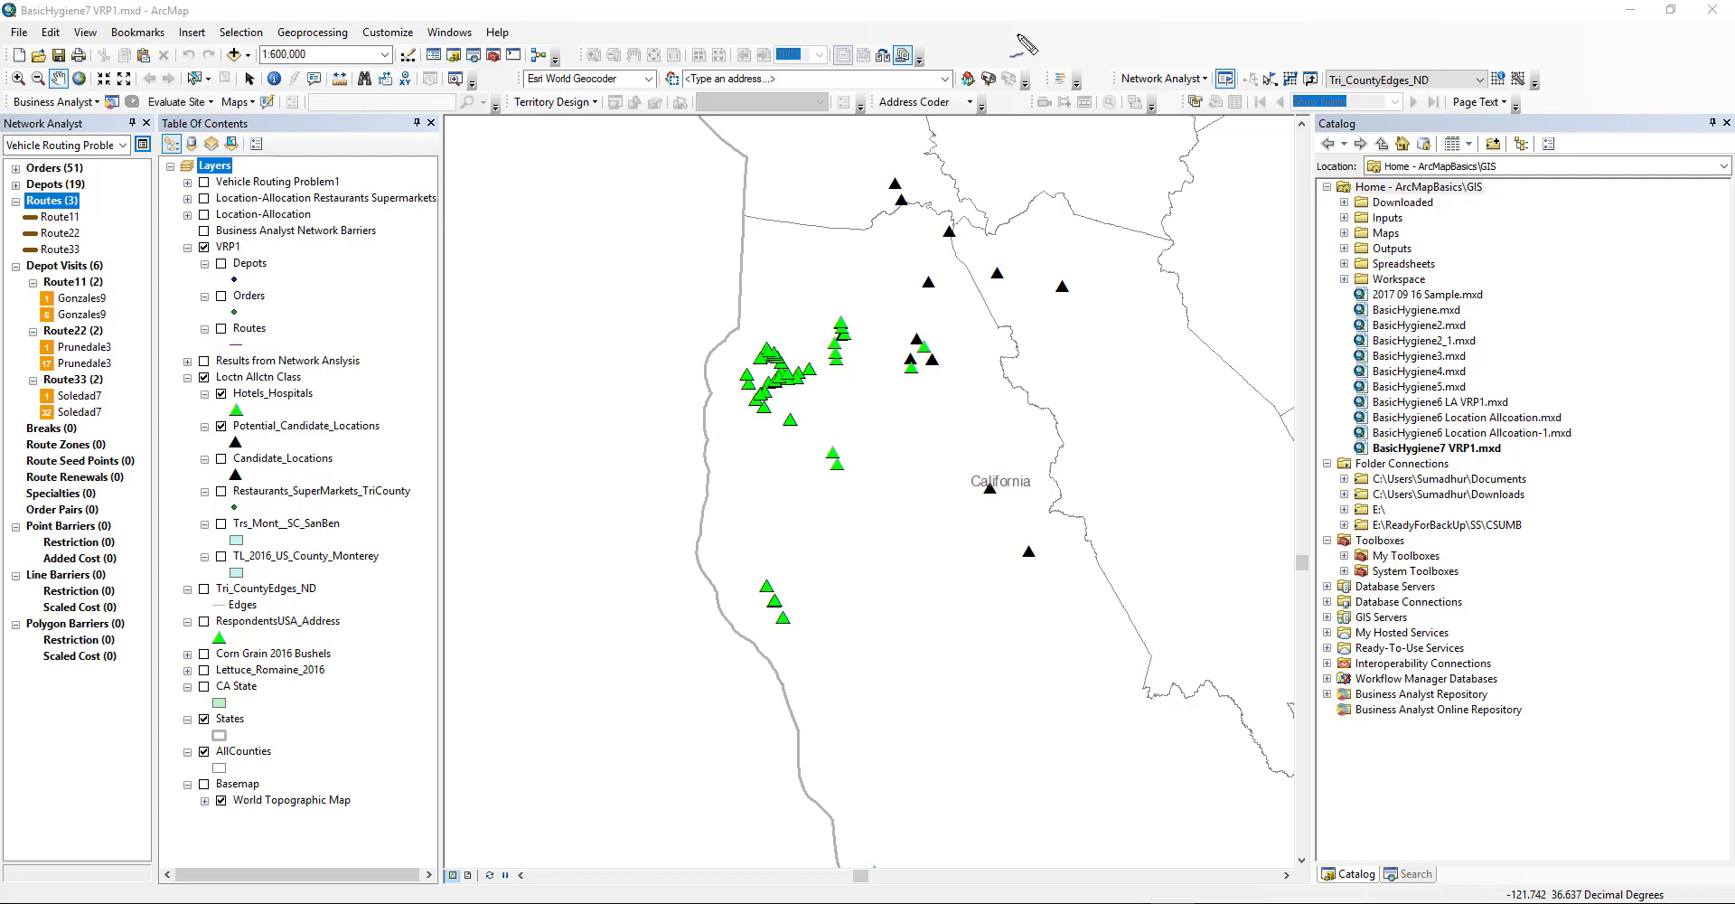
mouse_move(949, 216)
left_mouse_down()
mouse_move(967, 237)
mouse_move(937, 268)
left_mouse_up()
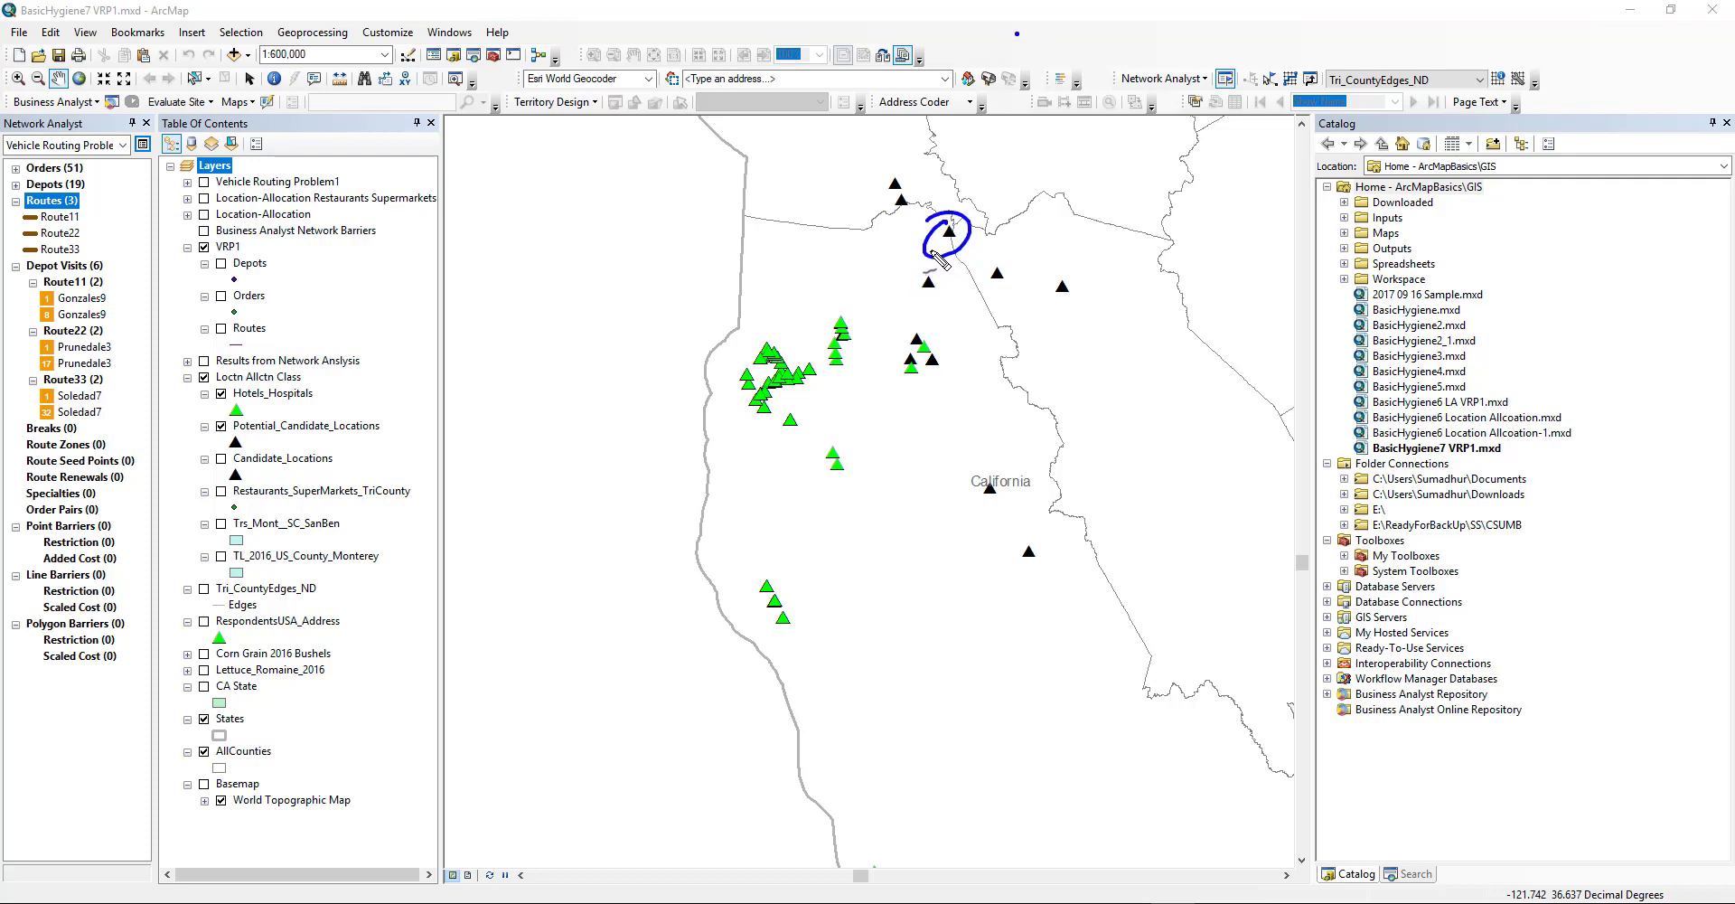
mouse_move(933, 254)
left_mouse_down()
mouse_move(871, 278)
mouse_move(818, 369)
mouse_move(770, 362)
mouse_move(829, 267)
mouse_move(904, 233)
mouse_move(912, 212)
mouse_move(889, 200)
mouse_move(908, 208)
left_mouse_up()
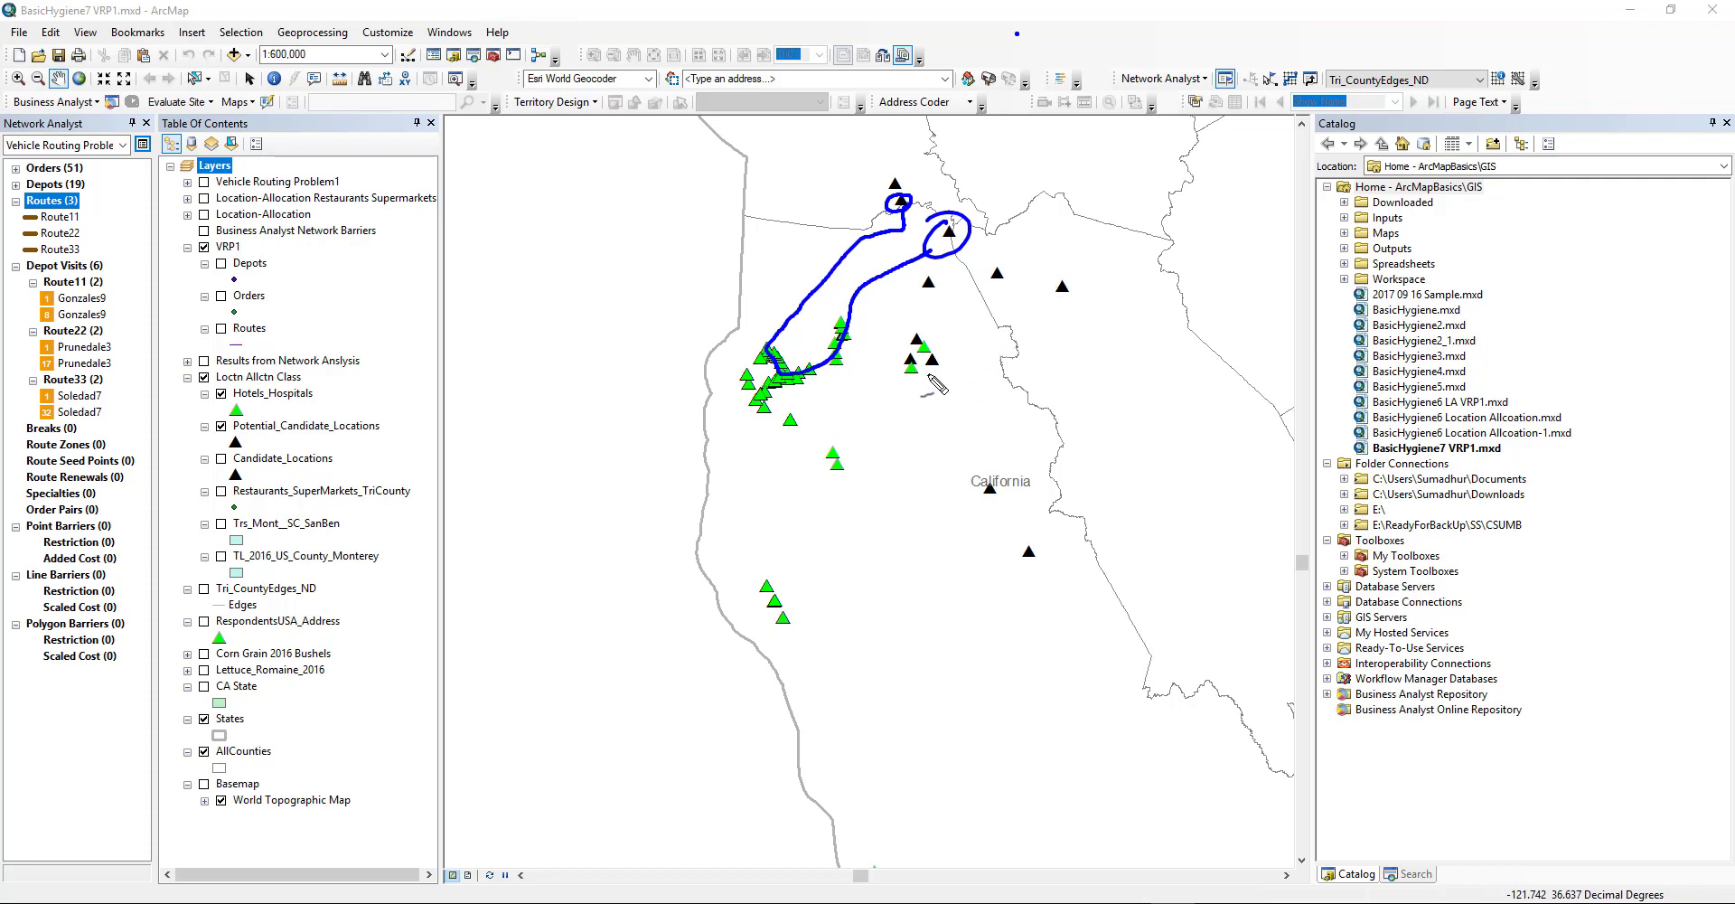
mouse_move(1015, 490)
left_mouse_down()
mouse_move(992, 468)
mouse_move(965, 504)
left_mouse_up()
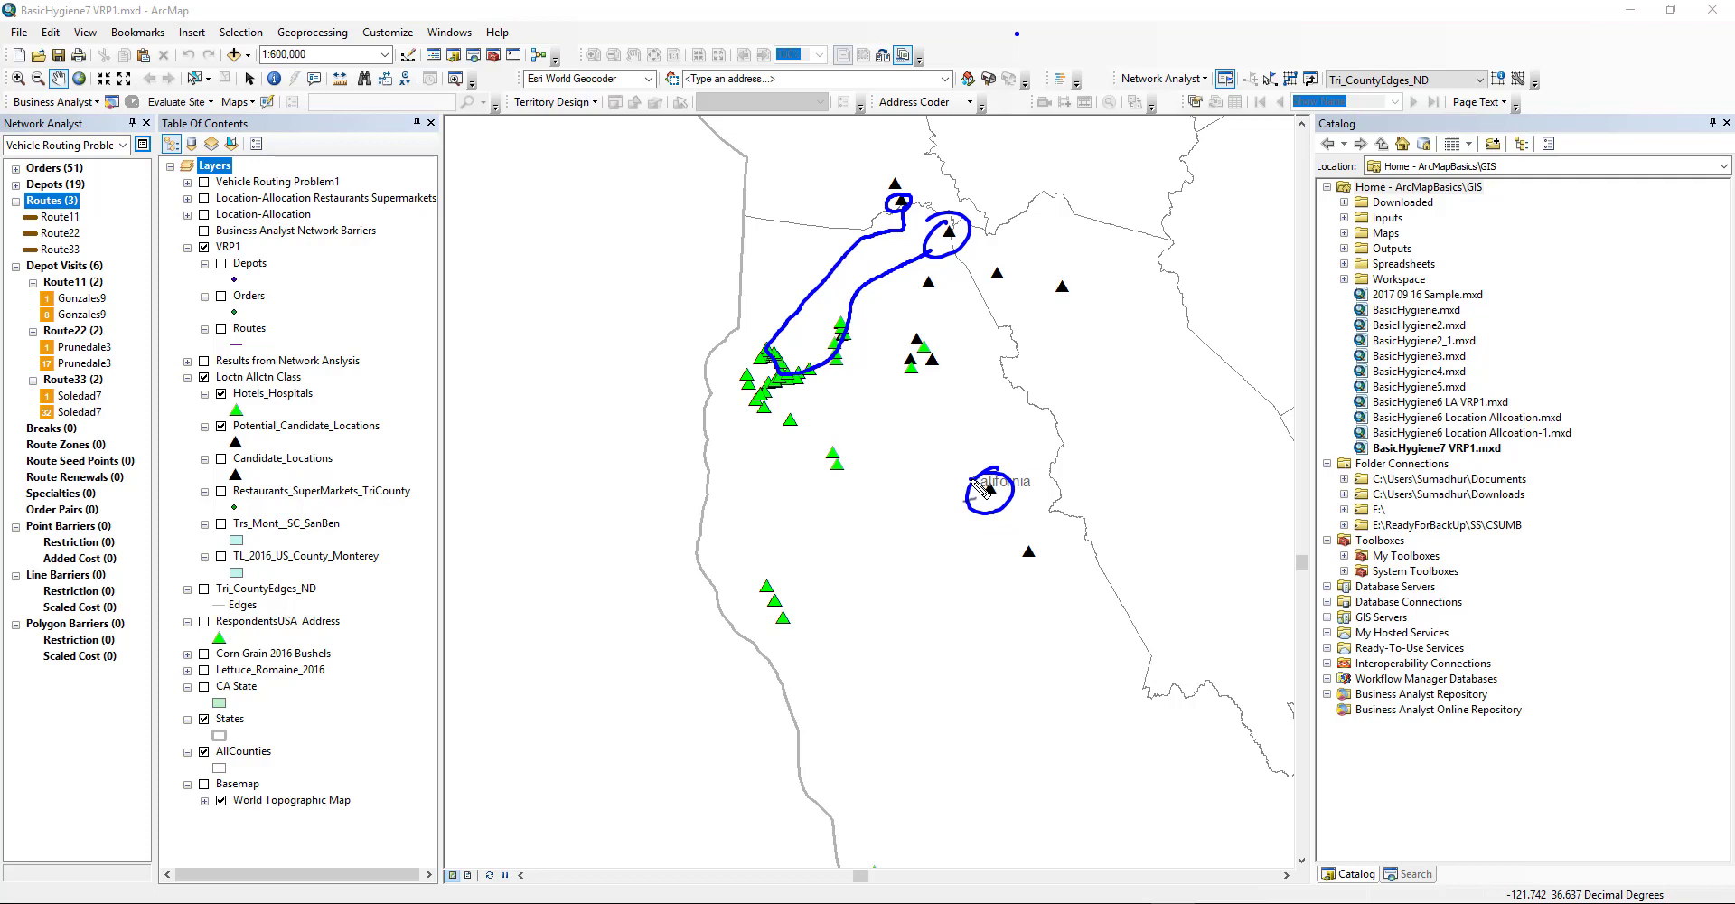
mouse_move(976, 484)
left_mouse_down()
mouse_move(951, 361)
mouse_move(924, 352)
mouse_move(761, 399)
mouse_move(931, 477)
mouse_move(1021, 559)
mouse_move(1047, 540)
mouse_move(1035, 565)
mouse_move(1016, 553)
left_mouse_up()
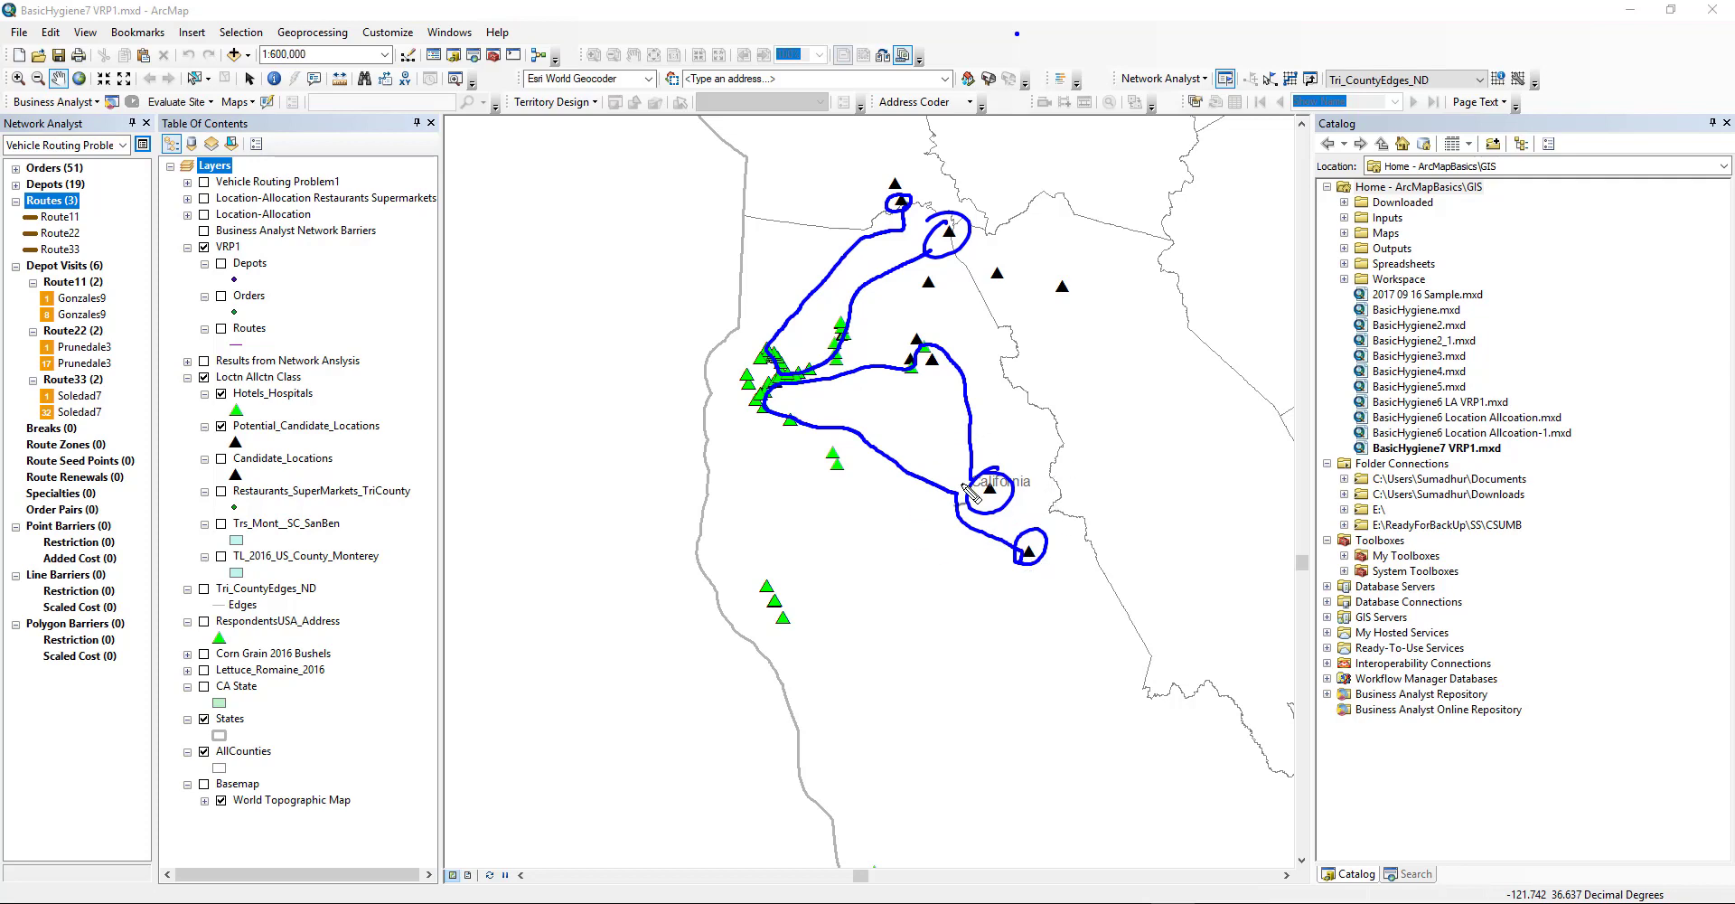
key("Escape")
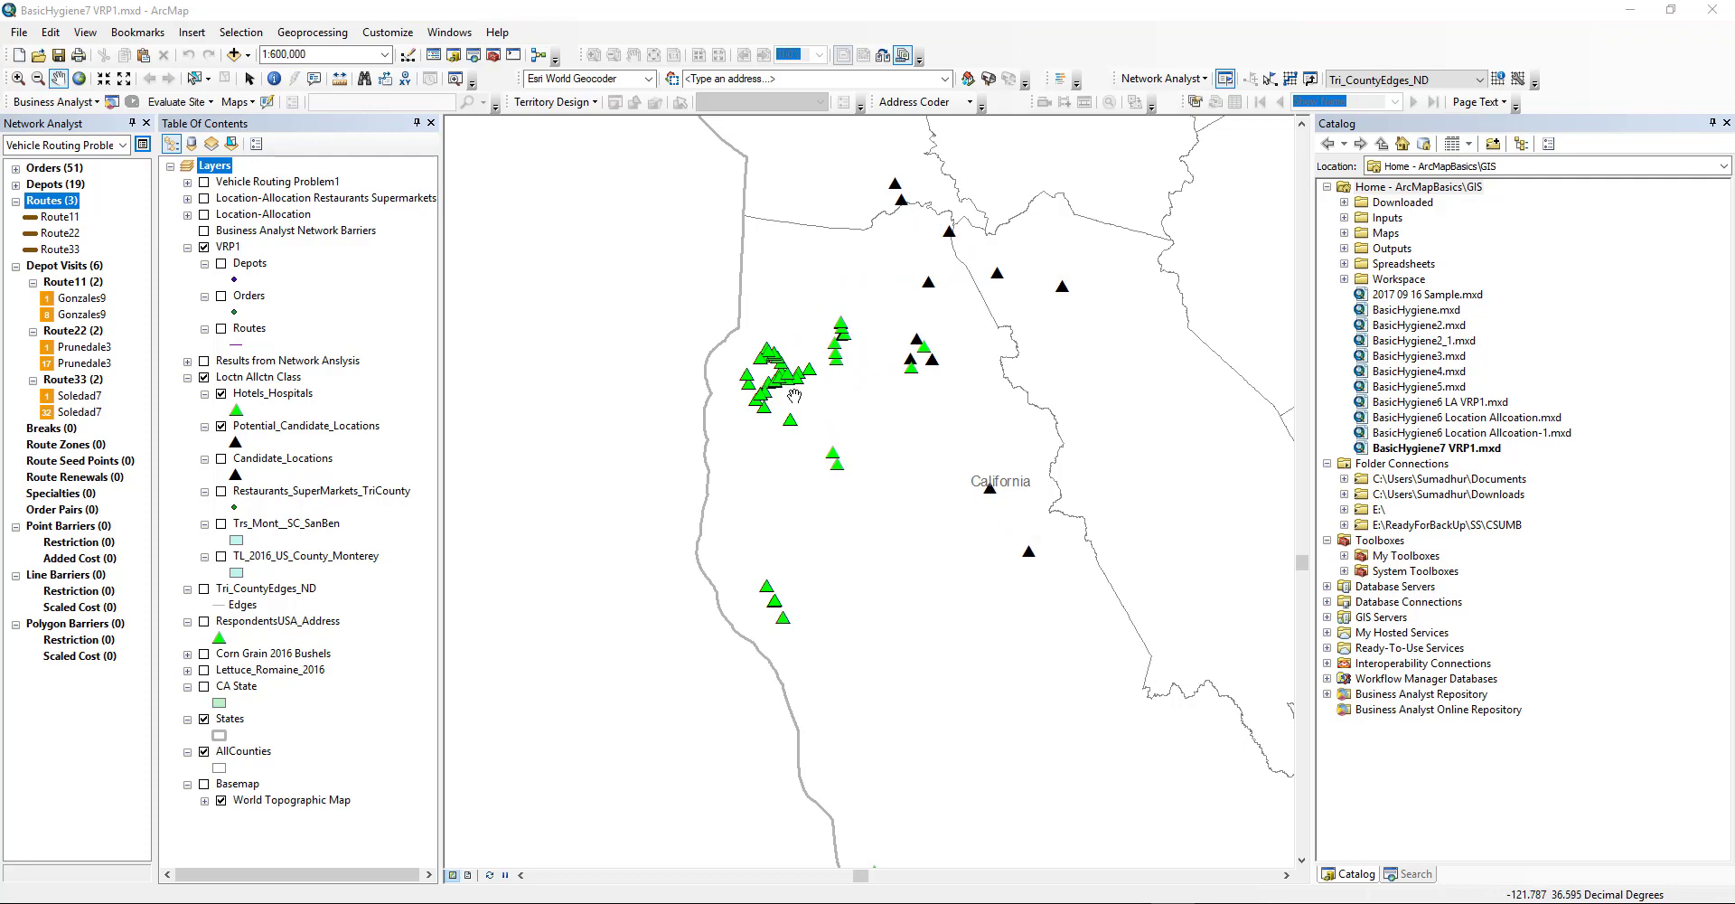
Inspect the osm_id field in the attribute table of the Hotels_Hospitals layer and close the table.
right_click(283, 395)
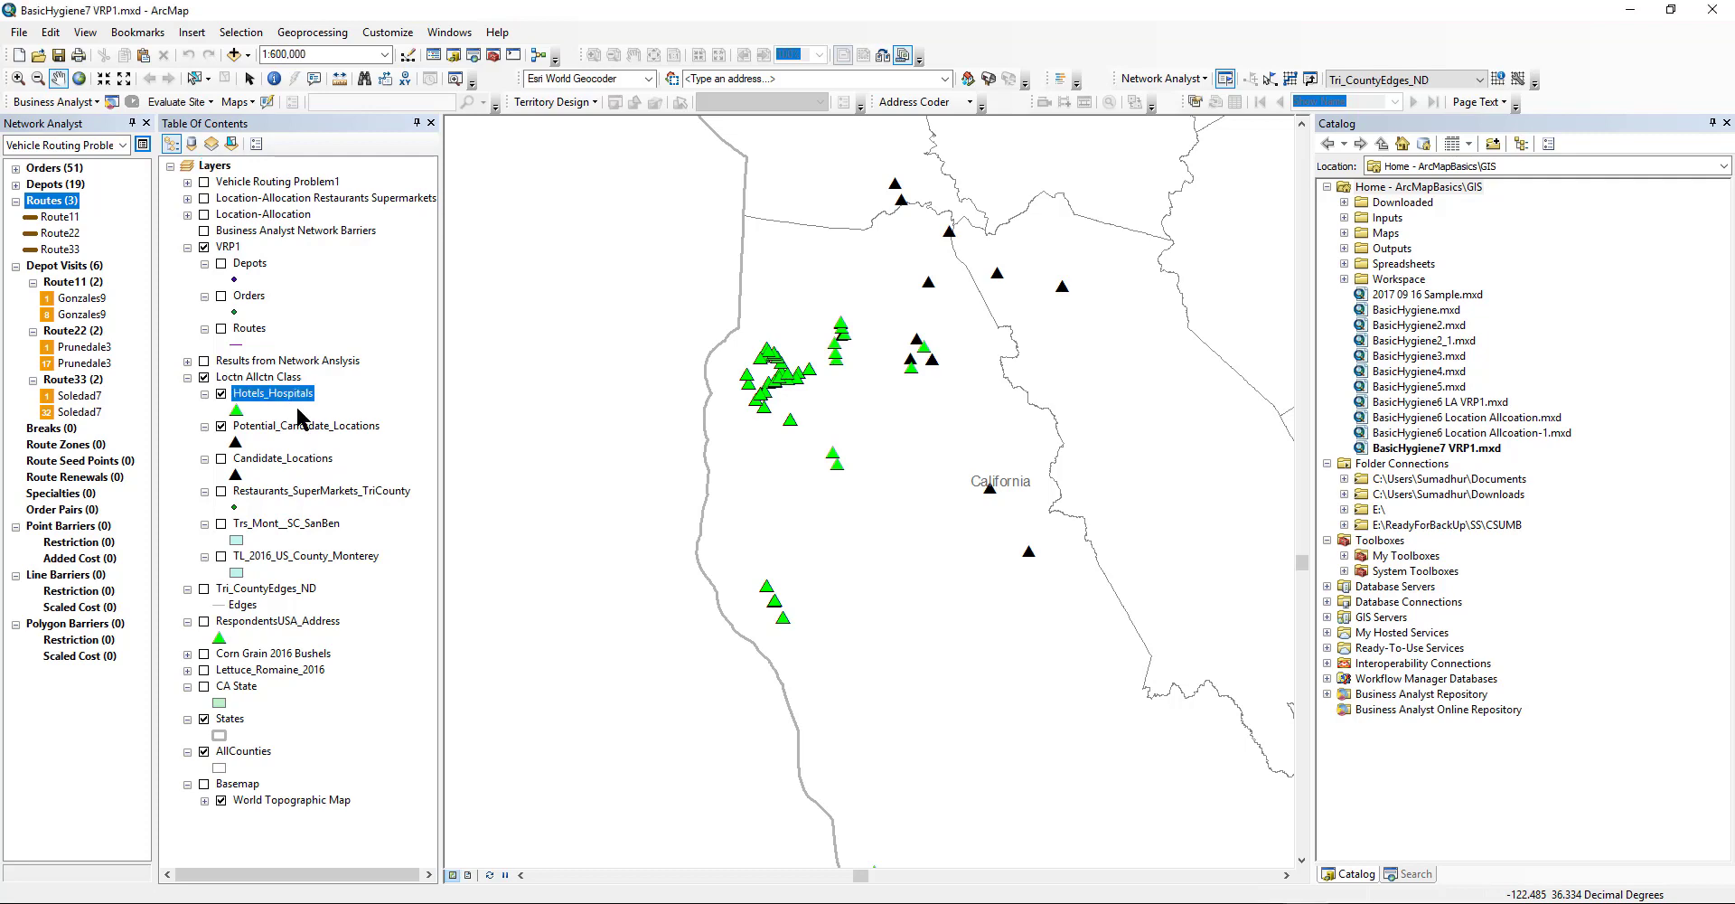
left_click(366, 450)
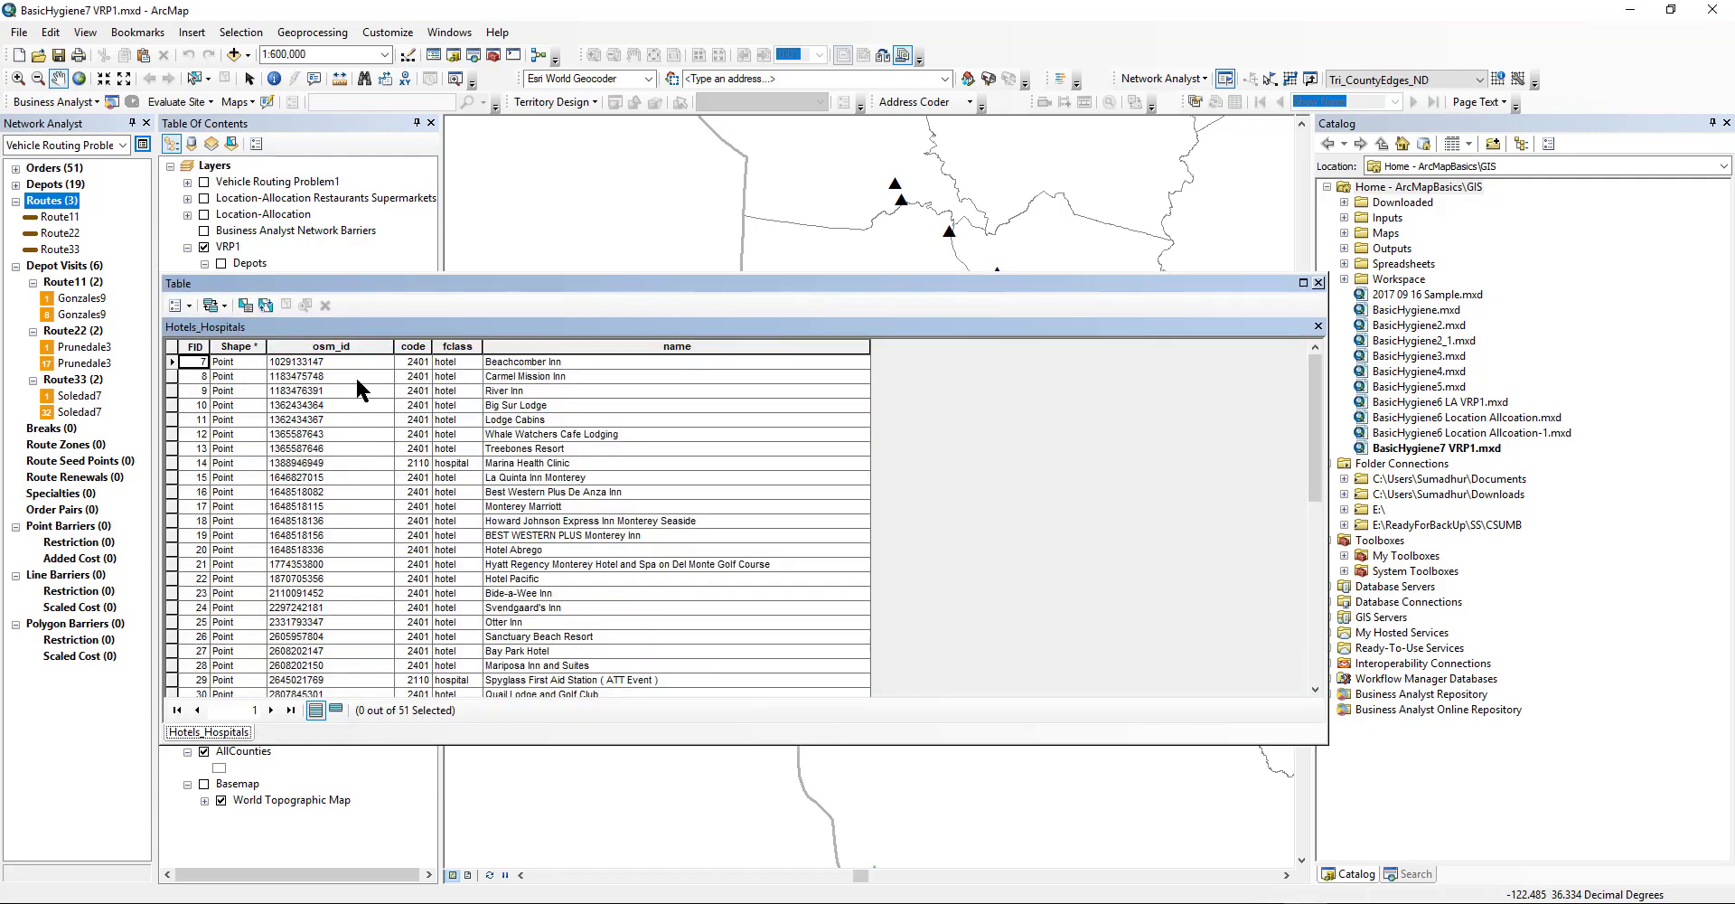
left_click(341, 348)
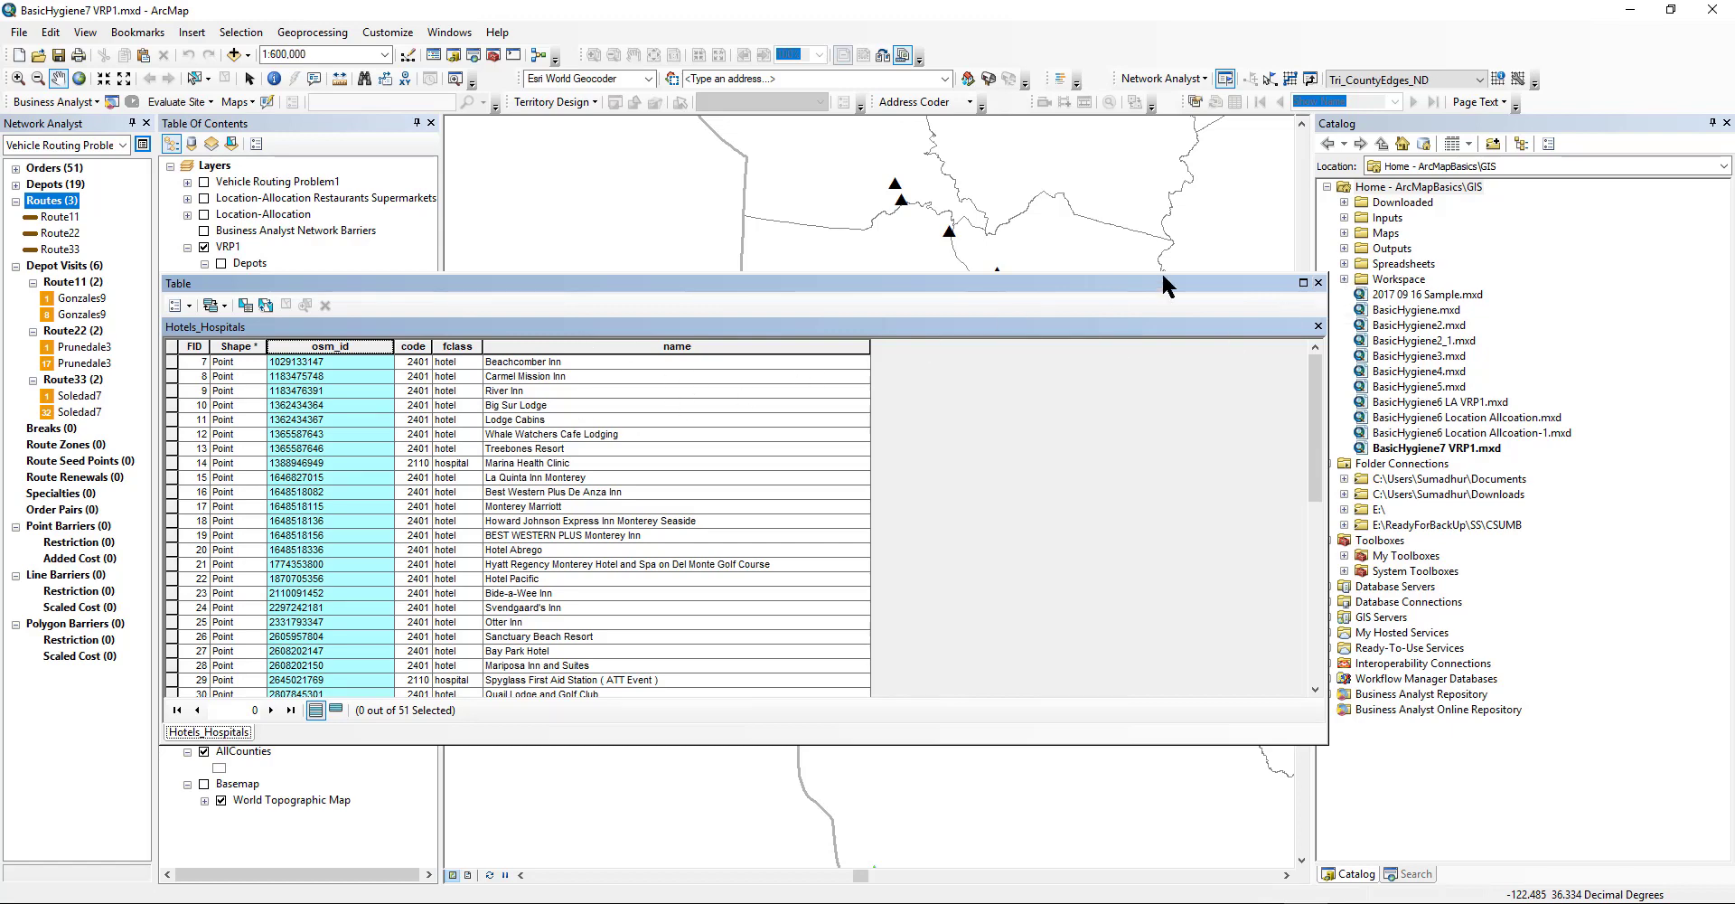
left_click(1318, 282)
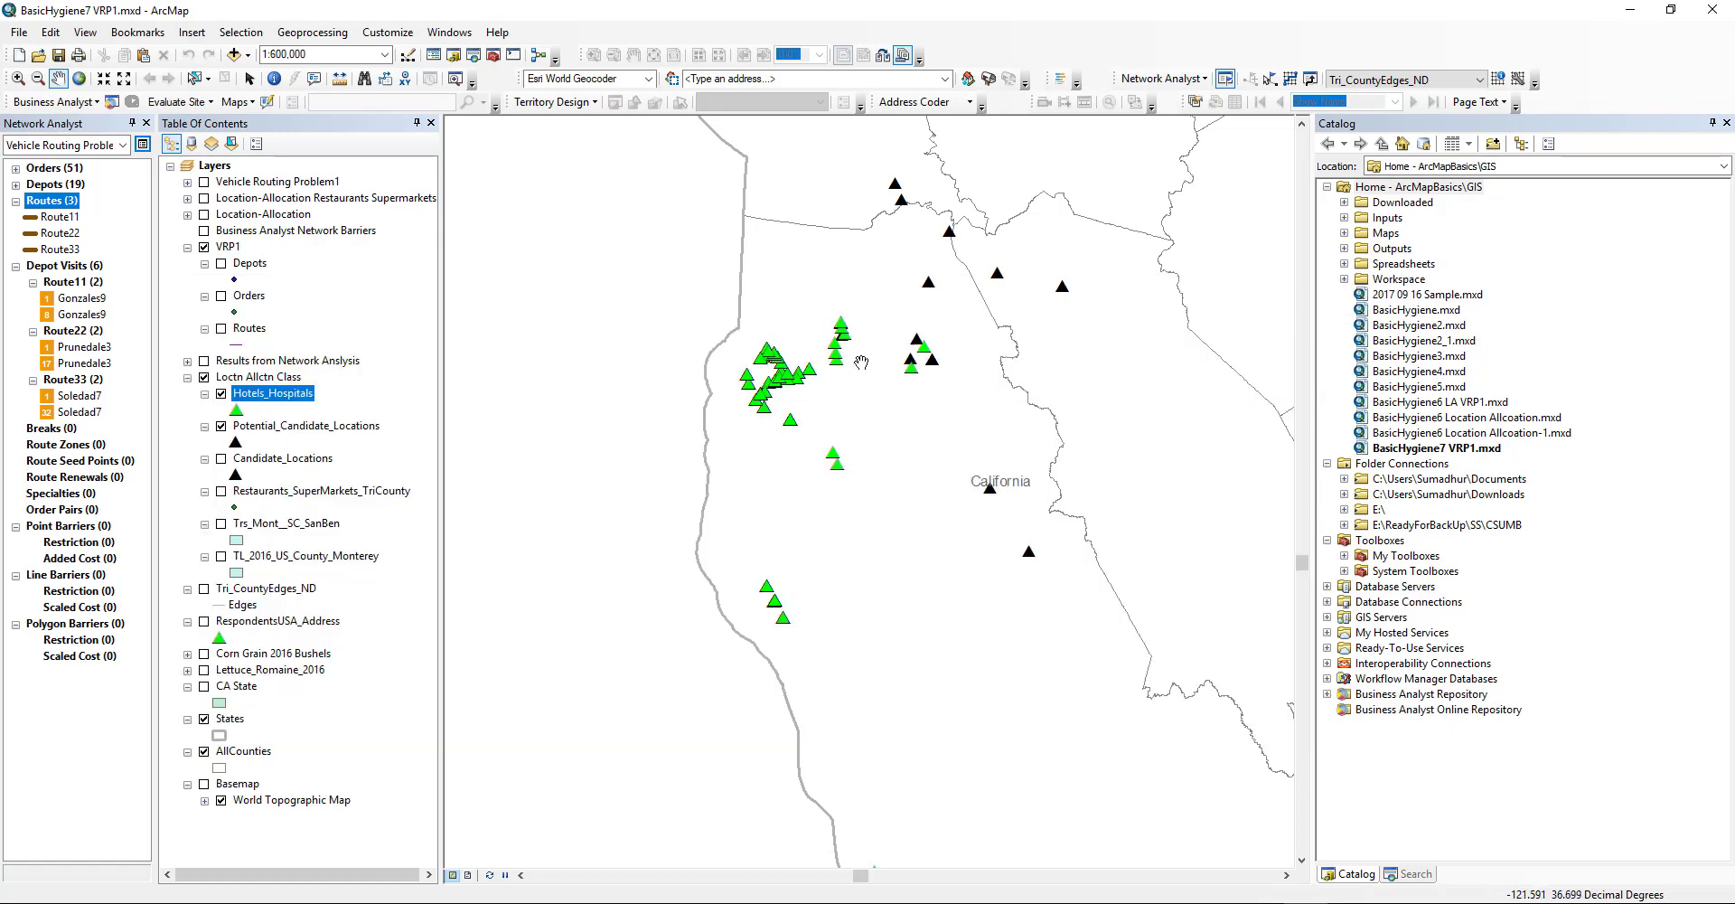
Open the attribute table of the Potential_Candidate_Locations layer, highlight the UniqID field and move the table lower over the map.
left_click(290, 431)
right_click(290, 431)
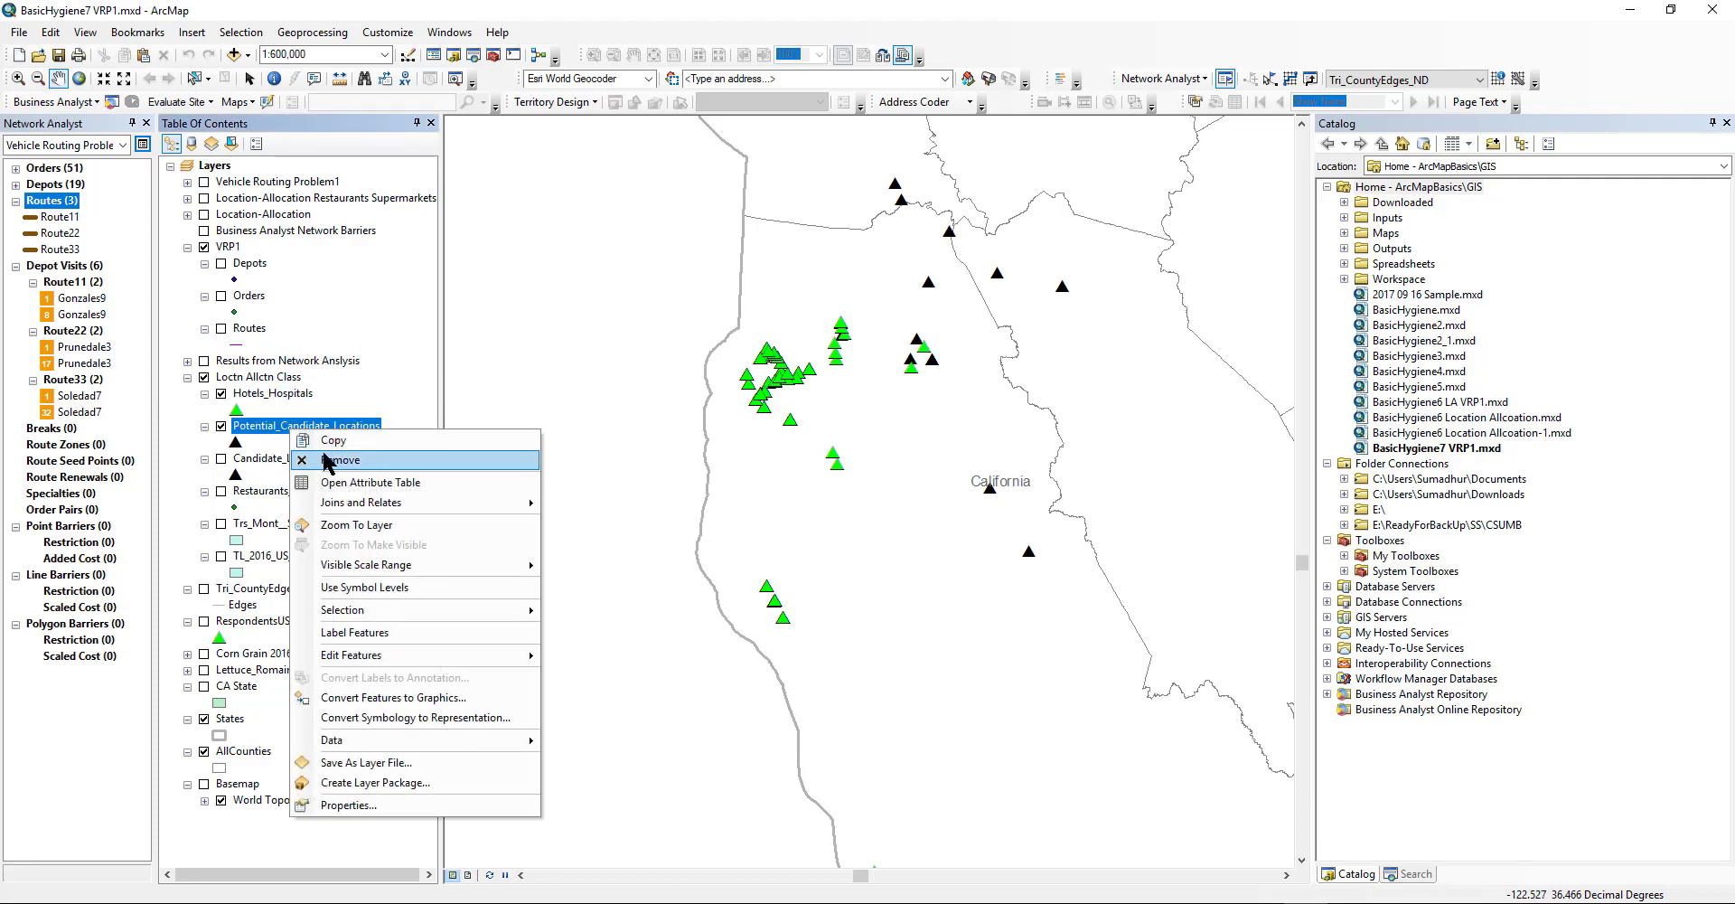
left_click(354, 474)
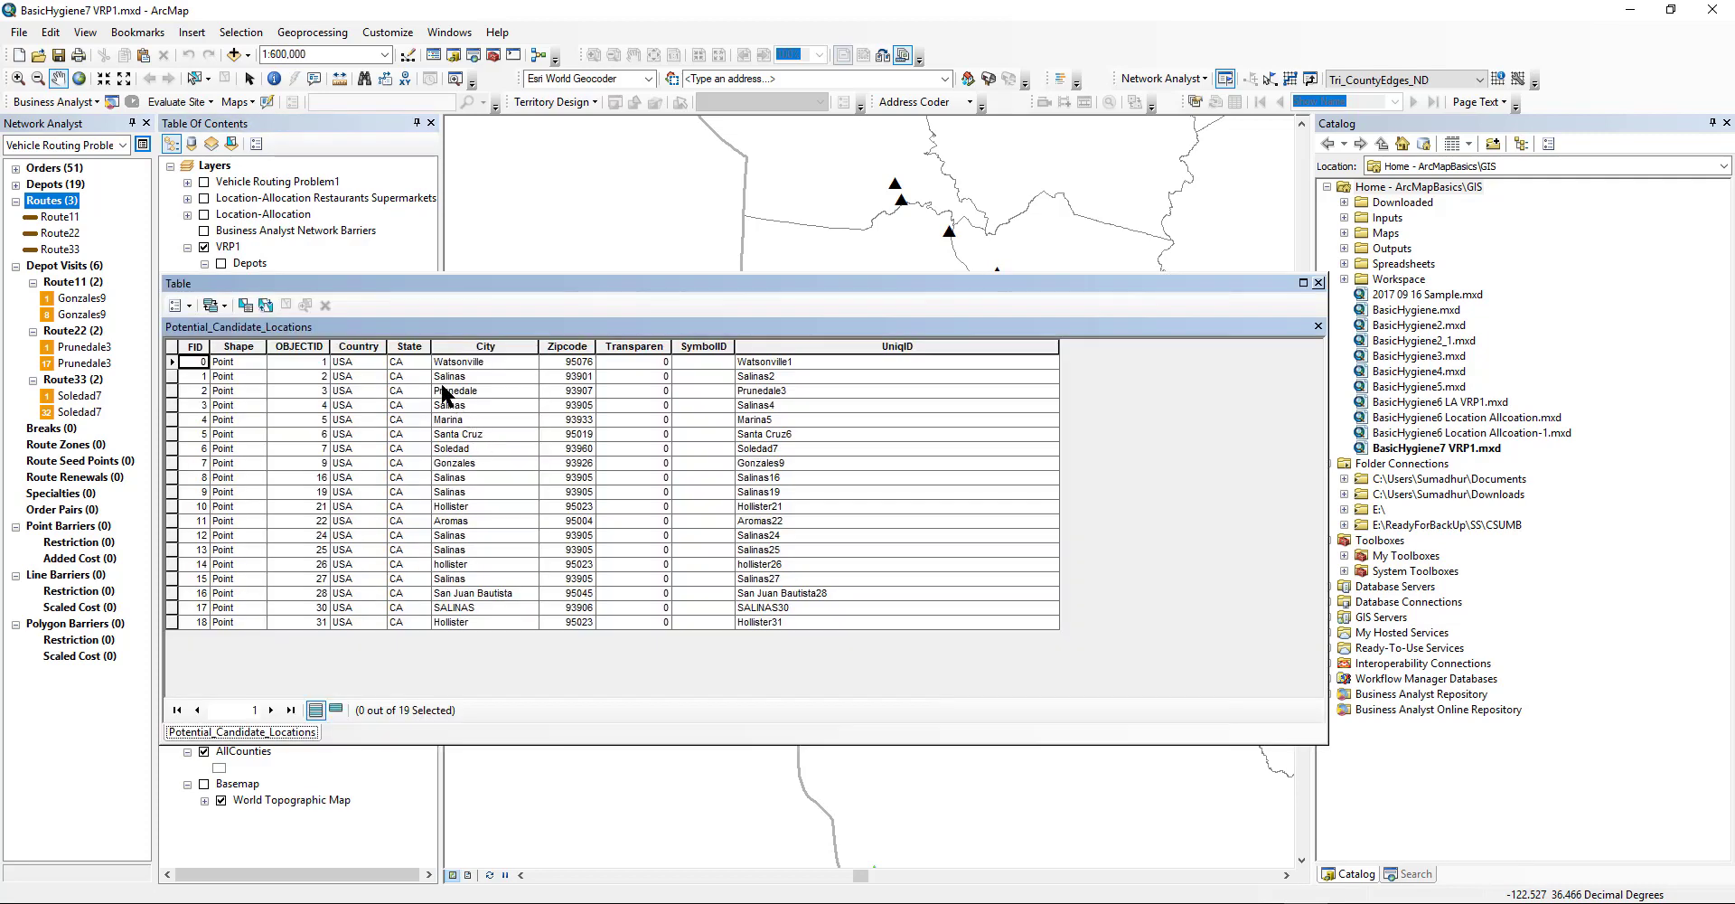
left_click(826, 345)
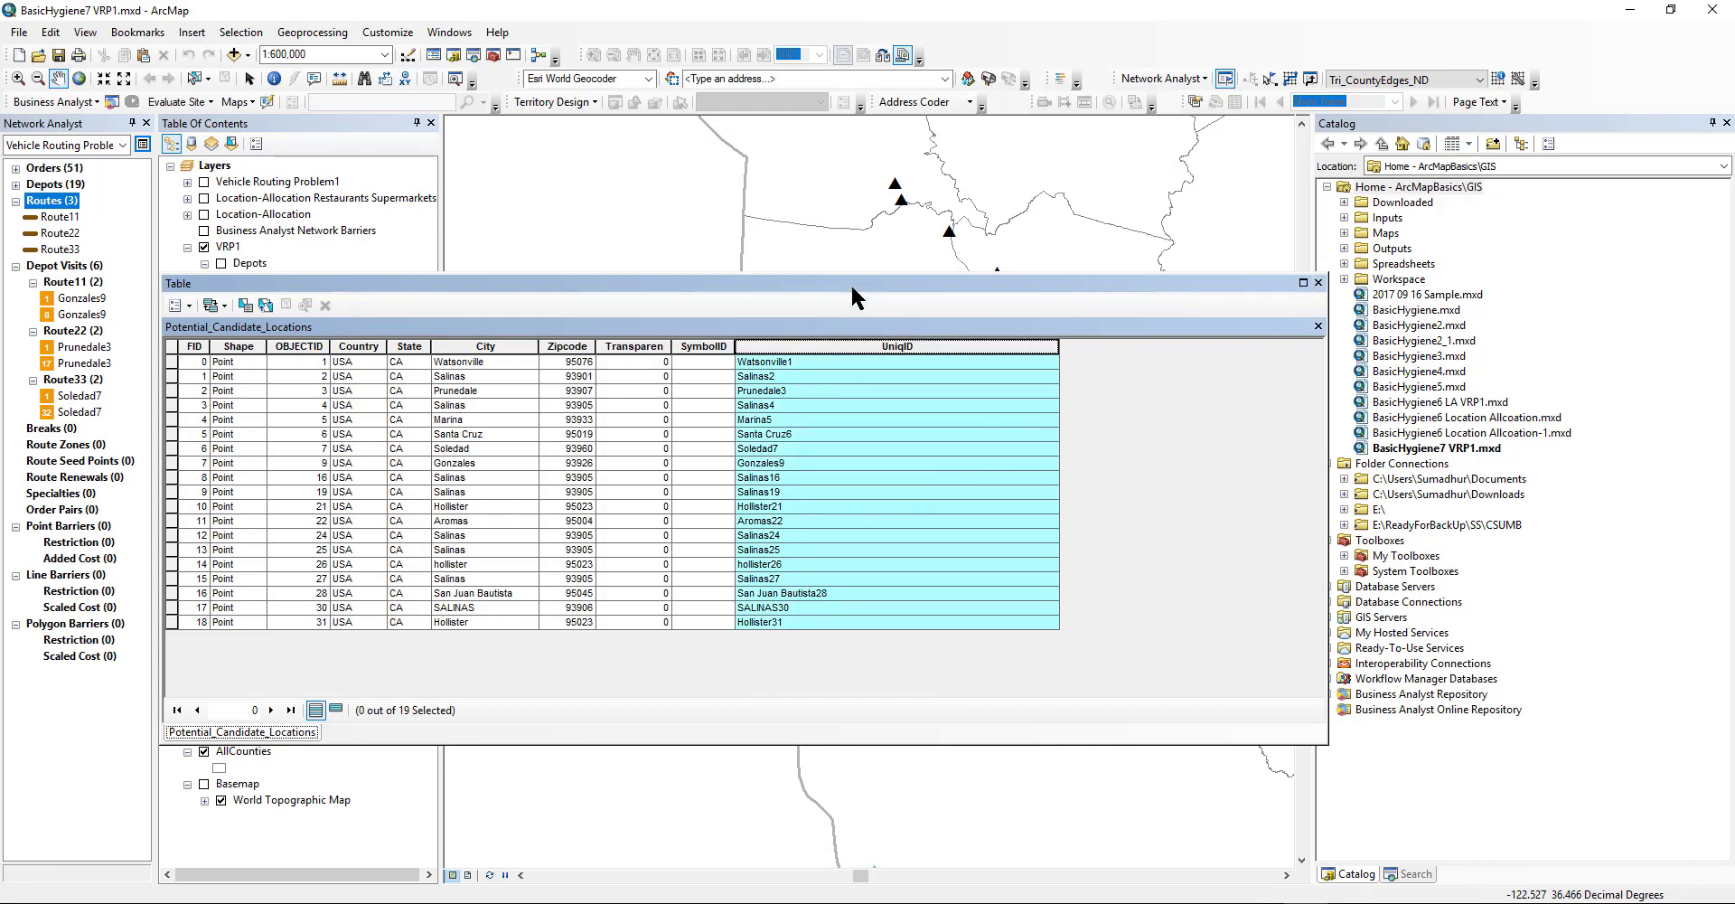
left_click_drag(853, 289, 872, 383)
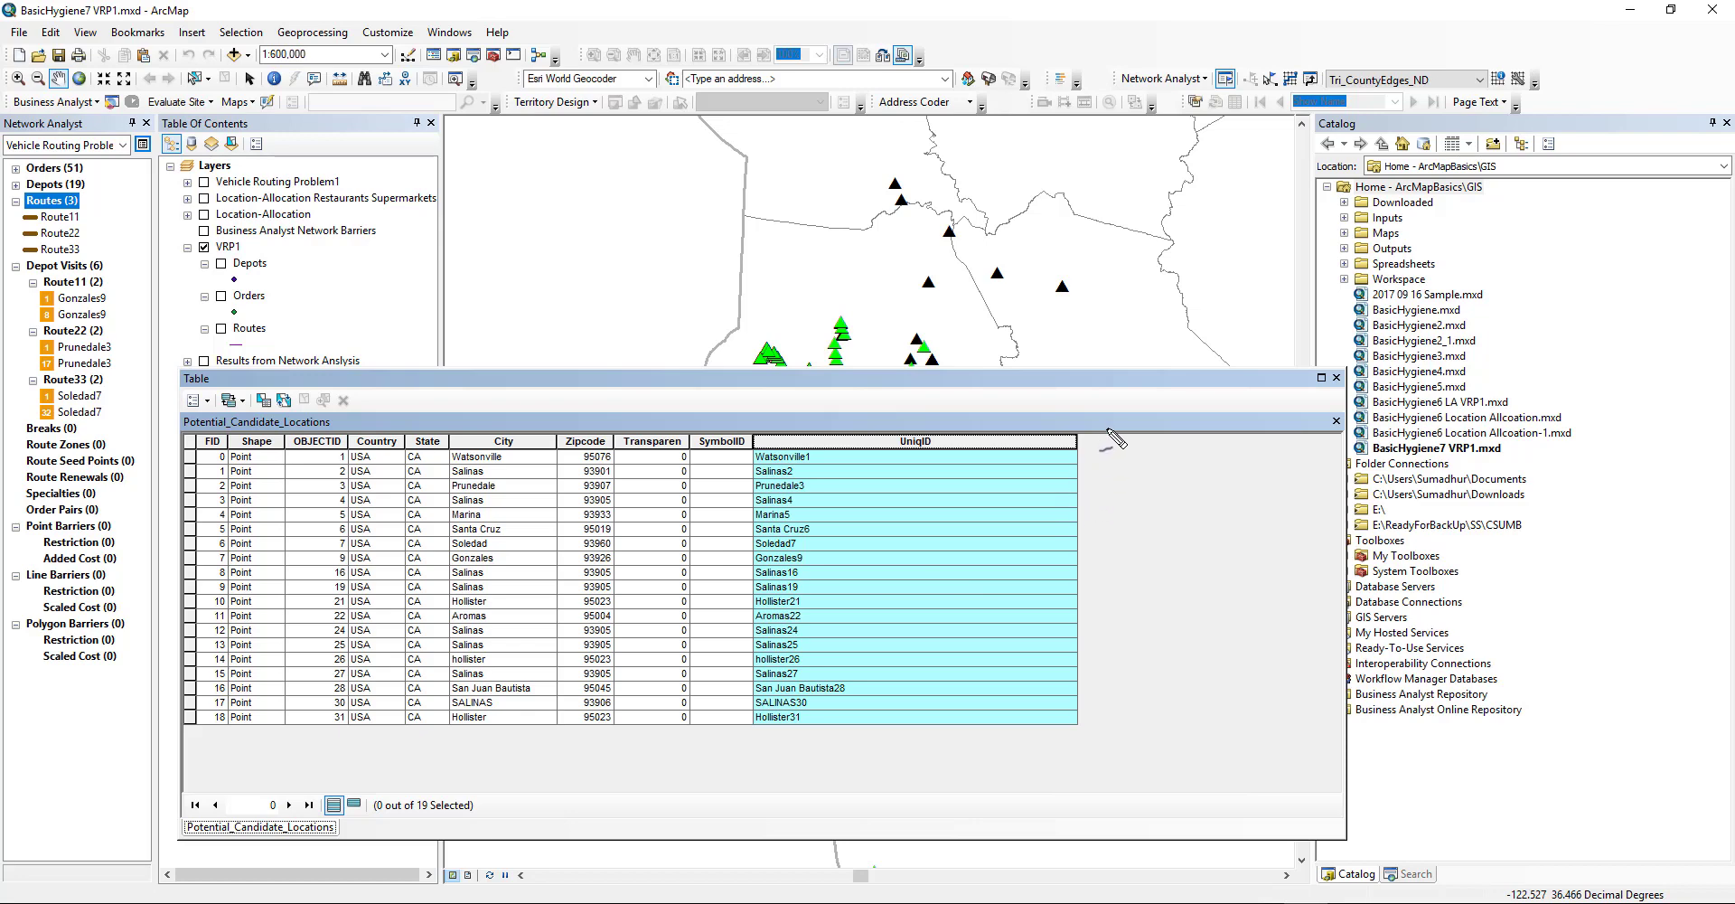
mouse_move(1110, 421)
left_mouse_down()
mouse_move(1106, 445)
mouse_move(1202, 397)
mouse_move(1193, 411)
left_mouse_up()
left_click_drag(1071, 530, 1211, 533)
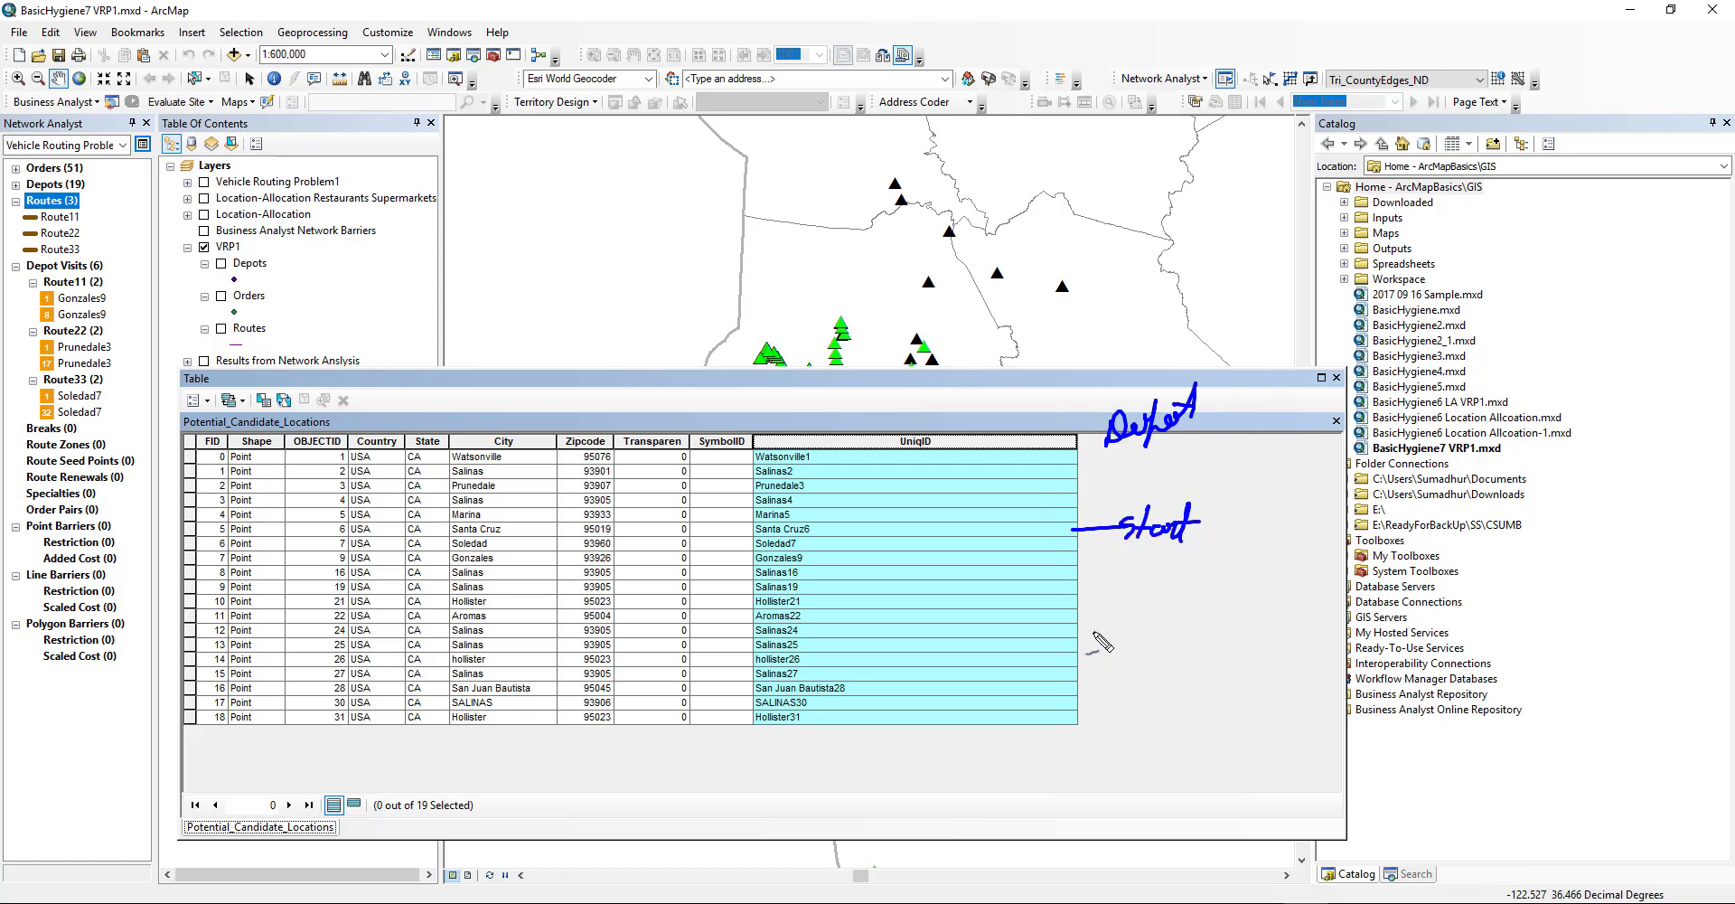
mouse_move(1070, 633)
left_mouse_down()
mouse_move(1218, 632)
mouse_move(1199, 605)
left_mouse_up()
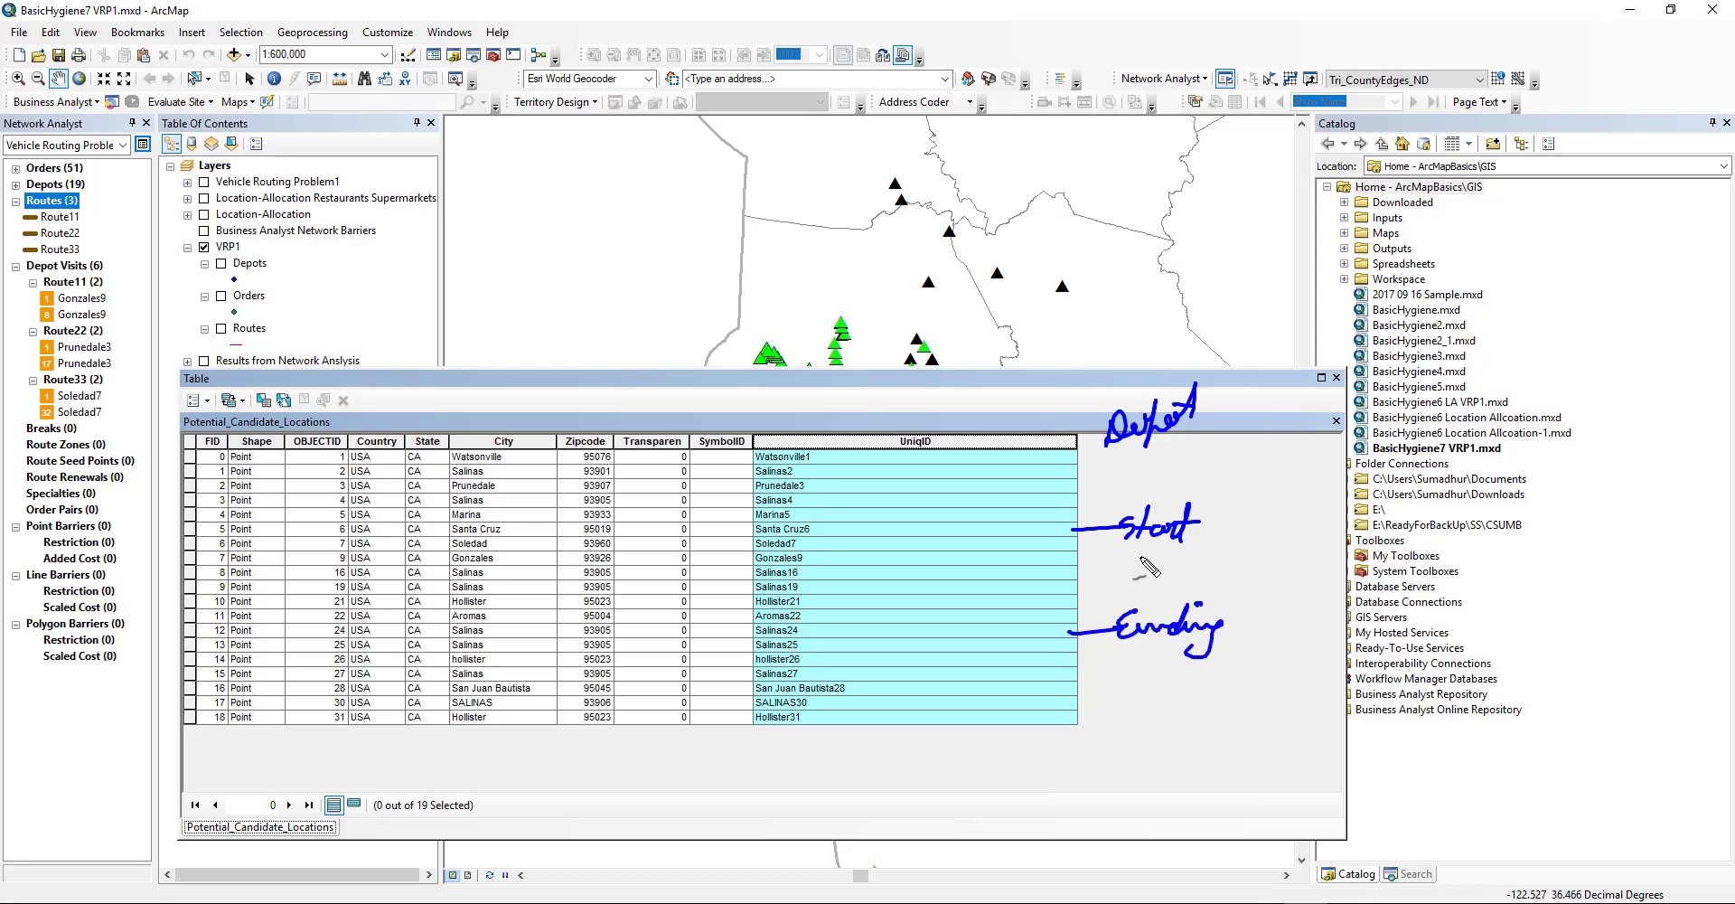
left_click_drag(1122, 552, 1166, 550)
left_click_drag(1089, 649, 1181, 647)
left_click_drag(1108, 468, 1184, 445)
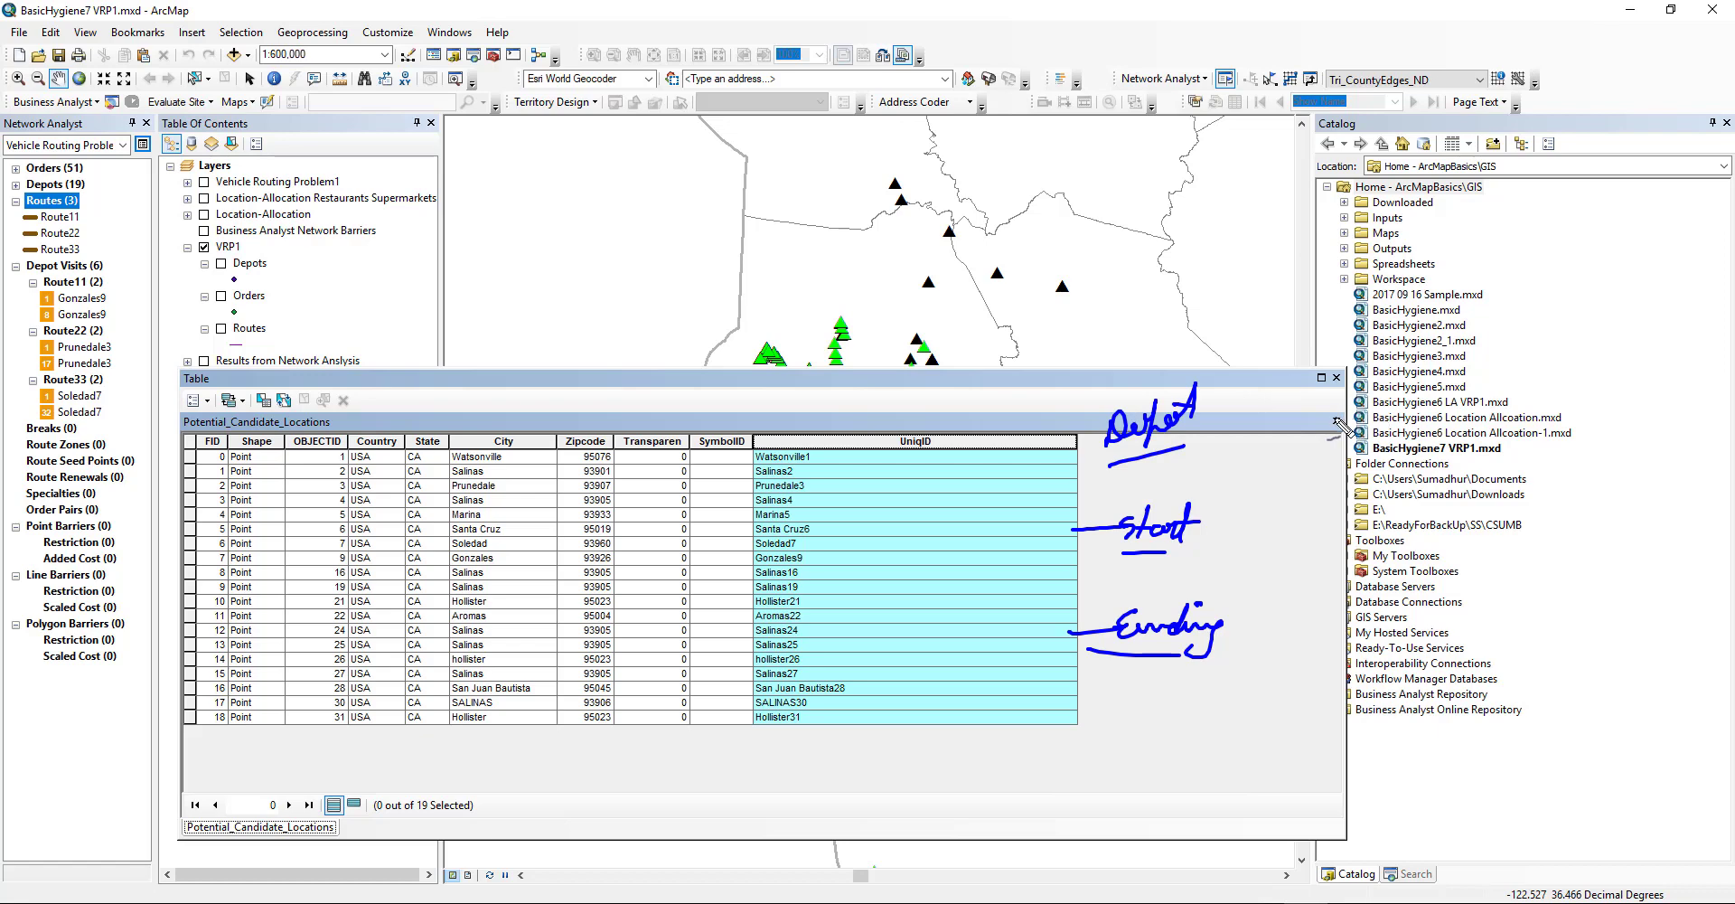
left_click_drag(1252, 451, 1262, 449)
key("Escape")
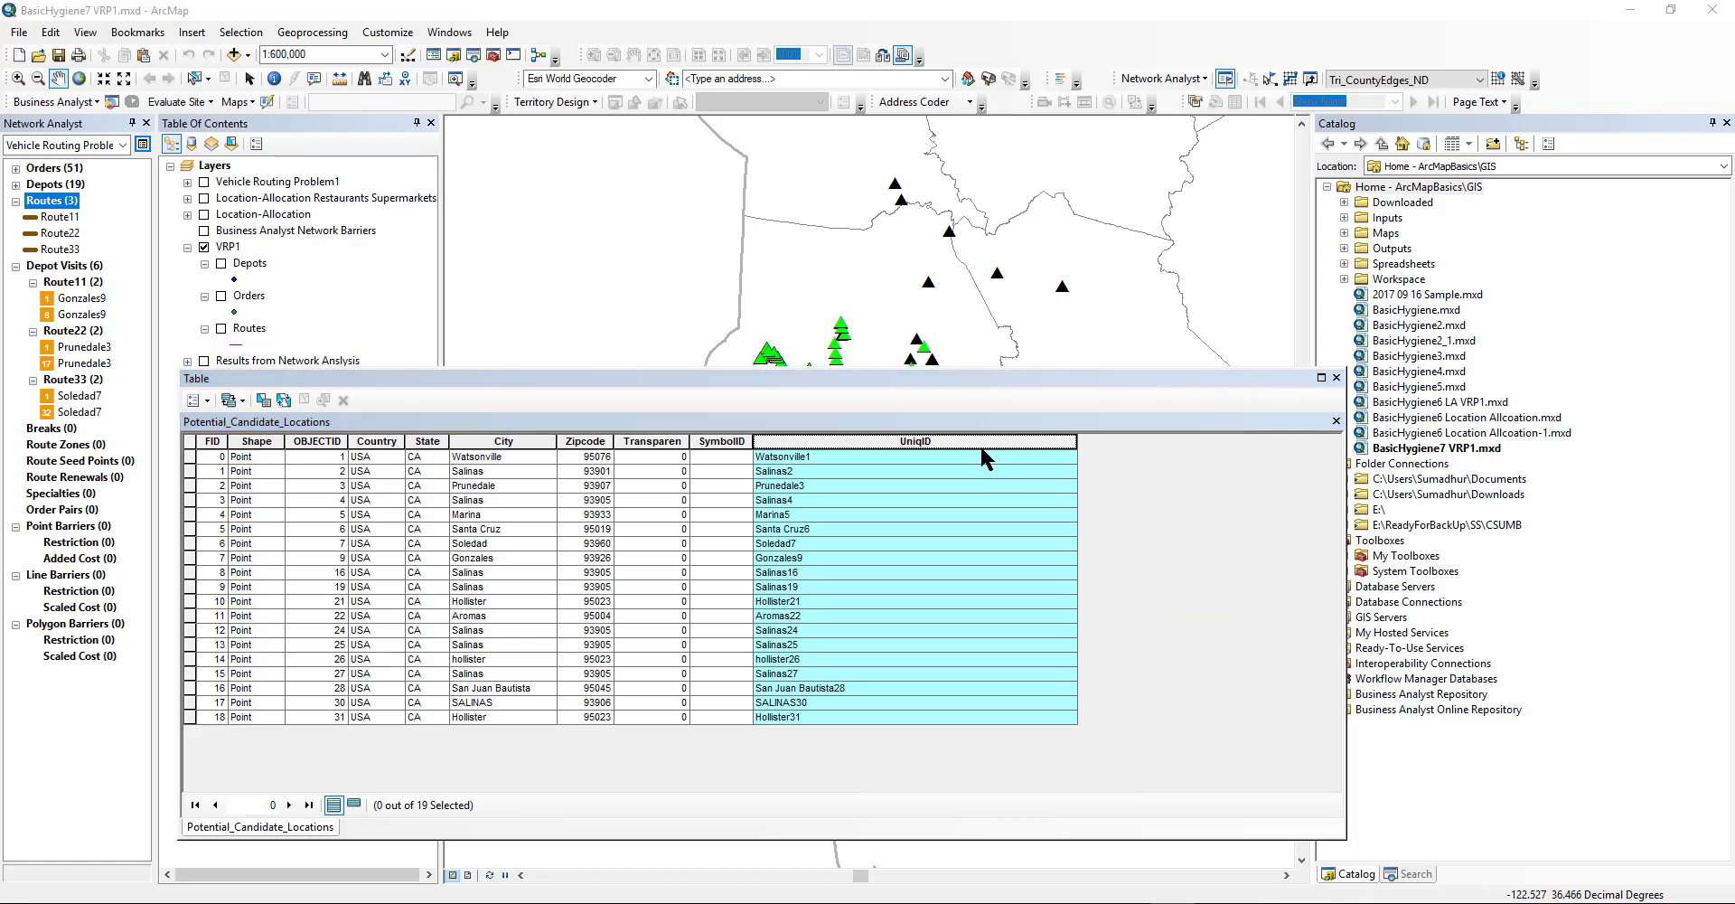
Close the attribute table and expand the Analysis toolset of Network Analyst Tools within the System Toolboxes.
left_click(1337, 378)
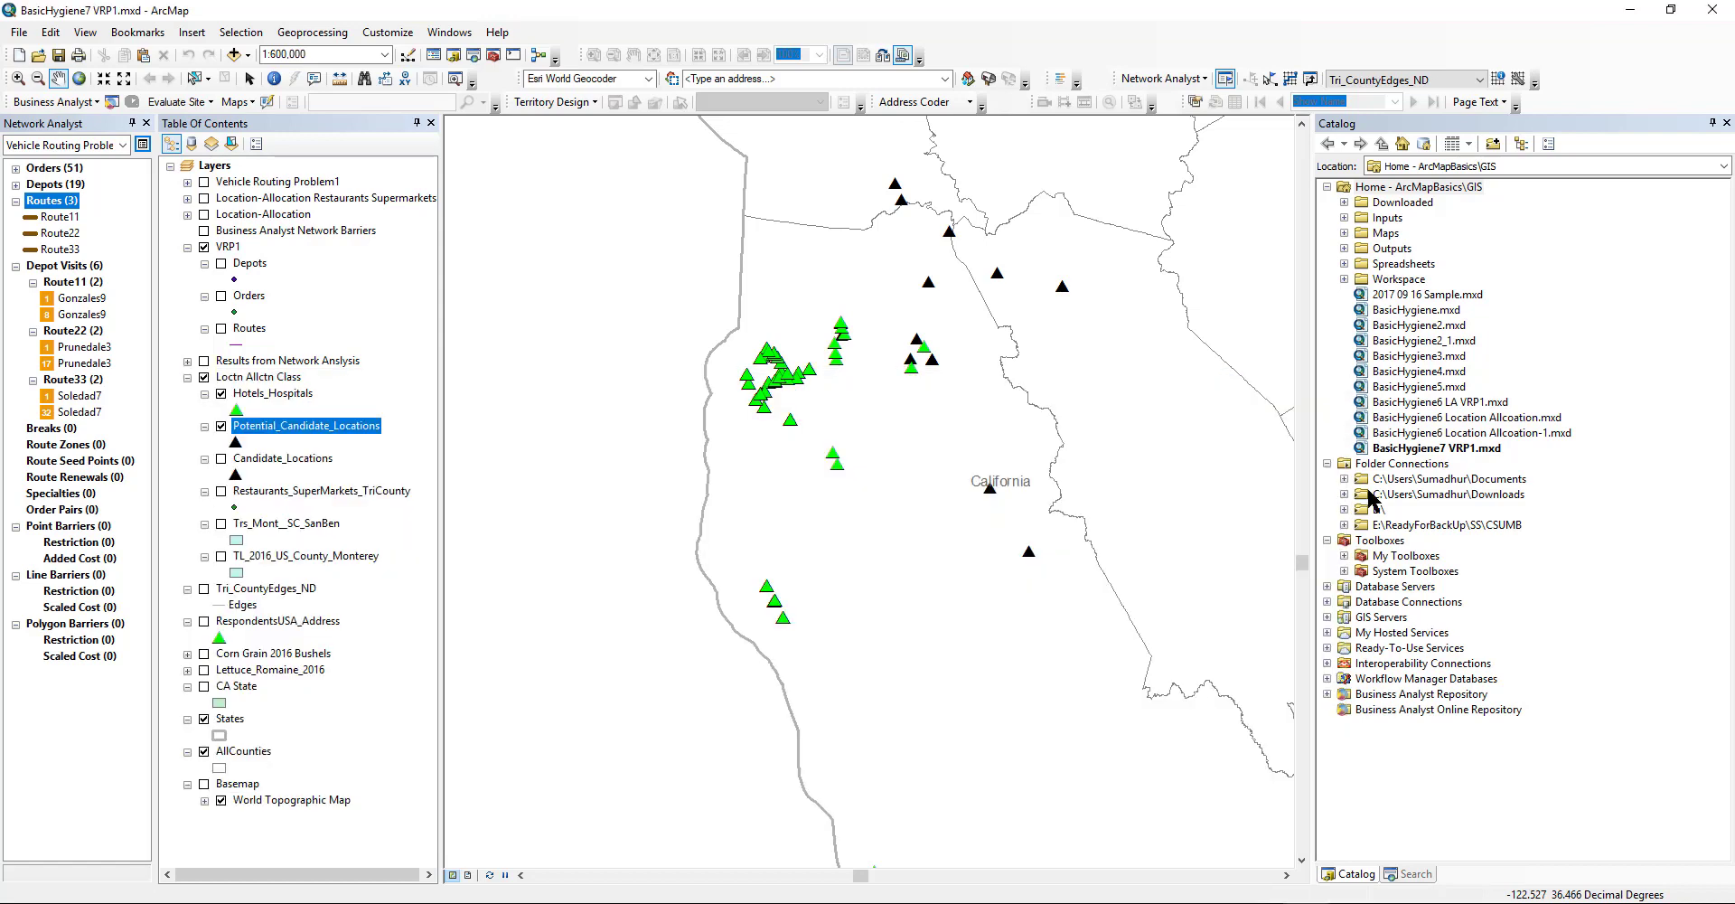
left_click(1345, 571)
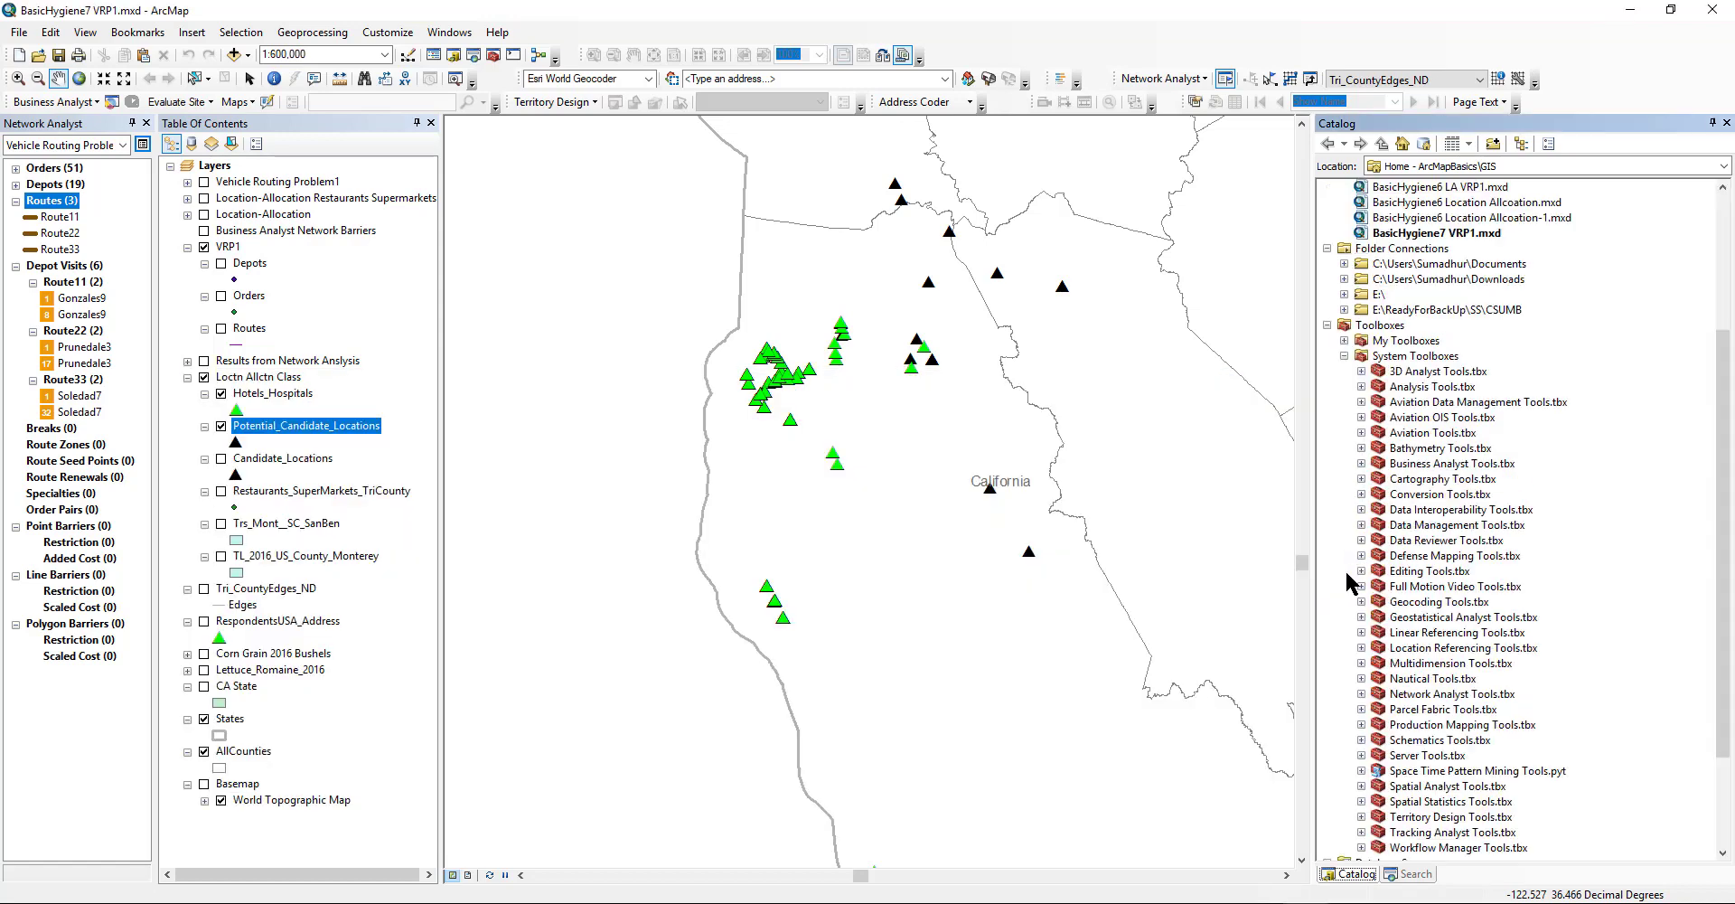
scroll(1347, 574, "down", 3)
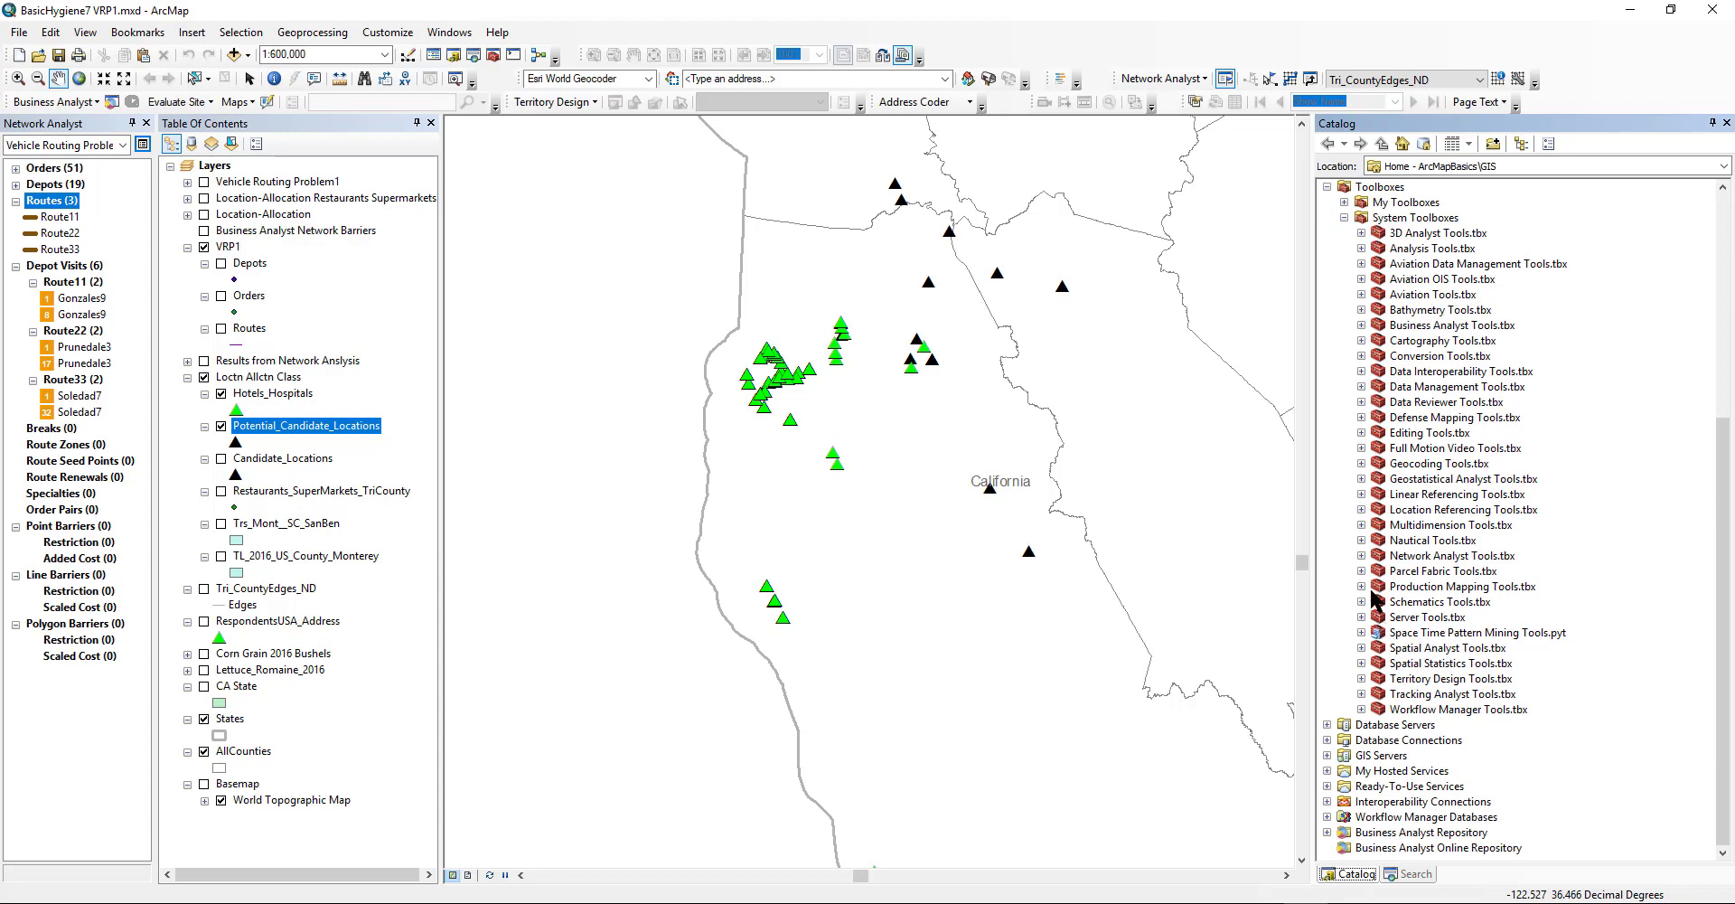
left_click(1362, 555)
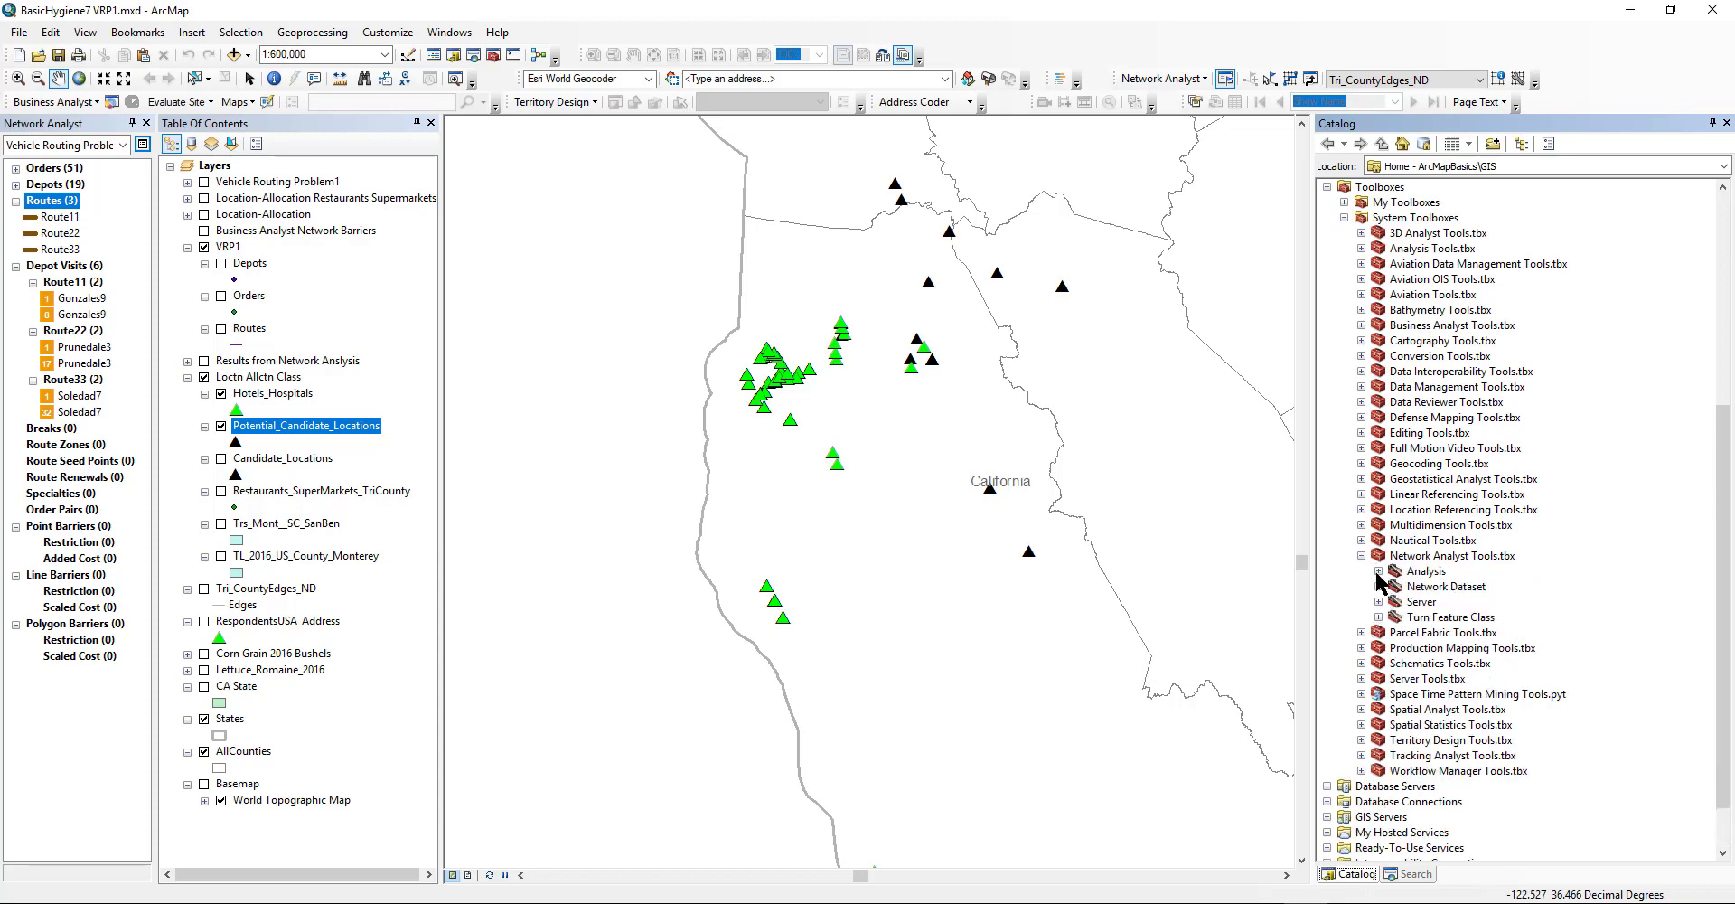
left_click(1378, 571)
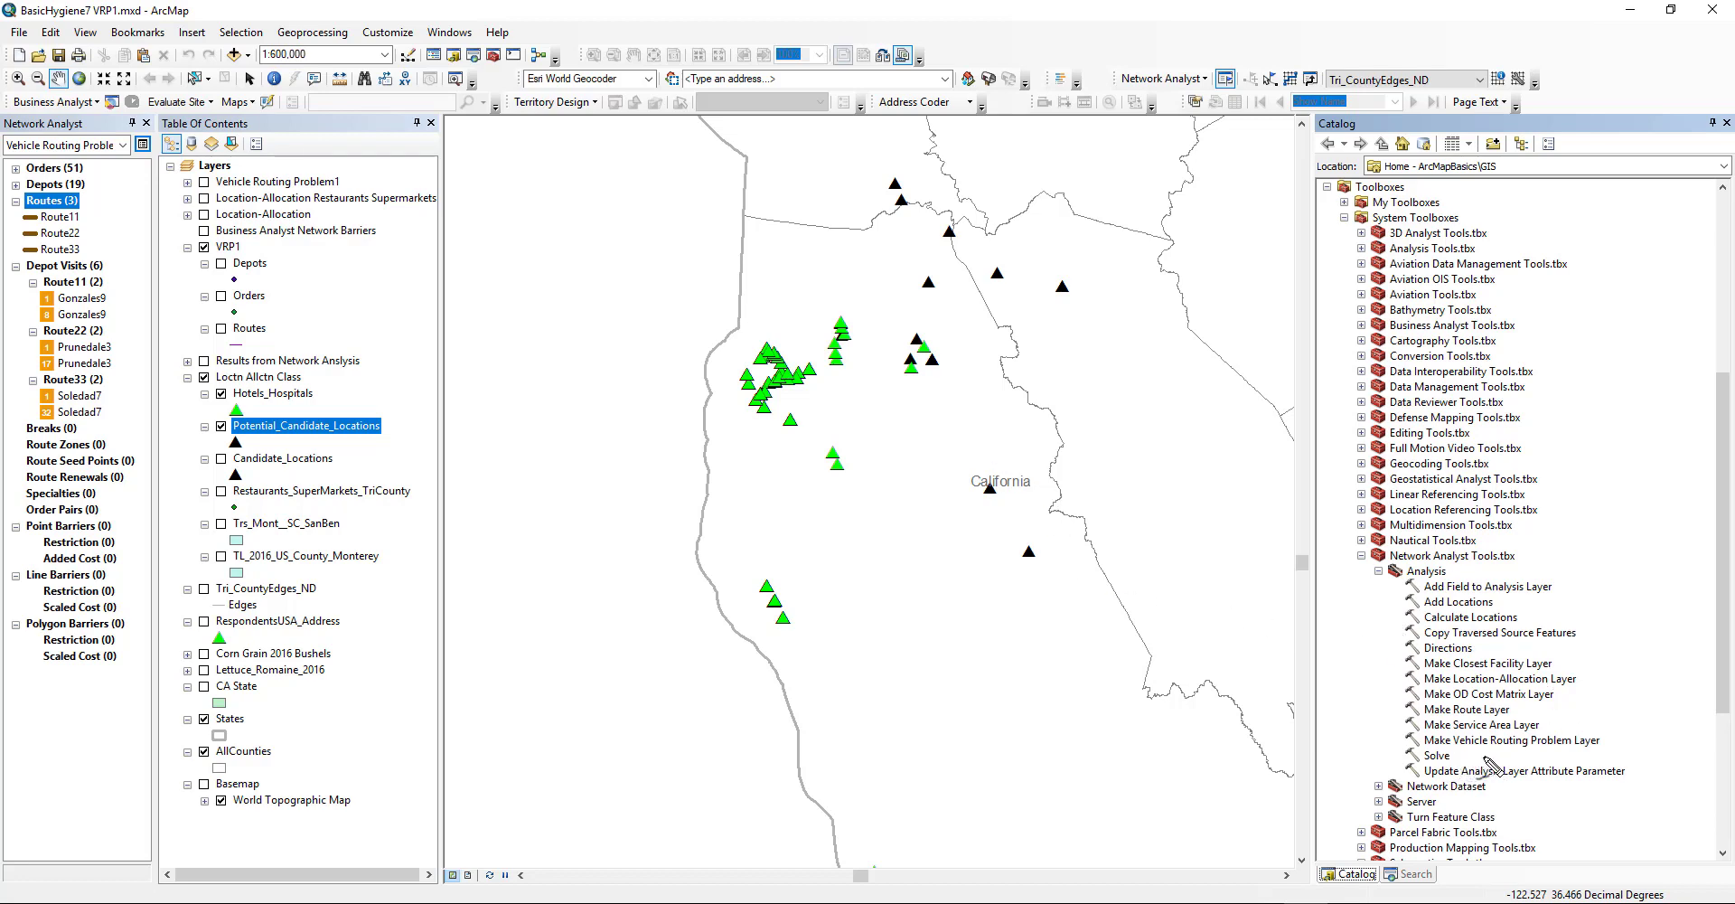
mouse_move(1469, 759)
left_mouse_down()
mouse_move(1396, 746)
mouse_move(1572, 768)
mouse_move(1622, 754)
mouse_move(1586, 726)
mouse_move(1418, 728)
mouse_move(1392, 745)
mouse_move(1401, 763)
left_mouse_up()
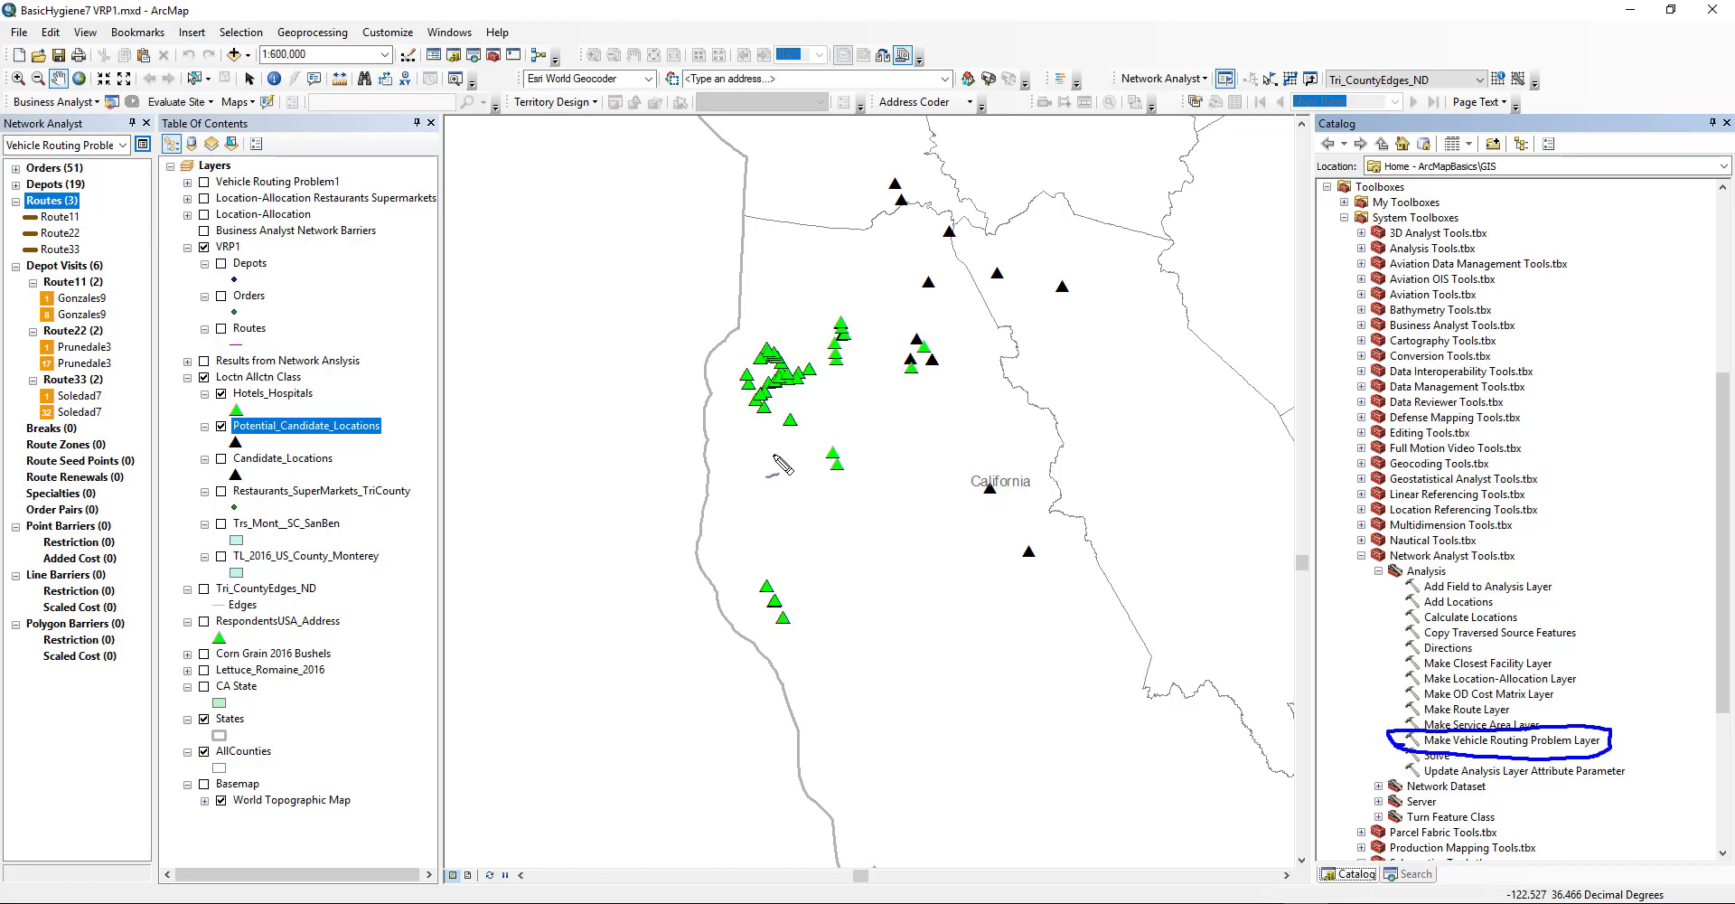
mouse_move(768, 338)
left_mouse_down()
mouse_move(804, 342)
mouse_move(730, 354)
left_mouse_up()
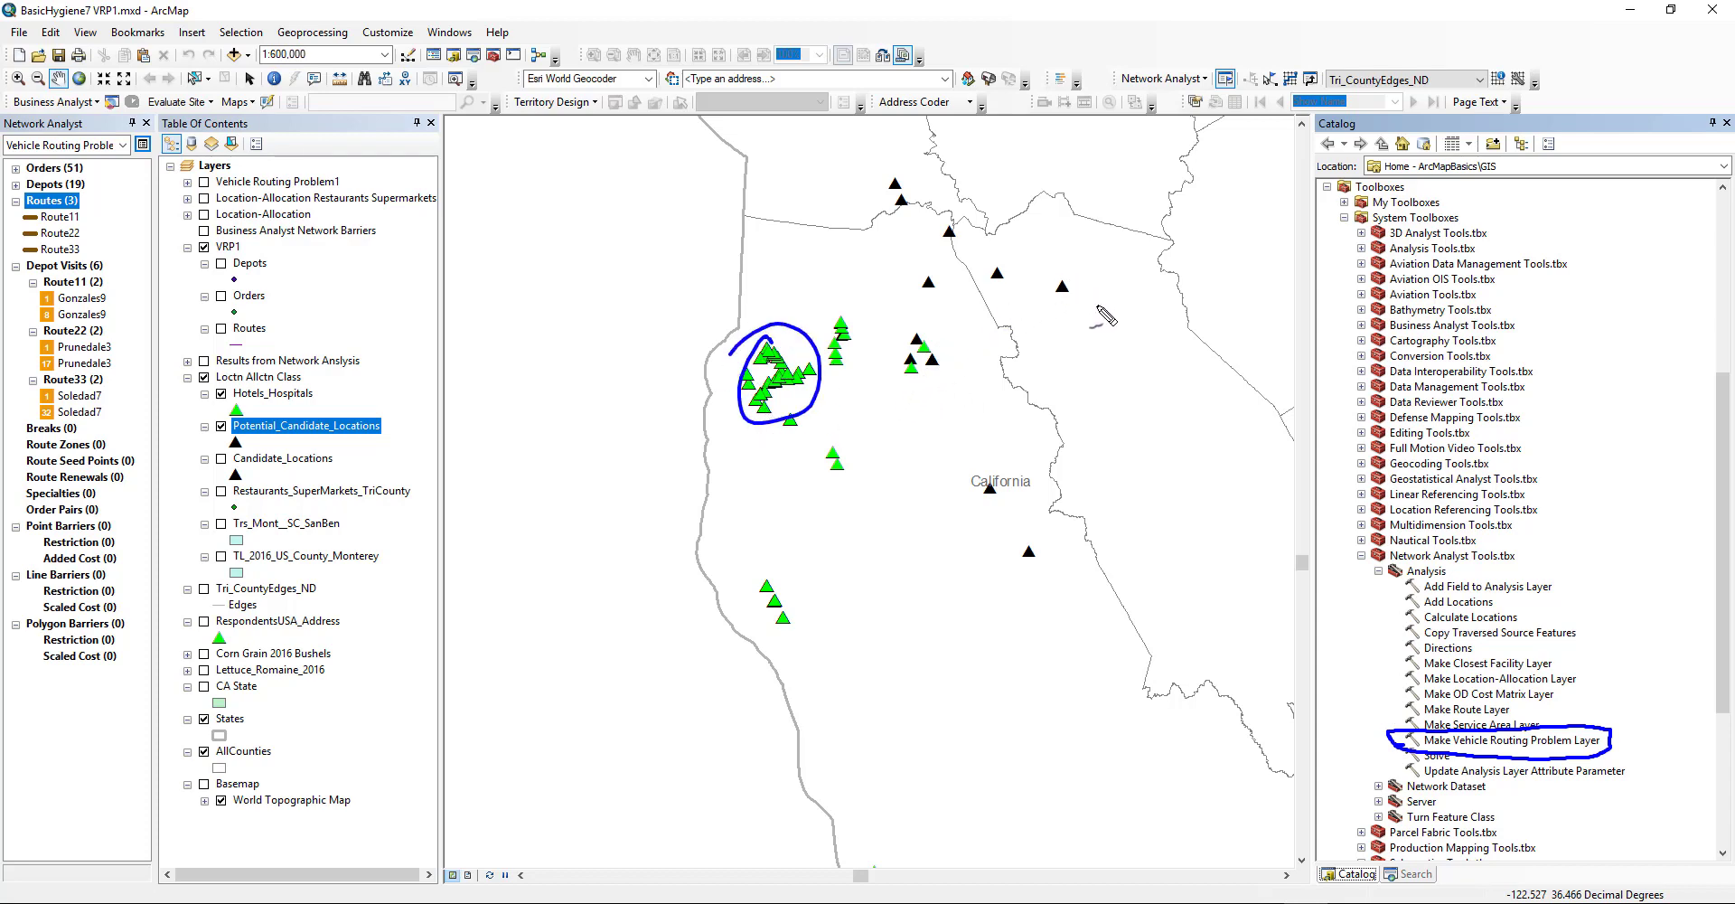
mouse_move(1089, 303)
left_mouse_down()
mouse_move(1026, 249)
mouse_move(863, 209)
mouse_move(953, 318)
mouse_move(1076, 325)
mouse_move(1090, 303)
mouse_move(1048, 384)
mouse_move(1008, 390)
left_mouse_up()
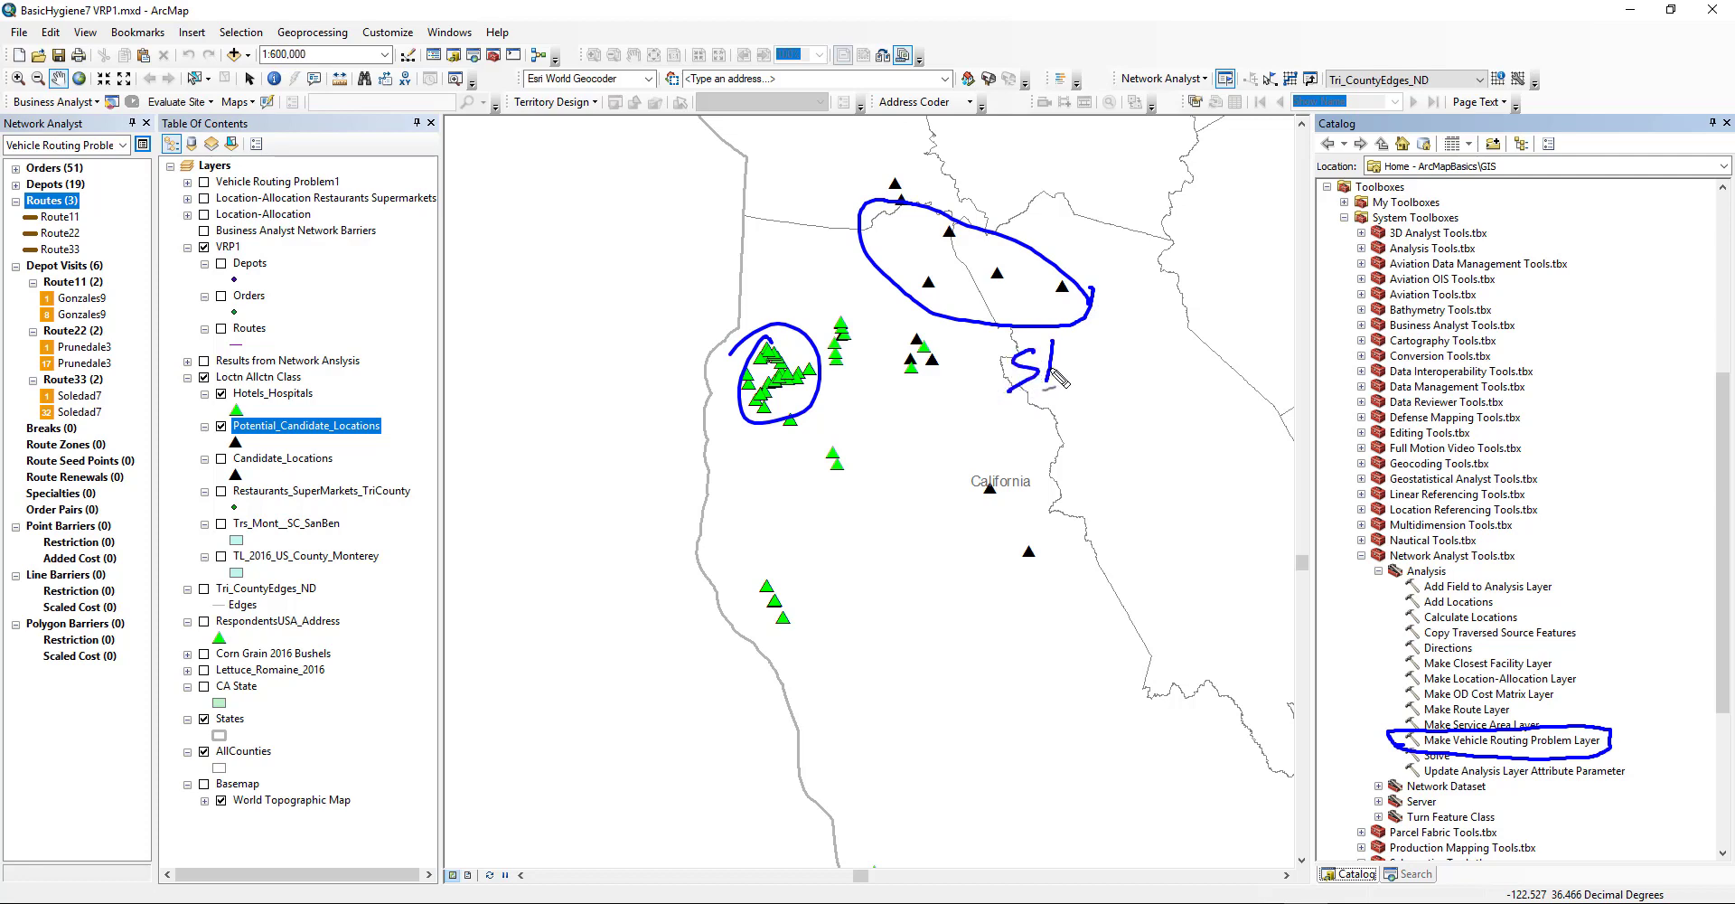
left_click(1058, 366)
mouse_move(1101, 352)
left_mouse_down()
mouse_move(1222, 349)
mouse_move(1246, 311)
left_mouse_up()
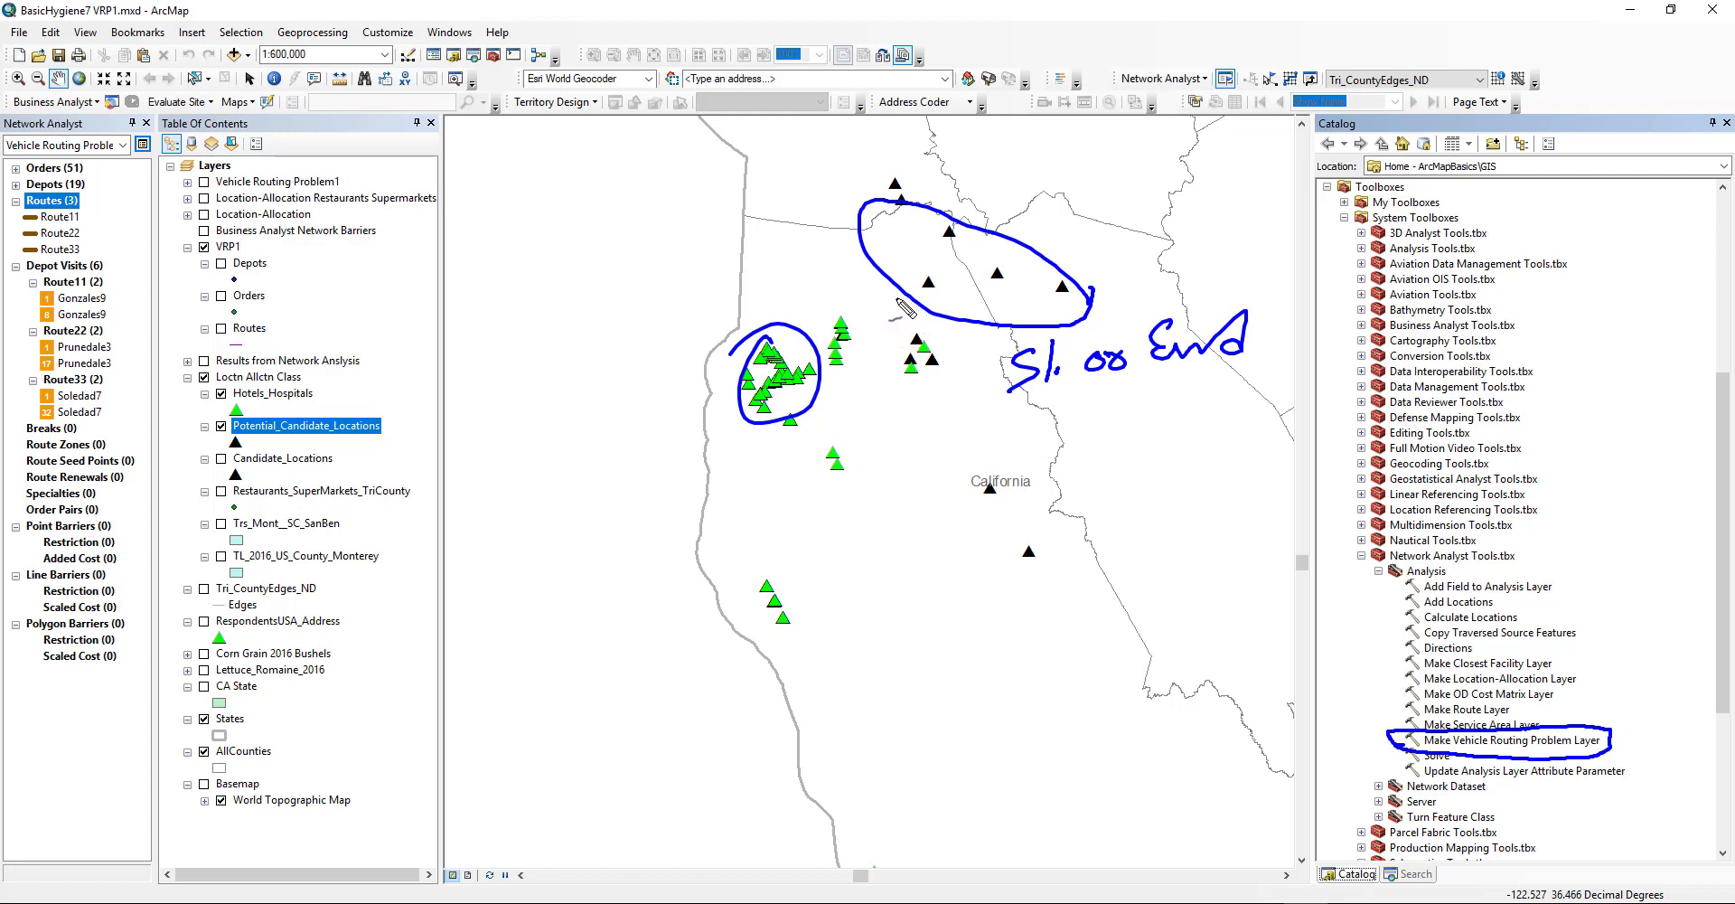
mouse_move(965, 215)
left_mouse_down()
mouse_move(967, 185)
mouse_move(945, 212)
mouse_move(1039, 185)
mouse_move(1143, 194)
mouse_move(1146, 209)
left_mouse_up()
mouse_move(691, 342)
left_mouse_down()
mouse_move(673, 334)
mouse_move(714, 366)
mouse_move(809, 312)
mouse_move(845, 345)
mouse_move(833, 357)
left_mouse_up()
left_click_drag(884, 293, 903, 289)
left_click_drag(904, 289, 895, 312)
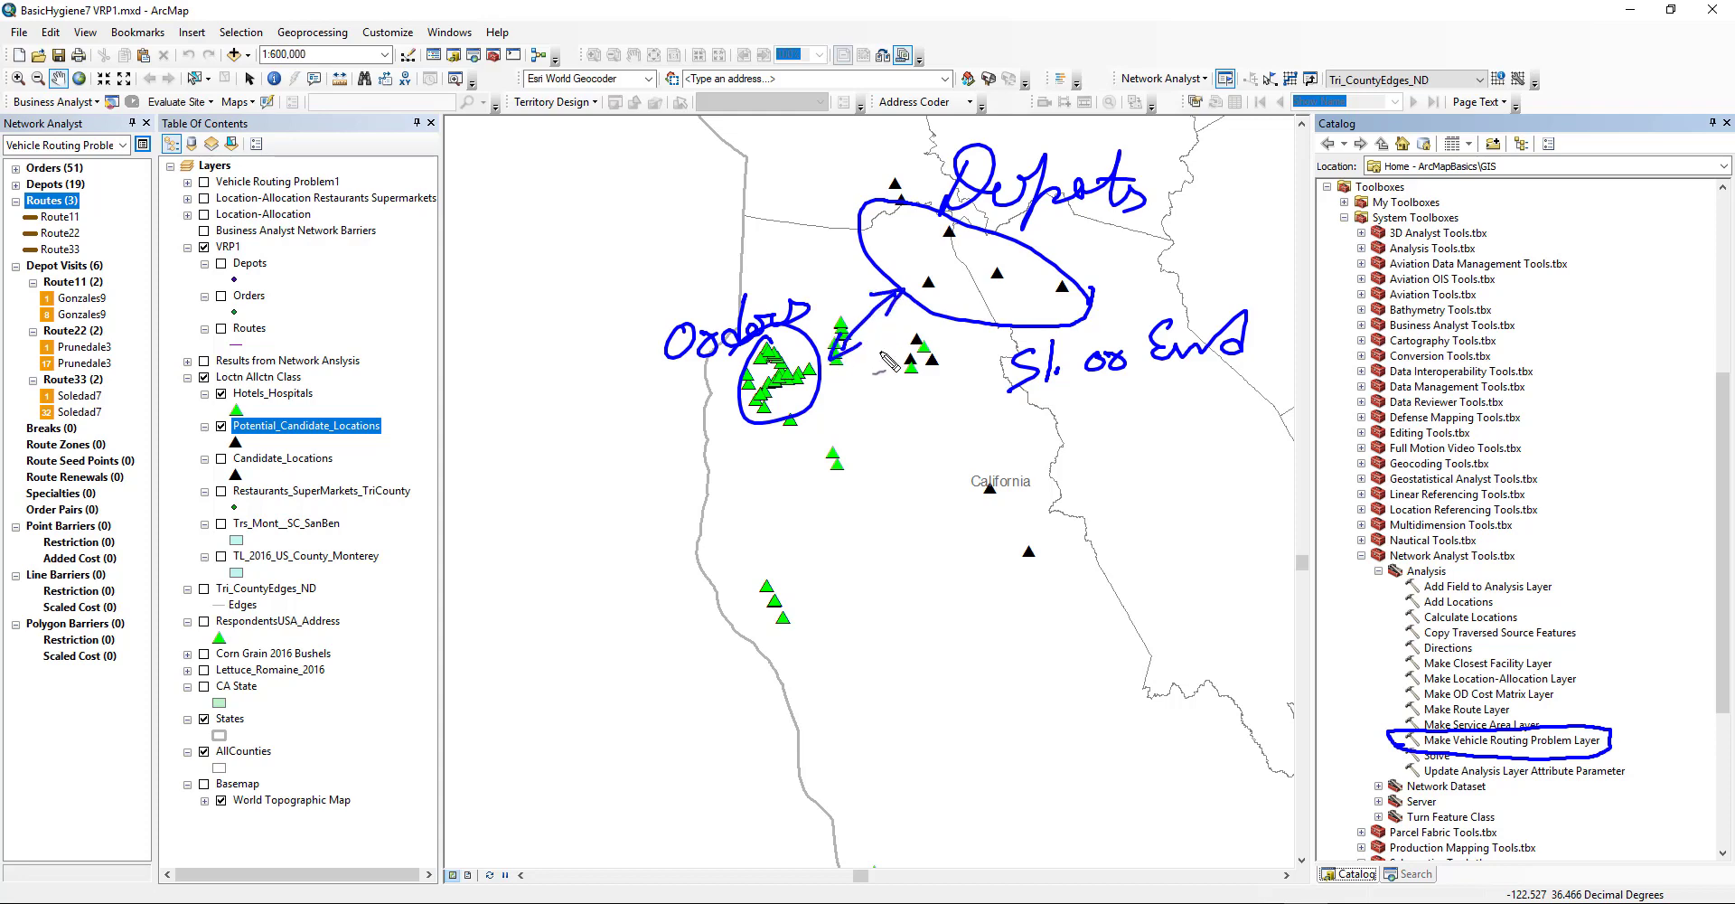
mouse_move(847, 409)
left_mouse_down()
mouse_move(858, 366)
mouse_move(884, 402)
mouse_move(967, 380)
left_mouse_up()
mouse_move(853, 448)
left_mouse_down()
mouse_move(914, 462)
mouse_move(942, 443)
mouse_move(940, 458)
left_mouse_up()
left_click_drag(953, 433, 956, 456)
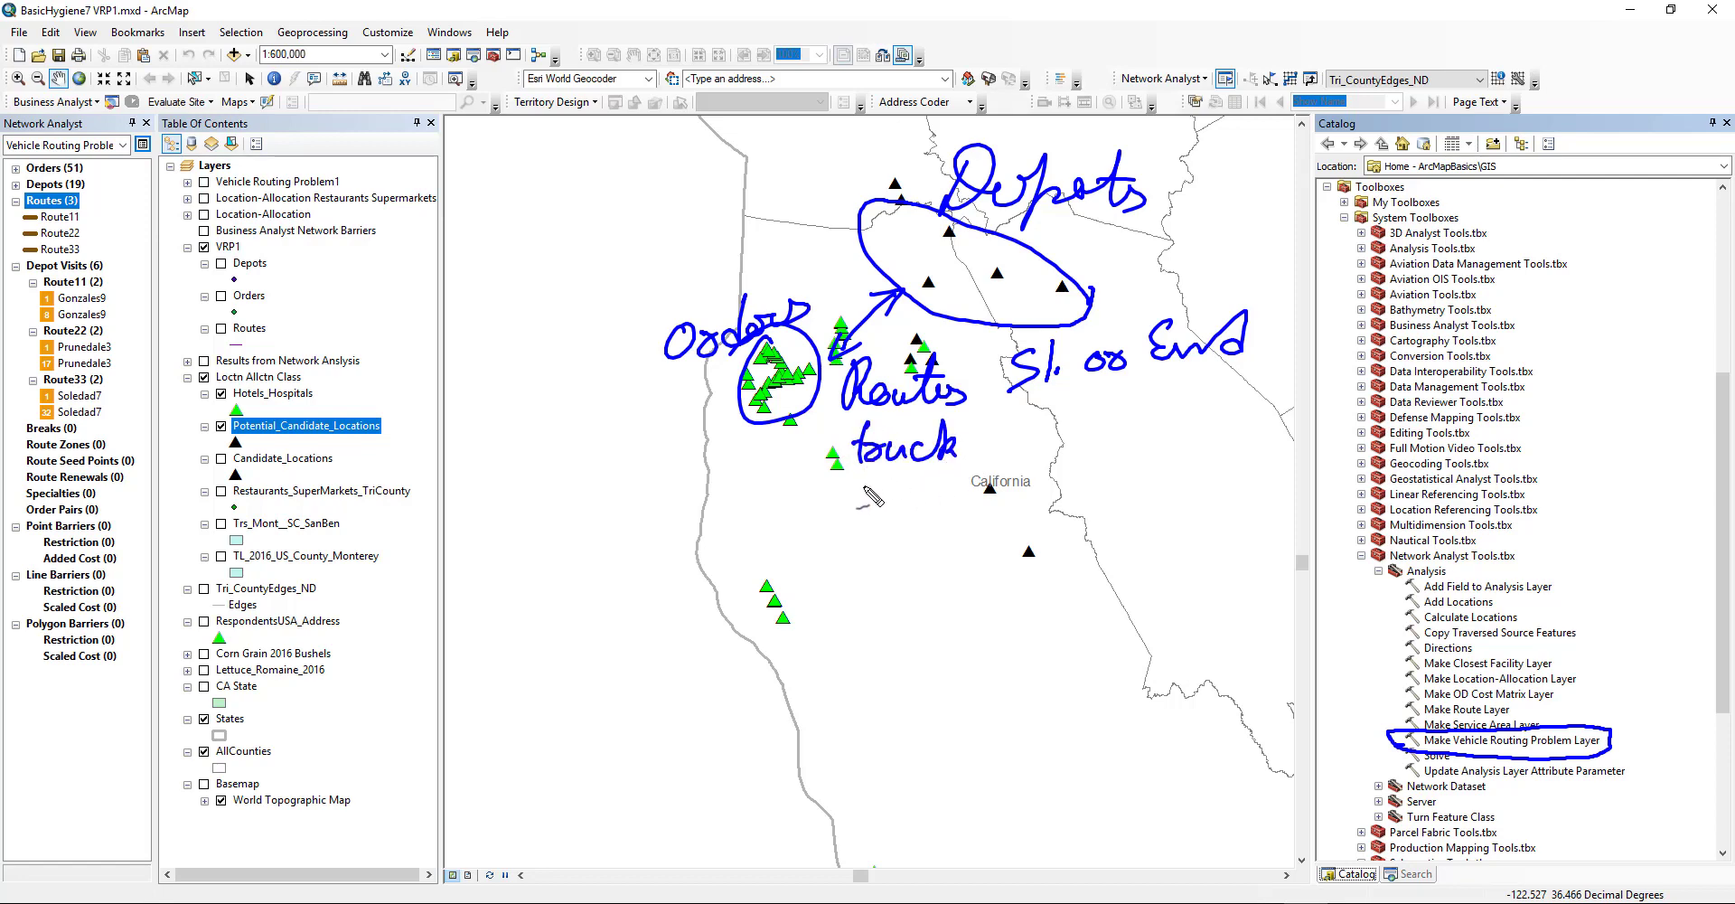
left_click_drag(815, 457, 839, 458)
left_click_drag(967, 426, 965, 459)
mouse_move(832, 505)
left_mouse_down()
mouse_move(964, 515)
mouse_move(980, 488)
mouse_move(1030, 504)
left_mouse_up()
left_click_drag(676, 354, 633, 445)
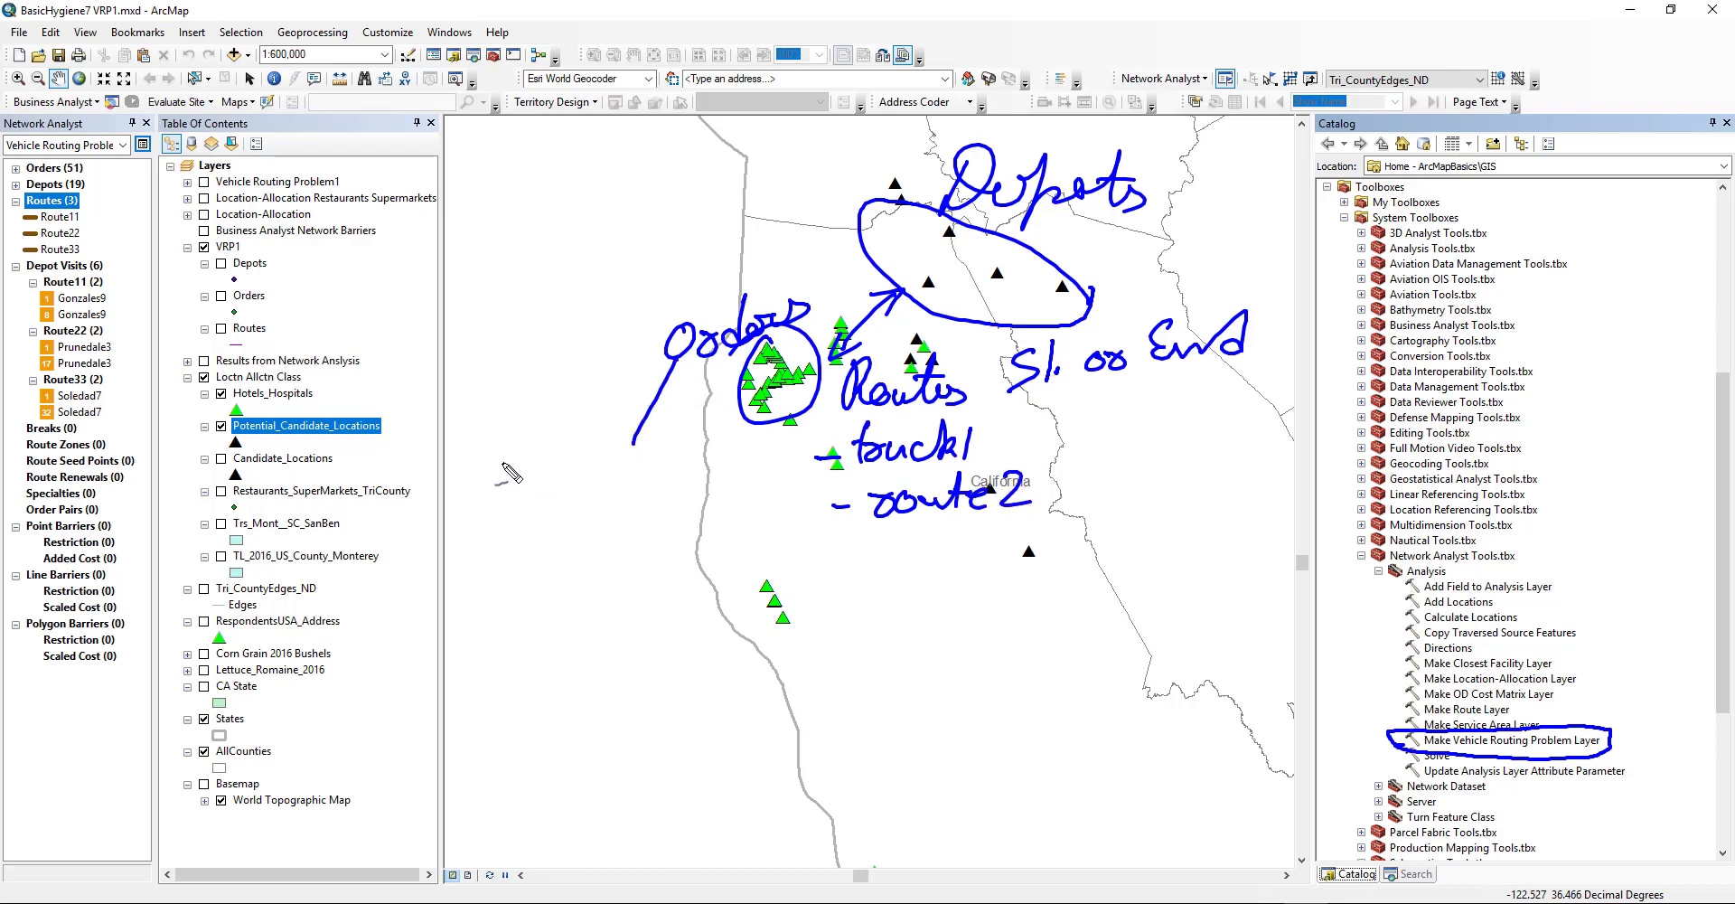
mouse_move(506, 470)
left_mouse_down()
mouse_move(492, 488)
mouse_move(516, 452)
mouse_move(560, 488)
mouse_move(588, 463)
left_mouse_up()
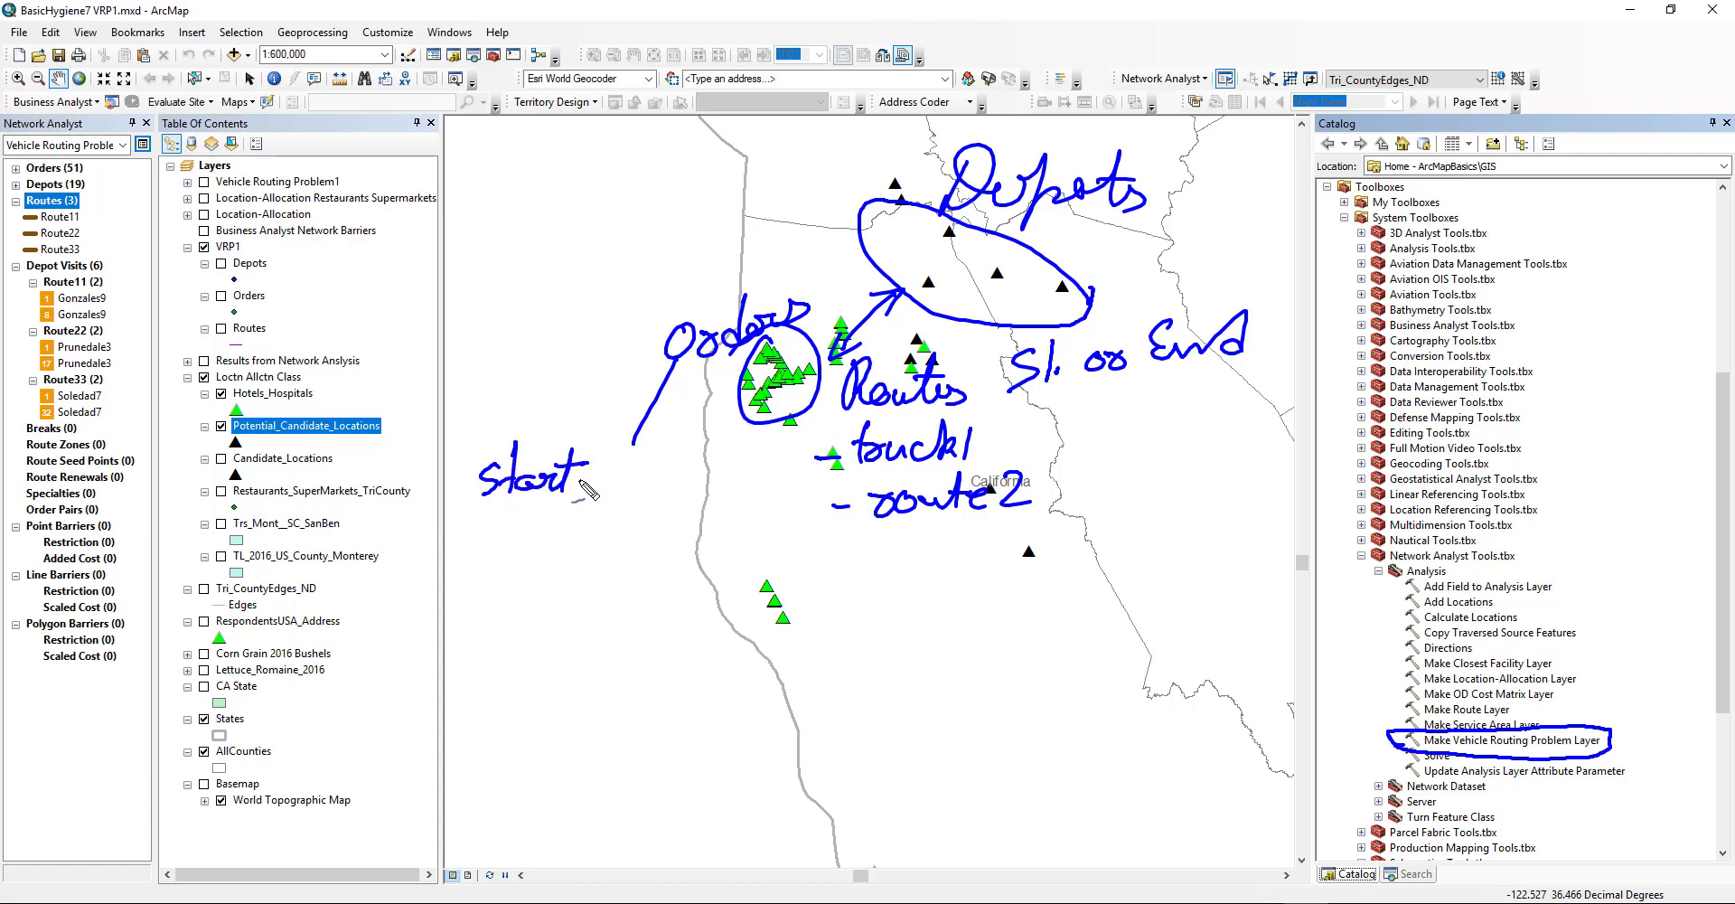
left_click(600, 475)
mouse_move(534, 527)
left_mouse_down()
mouse_move(542, 506)
mouse_move(529, 529)
mouse_move(601, 542)
mouse_move(680, 513)
mouse_move(649, 585)
left_mouse_up()
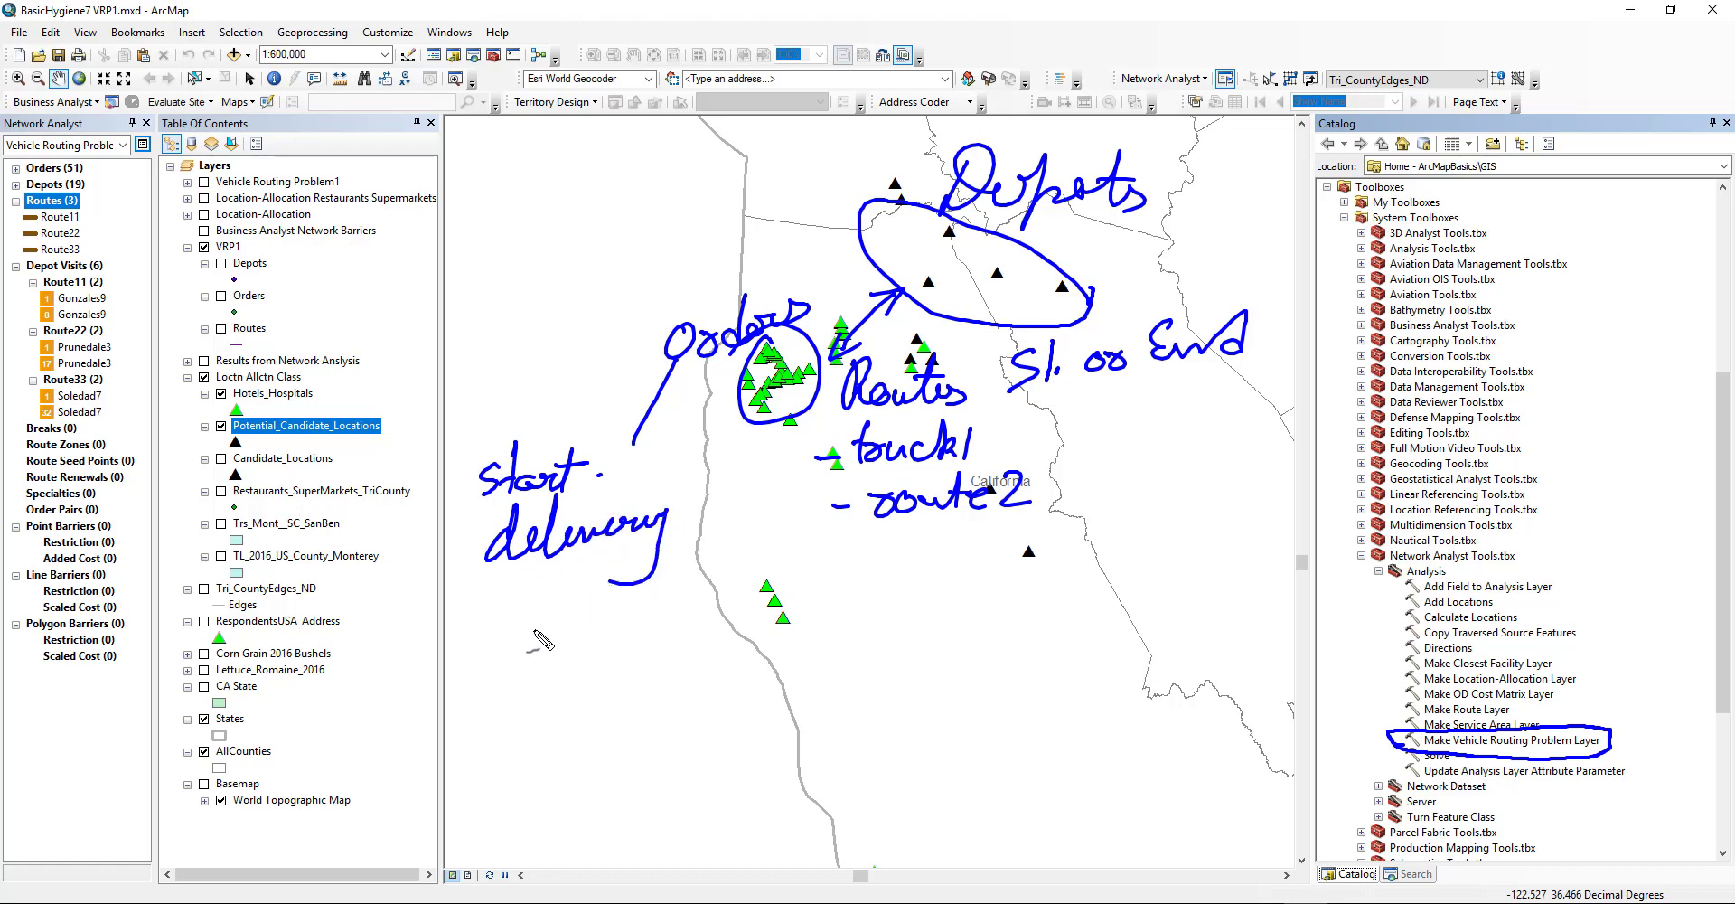
mouse_move(519, 637)
left_mouse_down()
mouse_move(543, 592)
mouse_move(553, 630)
mouse_move(623, 597)
mouse_move(649, 624)
mouse_move(669, 591)
mouse_move(665, 605)
left_mouse_up()
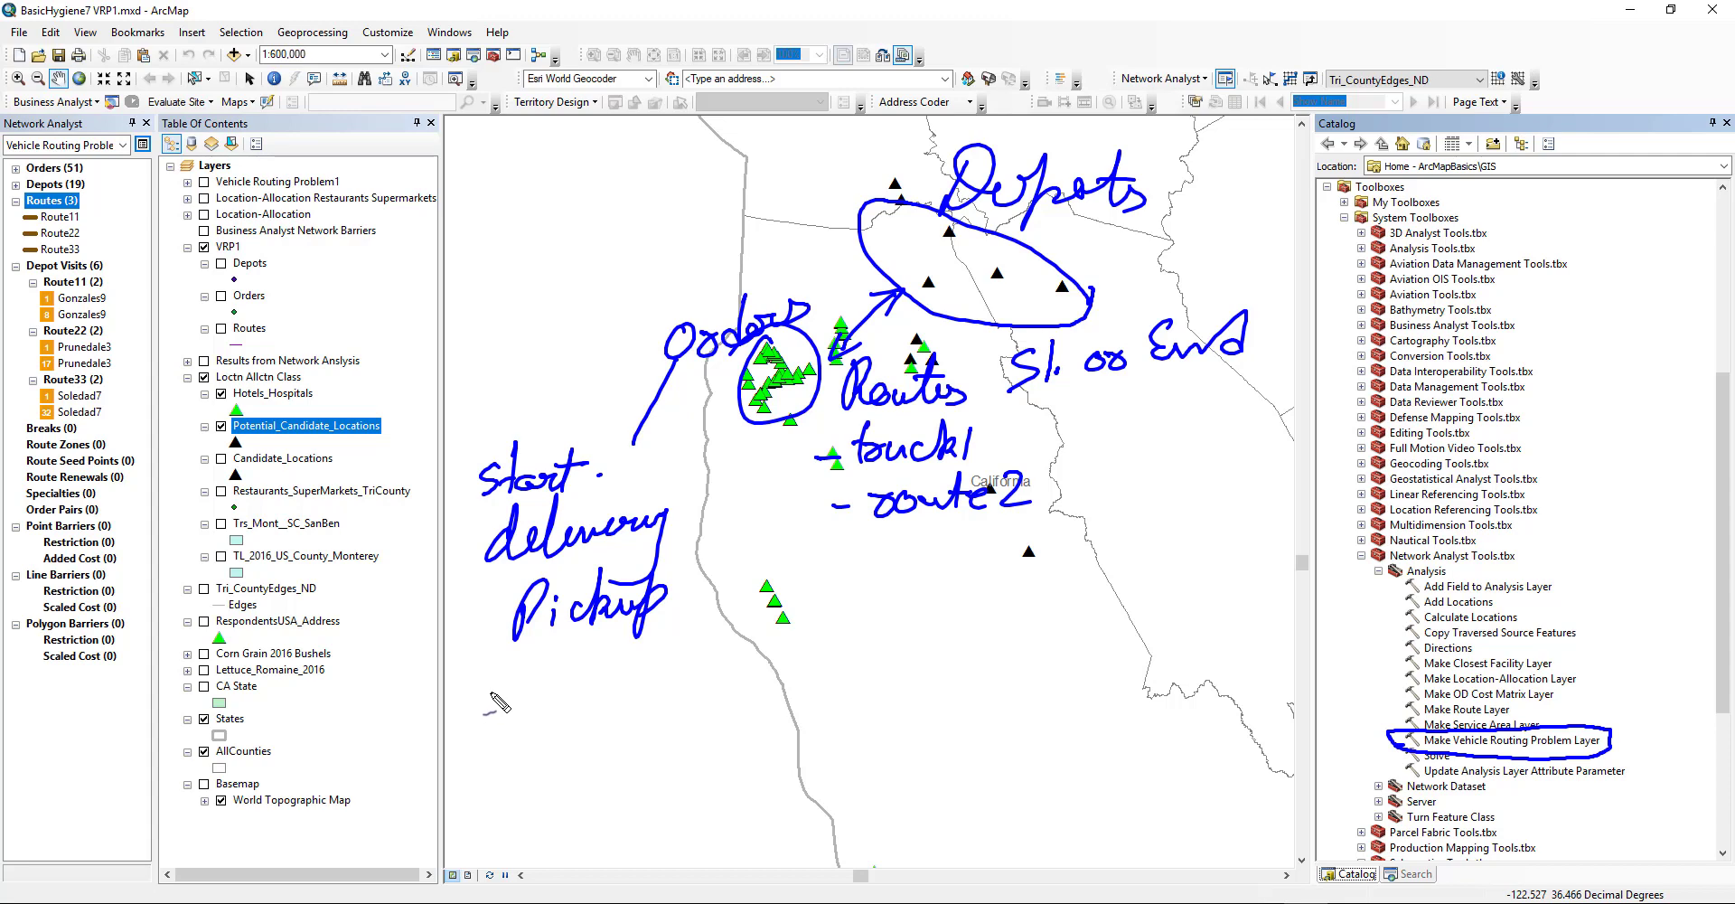
mouse_move(488, 679)
left_mouse_down()
mouse_move(522, 698)
mouse_move(851, 640)
mouse_move(845, 680)
left_mouse_up()
mouse_move(583, 691)
left_mouse_down()
mouse_move(632, 732)
mouse_move(811, 695)
left_mouse_up()
mouse_move(596, 741)
left_mouse_down()
mouse_move(595, 783)
mouse_move(654, 759)
mouse_move(645, 785)
left_mouse_up()
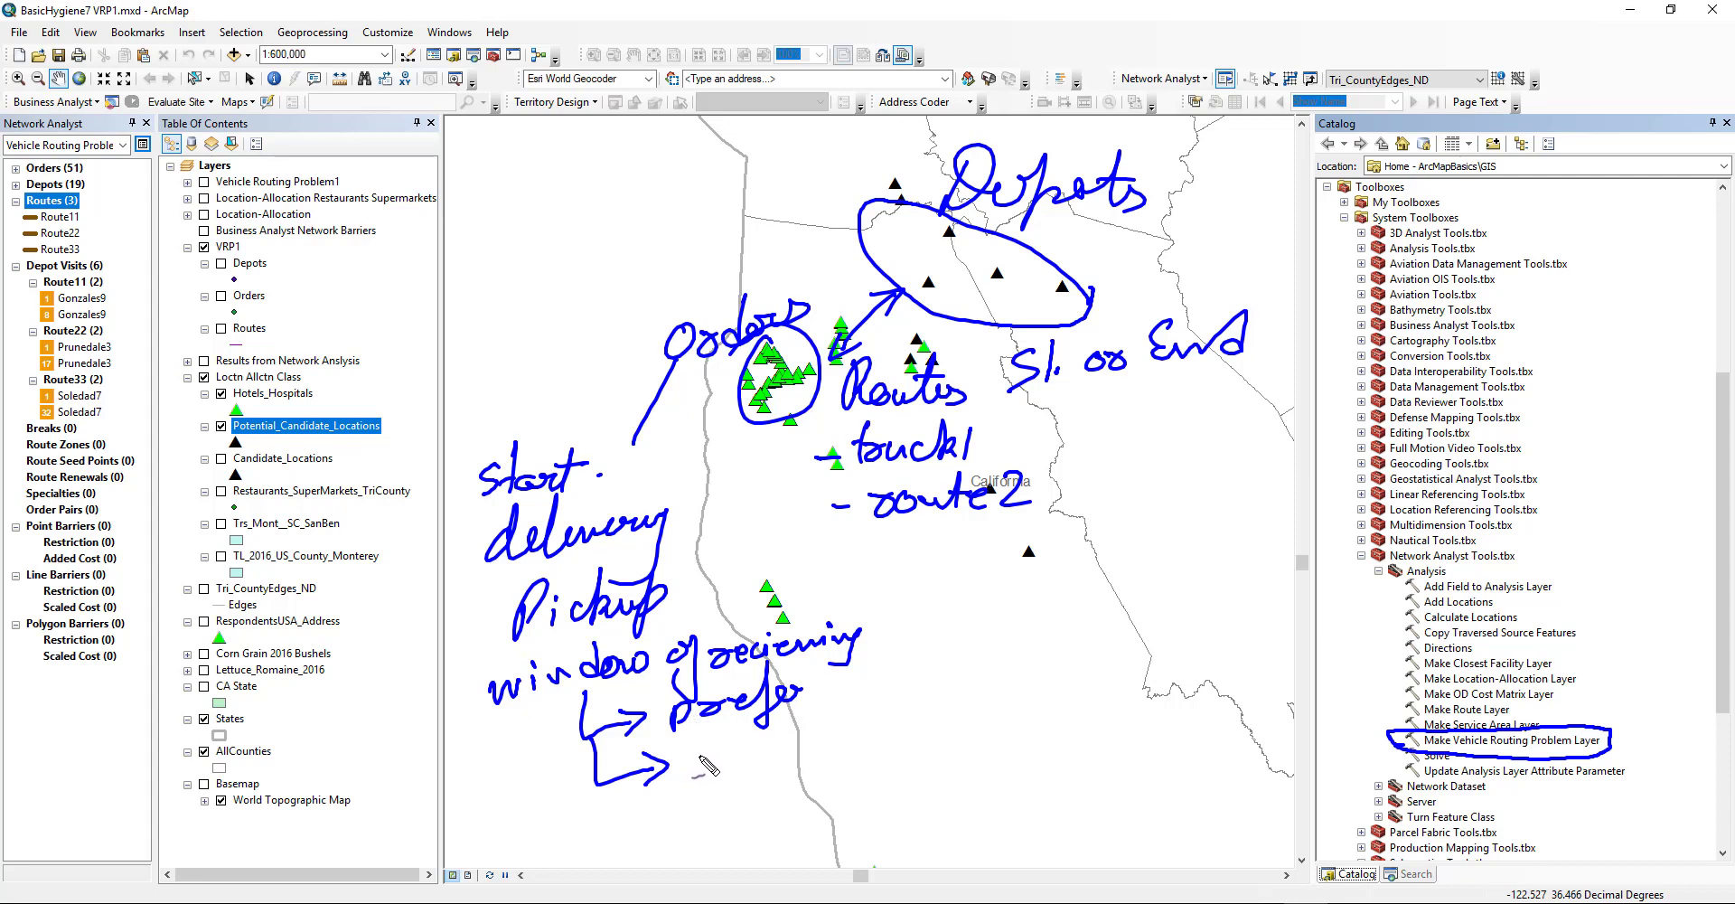
mouse_move(701, 761)
left_mouse_down()
mouse_move(757, 763)
mouse_move(795, 736)
mouse_move(810, 749)
mouse_move(872, 714)
mouse_move(904, 741)
left_mouse_up()
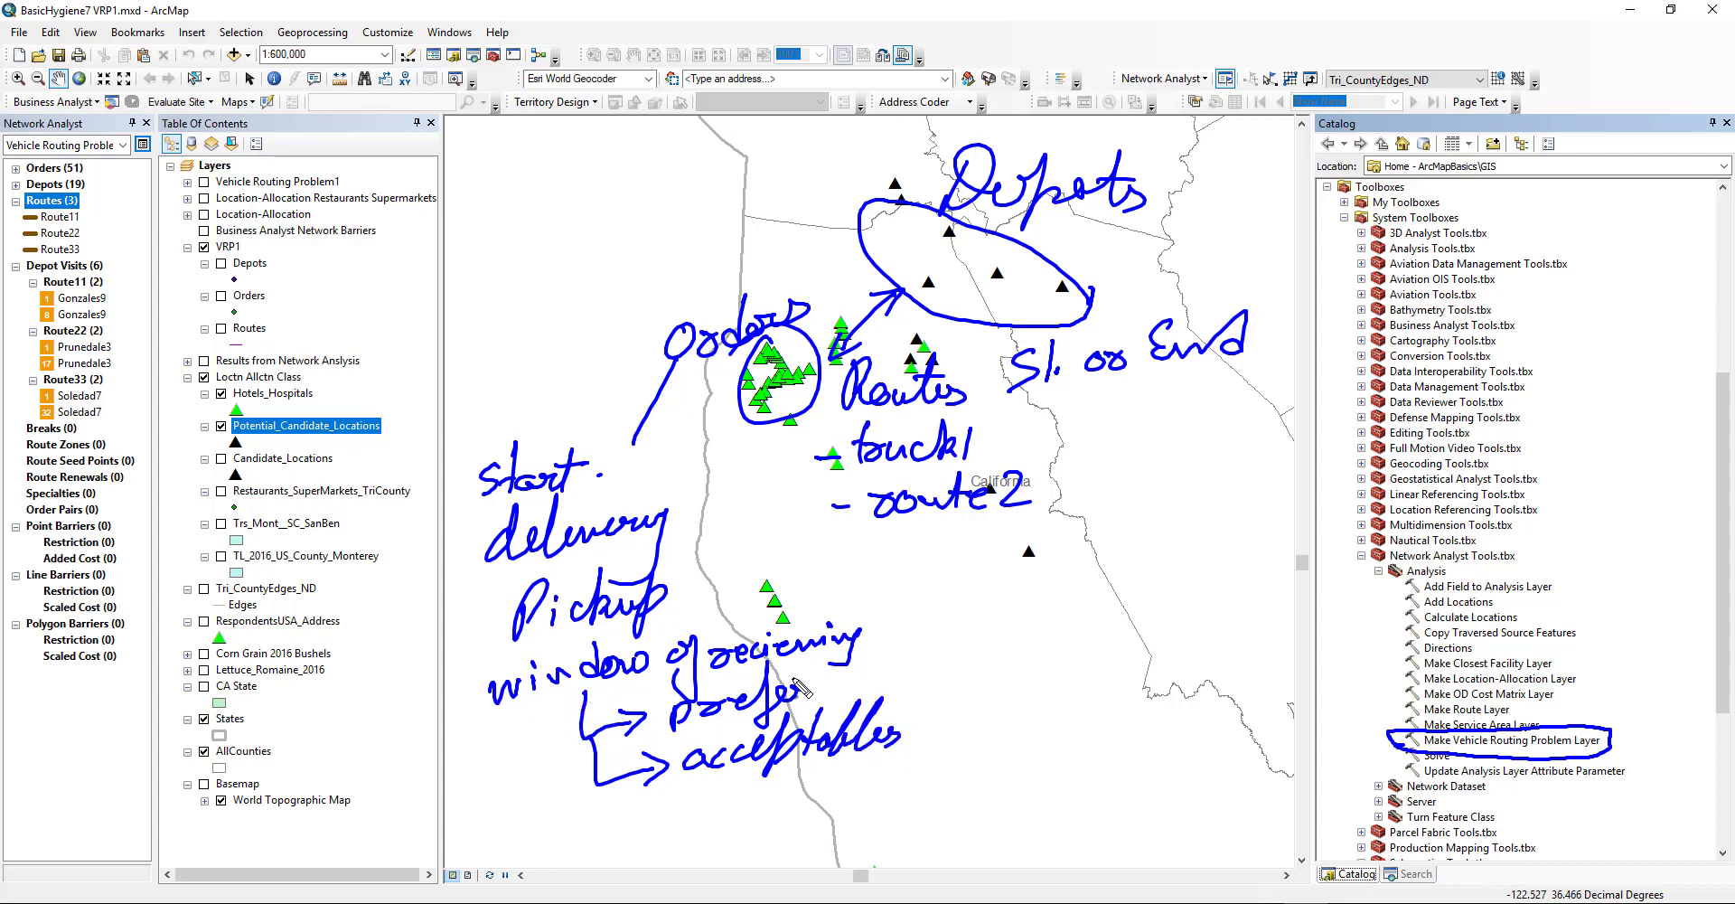
mouse_move(865, 674)
left_mouse_down()
mouse_move(1046, 658)
mouse_move(1084, 623)
mouse_move(1089, 648)
left_mouse_up()
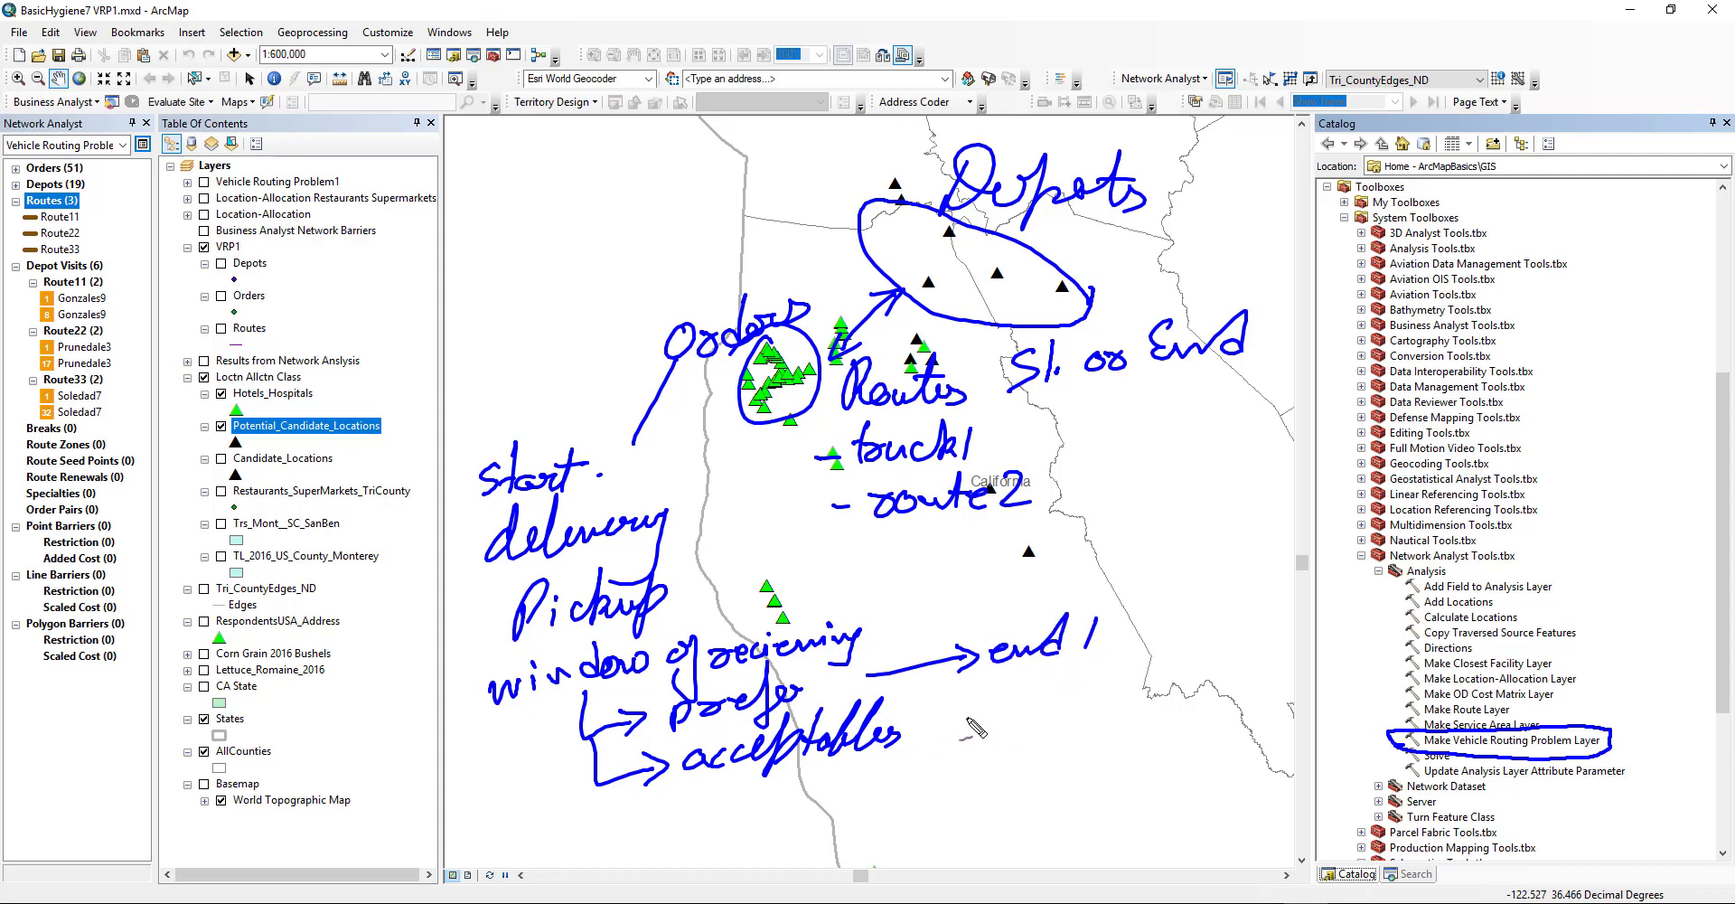
mouse_move(933, 724)
left_mouse_down()
mouse_move(1008, 704)
mouse_move(996, 729)
left_mouse_up()
mouse_move(1021, 716)
left_mouse_down()
mouse_move(1084, 700)
mouse_move(1093, 718)
left_mouse_up()
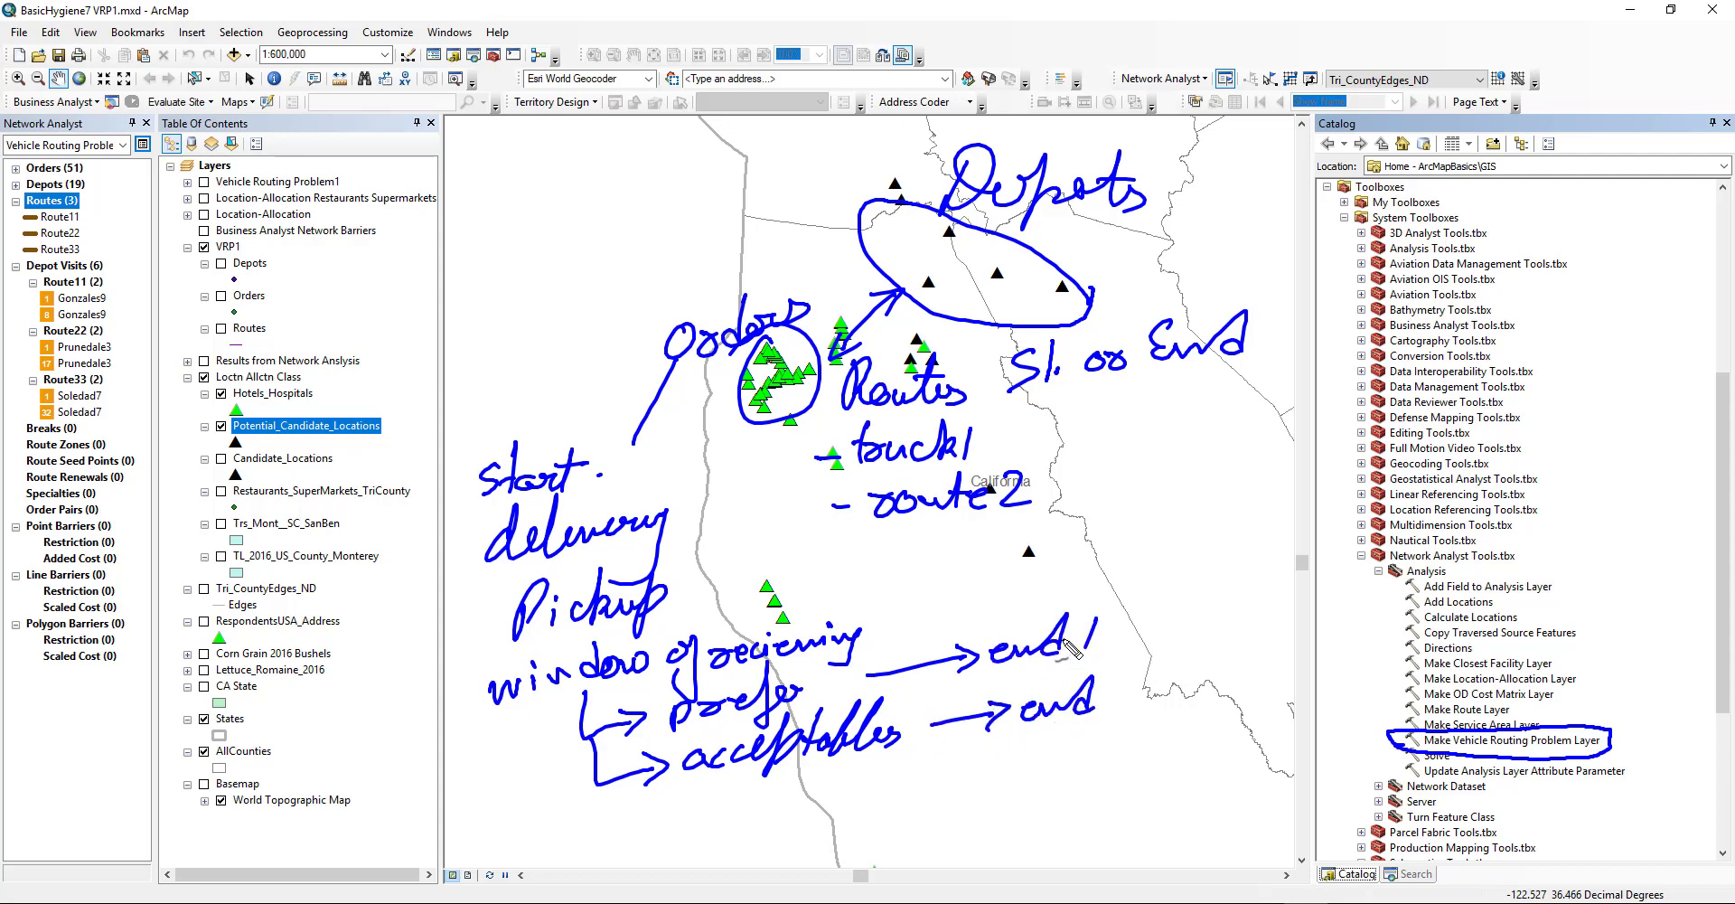
mouse_move(1069, 210)
left_mouse_down()
mouse_move(1103, 246)
mouse_move(1173, 255)
mouse_move(1261, 226)
left_mouse_up()
mouse_move(1150, 288)
left_mouse_down()
mouse_move(1134, 303)
mouse_move(1249, 272)
mouse_move(1265, 289)
mouse_move(1230, 297)
left_mouse_up()
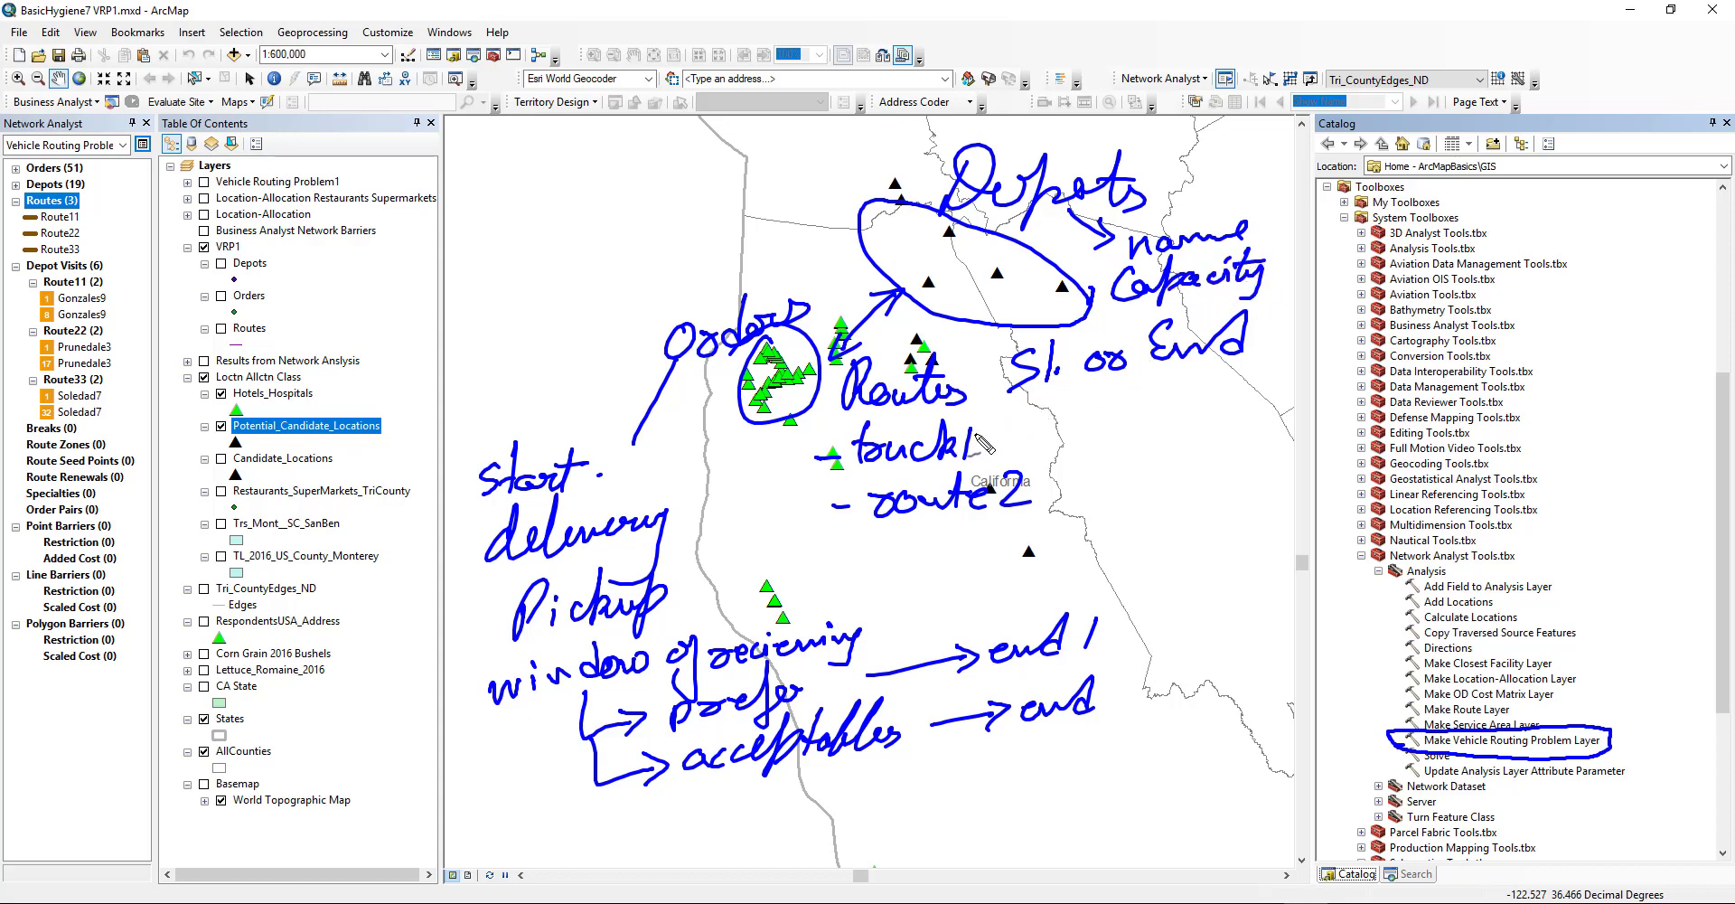
mouse_move(981, 445)
left_mouse_down()
mouse_move(1175, 447)
mouse_move(1221, 414)
left_mouse_up()
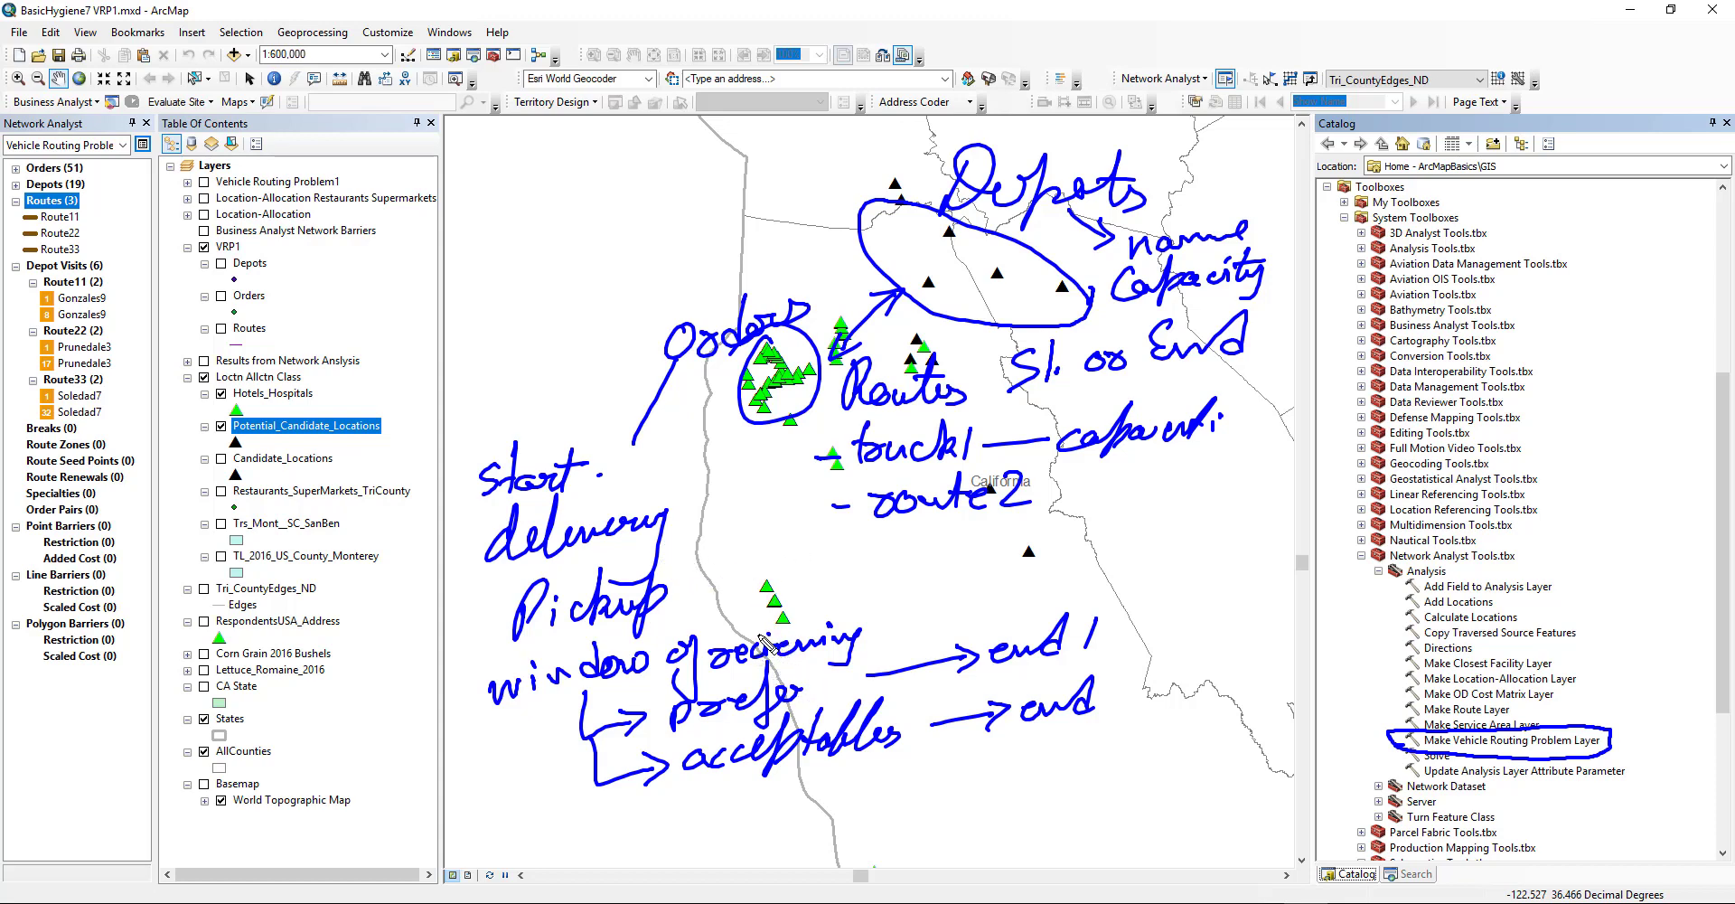
mouse_move(829, 472)
left_mouse_down()
mouse_move(1245, 461)
mouse_move(1233, 398)
mouse_move(1016, 396)
mouse_move(833, 456)
mouse_move(868, 489)
left_mouse_up()
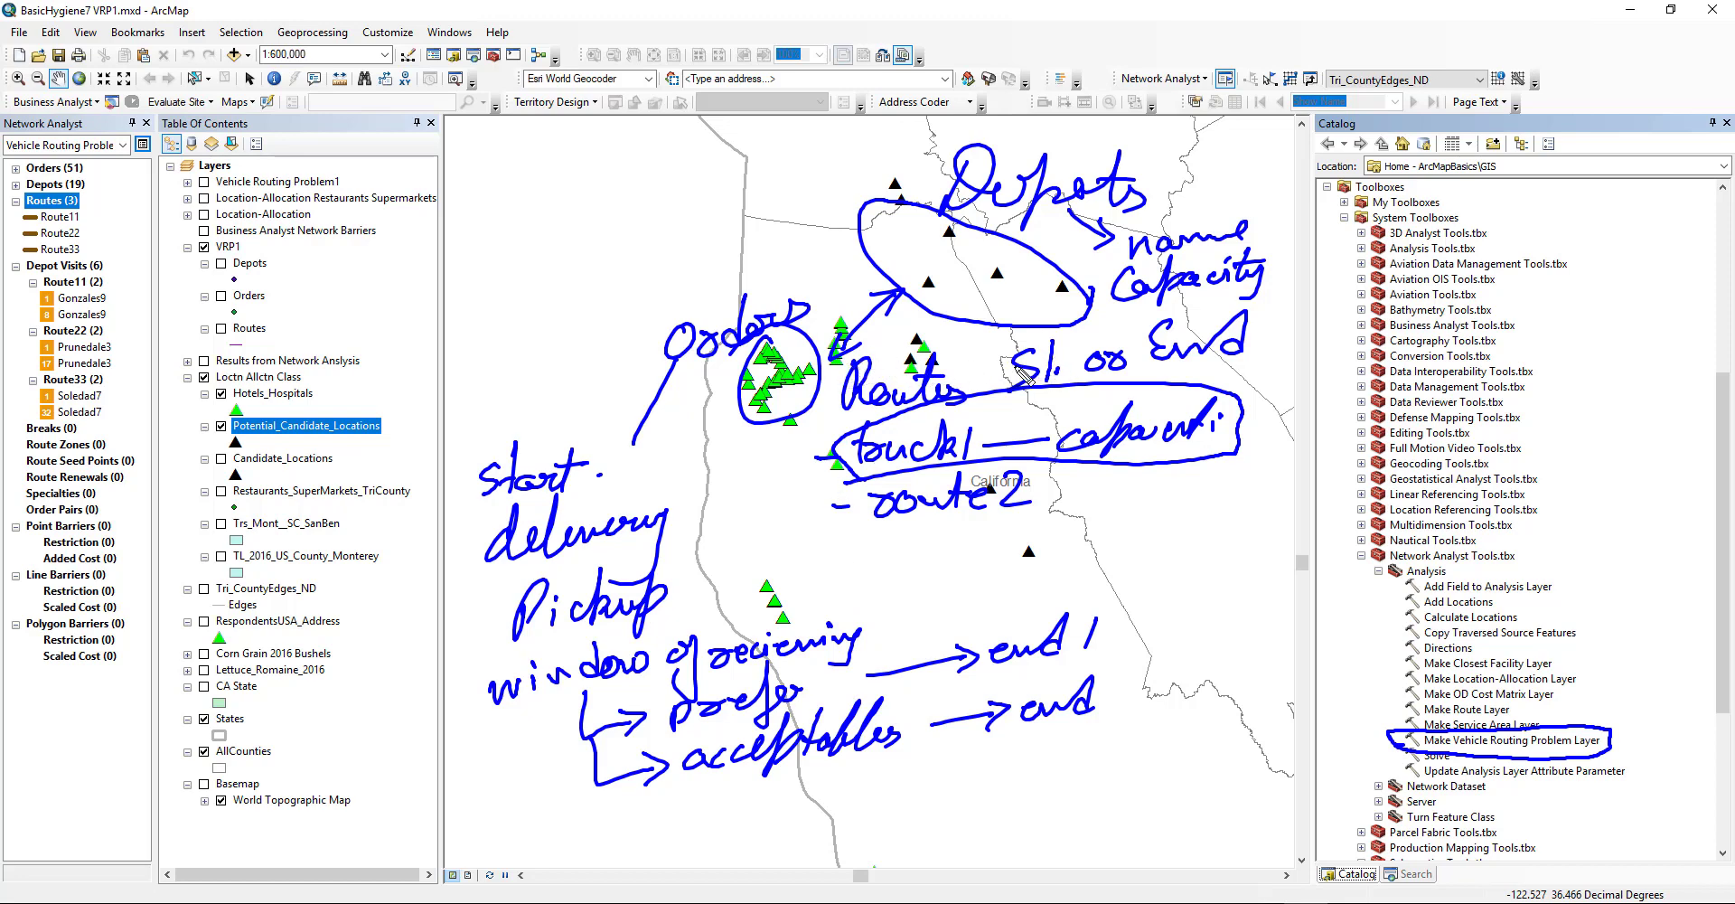
key("Escape")
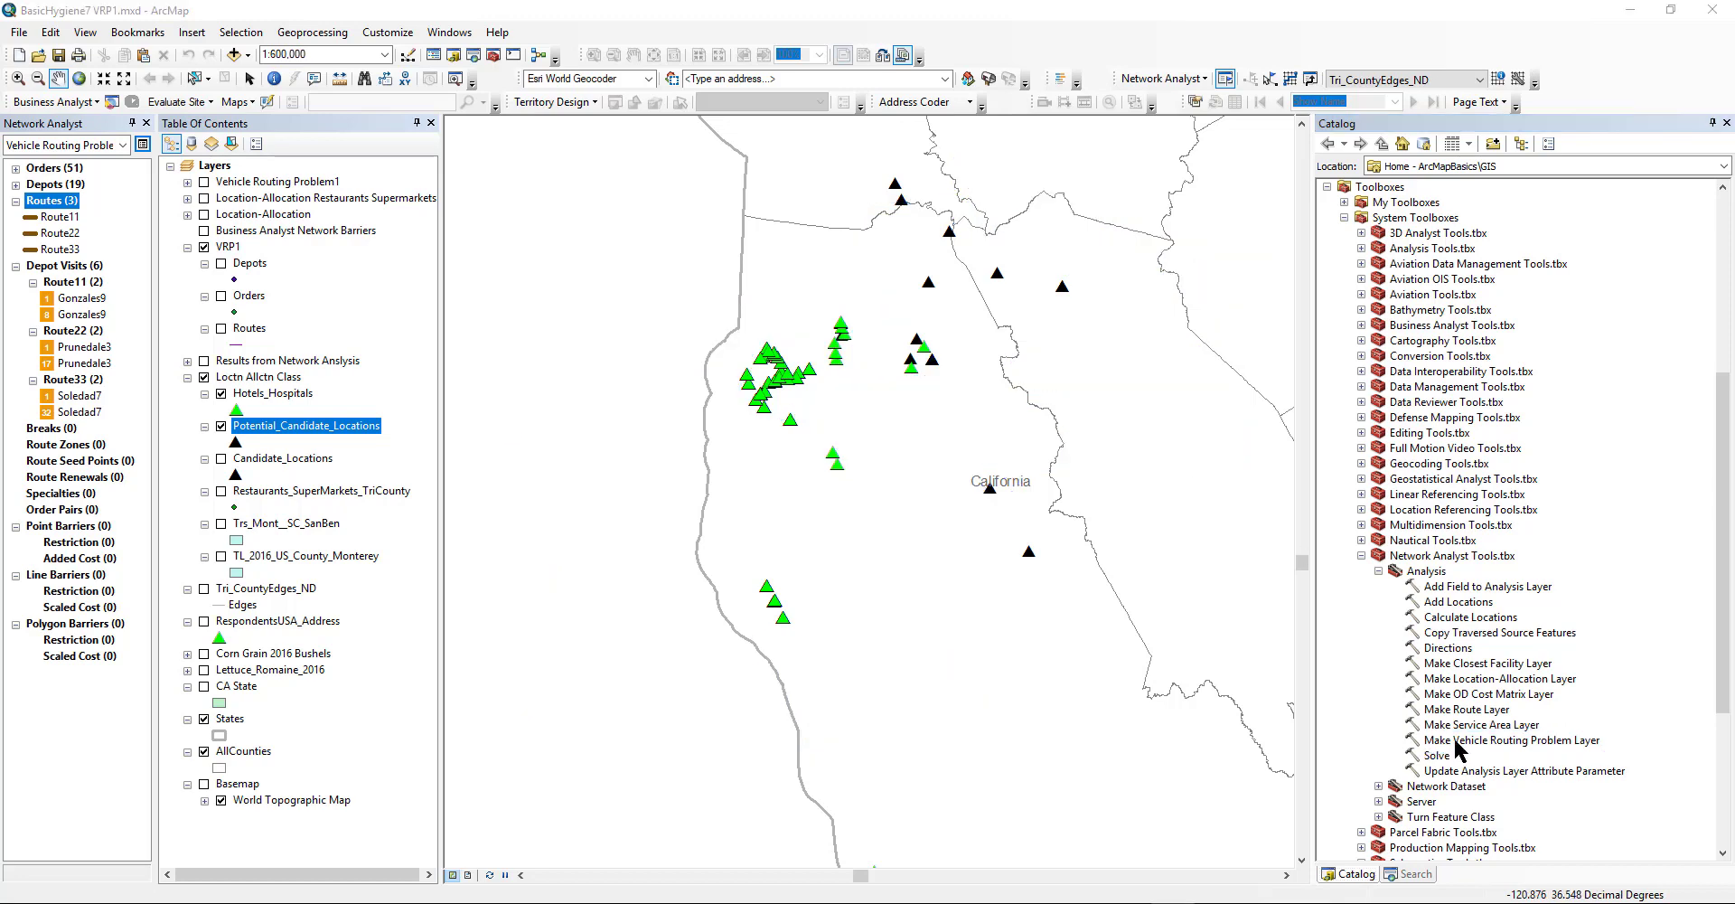
Open the Make Vehicle Routing Problem Layer tool and set the input analysis network to Tri_CountyEdges_ND.
left_click(1457, 741)
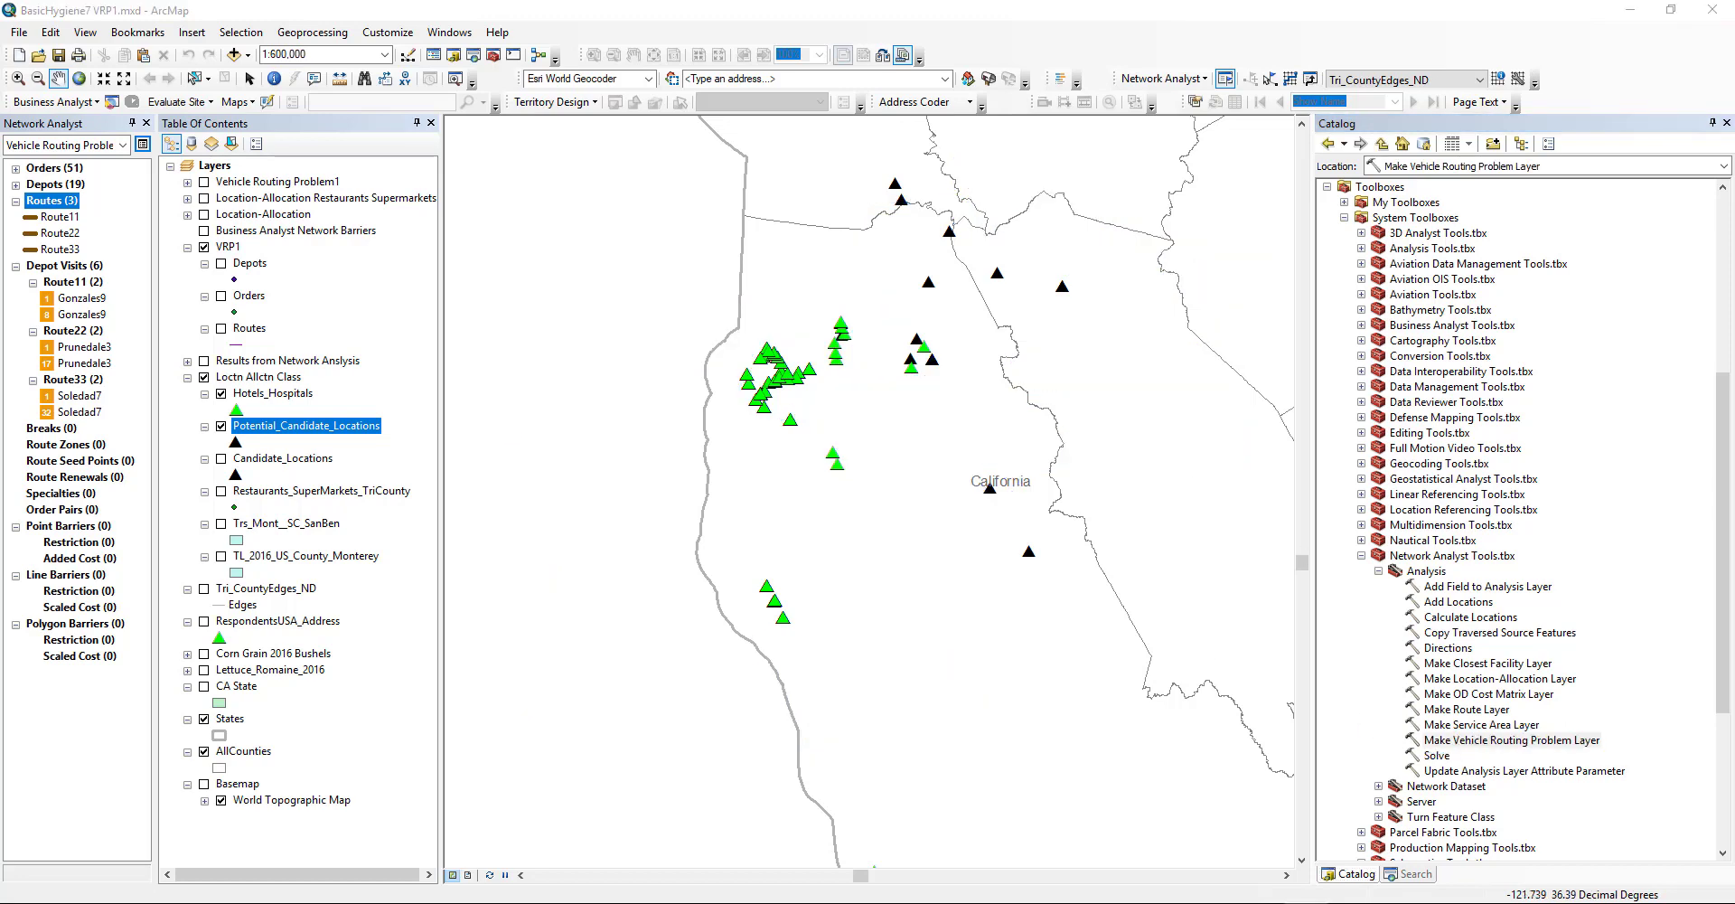
left_click_drag(1068, 397, 870, 179)
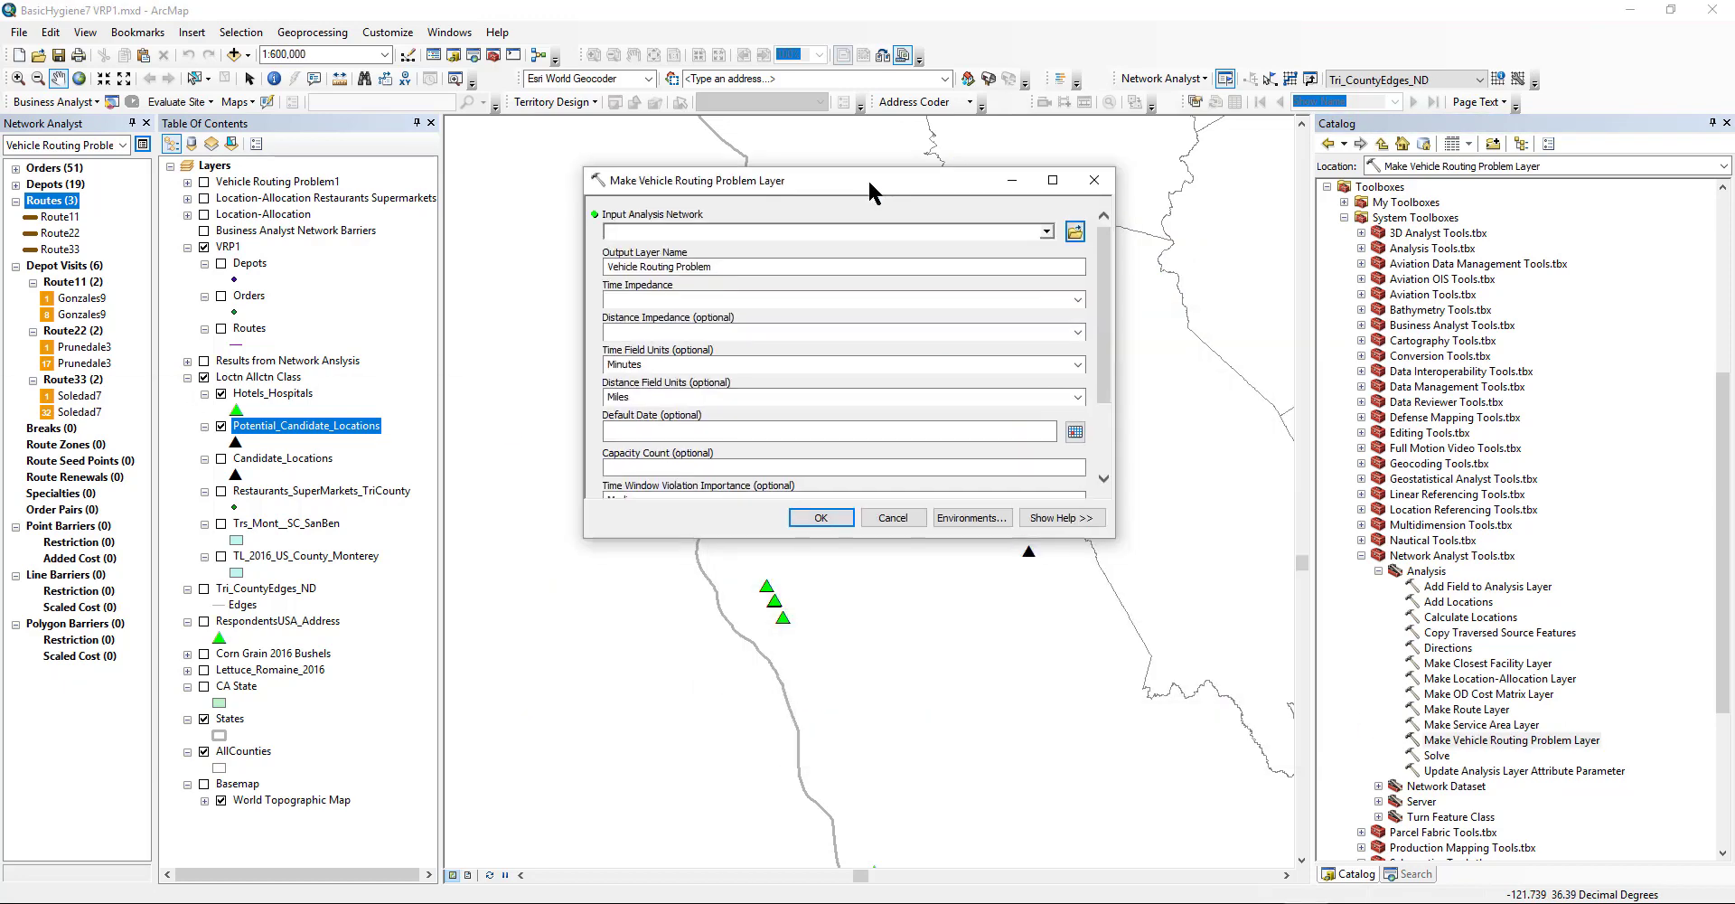
left_click(1046, 232)
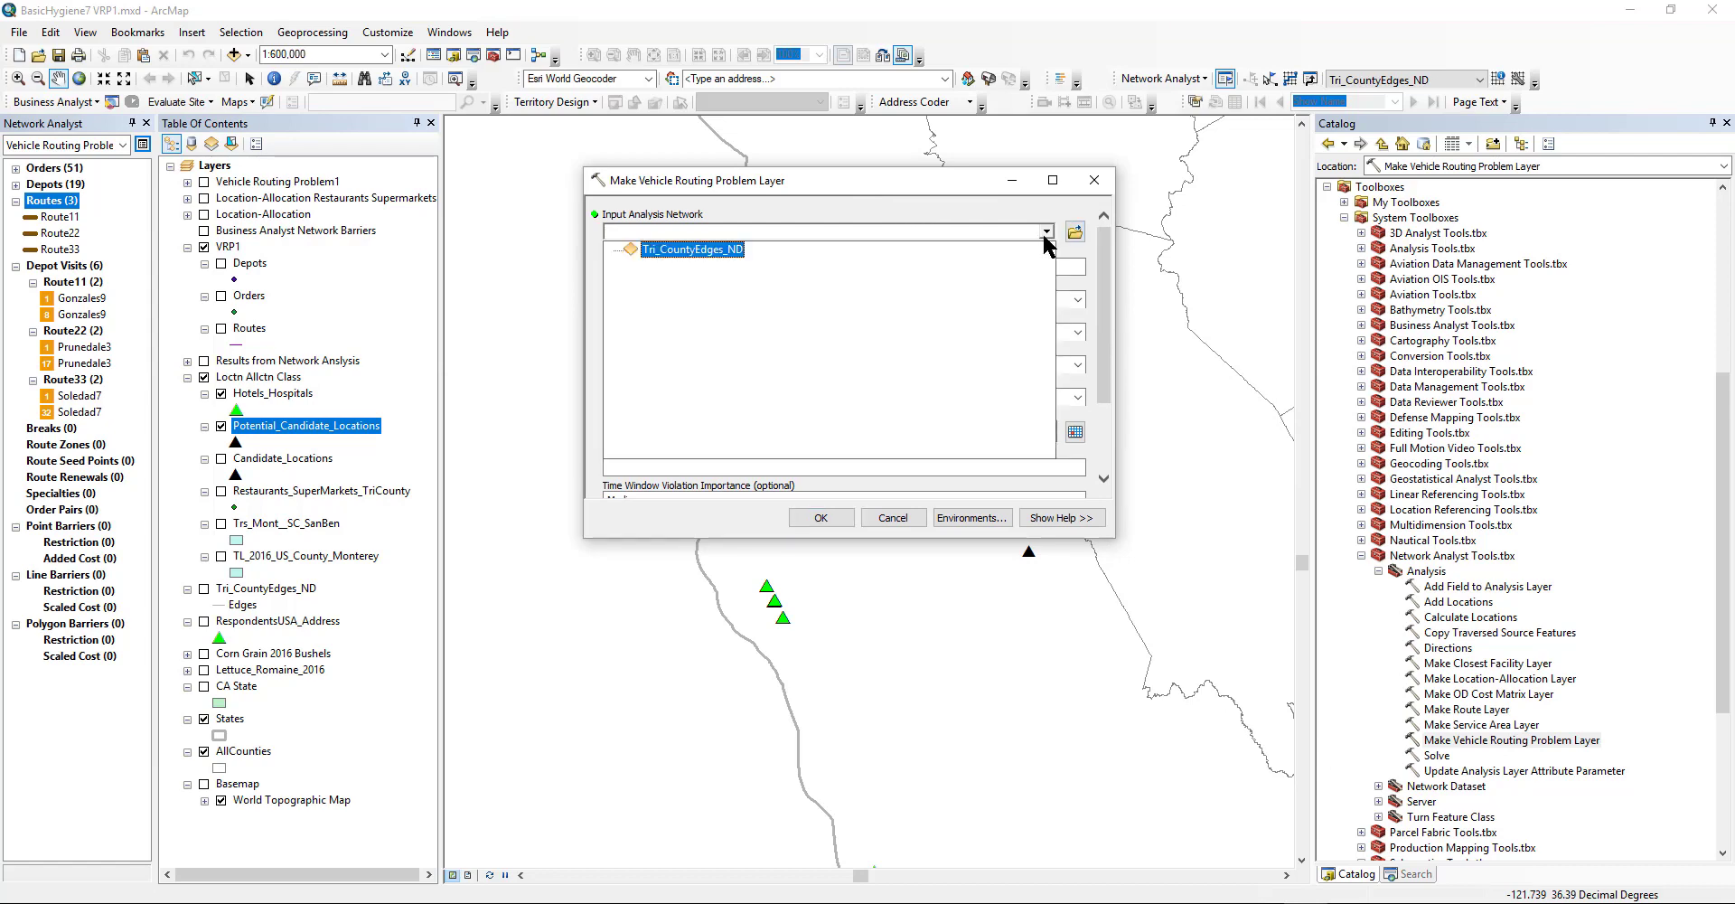
left_click(705, 249)
left_click(886, 396)
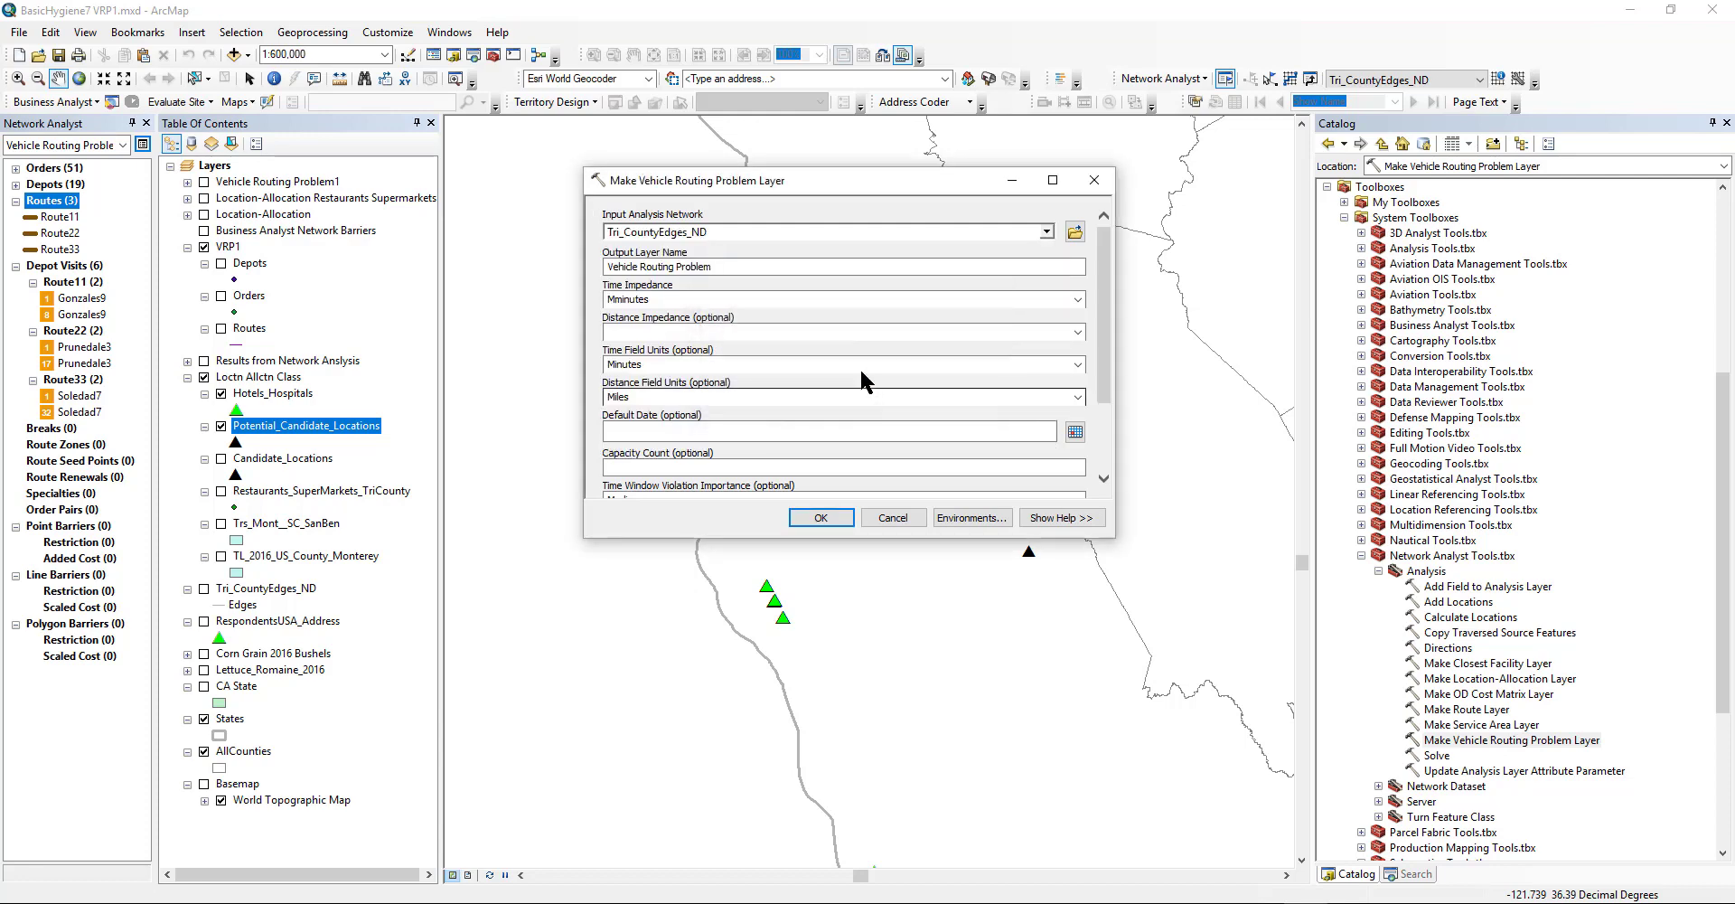
Name the output layer Vehicle Routing Problem Basic 1 and set the distance impedance to MMiles.
left_click(1019, 271)
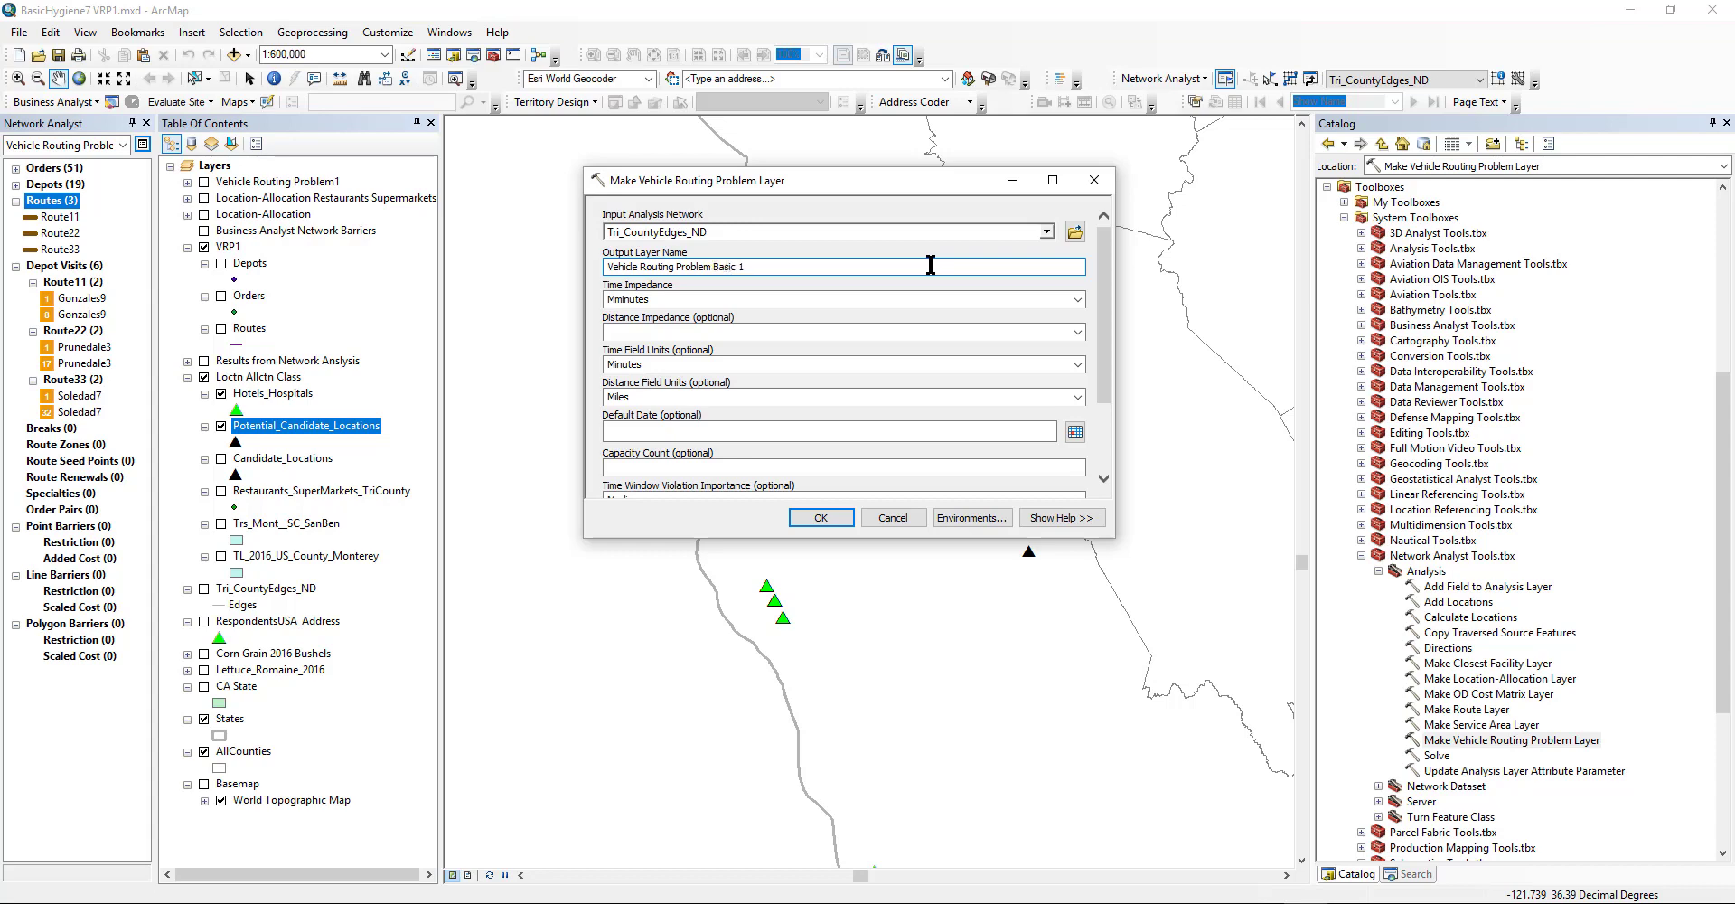
left_click(681, 300)
left_click(1076, 332)
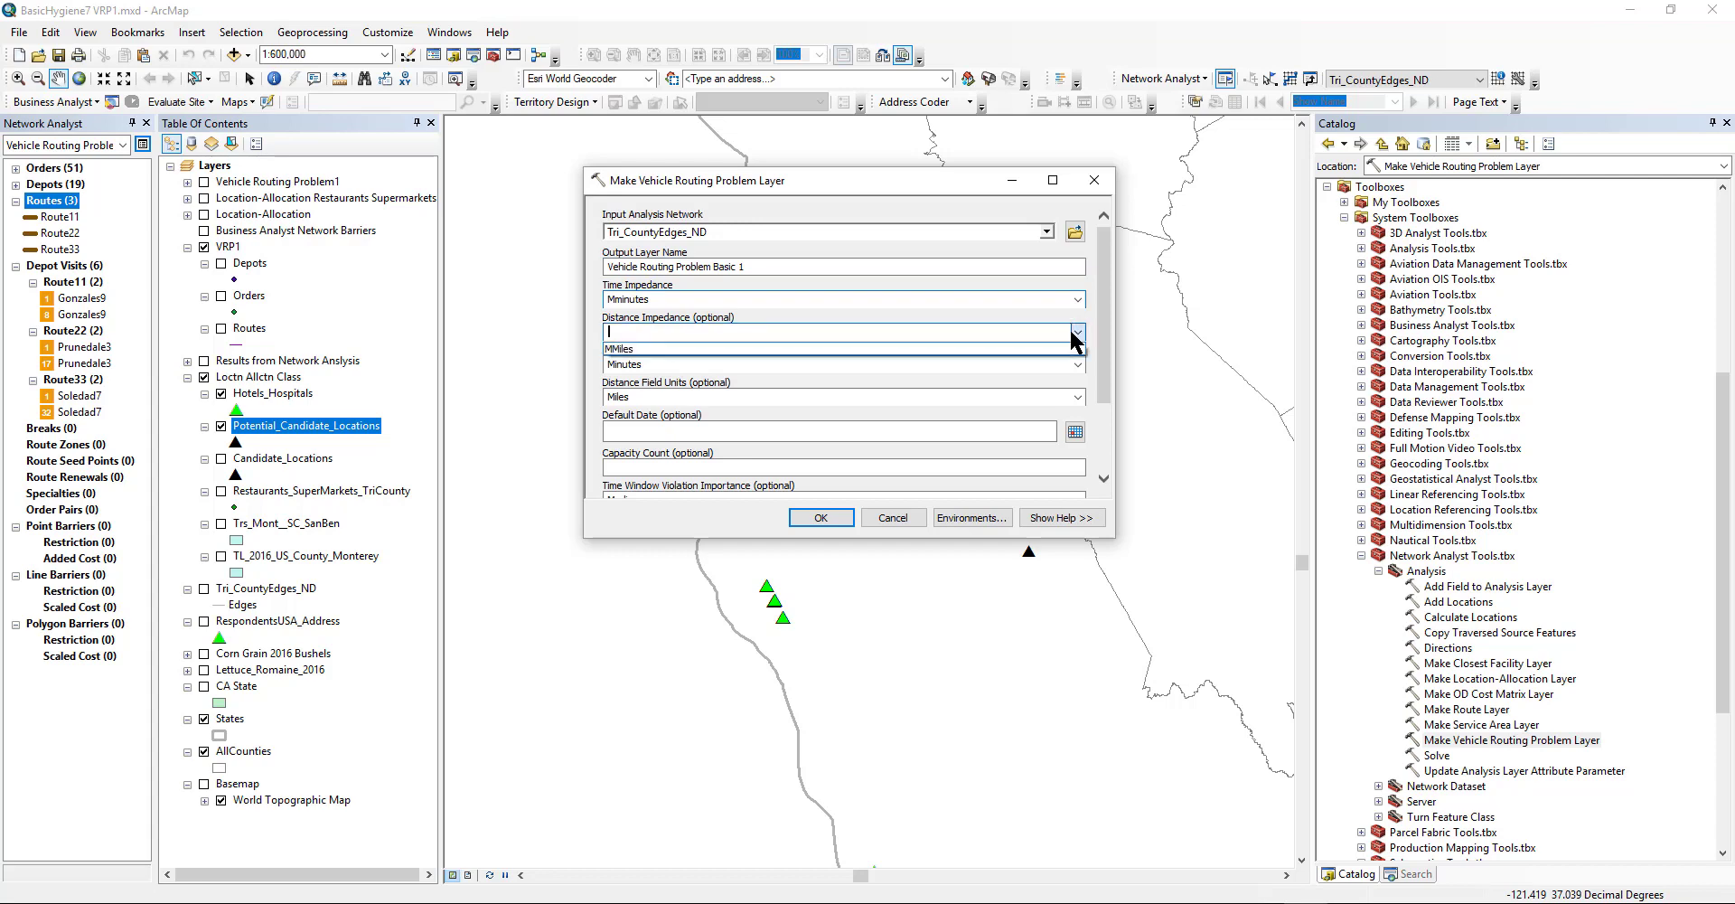
left_click(866, 351)
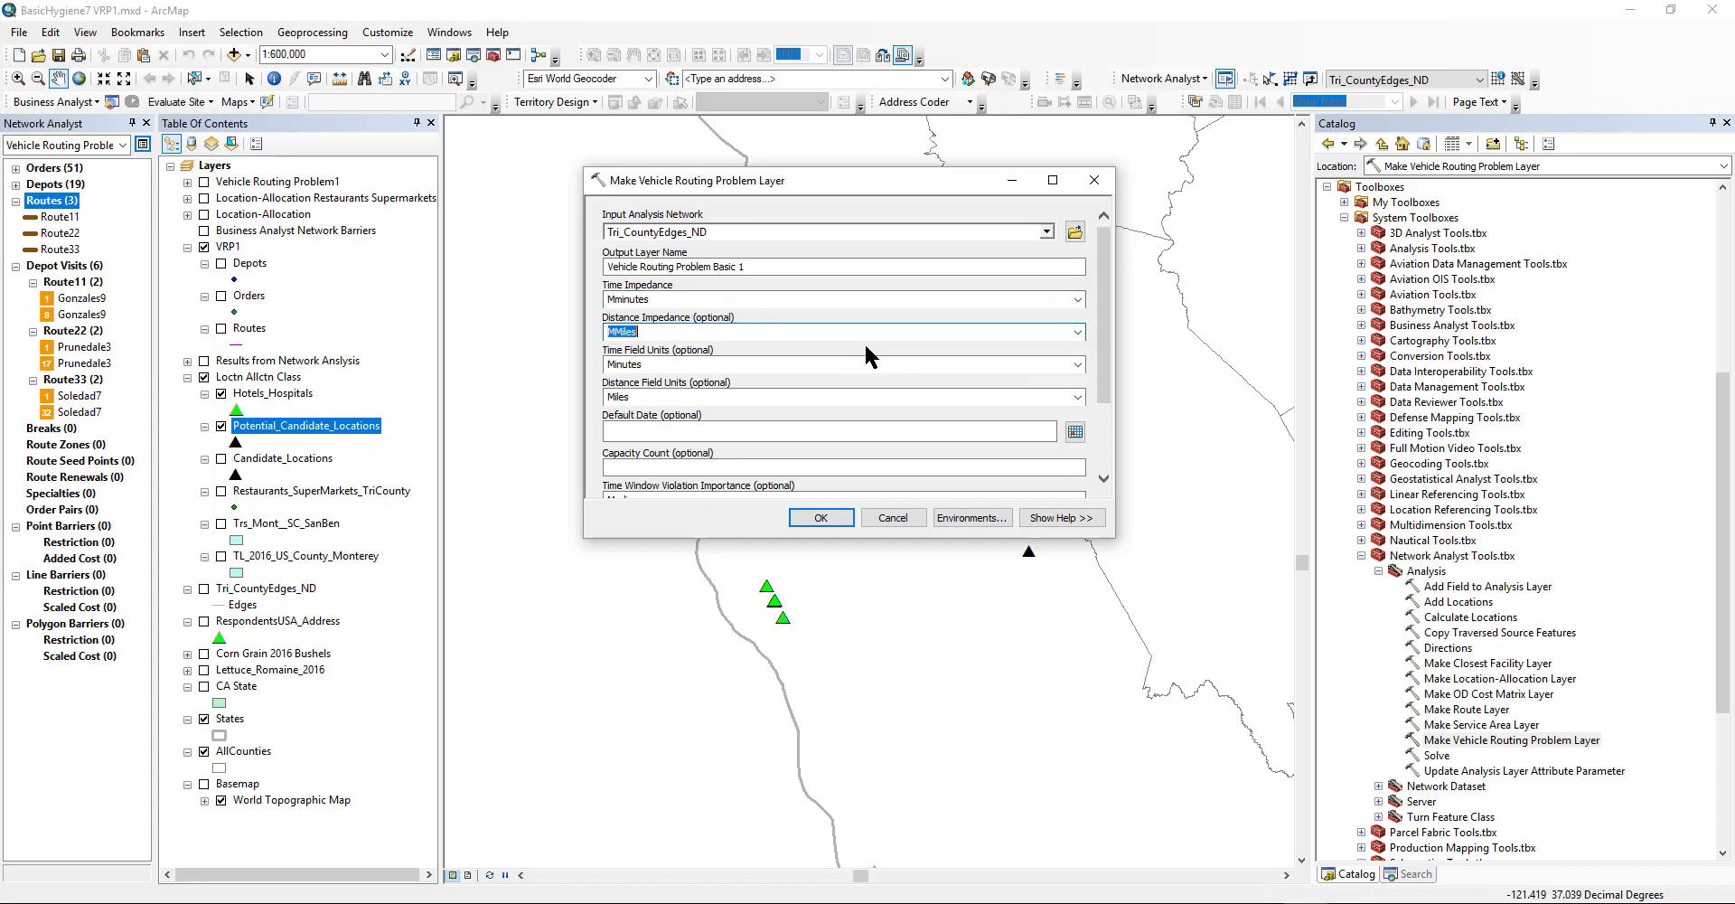
left_click(816, 368)
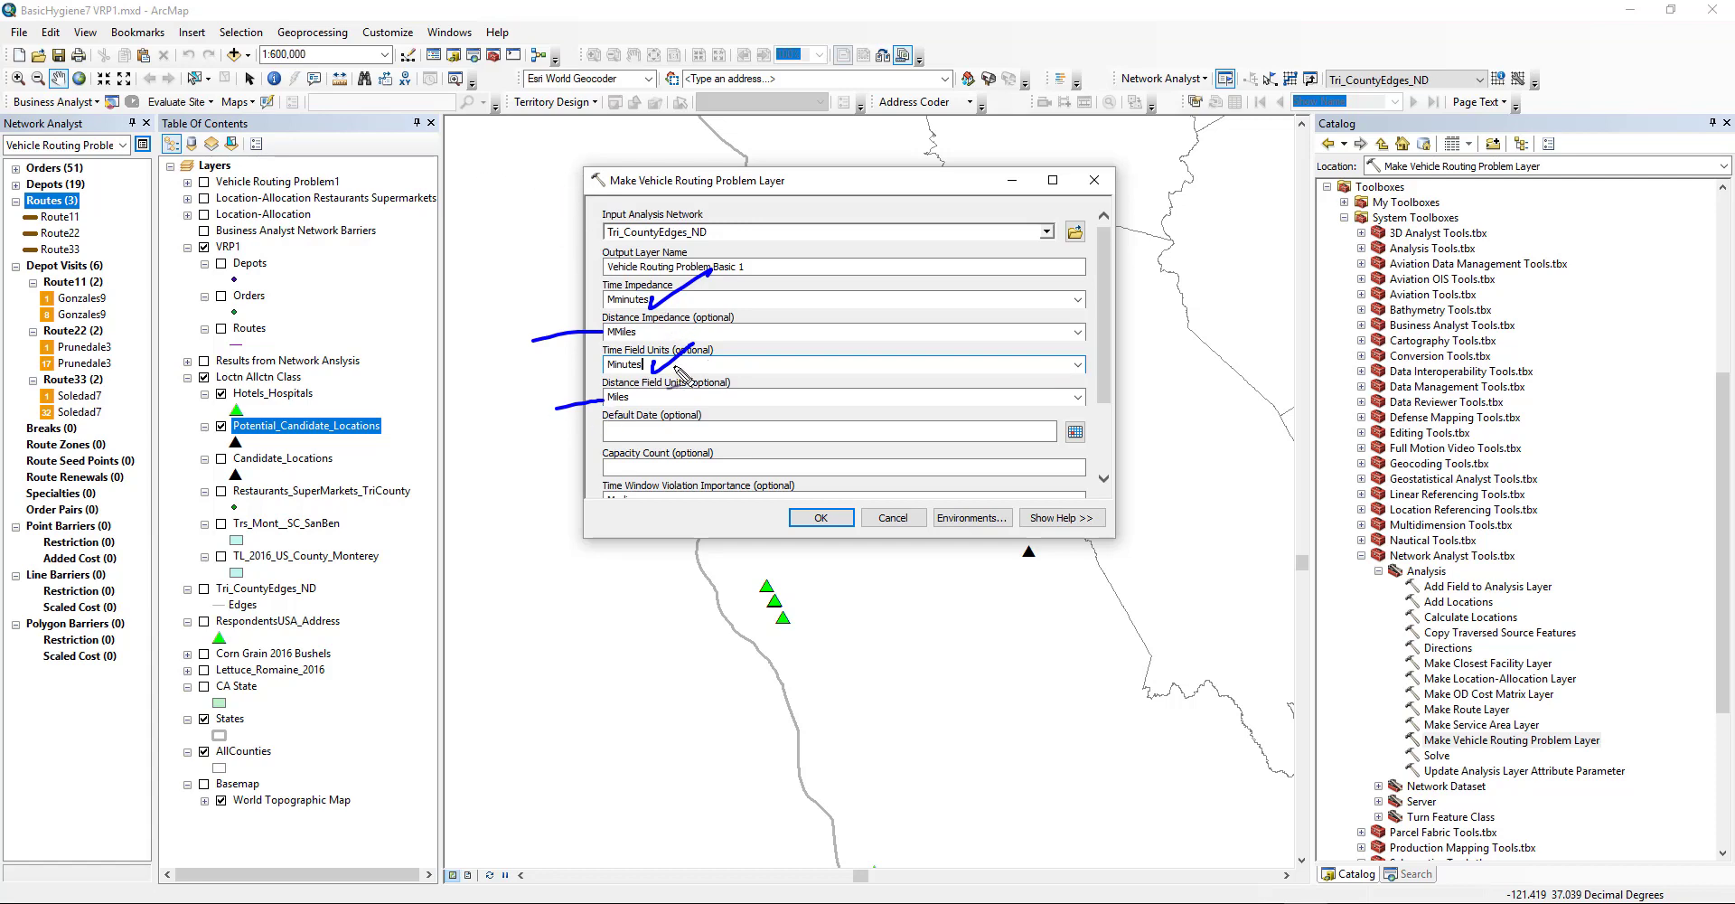
mouse_move(675, 366)
left_mouse_down()
mouse_move(748, 352)
mouse_move(653, 399)
mouse_move(658, 369)
left_mouse_up()
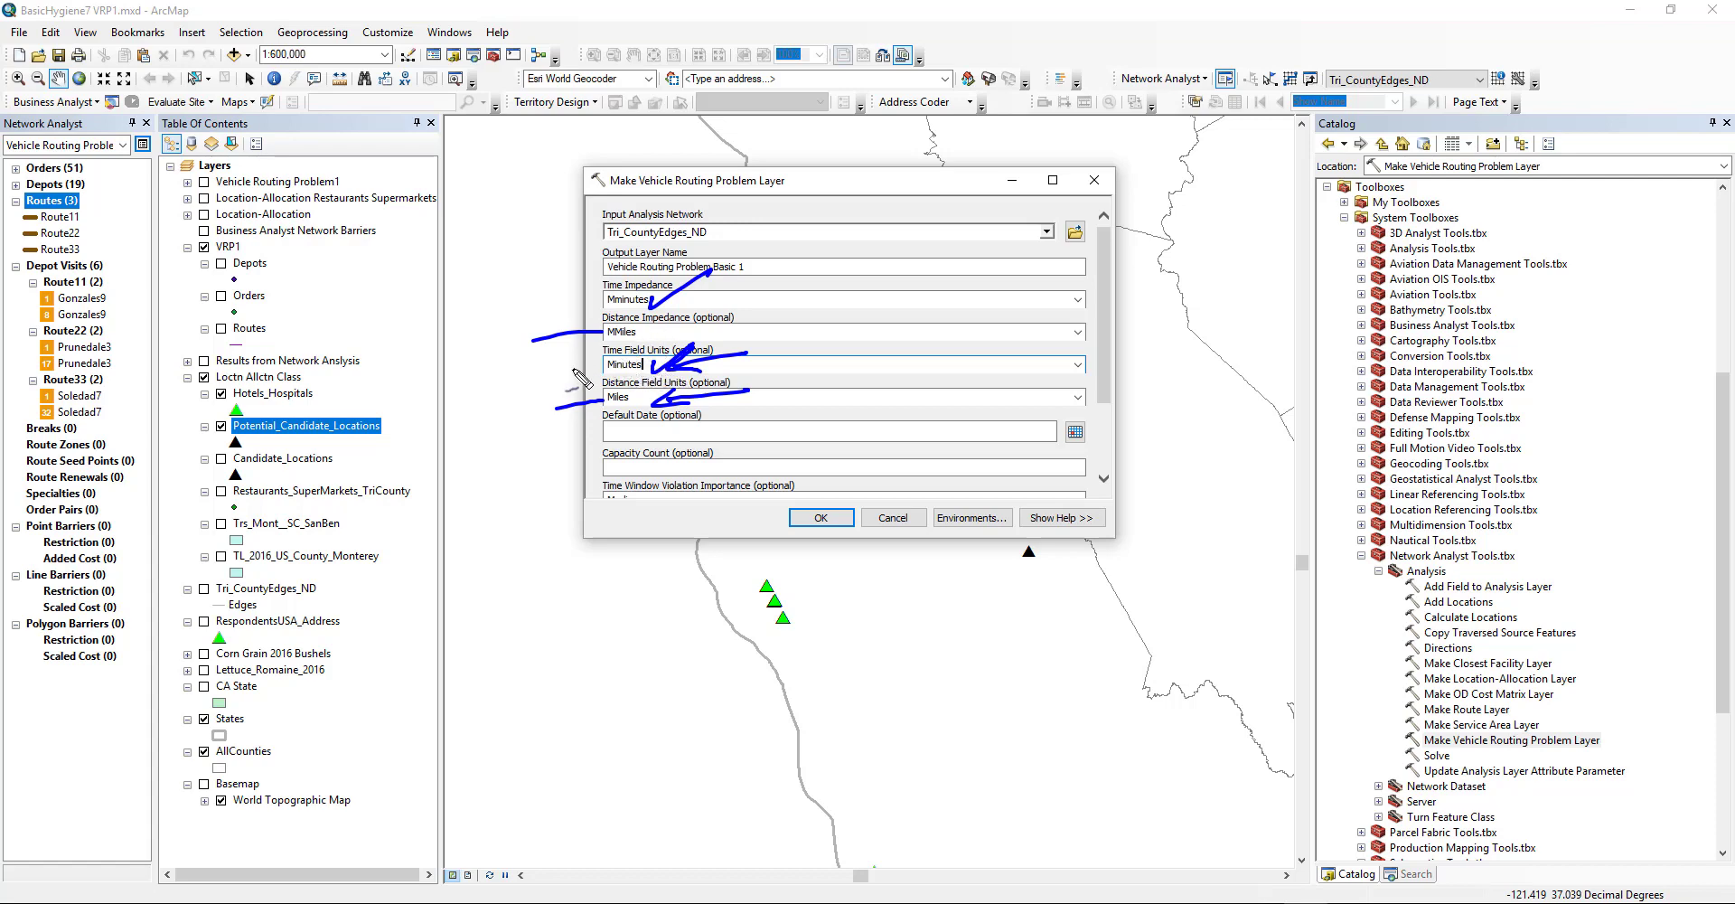
left_click_drag(572, 367, 606, 363)
left_click_drag(667, 298, 711, 298)
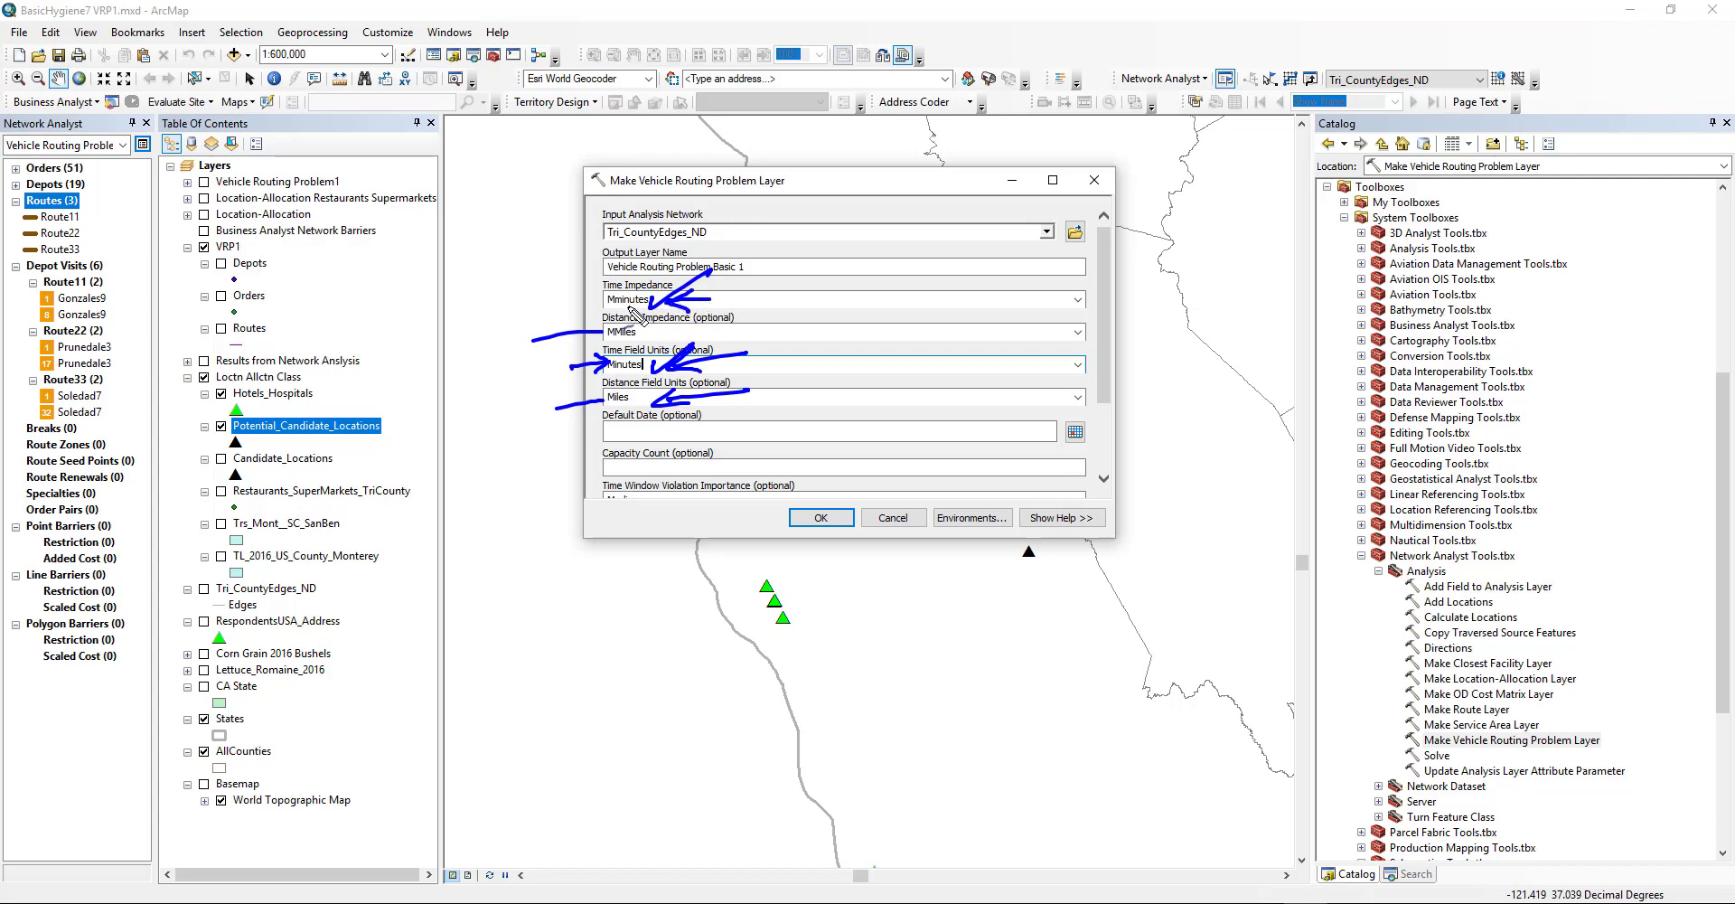
mouse_move(623, 309)
left_mouse_down()
mouse_move(561, 312)
mouse_move(511, 361)
mouse_move(598, 366)
left_mouse_up()
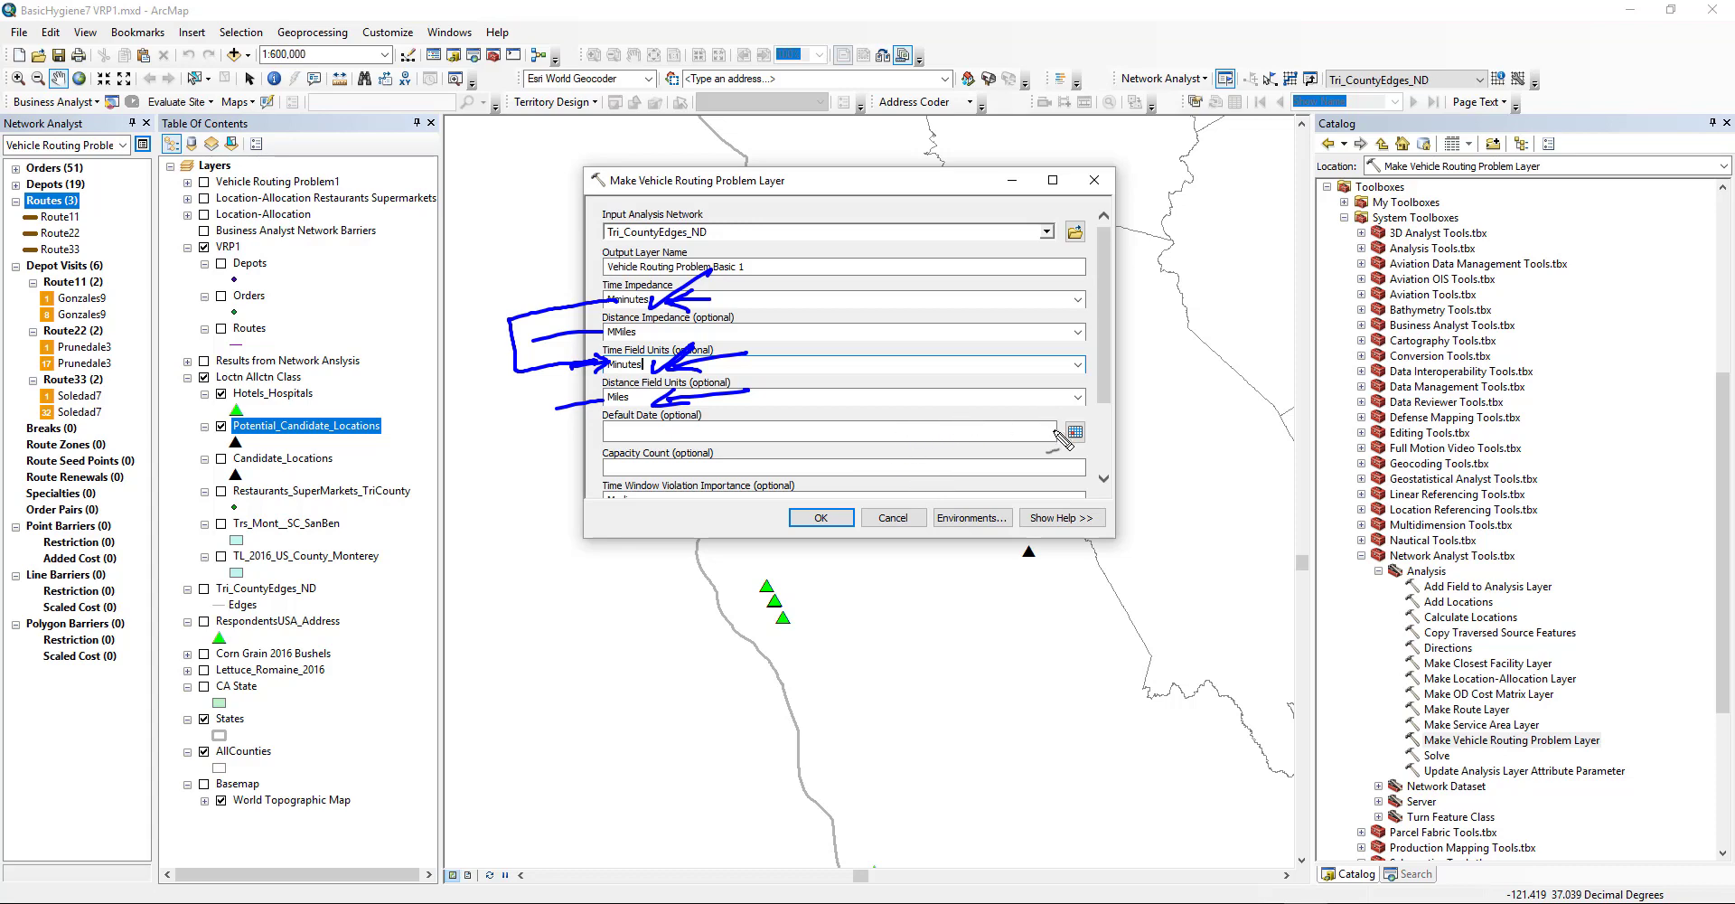
key("Escape")
Expand the Hierarchy and Output Options sections and set the output path shape to TRUE_LINES_WITH_MEASURES.
left_click(1053, 433)
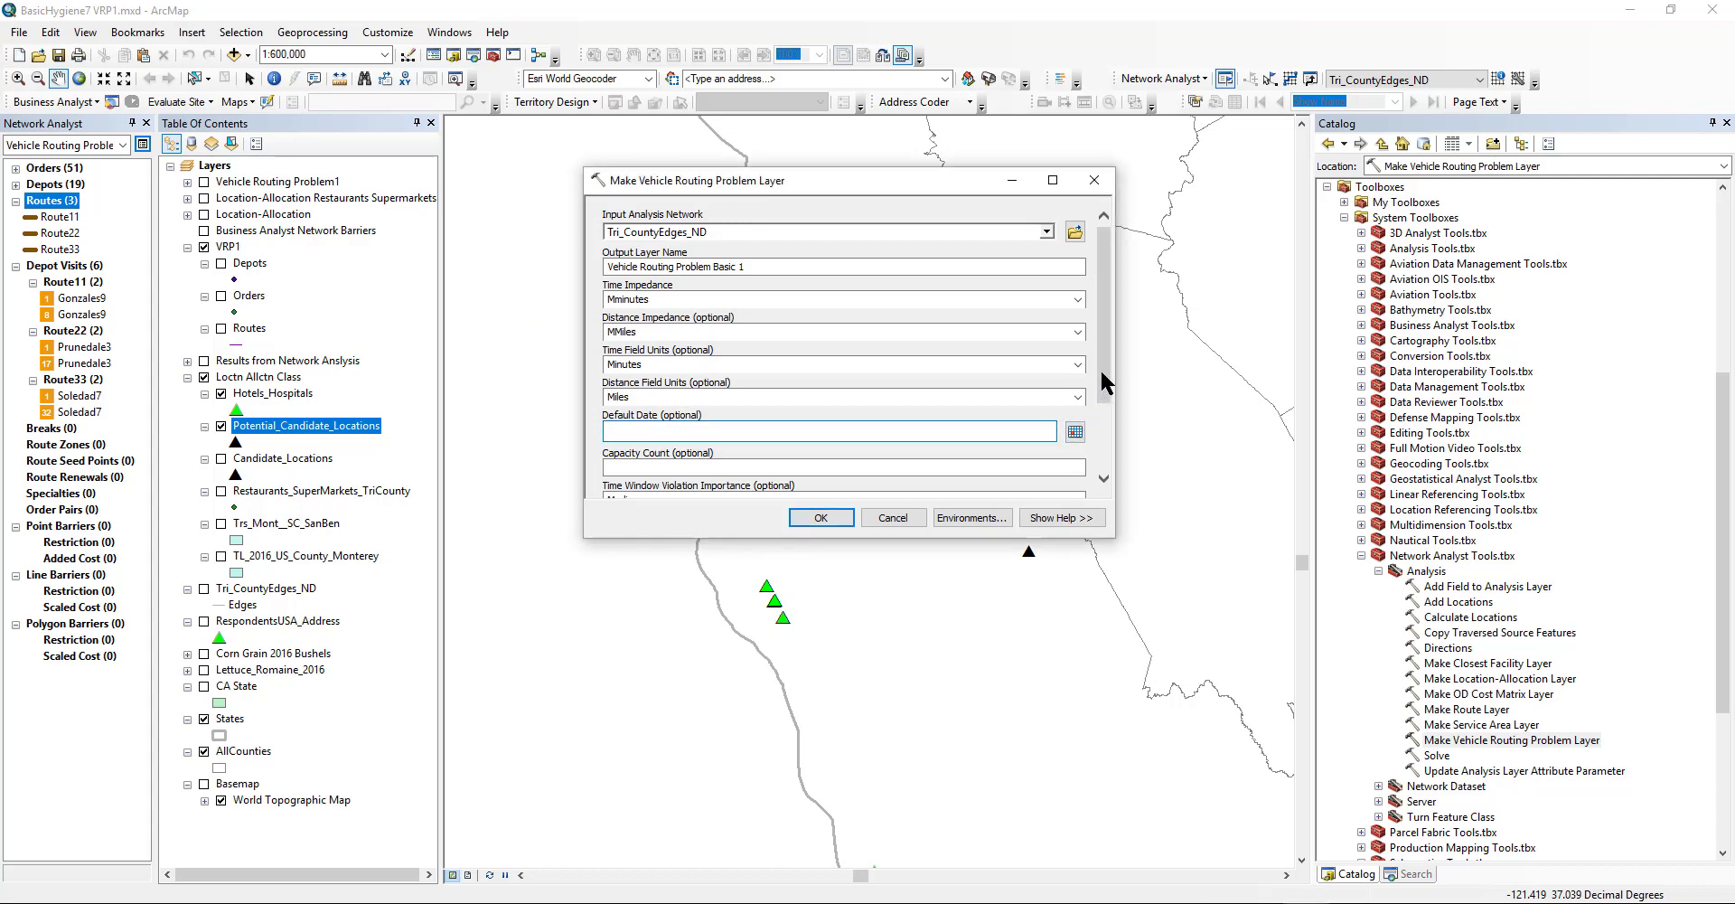
left_click_drag(1104, 391, 1107, 444)
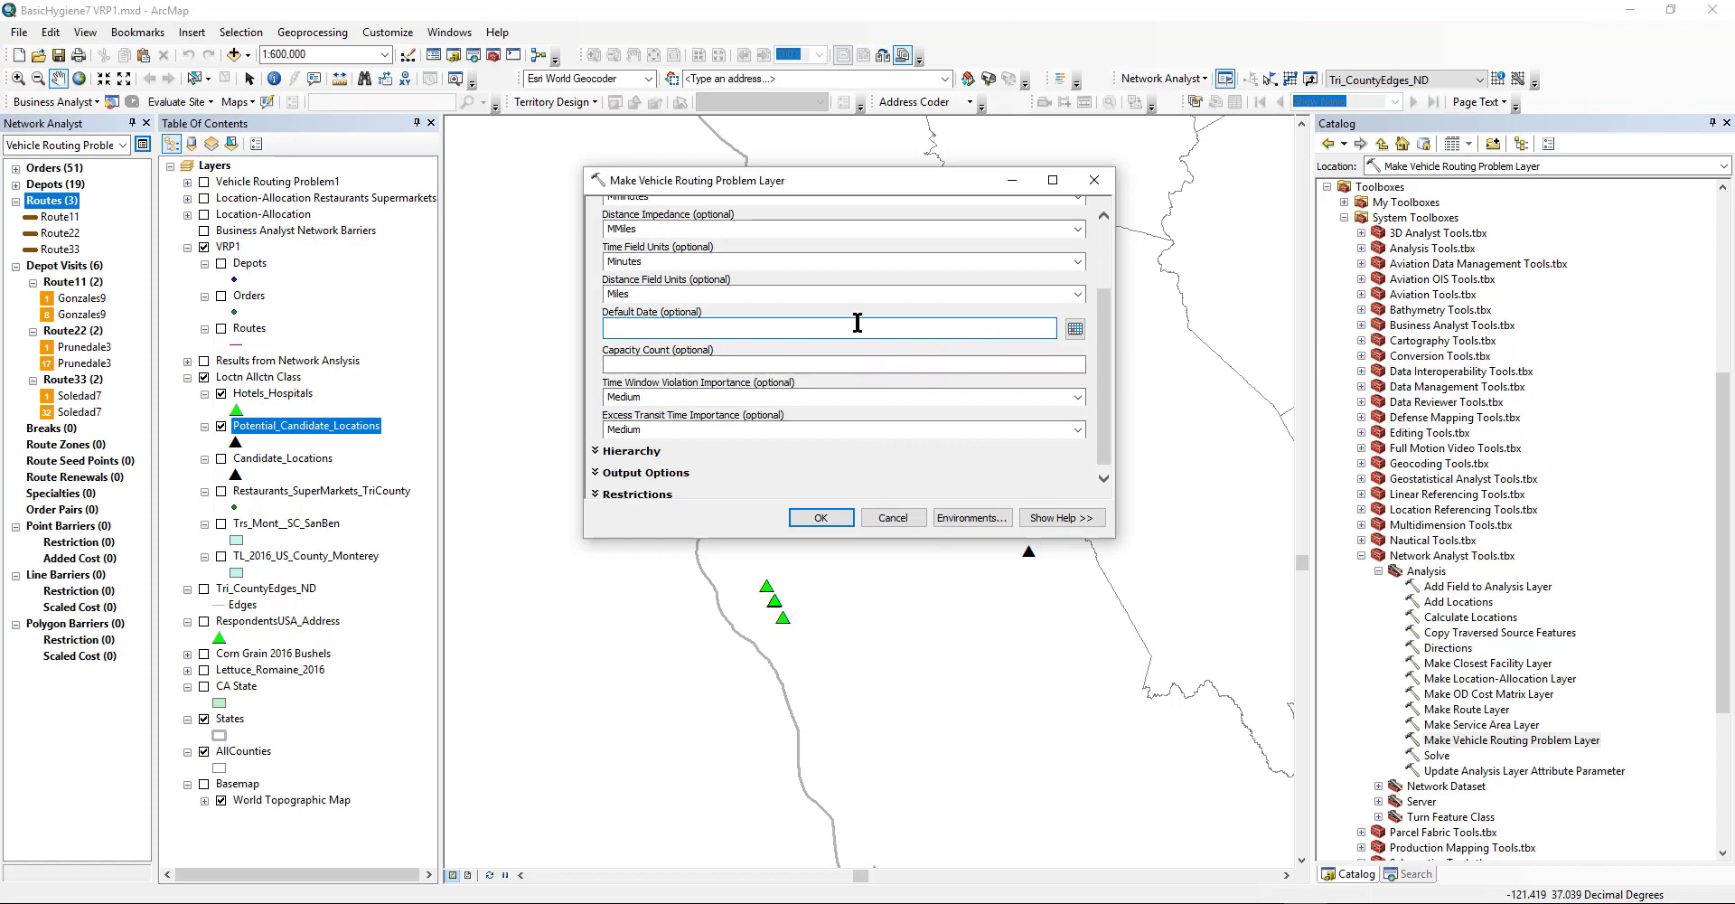
left_click(907, 368)
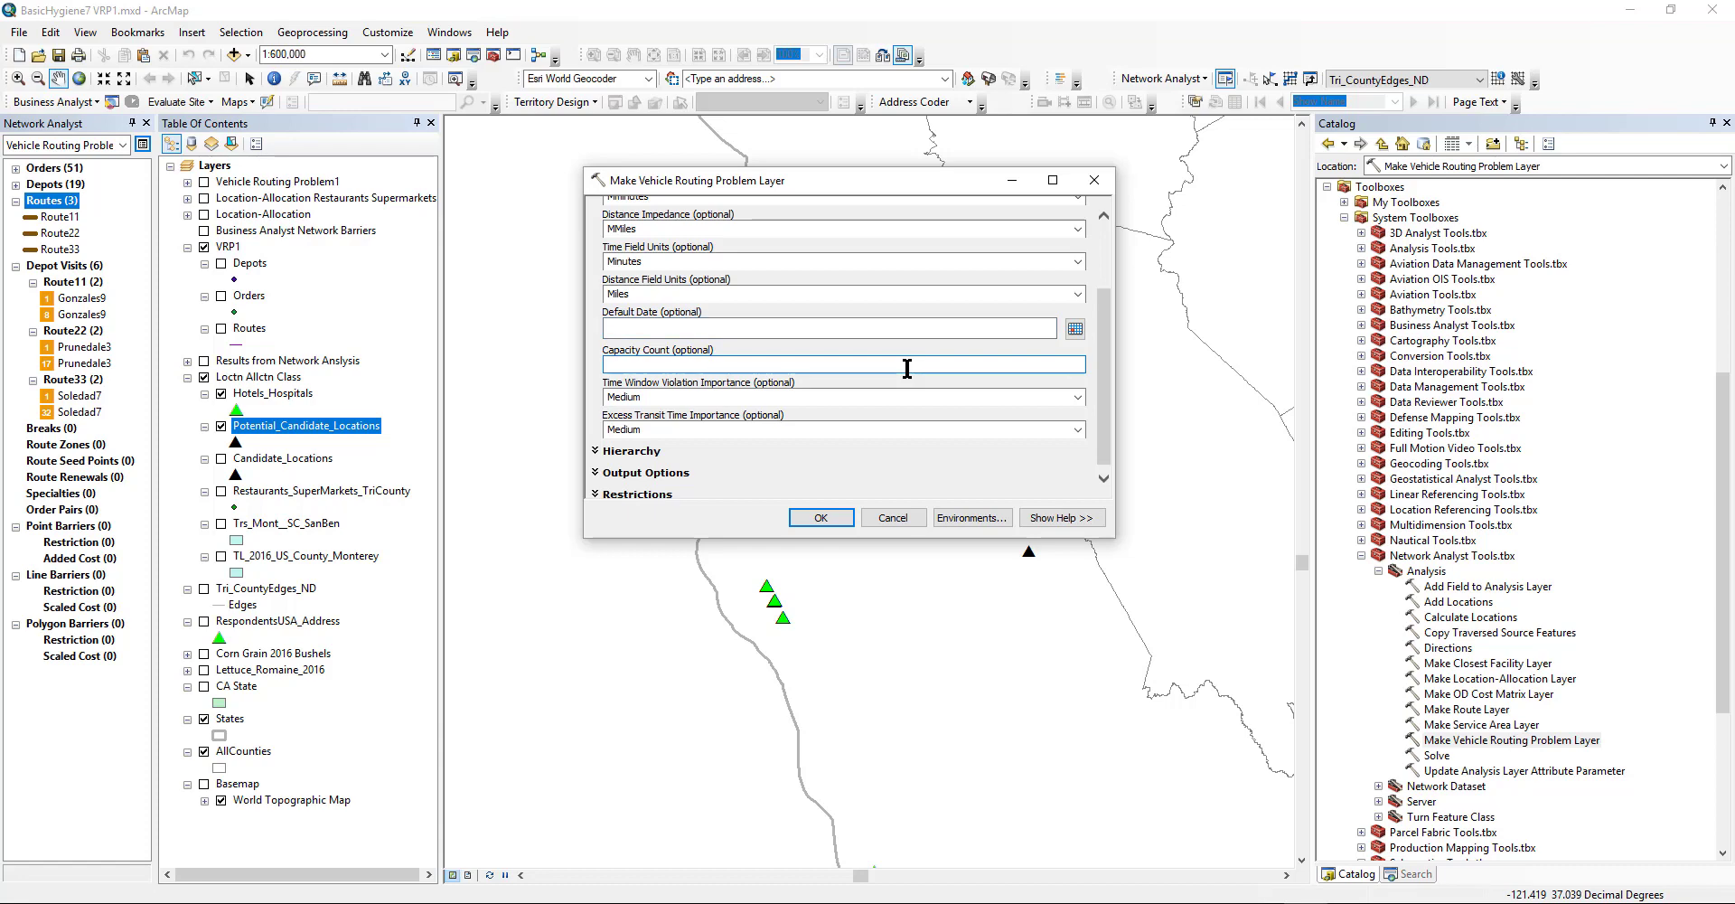
scroll(938, 376, "down", 1)
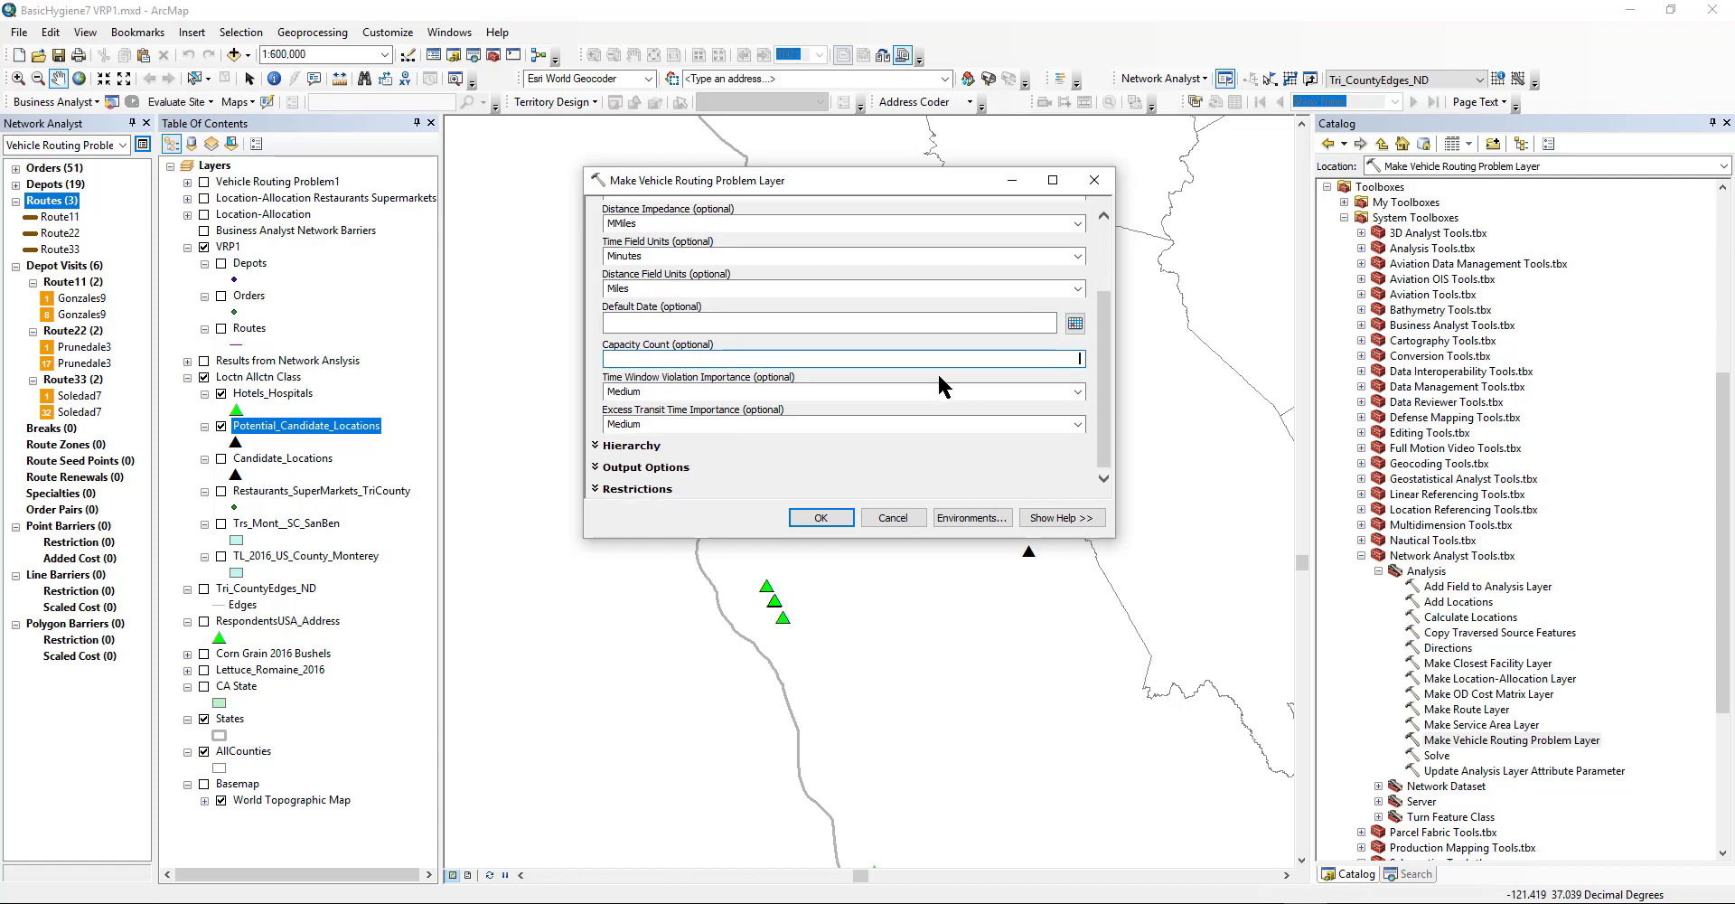
left_click(626, 446)
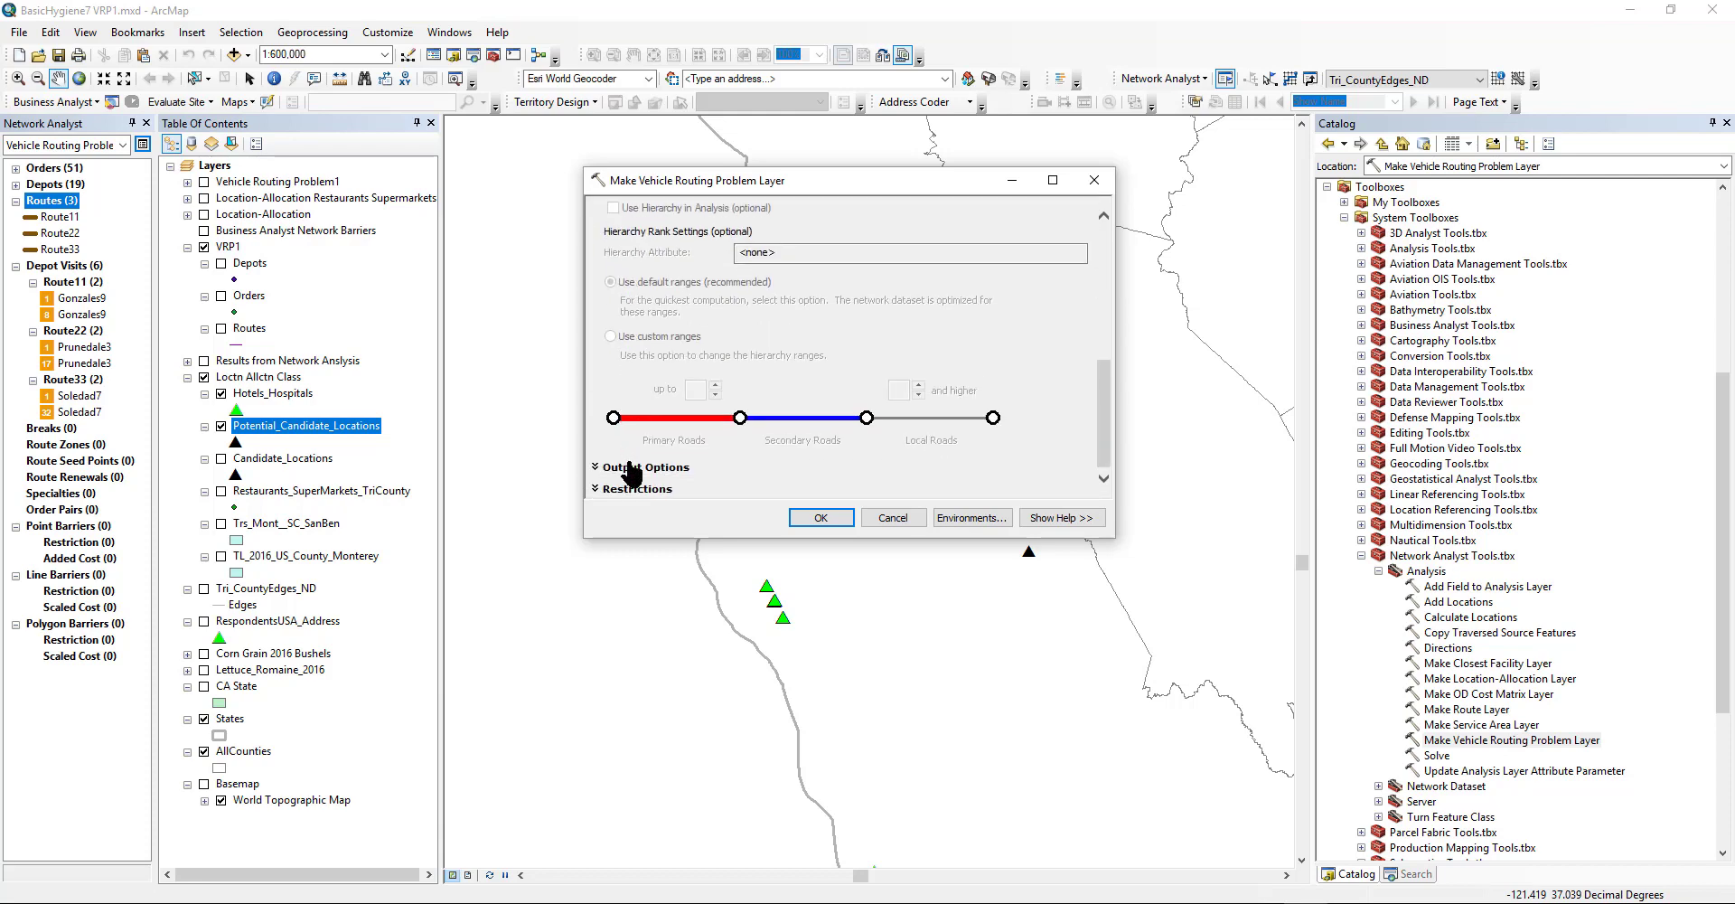
left_click(621, 468)
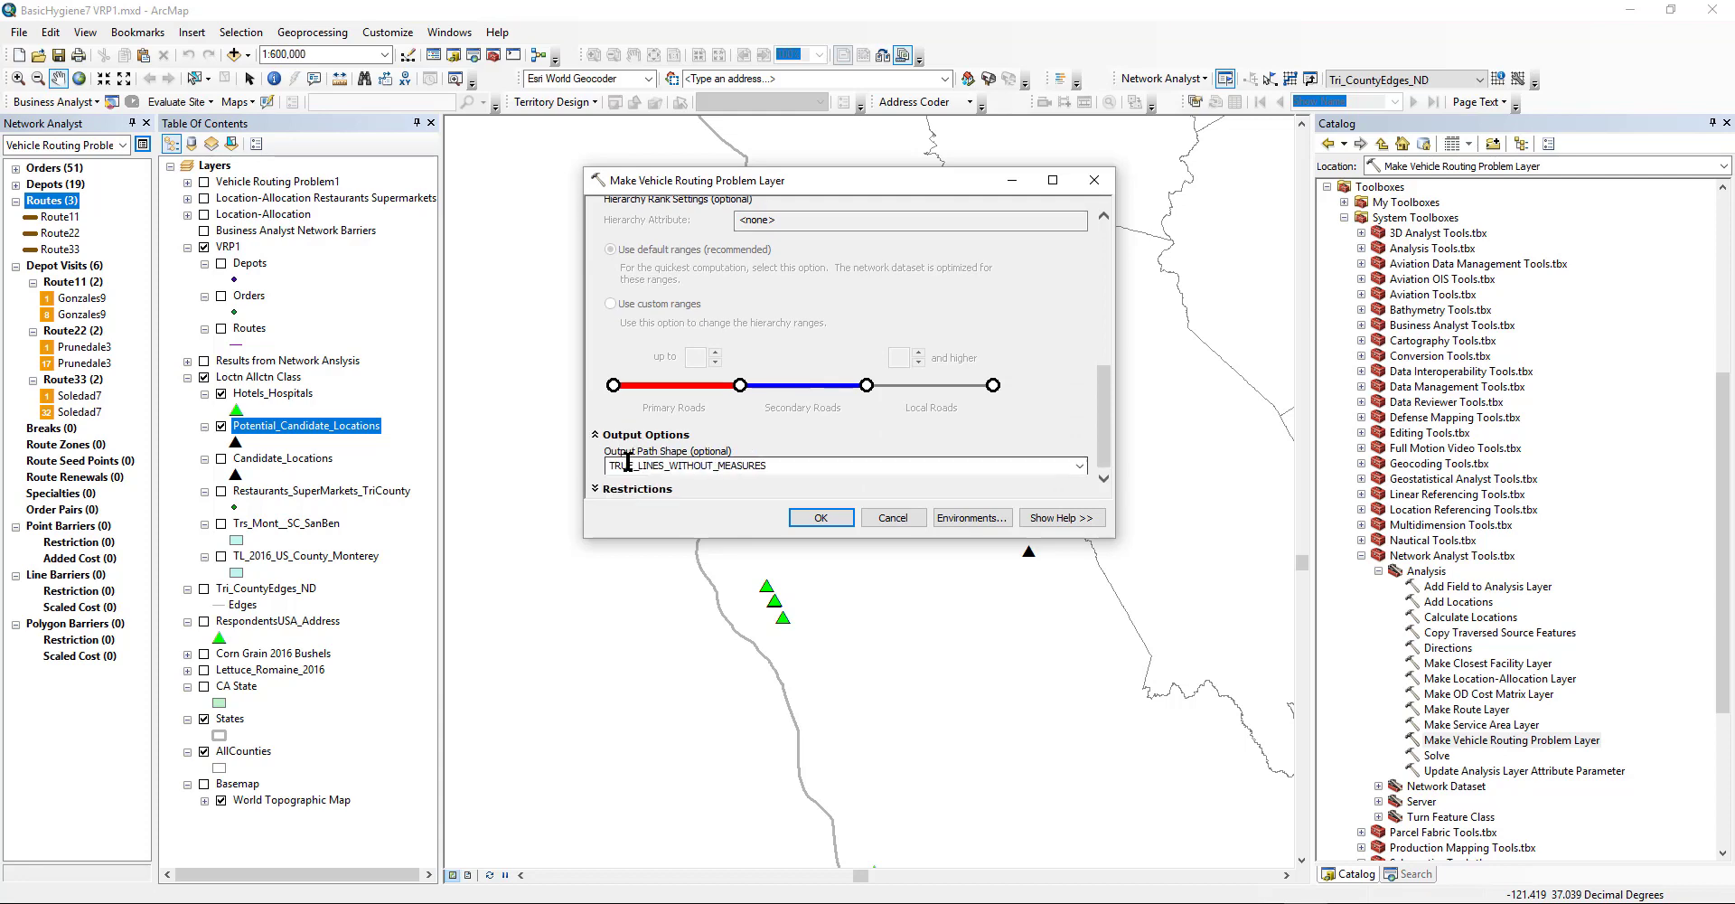
left_click(1079, 464)
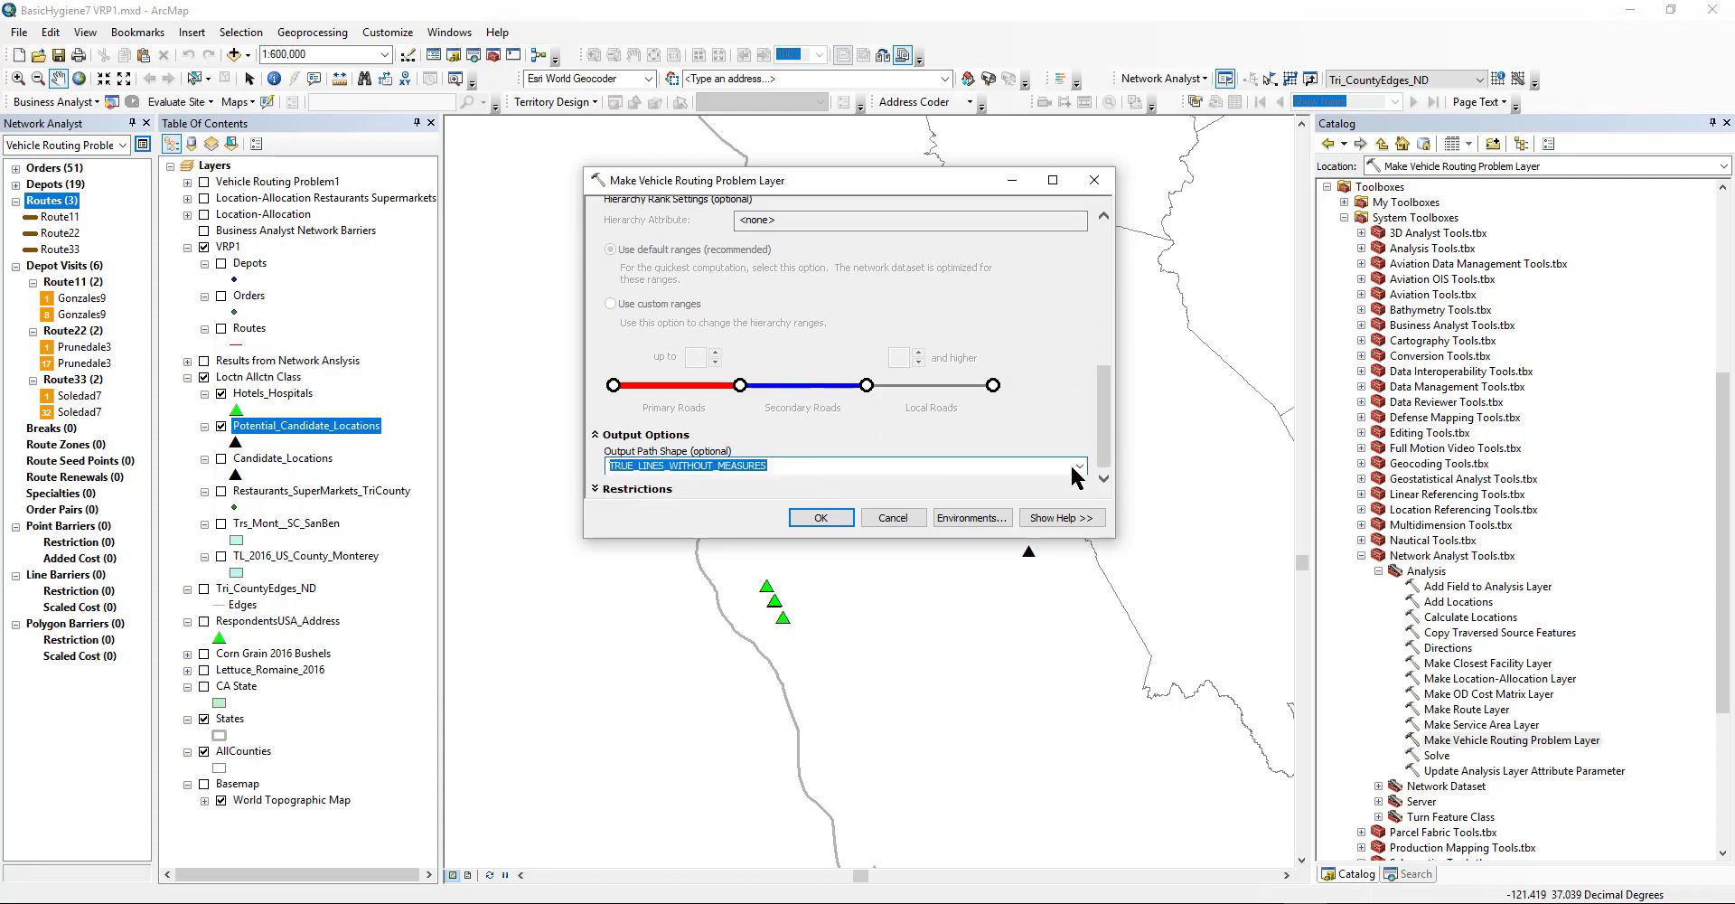
left_click(1079, 466)
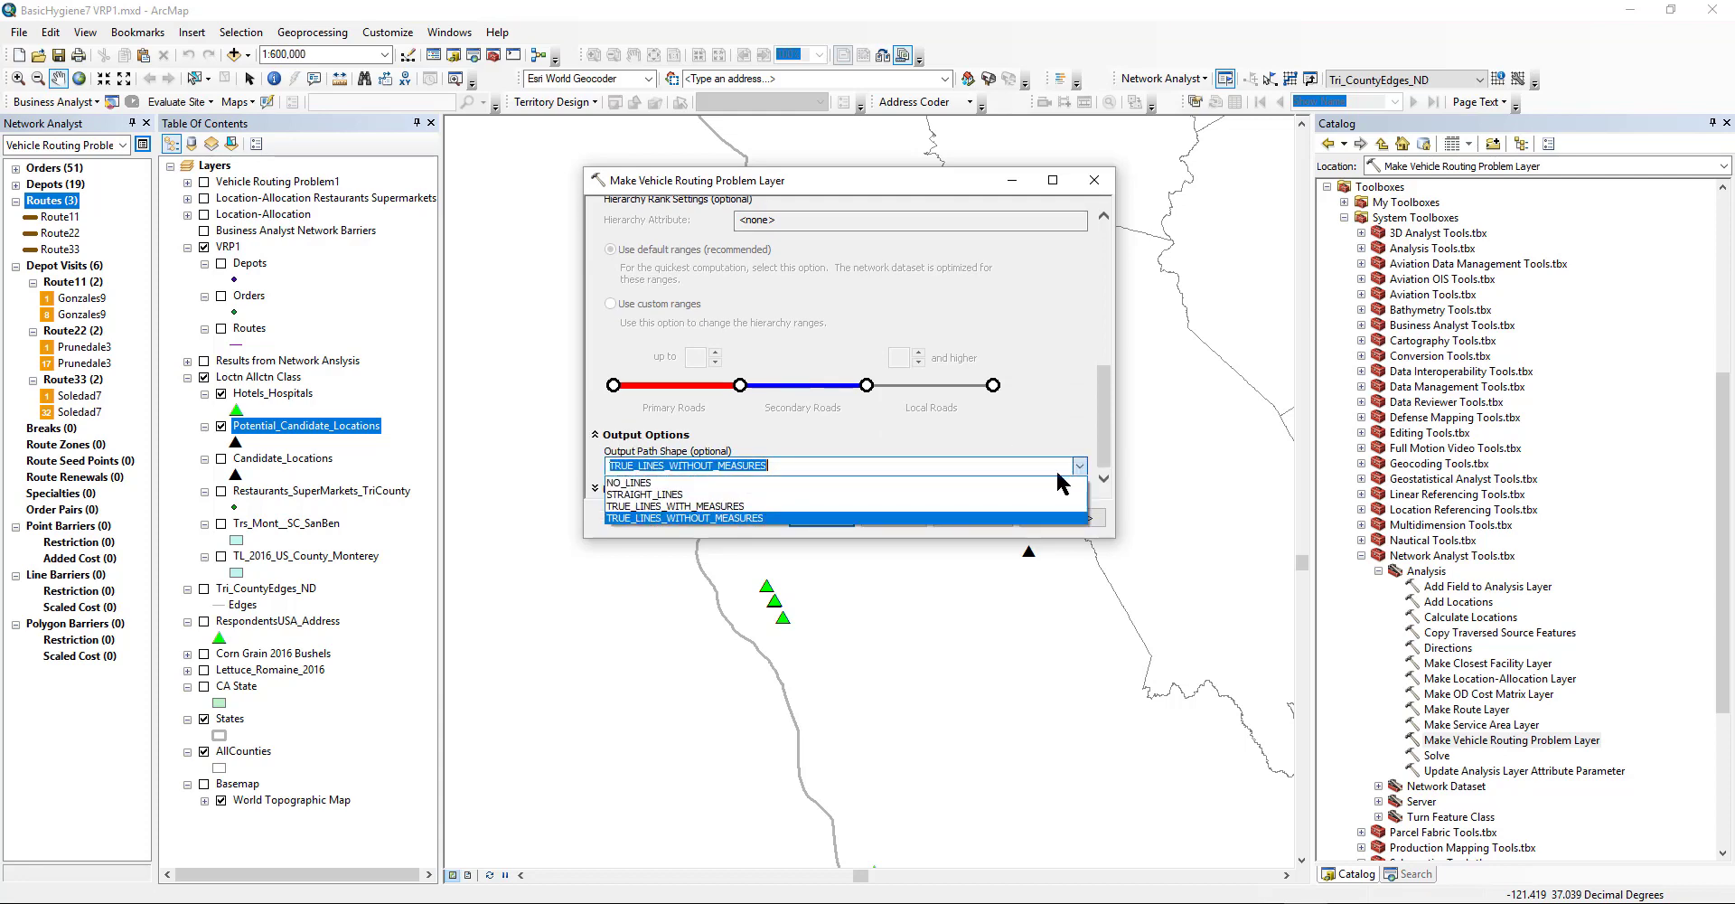
left_click(737, 507)
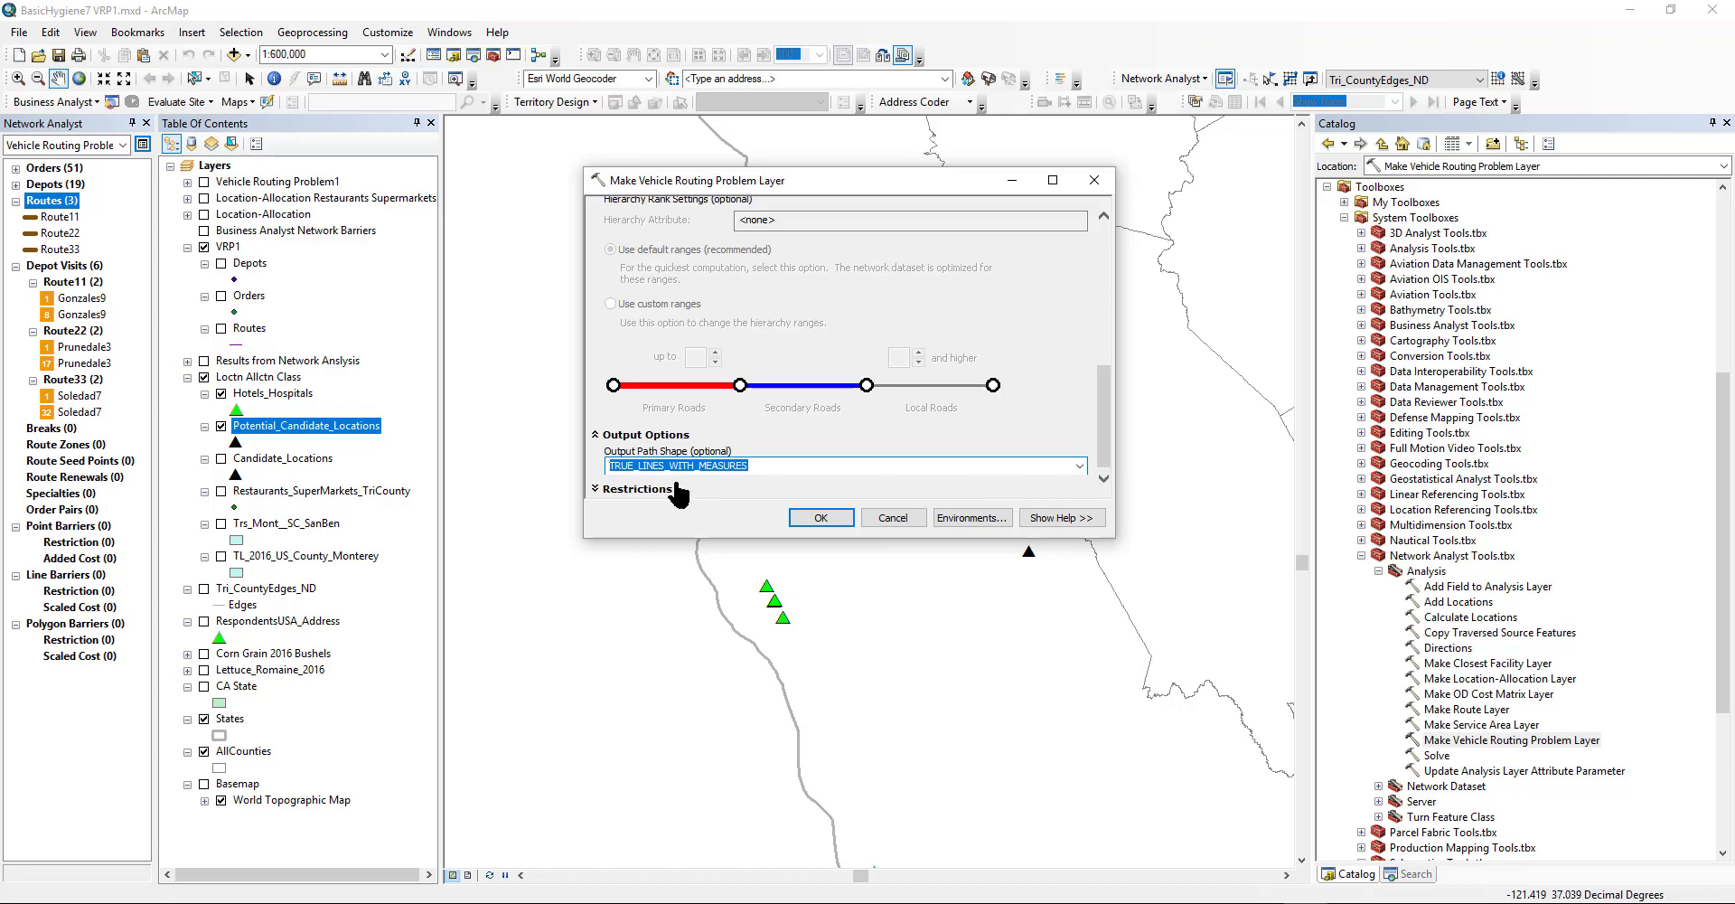
Expand the Restrictions section and set the U-turn policy to ALLOW_UTURNS.
left_click(613, 489)
scroll(611, 485, "down", 4)
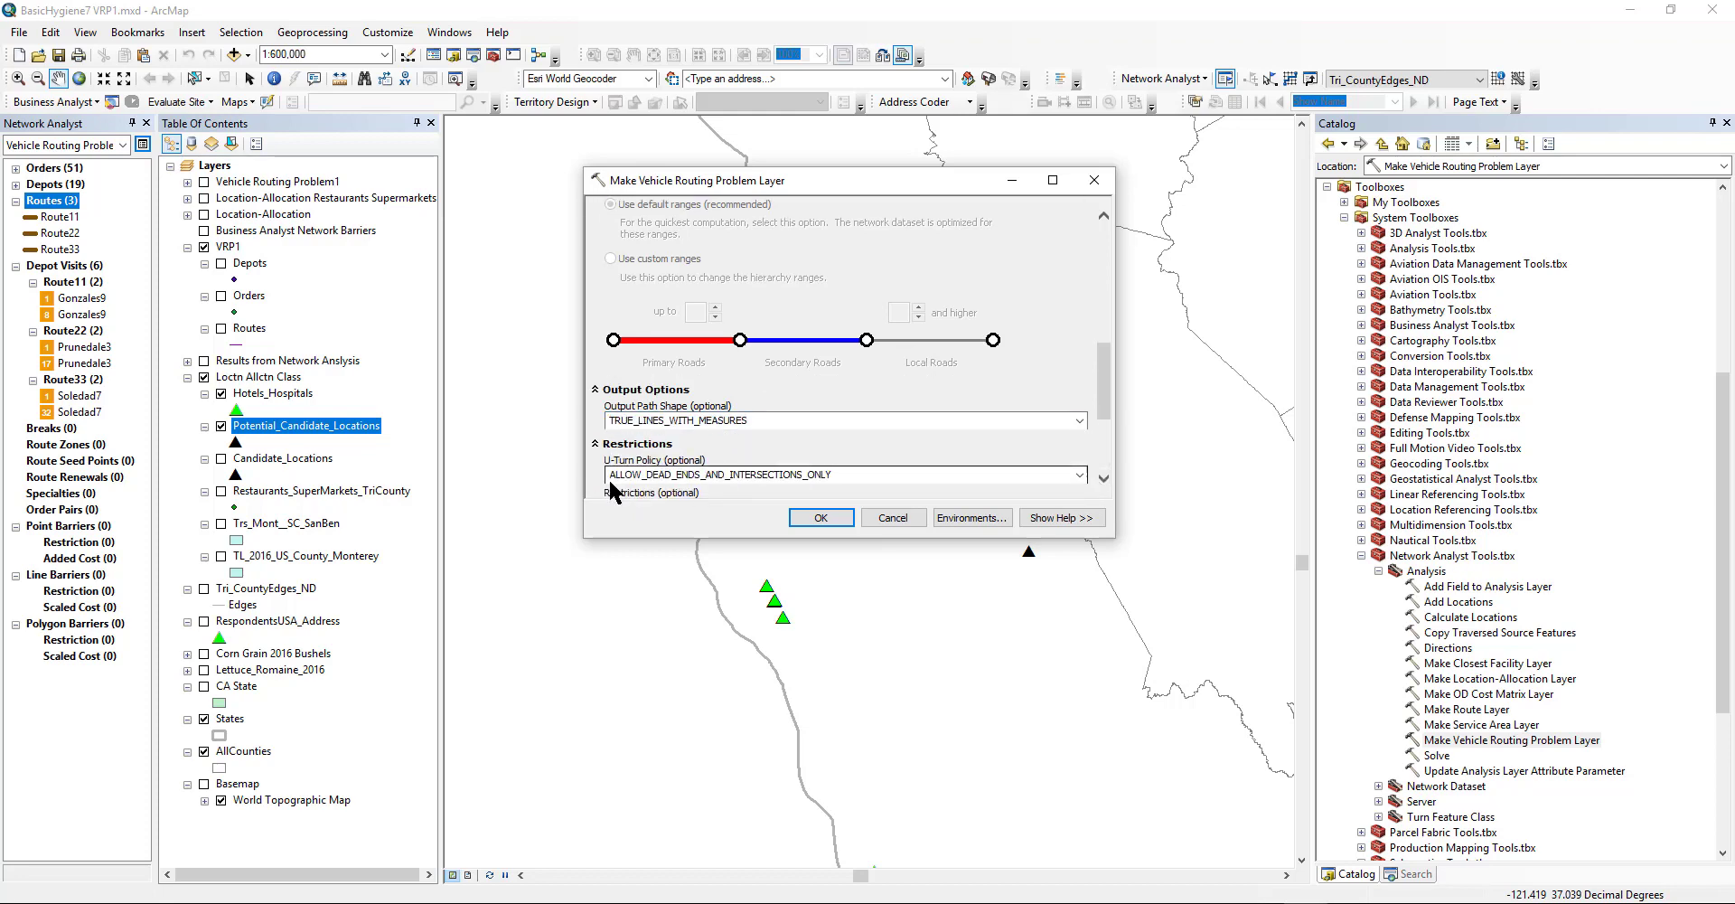
left_click(1080, 478)
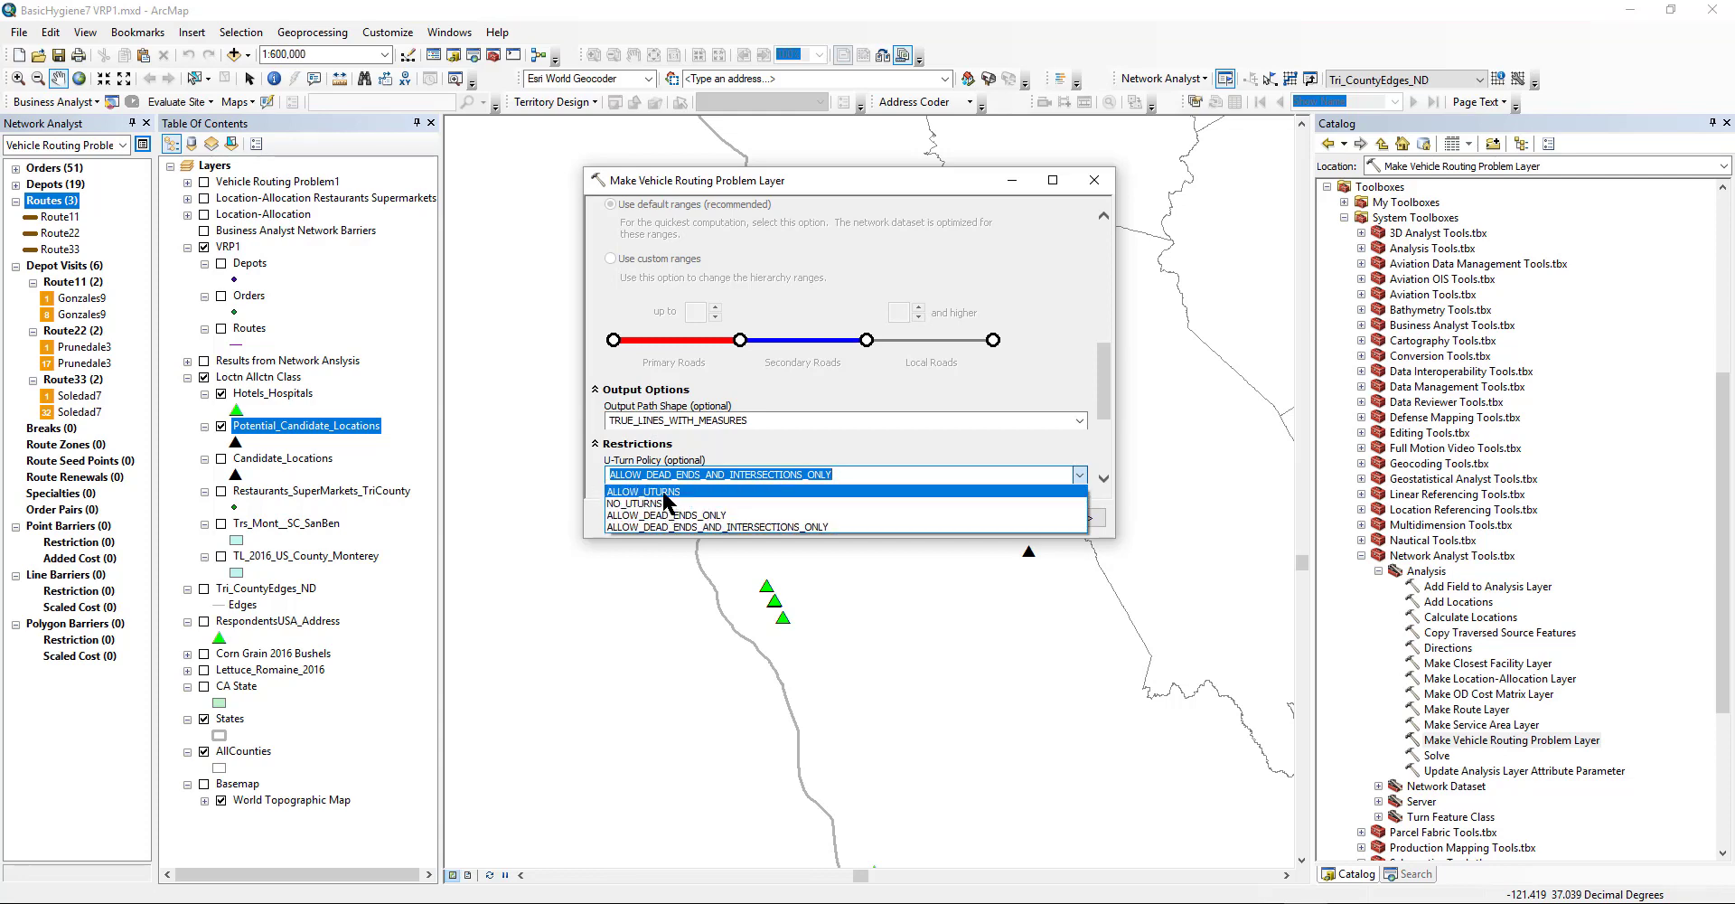
left_click(663, 494)
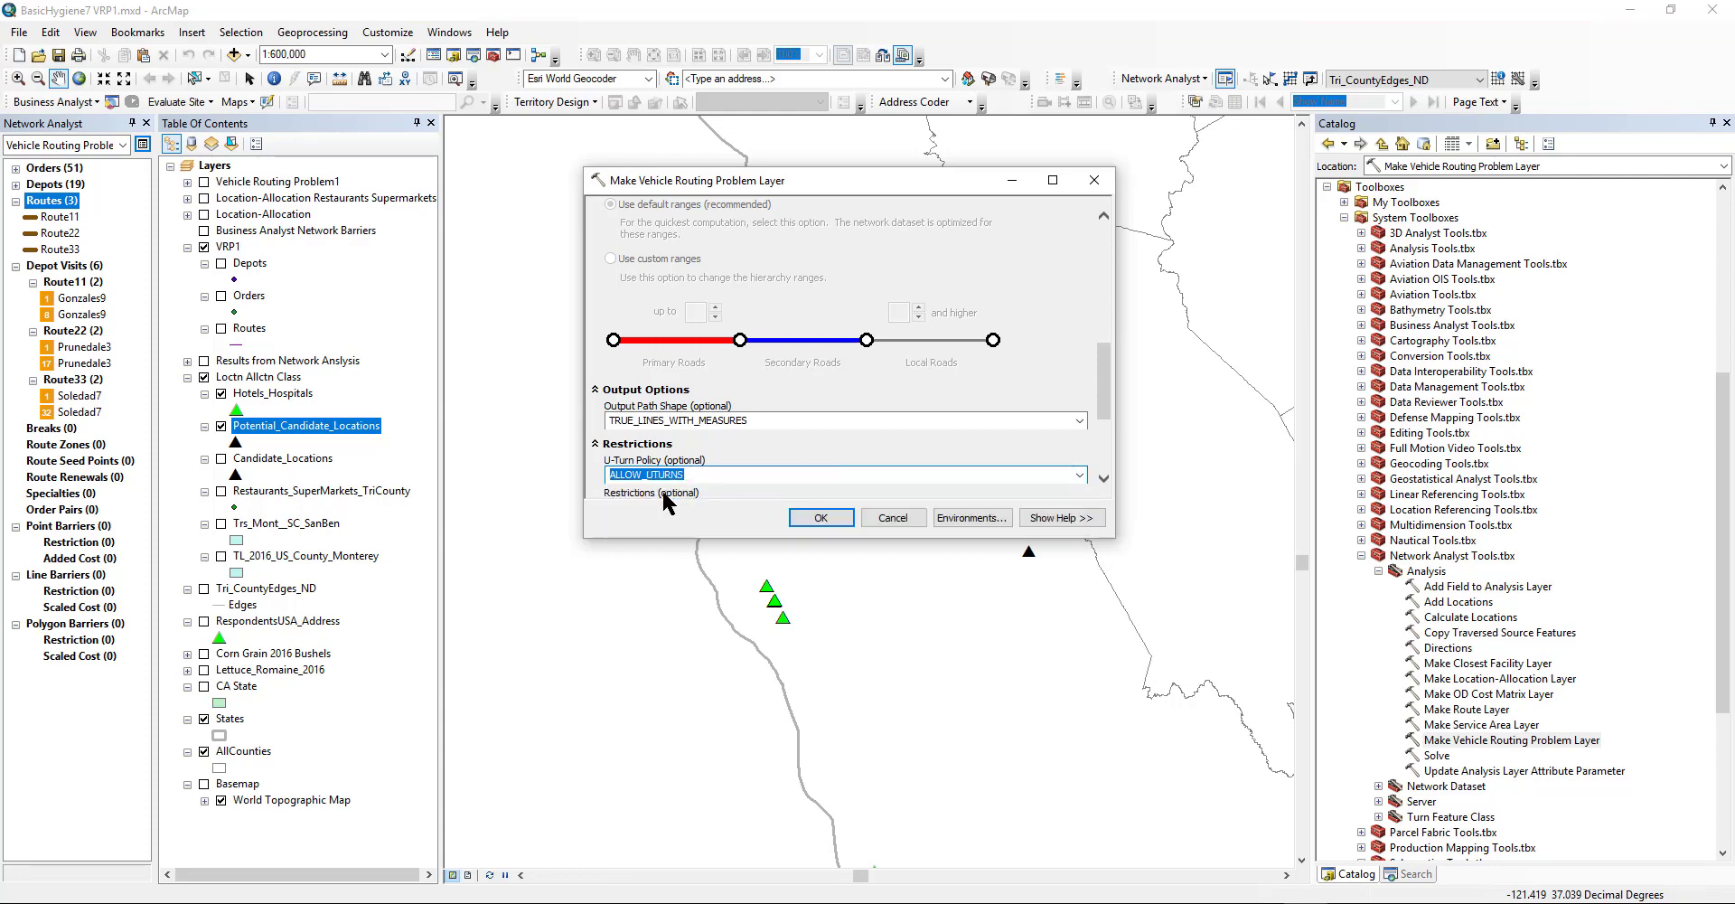
Run the tool to create the vehicle routing problem layer and widen the Network Analyst window to fit its name.
left_click(818, 519)
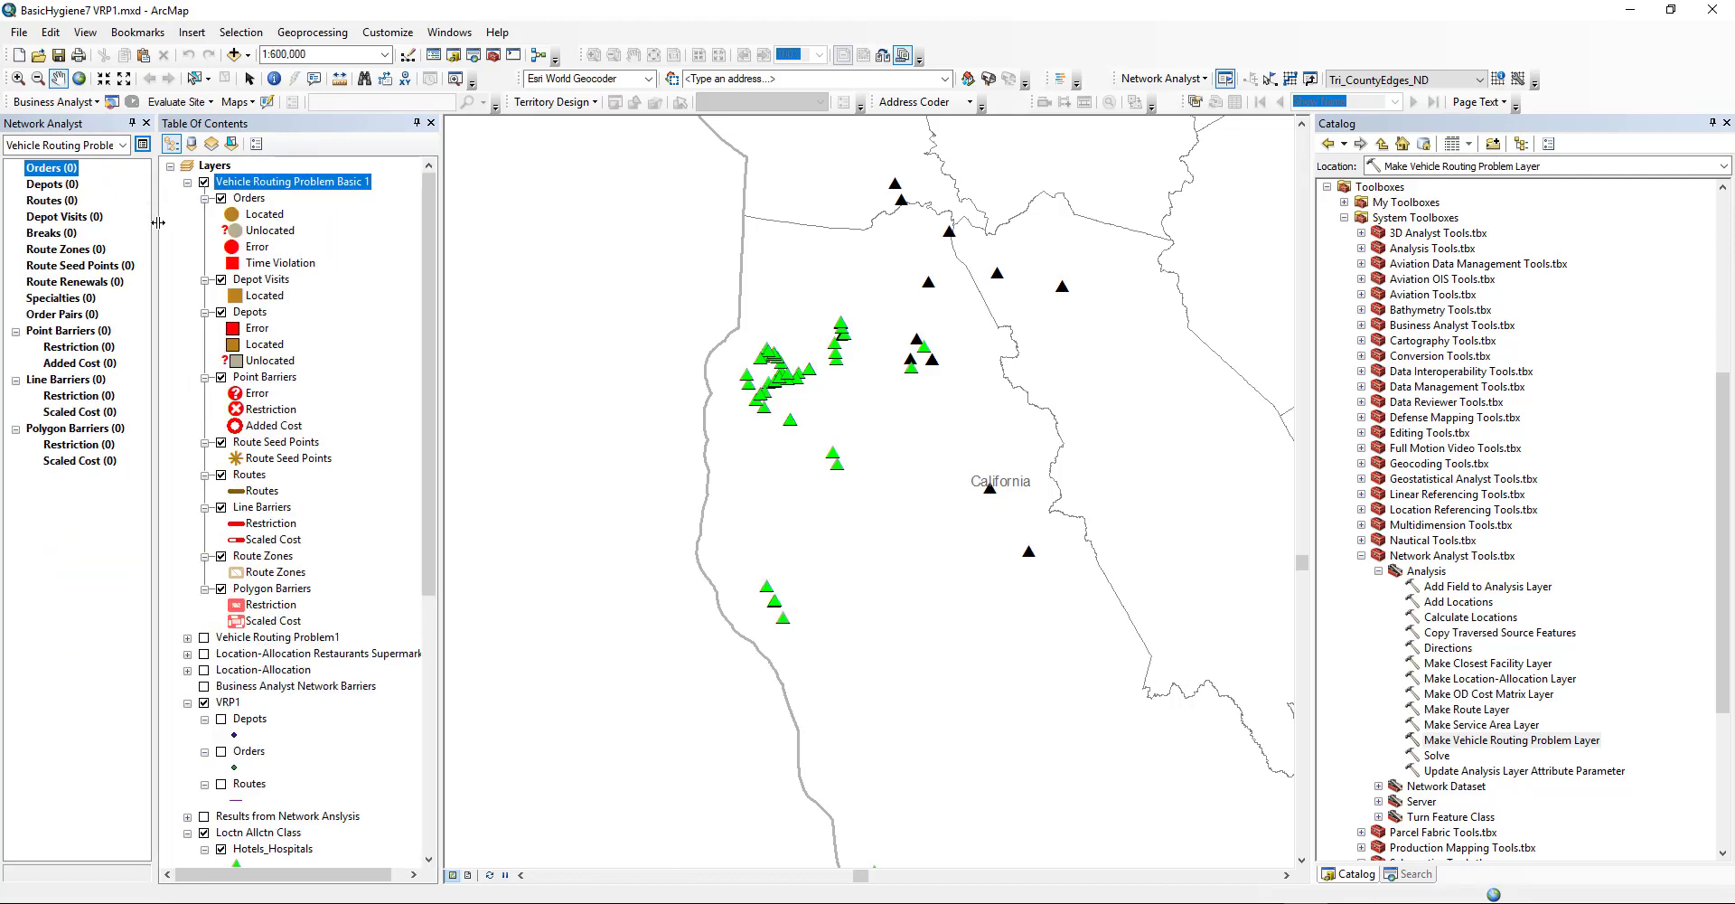
left_click_drag(155, 228, 203, 228)
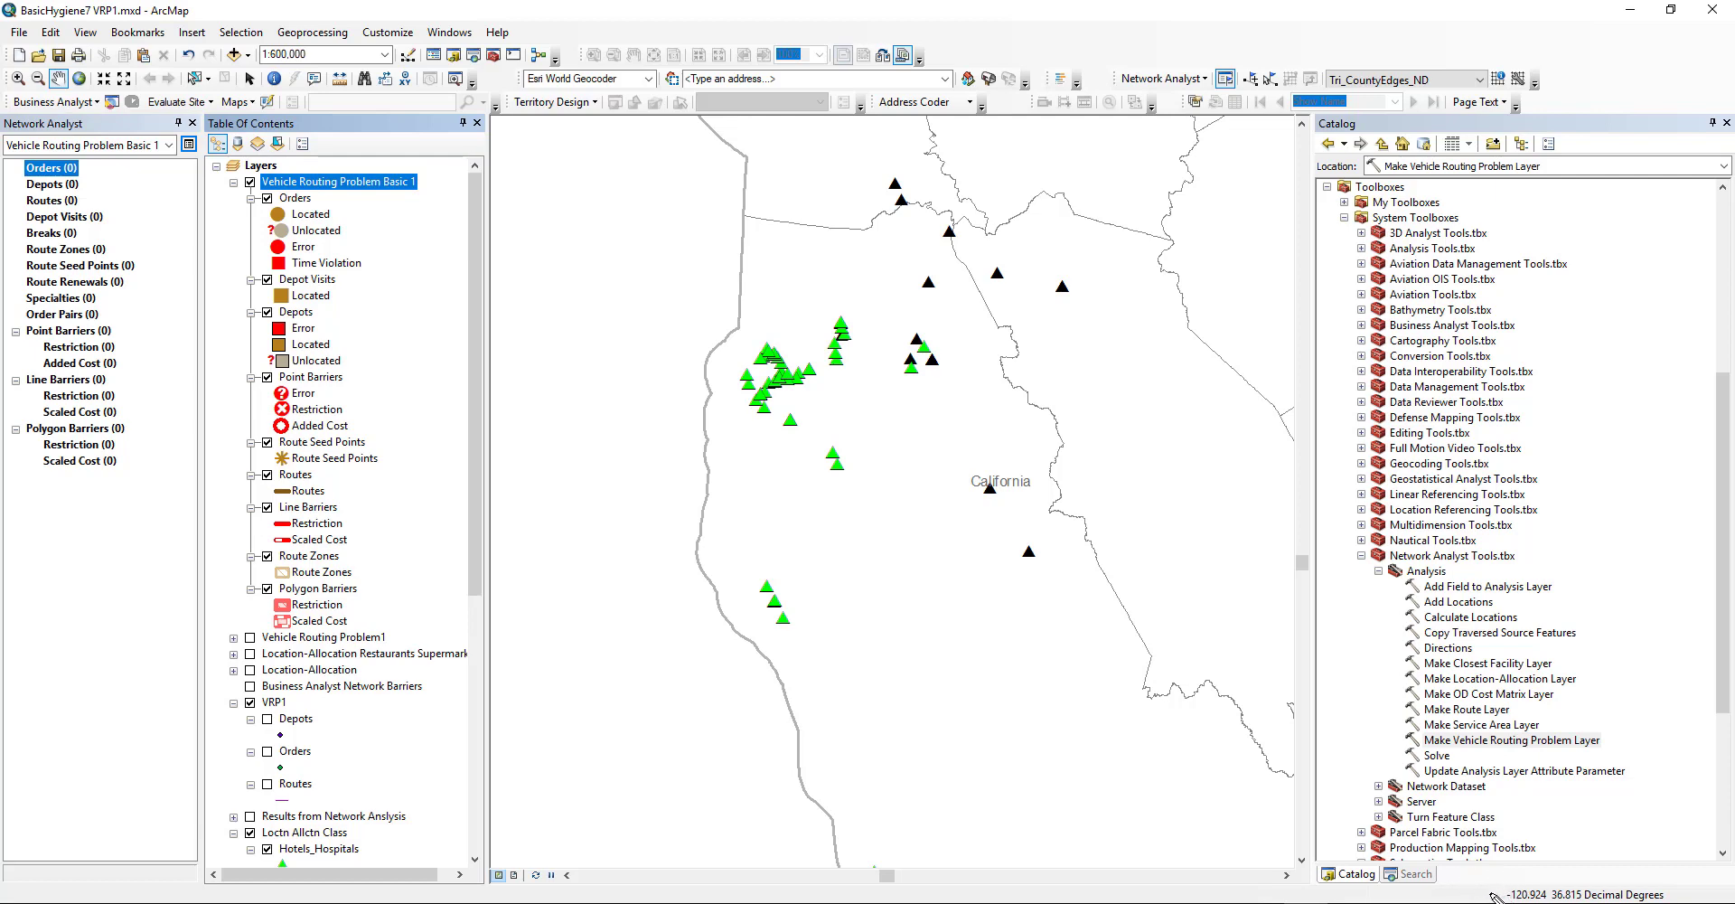
mouse_move(1452, 900)
left_mouse_down()
mouse_move(1453, 872)
mouse_move(1487, 871)
mouse_move(1730, 890)
mouse_move(1452, 900)
left_mouse_up()
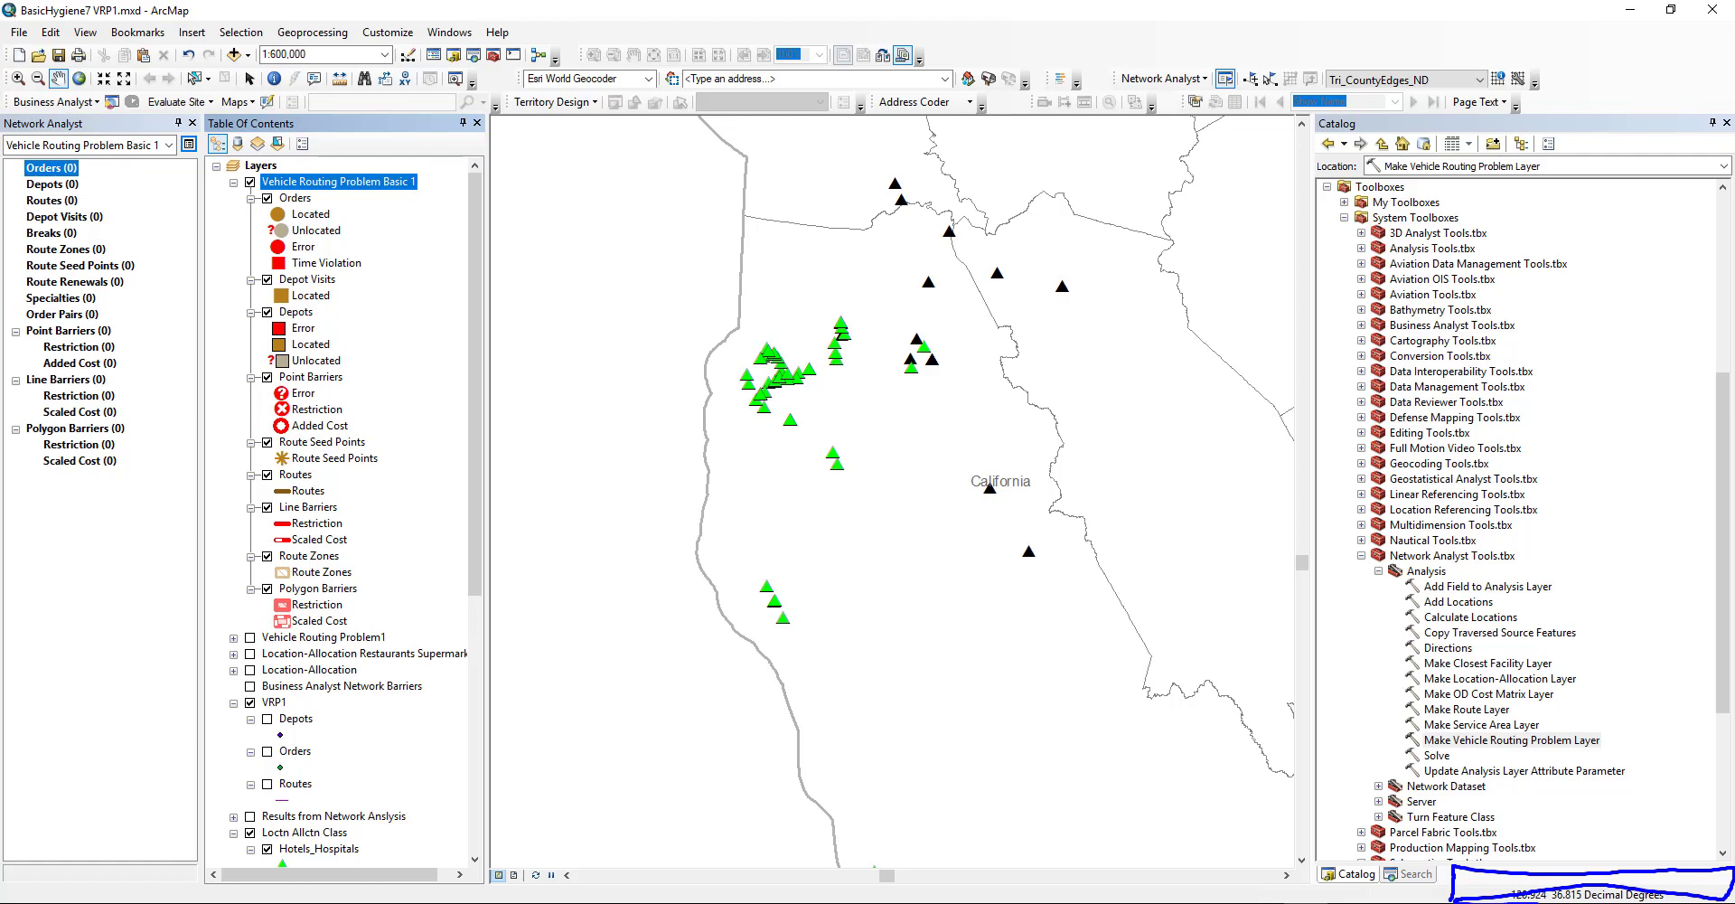
left_click(1463, 879)
left_click_drag(1465, 888, 1547, 852)
key("Escape")
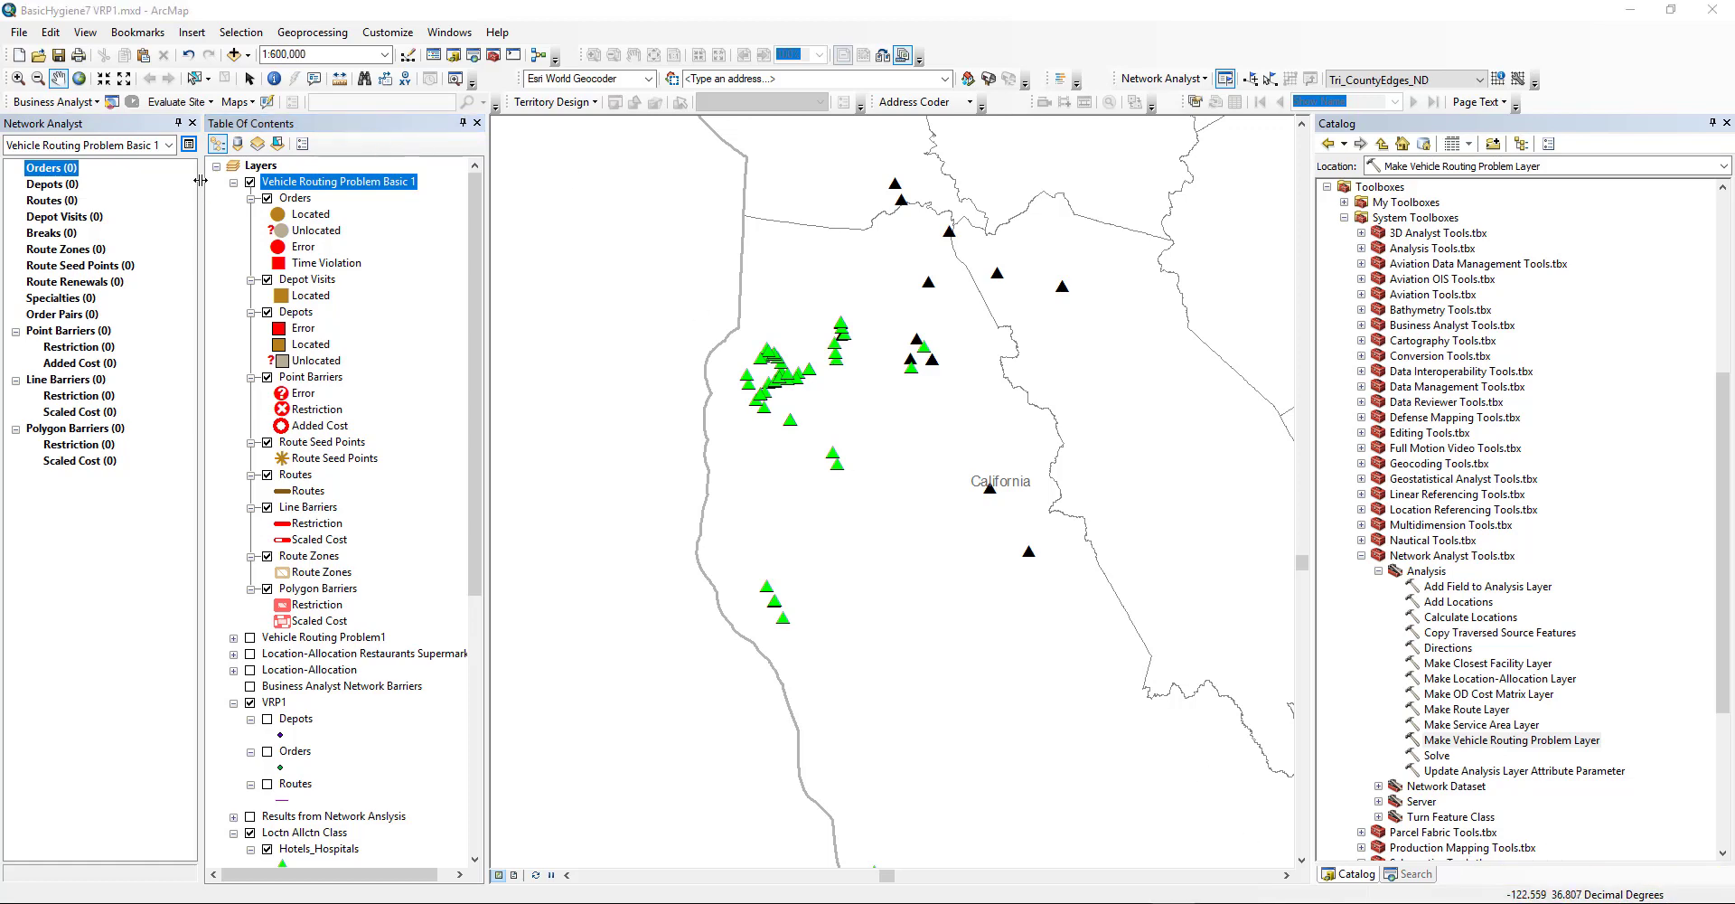
left_click(64, 172)
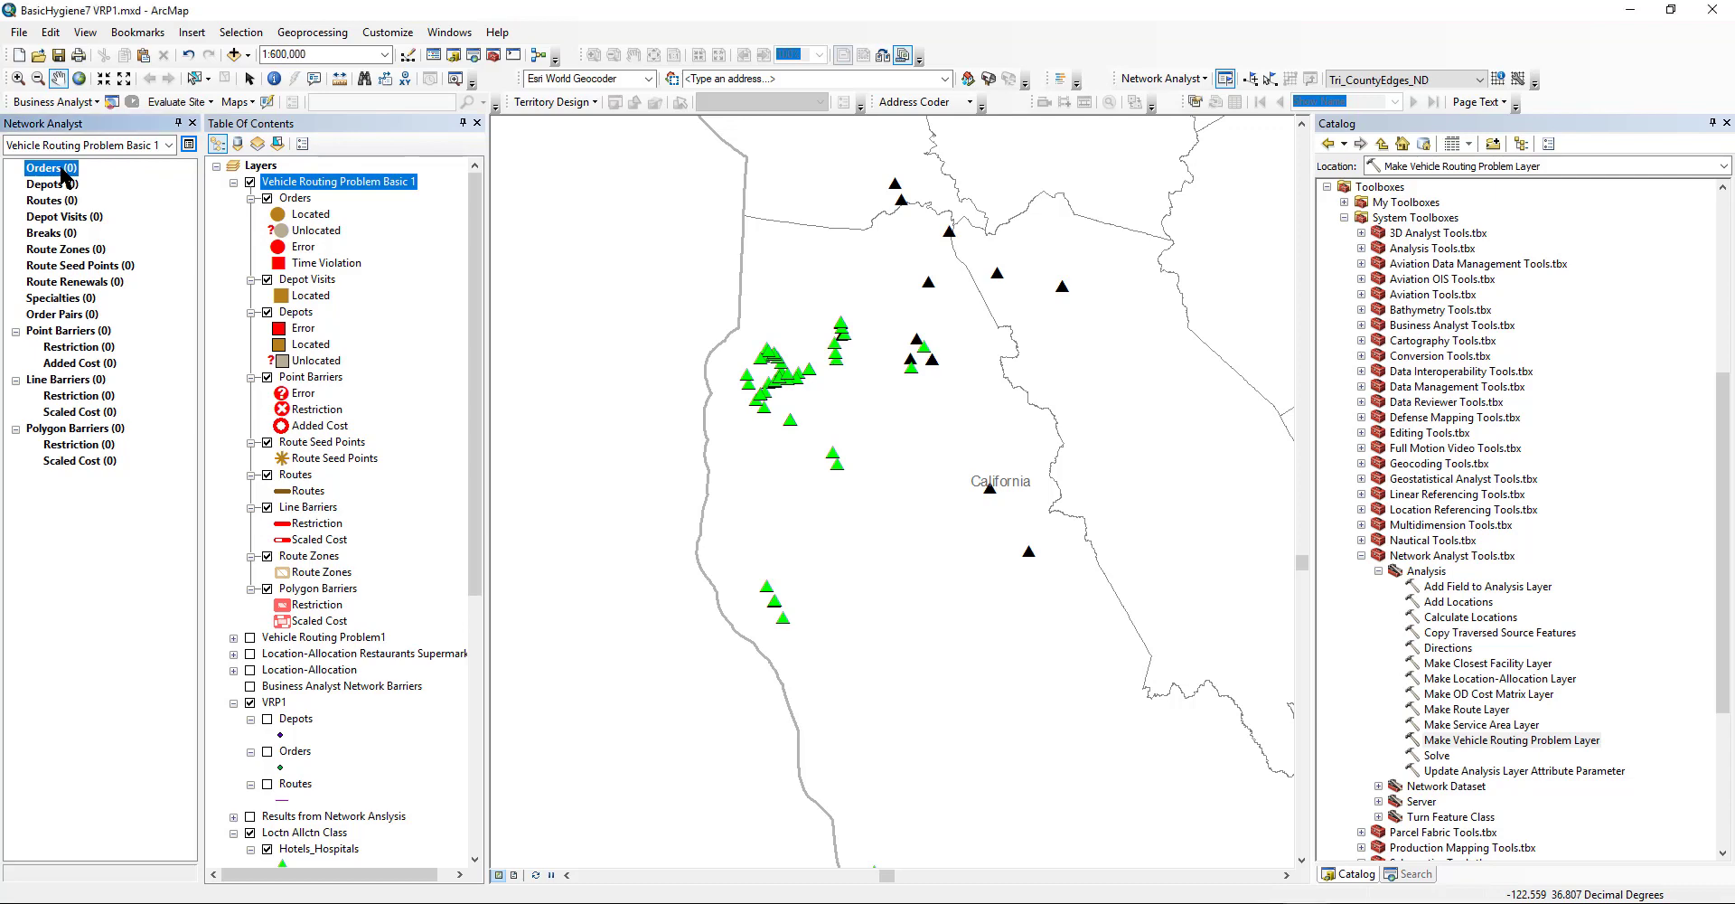
right_click(59, 168)
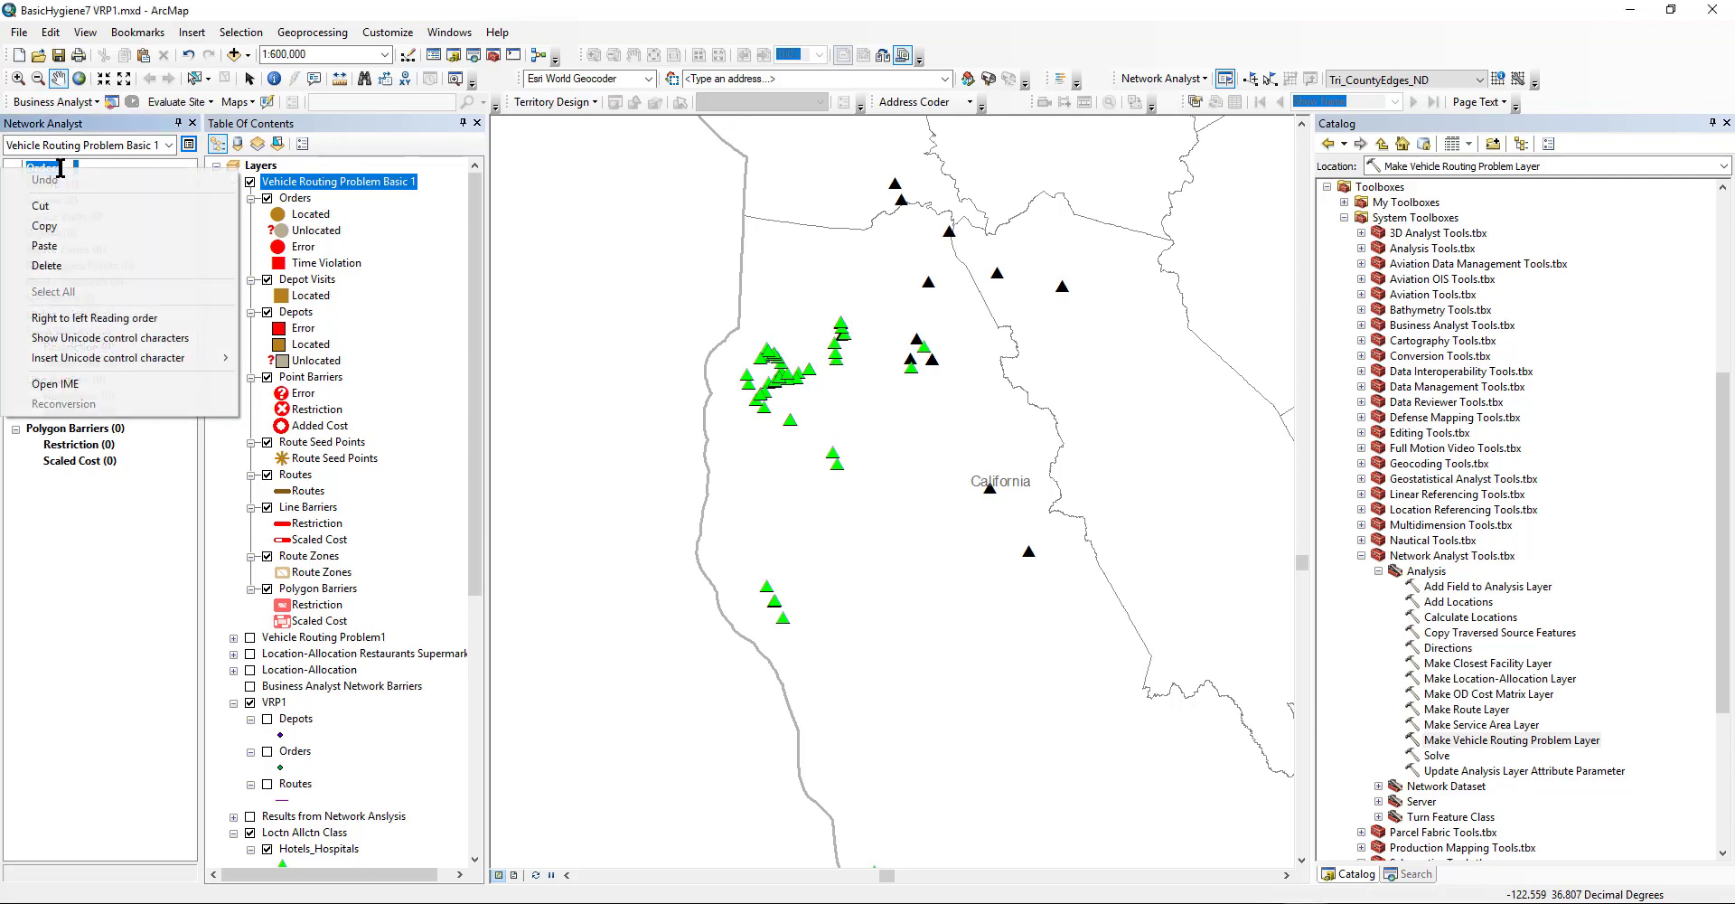
left_click(114, 165)
right_click(39, 168)
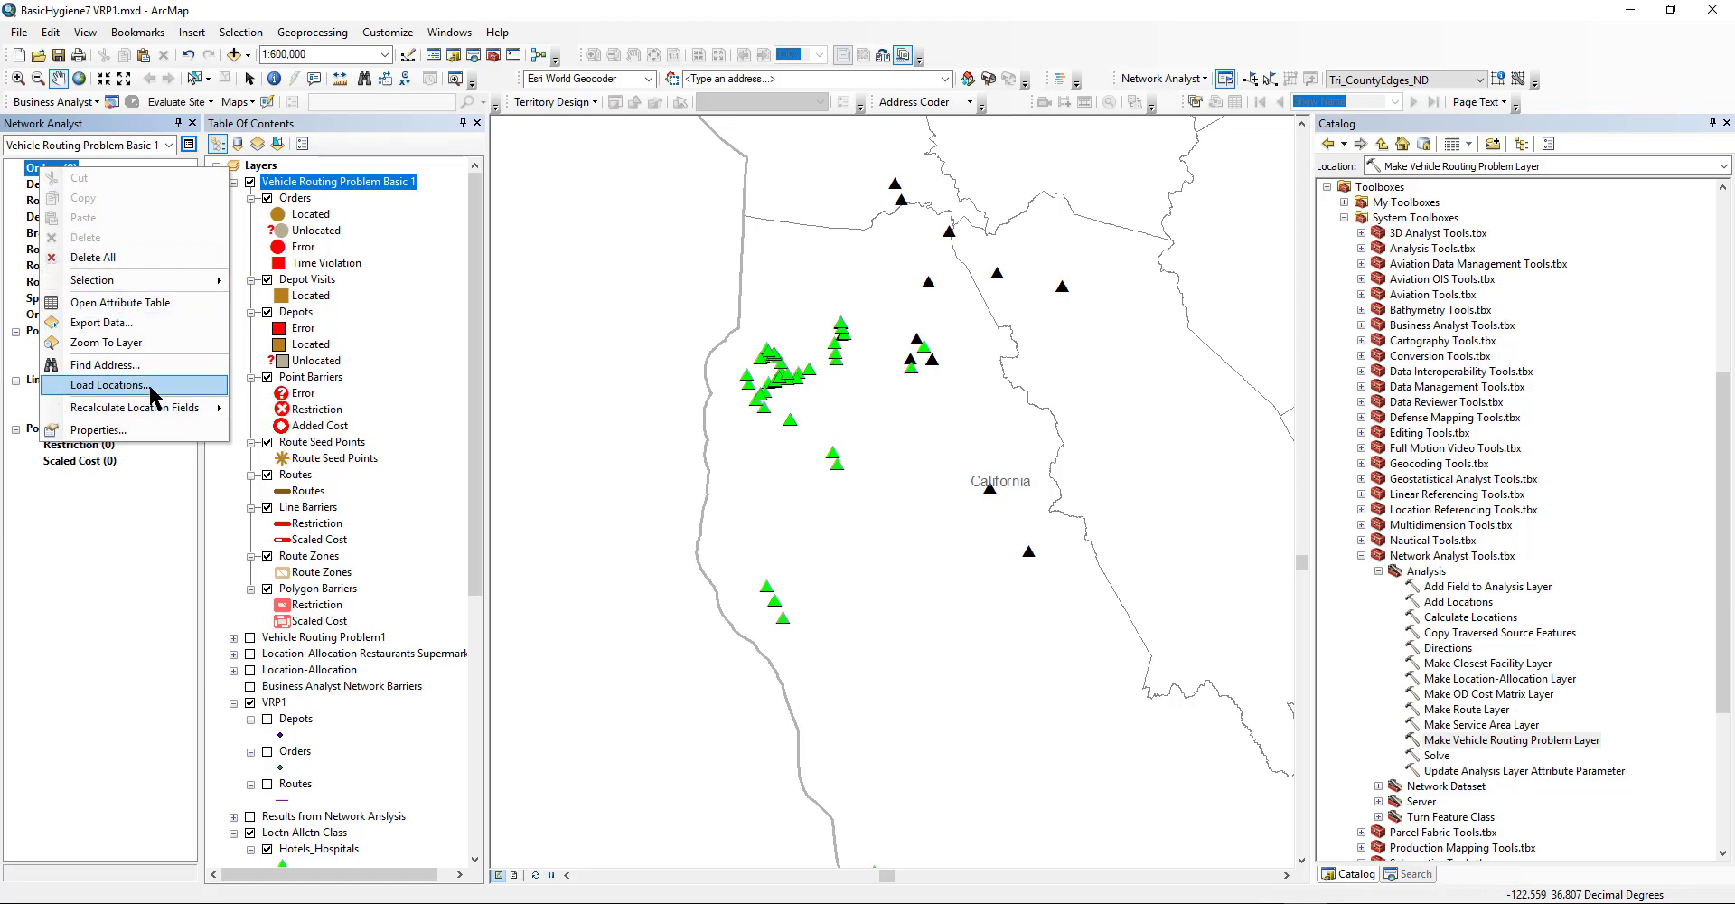
left_click(108, 384)
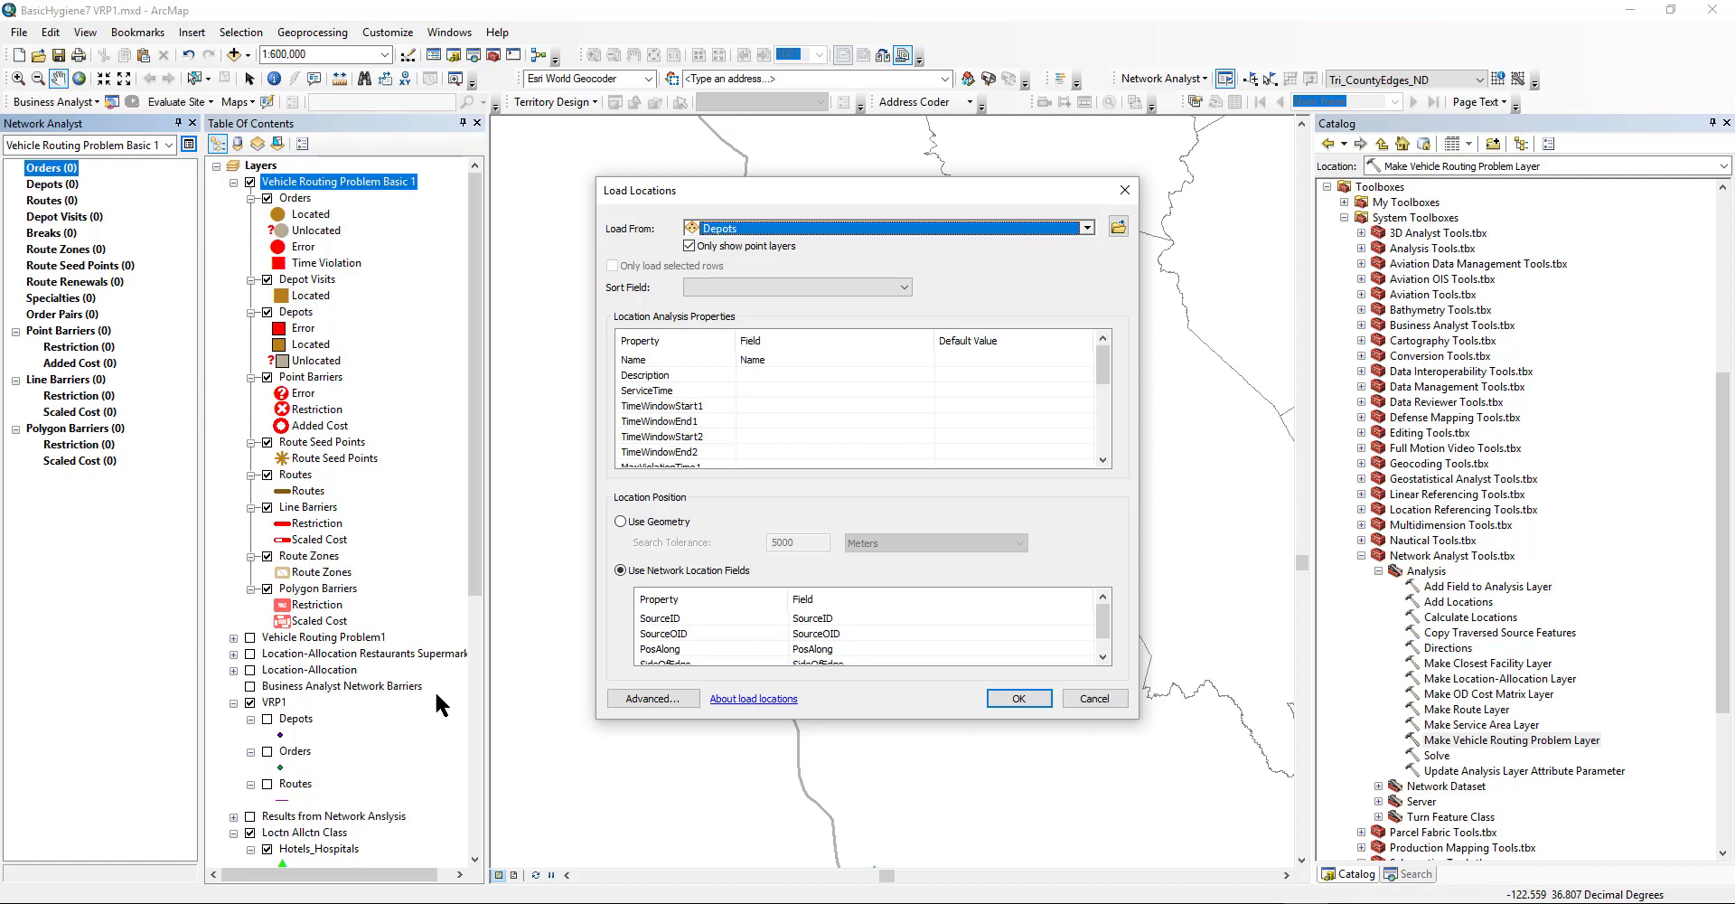
left_click(1124, 697)
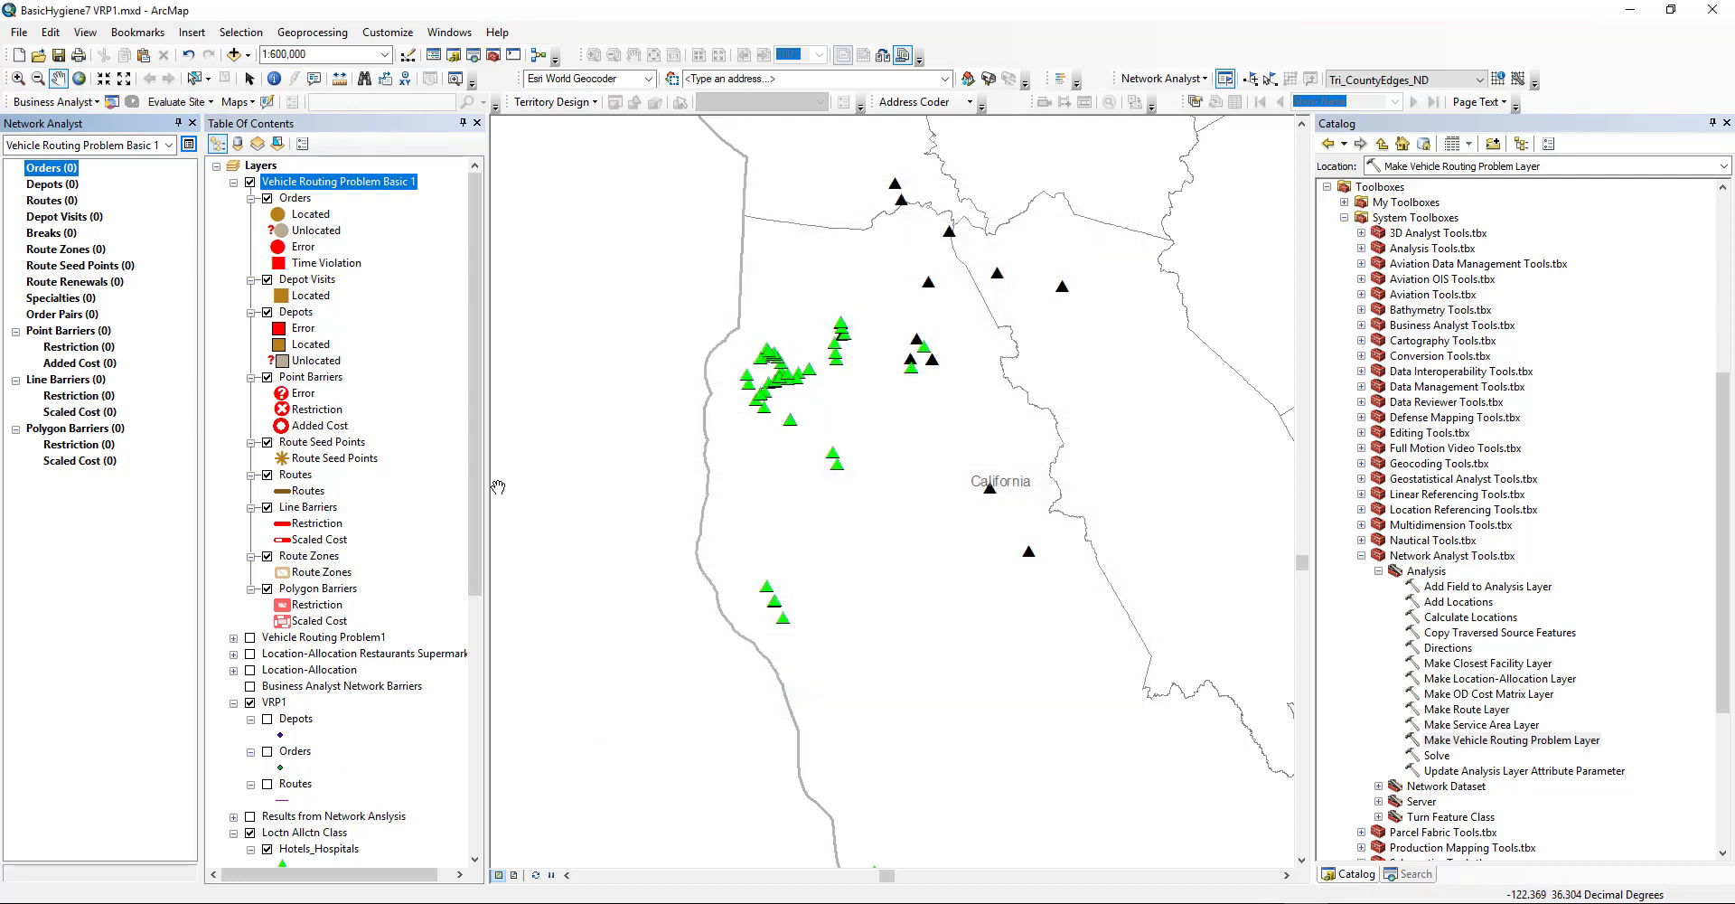
Open Load Locations for the Orders class and choose the Hotels_Hospitals point layer as its source.
left_click_drag(480, 481, 479, 717)
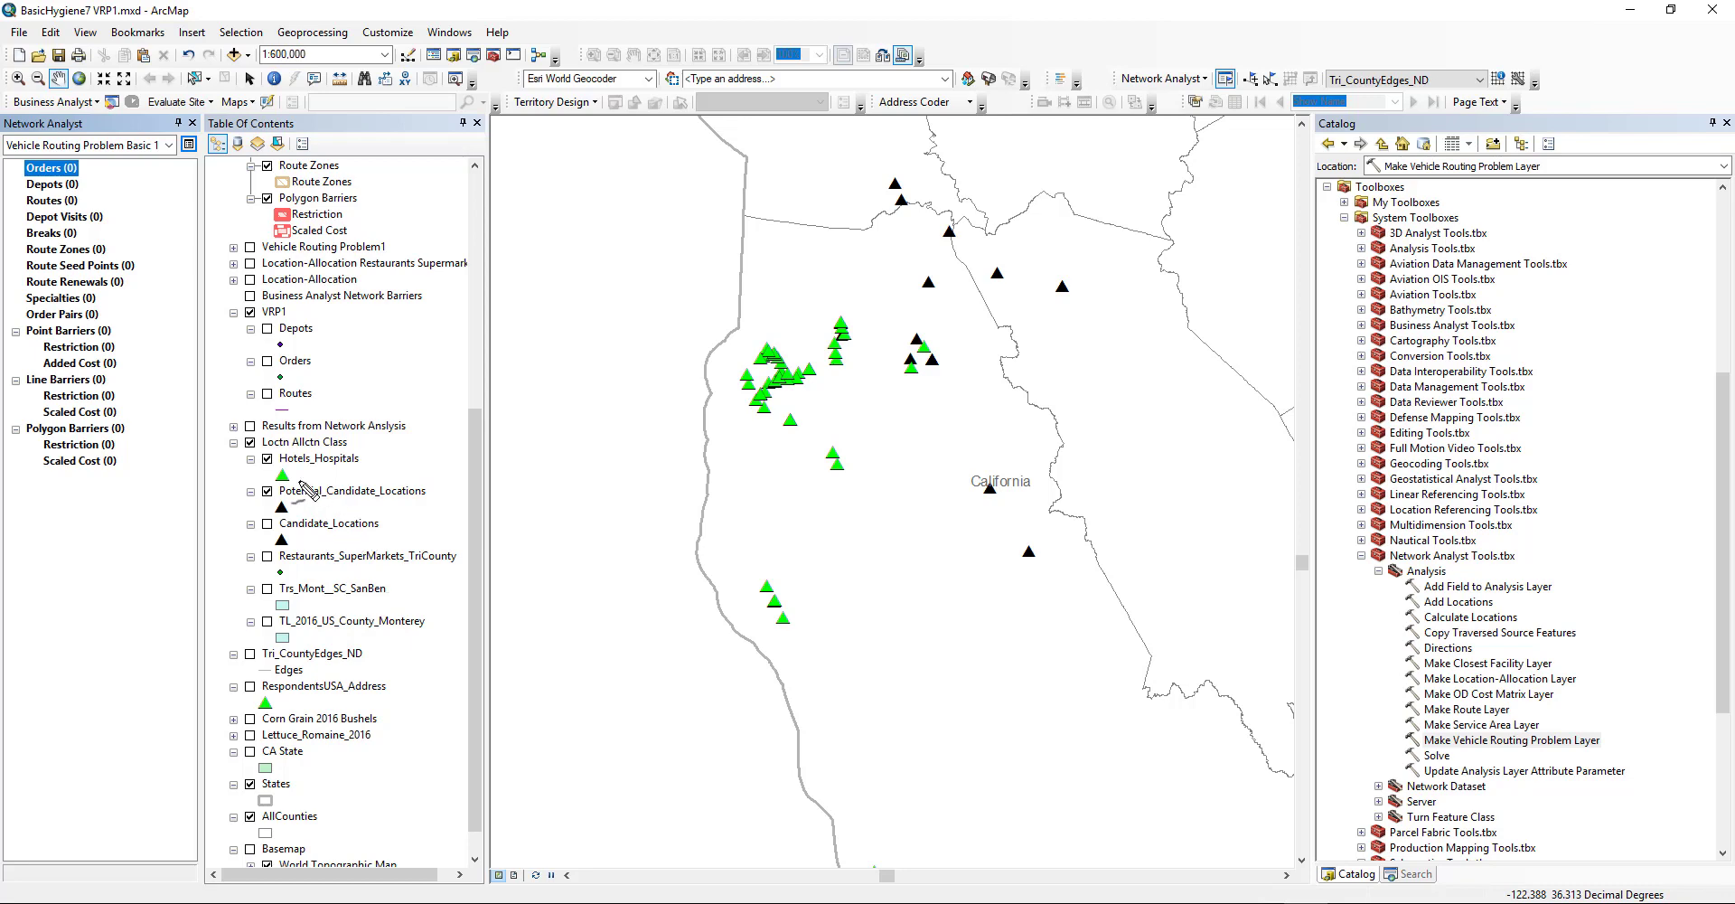
mouse_move(361, 442)
left_mouse_down()
mouse_move(267, 477)
mouse_move(357, 457)
mouse_move(302, 516)
mouse_move(355, 495)
left_mouse_up()
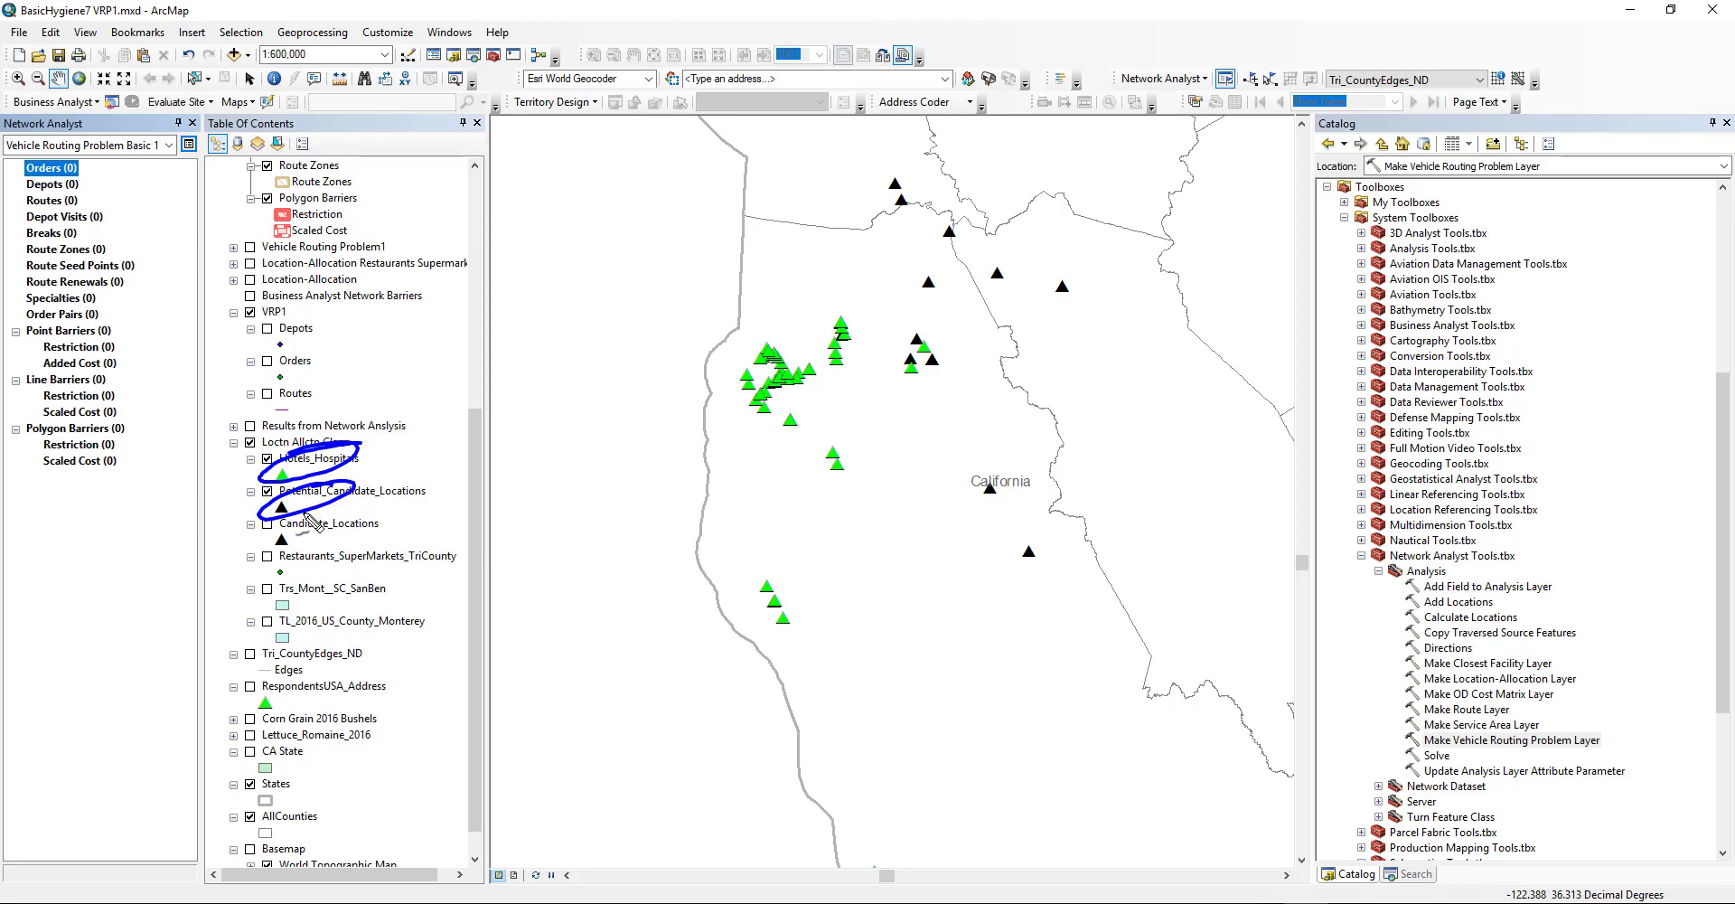
key("Escape")
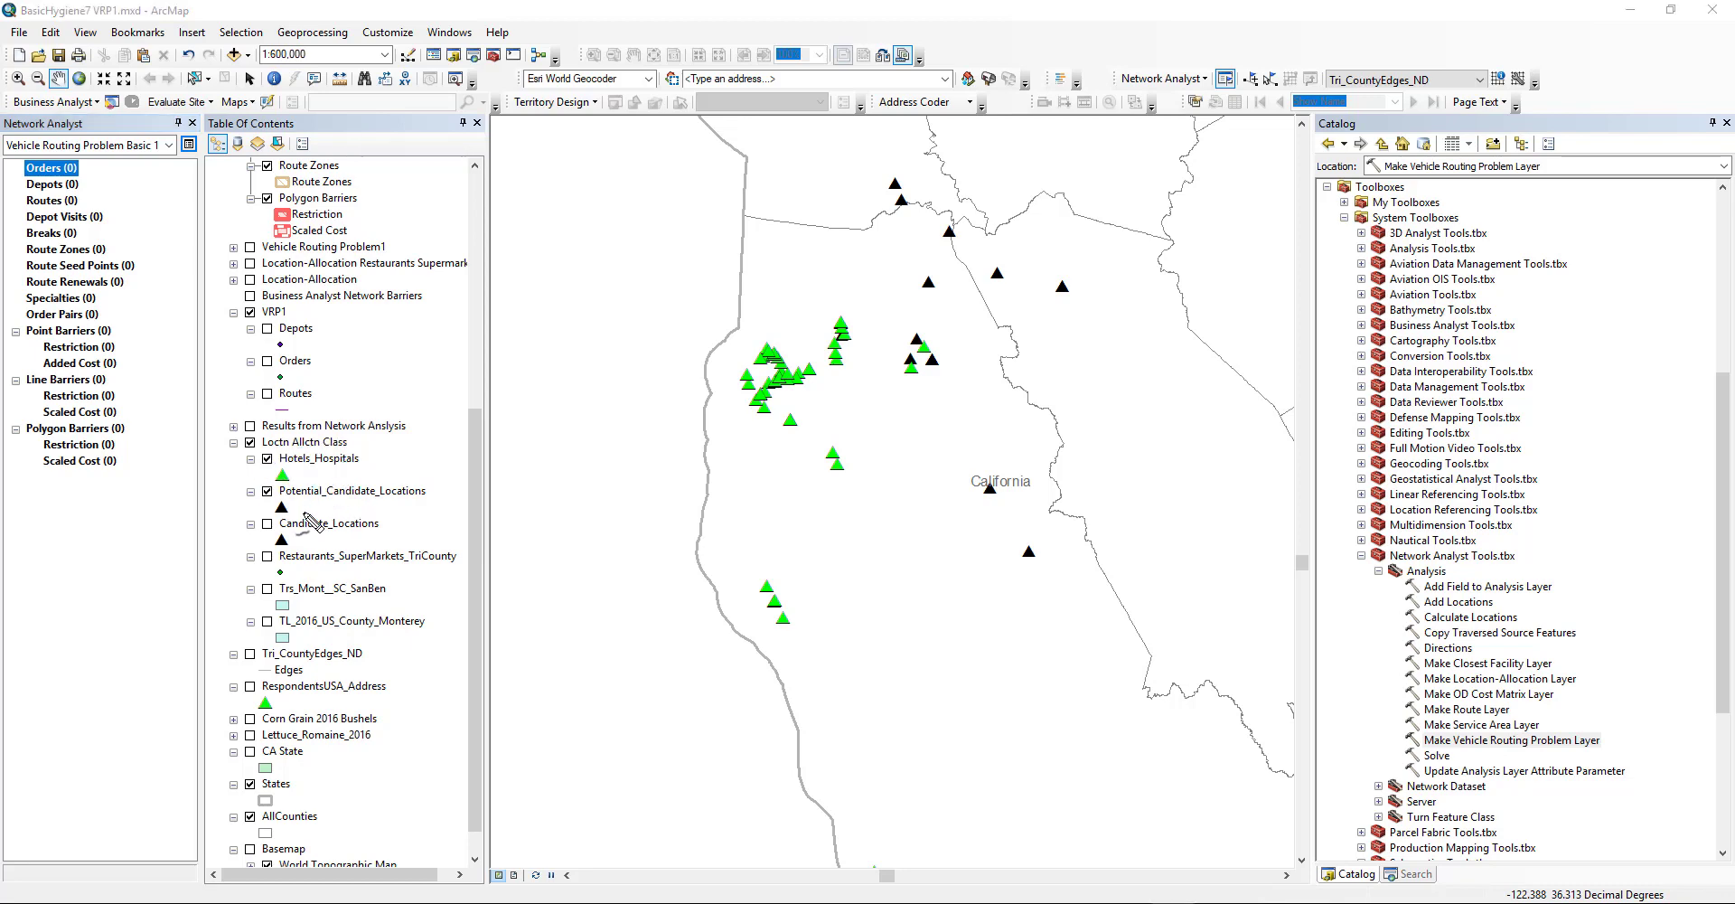
right_click(40, 169)
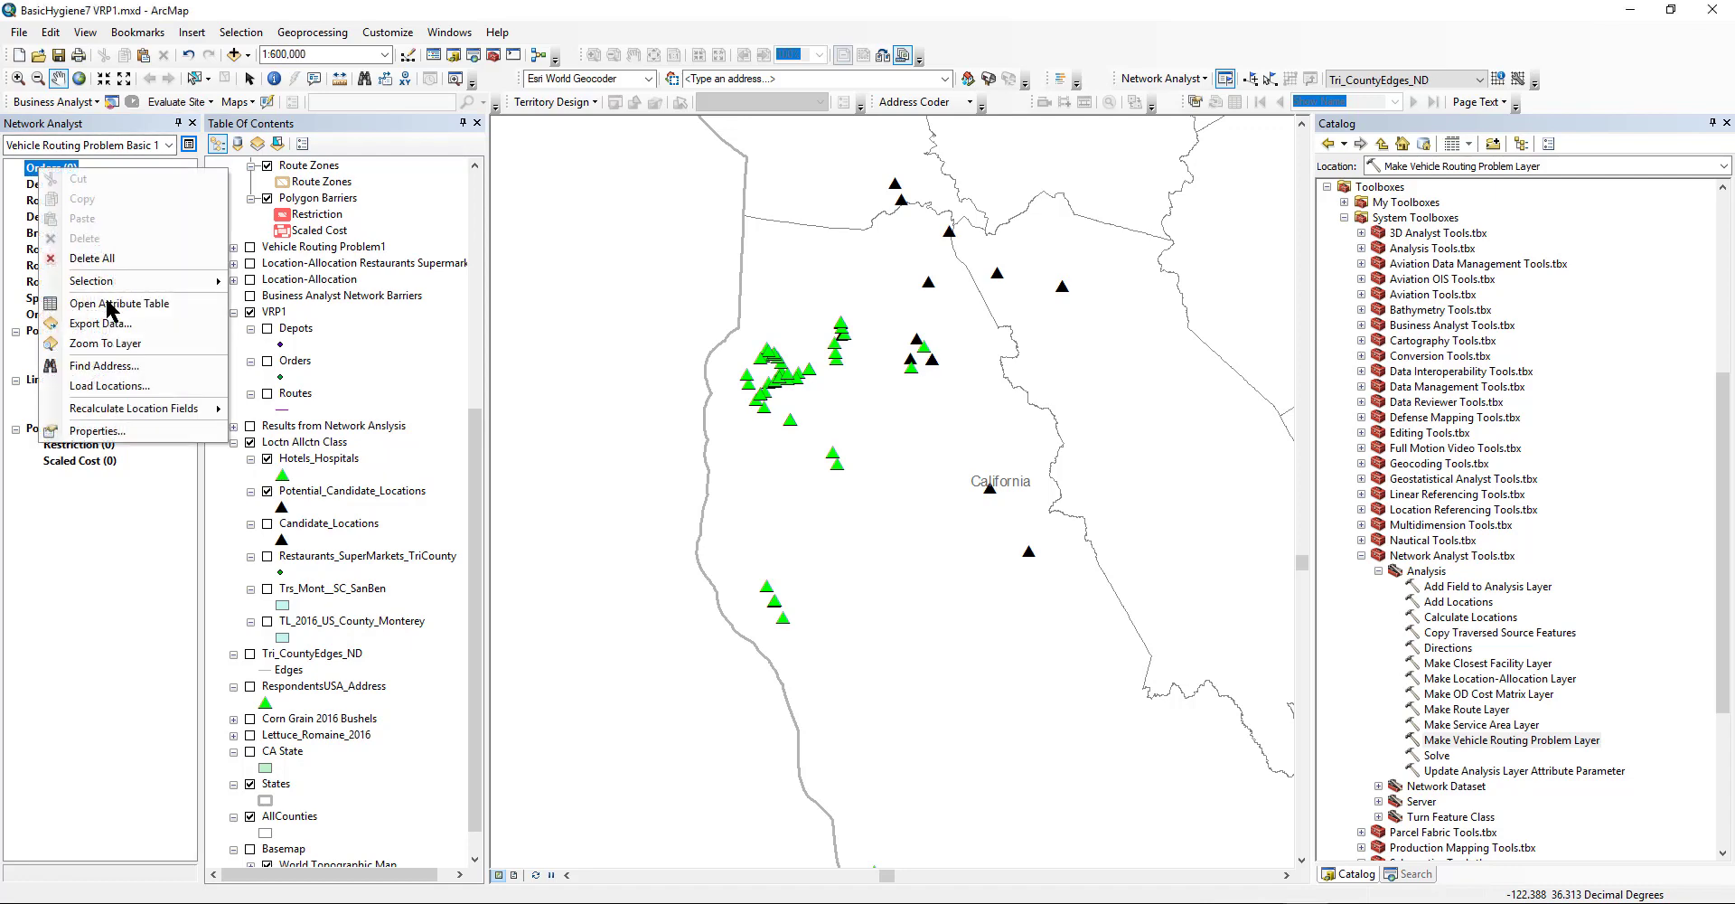
left_click(124, 387)
left_click(1048, 226)
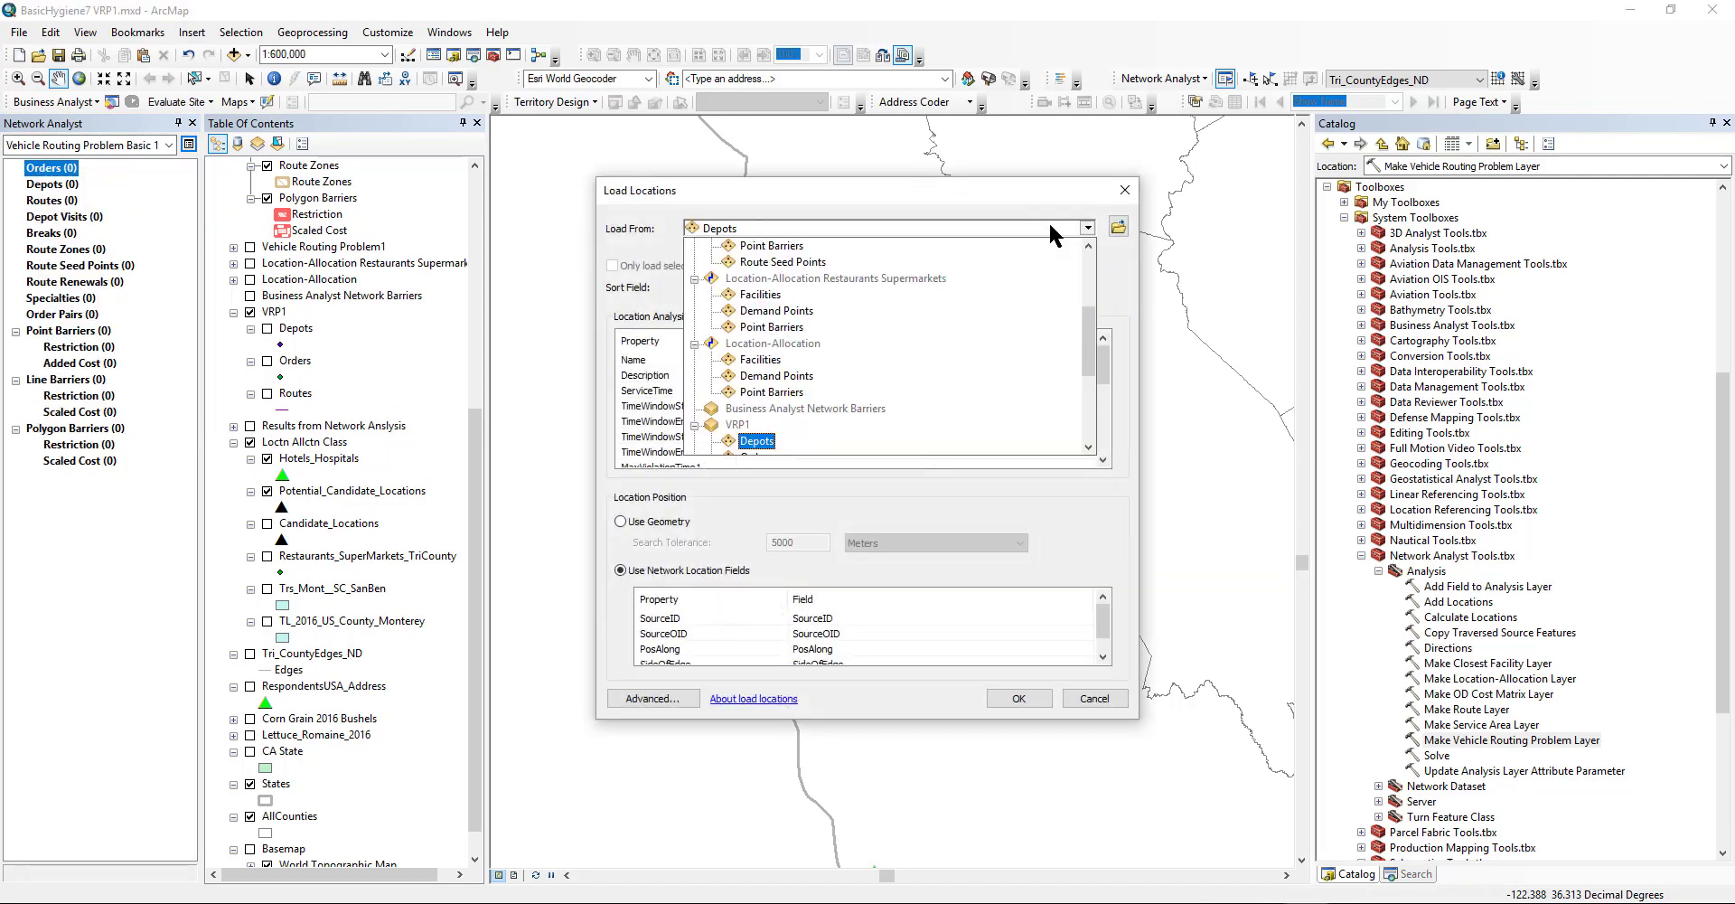
scroll(813, 412, "down", 1)
scroll(813, 415, "down", 3)
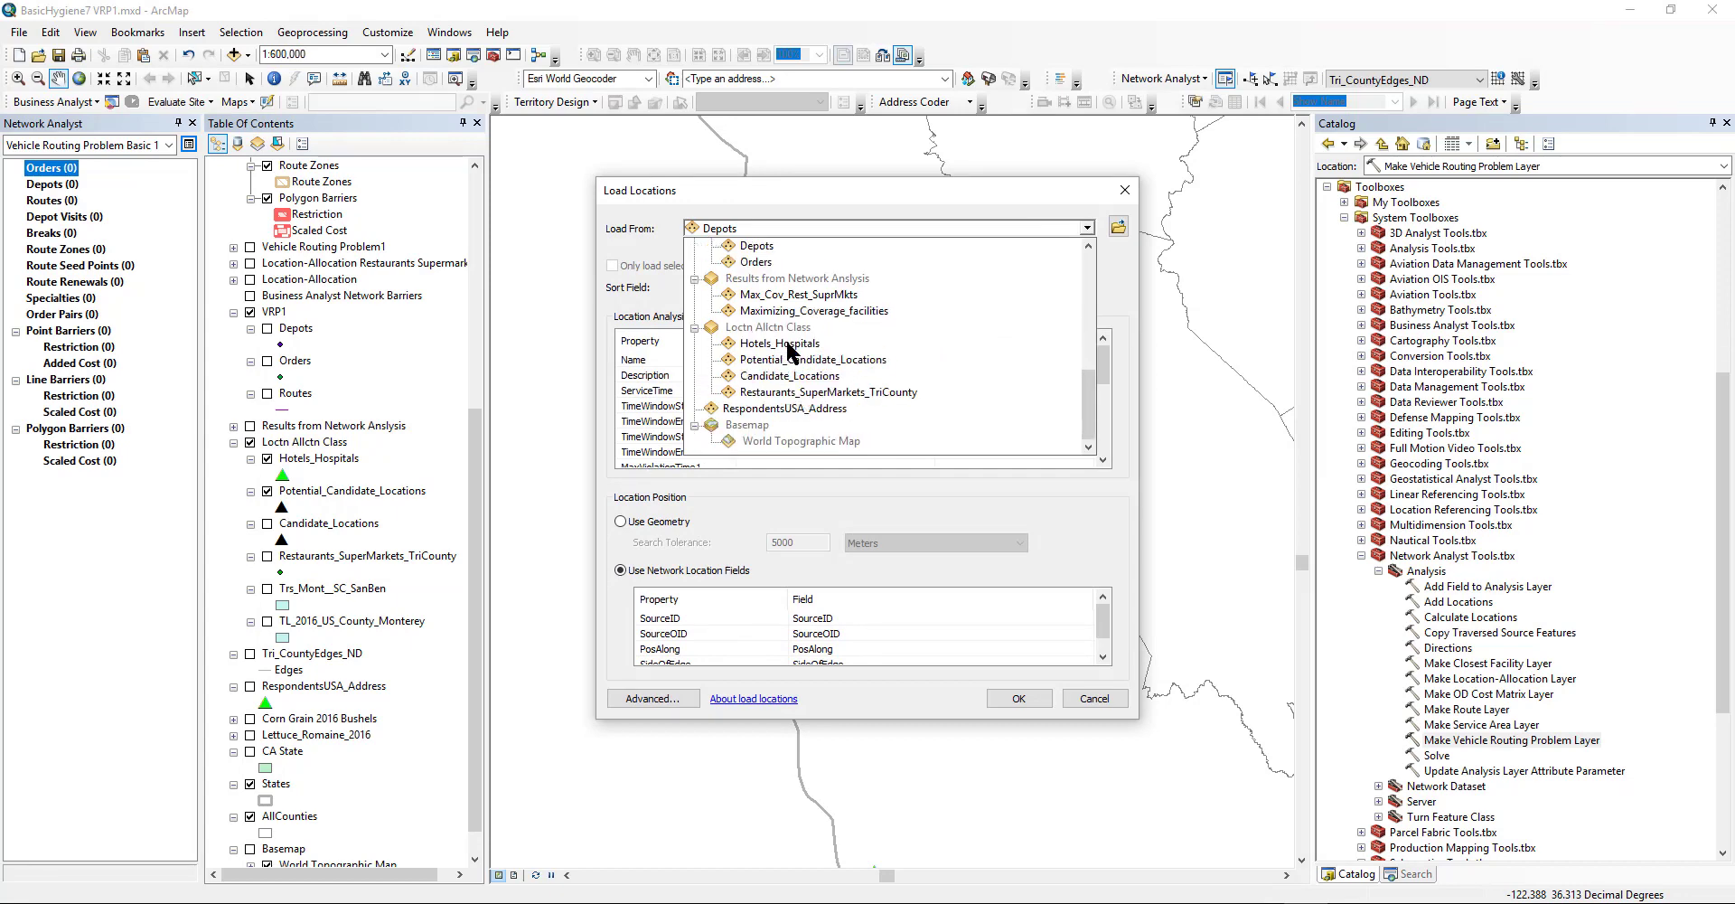
left_click(790, 345)
Set the sort field to osm_id and map the orders' Name property to the osm_id field.
left_click(815, 290)
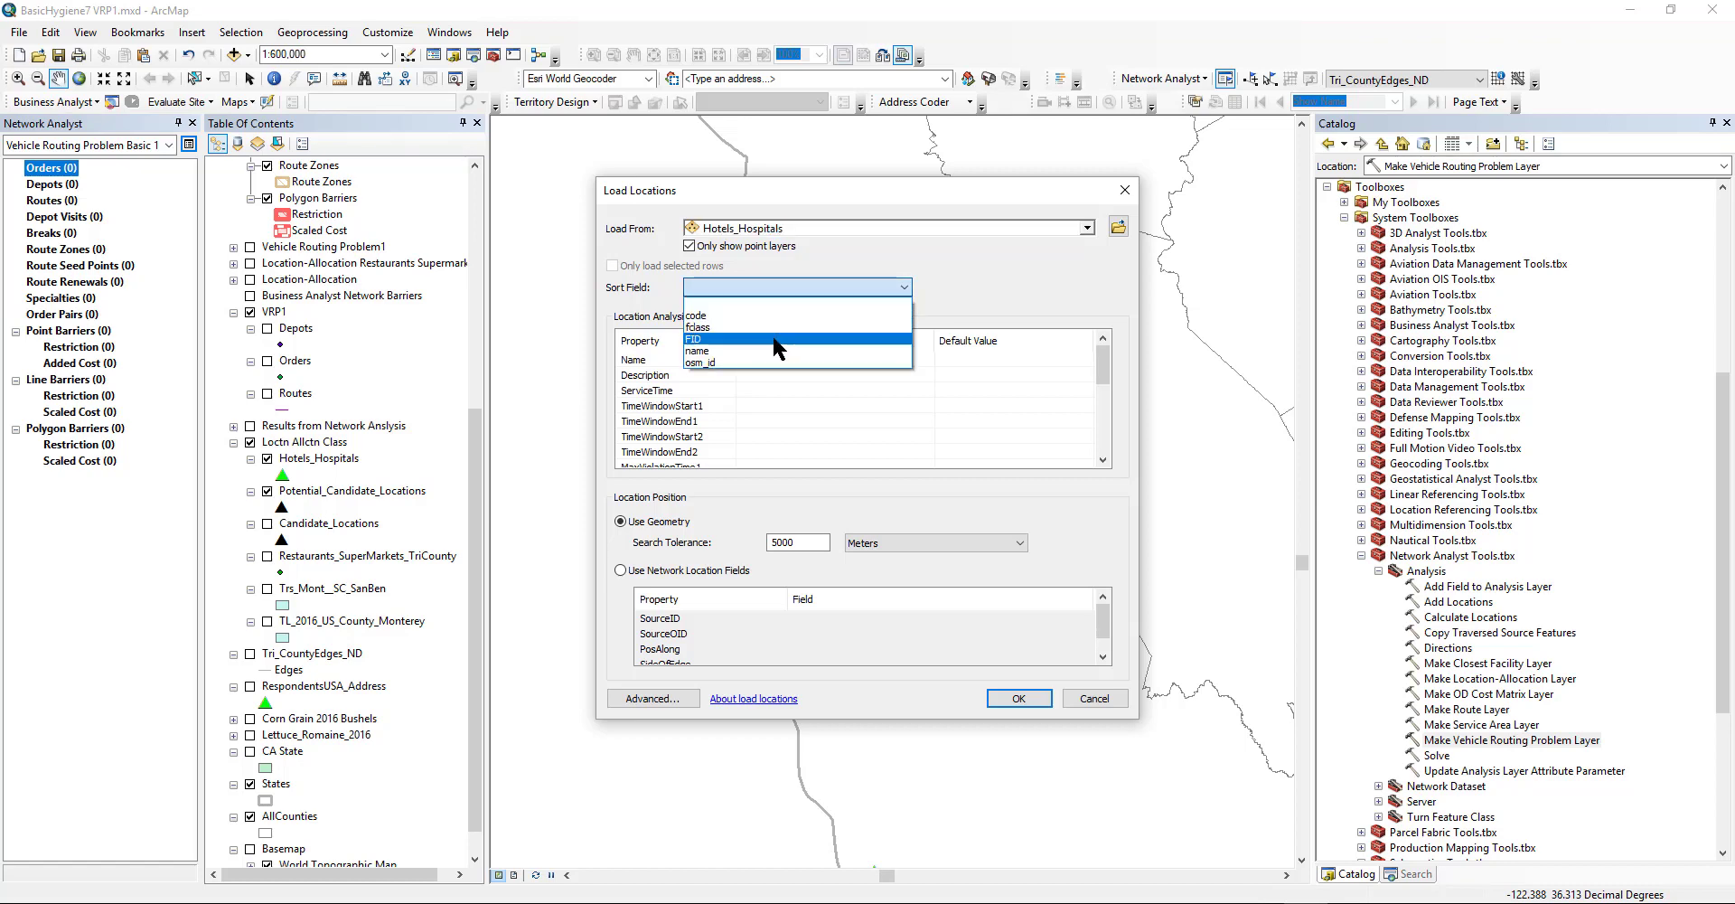
left_click(740, 363)
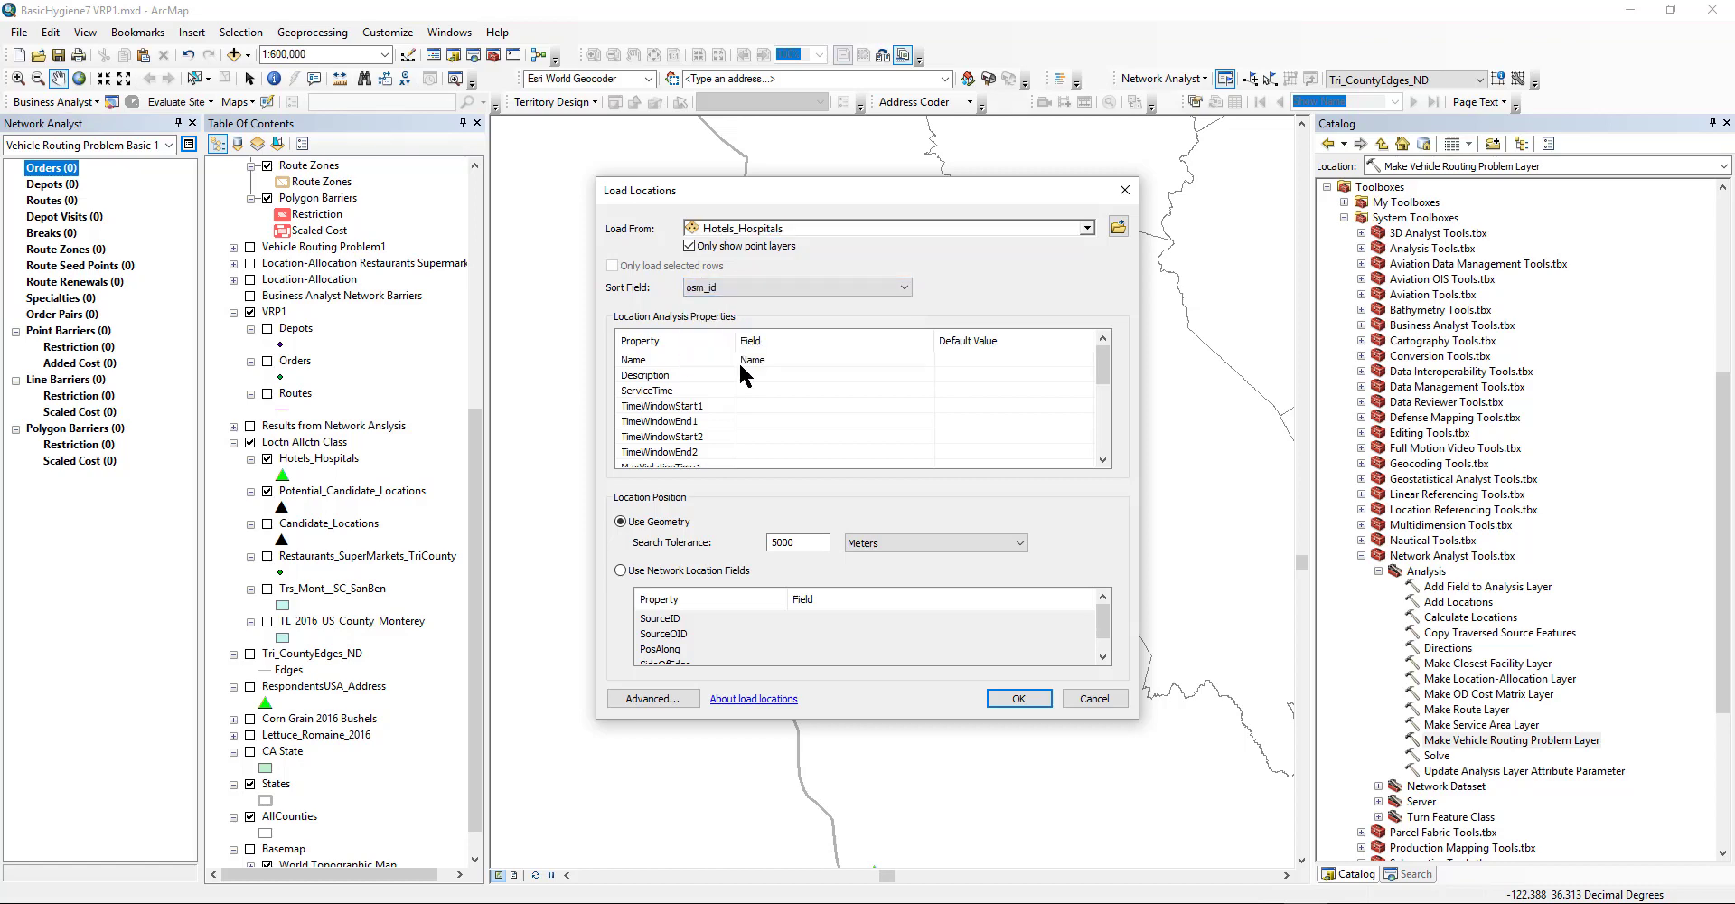
left_click(794, 360)
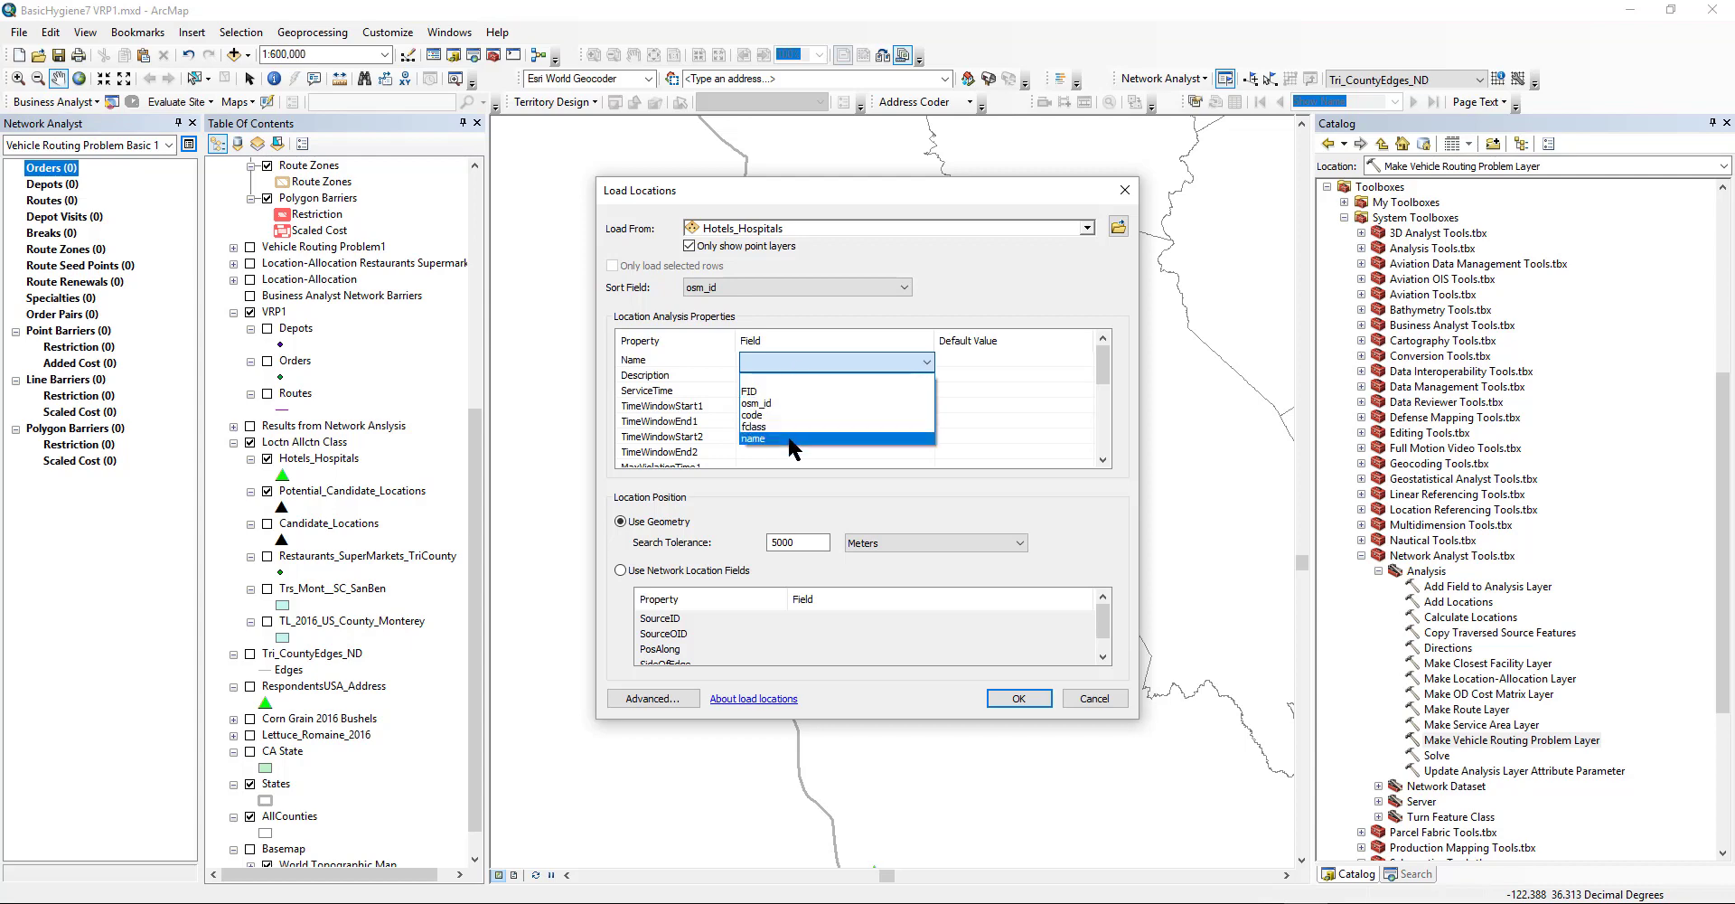
left_click(780, 402)
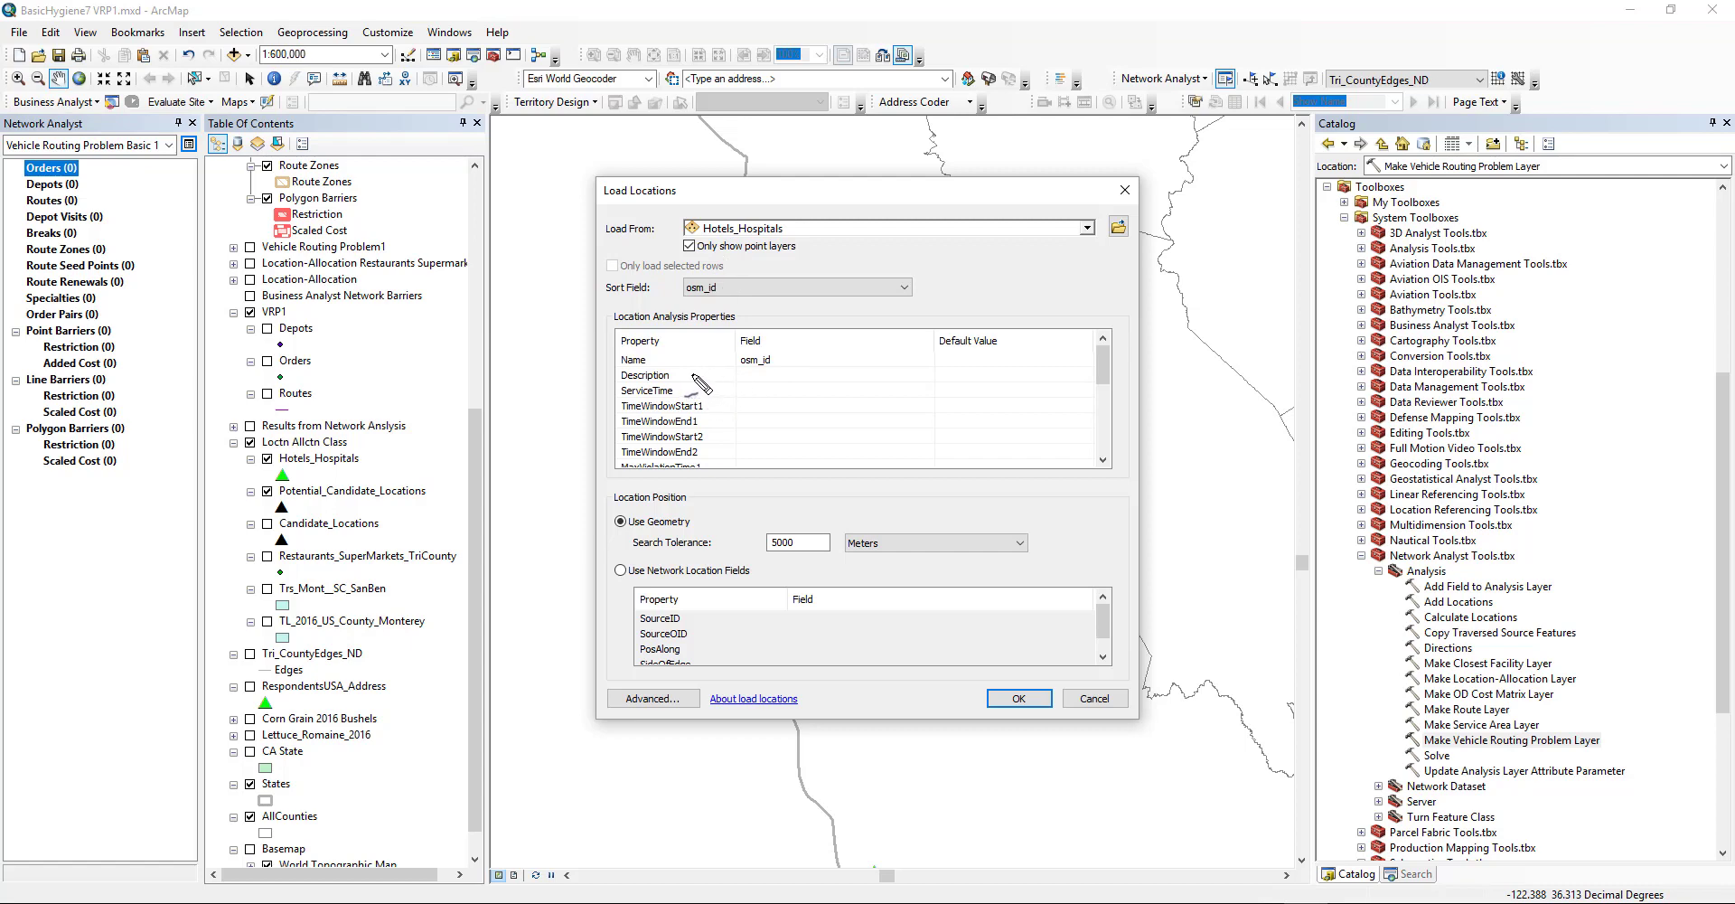
Examine the Description, ServiceTime and time window properties available for the orders.
mouse_move(679, 374)
left_mouse_down()
mouse_move(705, 366)
mouse_move(706, 381)
left_mouse_up()
left_click_drag(710, 403, 732, 398)
mouse_move(708, 417)
left_mouse_down()
mouse_move(725, 417)
mouse_move(712, 441)
mouse_move(737, 426)
left_mouse_up()
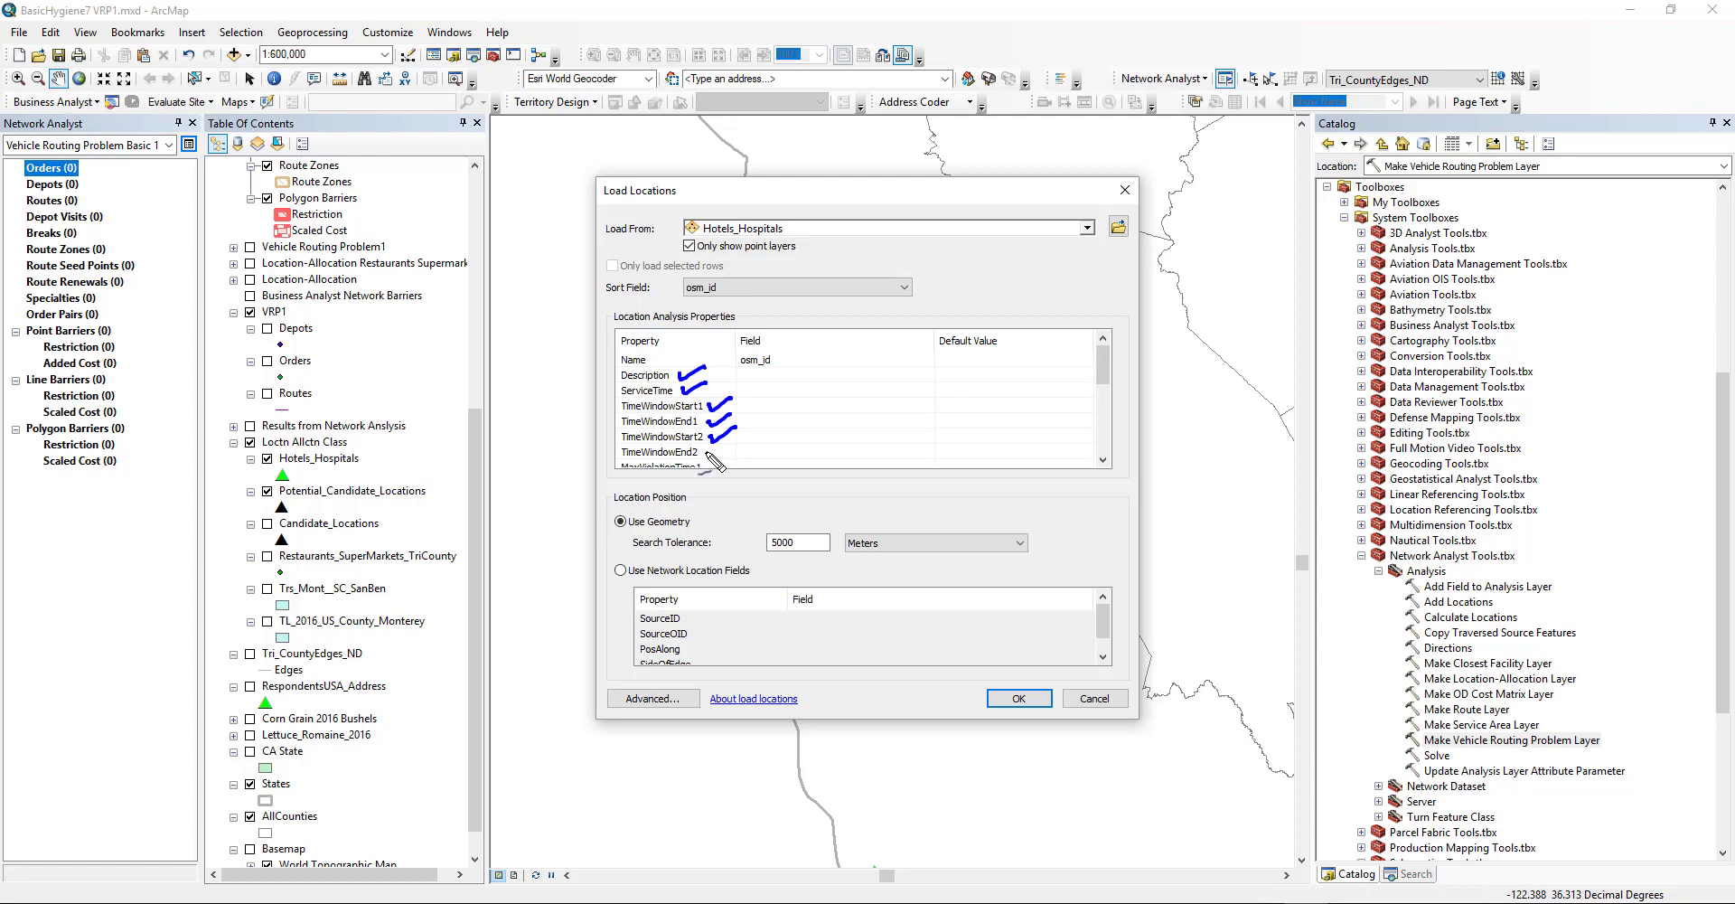
left_click_drag(708, 449, 740, 435)
Examine the MaxViolationTime1 and MaxViolationTime2 properties further down the orders' location analysis properties.
left_click(1102, 459)
left_click(1102, 459)
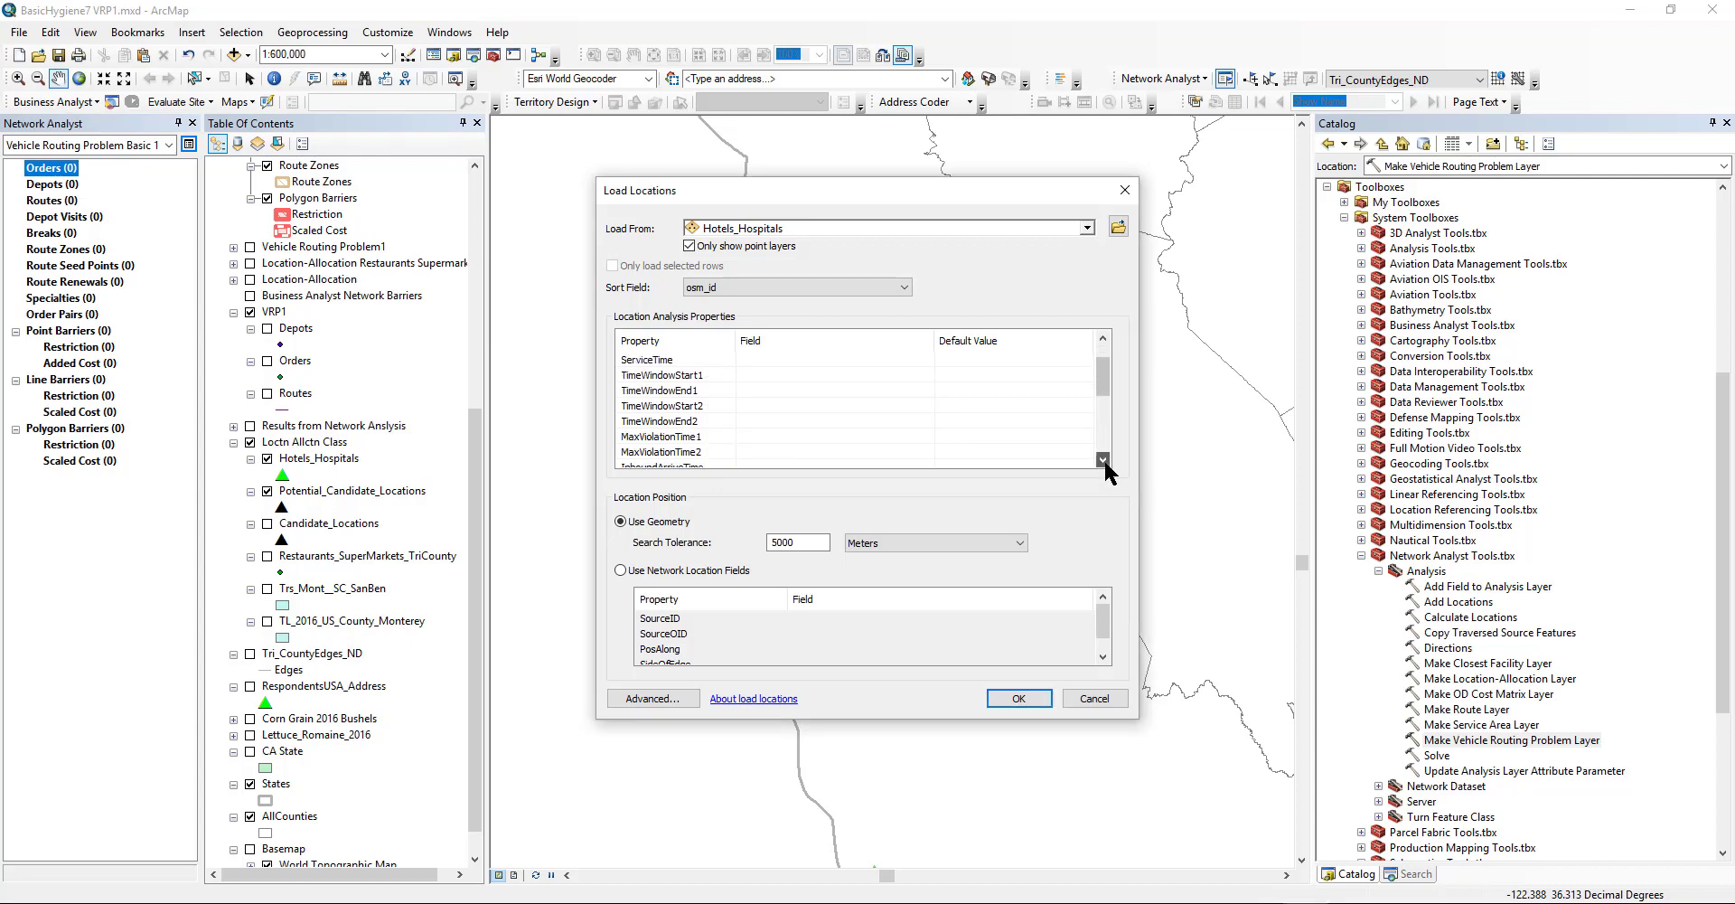
left_click(1102, 460)
left_click(1103, 459)
left_click(1103, 459)
left_click(1103, 459)
left_click(1102, 459)
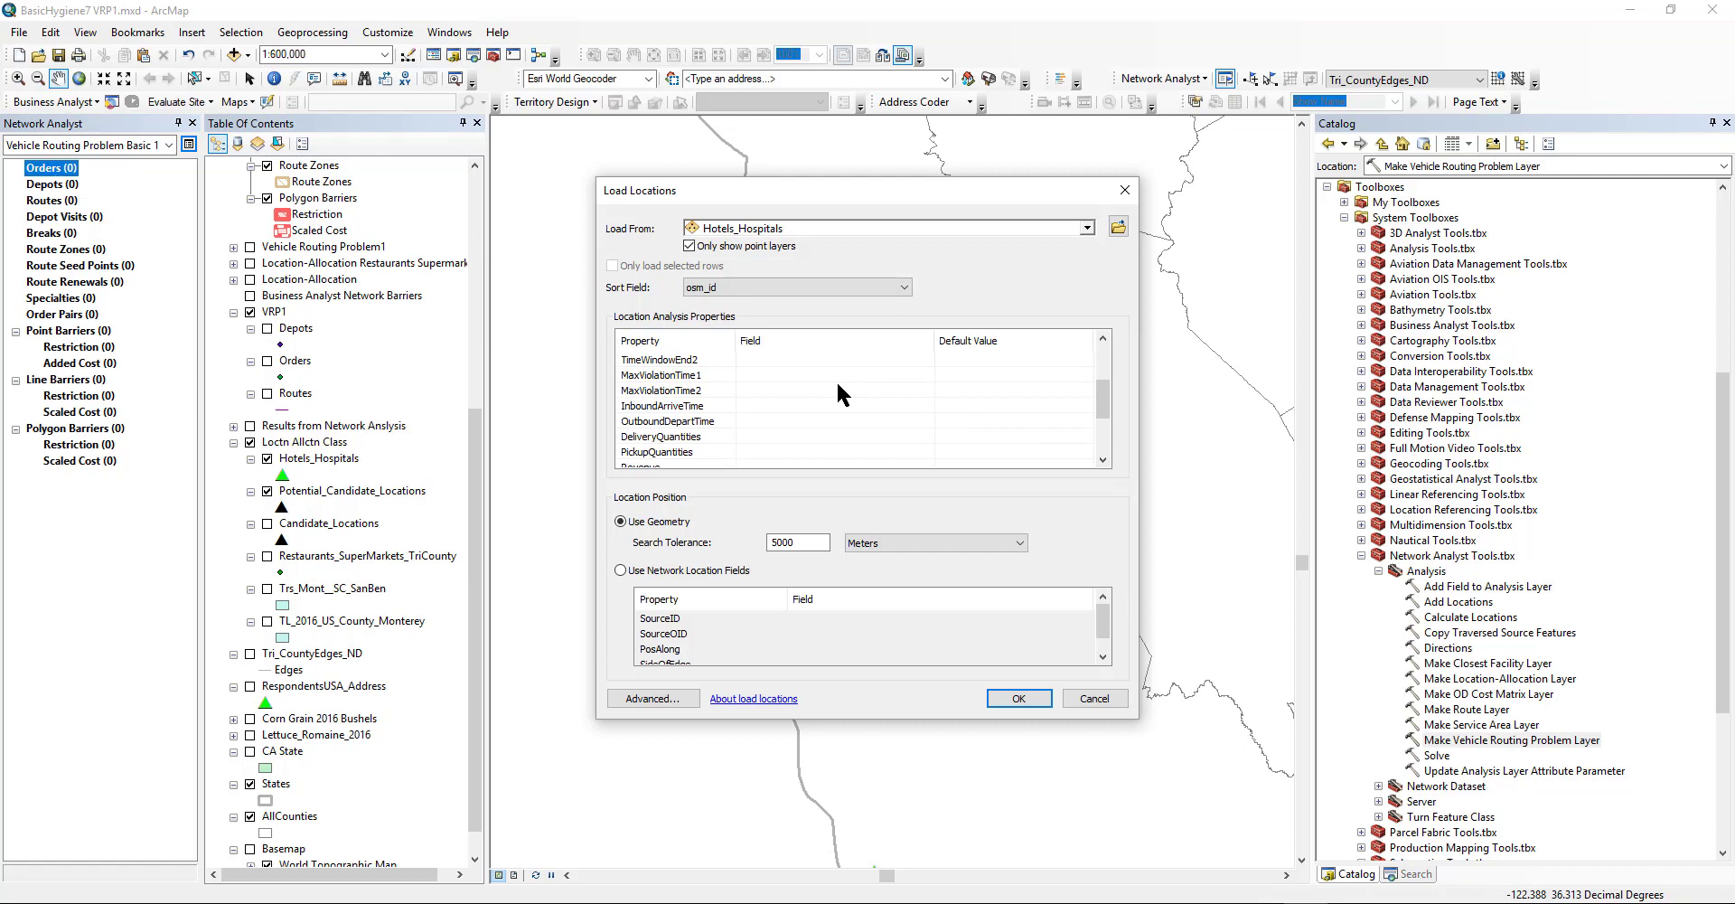
left_click_drag(688, 381, 700, 377)
left_click_drag(712, 374, 732, 367)
left_click_drag(709, 389, 737, 379)
left_click(738, 362)
mouse_move(753, 357)
left_mouse_down()
mouse_move(739, 368)
mouse_move(788, 344)
left_mouse_up()
left_click(763, 362)
mouse_move(779, 346)
left_mouse_down()
mouse_move(782, 362)
mouse_move(899, 312)
left_mouse_up()
left_click(794, 357)
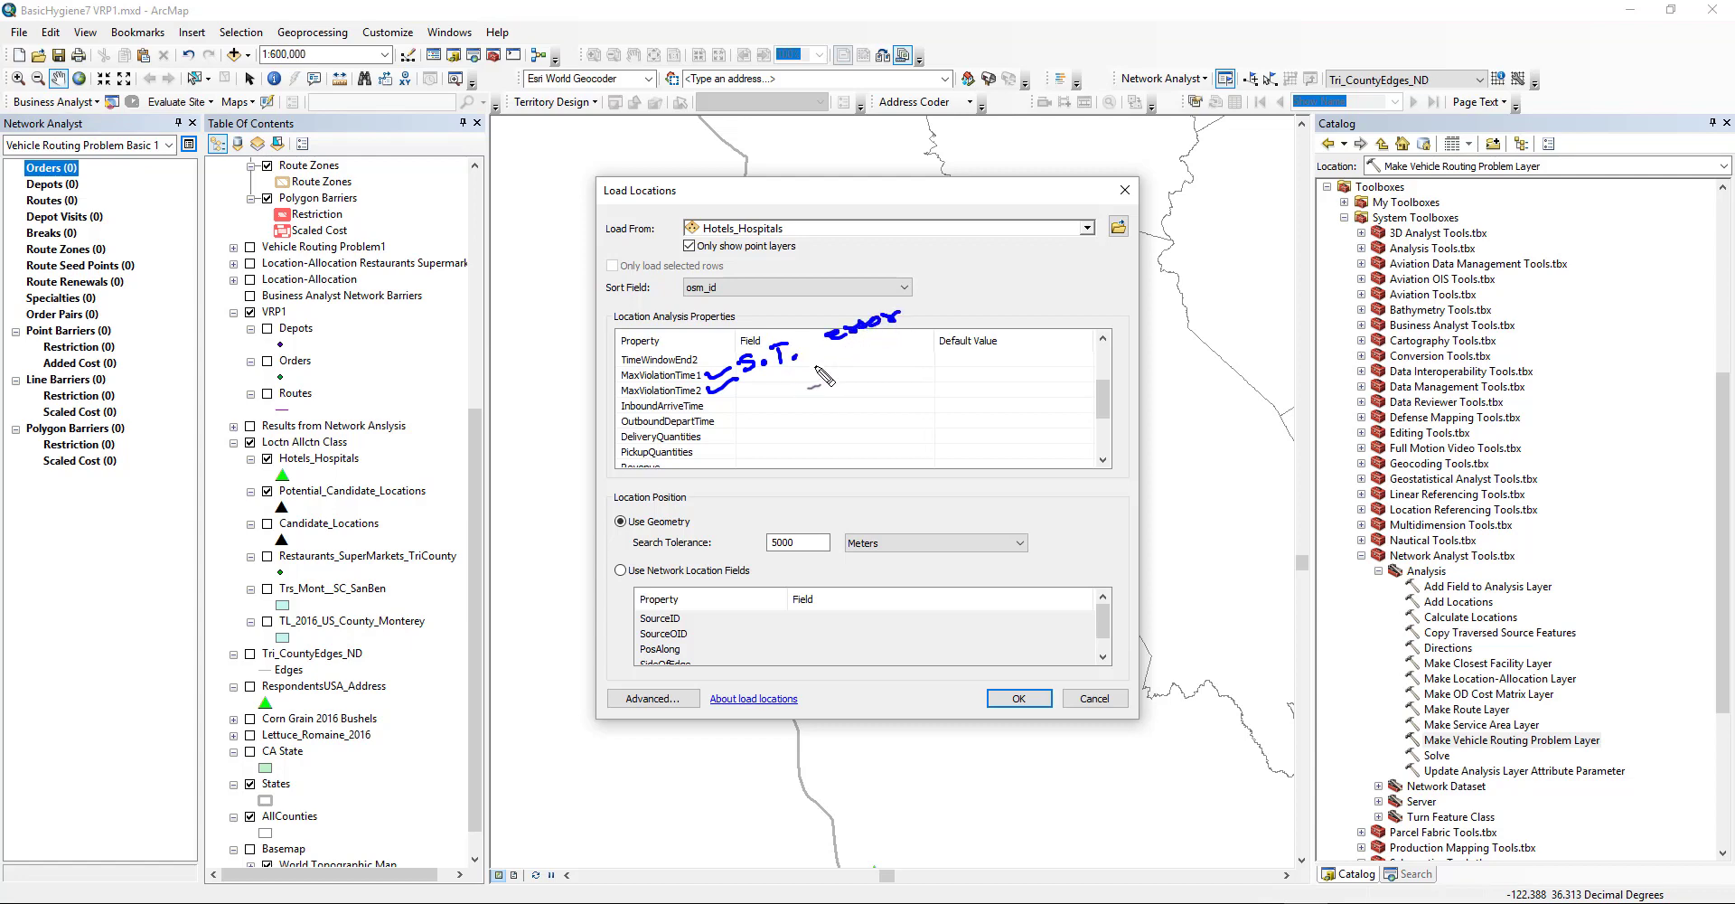
mouse_move(805, 369)
left_mouse_down()
mouse_move(823, 380)
mouse_move(840, 362)
left_mouse_up()
mouse_move(847, 350)
left_mouse_down()
mouse_move(786, 443)
mouse_move(857, 398)
mouse_move(851, 418)
left_mouse_up()
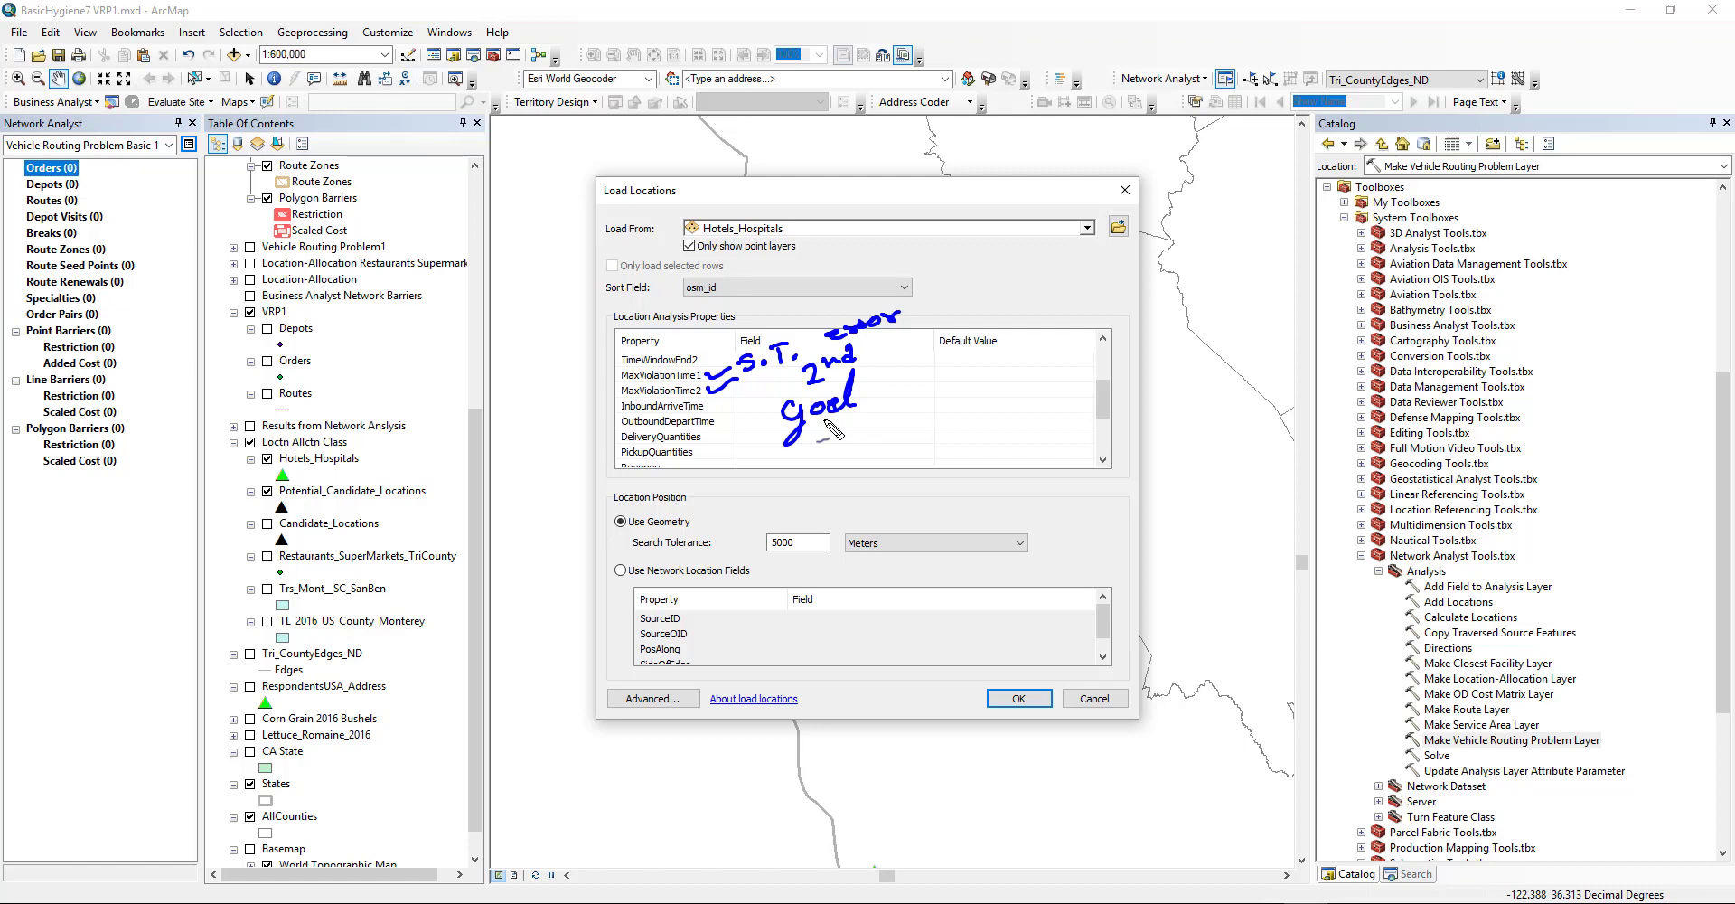
key("Escape")
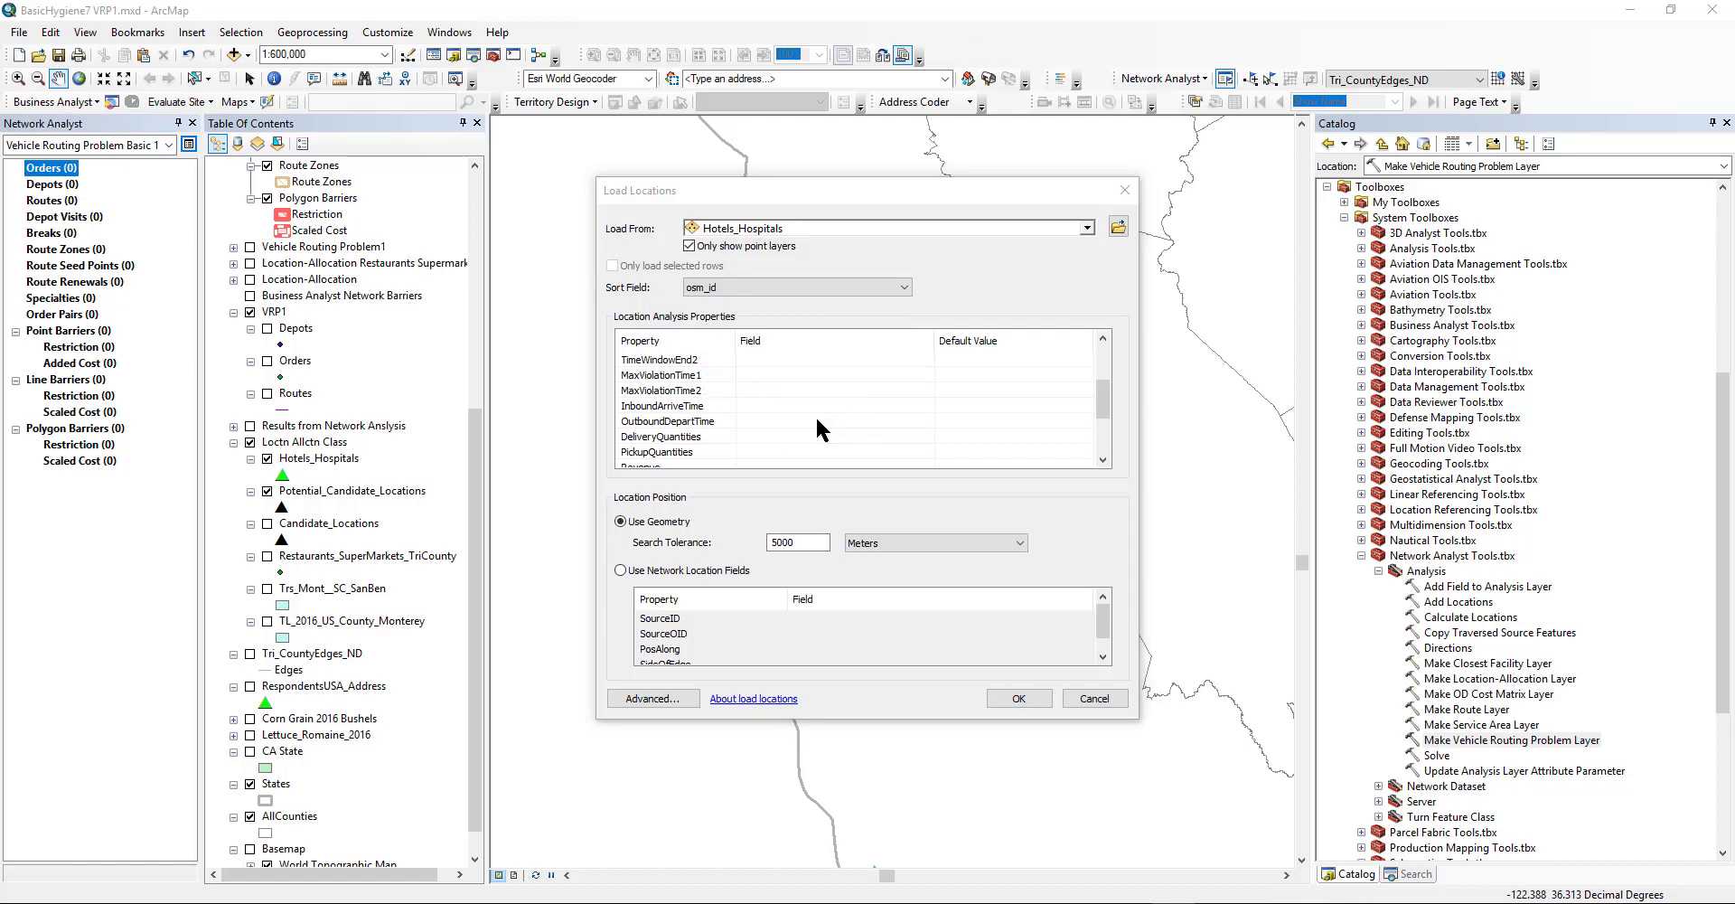
Review the DeliveryQuantities, PickupQuantities and Revenue properties, including the source fields offered for DeliveryQuantities.
left_click(685, 424)
scroll(684, 424, "down", 1)
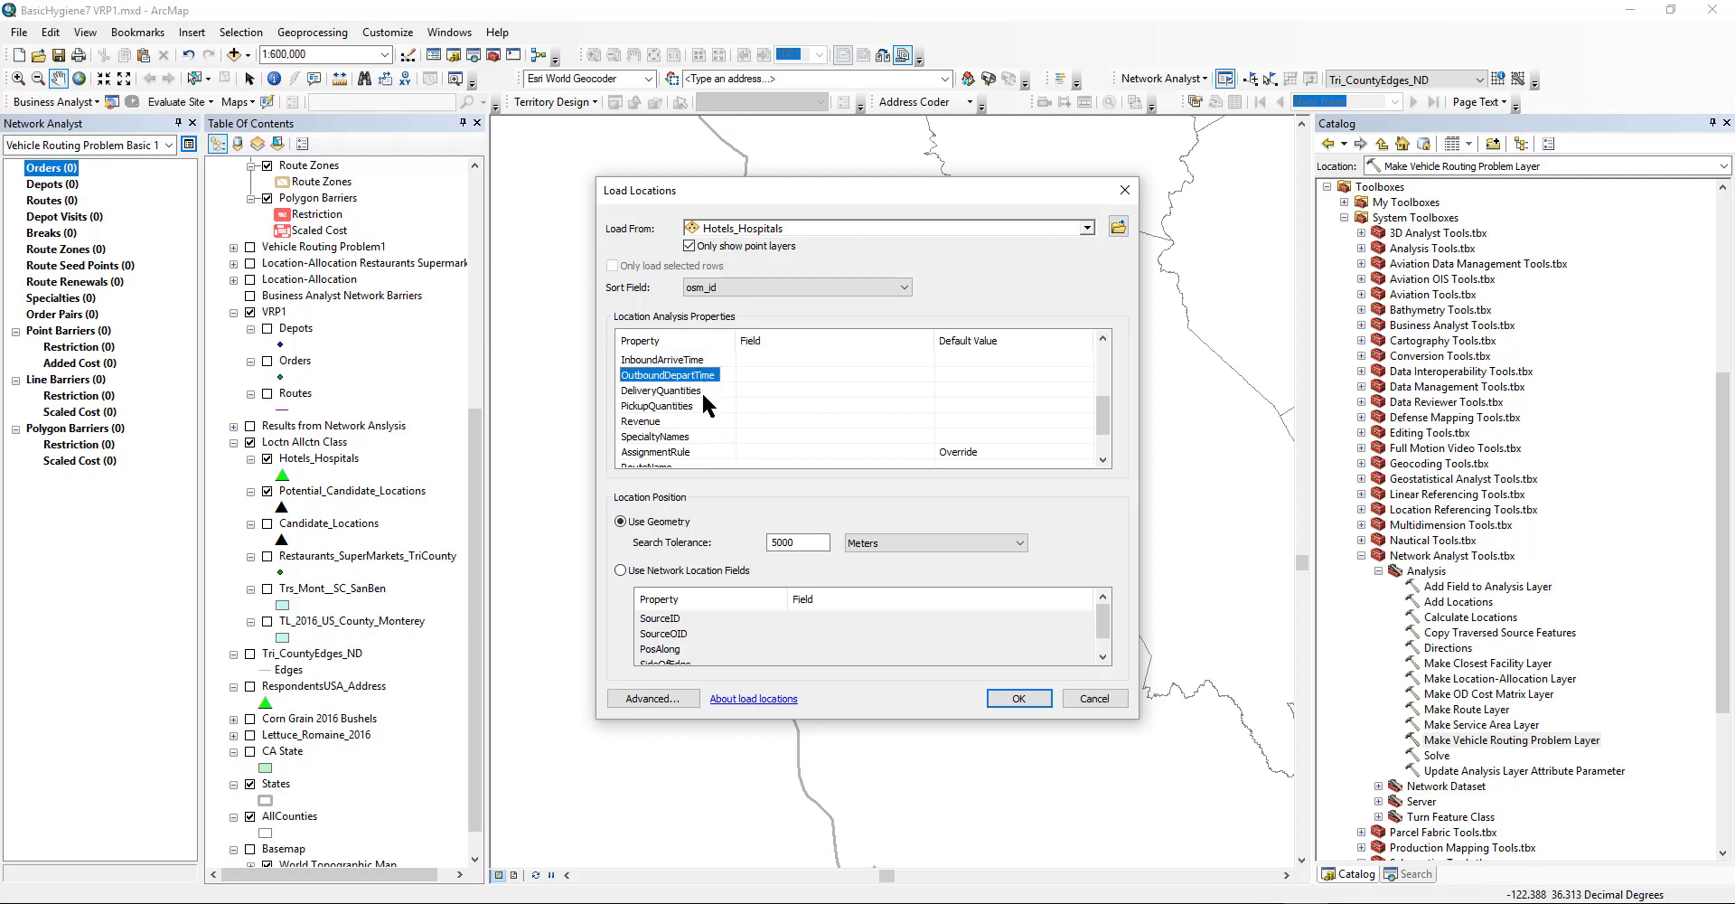
left_click(778, 390)
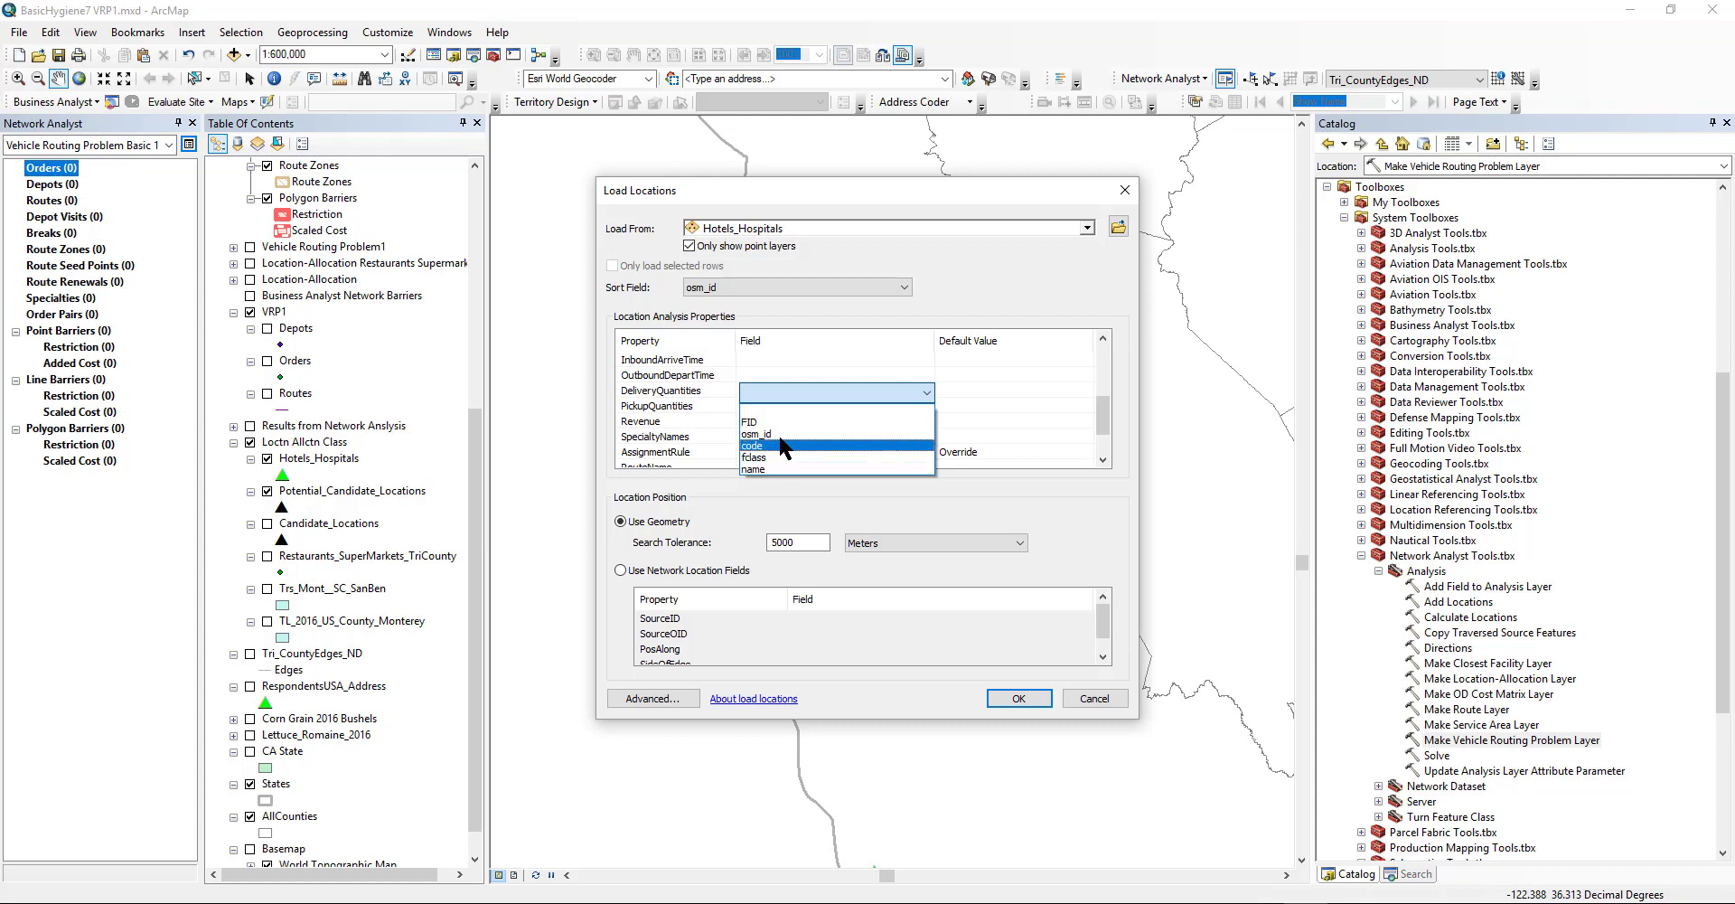
left_click(709, 397)
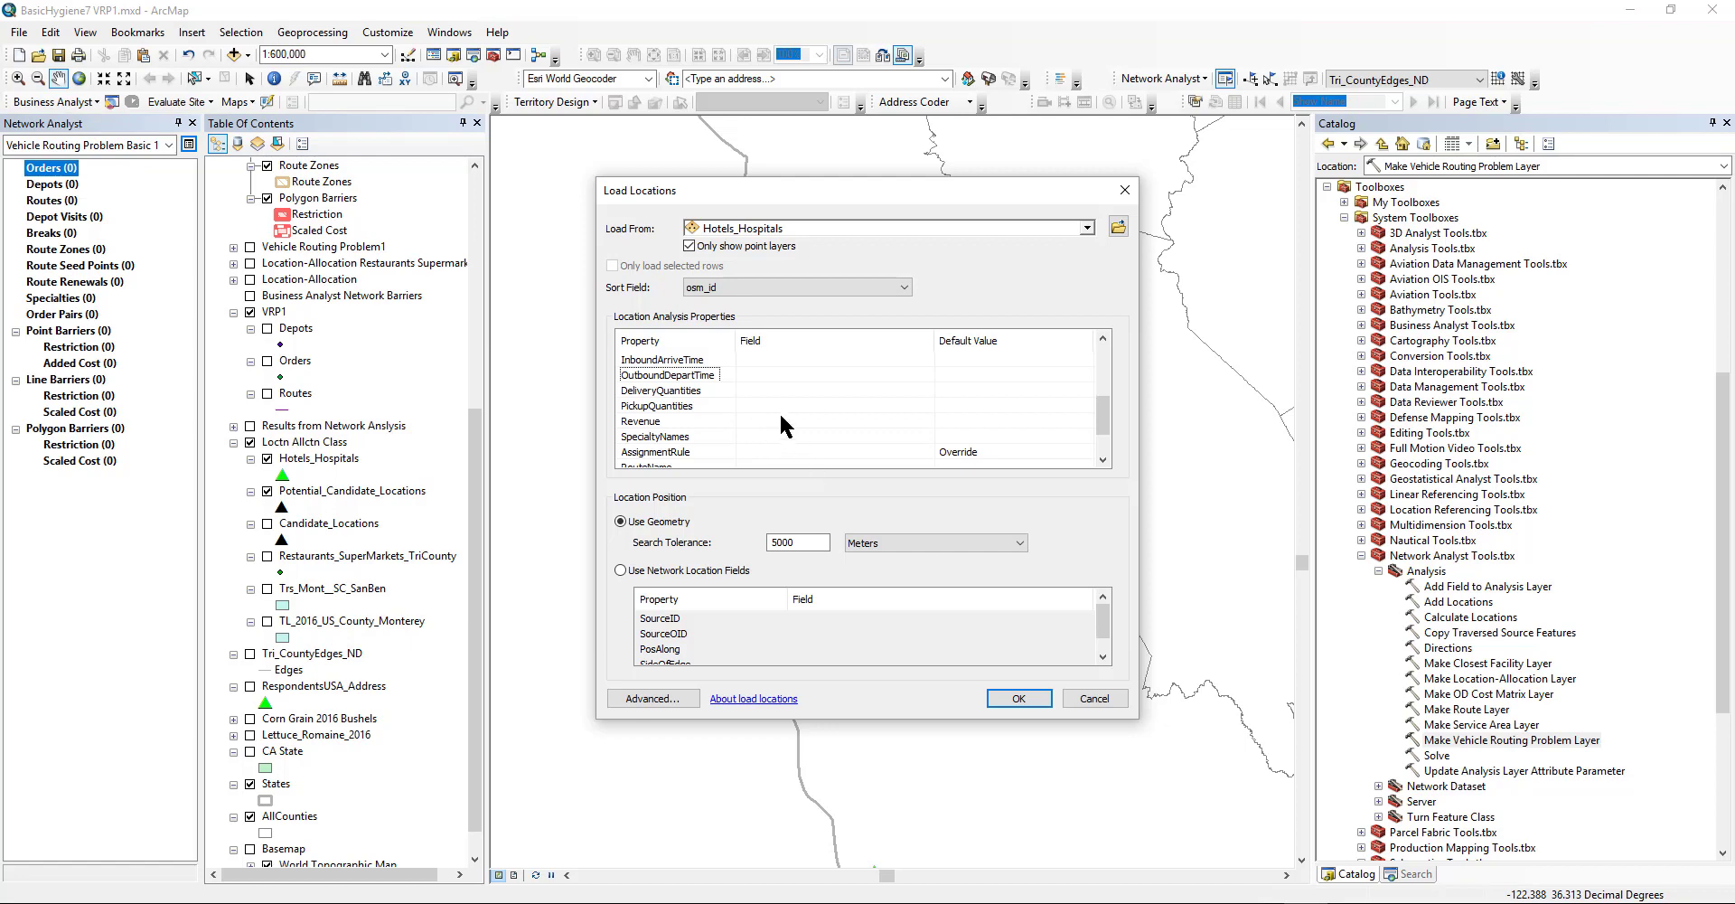
scroll(779, 411, "down", 1)
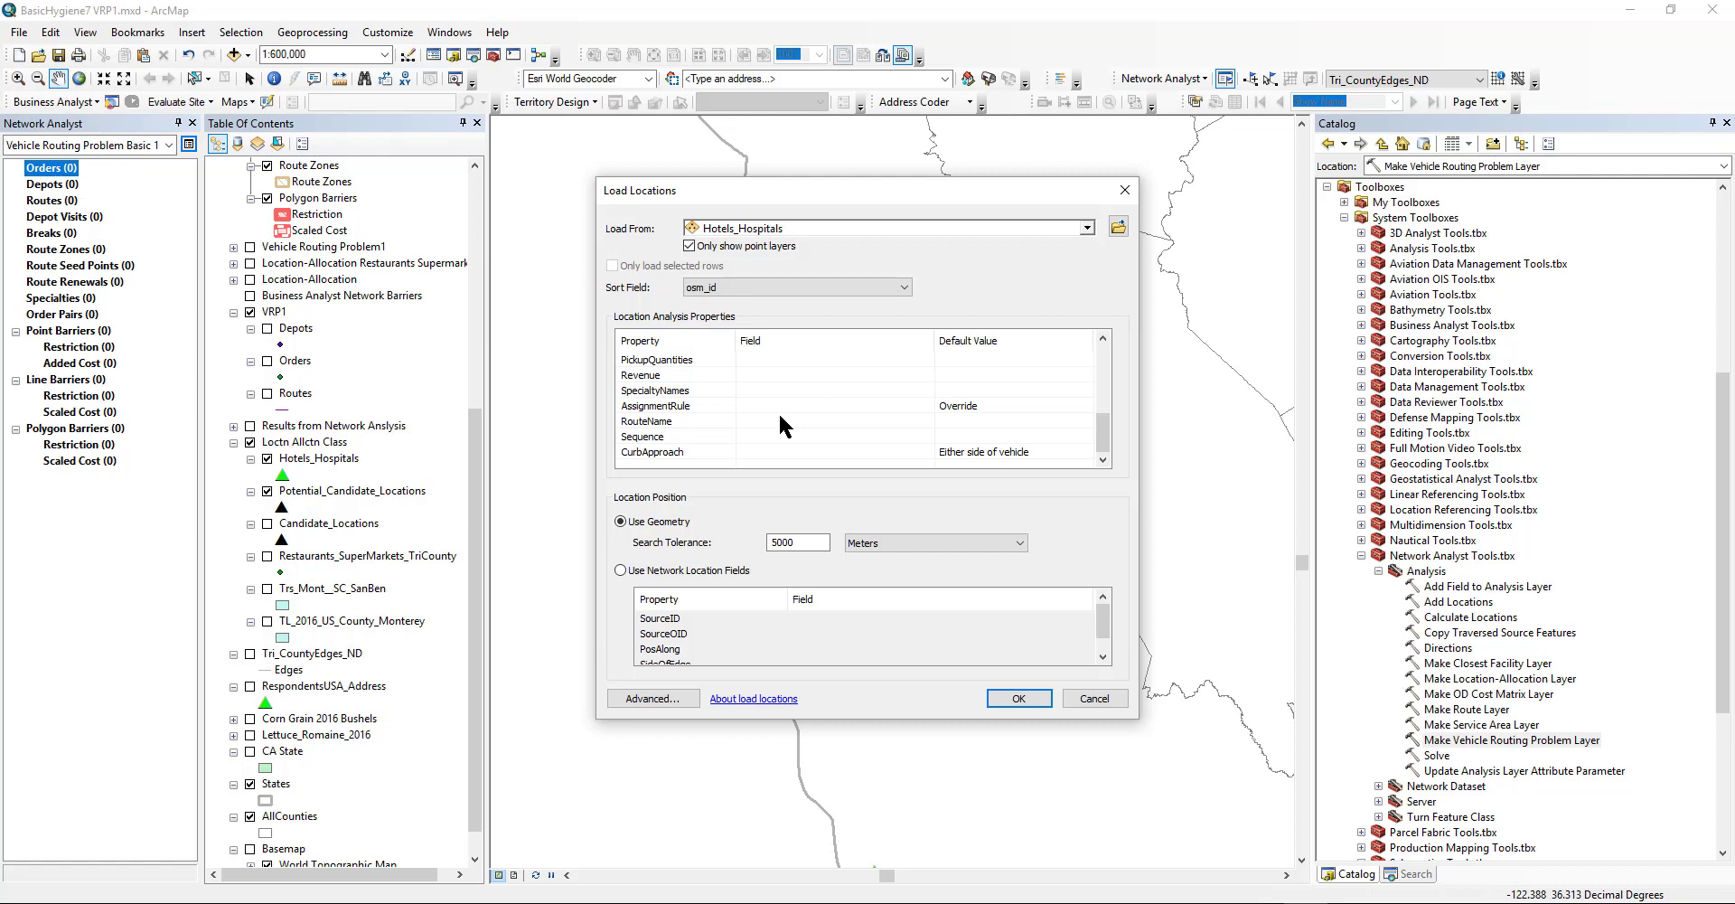
scroll(780, 415, "up", 1)
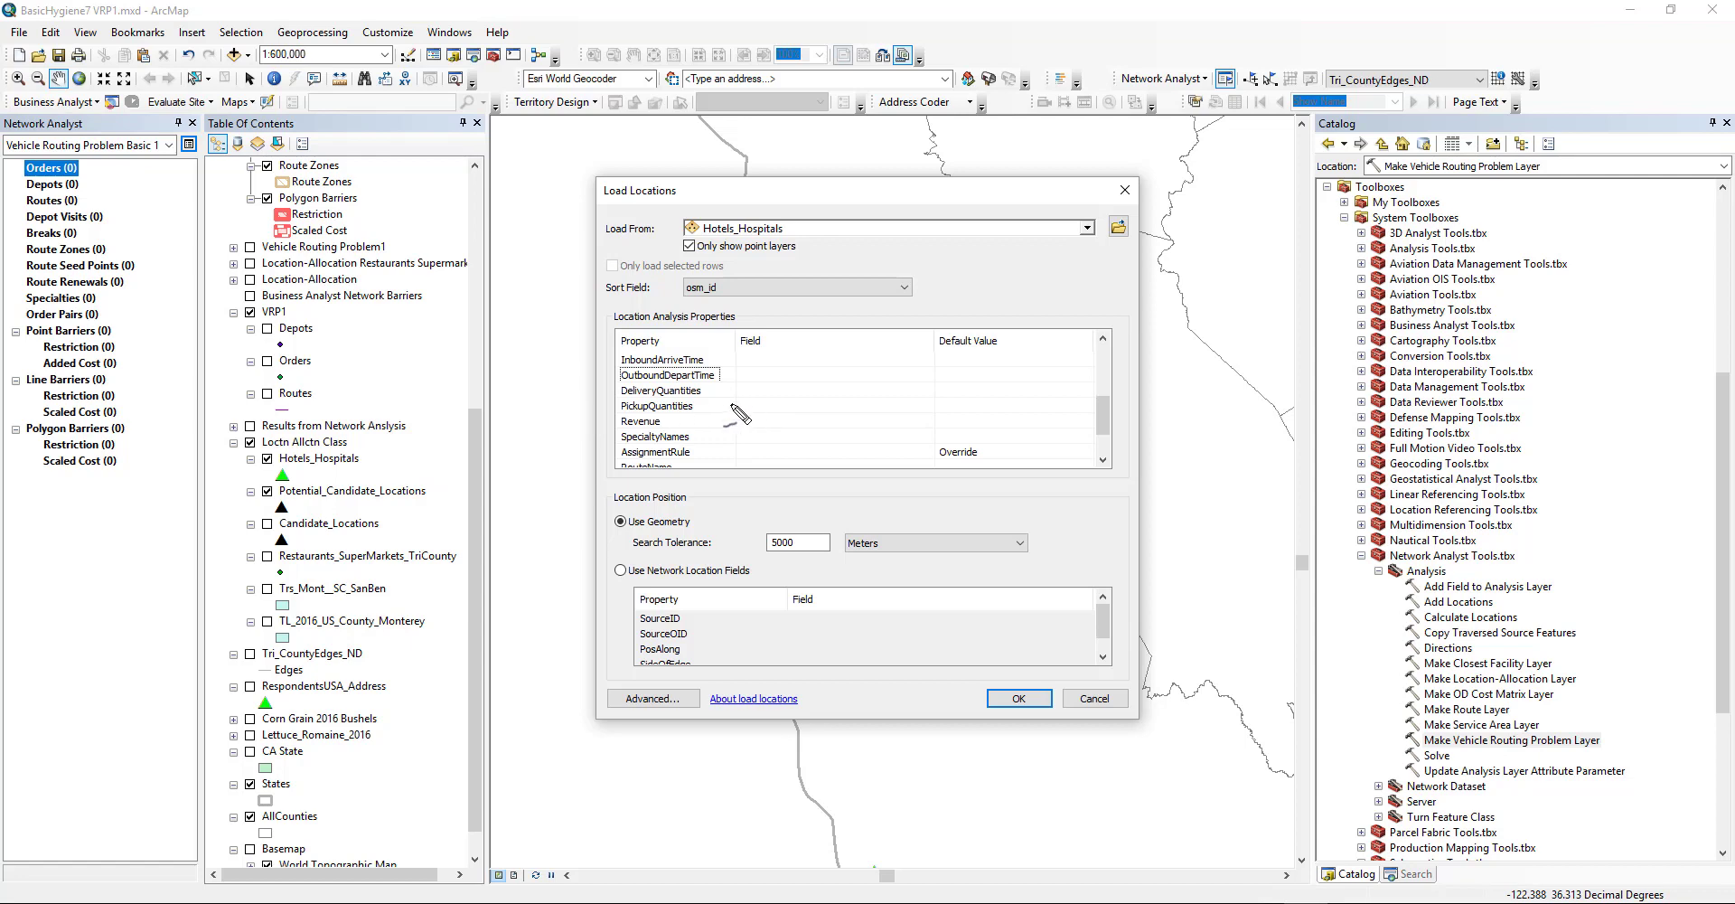
left_click_drag(736, 425, 763, 404)
left_click_drag(713, 390, 758, 385)
left_click_drag(777, 382, 778, 399)
left_click_drag(767, 392, 793, 387)
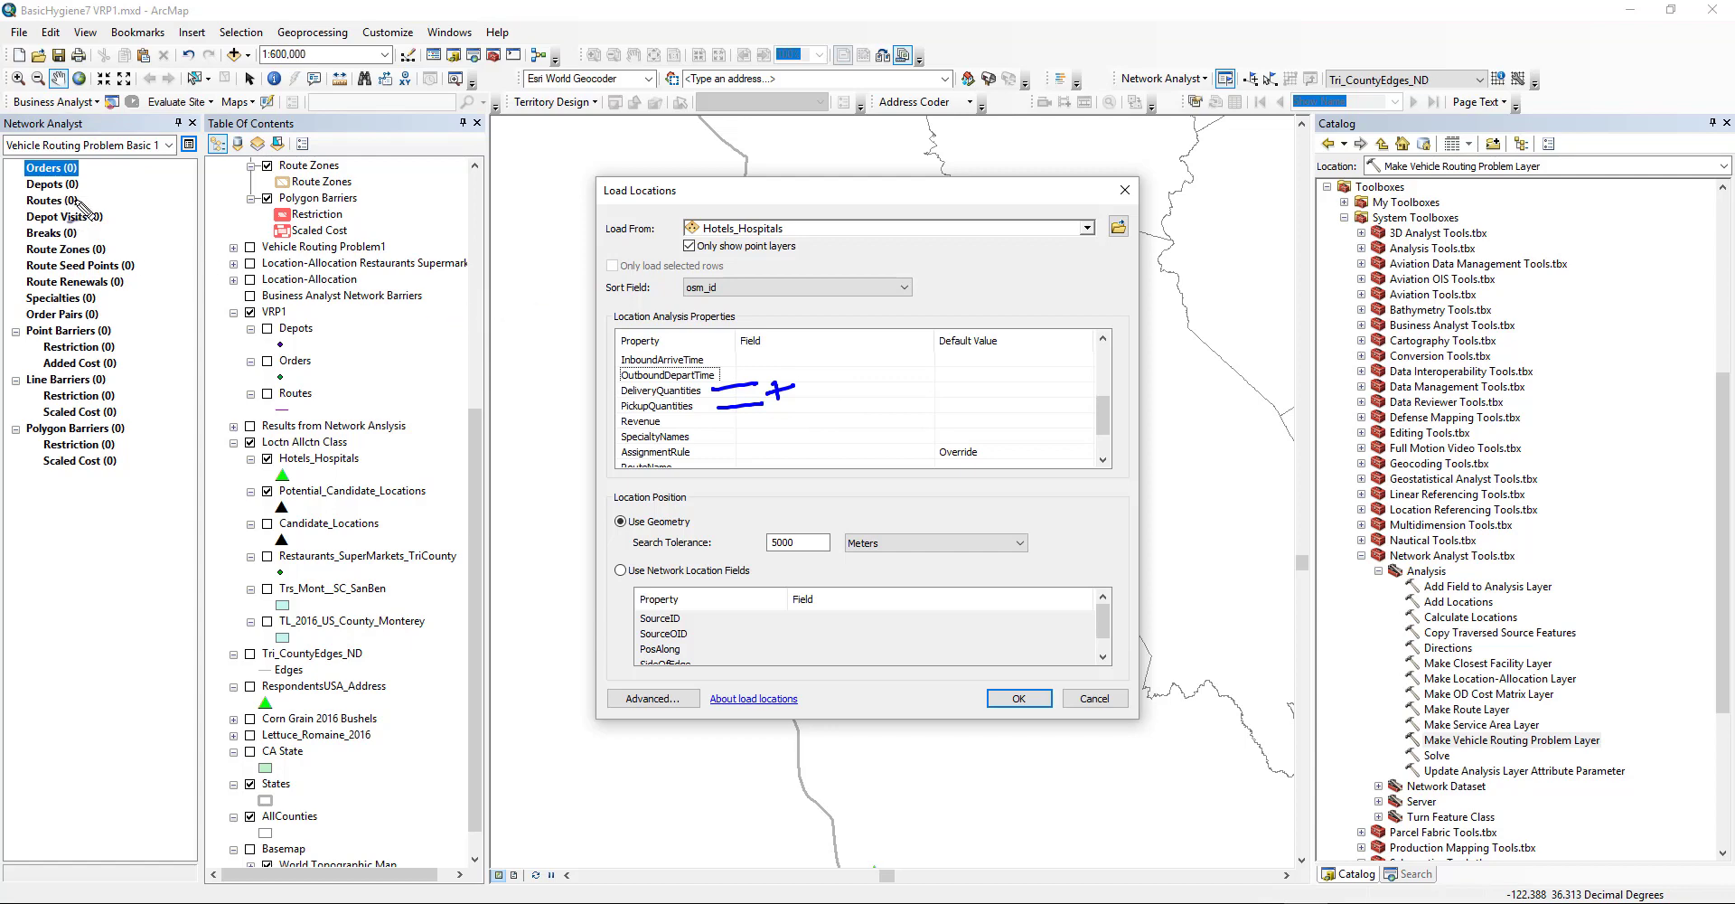
left_click_drag(84, 201, 116, 187)
mouse_move(689, 421)
left_mouse_down()
mouse_move(734, 421)
mouse_move(722, 427)
left_mouse_up()
key("Escape")
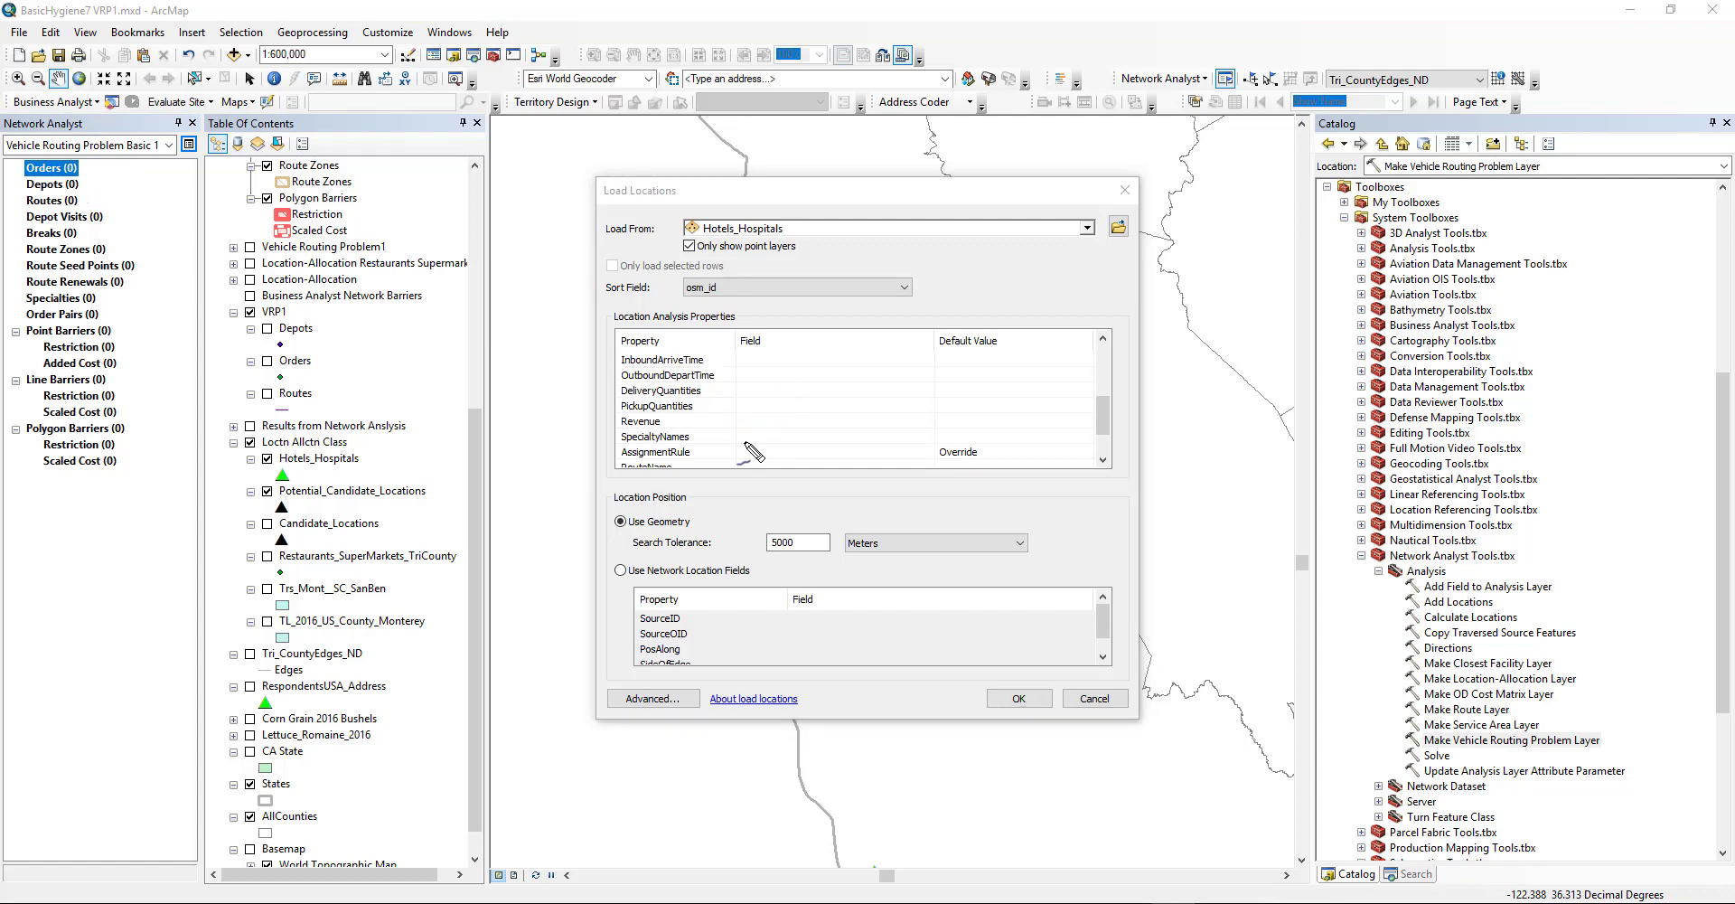
Review the RouteName and Sequence properties, checking which source fields are offered for RouteName.
left_click(1106, 452)
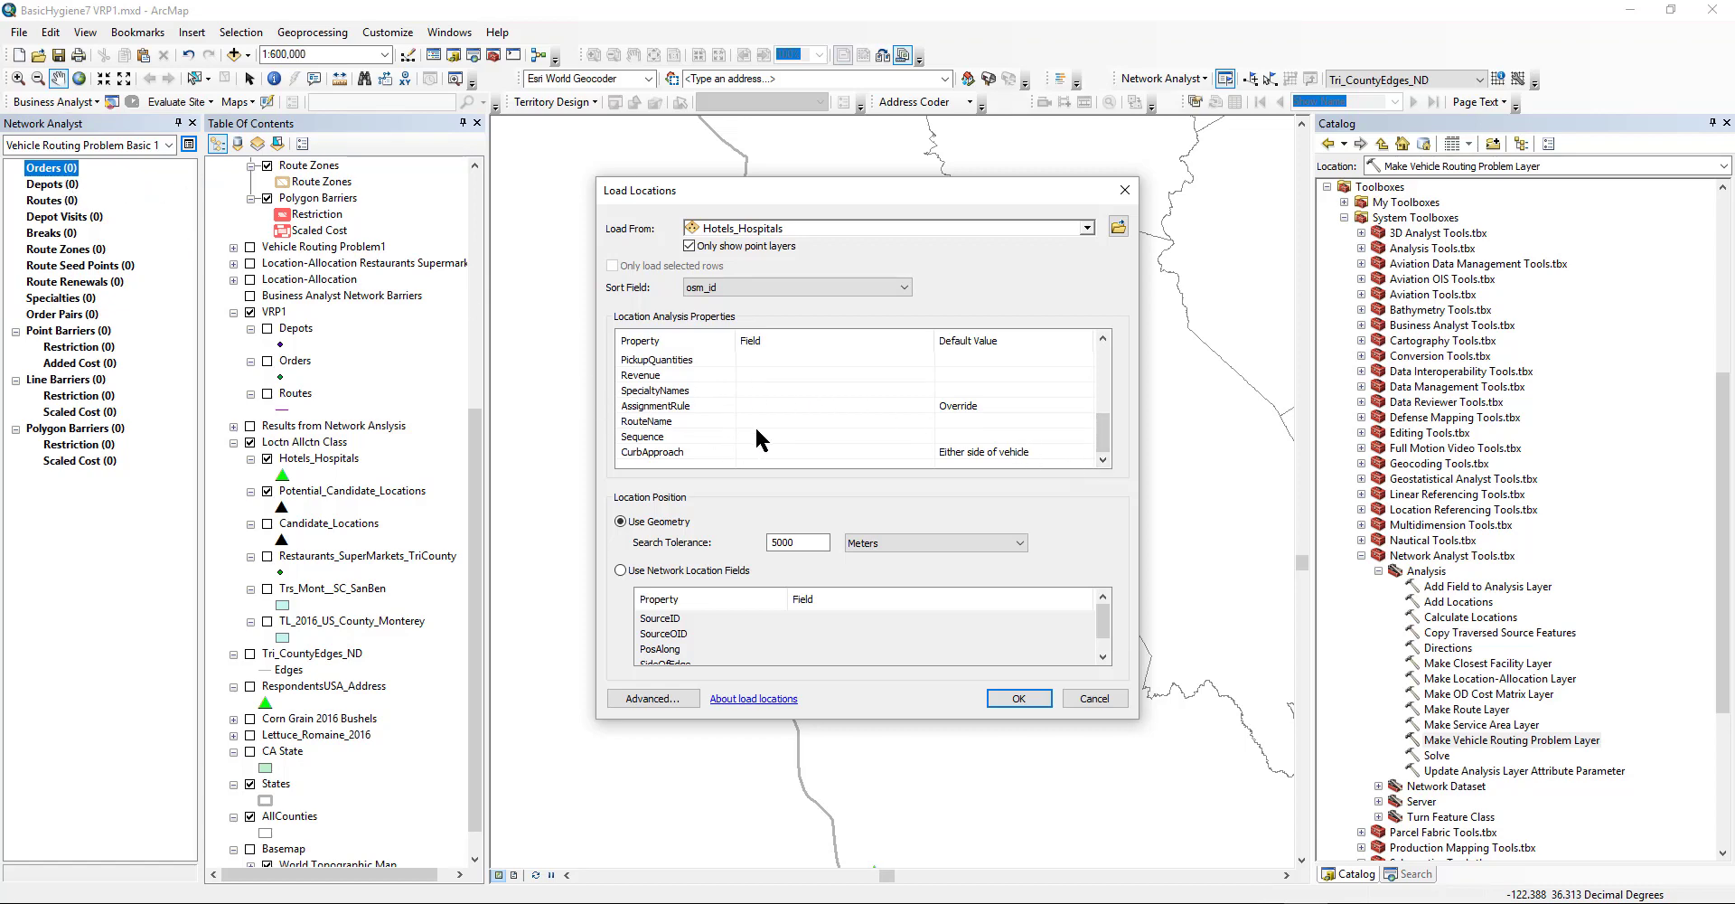
left_click(778, 418)
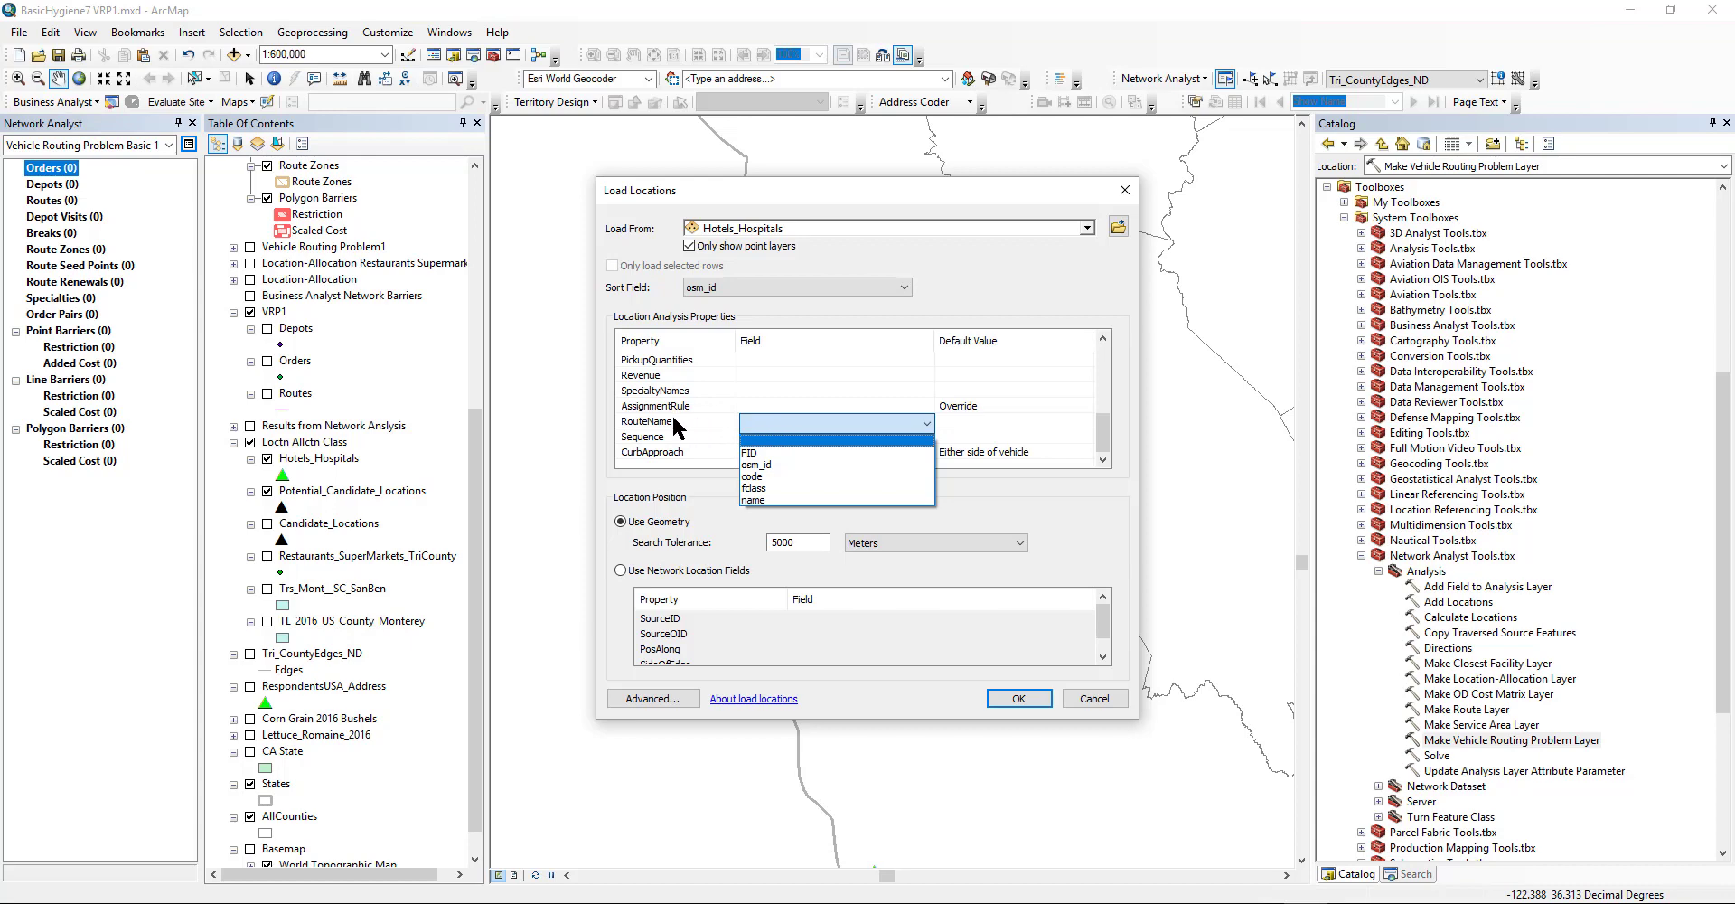
left_click(721, 423)
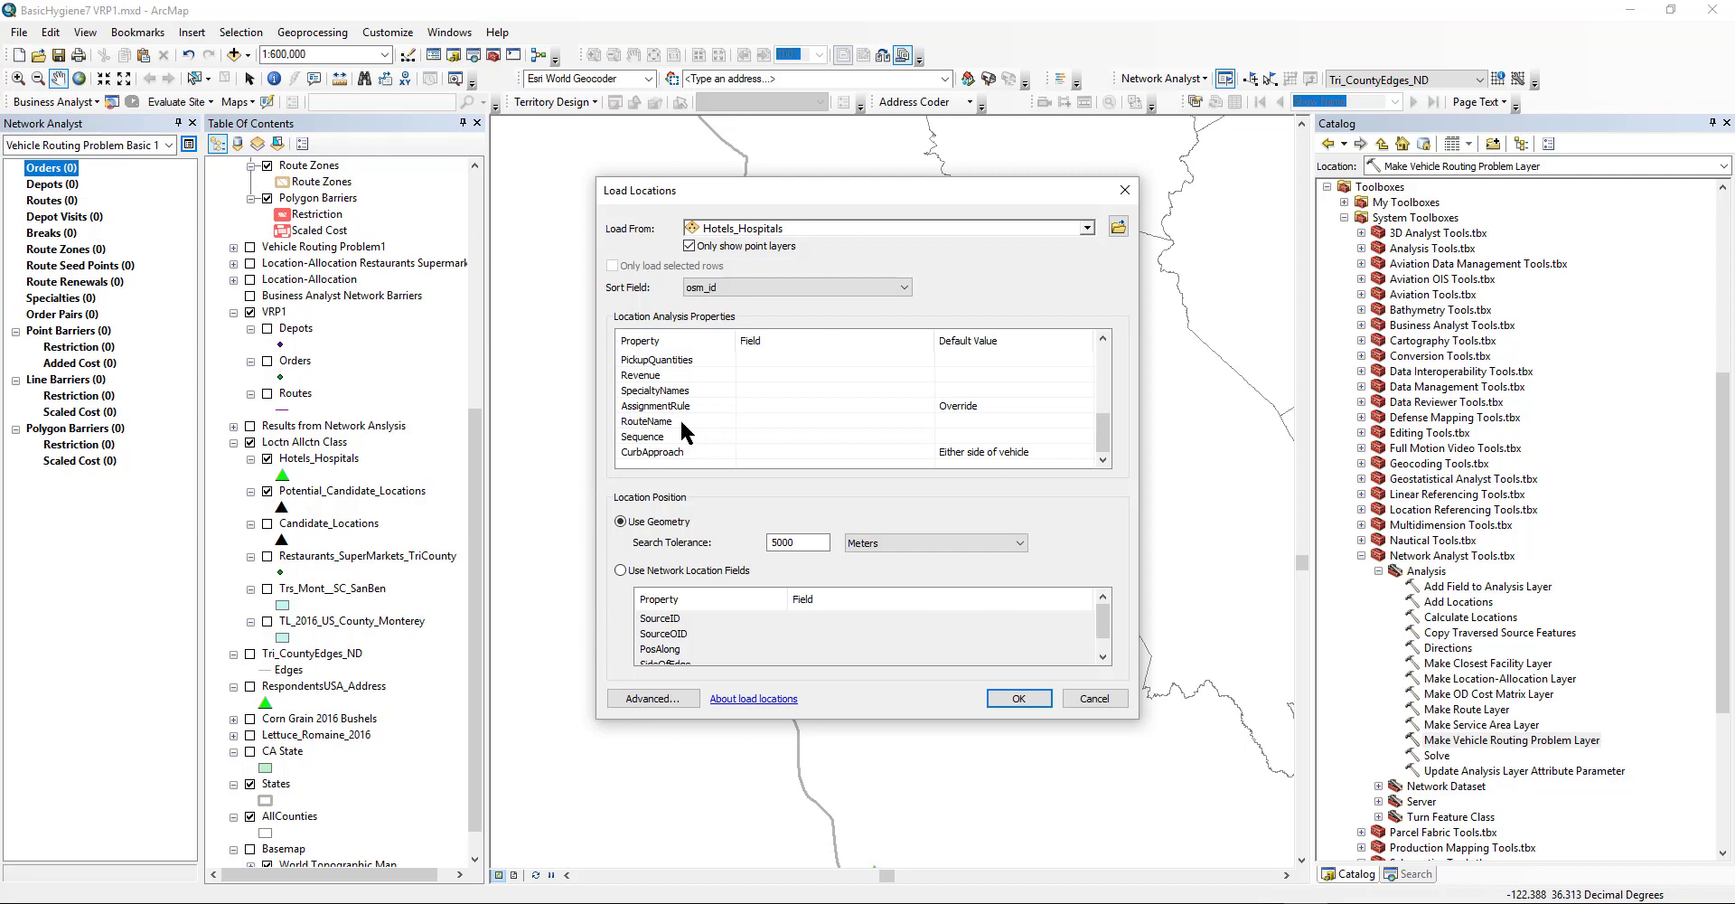
left_click_drag(677, 423, 714, 416)
mouse_move(805, 424)
left_mouse_down()
mouse_move(868, 414)
mouse_move(940, 441)
left_mouse_up()
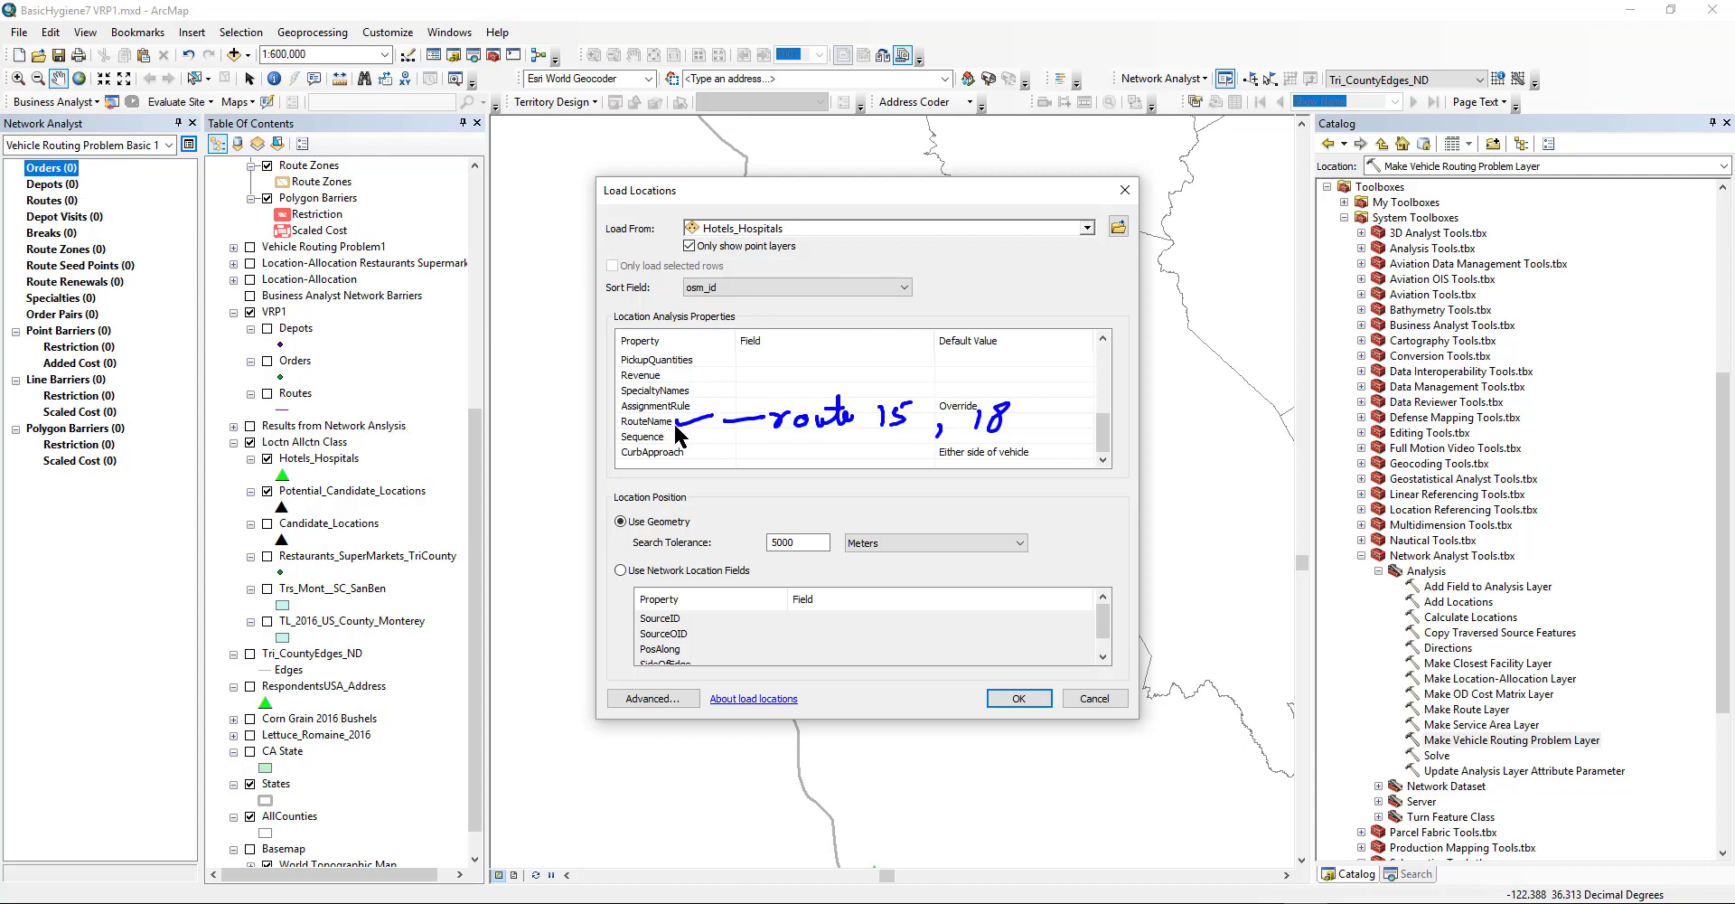
mouse_move(676, 423)
left_mouse_down()
mouse_move(779, 412)
mouse_move(821, 384)
mouse_move(831, 417)
mouse_move(920, 398)
mouse_move(974, 358)
mouse_move(994, 398)
mouse_move(1021, 384)
mouse_move(1025, 408)
left_mouse_up()
left_click(858, 383)
left_click(1056, 379)
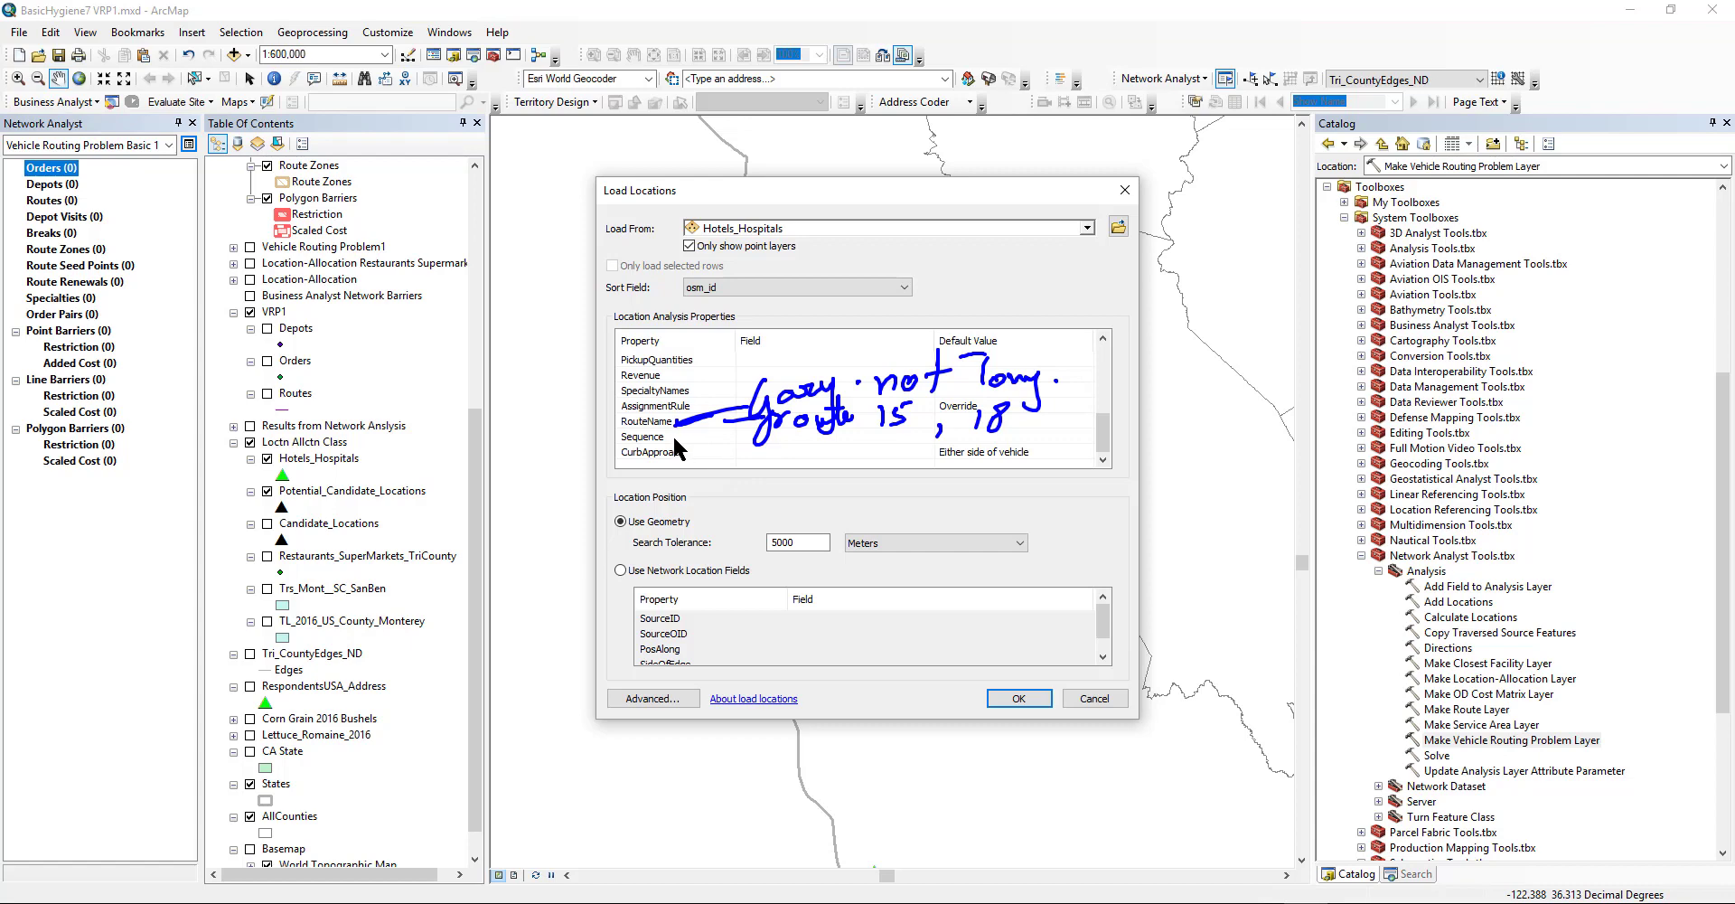
mouse_move(674, 438)
left_mouse_down()
mouse_move(715, 440)
mouse_move(701, 456)
left_mouse_up()
key("Escape")
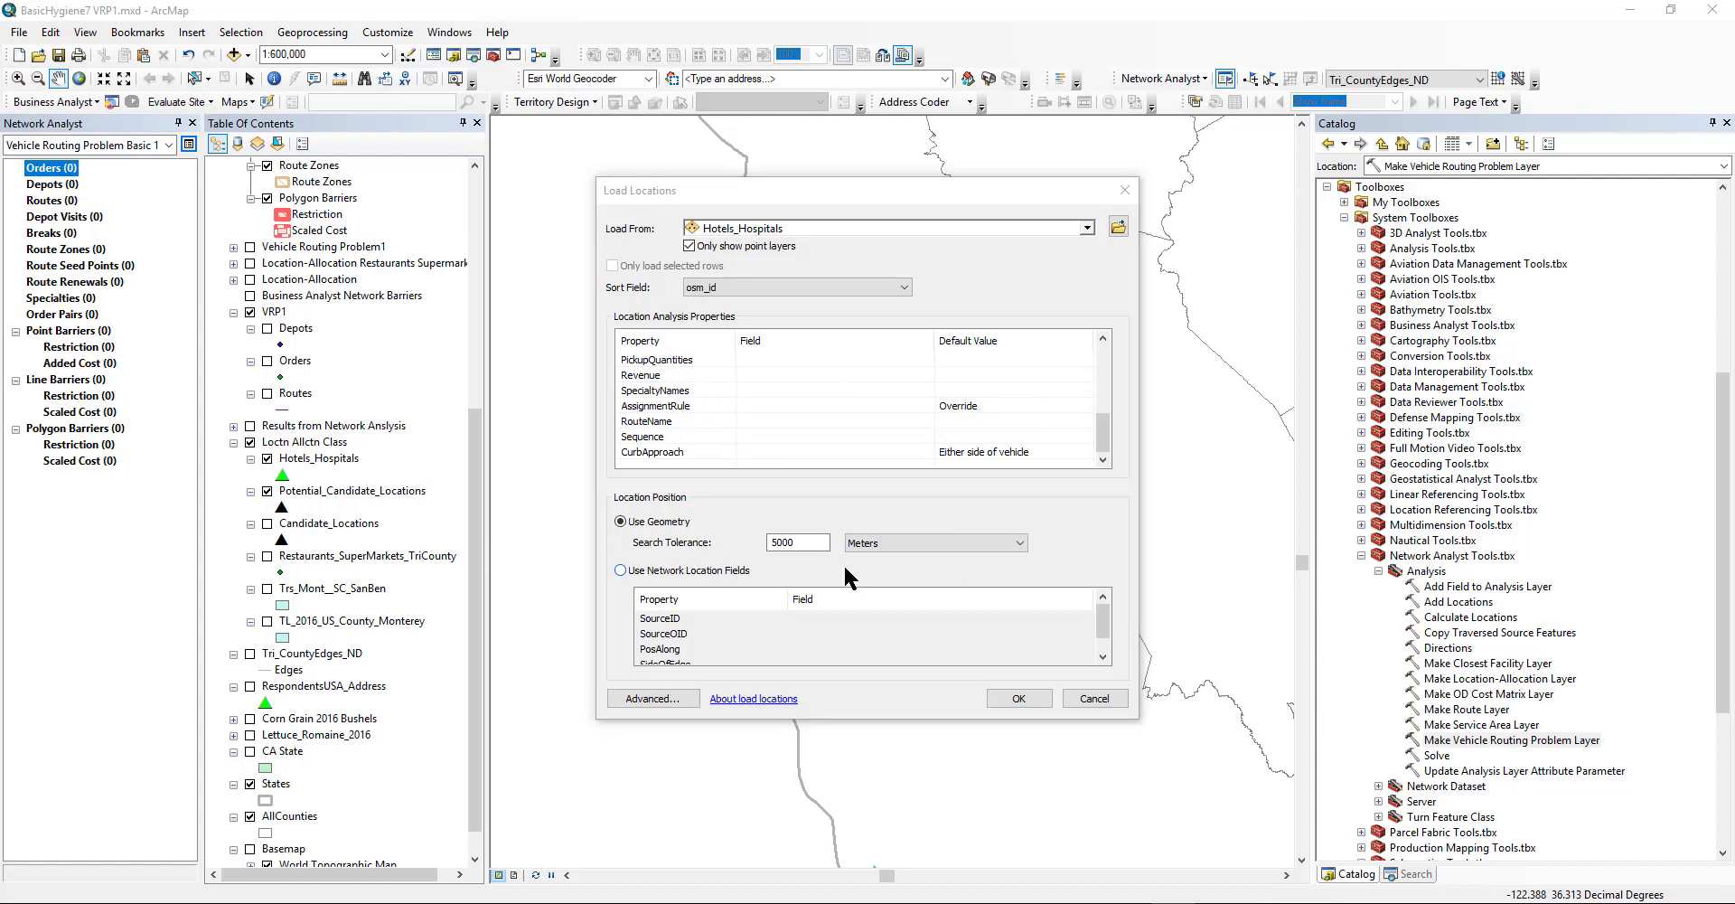
Set the search tolerance for locating the orders to 5 miles.
double_click(798, 546)
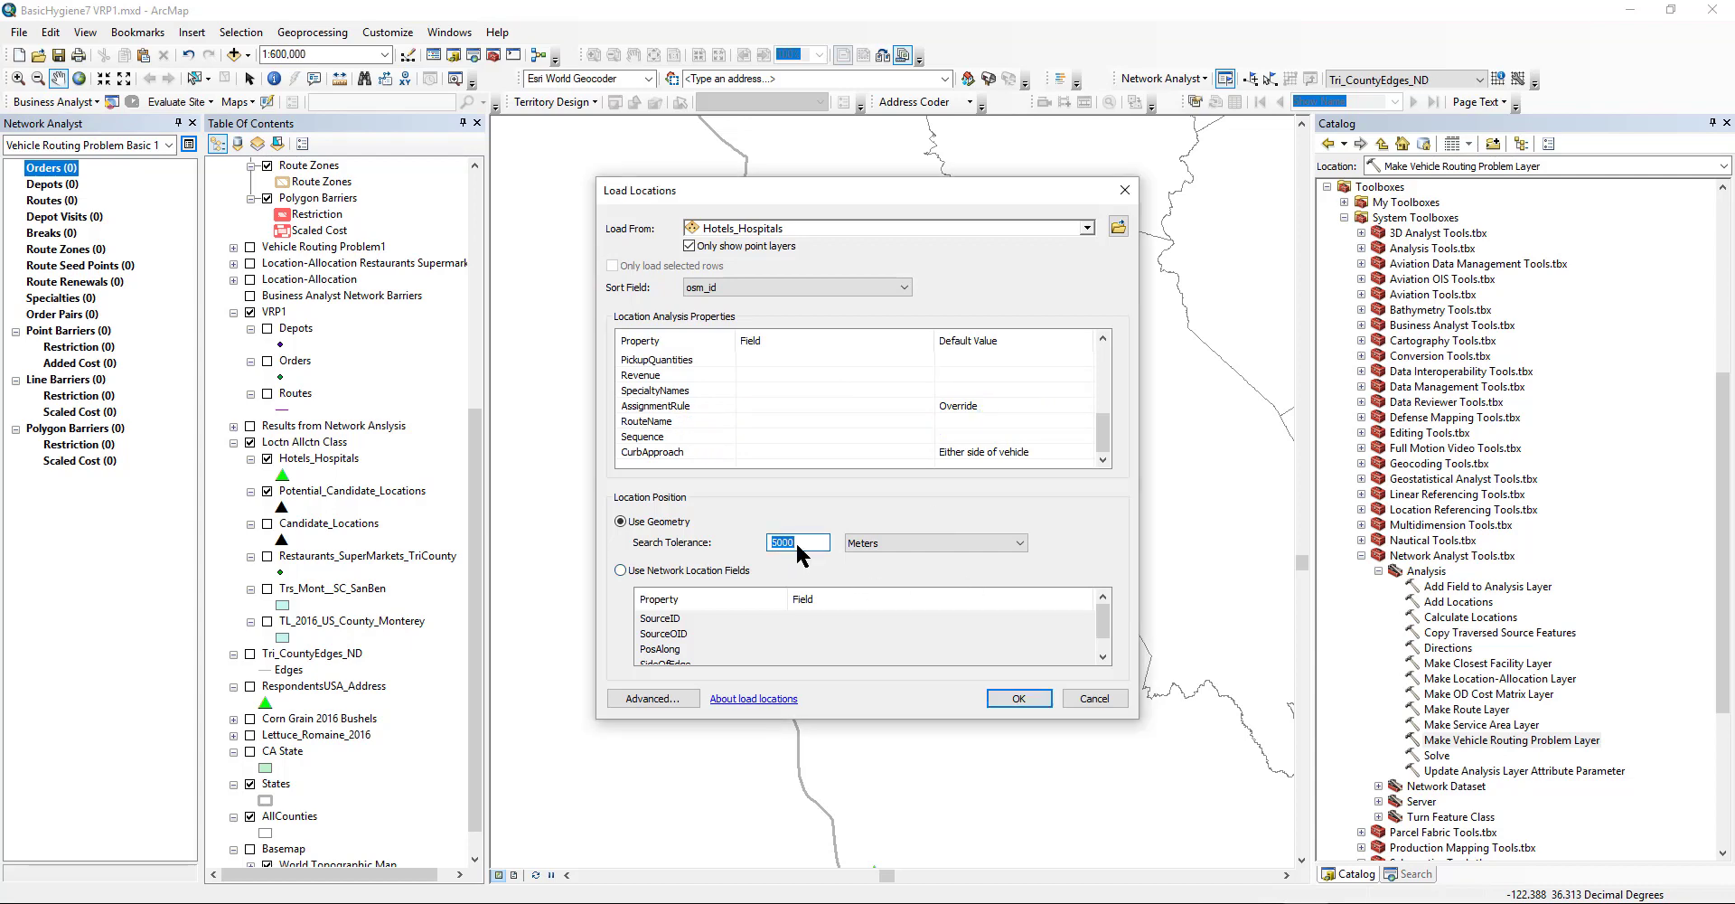
type("5")
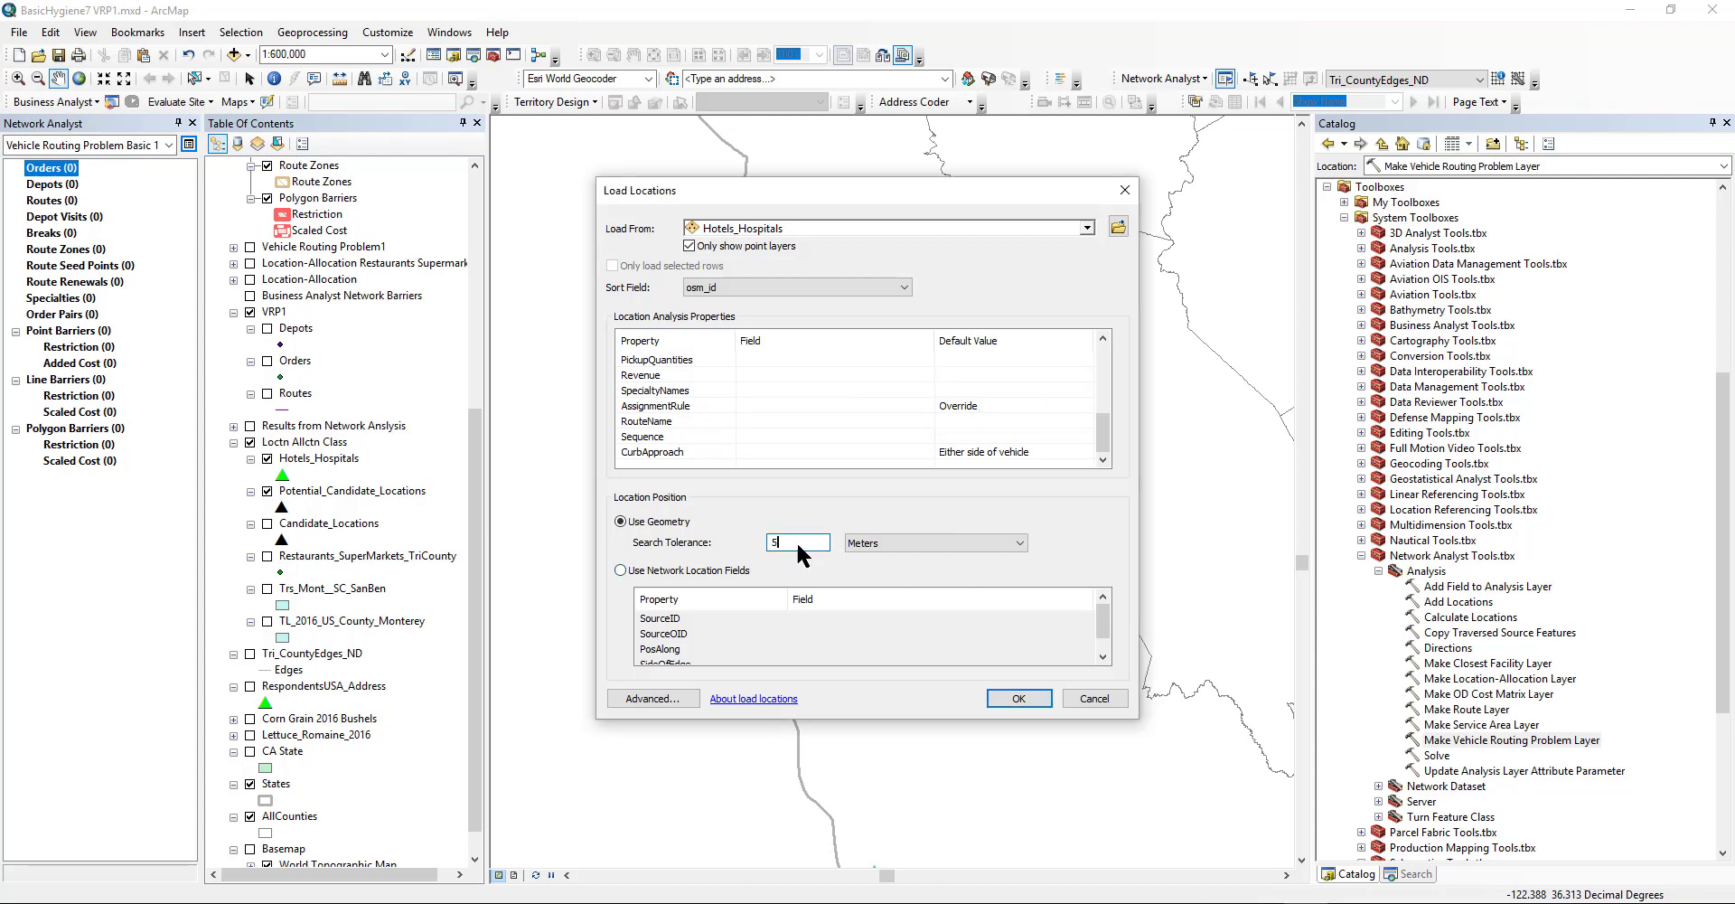
left_click(903, 546)
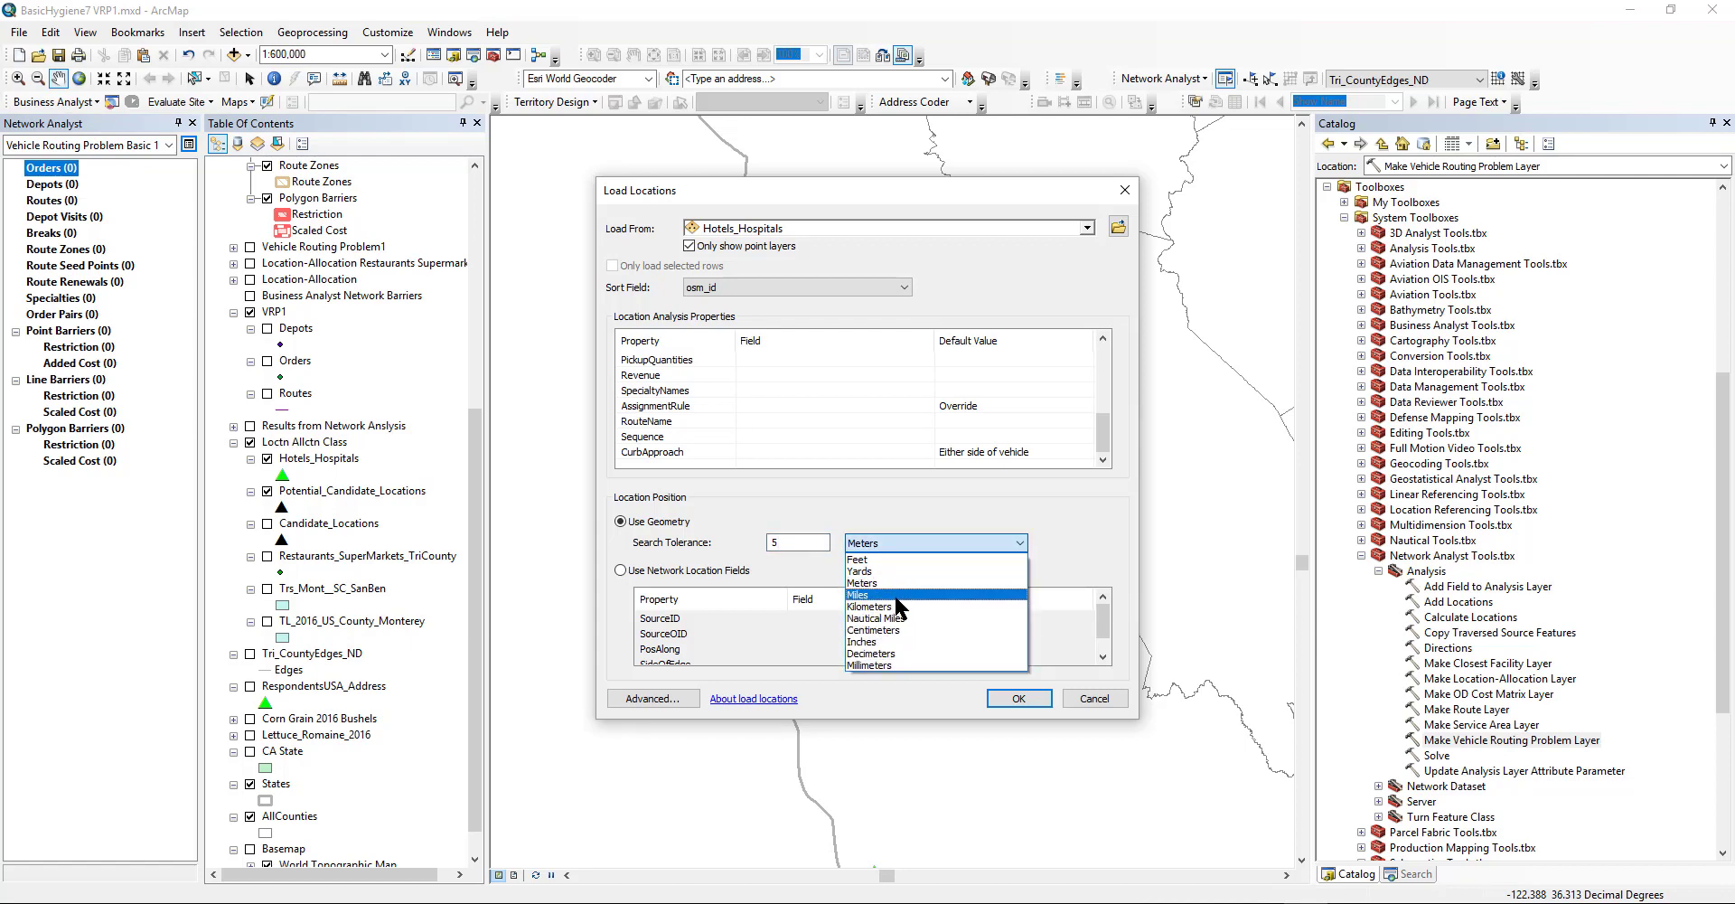
left_click(896, 594)
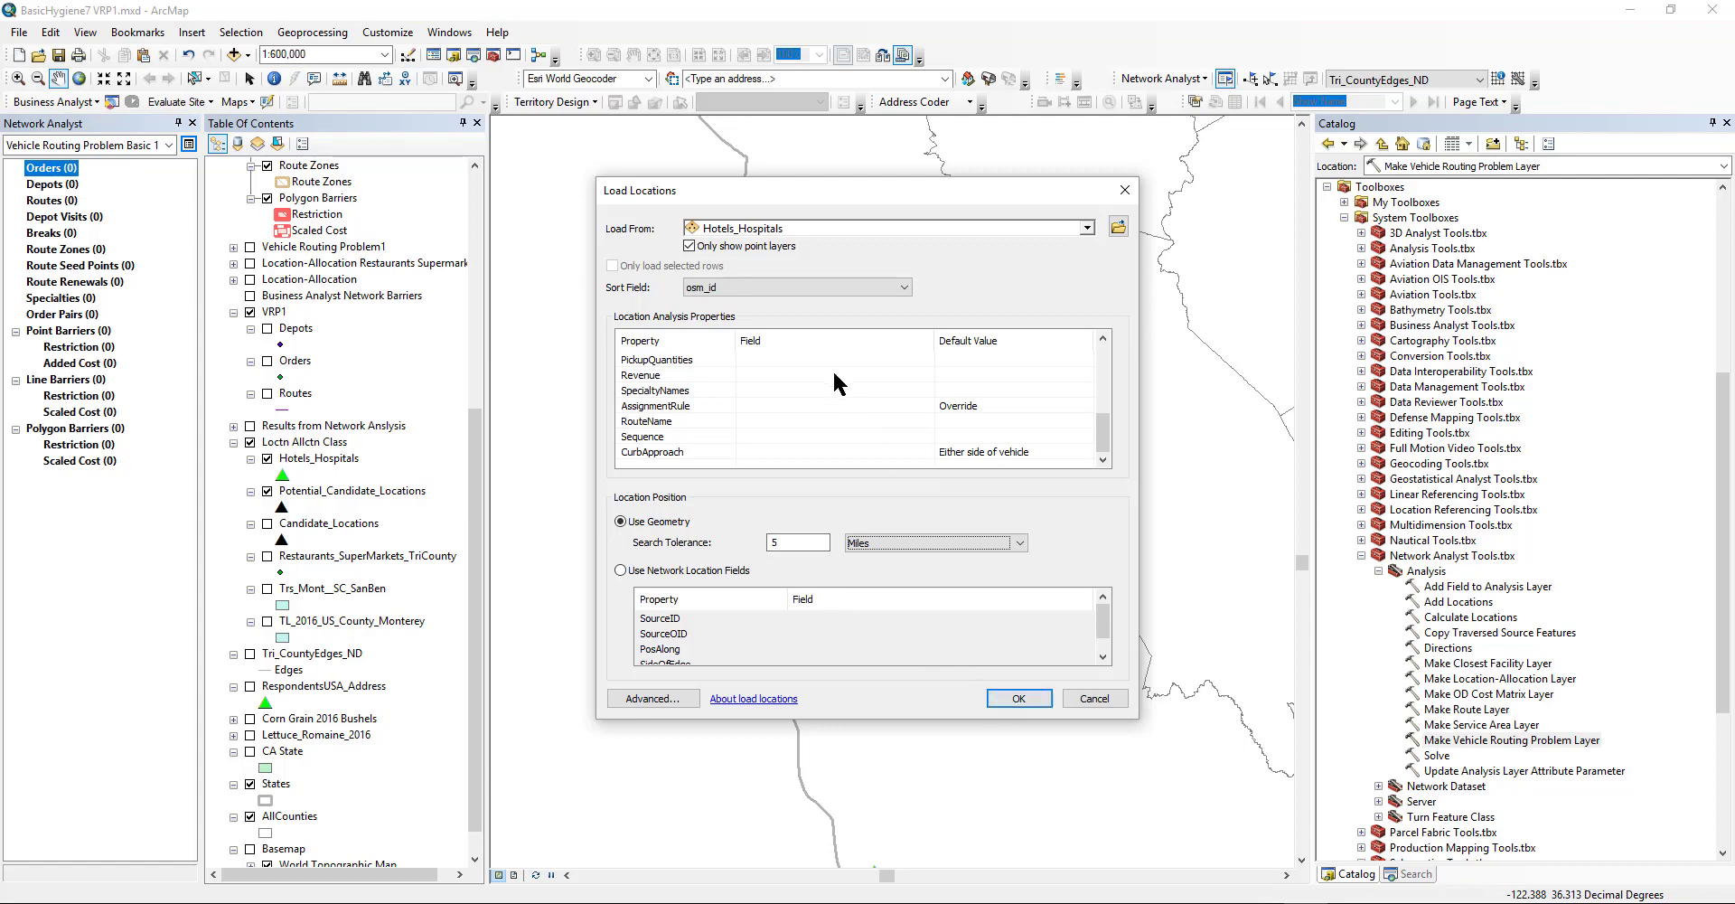
Map the orders' Description property to the name field and look over the remaining location analysis properties.
scroll(822, 352, "up", 5)
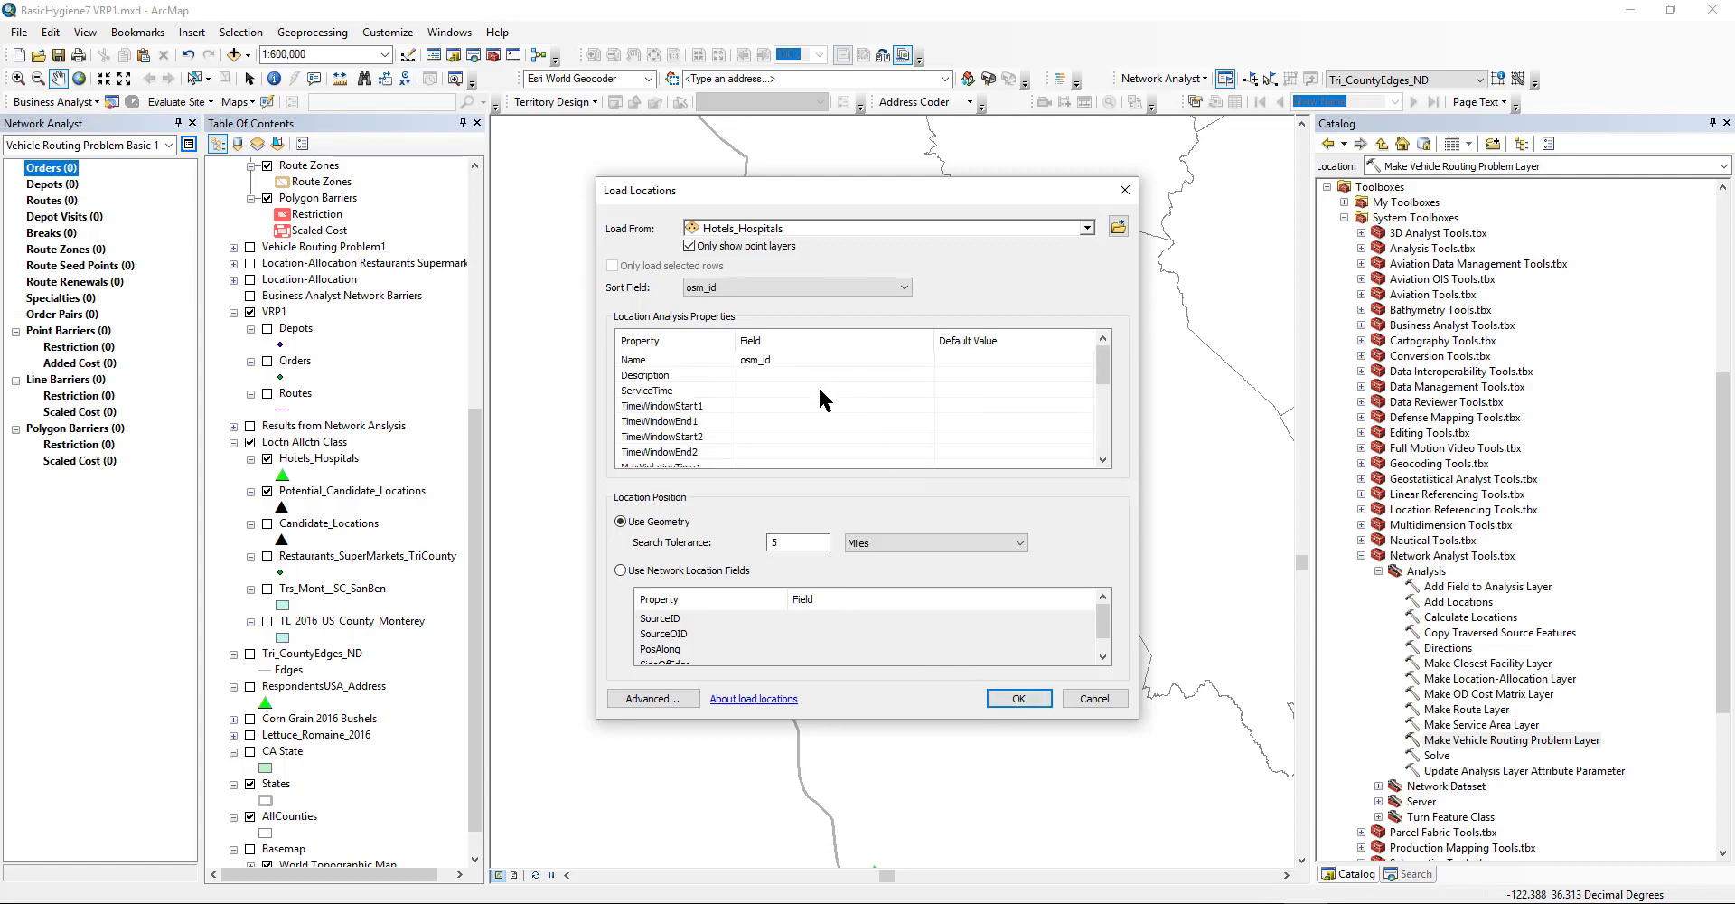
left_click(810, 380)
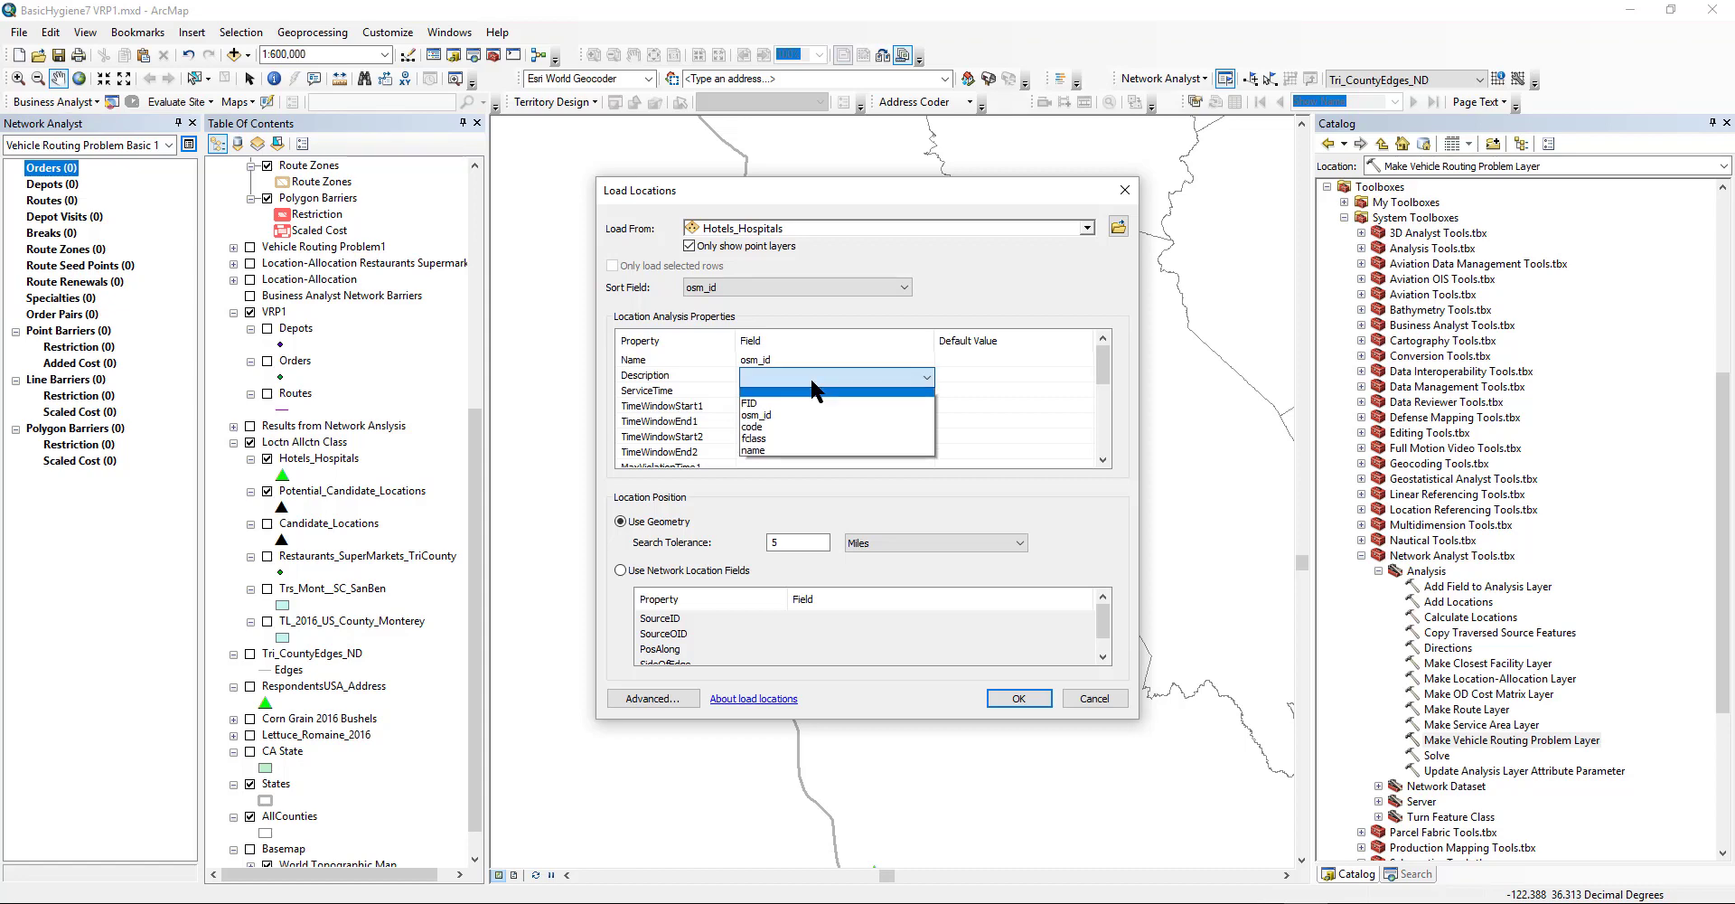
left_click(780, 455)
scroll(777, 387, "down", 2)
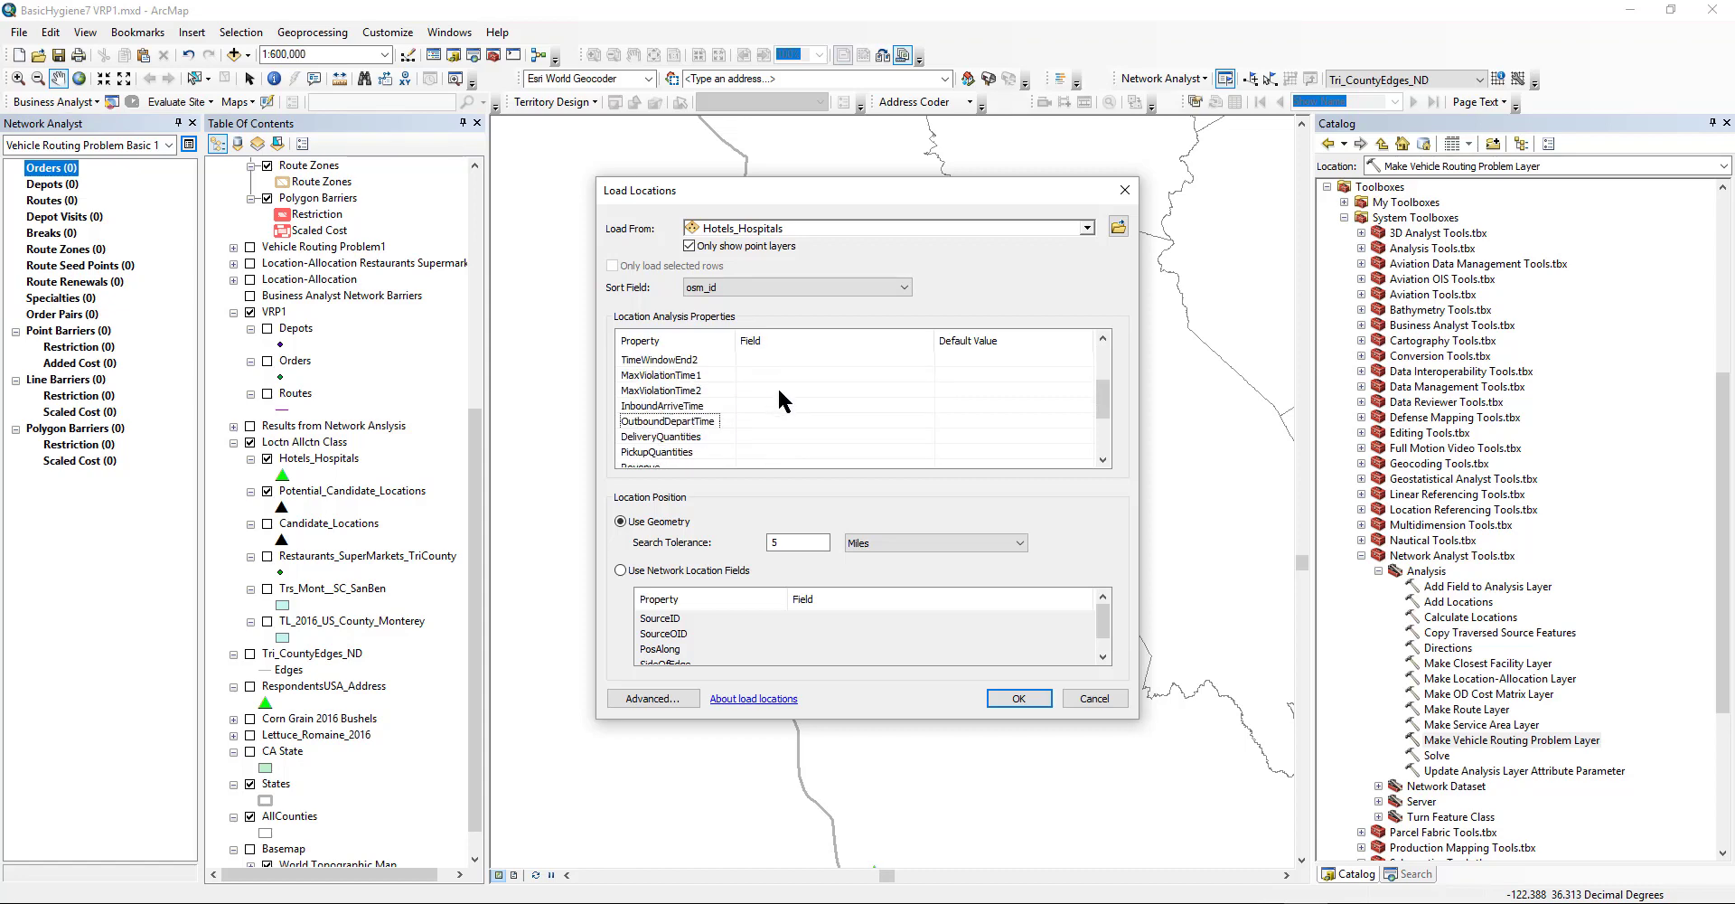
scroll(778, 394, "down", 2)
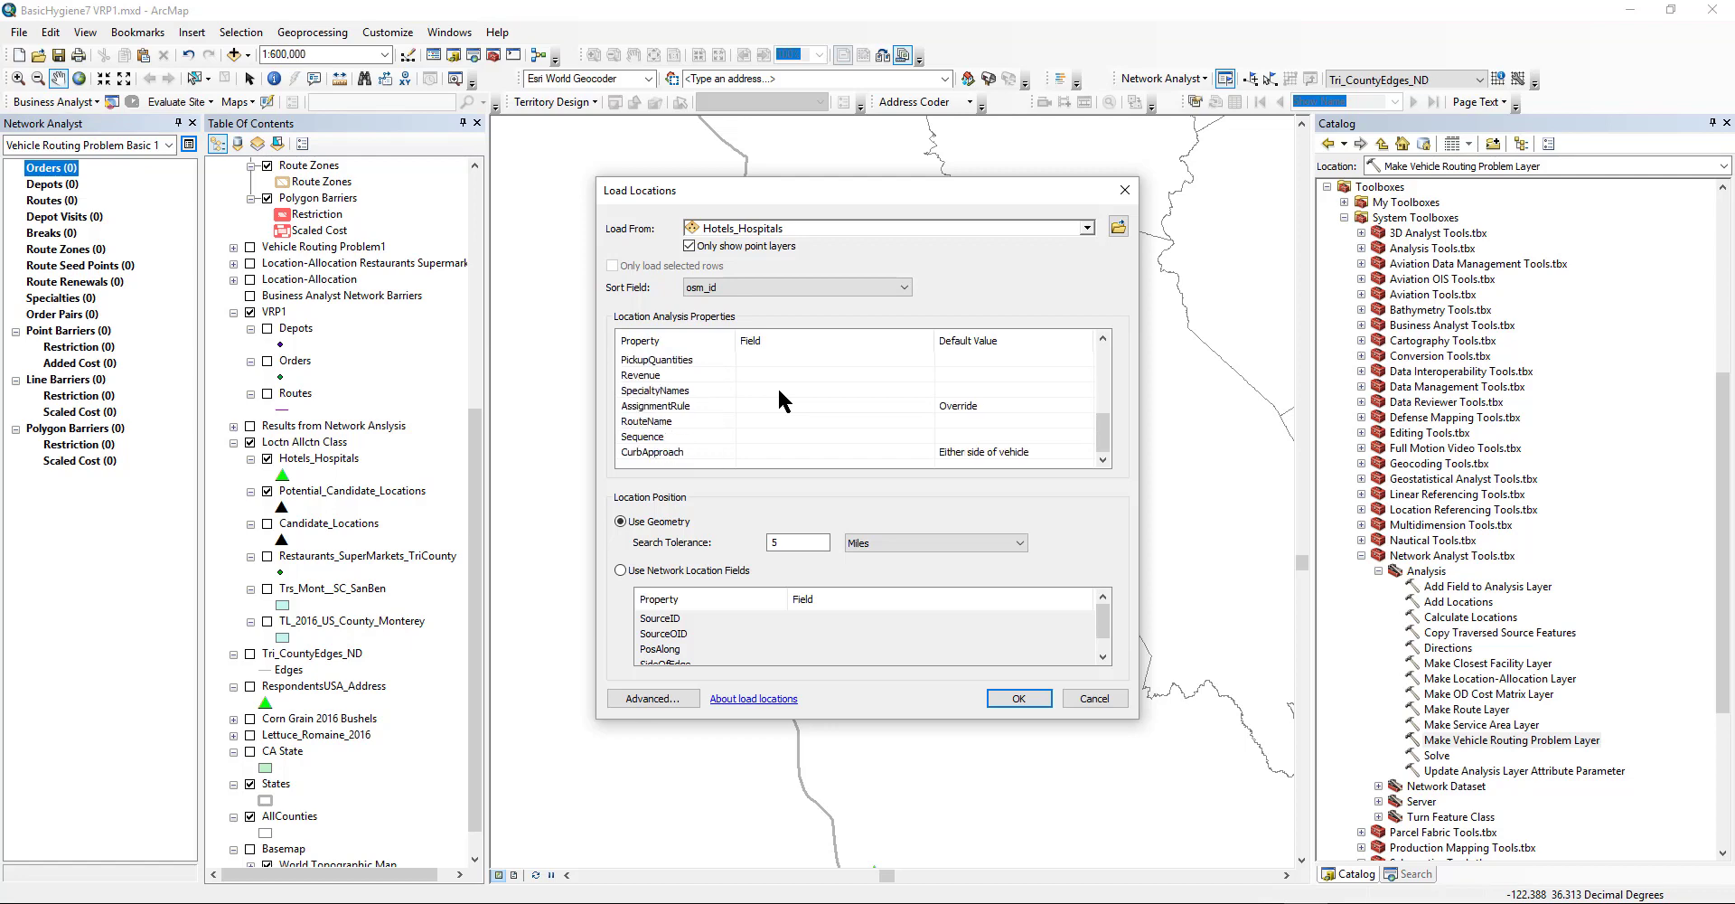
scroll(785, 421, "up", 4)
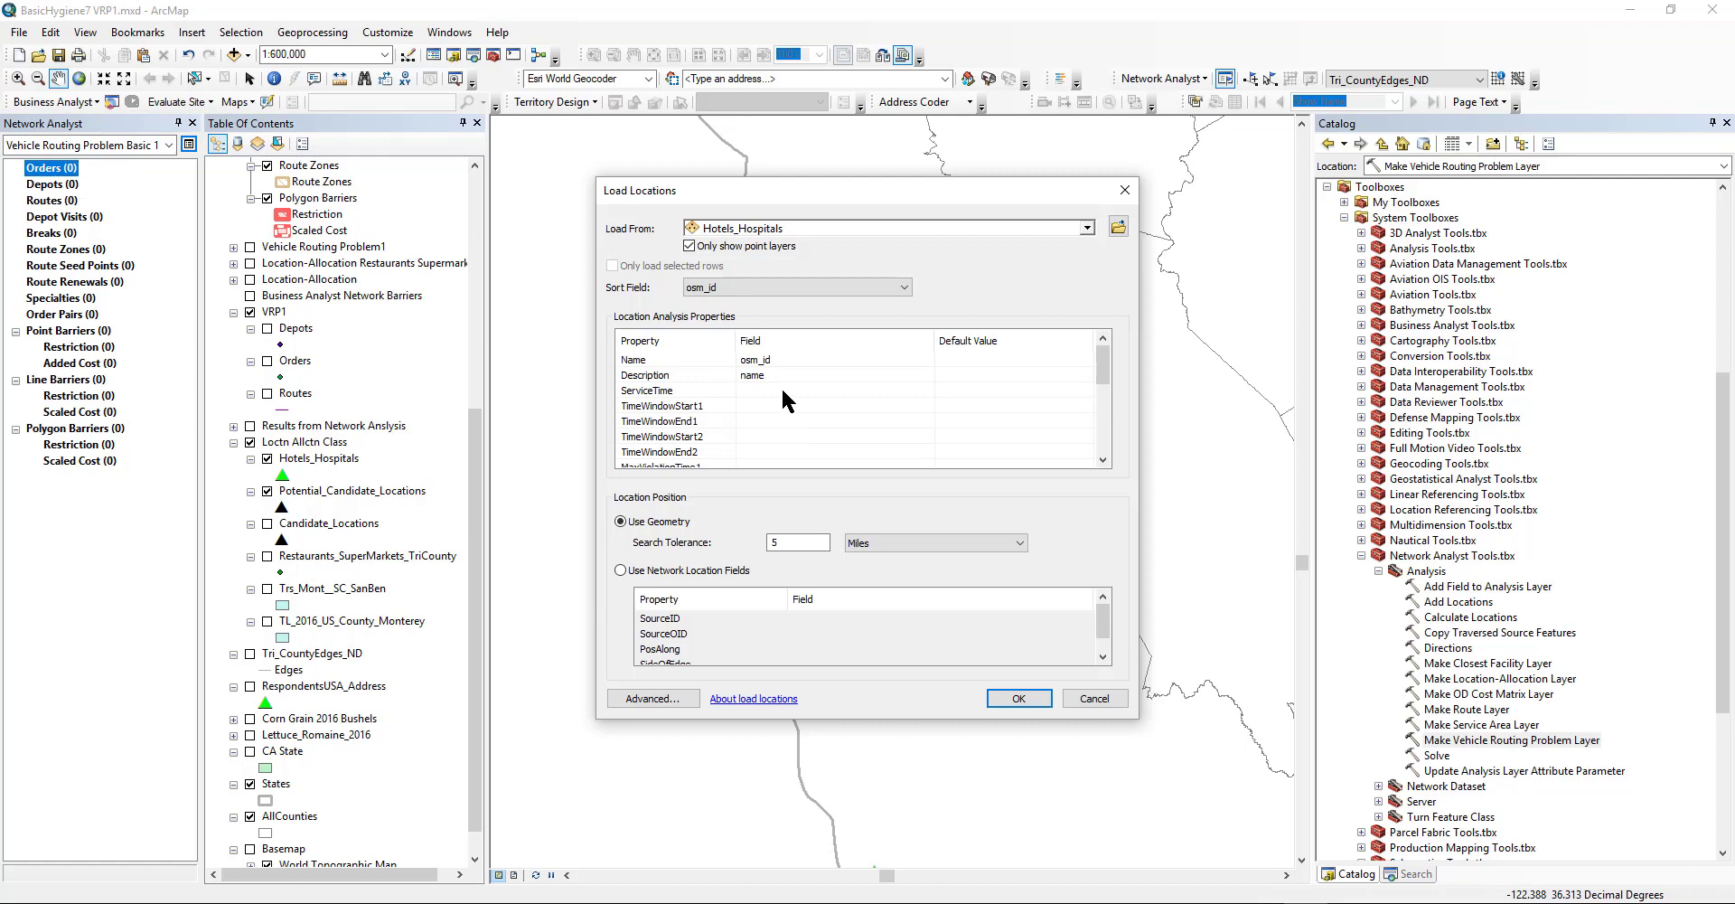
Check the source fields offered for ServiceTime, leave it unassigned, and load the Hotels_Hospitals points as orders.
left_click(806, 389)
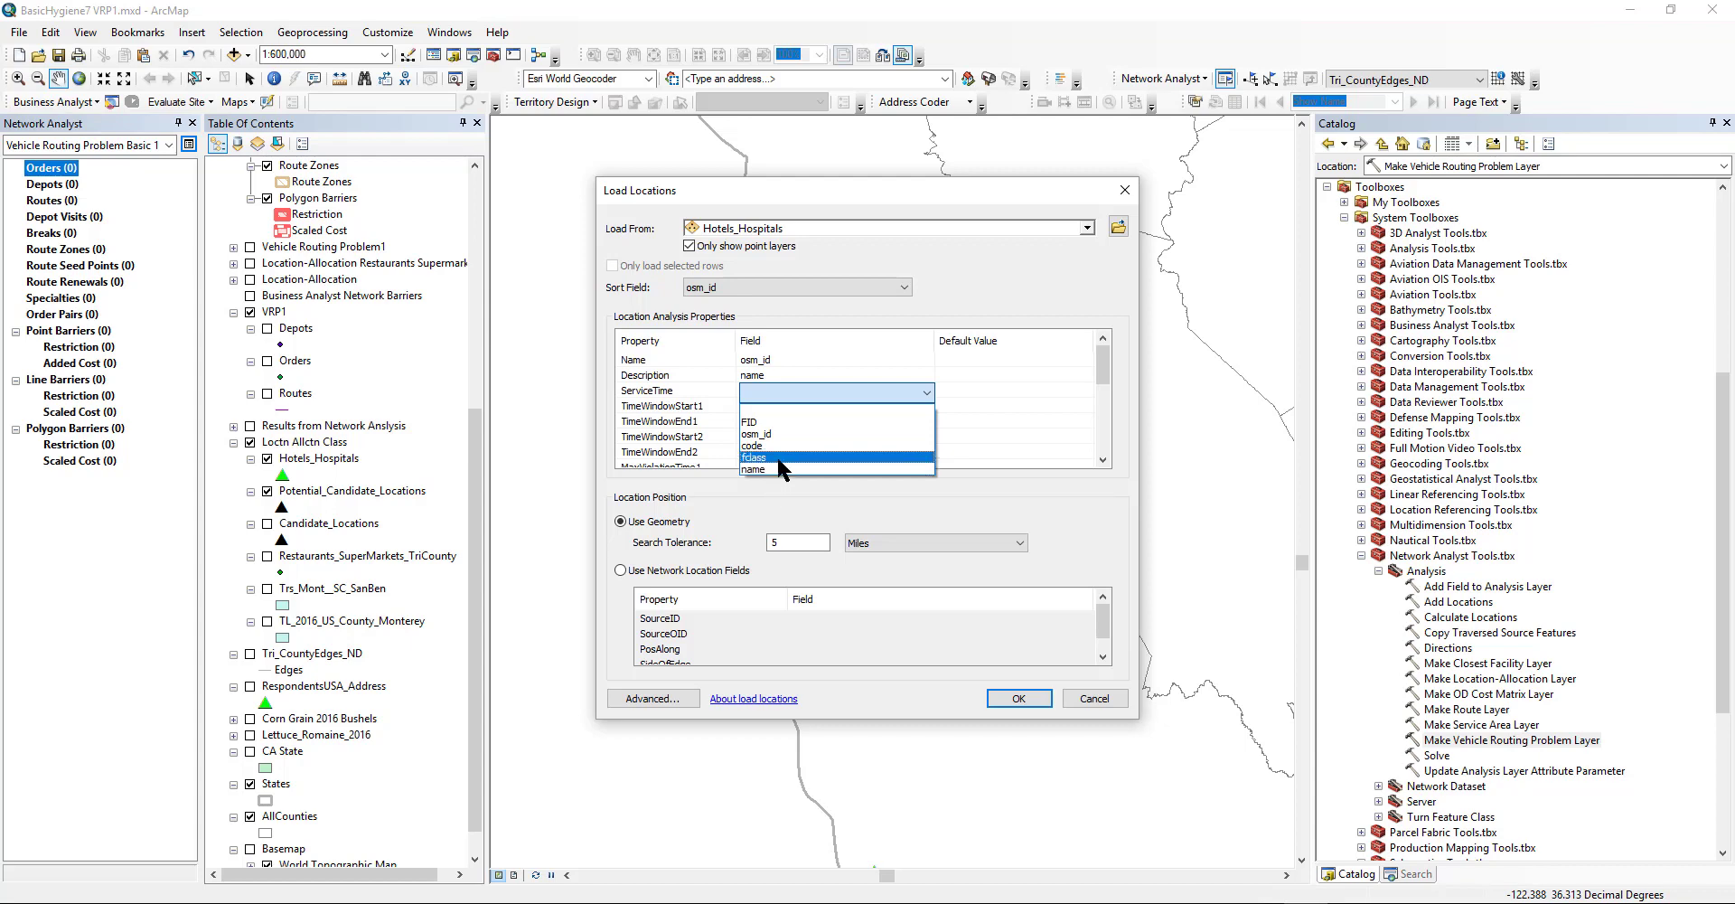
left_click(1012, 708)
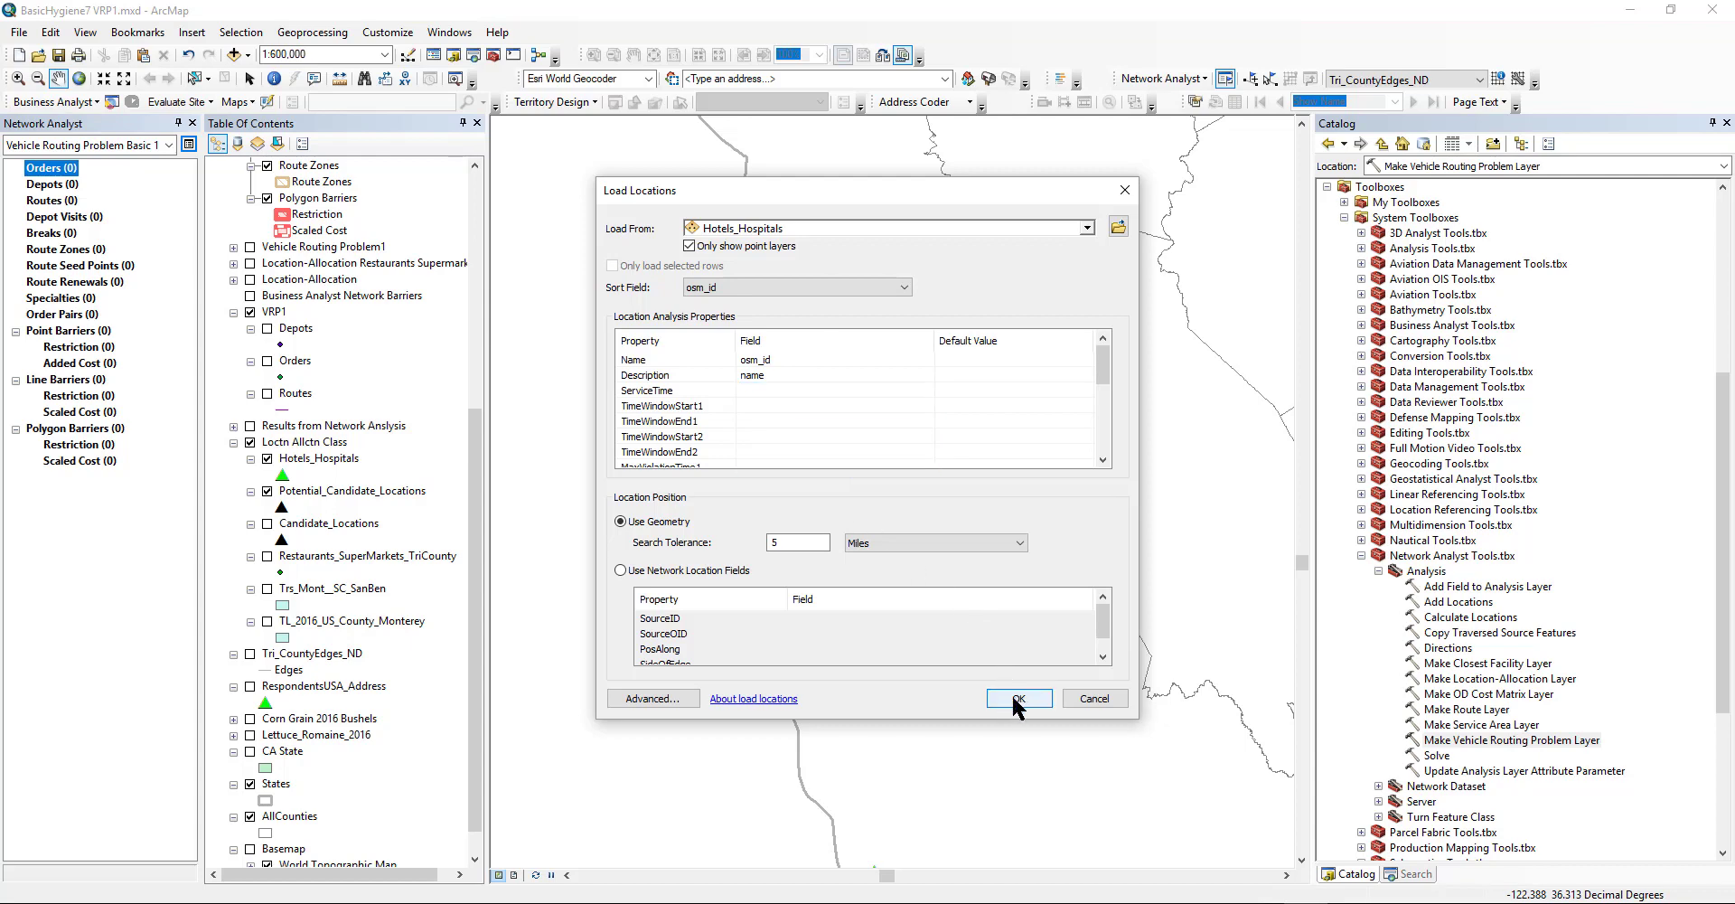
left_click(1014, 700)
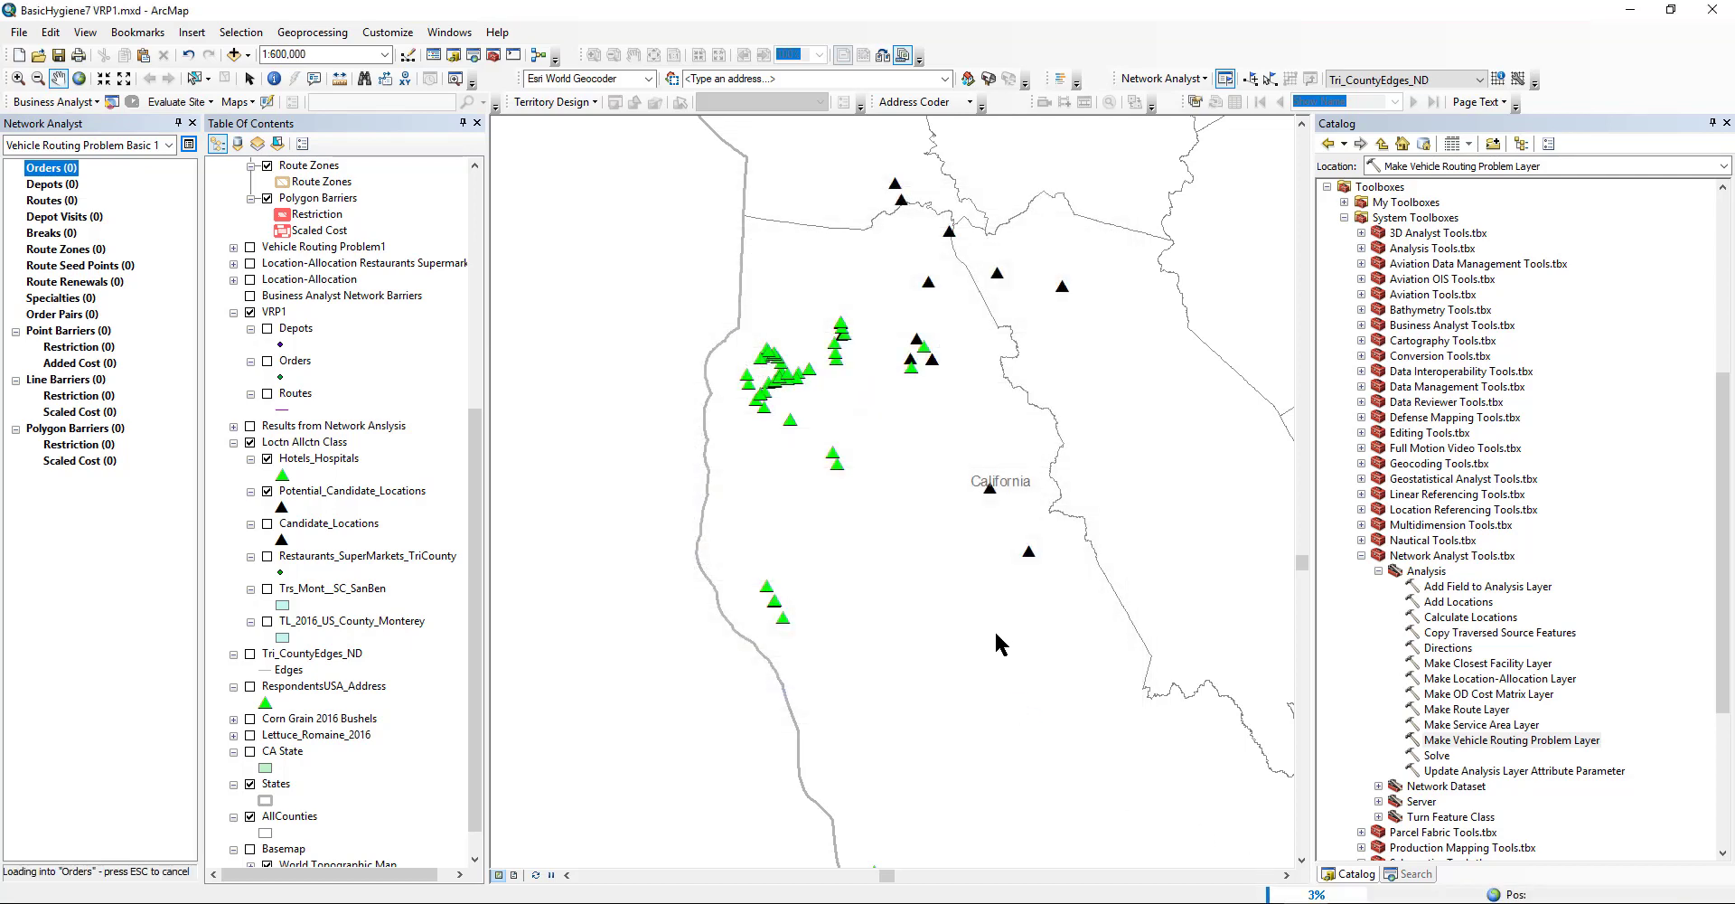
mouse_move(1259, 881)
left_mouse_down()
mouse_move(1274, 899)
mouse_move(1350, 900)
mouse_move(1375, 881)
mouse_move(1269, 879)
left_mouse_up()
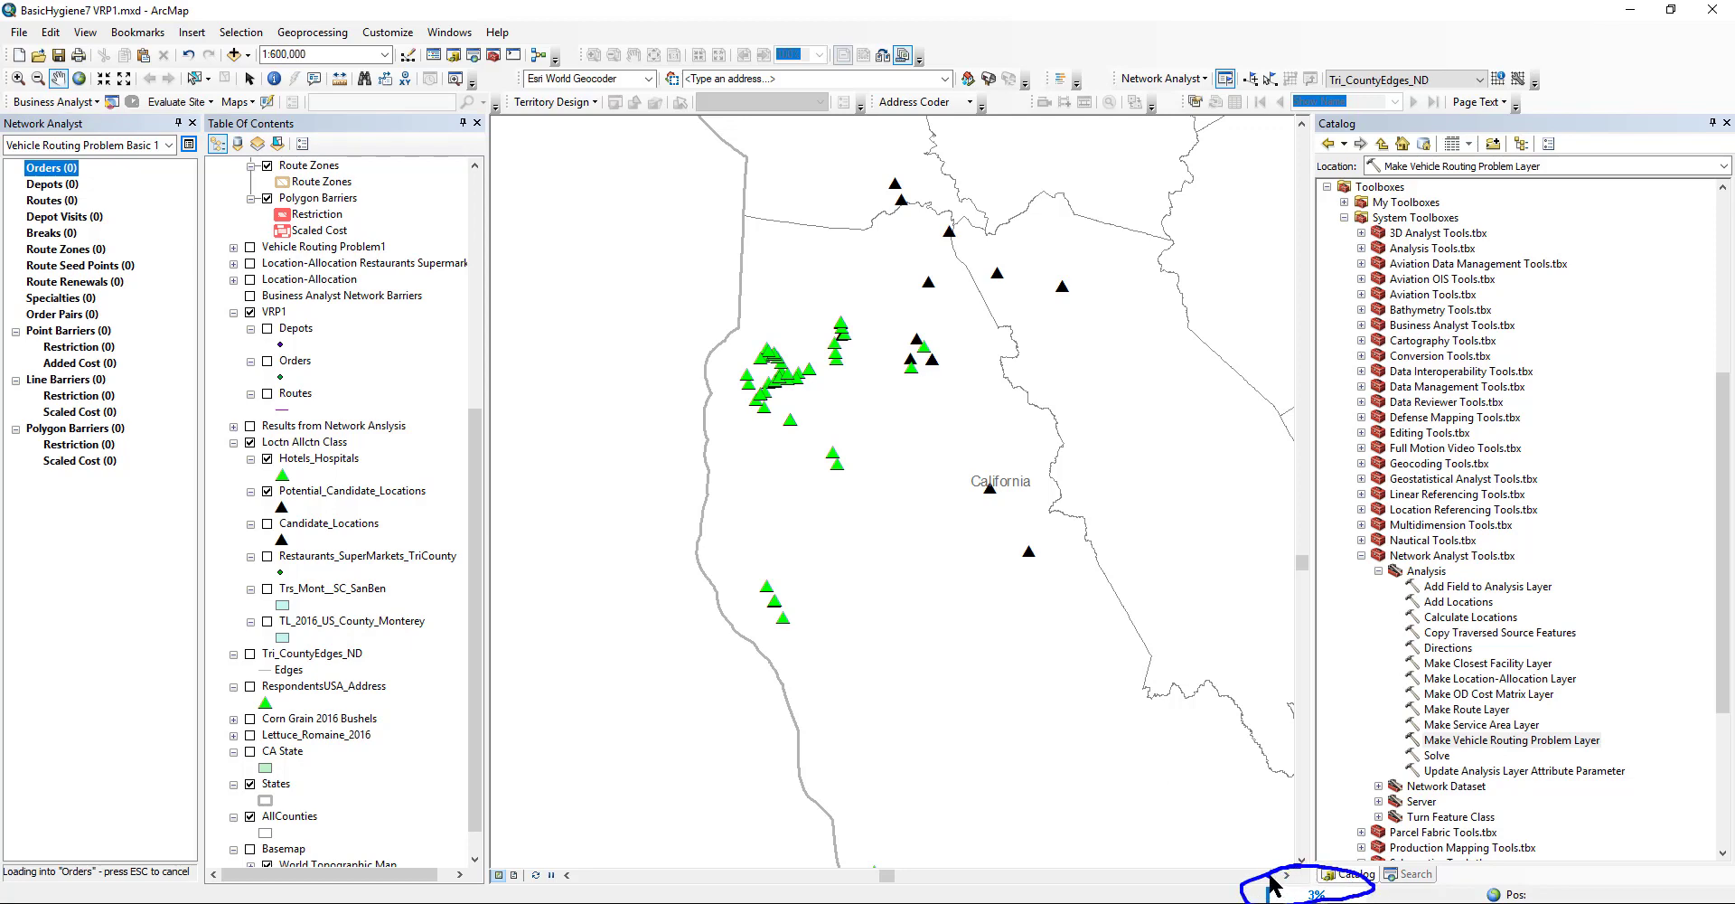
key("Escape")
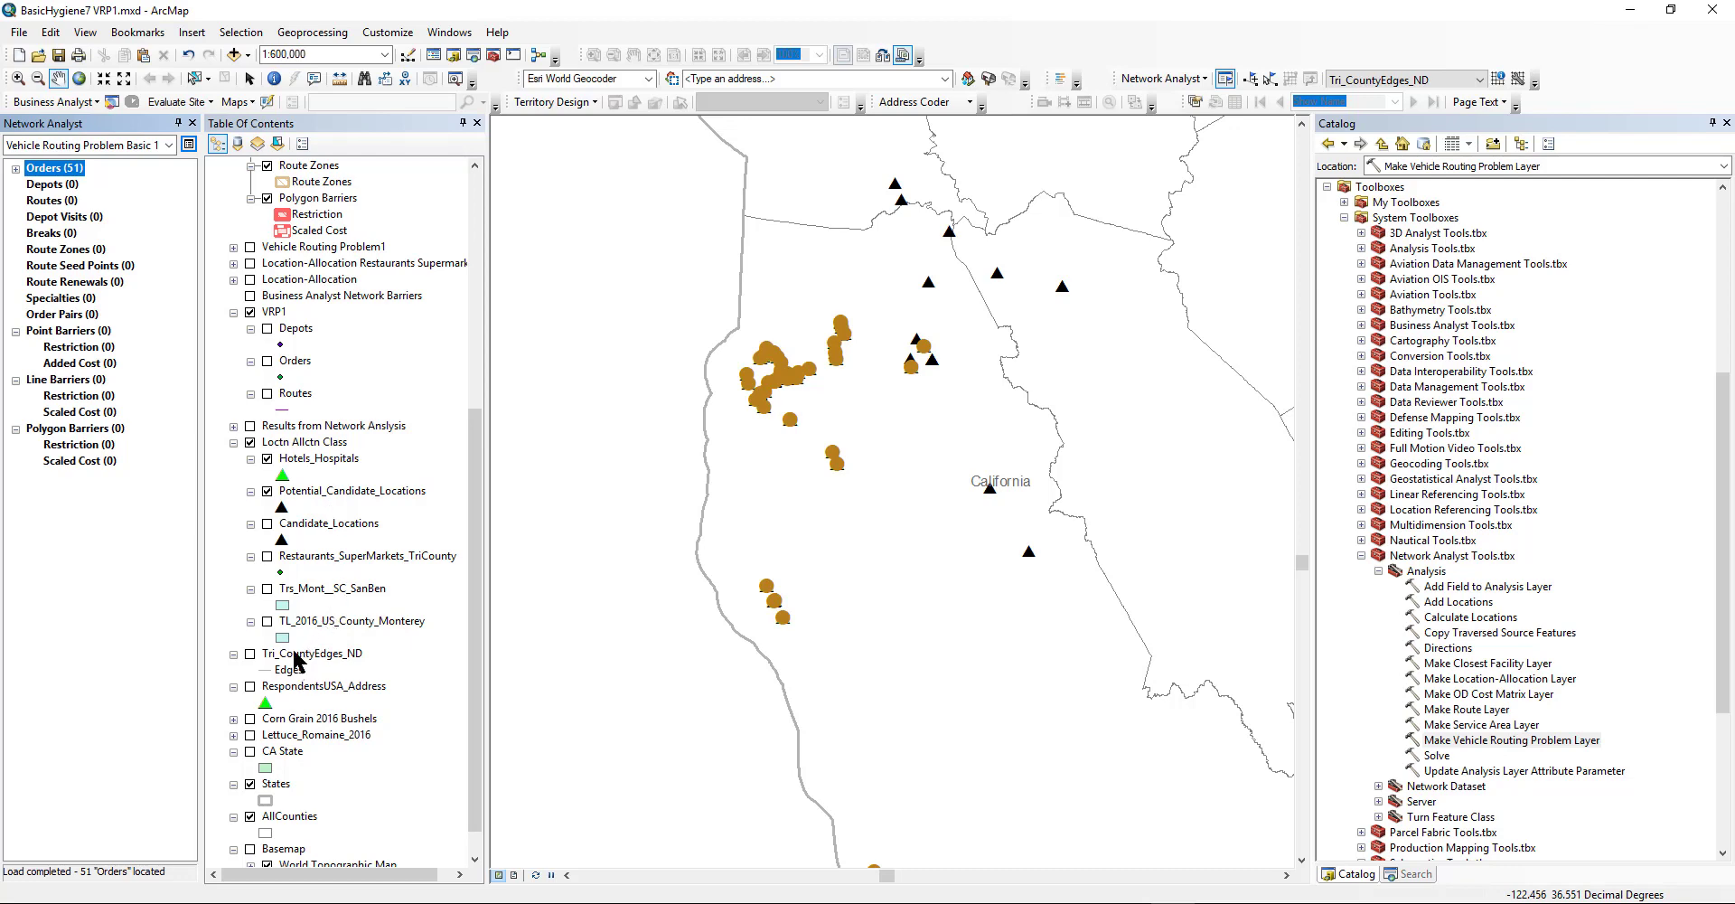
Examine the osm_id and name fields in the Hotels_Hospitals attribute table, closing the table when done.
right_click(311, 458)
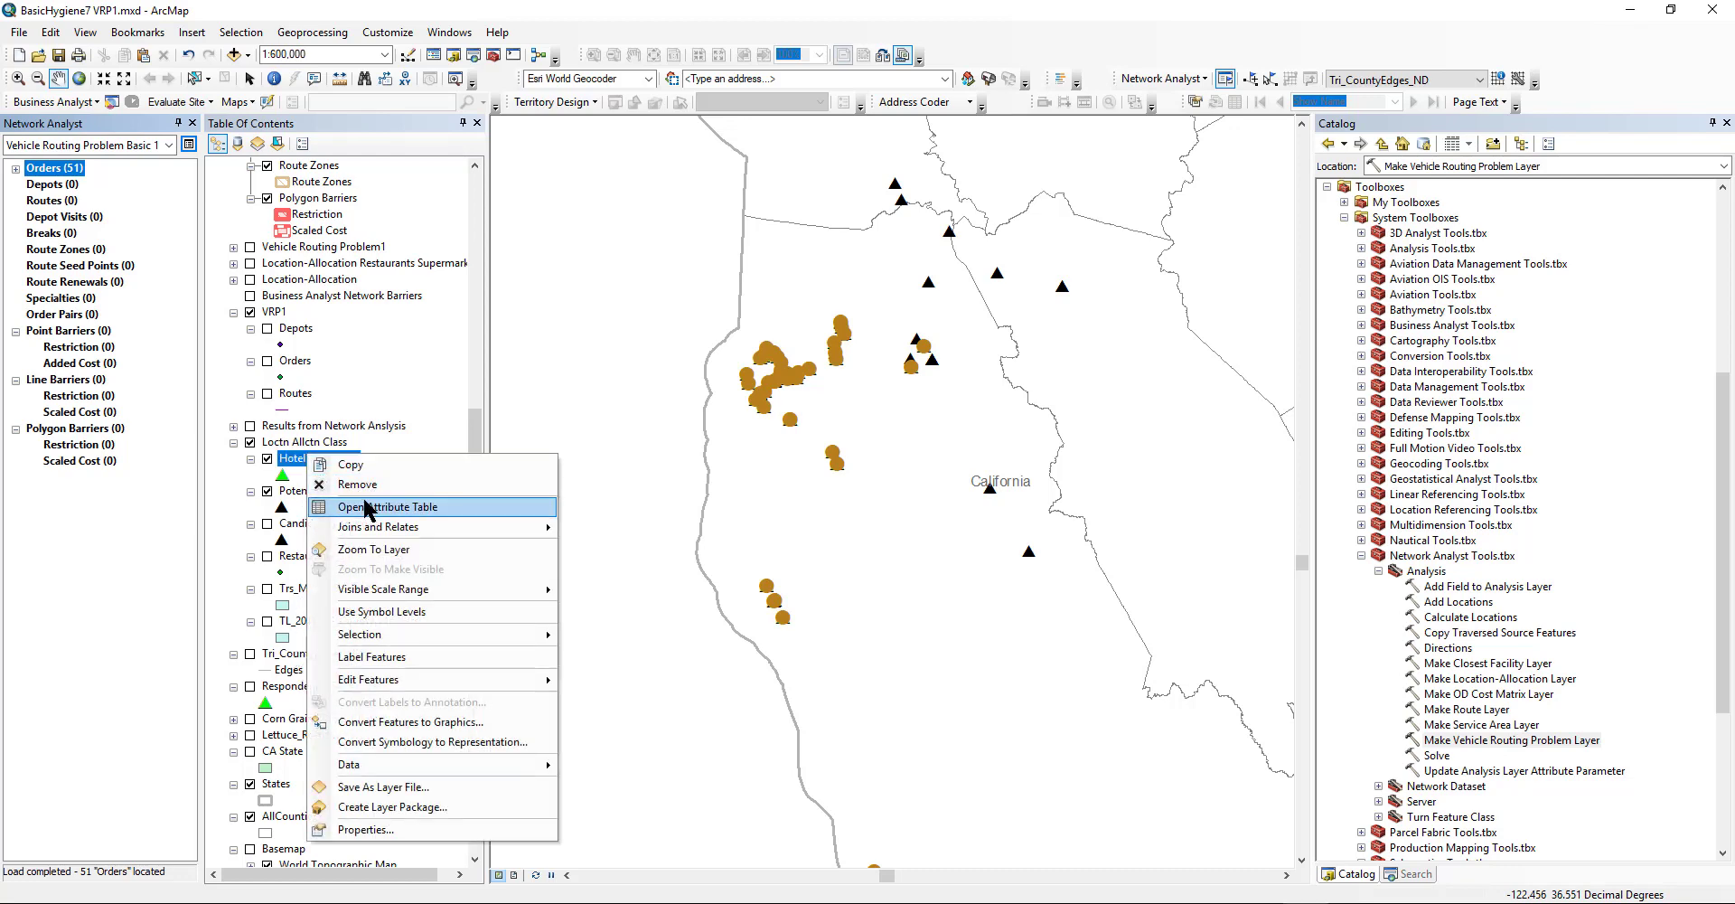
left_click(365, 499)
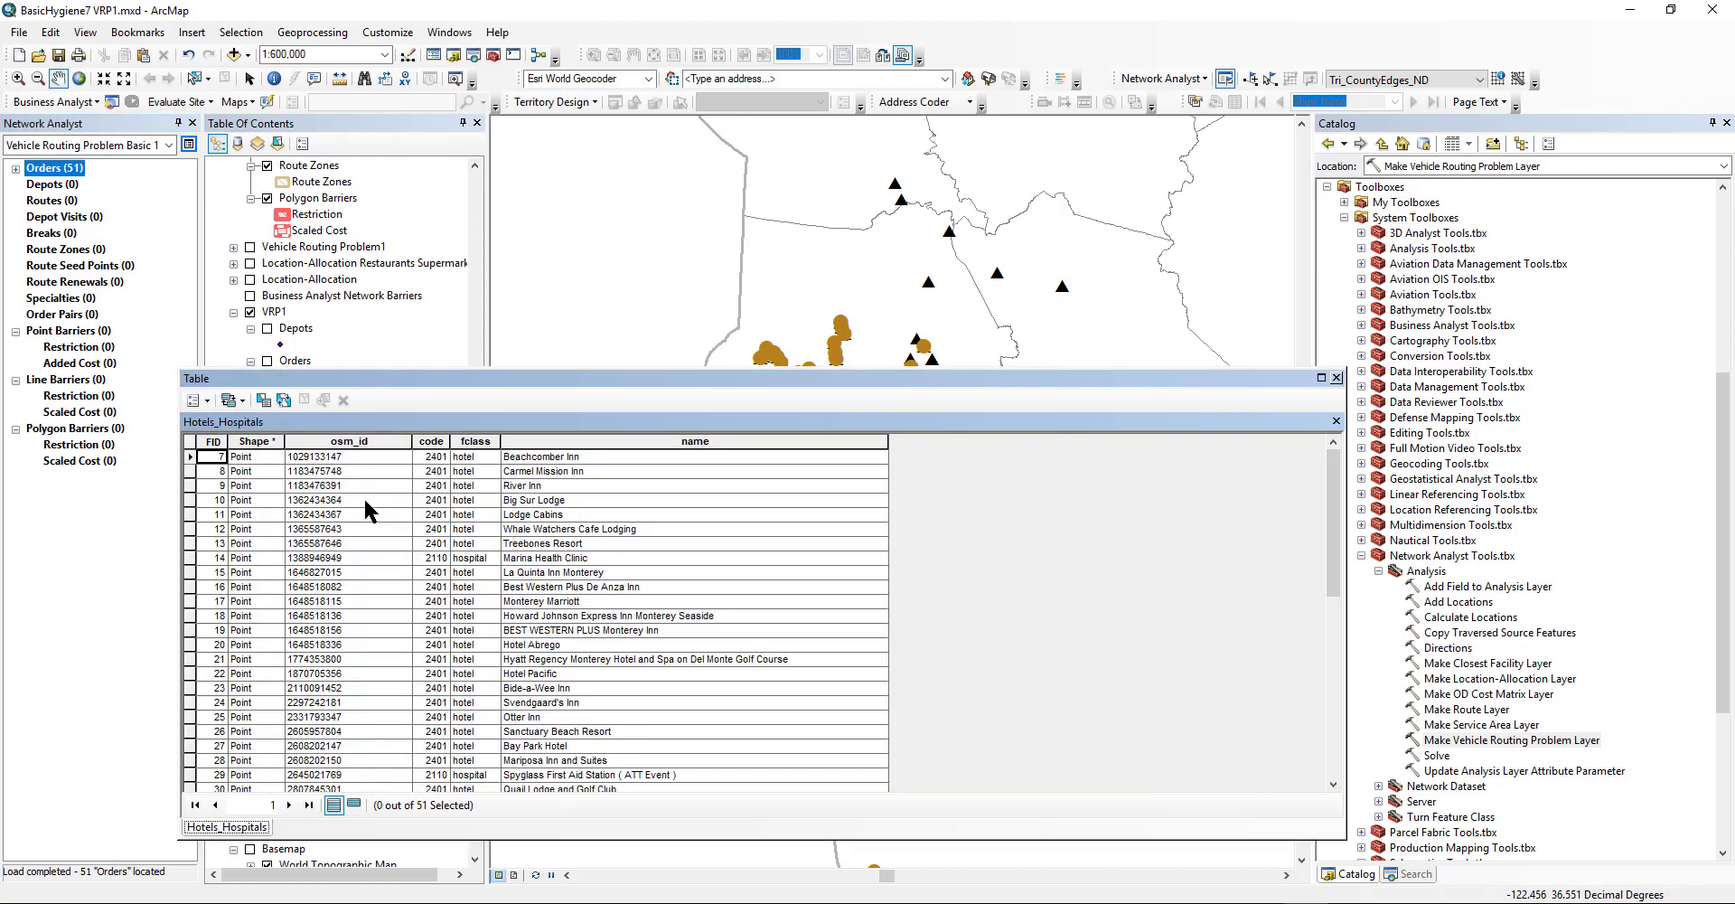
left_click(385, 442)
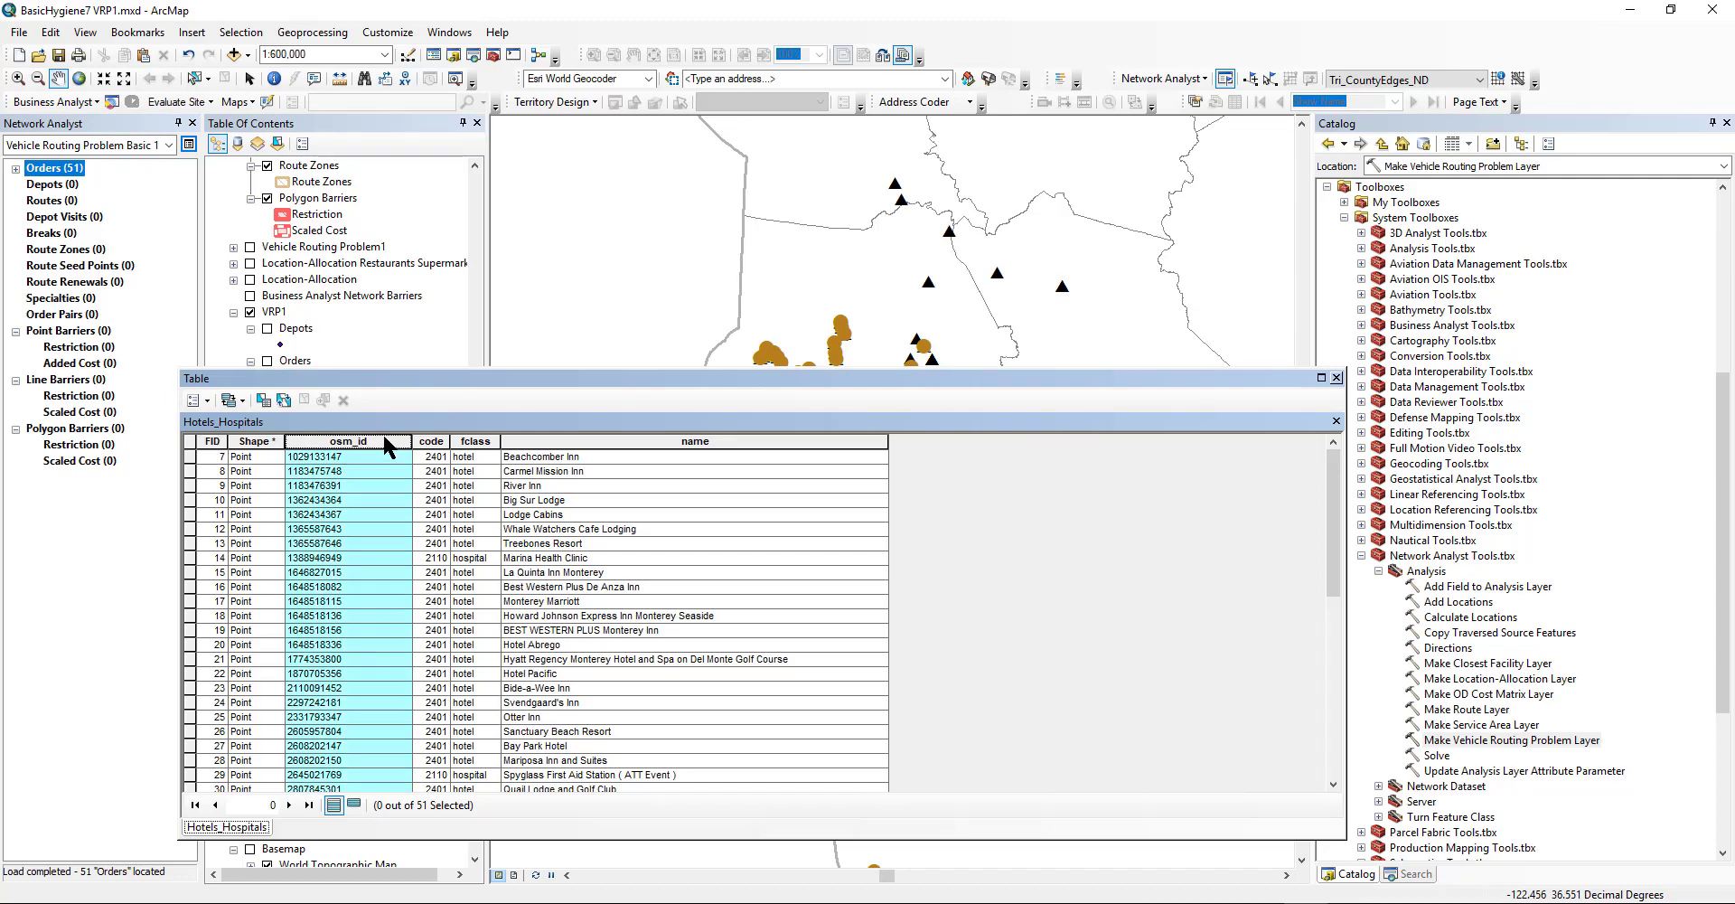
left_click(617, 441)
left_click(1336, 378)
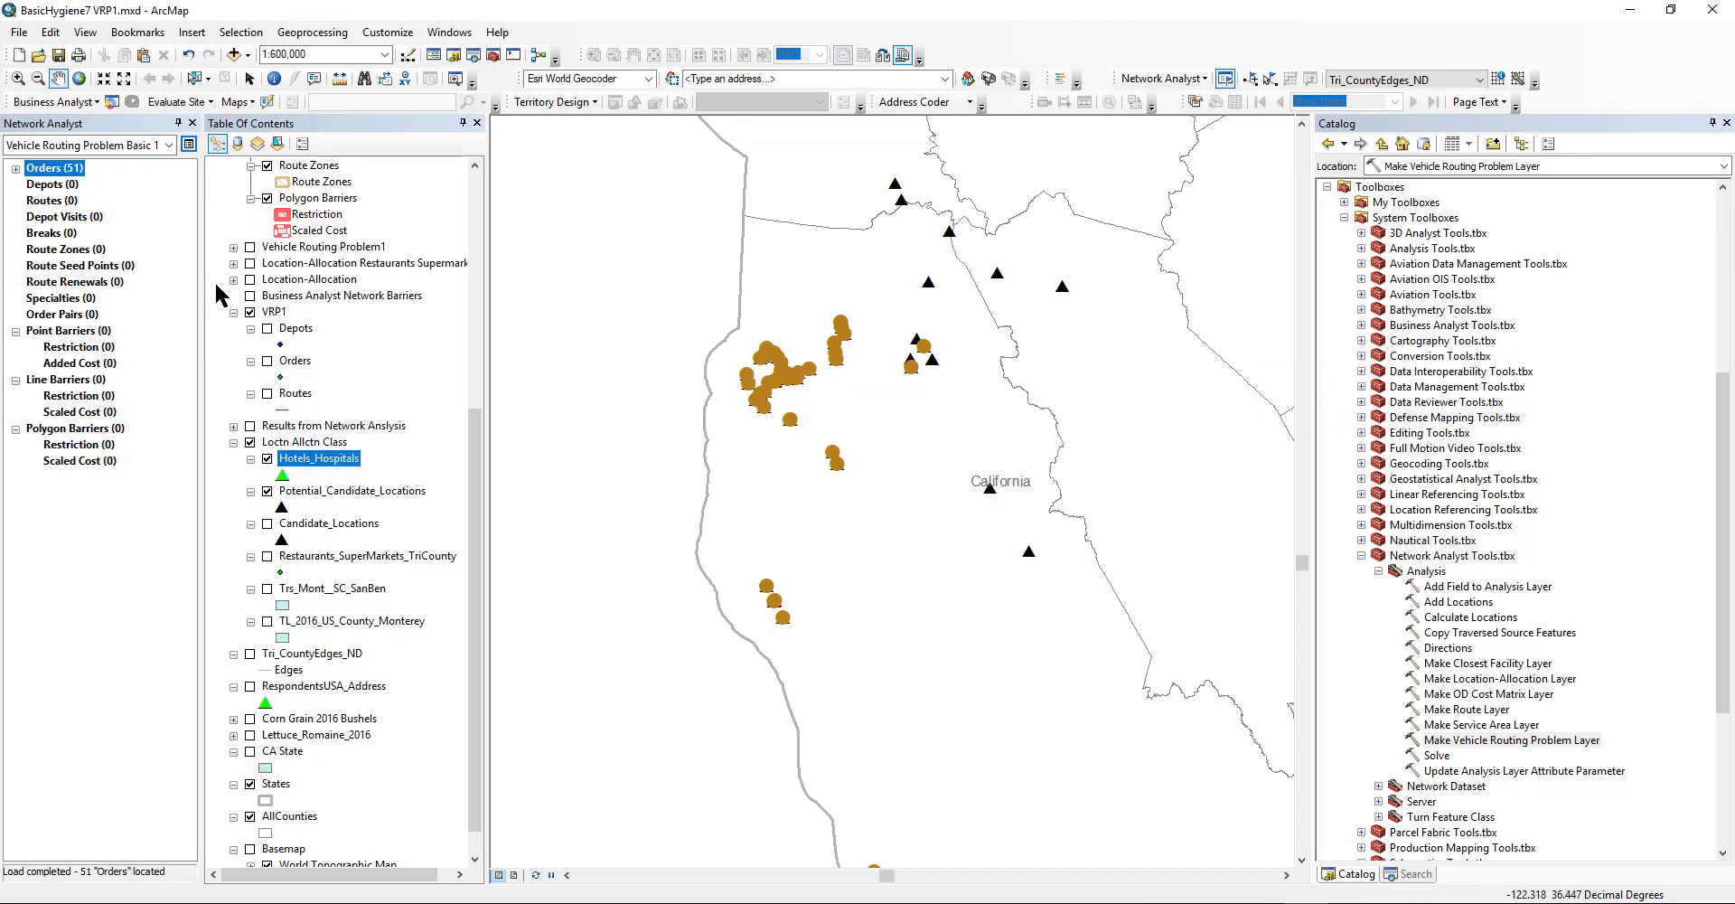
Open the Orders attribute table and examine its ServiceTime, time window and MaxViolationTime columns.
right_click(63, 172)
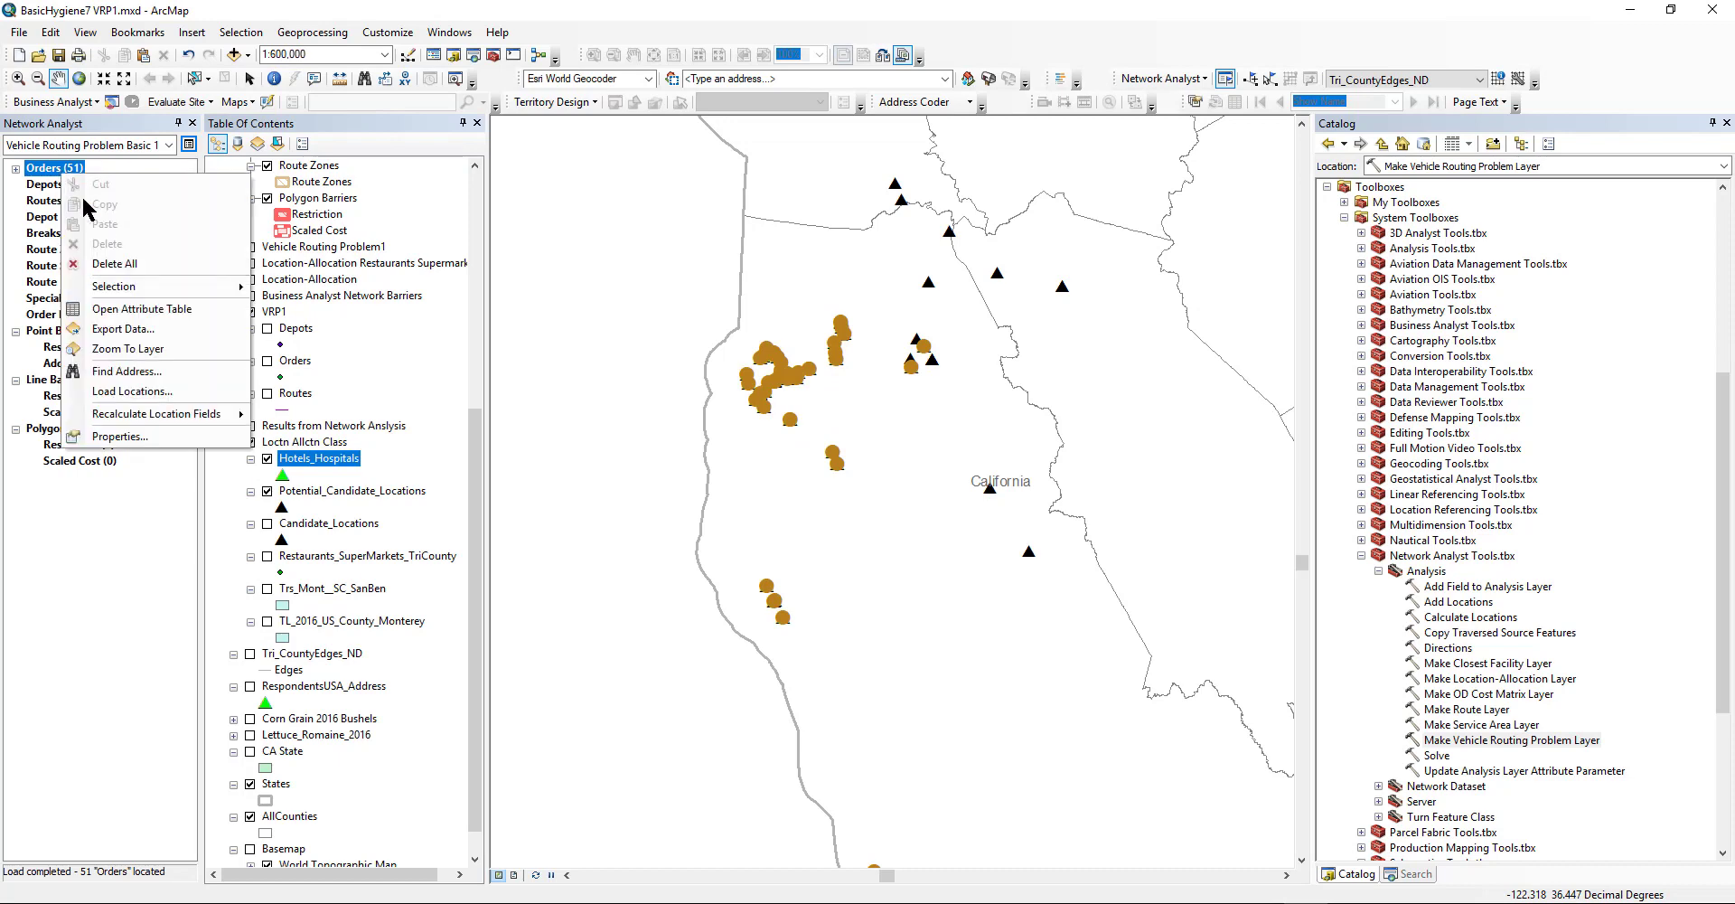
left_click(127, 308)
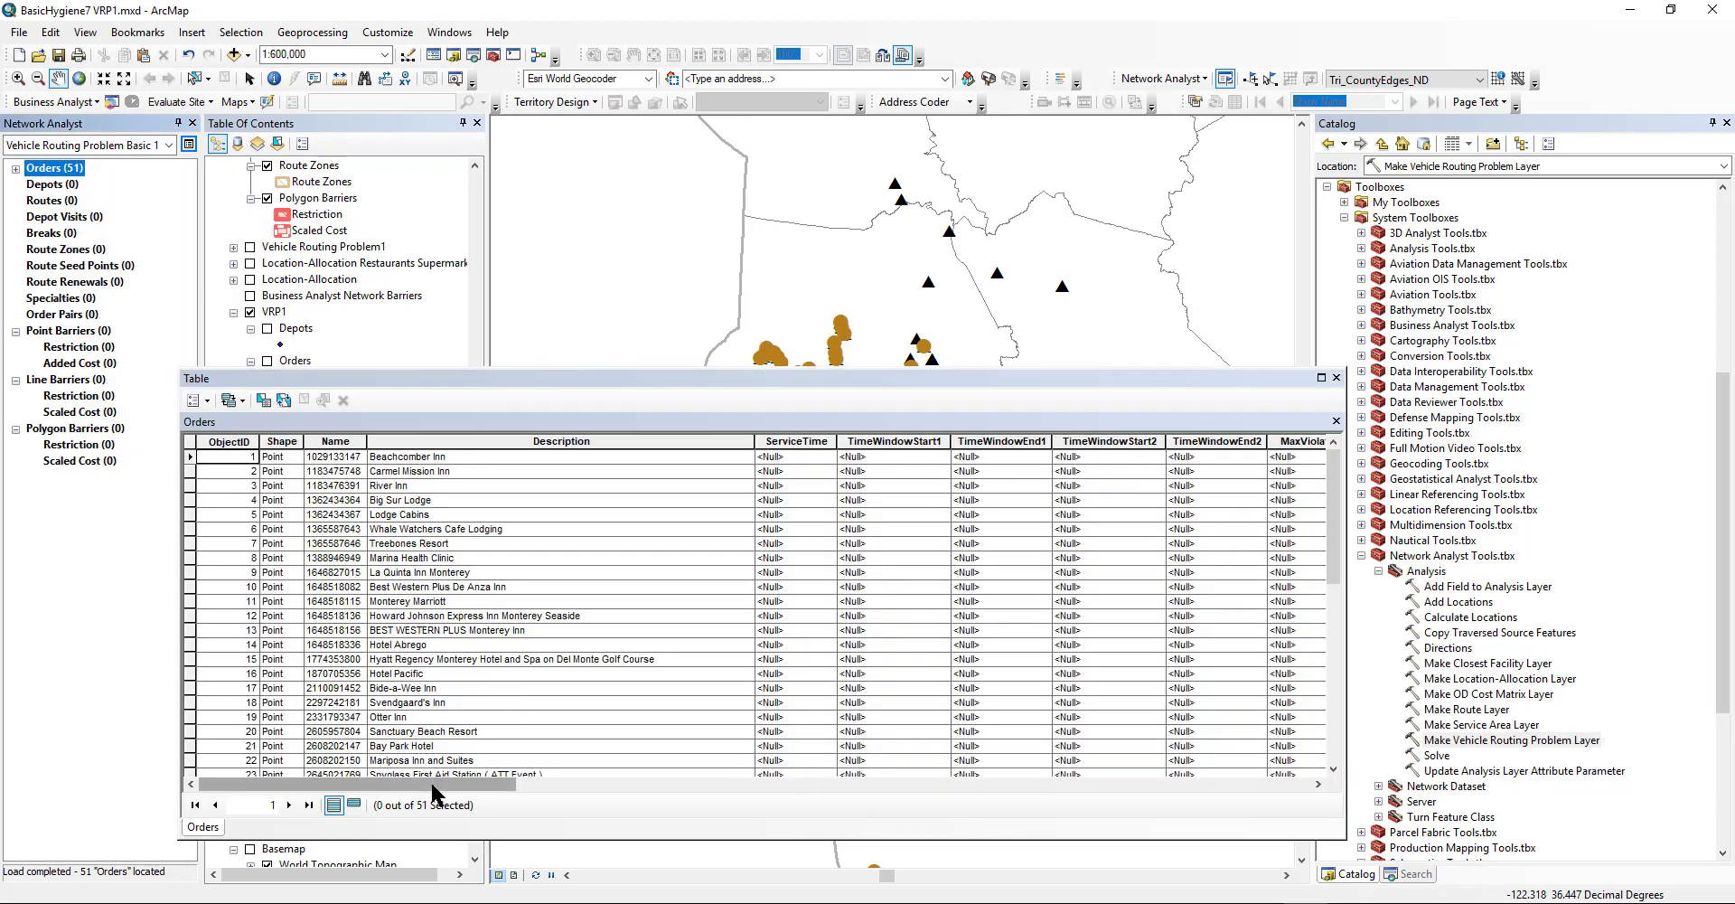
left_click_drag(436, 783, 515, 792)
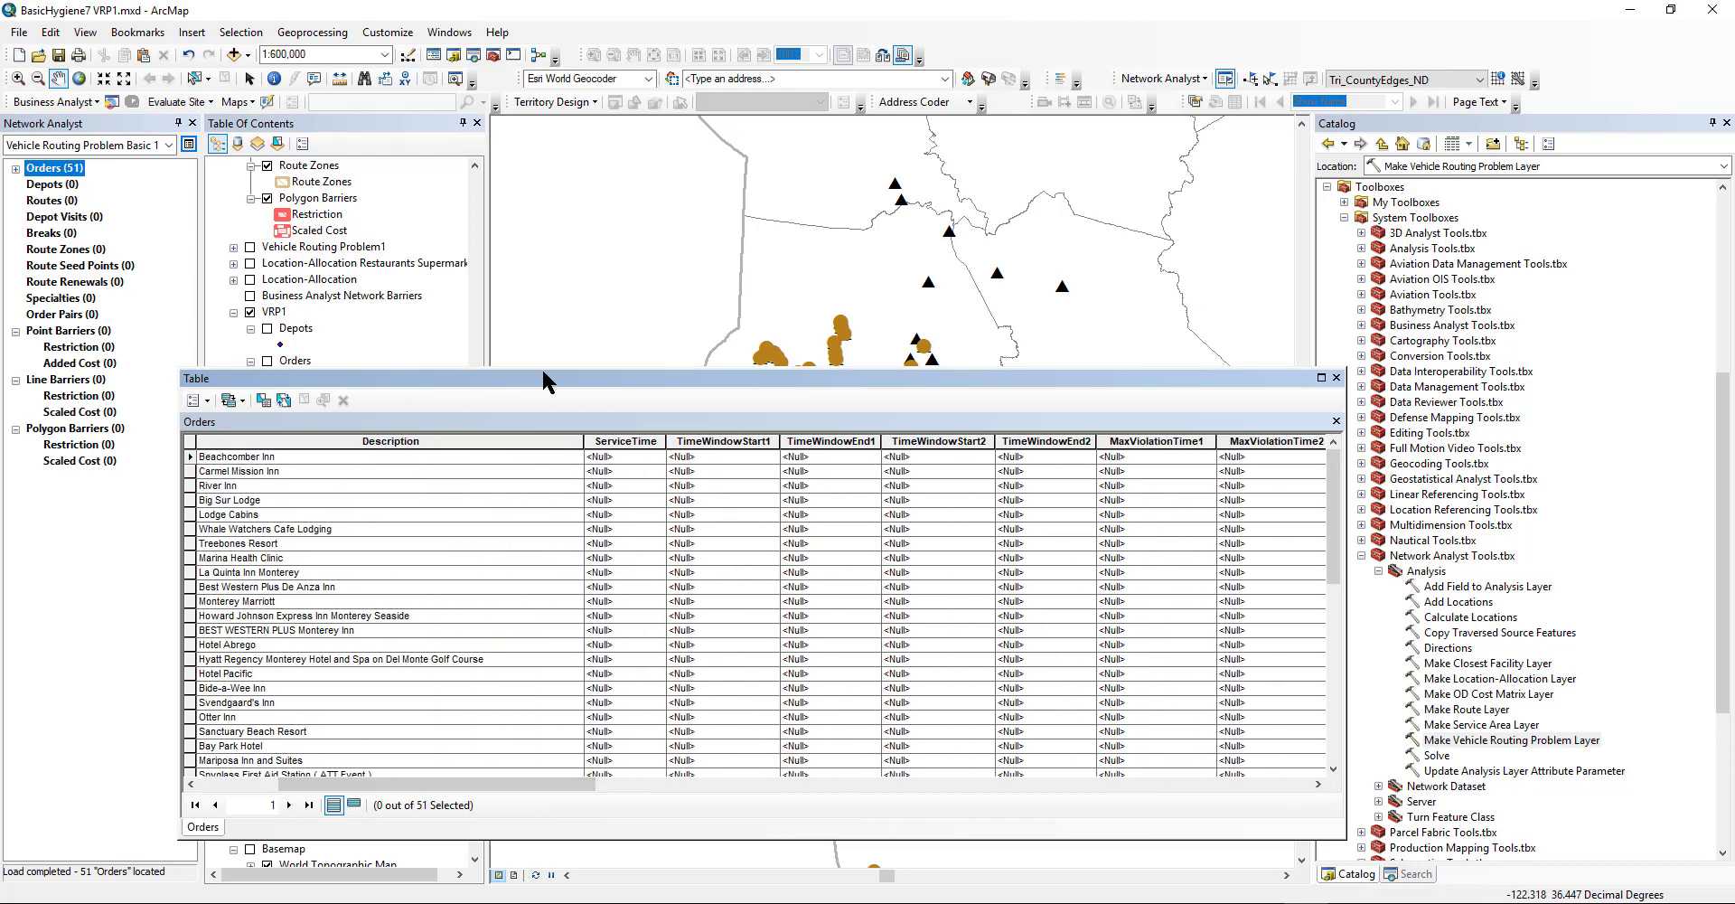
left_click_drag(627, 437, 864, 414)
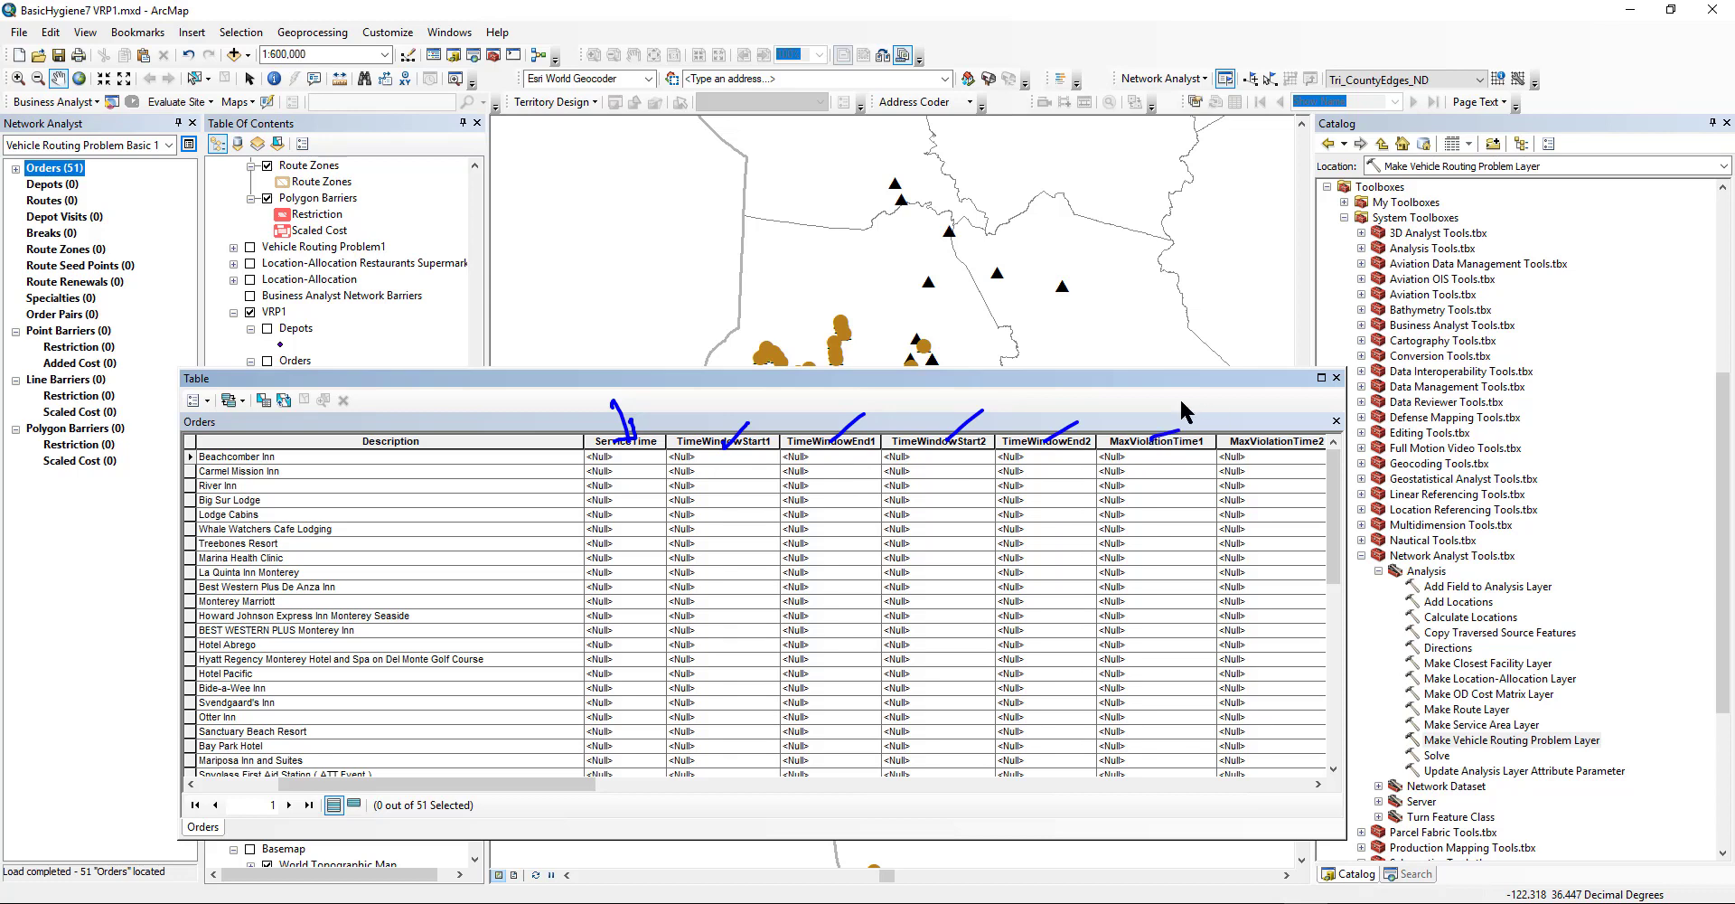
left_click_drag(1252, 447, 1294, 411)
mouse_move(747, 437)
left_mouse_down()
mouse_move(807, 391)
mouse_move(881, 375)
mouse_move(867, 423)
mouse_move(1020, 374)
mouse_move(1139, 379)
mouse_move(1184, 412)
mouse_move(1168, 435)
left_mouse_up()
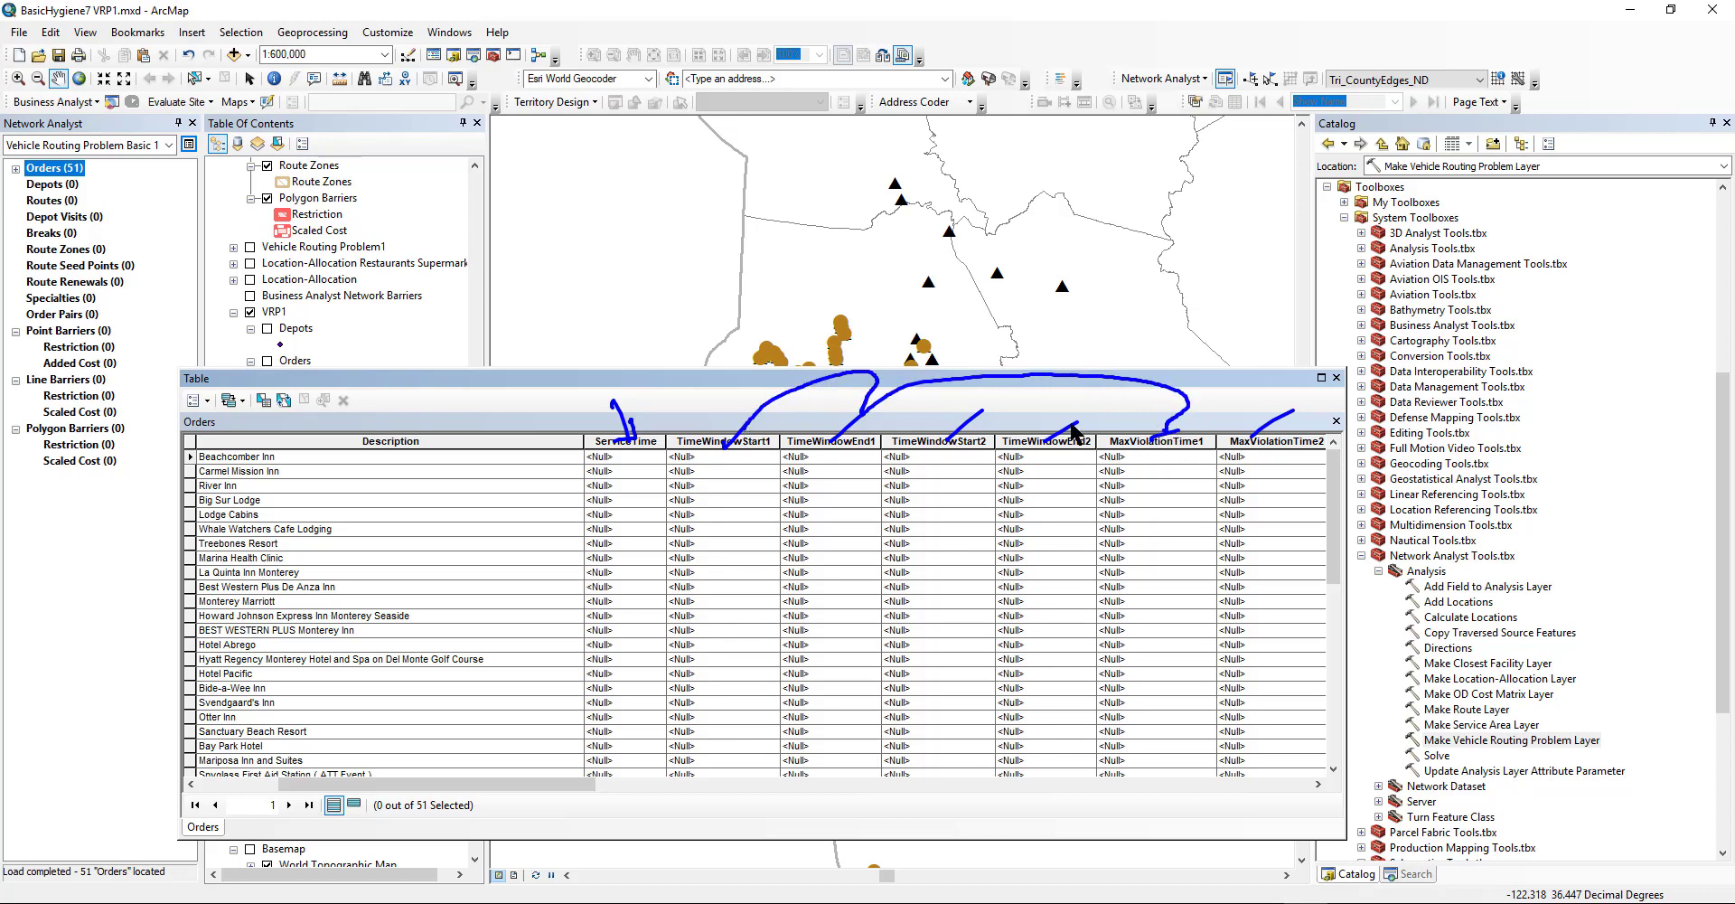
mouse_move(981, 412)
left_mouse_down()
mouse_move(1280, 402)
mouse_move(1285, 421)
left_mouse_up()
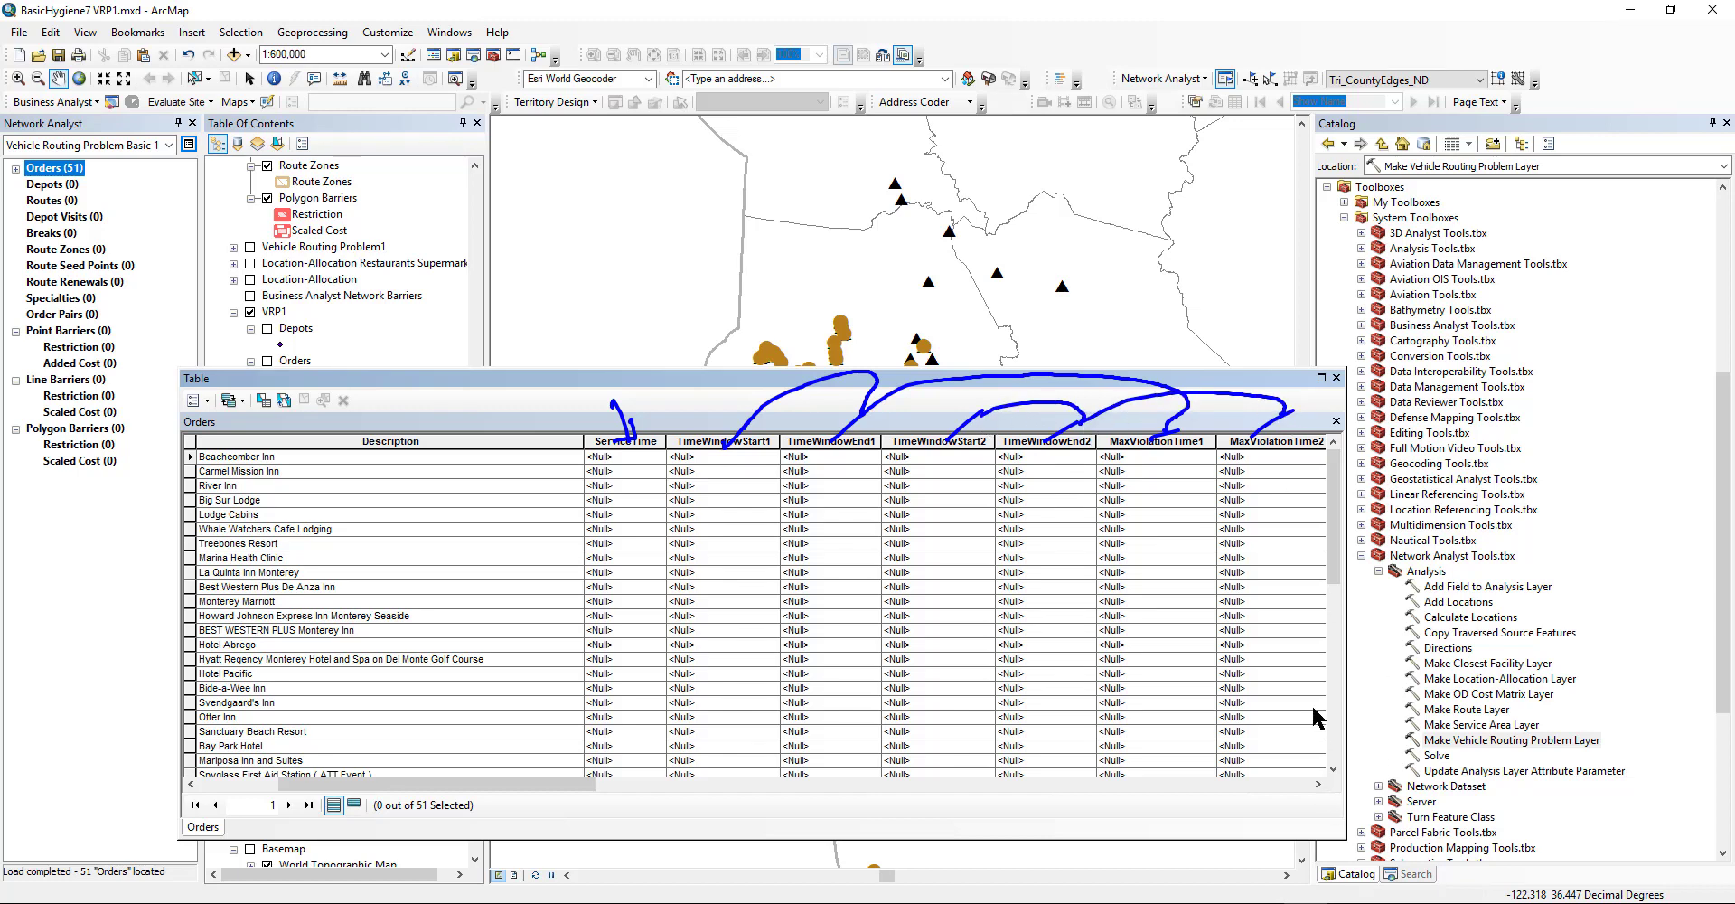
key("Escape")
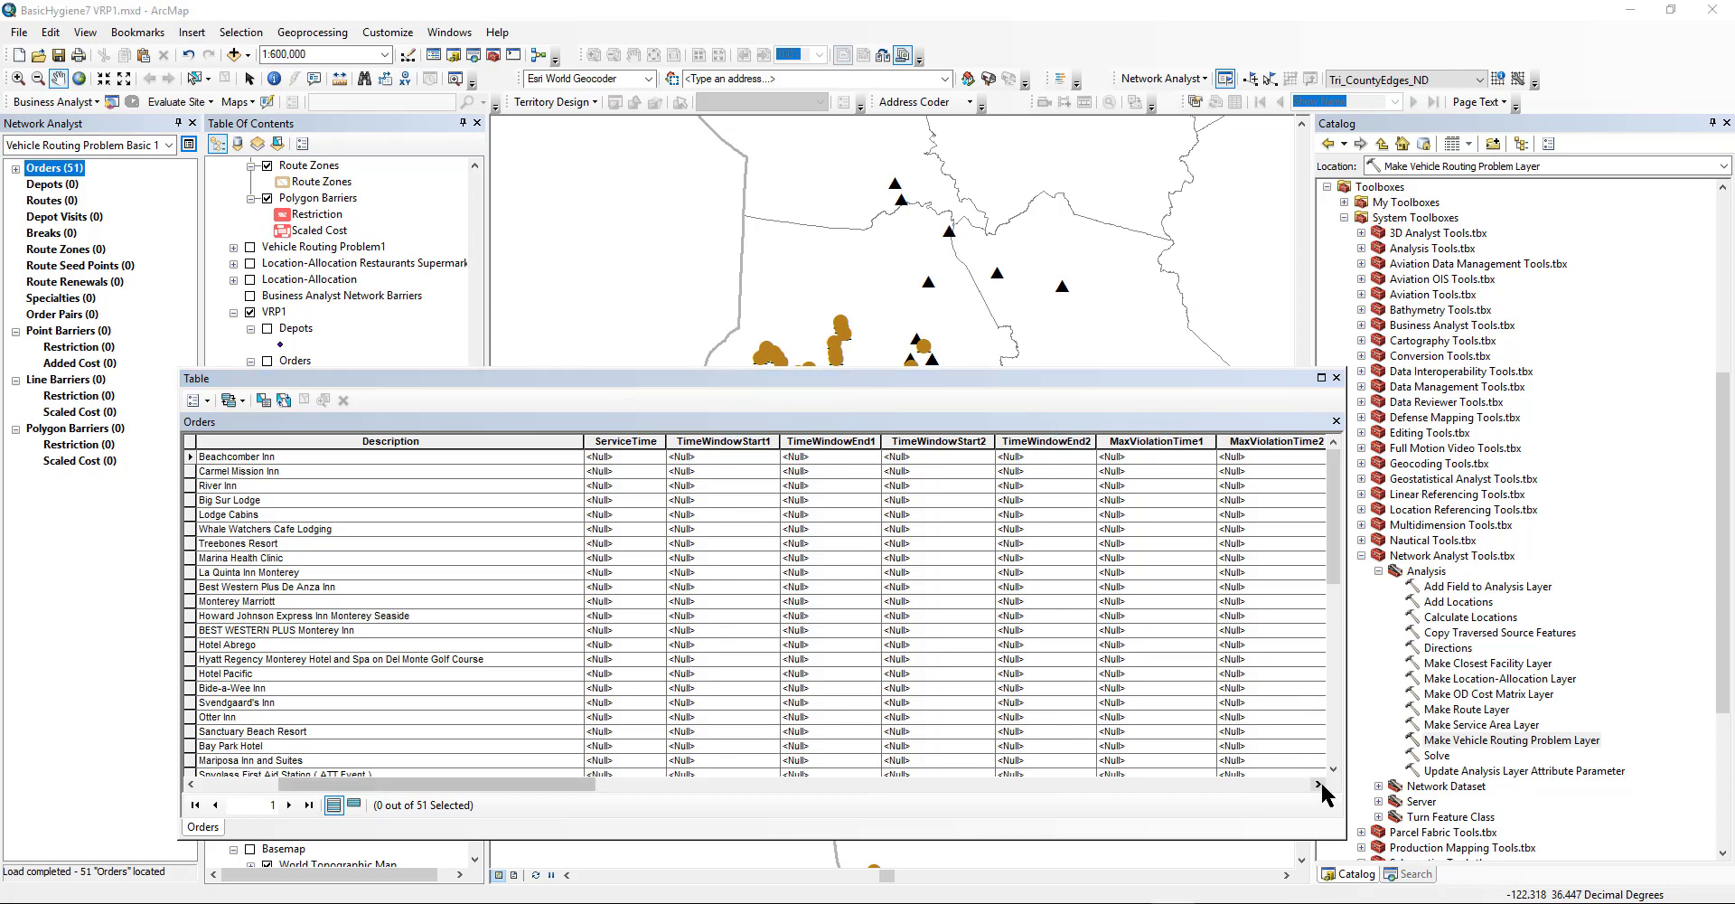
Review the Orders table's columns from InboundArriveTime through the delivery, pickup and assignment fields, highlighting the RouteName column.
left_click(1318, 784)
left_click(1319, 784)
left_click(1319, 784)
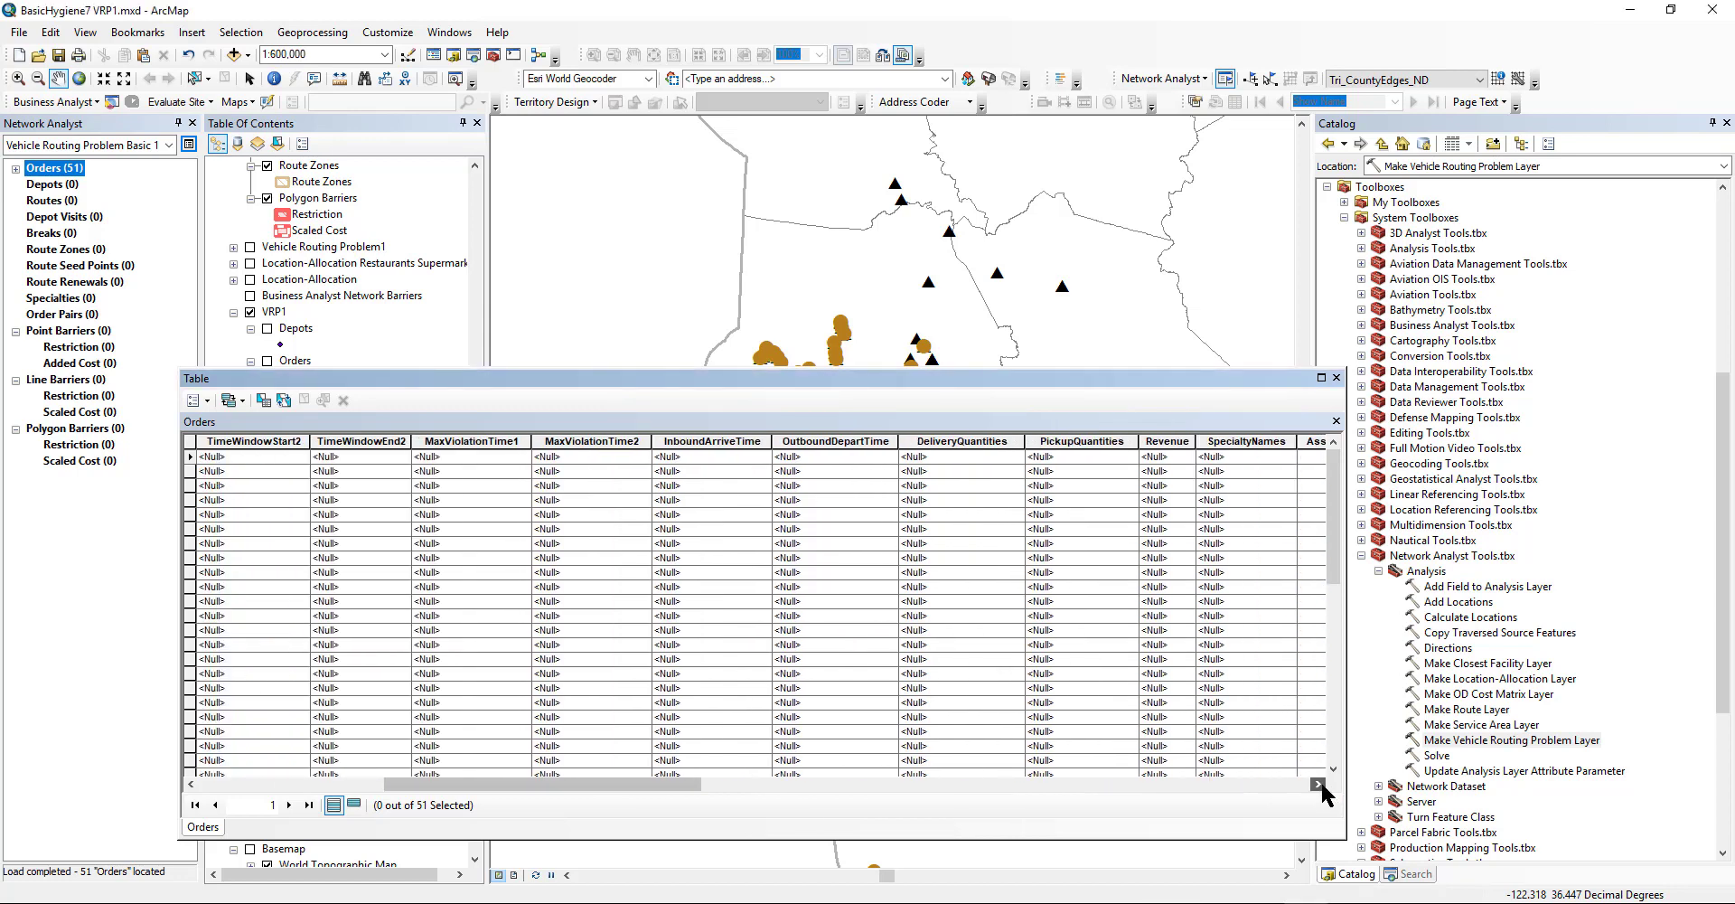
left_click(1319, 784)
left_click(1319, 784)
left_click(1319, 784)
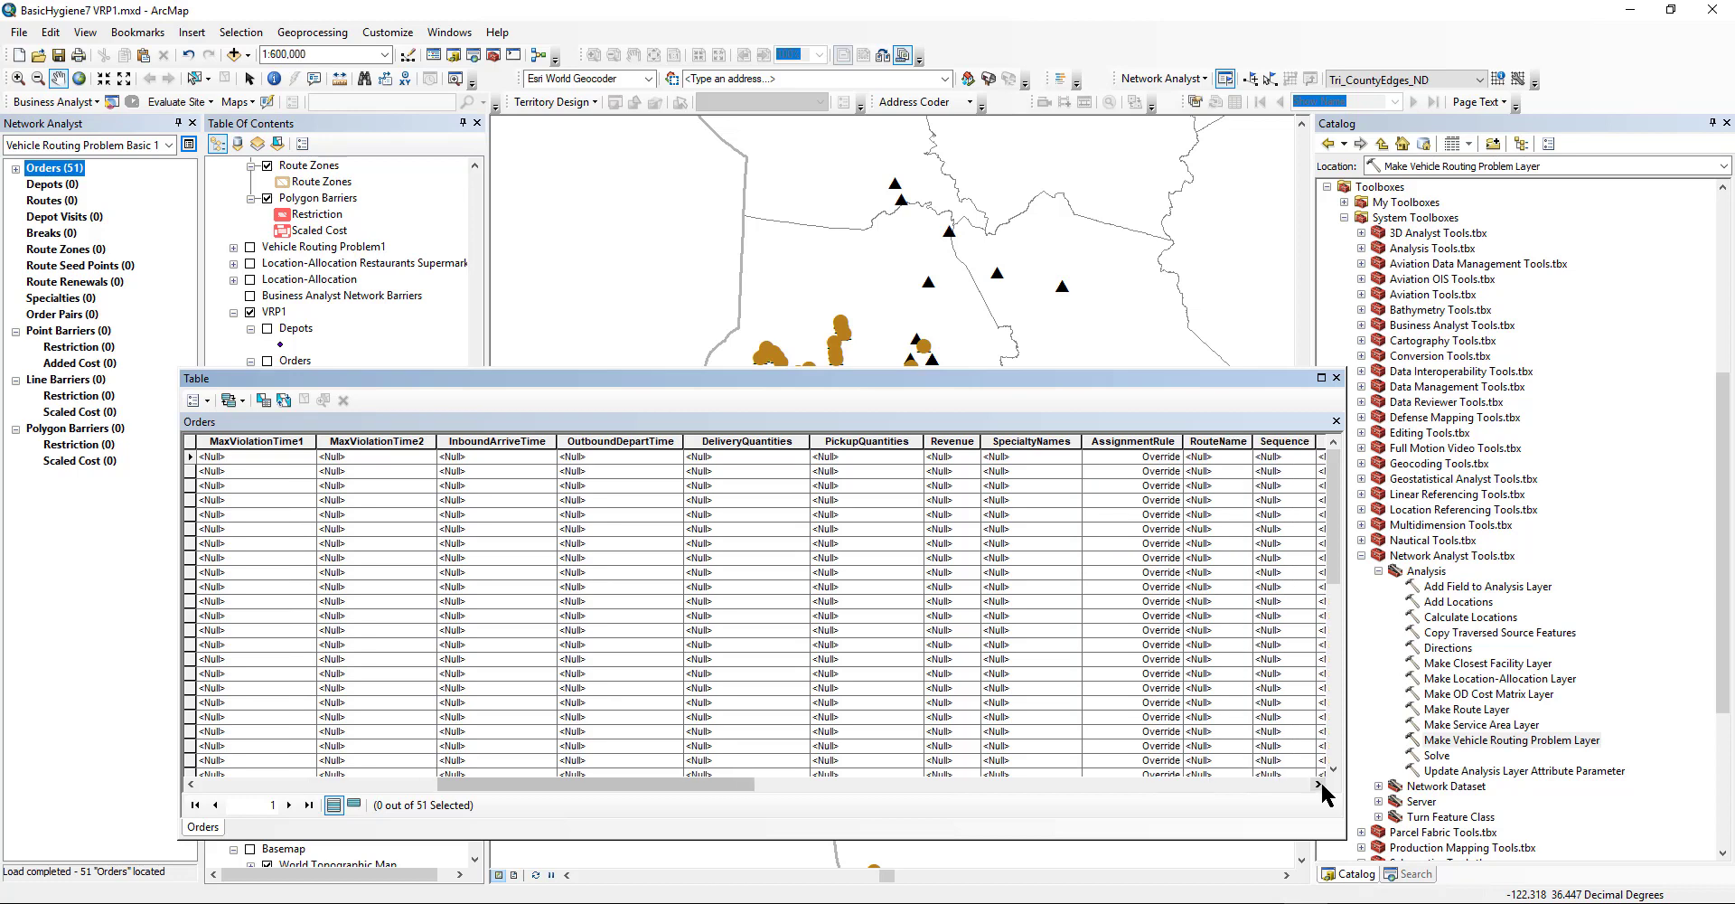
left_click(1319, 784)
left_click(1319, 785)
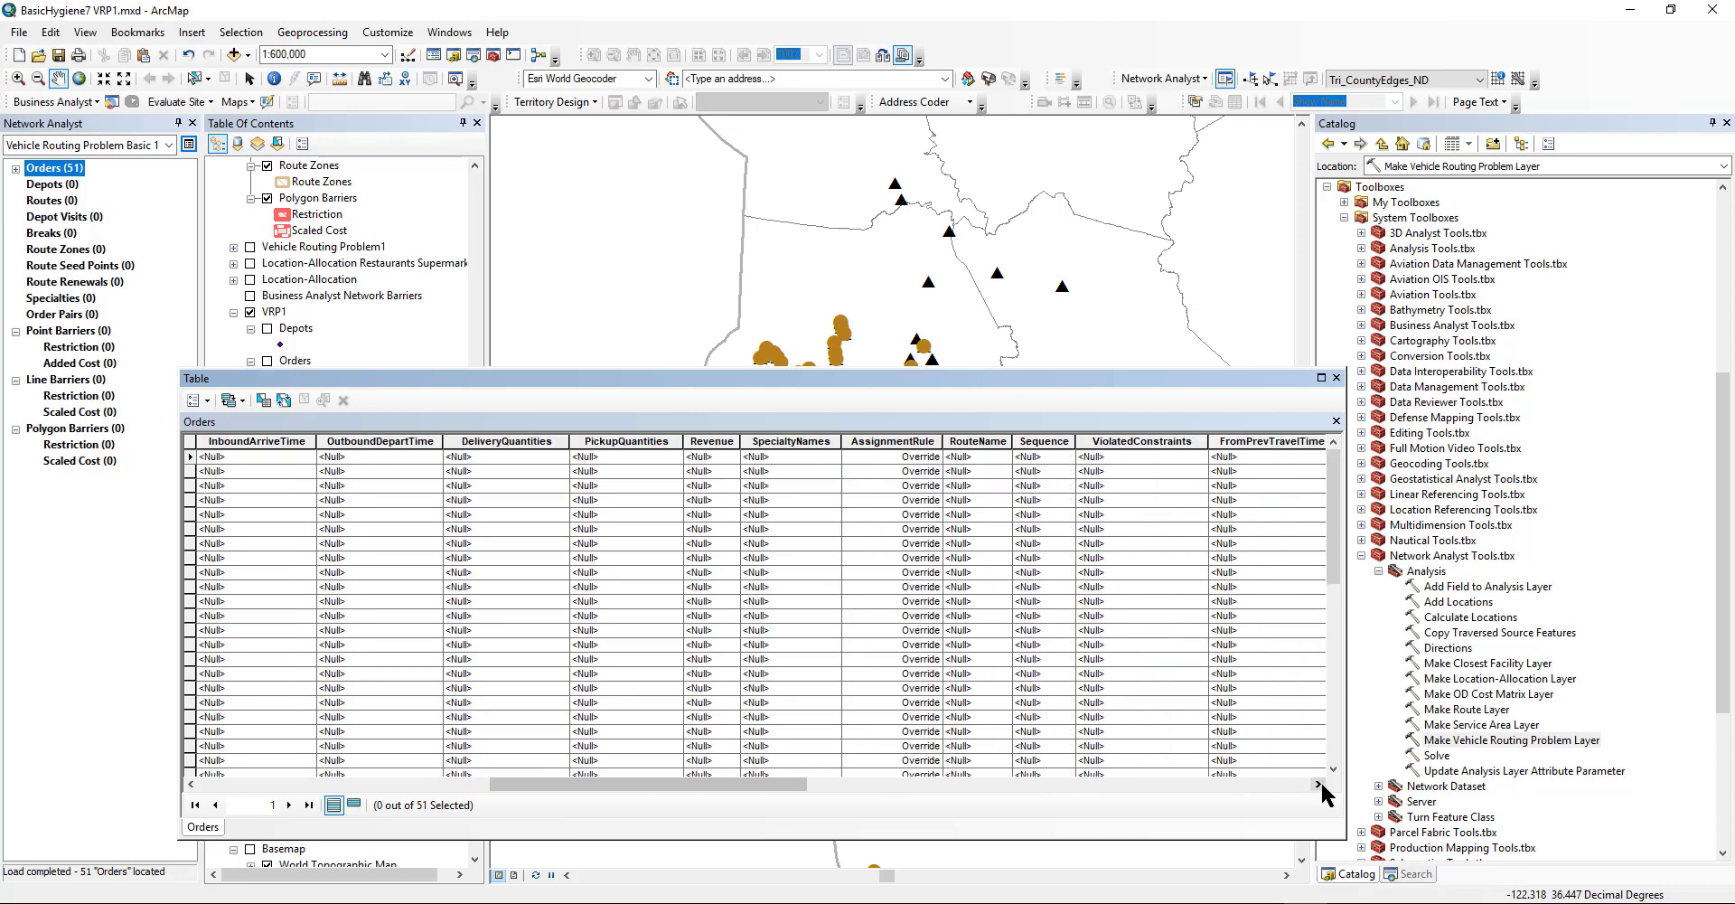
left_click(1319, 784)
left_click(1319, 784)
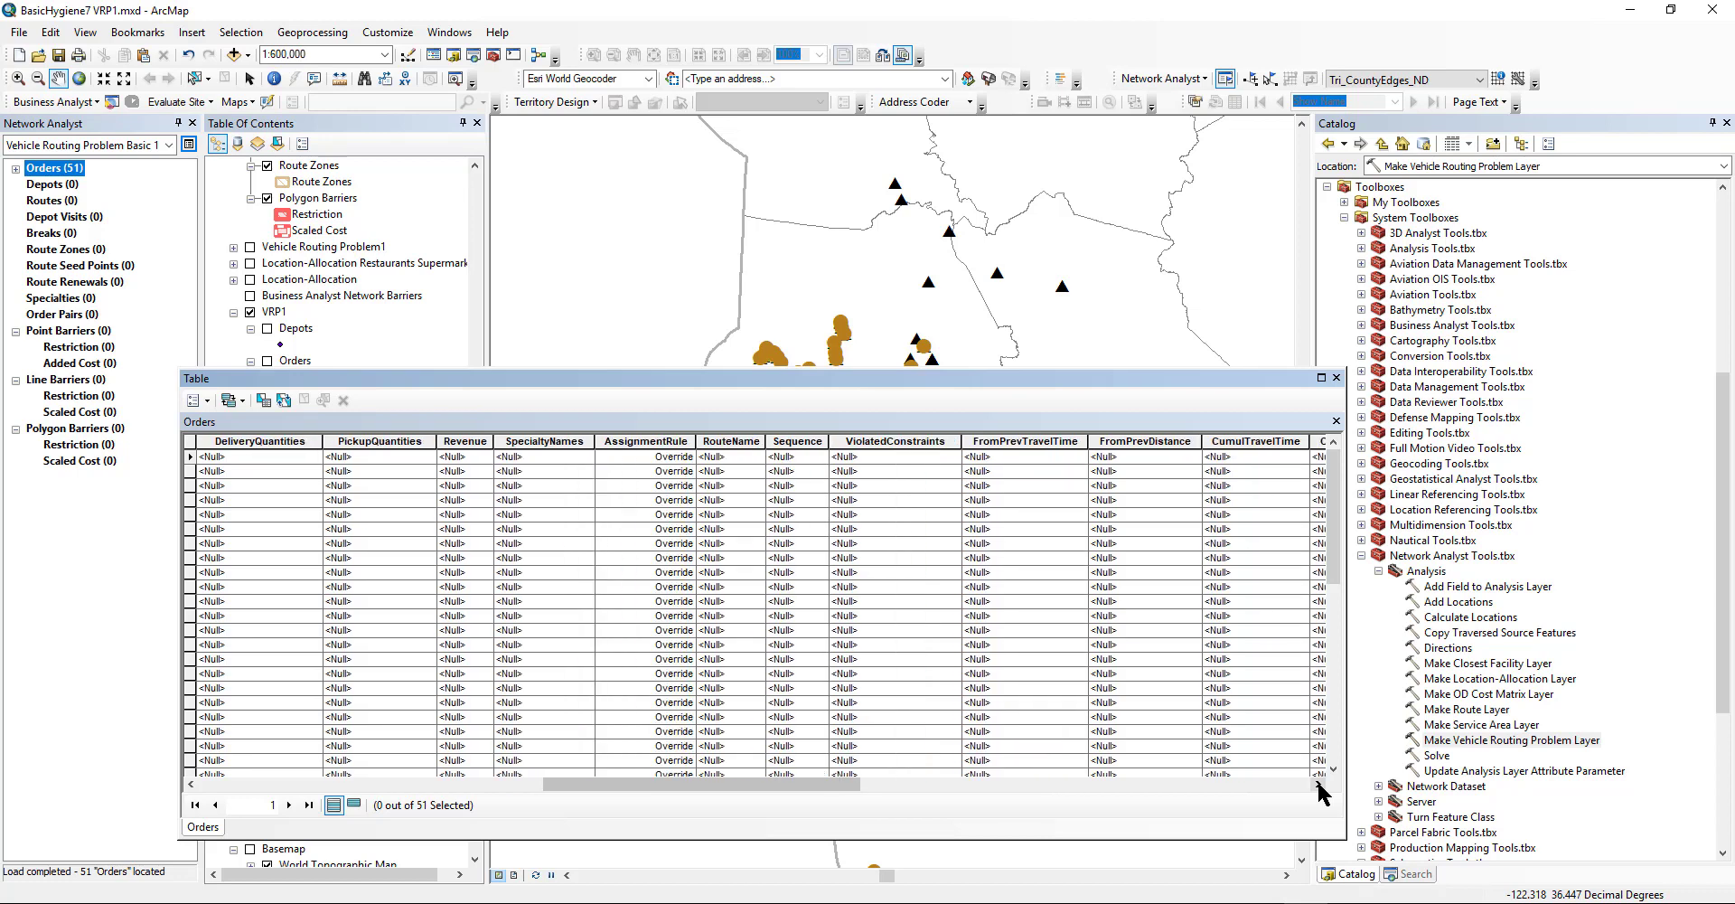
left_click(1320, 784)
left_click(1319, 784)
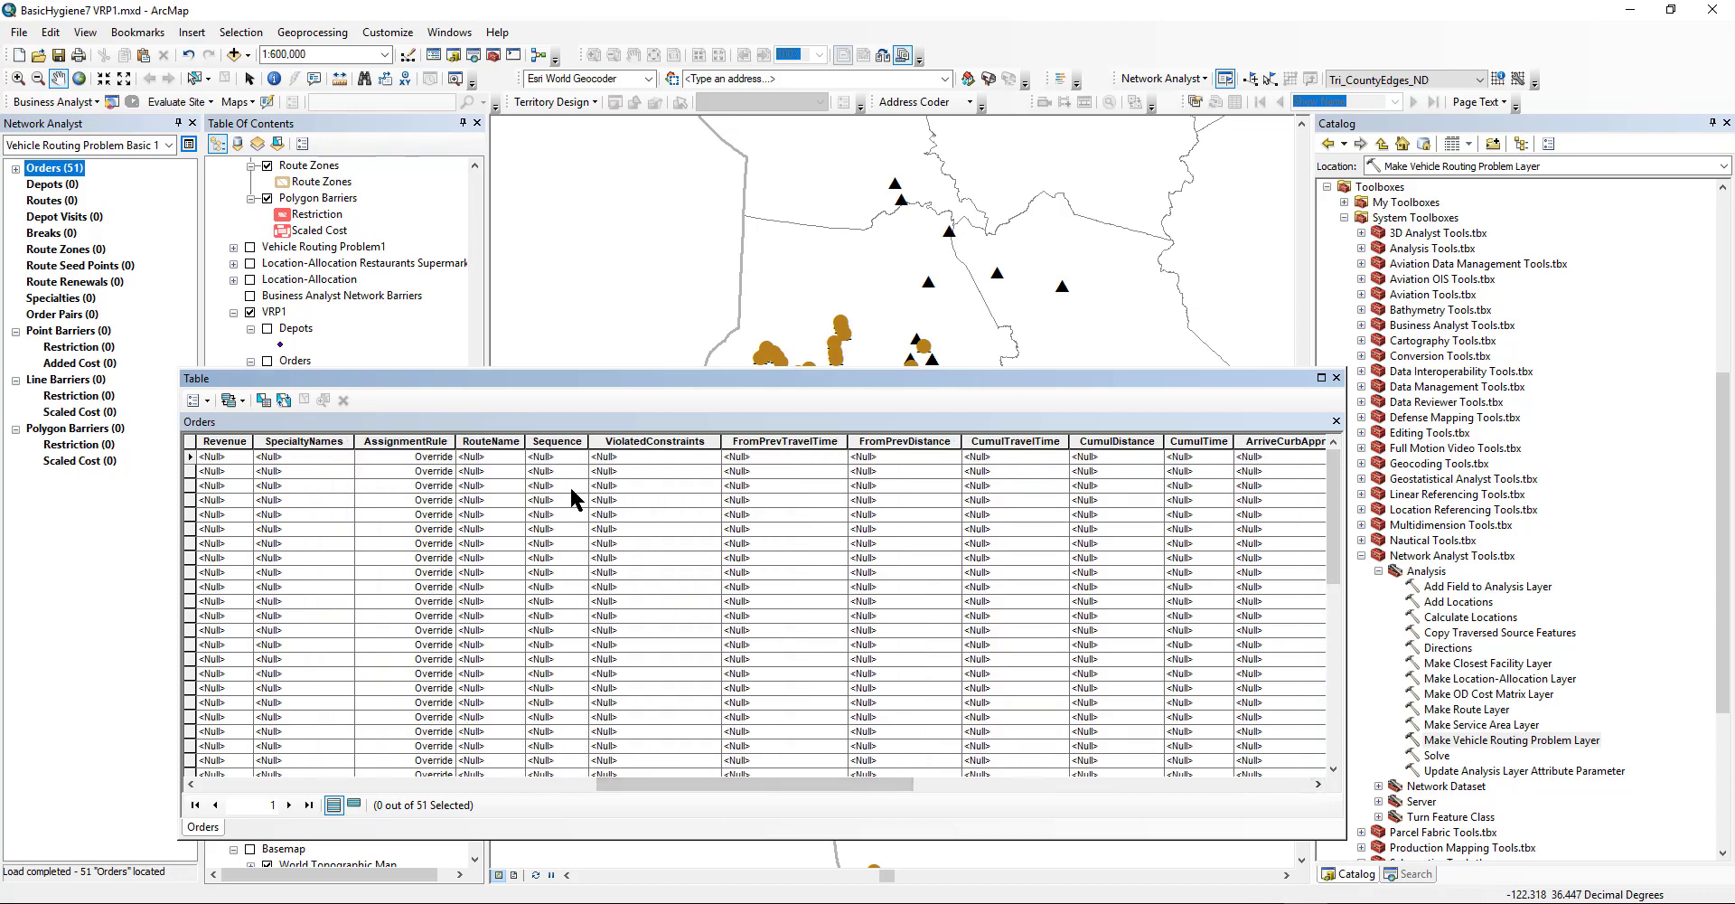
left_click(486, 441)
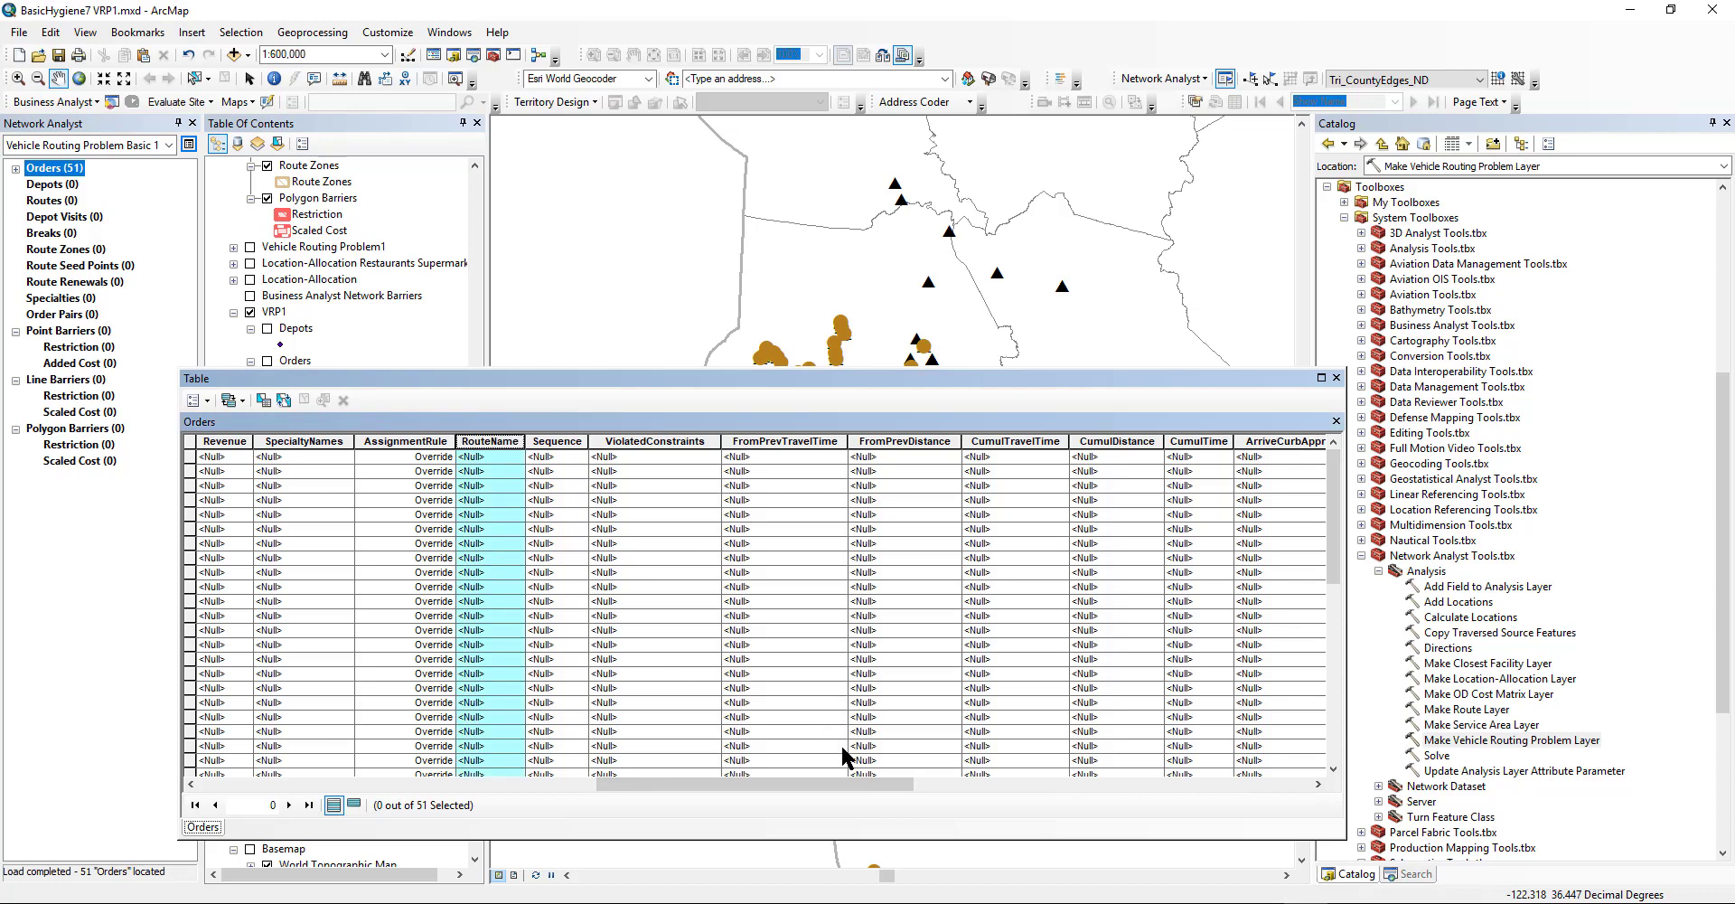
Examine the Orders table's arrival time and network location columns, move the table aside, and return to its first columns.
left_click_drag(825, 783, 1166, 789)
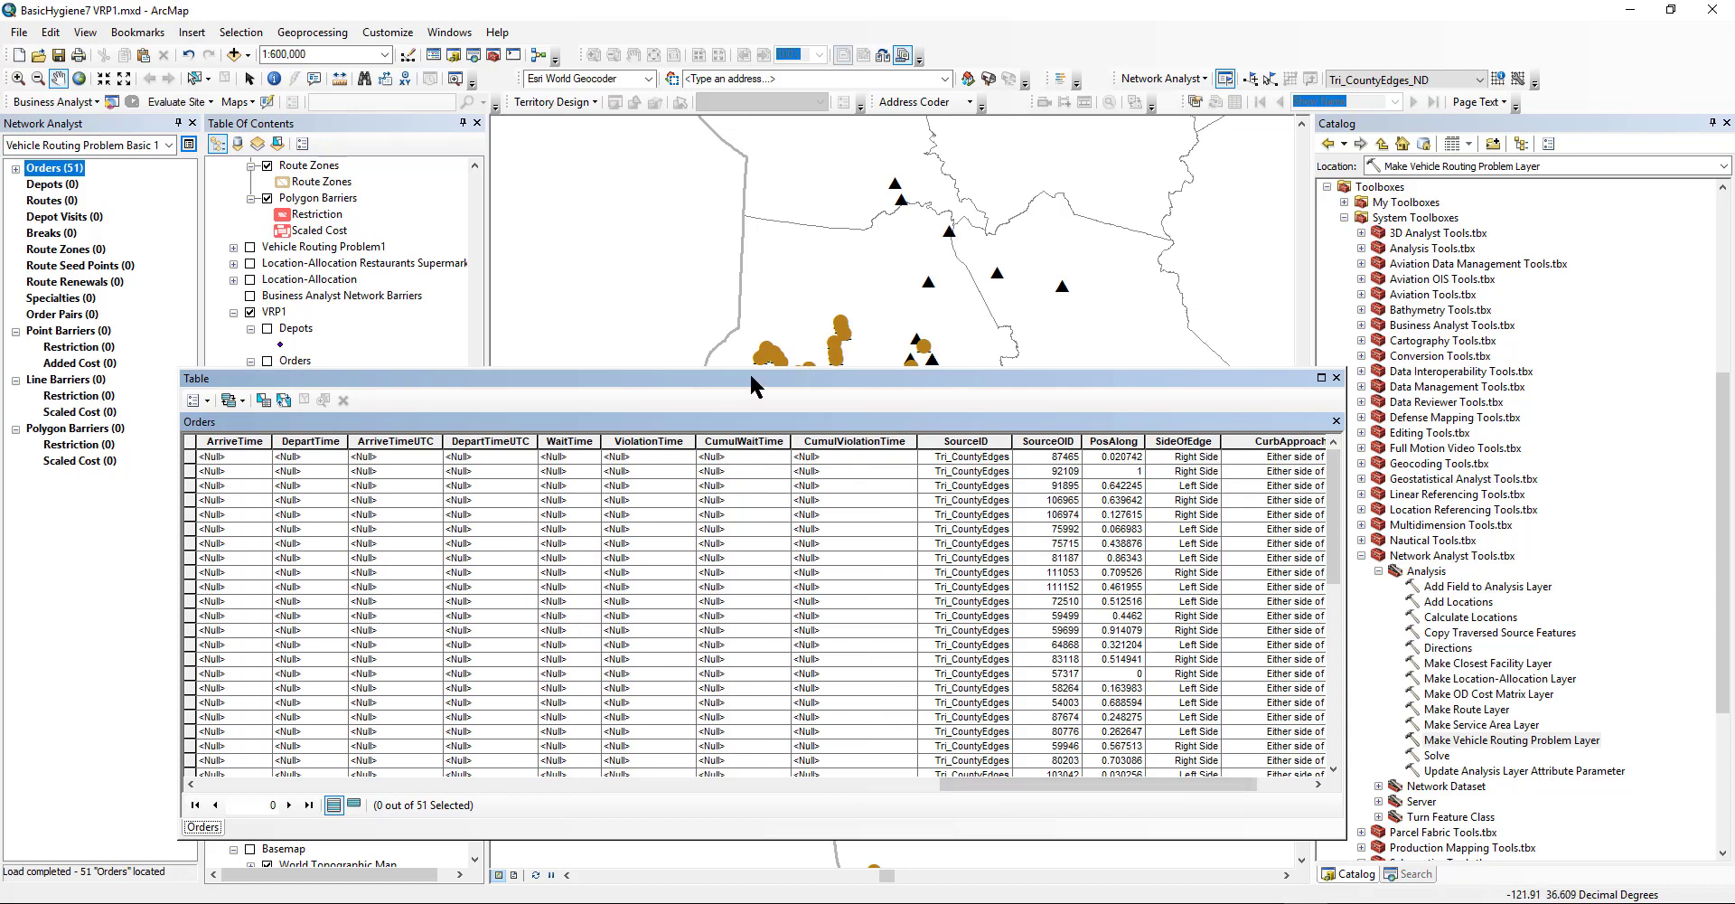
left_click_drag(756, 387, 1130, 244)
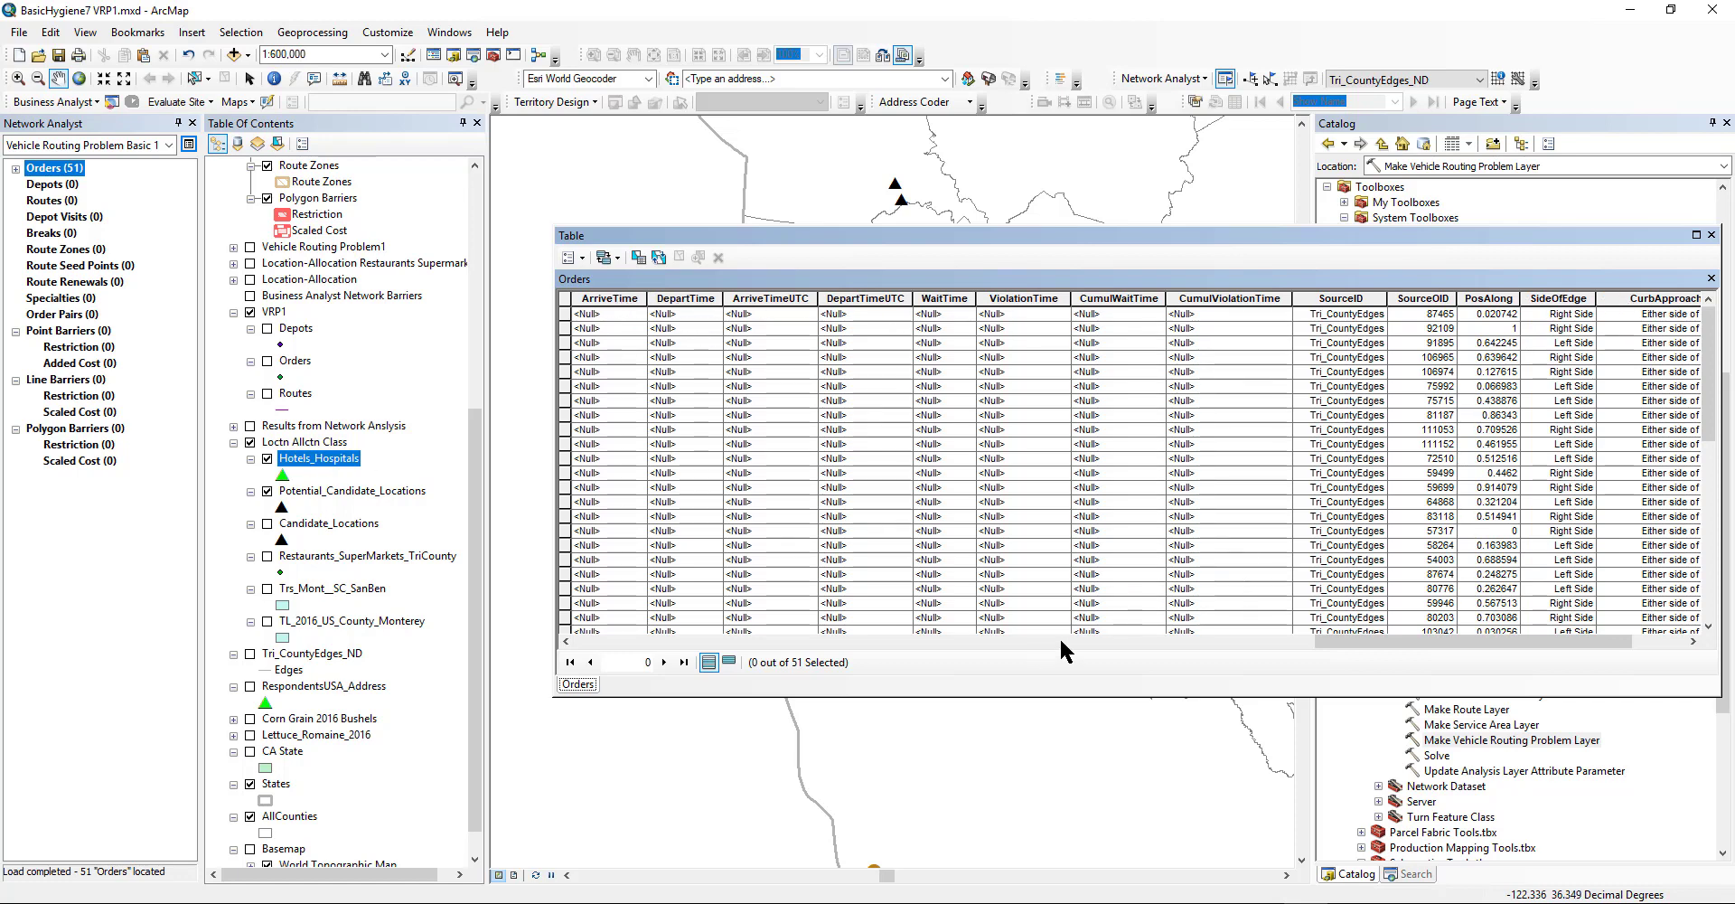
left_click_drag(1379, 637, 682, 659)
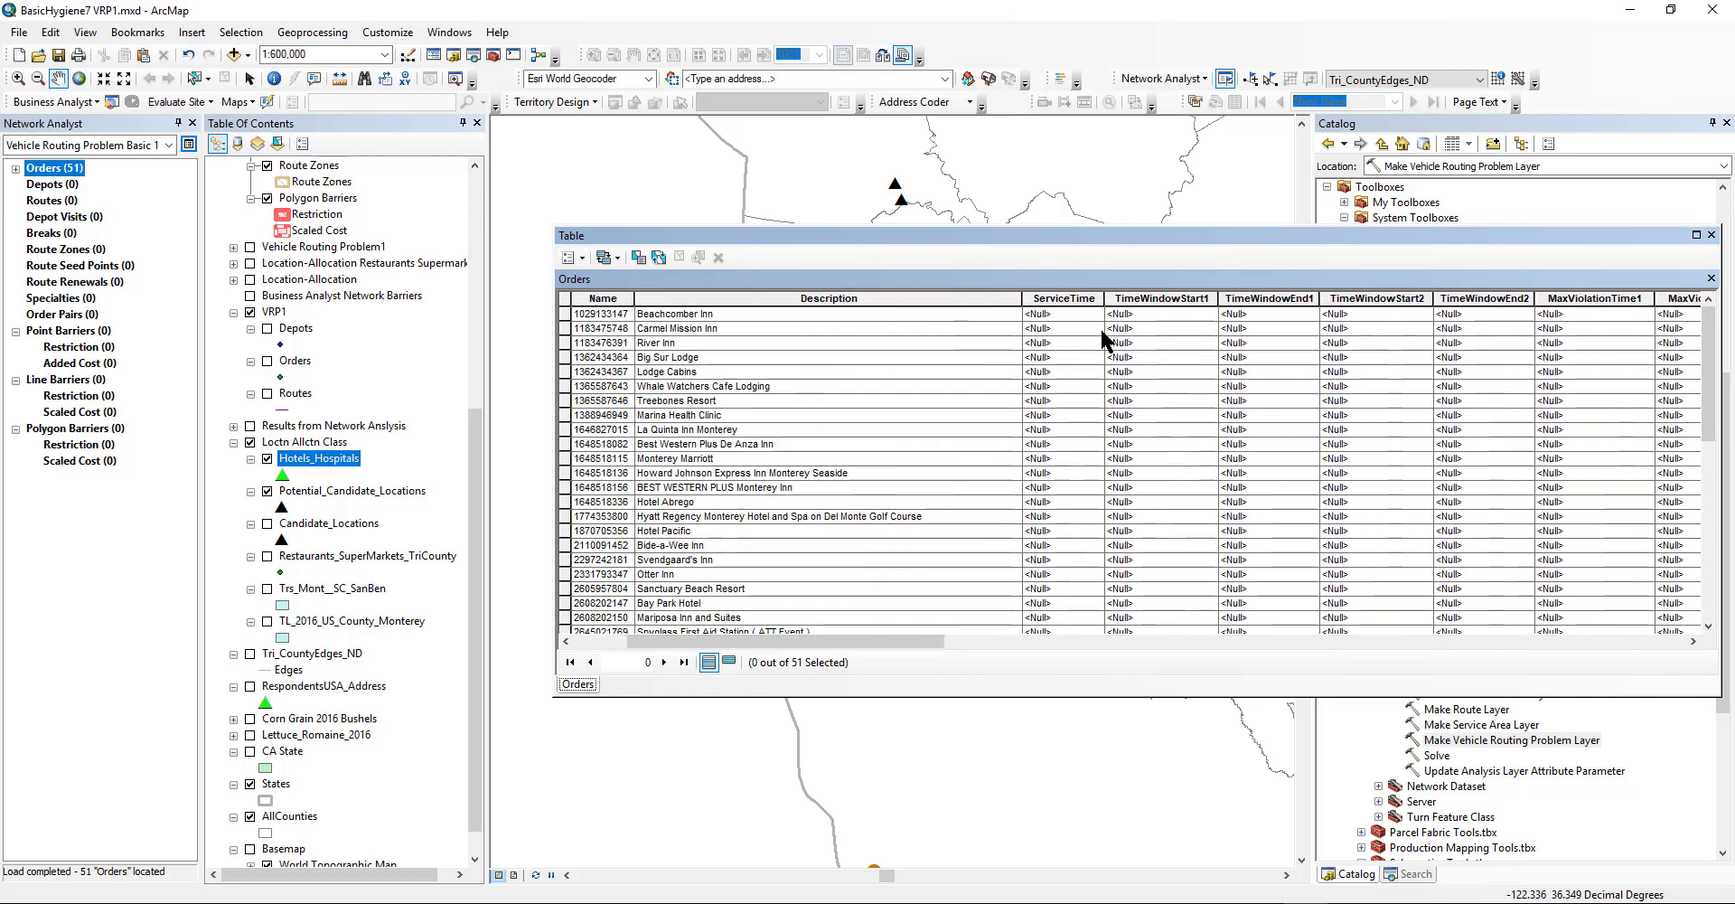
left_click_drag(674, 636, 623, 649)
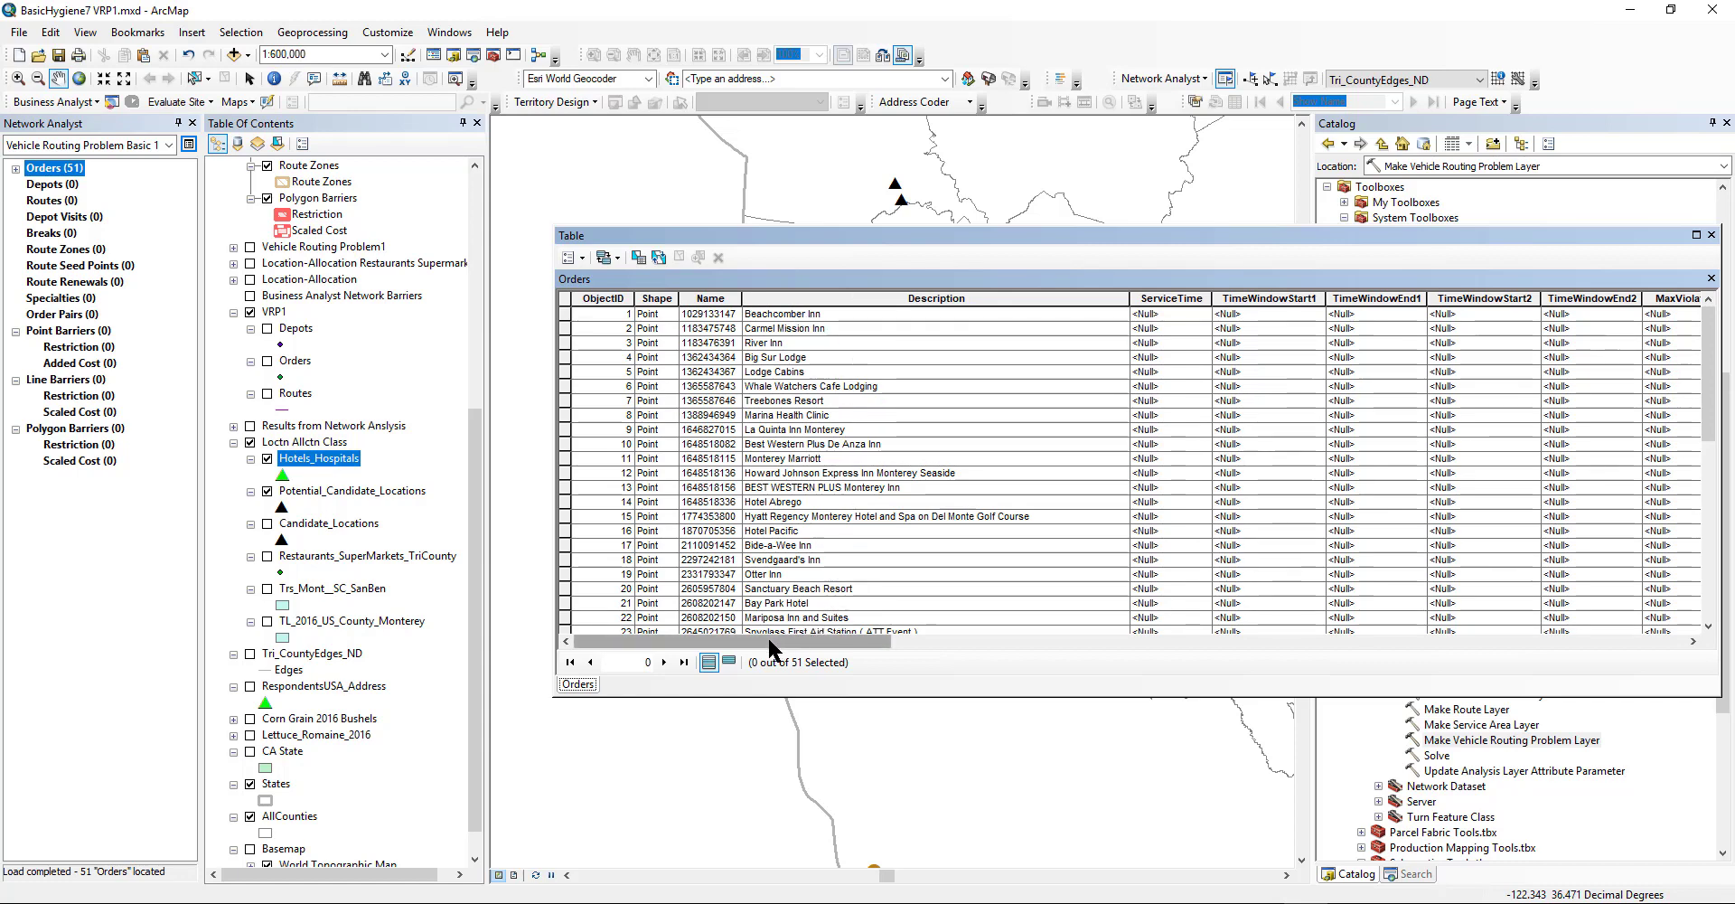
Recheck the Orders table's remaining columns through CurbApproach and Status, returning to the ObjectID and Name columns.
left_click_drag(769, 640, 1575, 600)
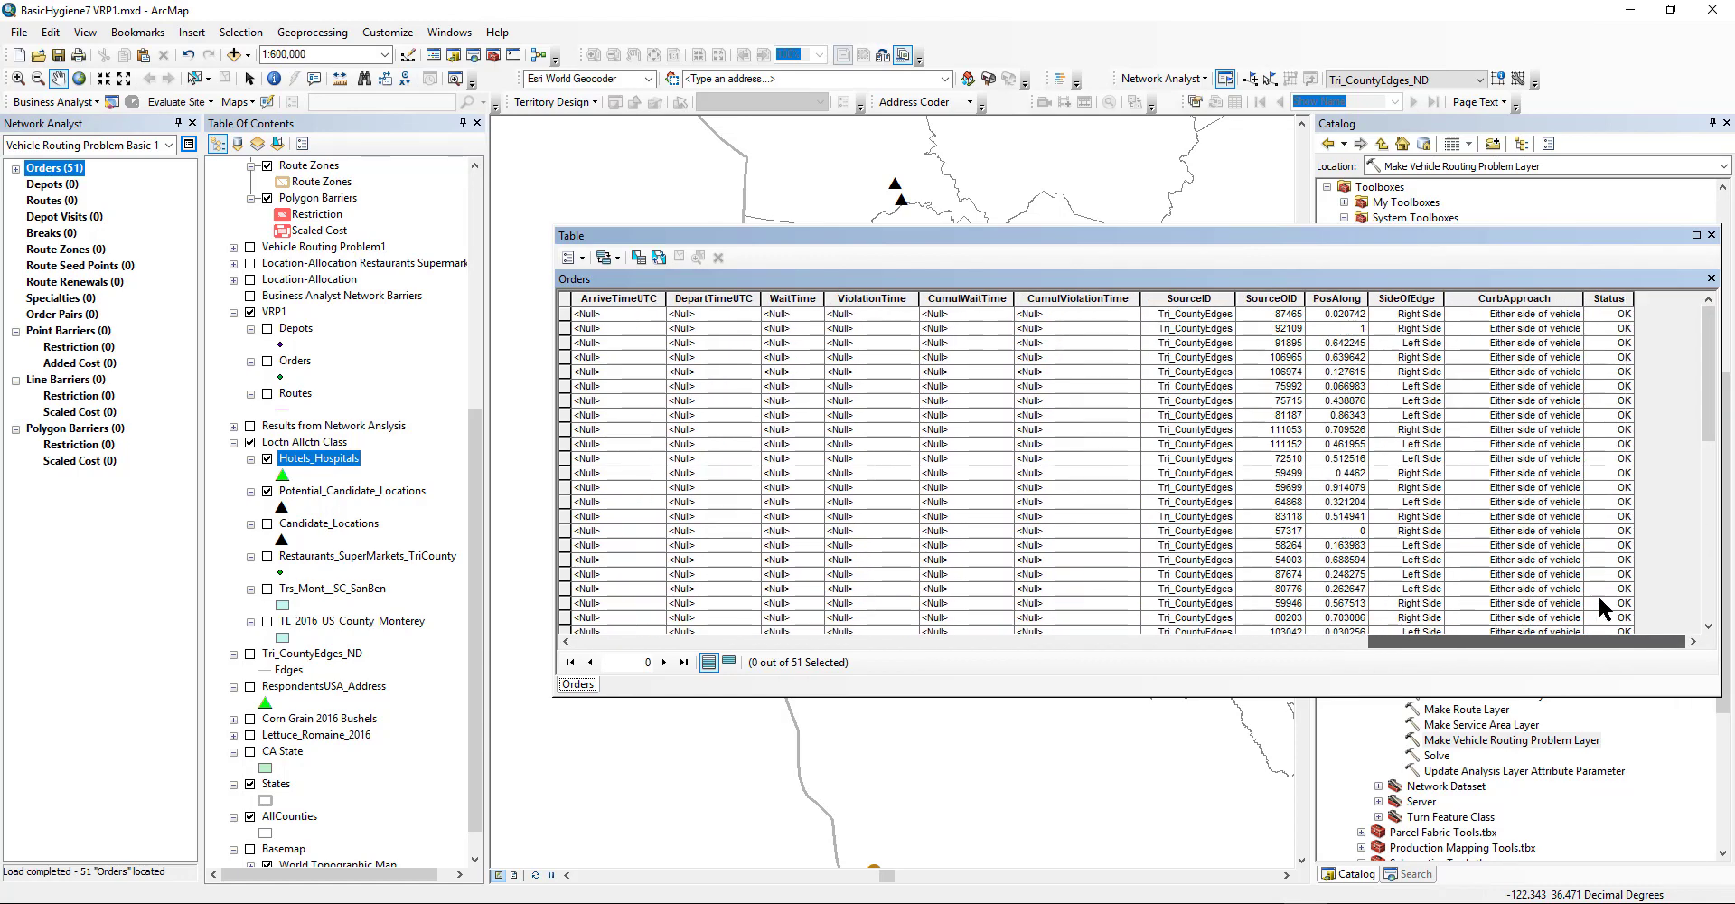
left_click_drag(1598, 594, 665, 598)
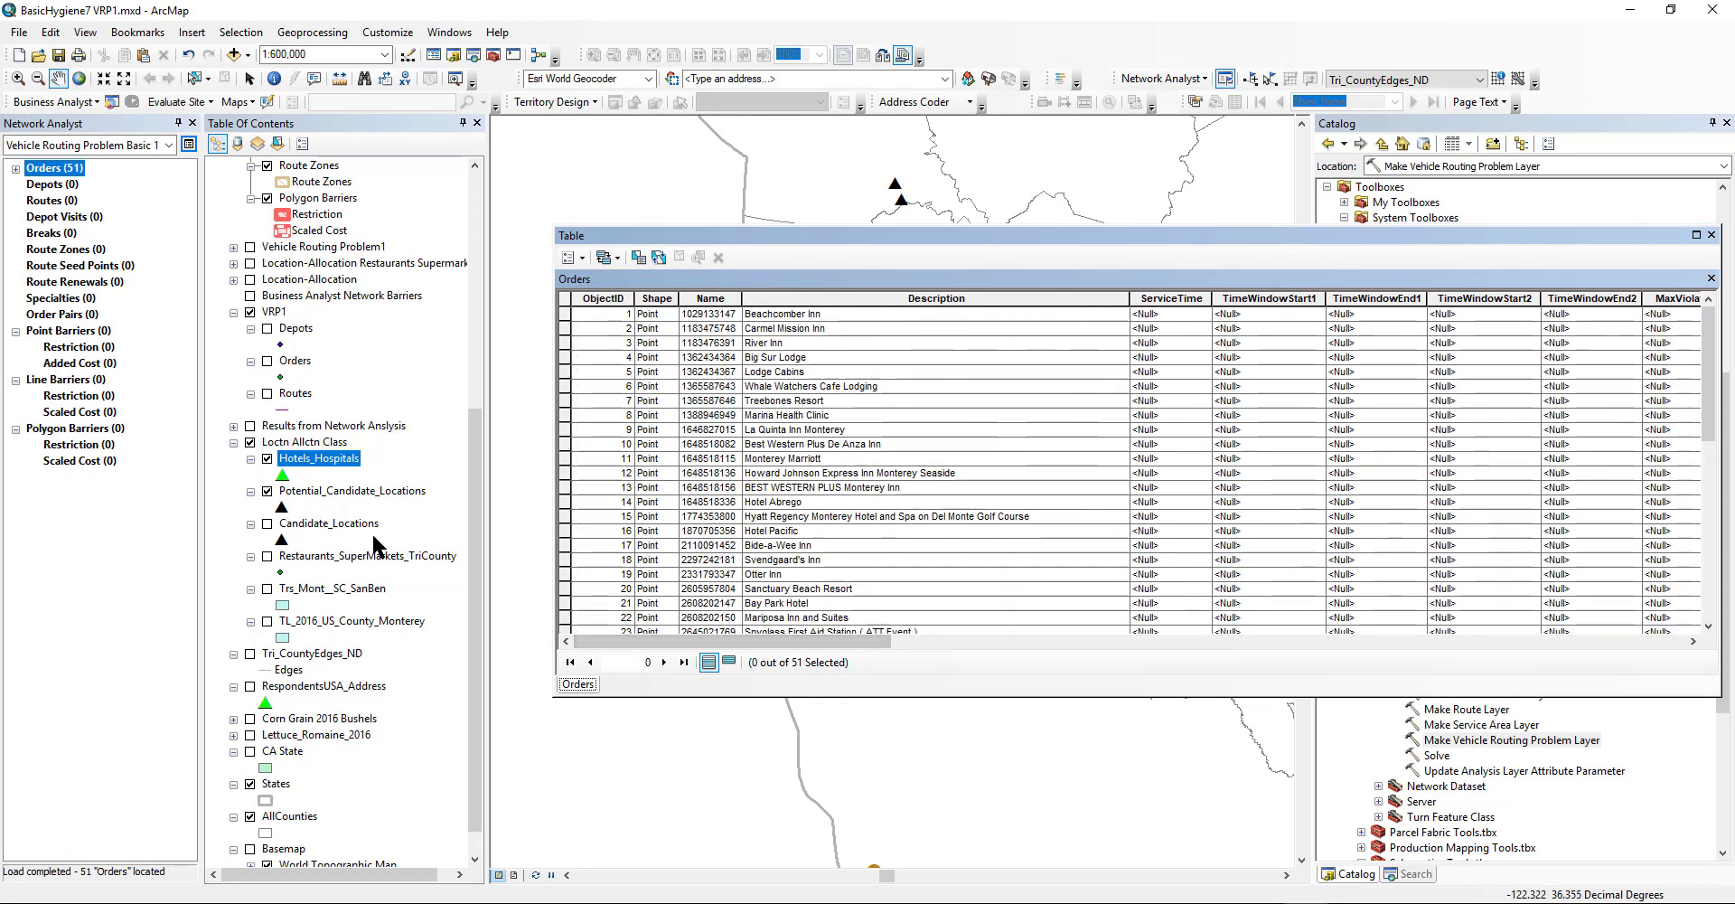
left_click(59, 188)
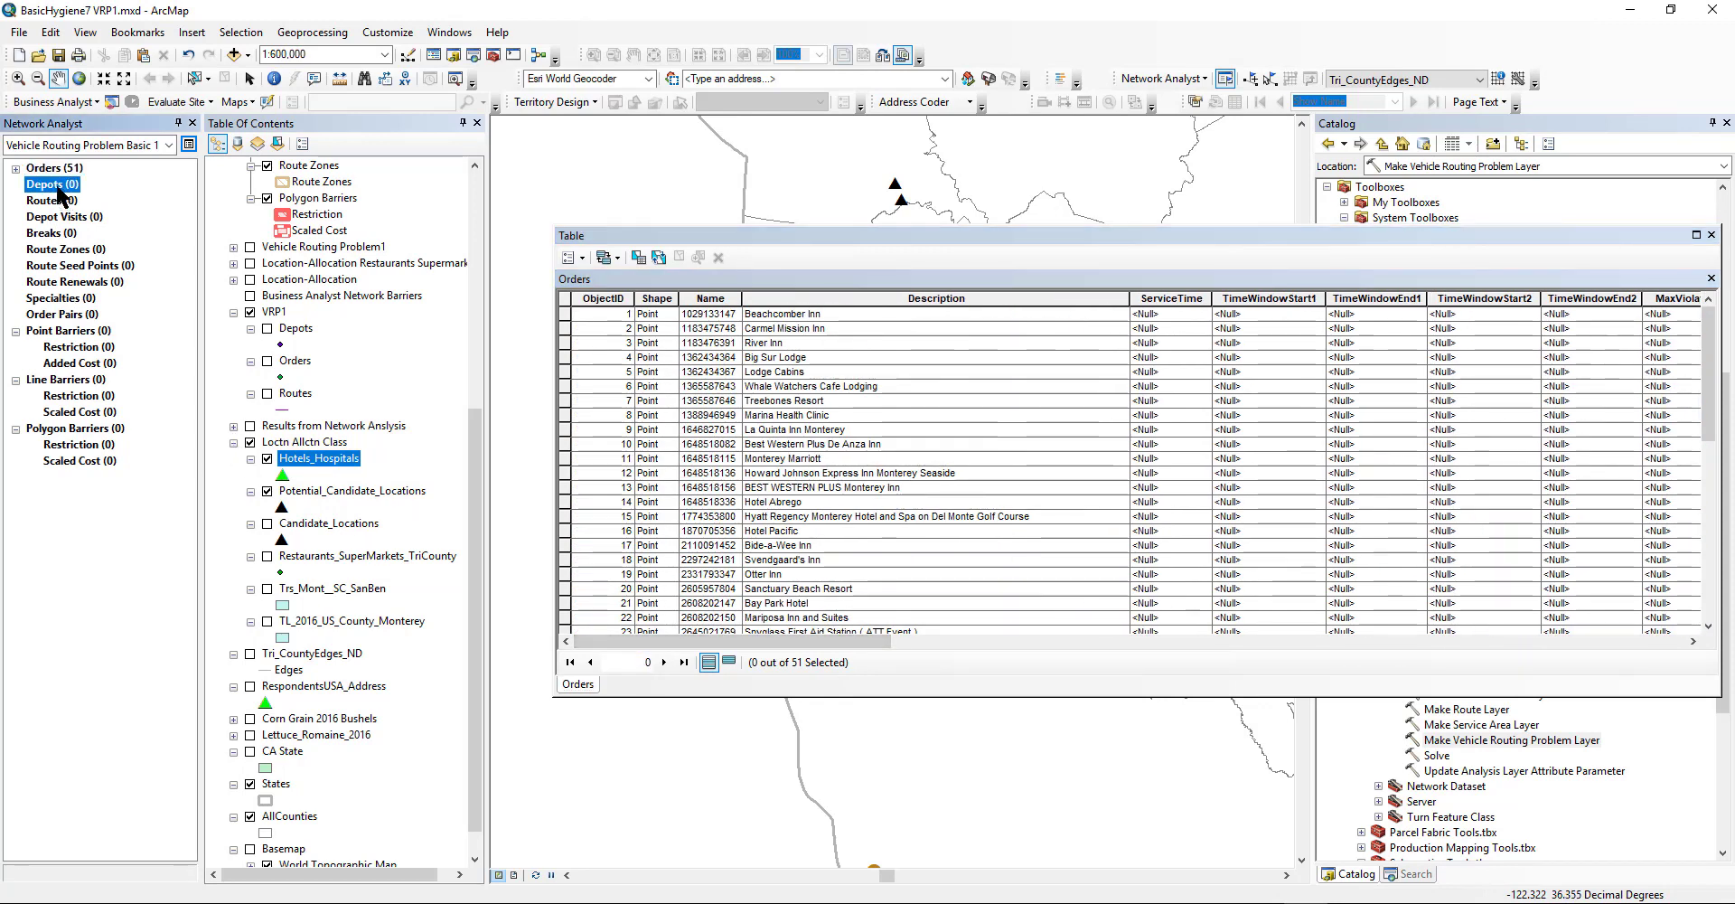
right_click(59, 191)
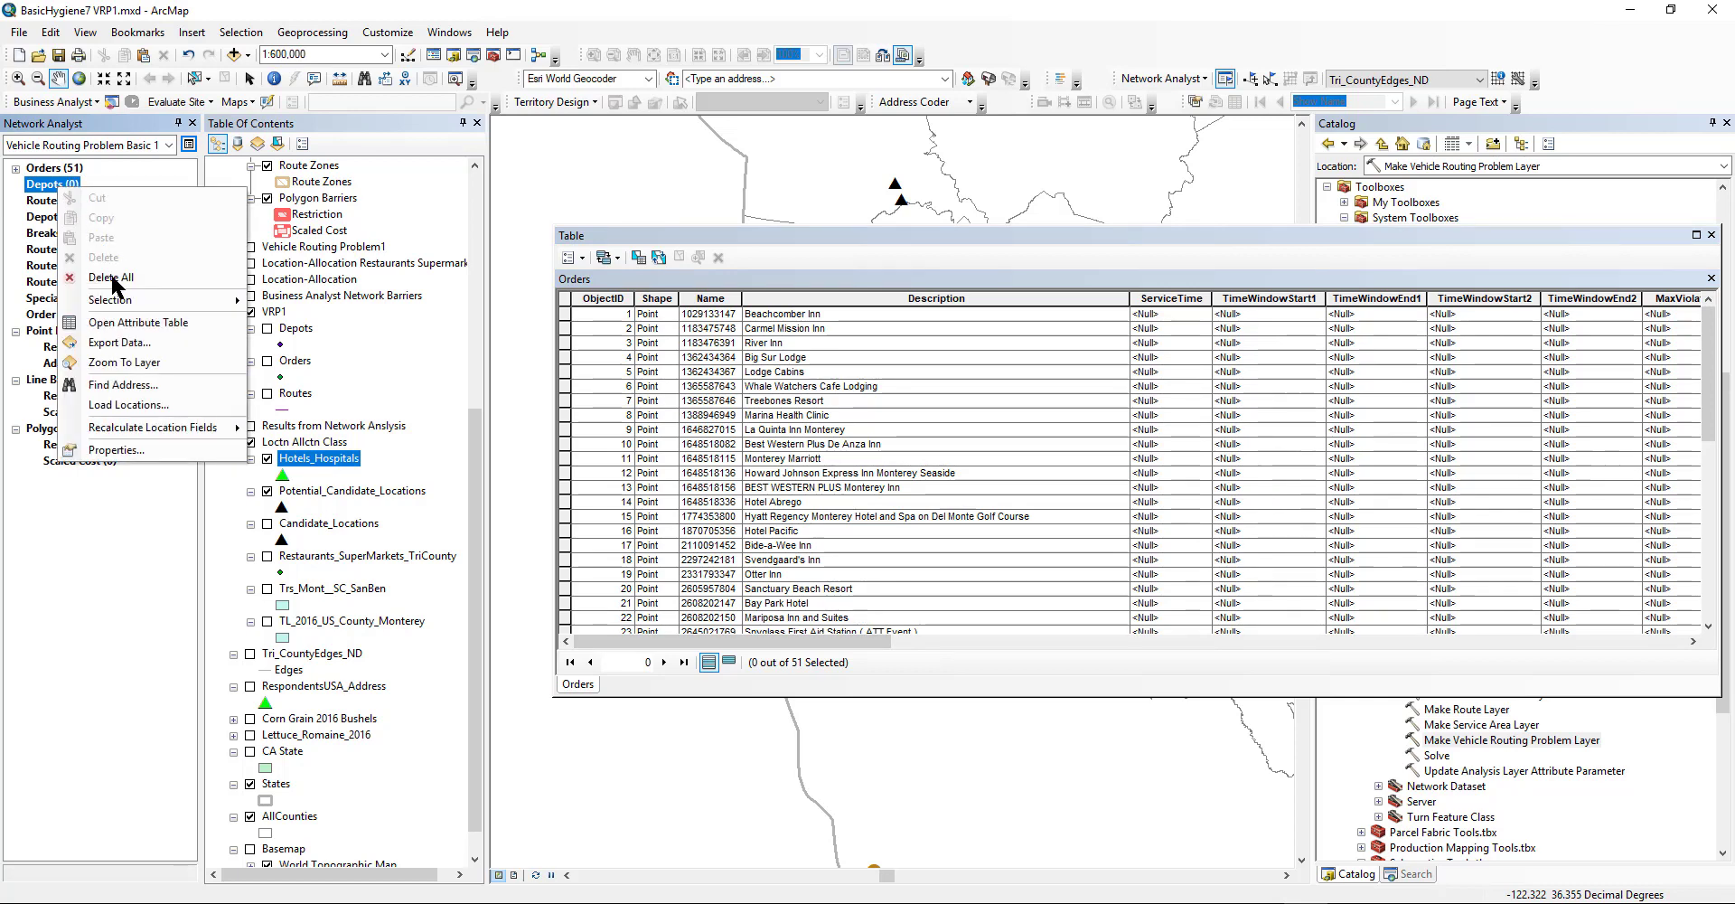
left_click(153, 404)
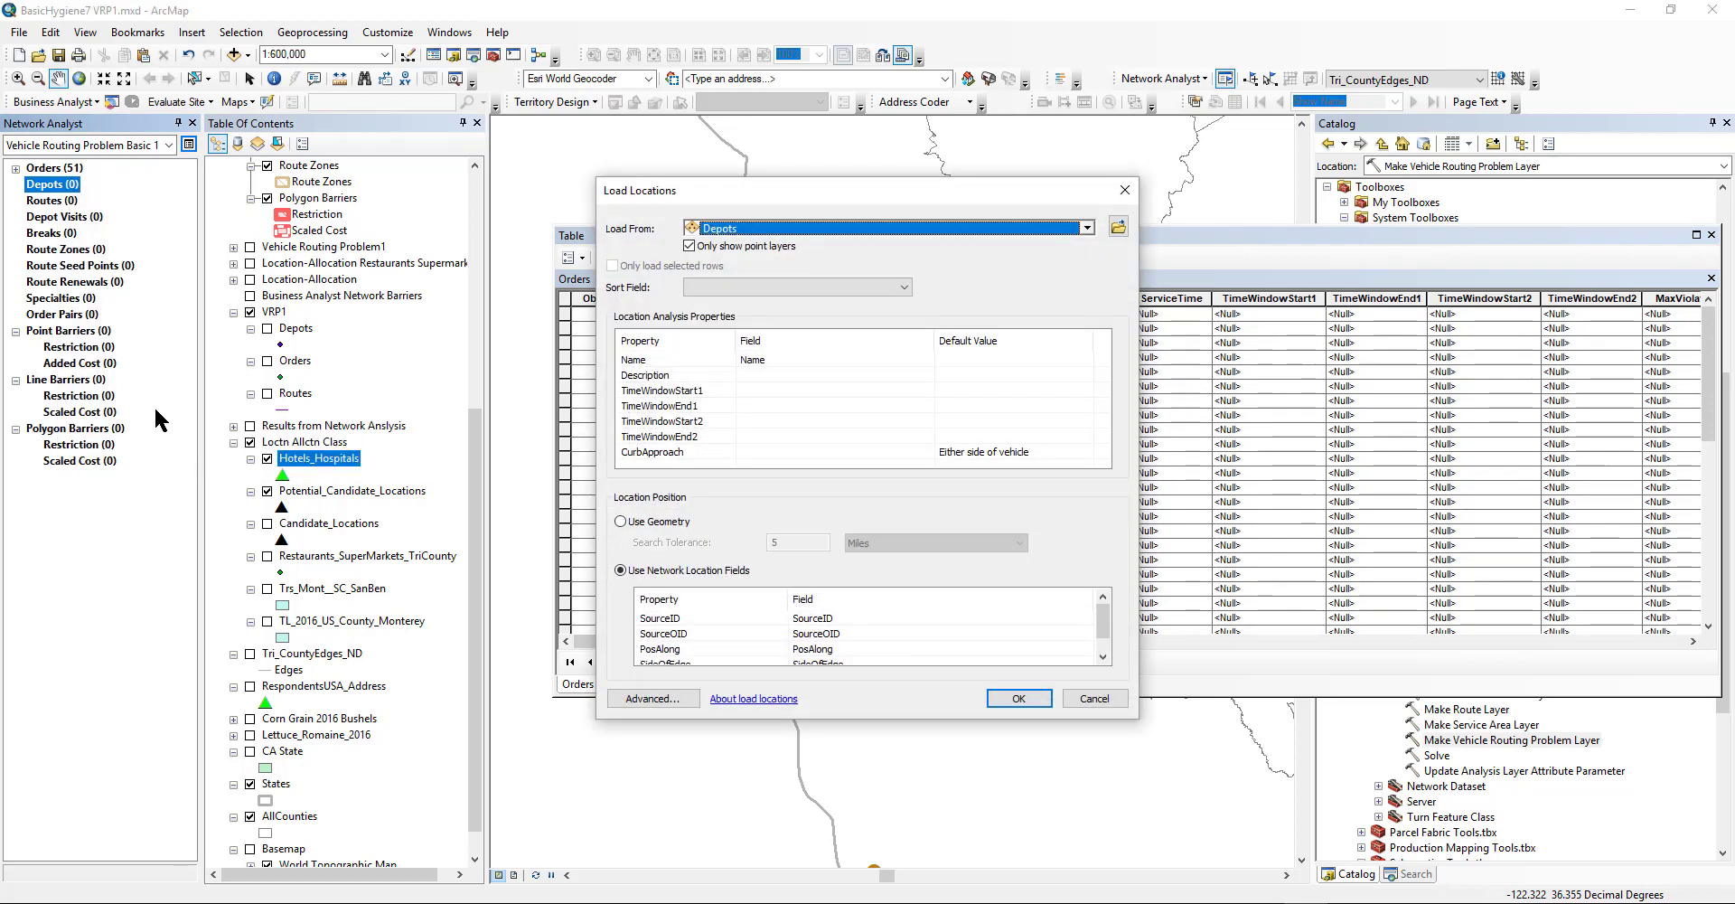
left_click(1111, 694)
Open the Potential_Candidate_Locations attribute table and choose that layer as the source for loading locations into Depots.
right_click(337, 493)
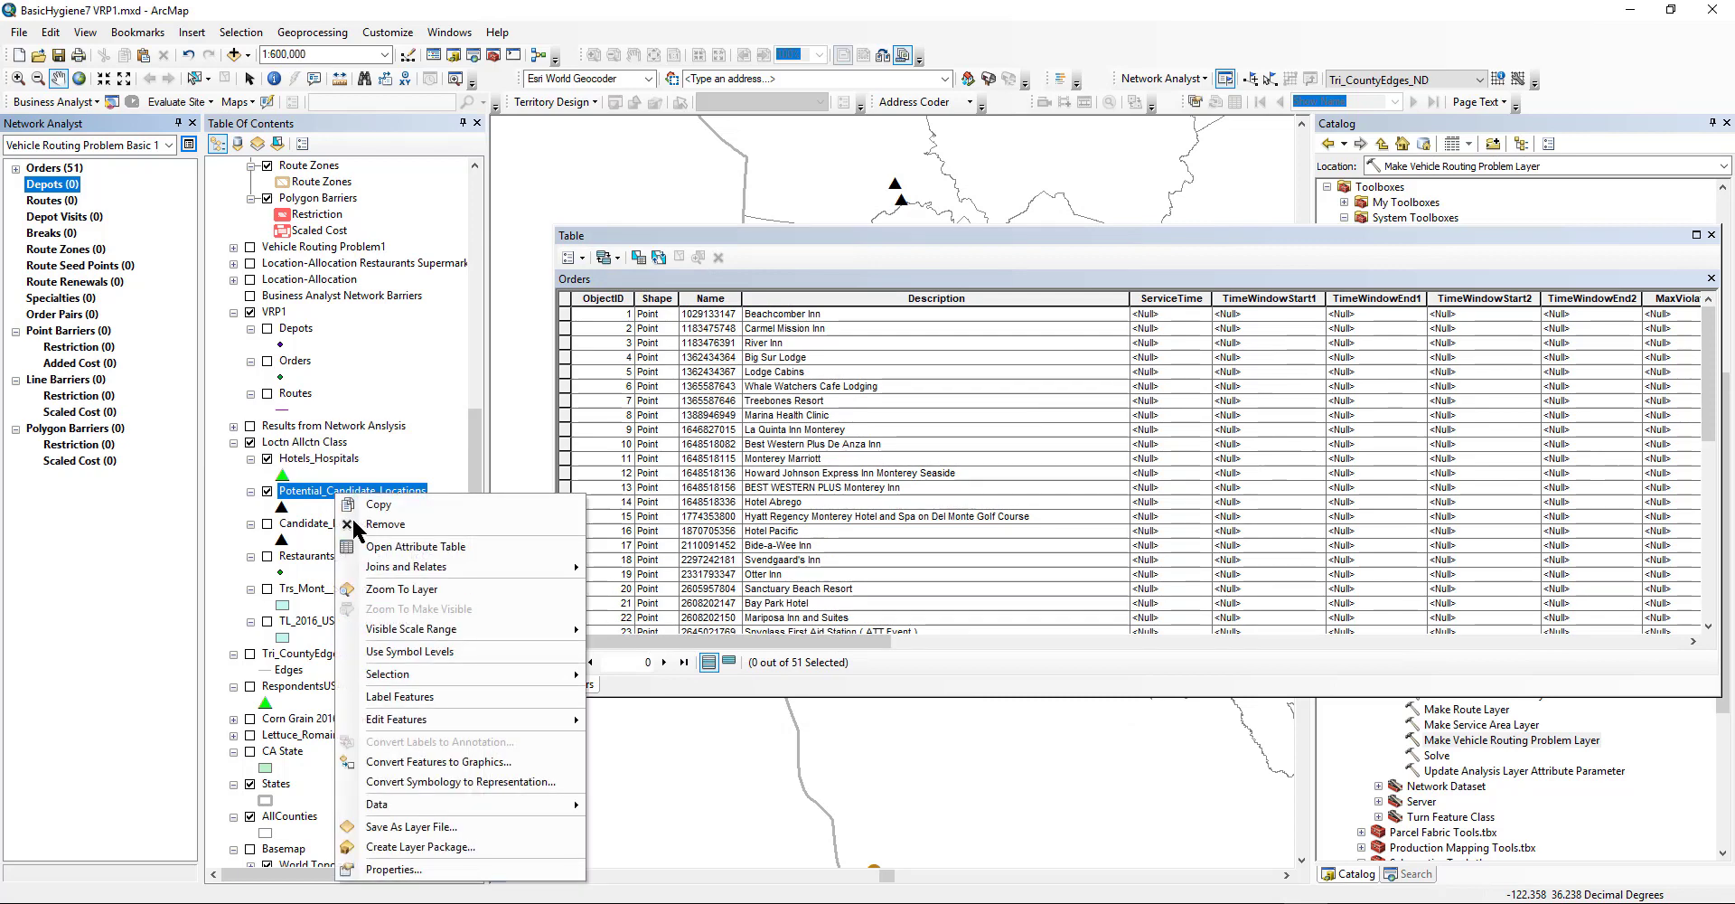
left_click(394, 547)
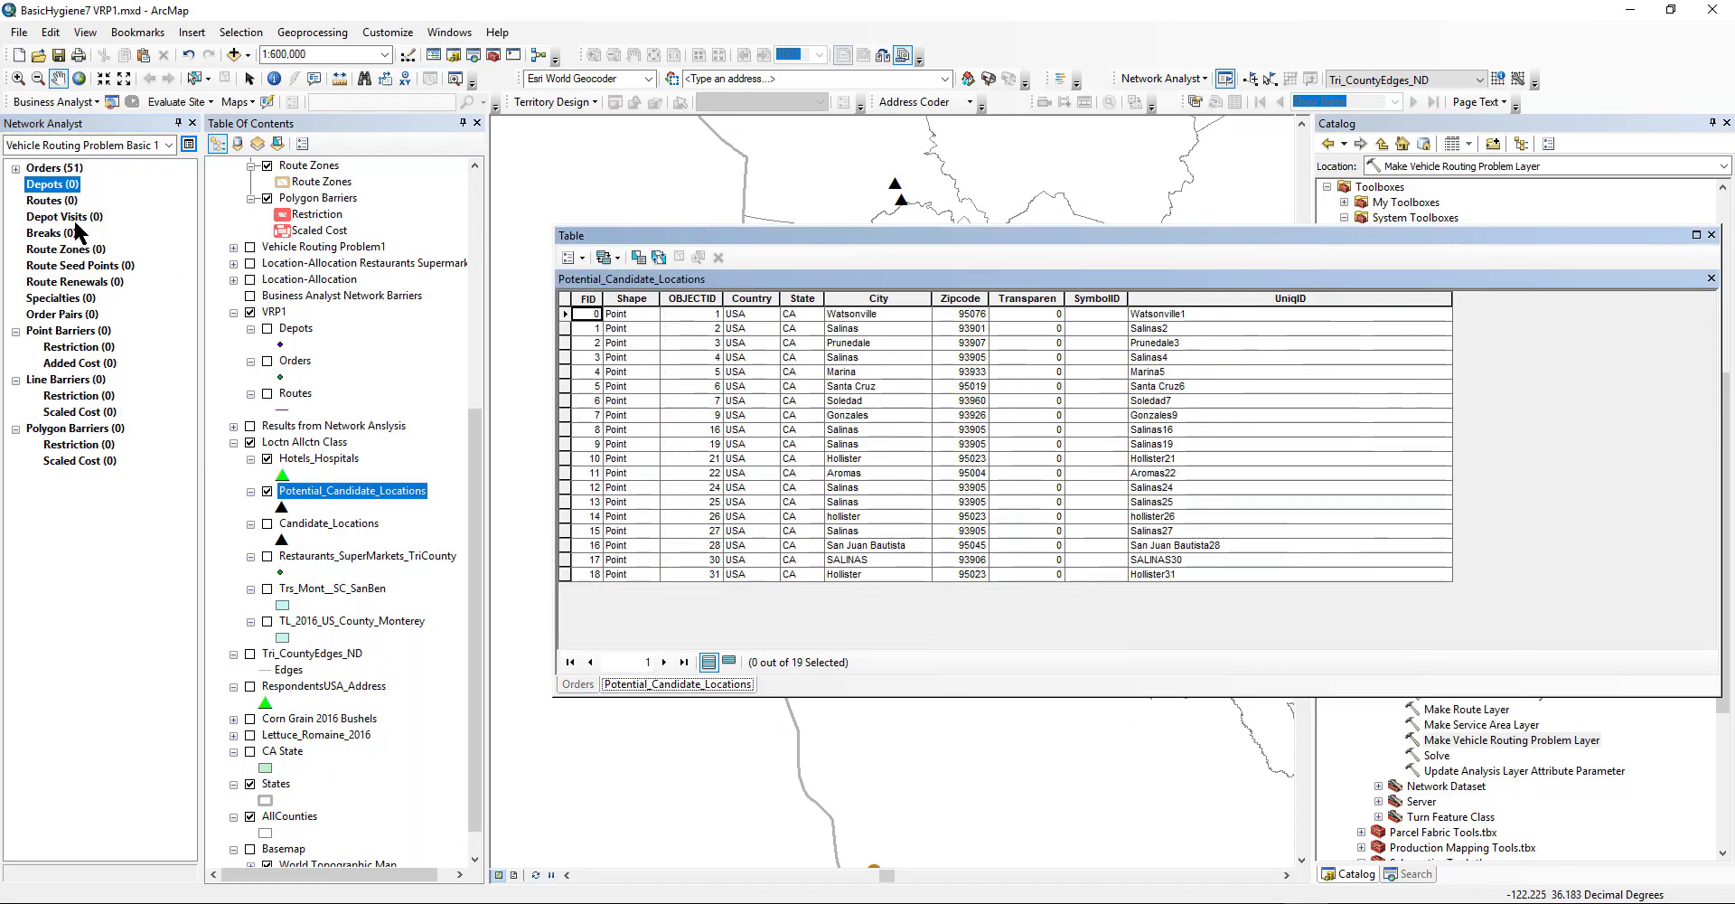
right_click(52, 185)
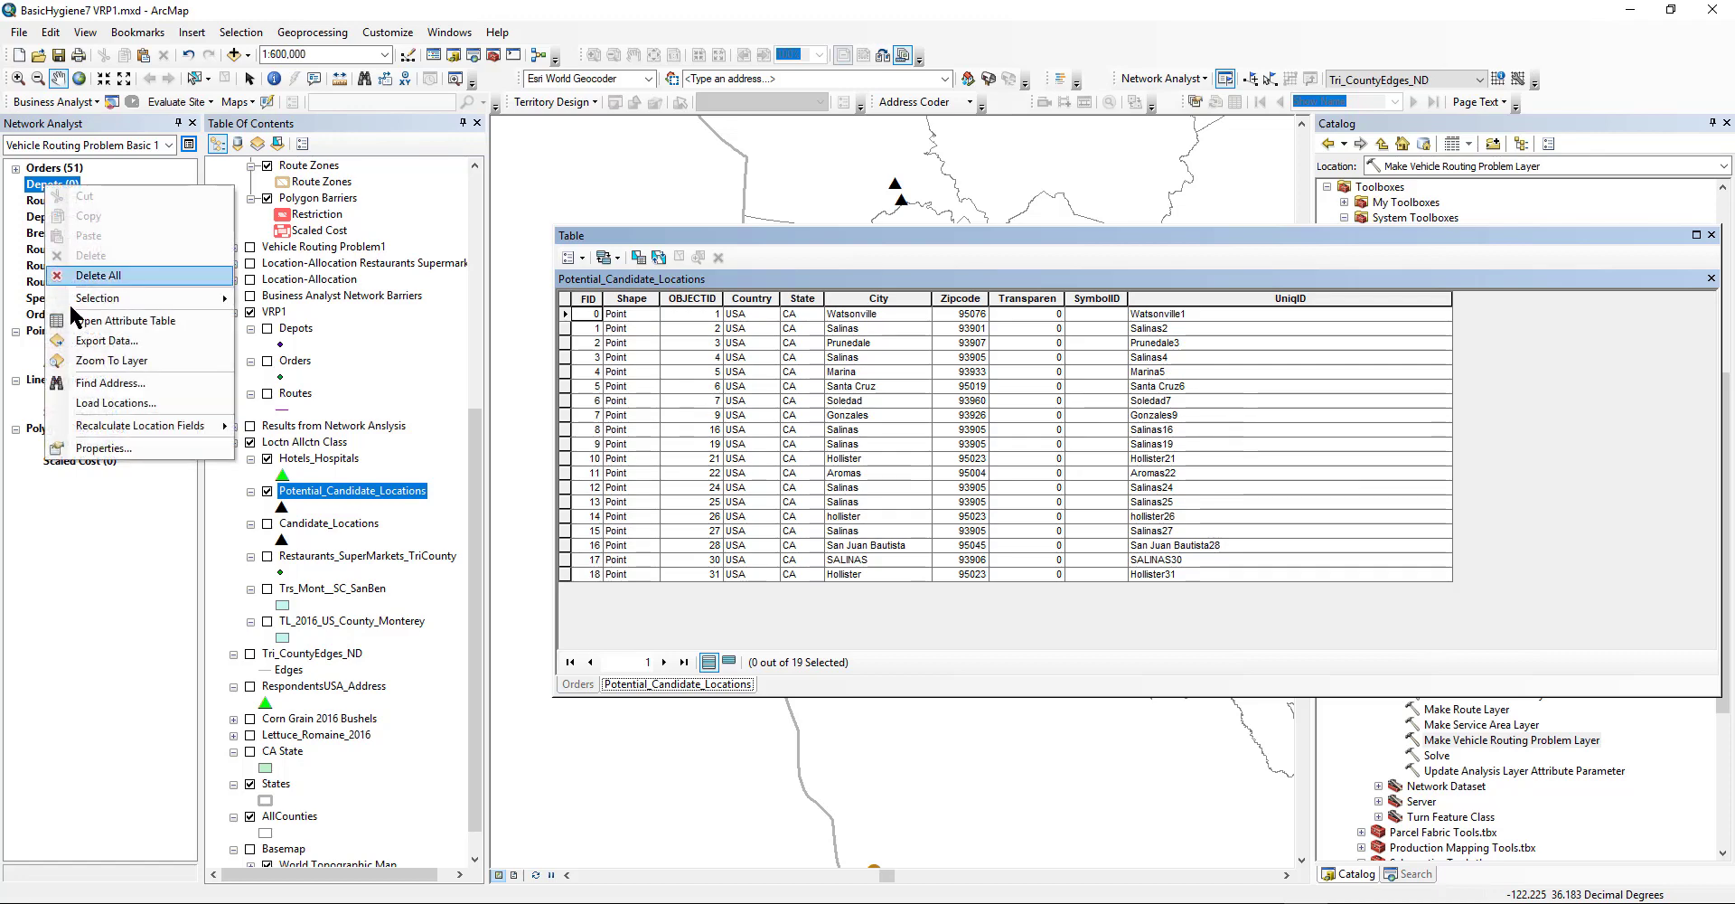
left_click(115, 402)
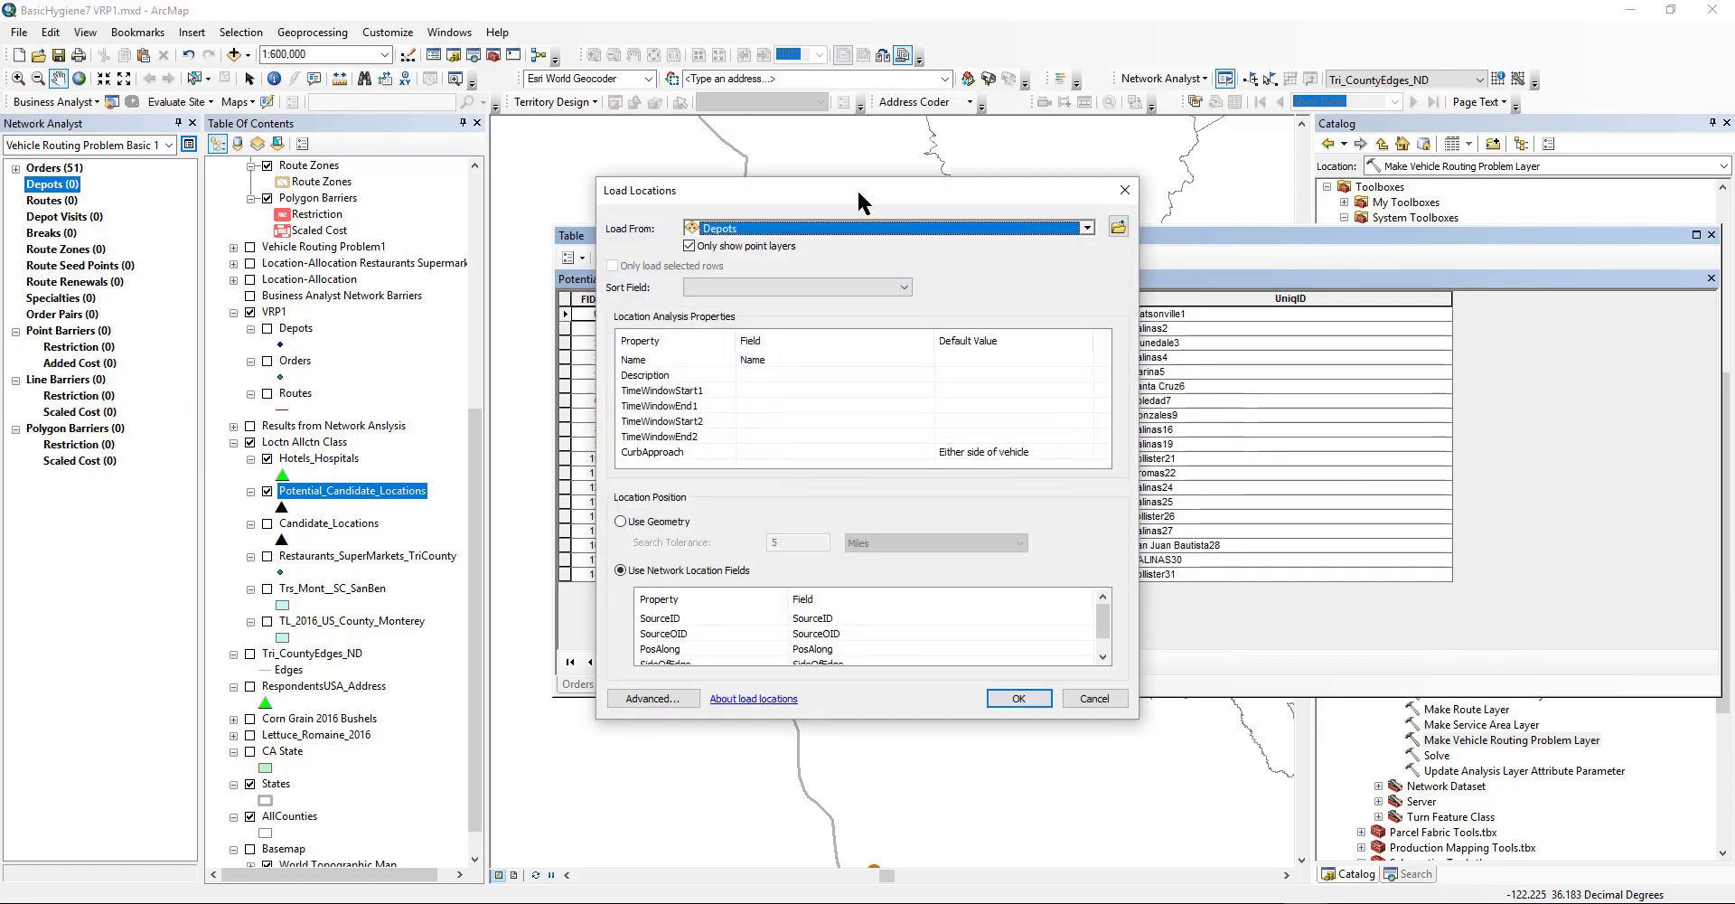
left_click_drag(860, 194, 883, 365)
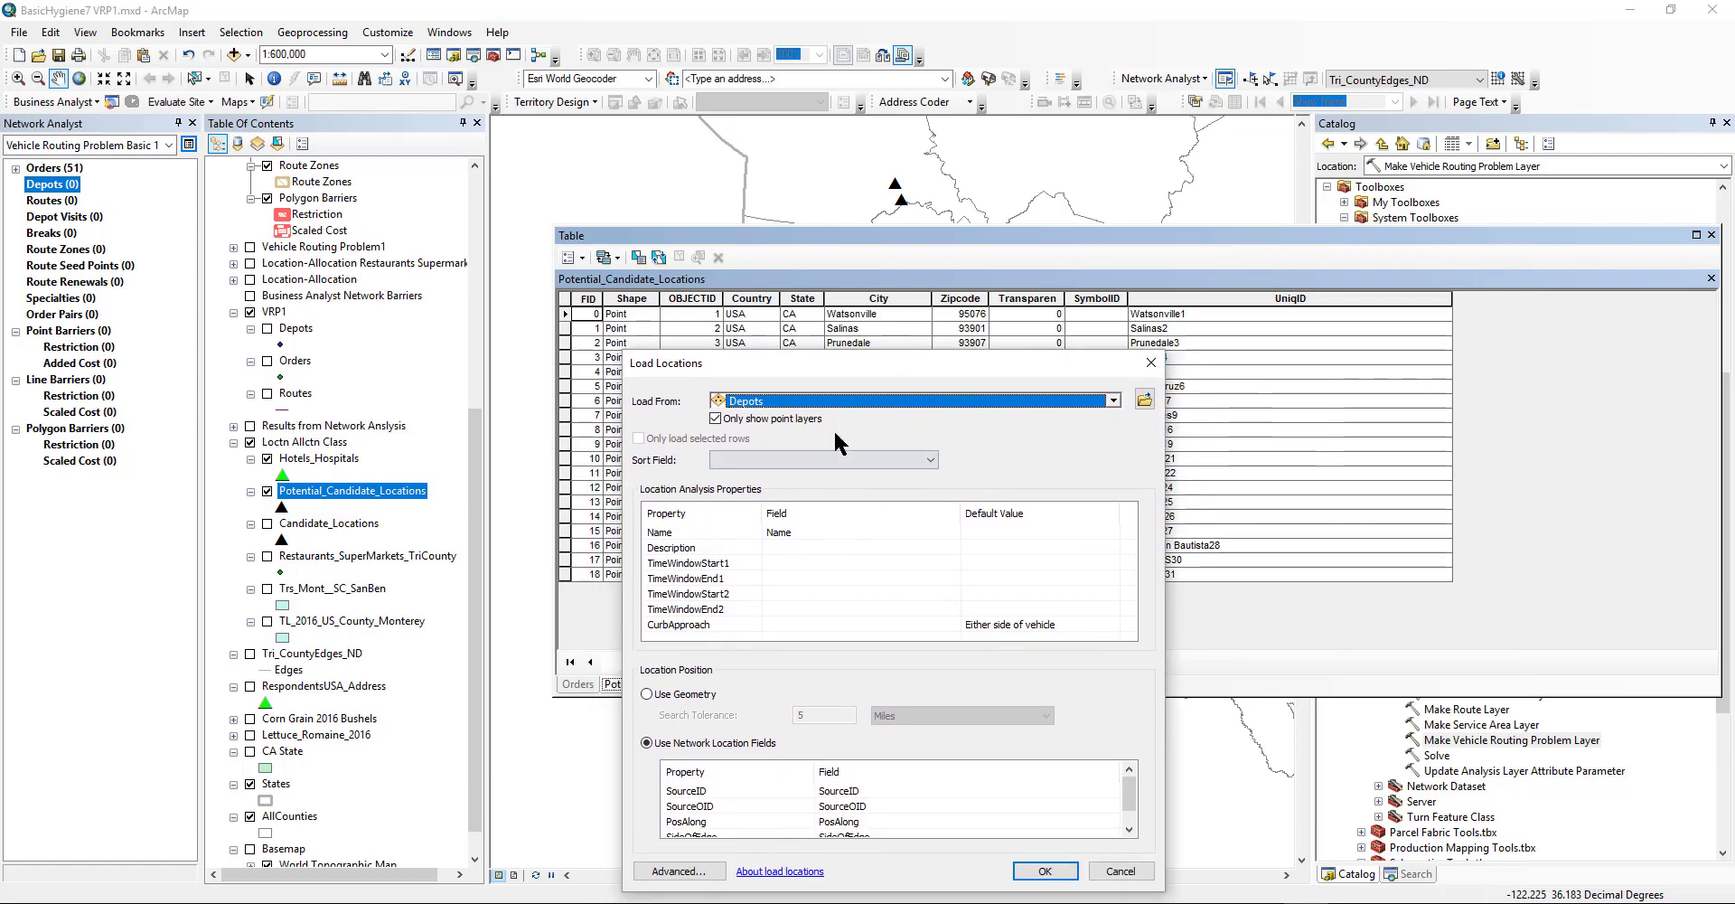
left_click(833, 457)
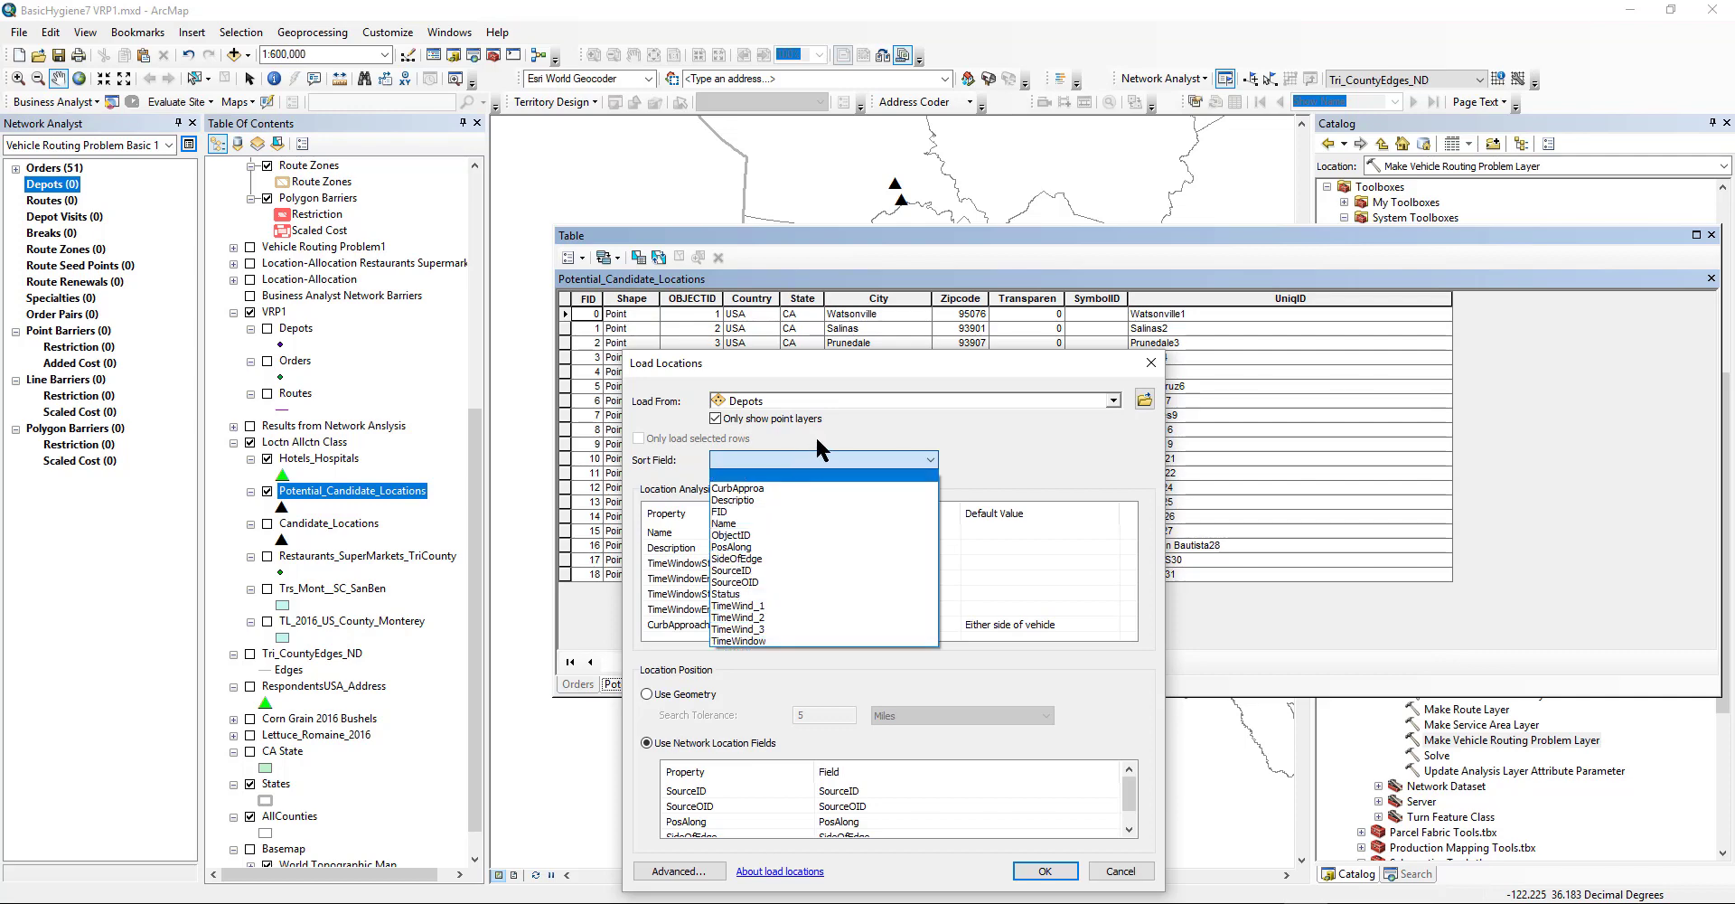
left_click(951, 396)
left_click(951, 401)
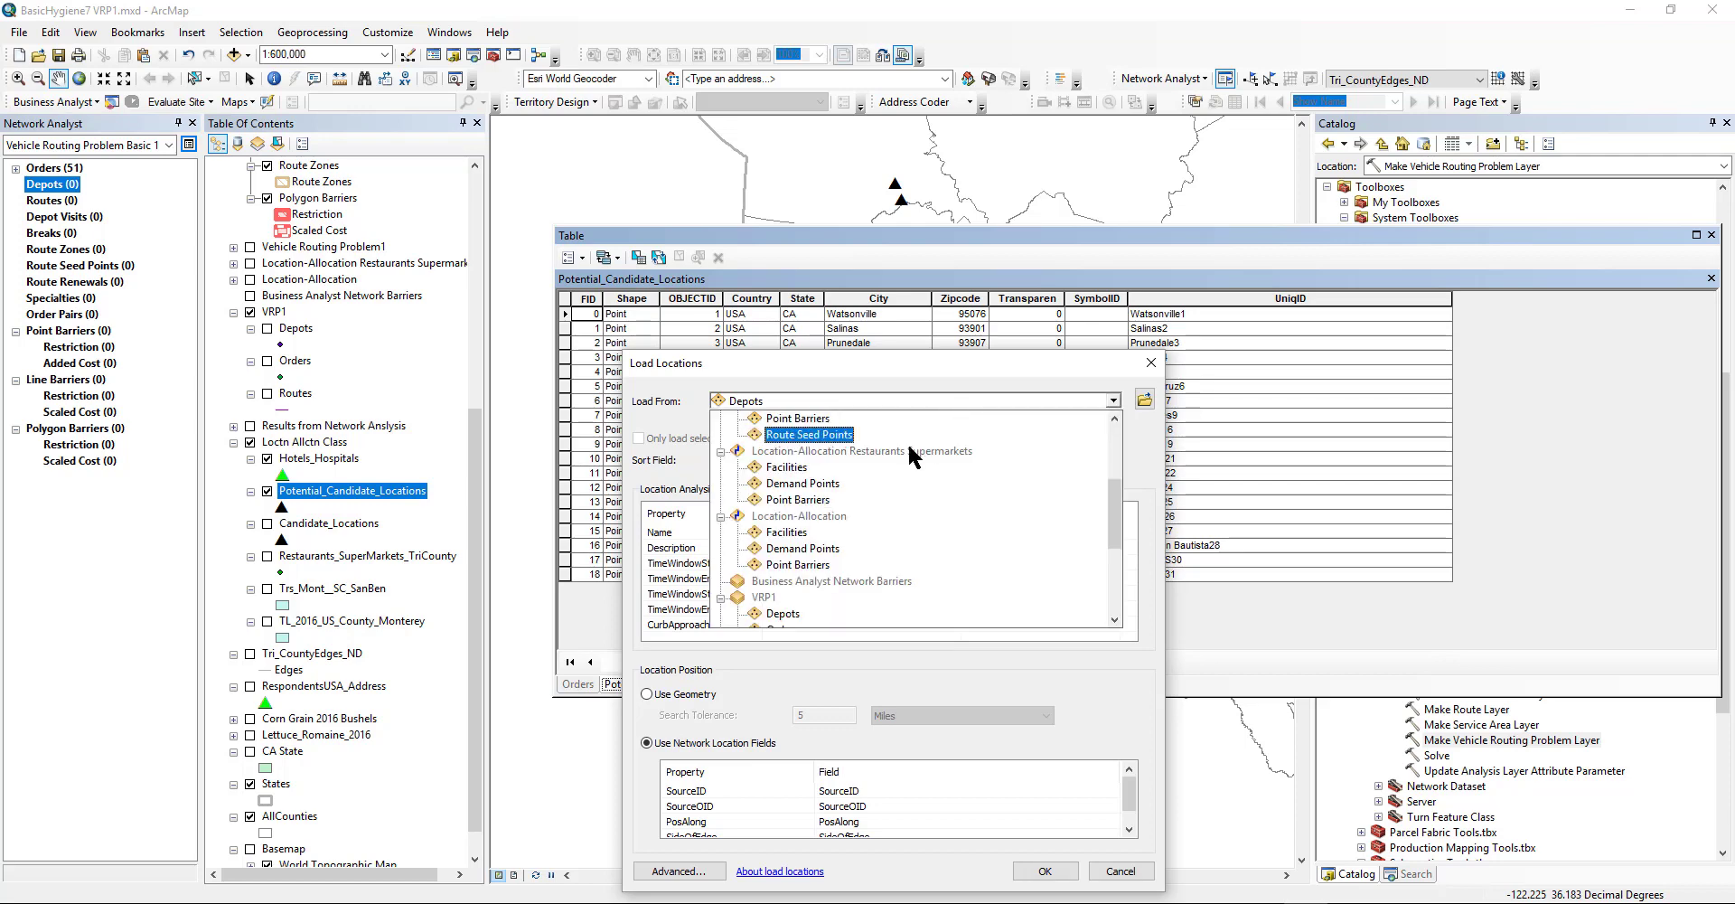
scroll(809, 506, "down", 3)
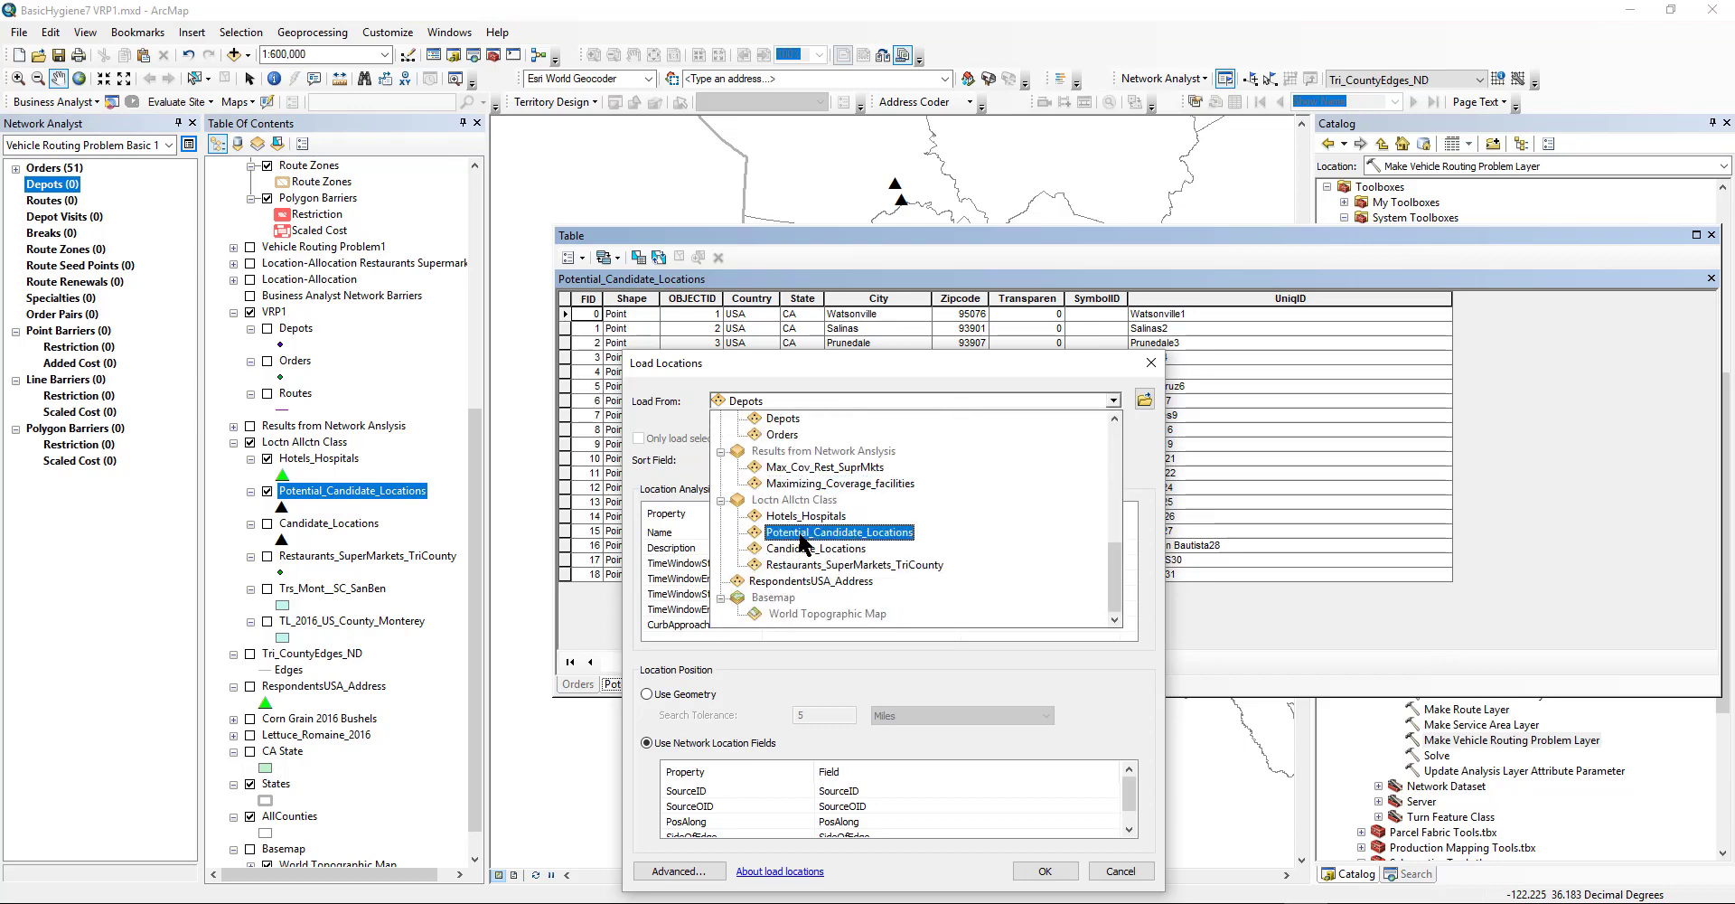
left_click(800, 533)
Set the sort field to UniqID and map the depots' Name property to the UniqID field.
left_click(774, 458)
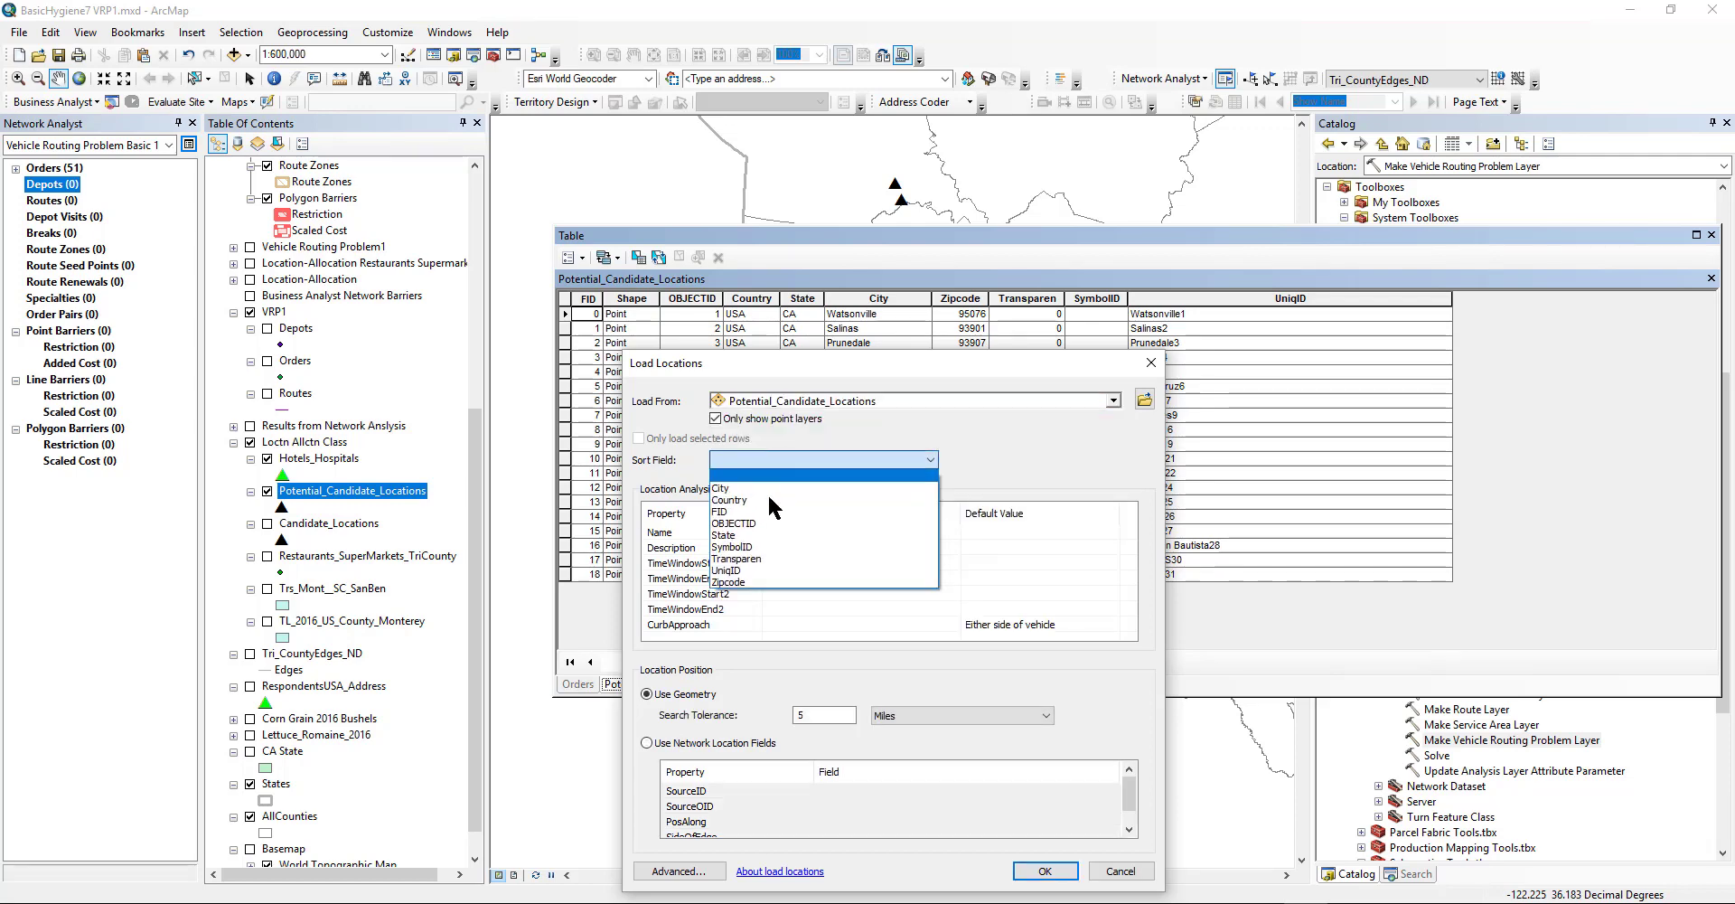
left_click(743, 569)
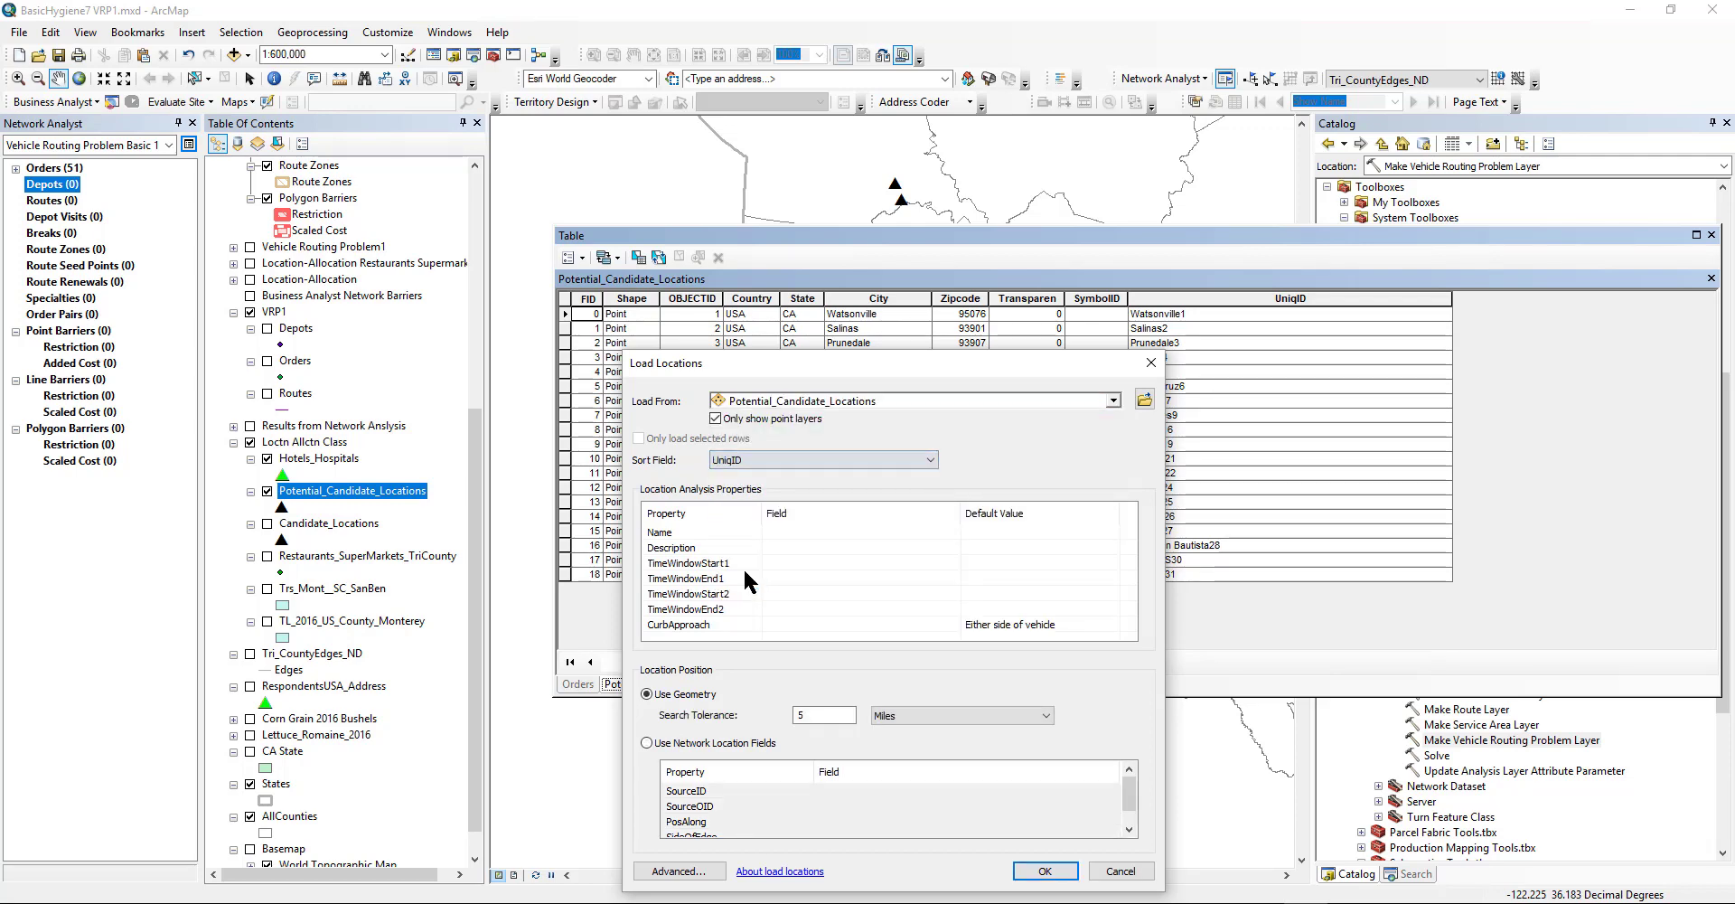
left_click(813, 532)
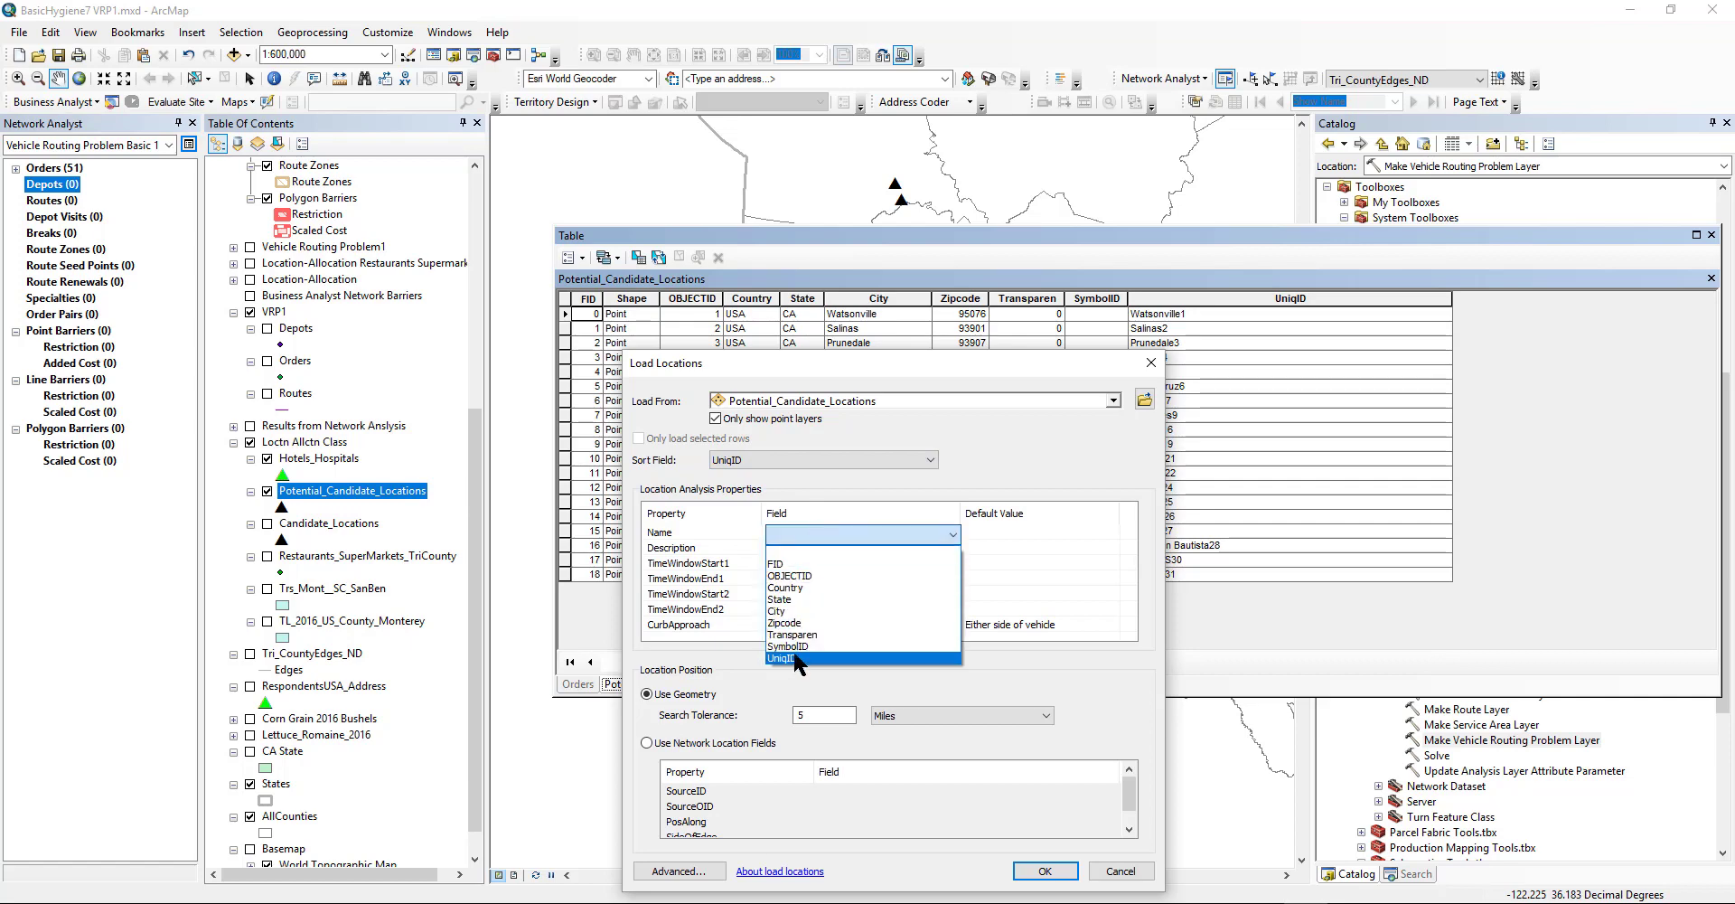
left_click(783, 657)
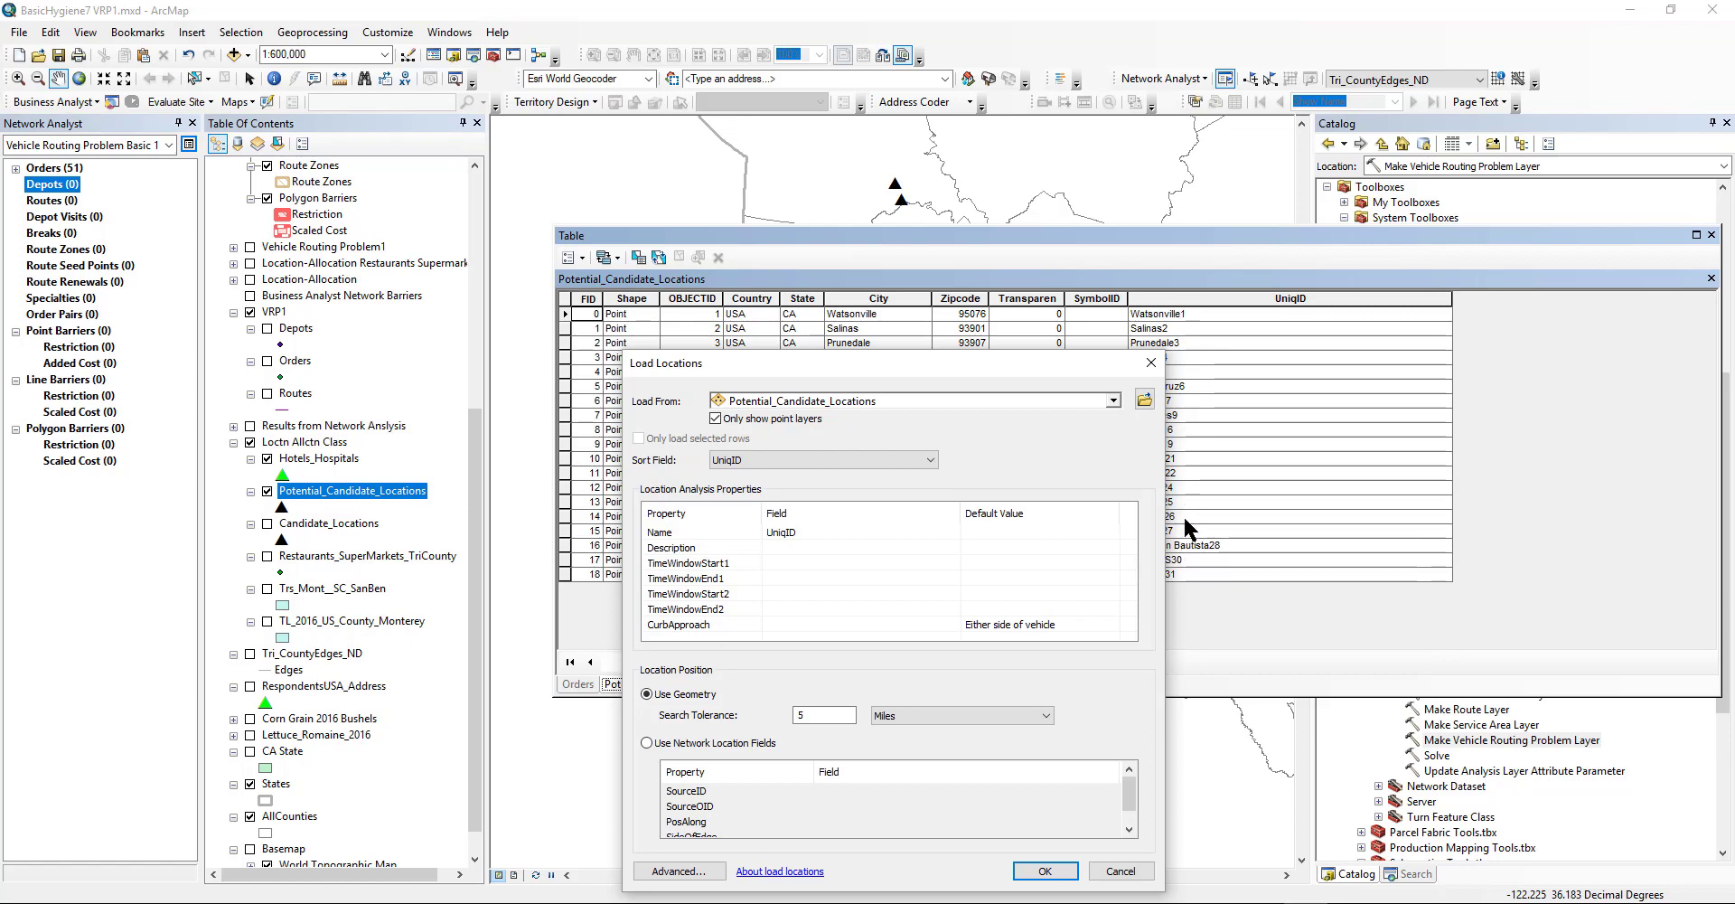
Map the depots' Description property to the UniqID field, moving the dialog to compare against the attribute table.
left_click_drag(1039, 358, 855, 224)
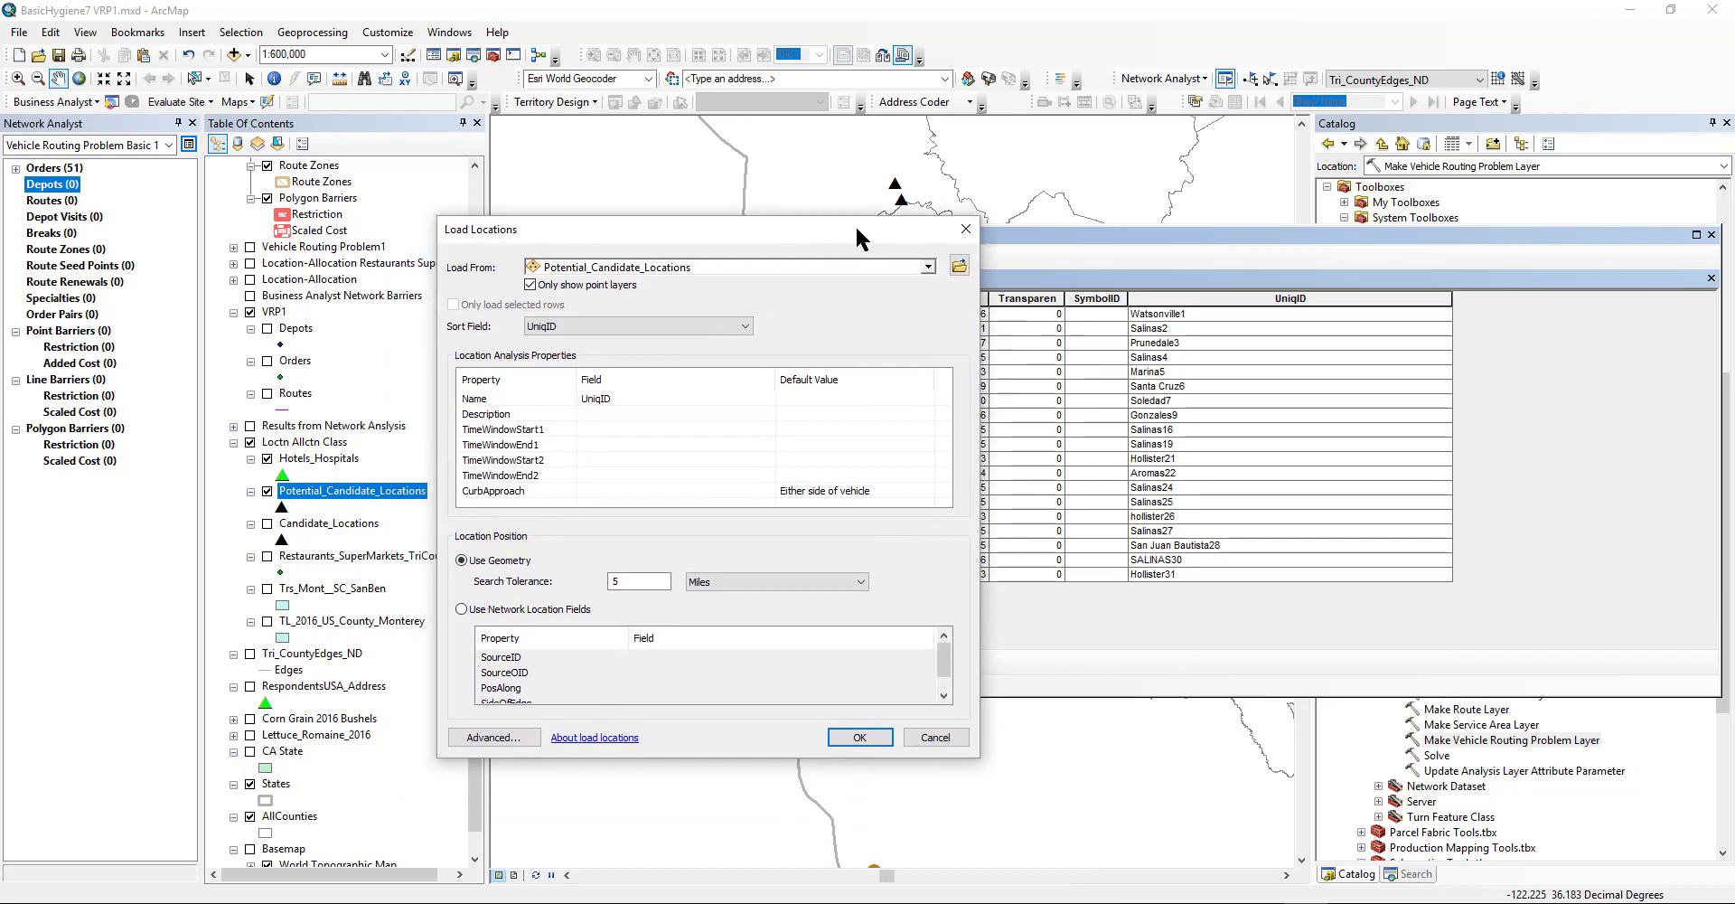
left_click(655, 412)
left_click(655, 412)
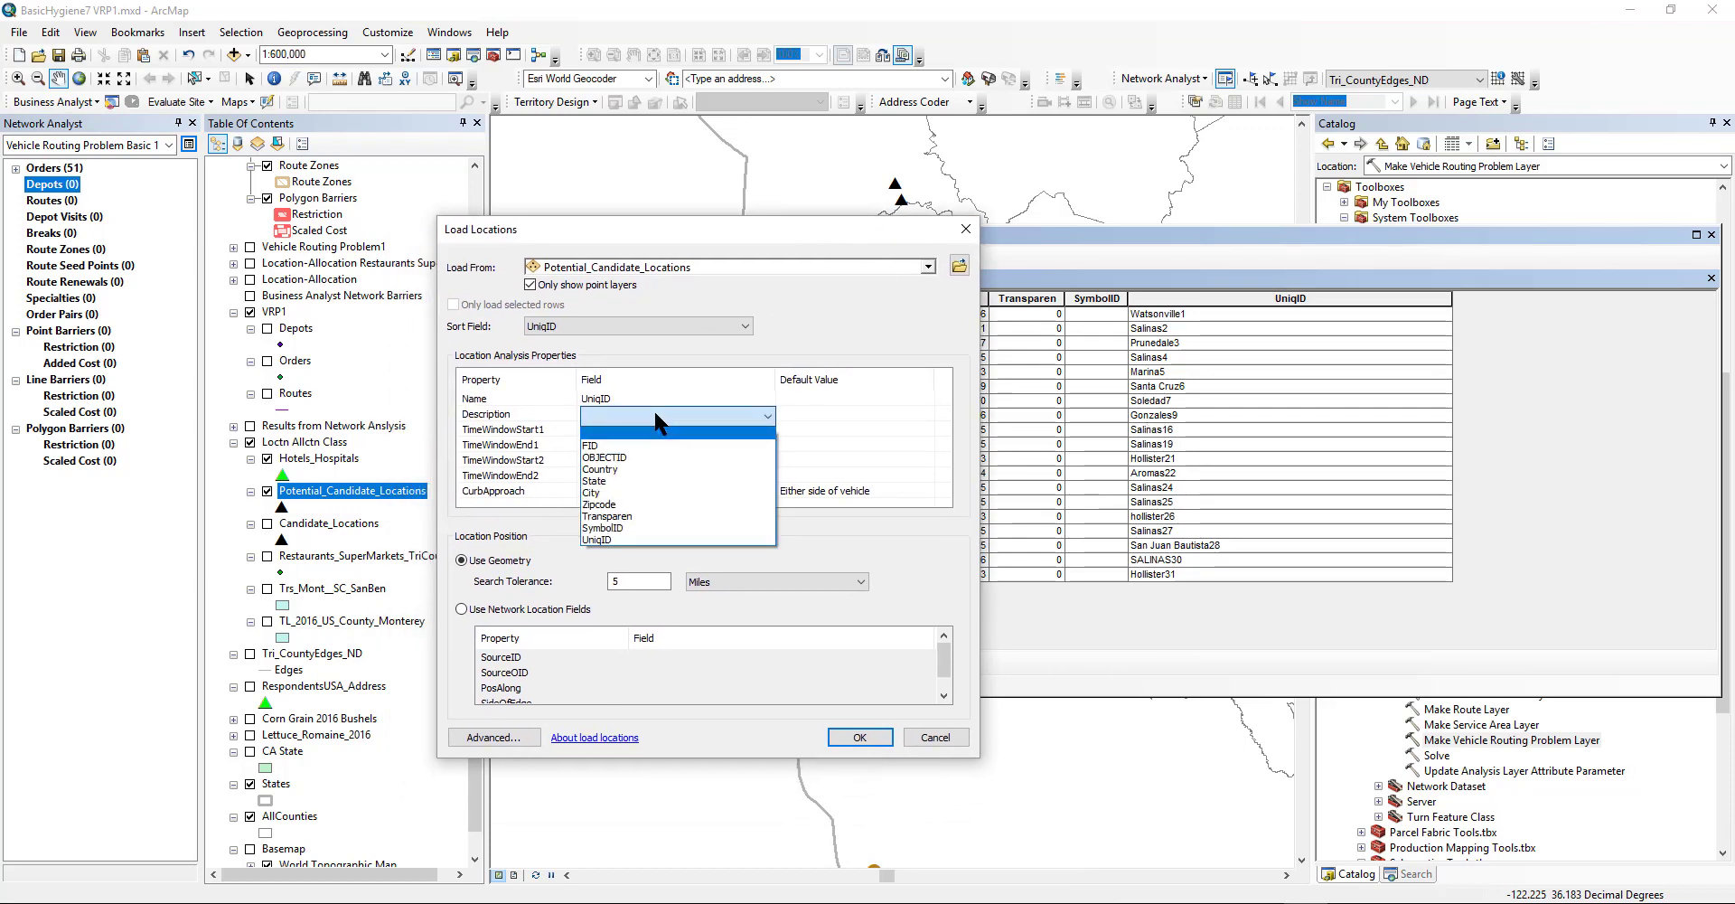
left_click(707, 231)
left_click_drag(706, 230, 734, 394)
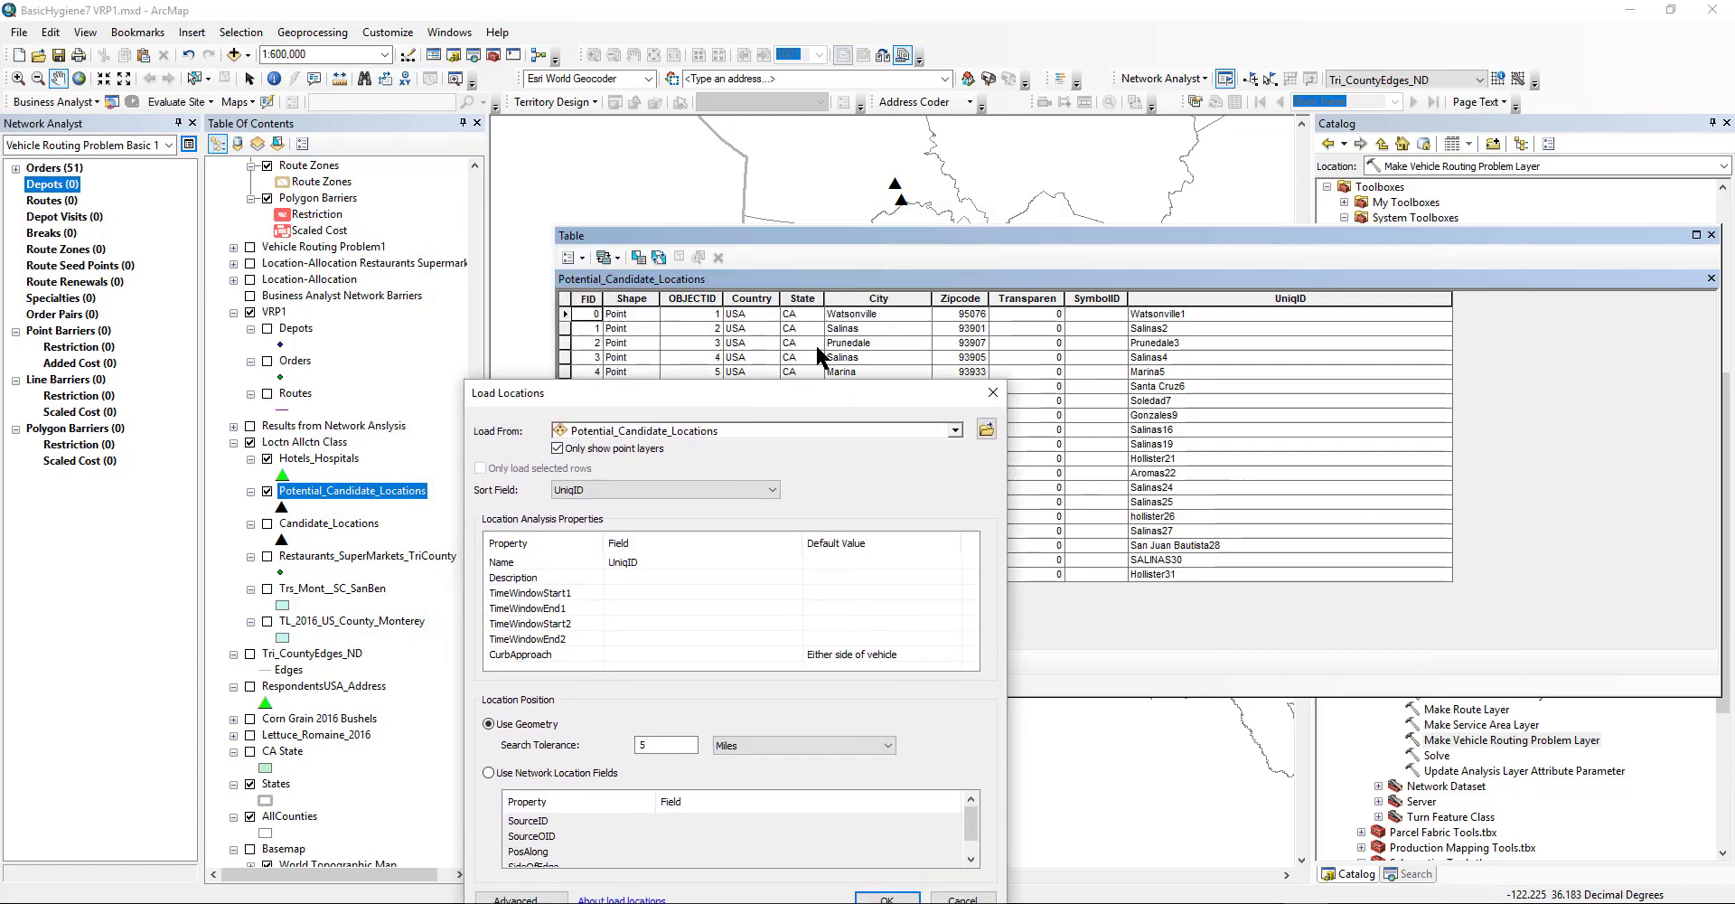
left_click(653, 578)
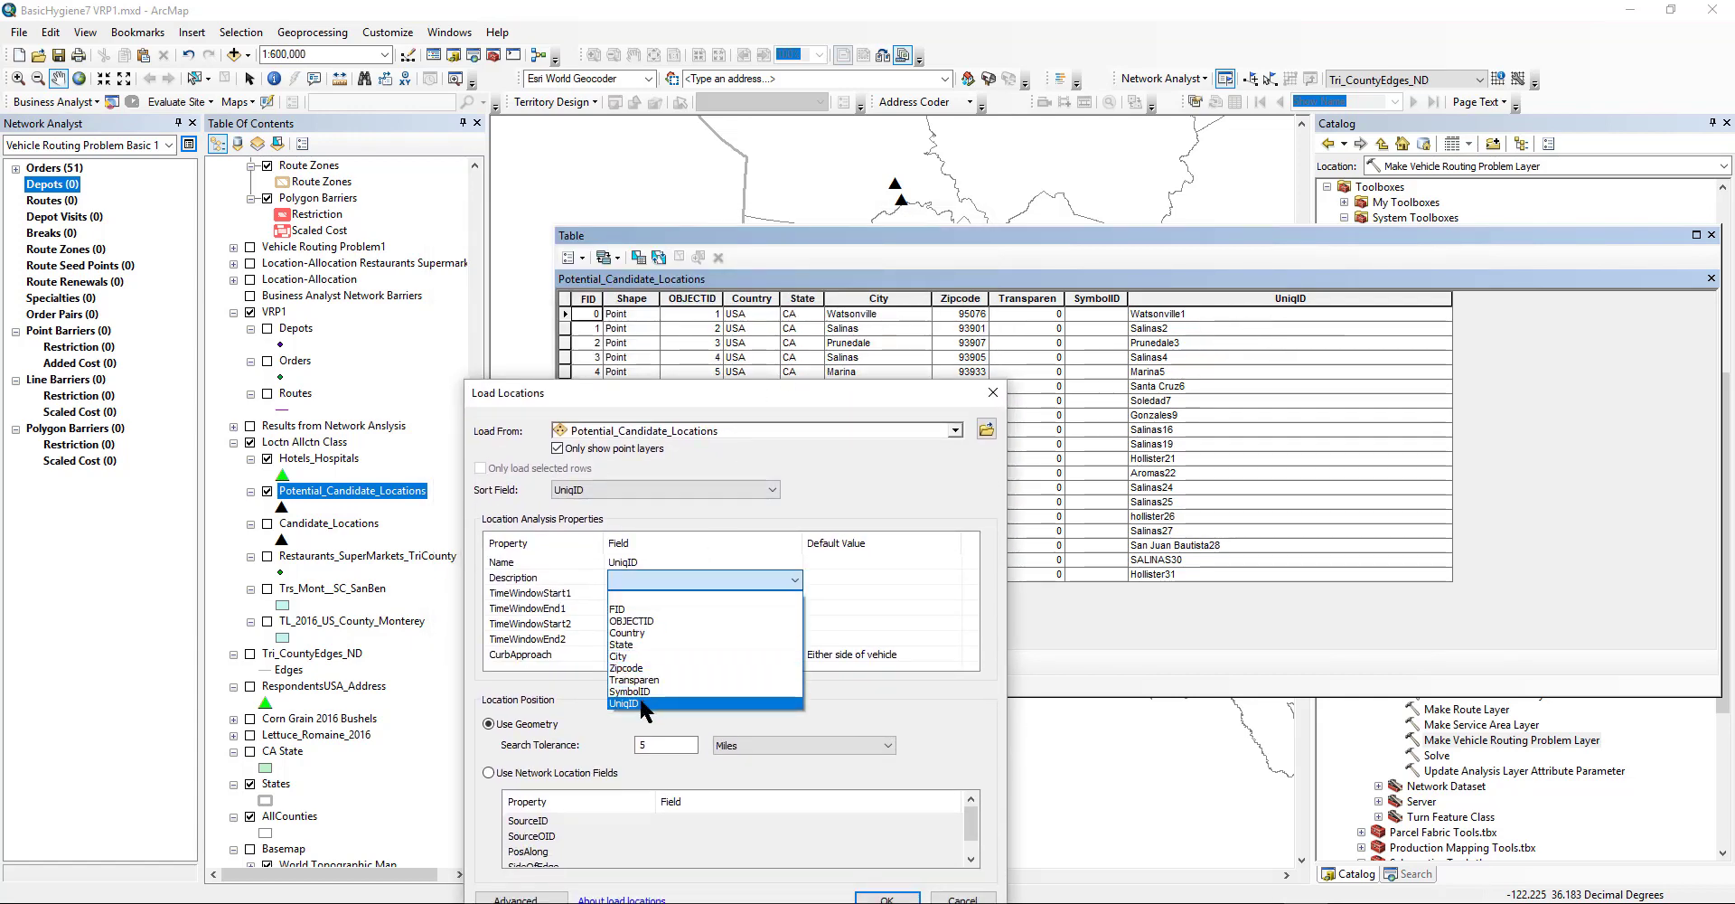
left_click(626, 703)
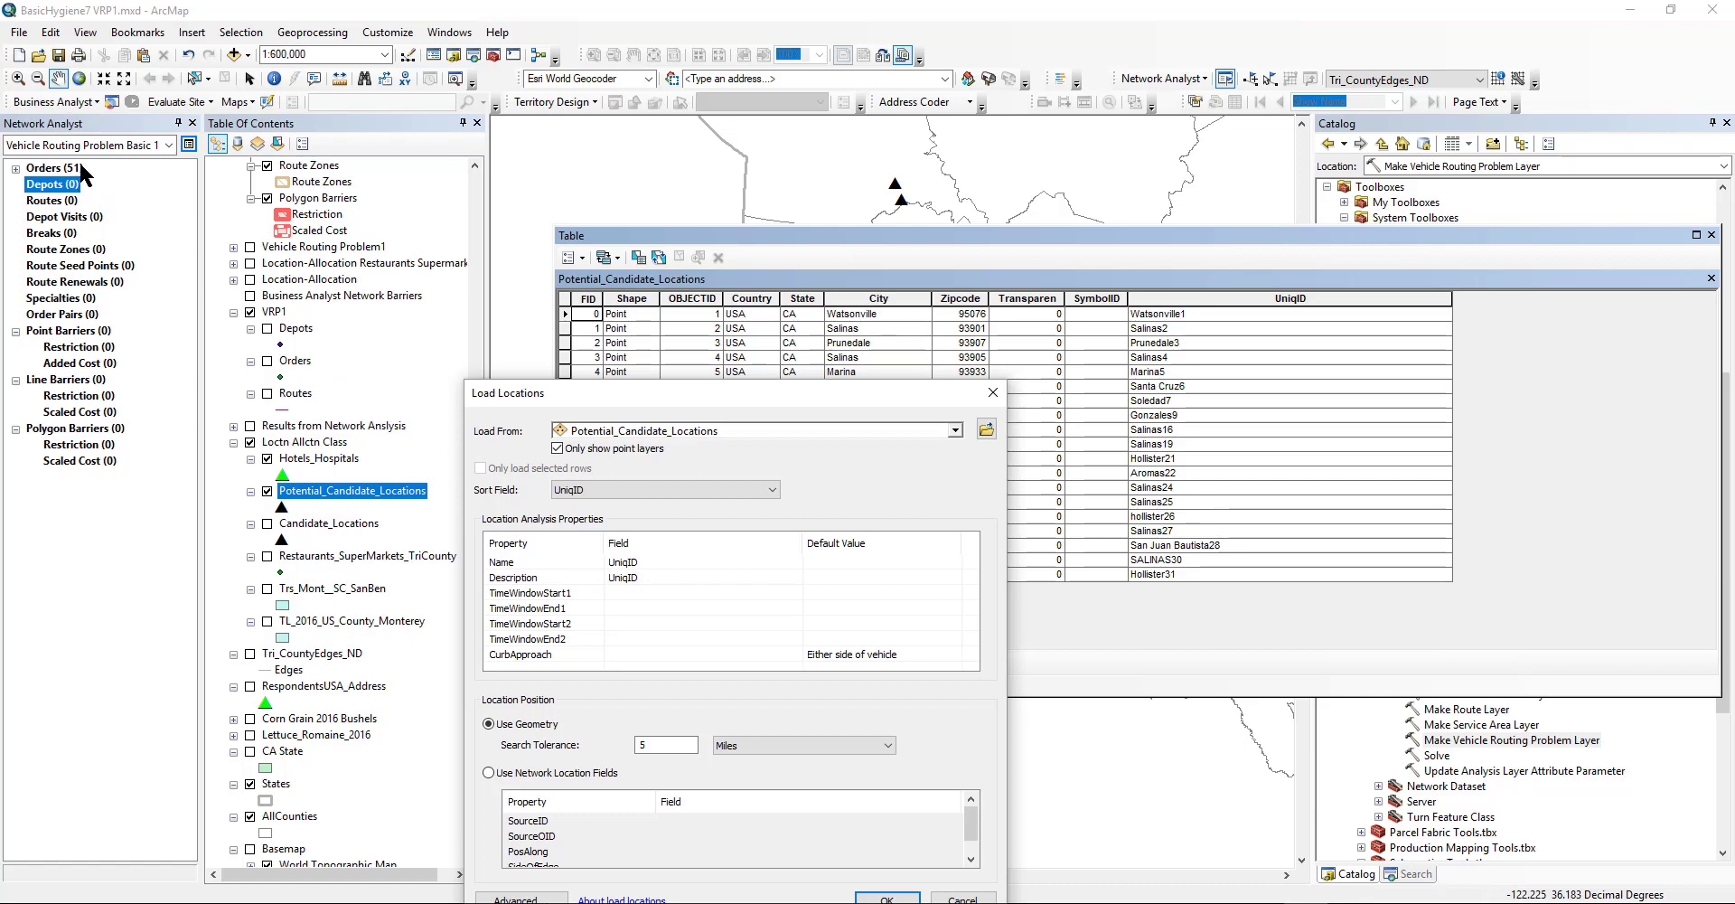
left_click_drag(79, 167, 132, 138)
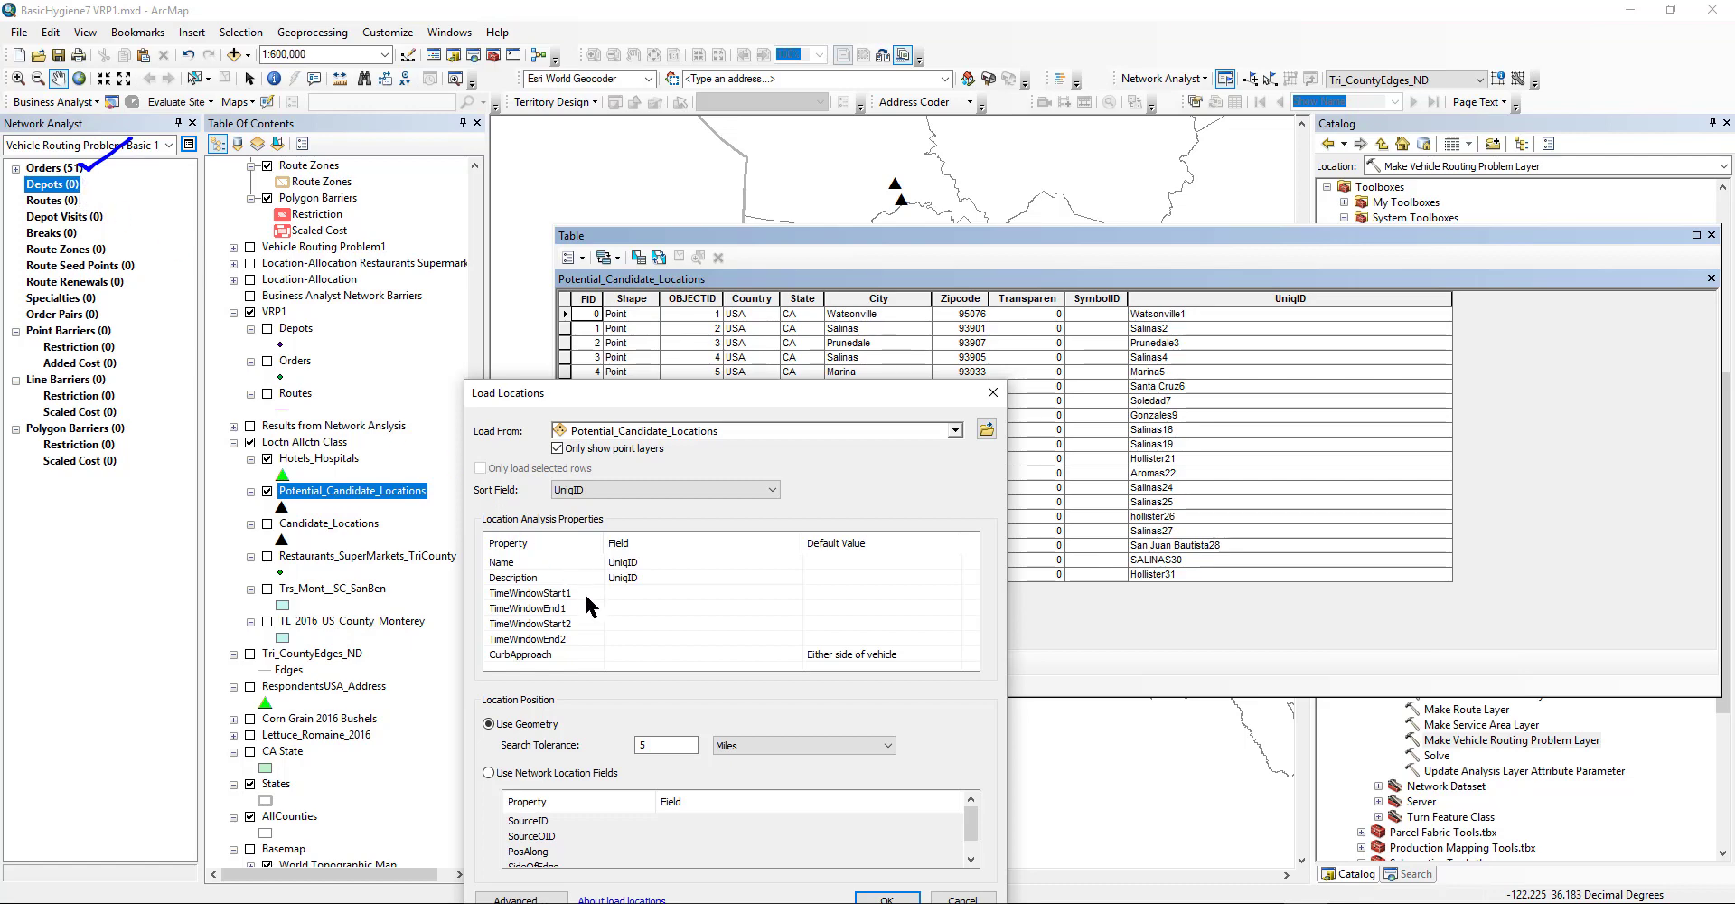
left_click_drag(571, 592, 604, 568)
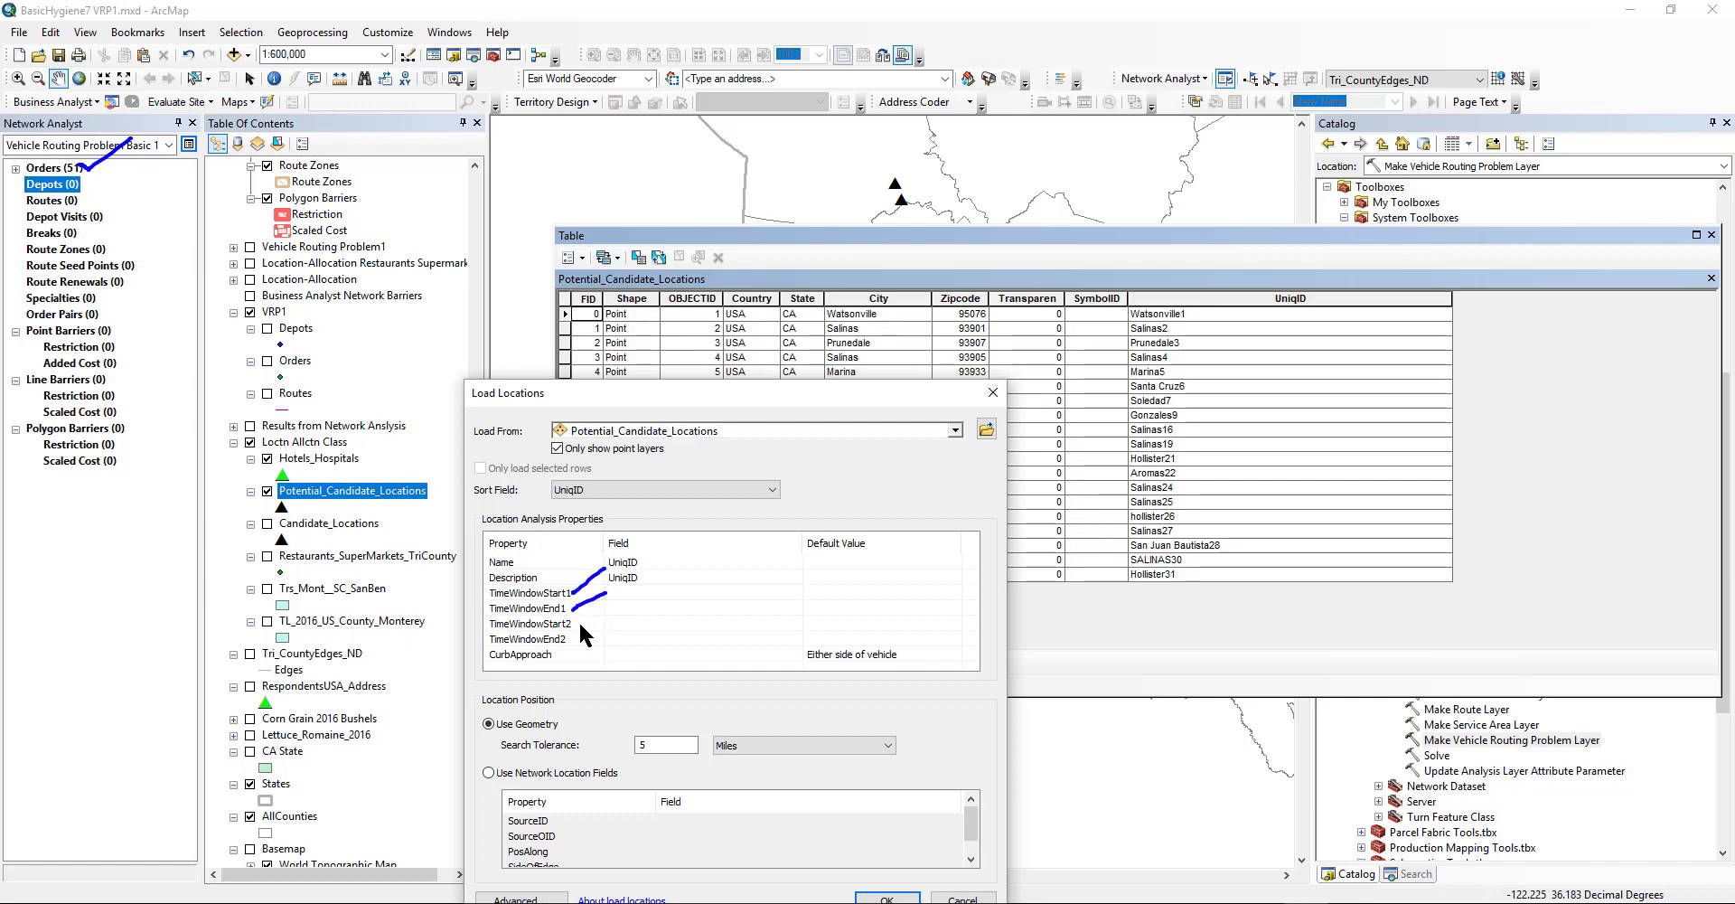
mouse_move(572, 623)
left_mouse_down()
mouse_move(586, 634)
mouse_move(562, 644)
left_mouse_up()
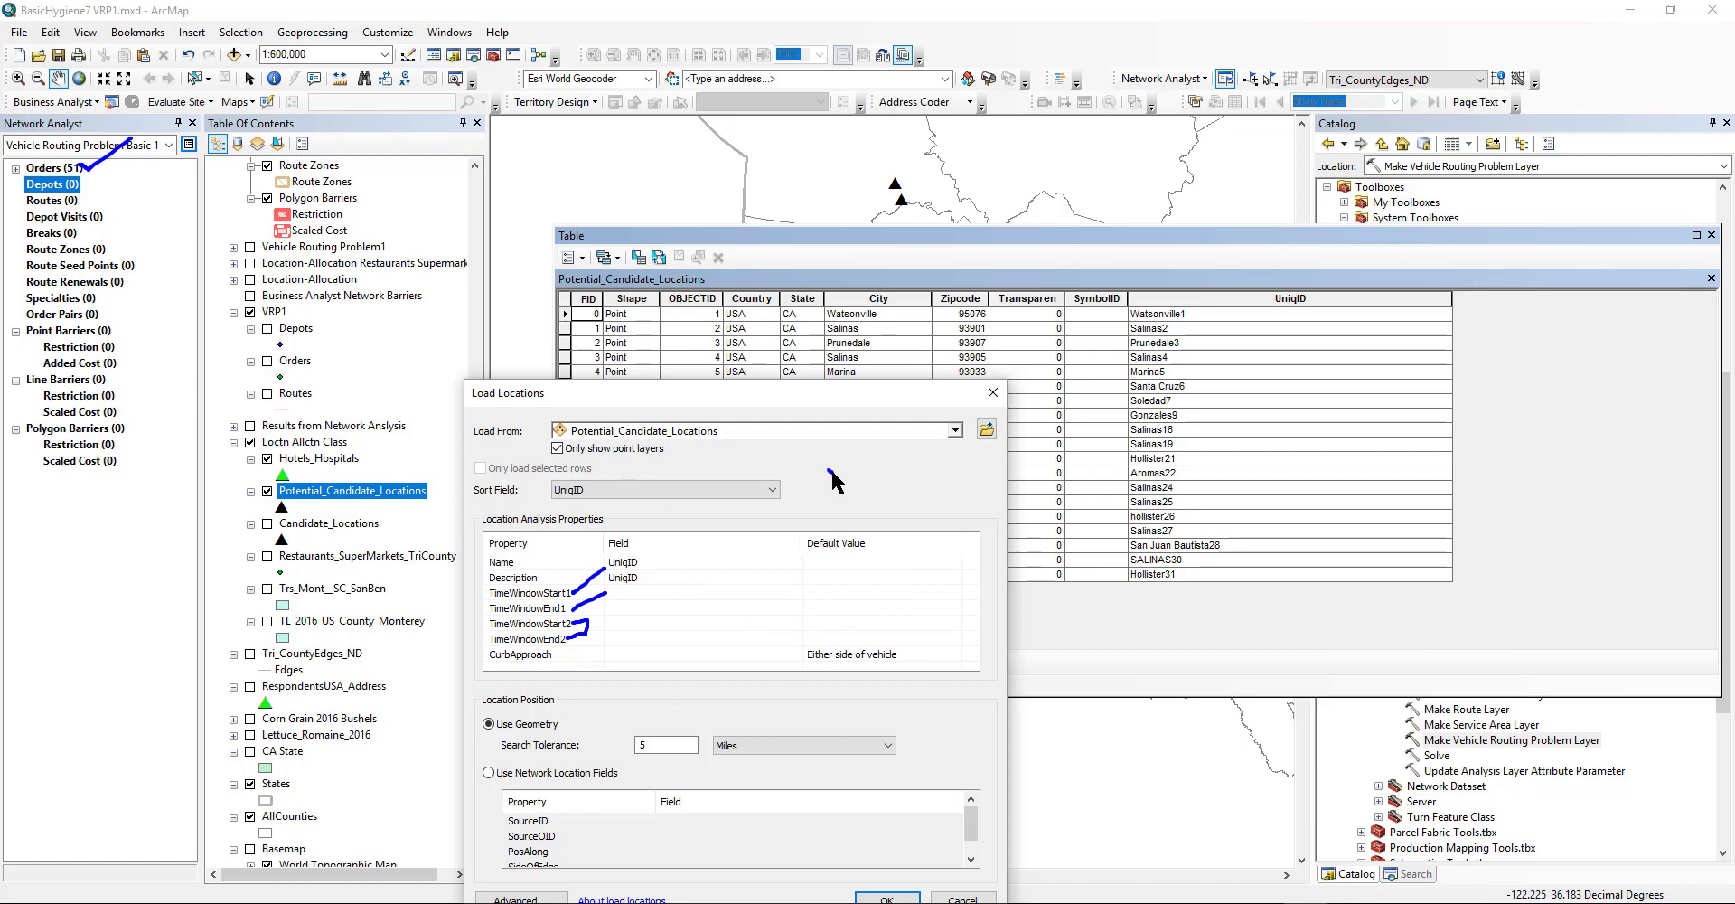
mouse_move(828, 470)
left_mouse_down()
mouse_move(1143, 483)
mouse_move(965, 499)
mouse_move(1085, 512)
left_mouse_up()
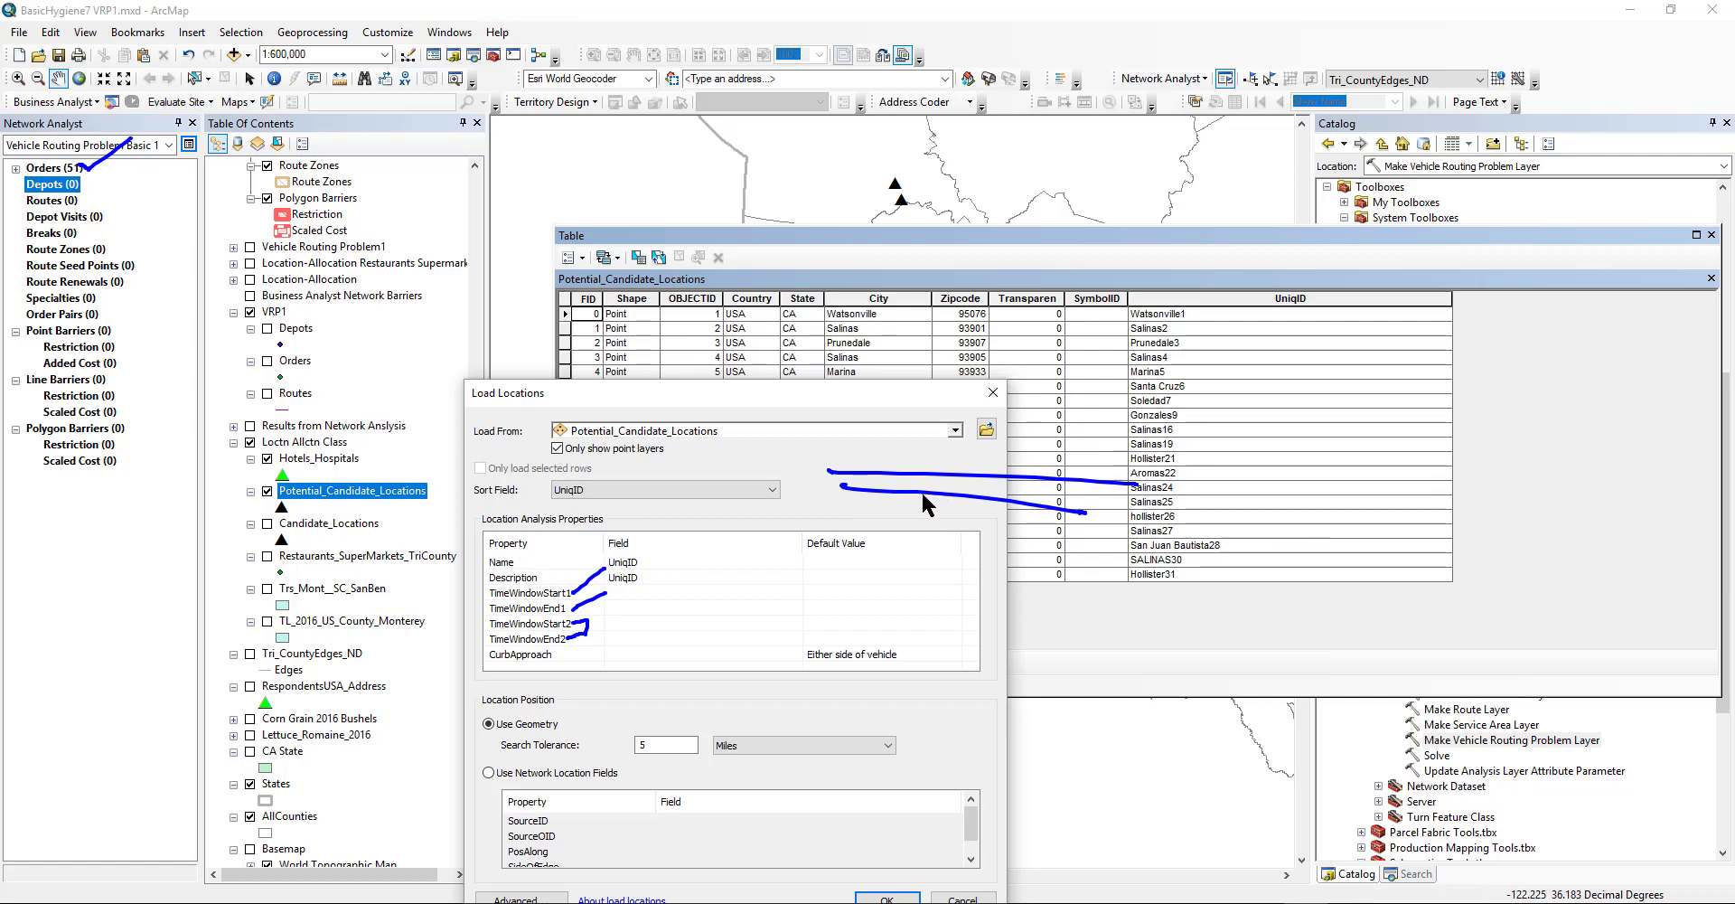
mouse_move(923, 499)
left_mouse_down()
mouse_move(917, 523)
mouse_move(969, 570)
mouse_move(1005, 556)
mouse_move(1027, 489)
mouse_move(890, 488)
left_mouse_up()
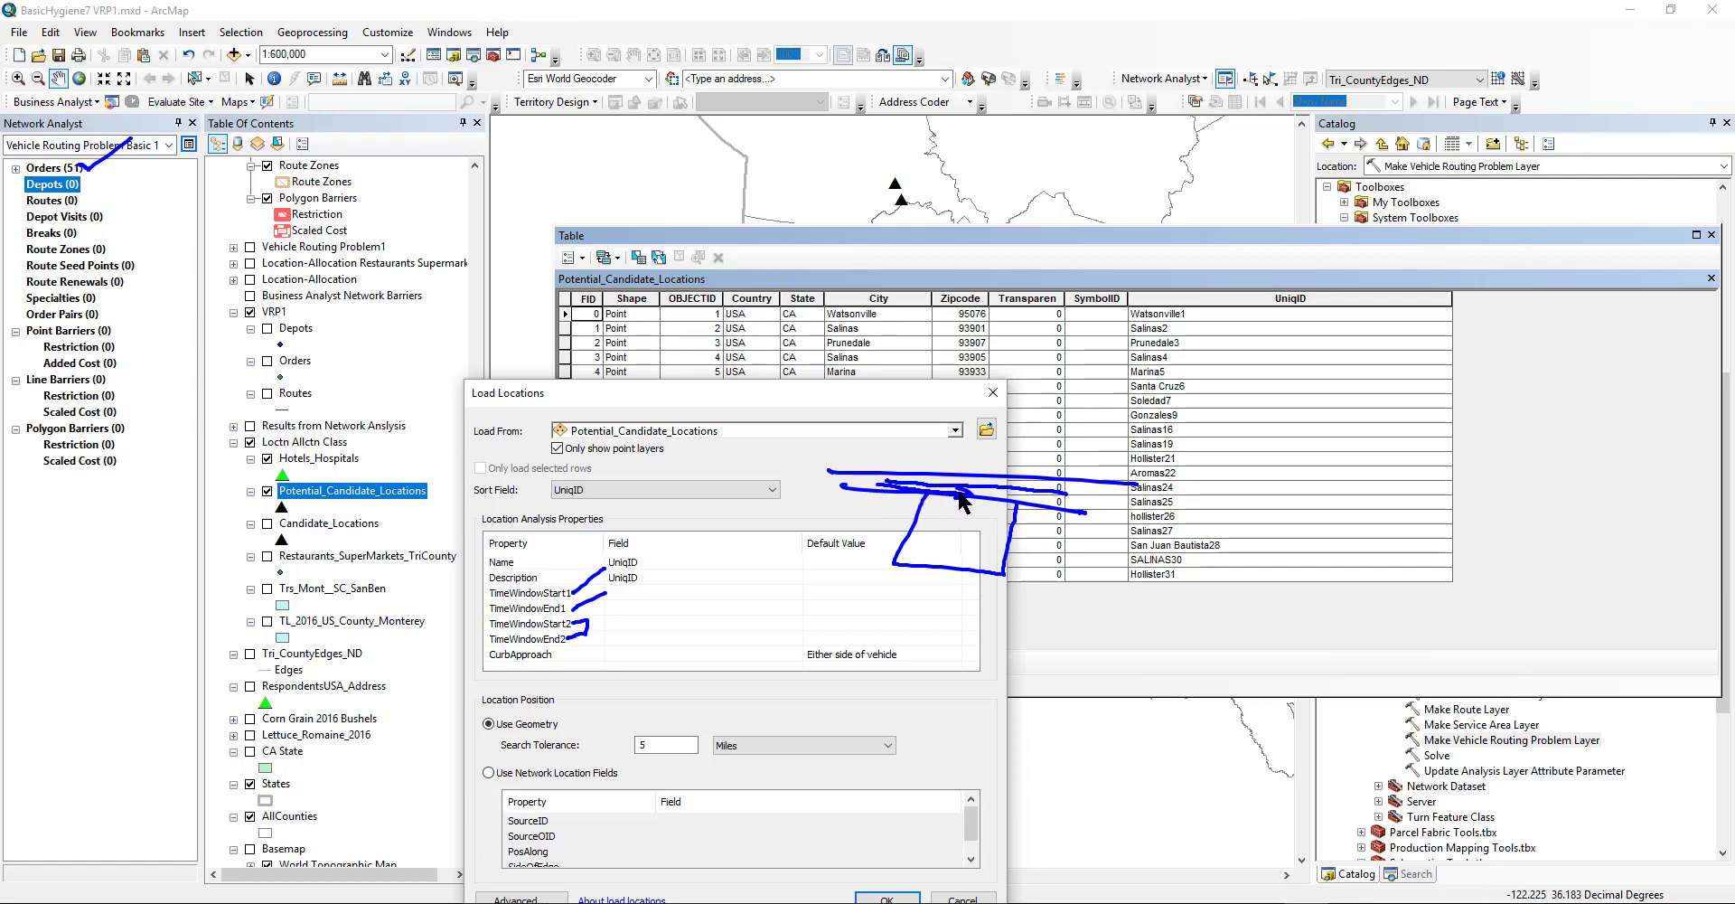
left_click_drag(963, 491, 982, 522)
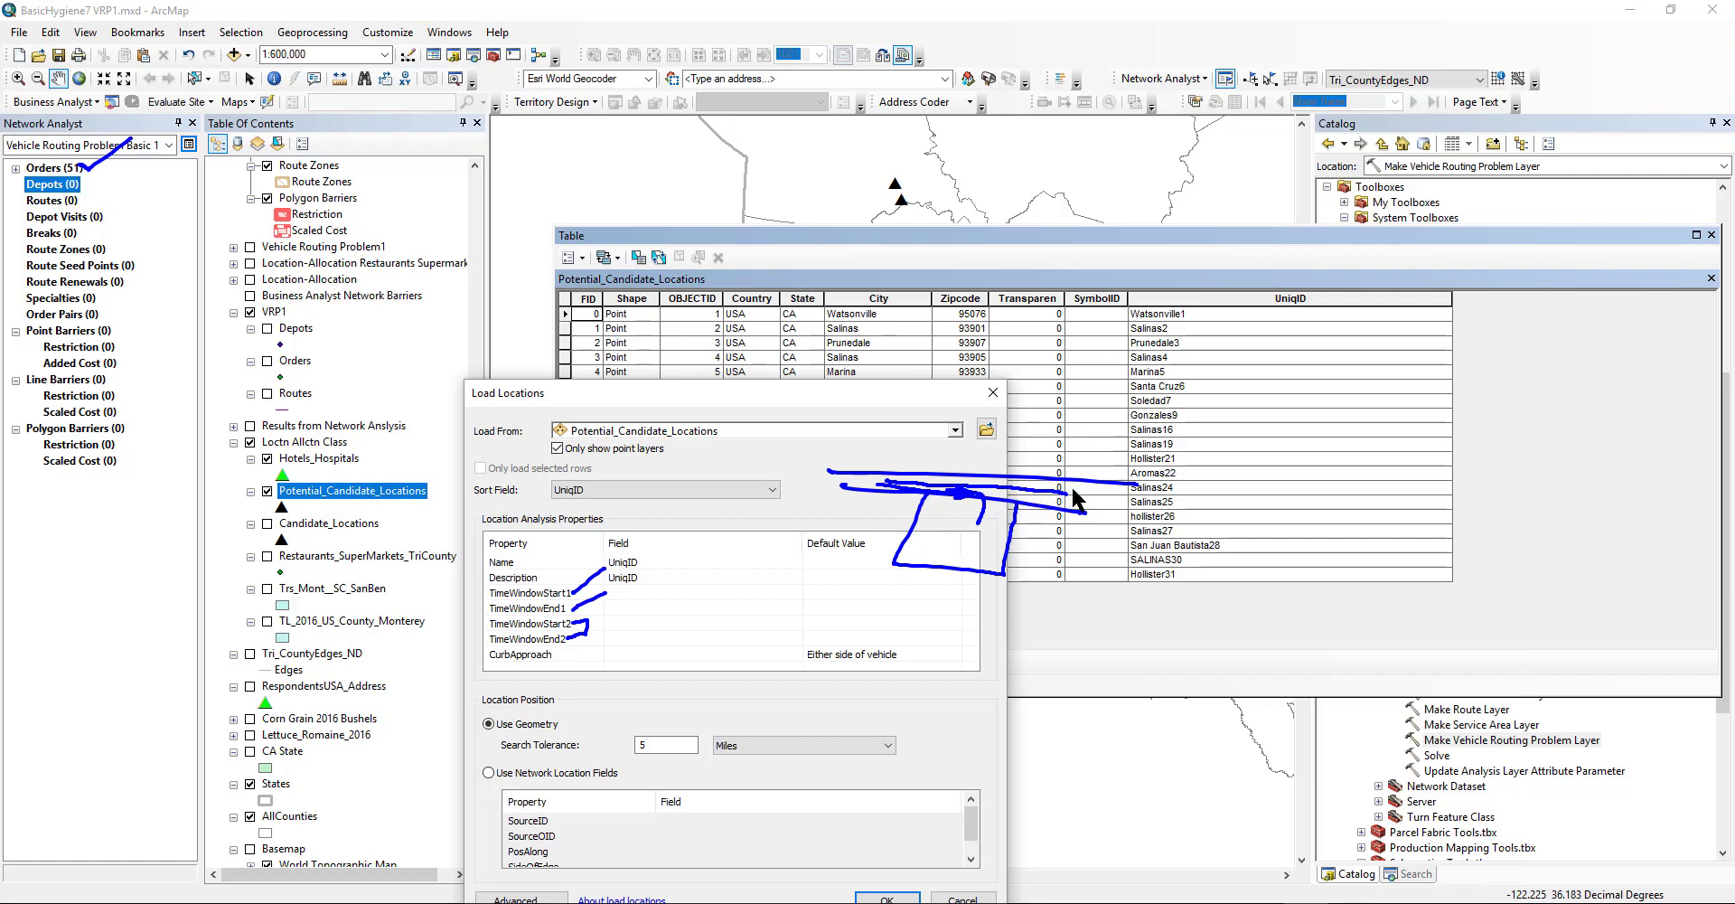
mouse_move(1088, 487)
left_mouse_down()
mouse_move(998, 484)
mouse_move(988, 521)
mouse_move(1024, 493)
mouse_move(844, 477)
mouse_move(825, 459)
mouse_move(838, 411)
mouse_move(731, 444)
mouse_move(748, 491)
mouse_move(816, 489)
left_mouse_up()
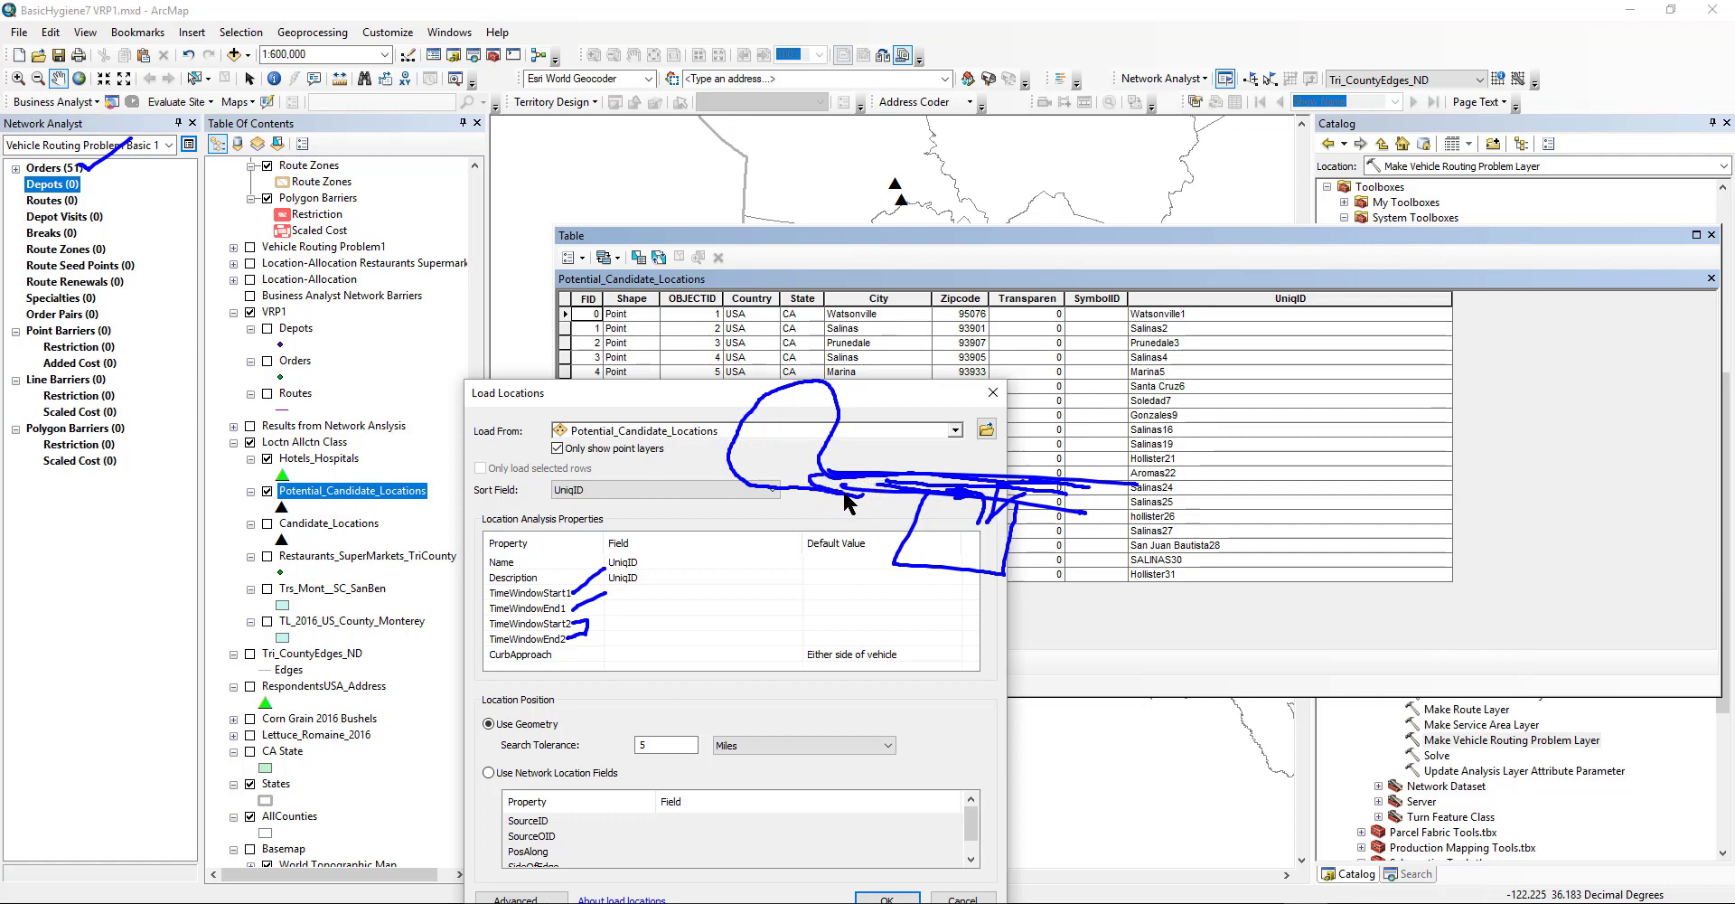
left_click_drag(836, 459, 799, 515)
left_click_drag(810, 477, 840, 514)
key("Escape")
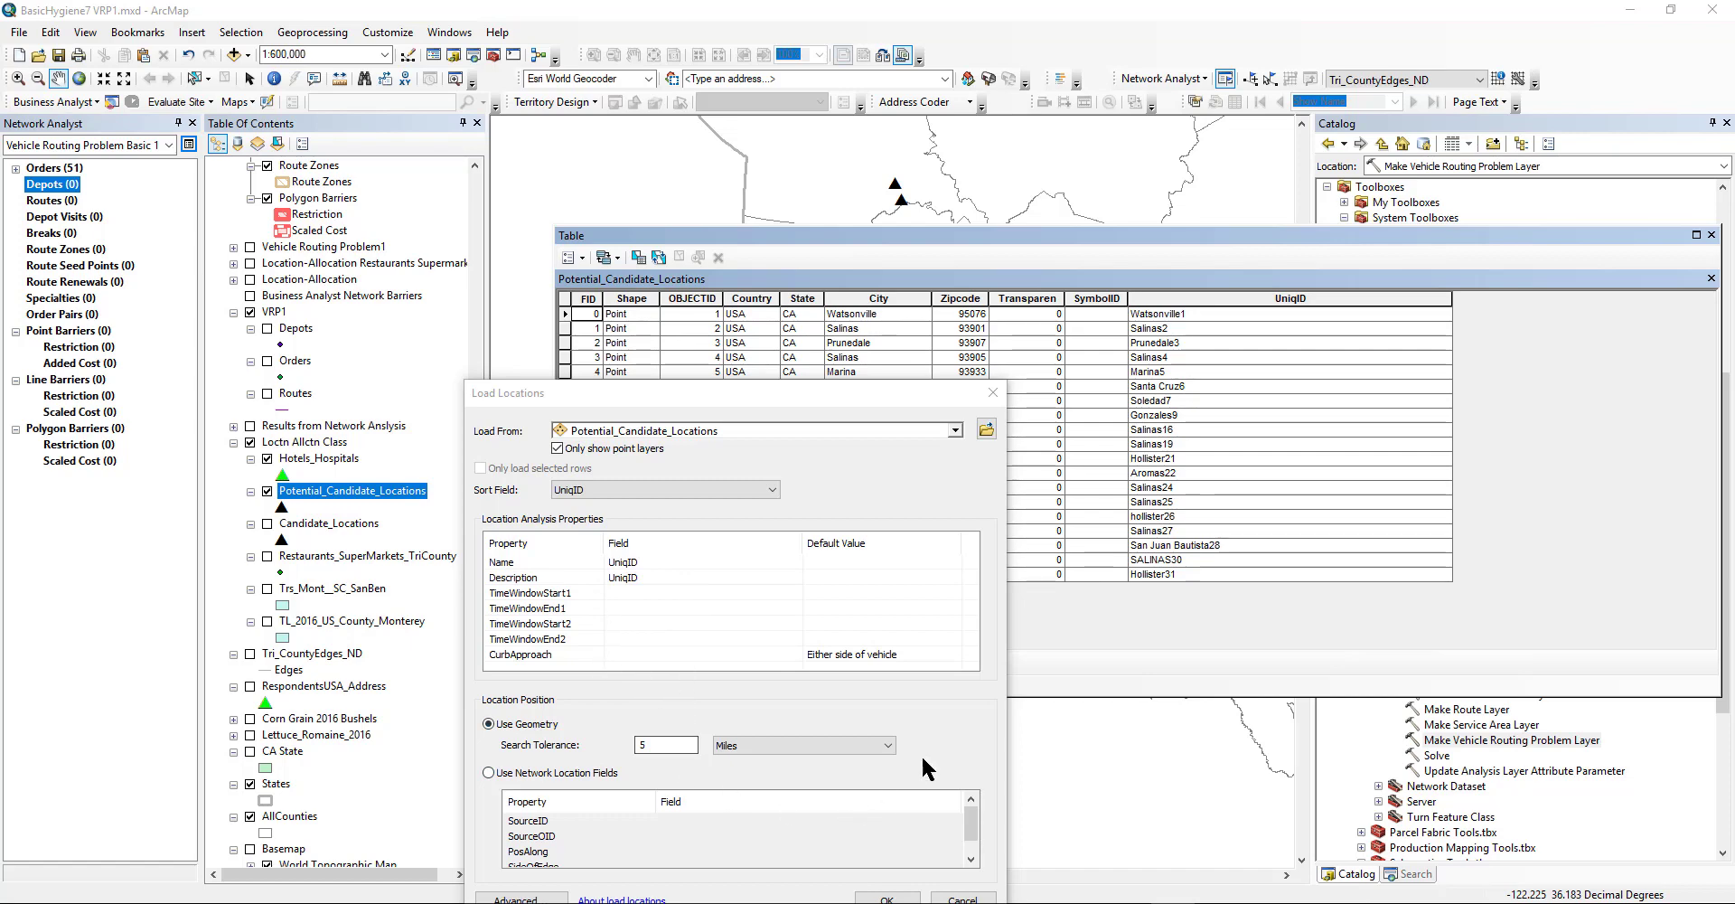
Load the Potential_Candidate_Locations points into Depots with the chosen field mapping.
left_click_drag(820, 392, 862, 159)
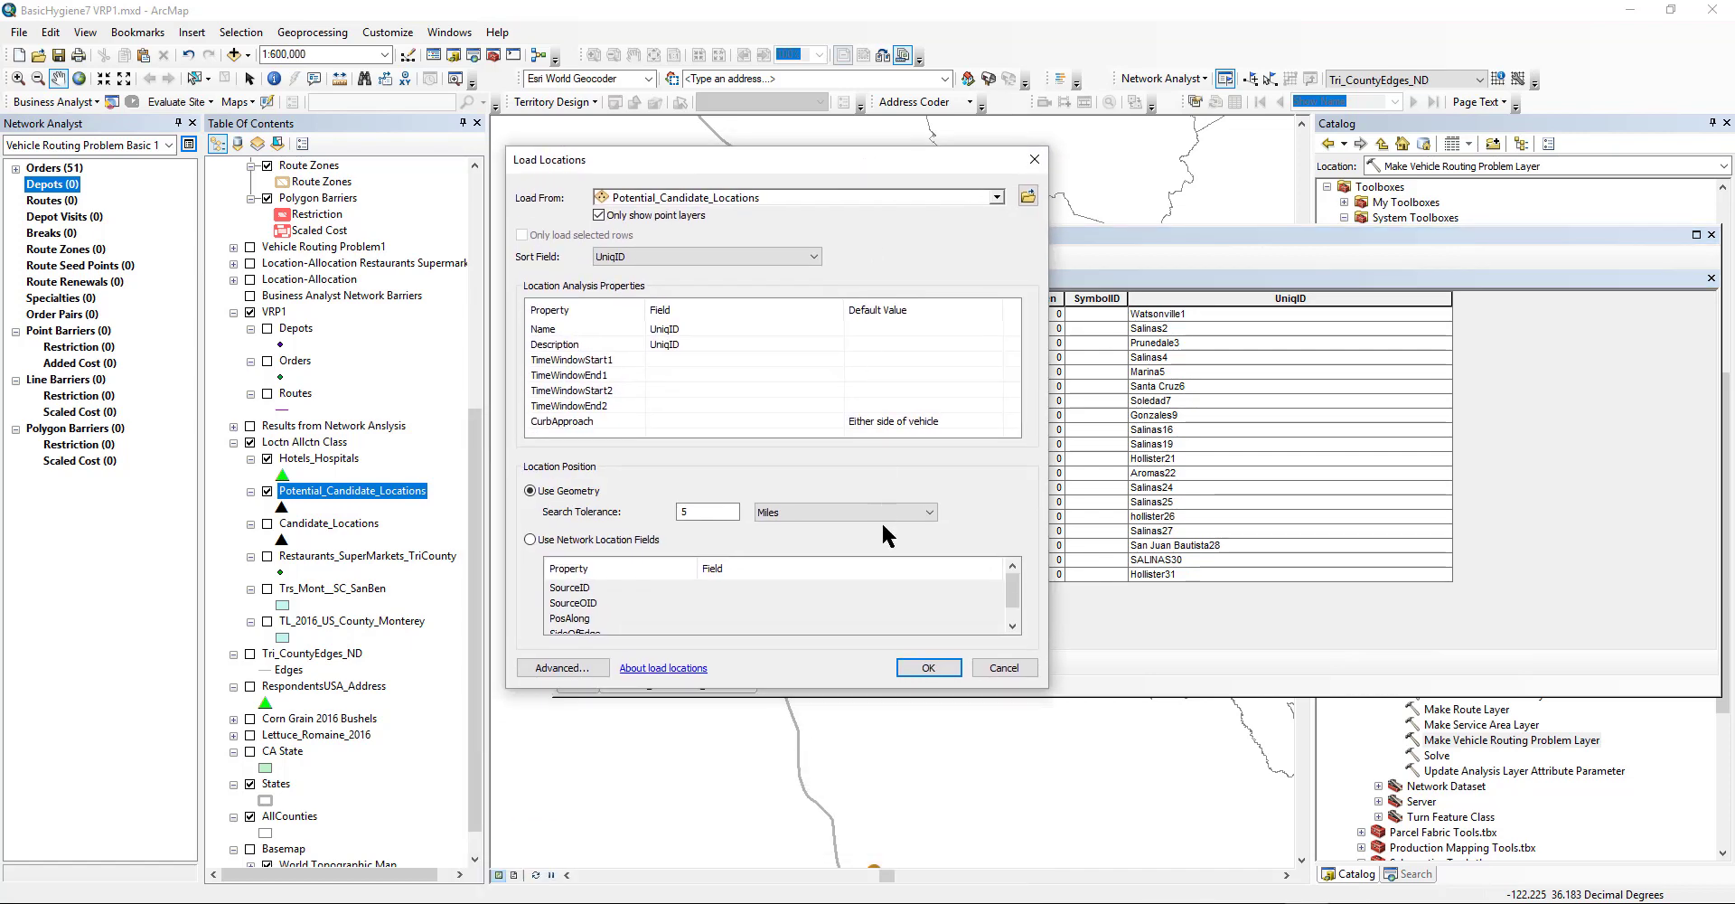
left_click(930, 666)
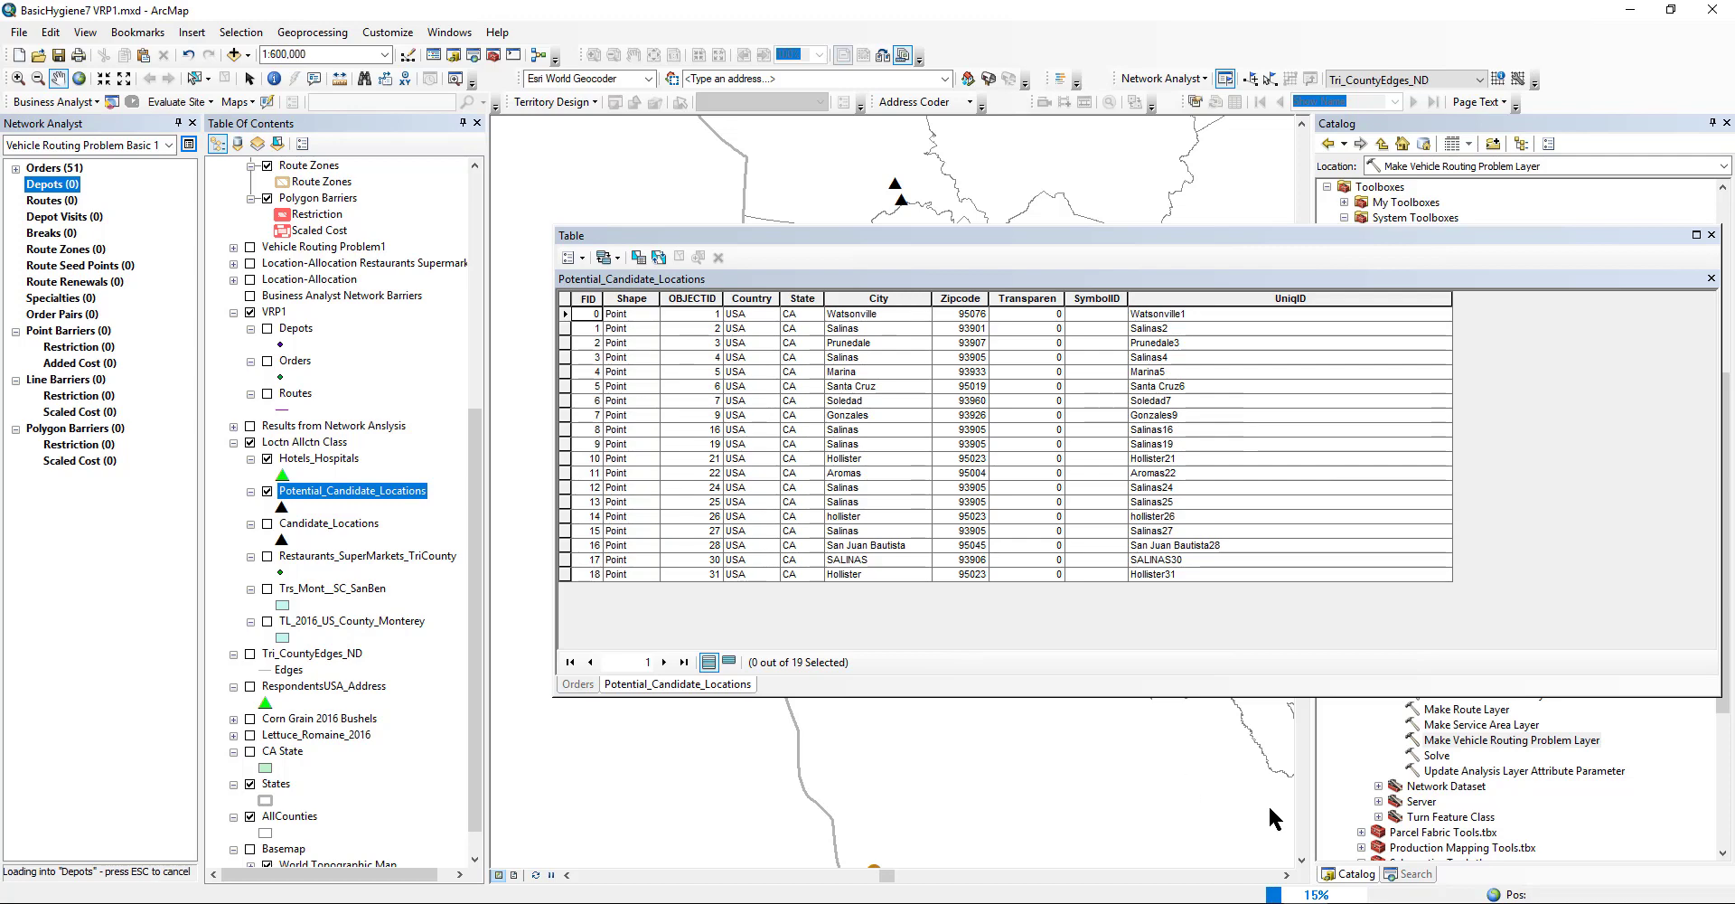
mouse_move(1270, 843)
left_mouse_down()
mouse_move(1281, 875)
mouse_move(1240, 863)
left_mouse_up()
left_click(1230, 849)
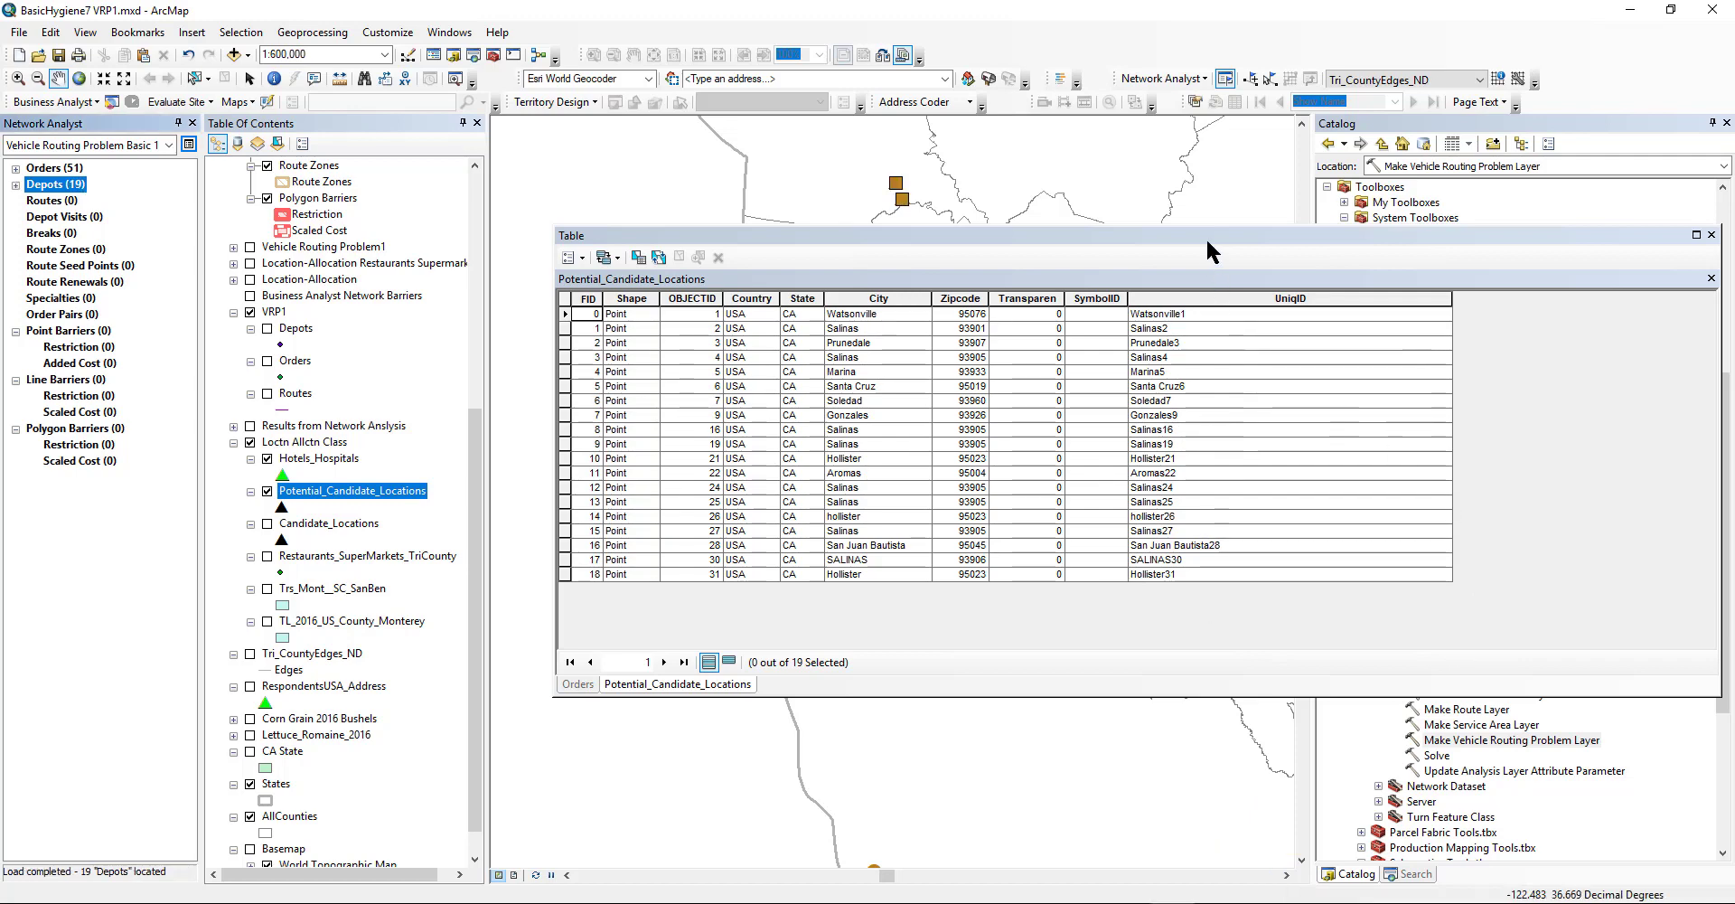
Open the settings for loading locations into Routes and arrange the dialog beside the Potential_Candidate_Locations attribute table.
left_click_drag(1205, 235, 967, 332)
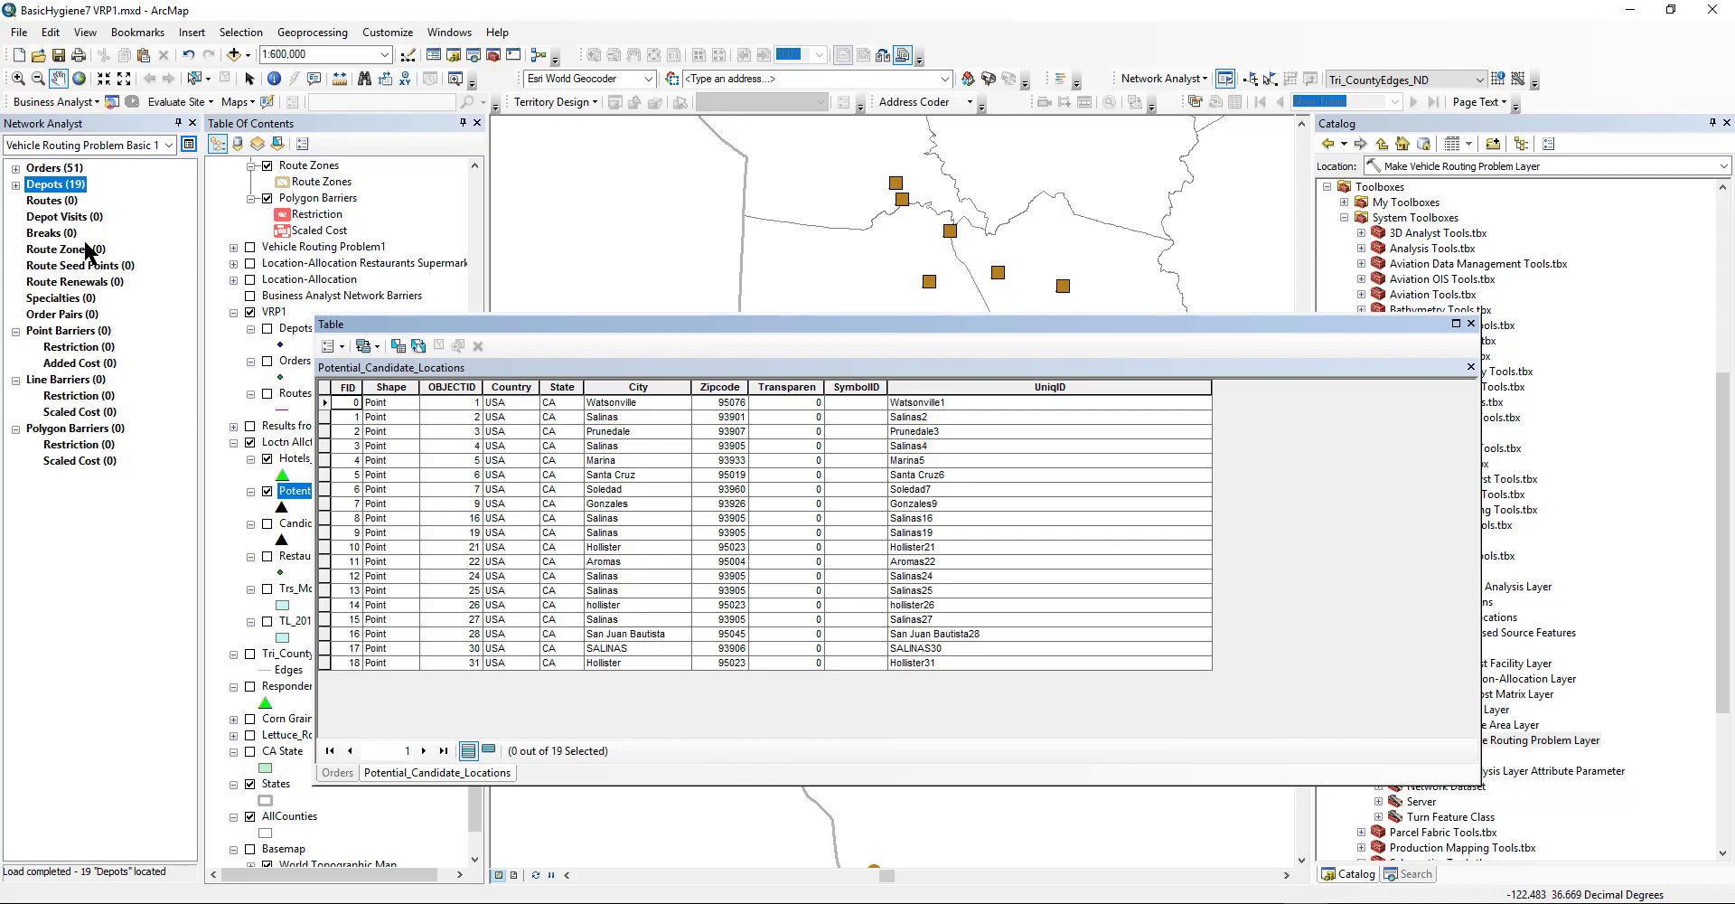
left_click(65, 200)
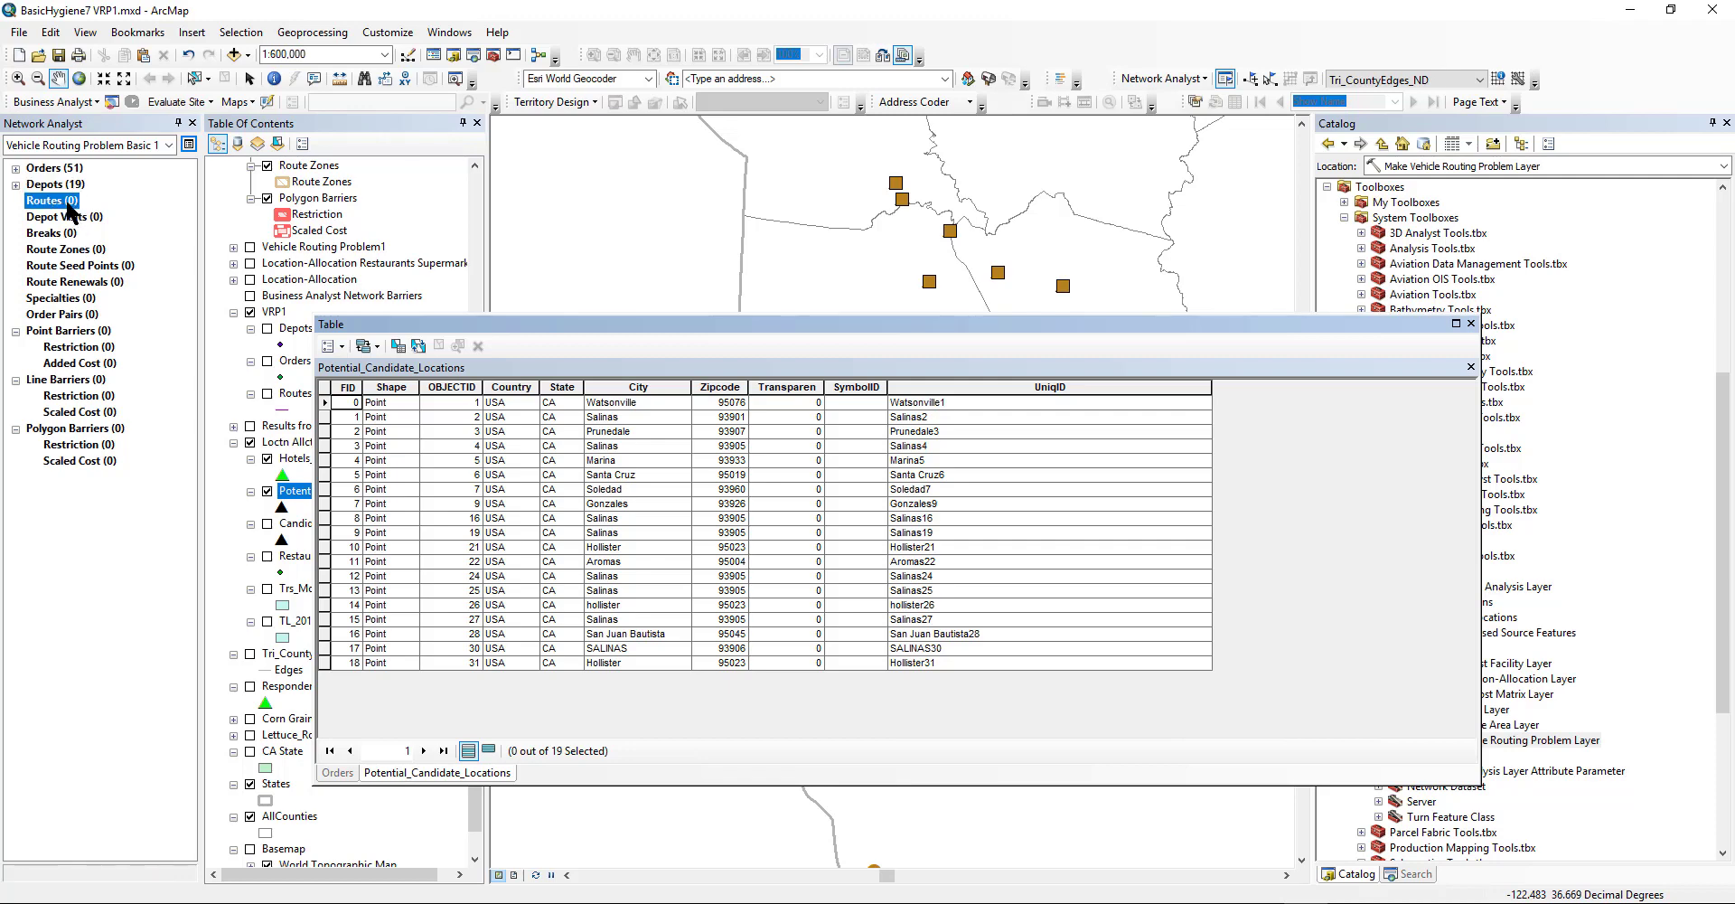
right_click(66, 202)
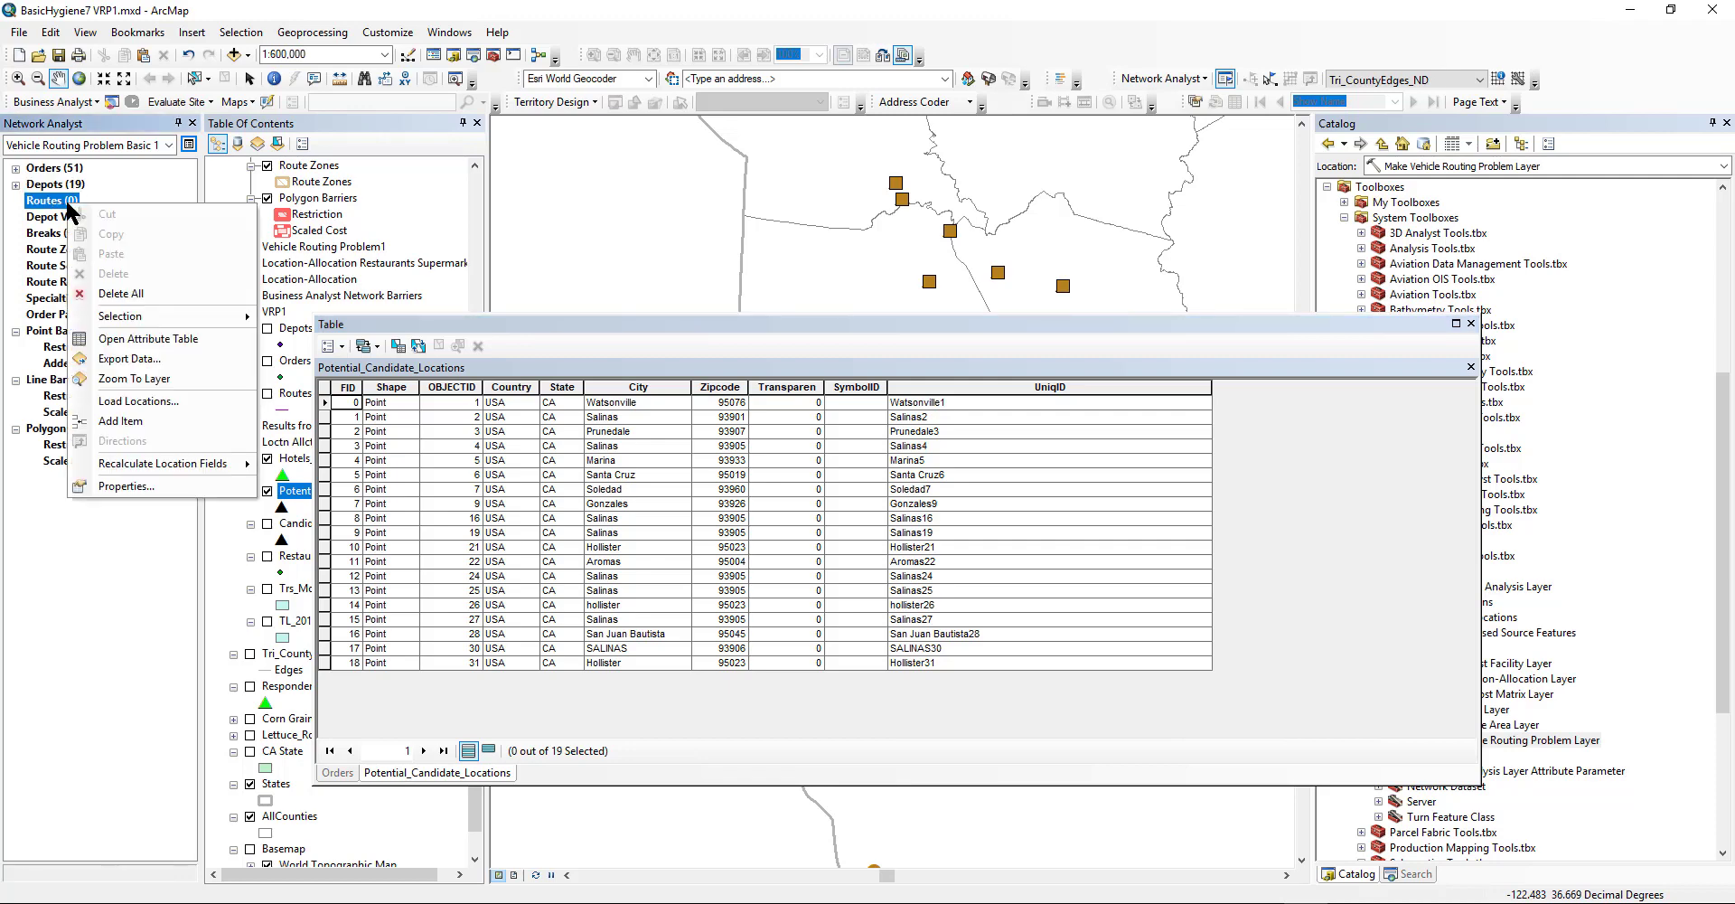
left_click(150, 404)
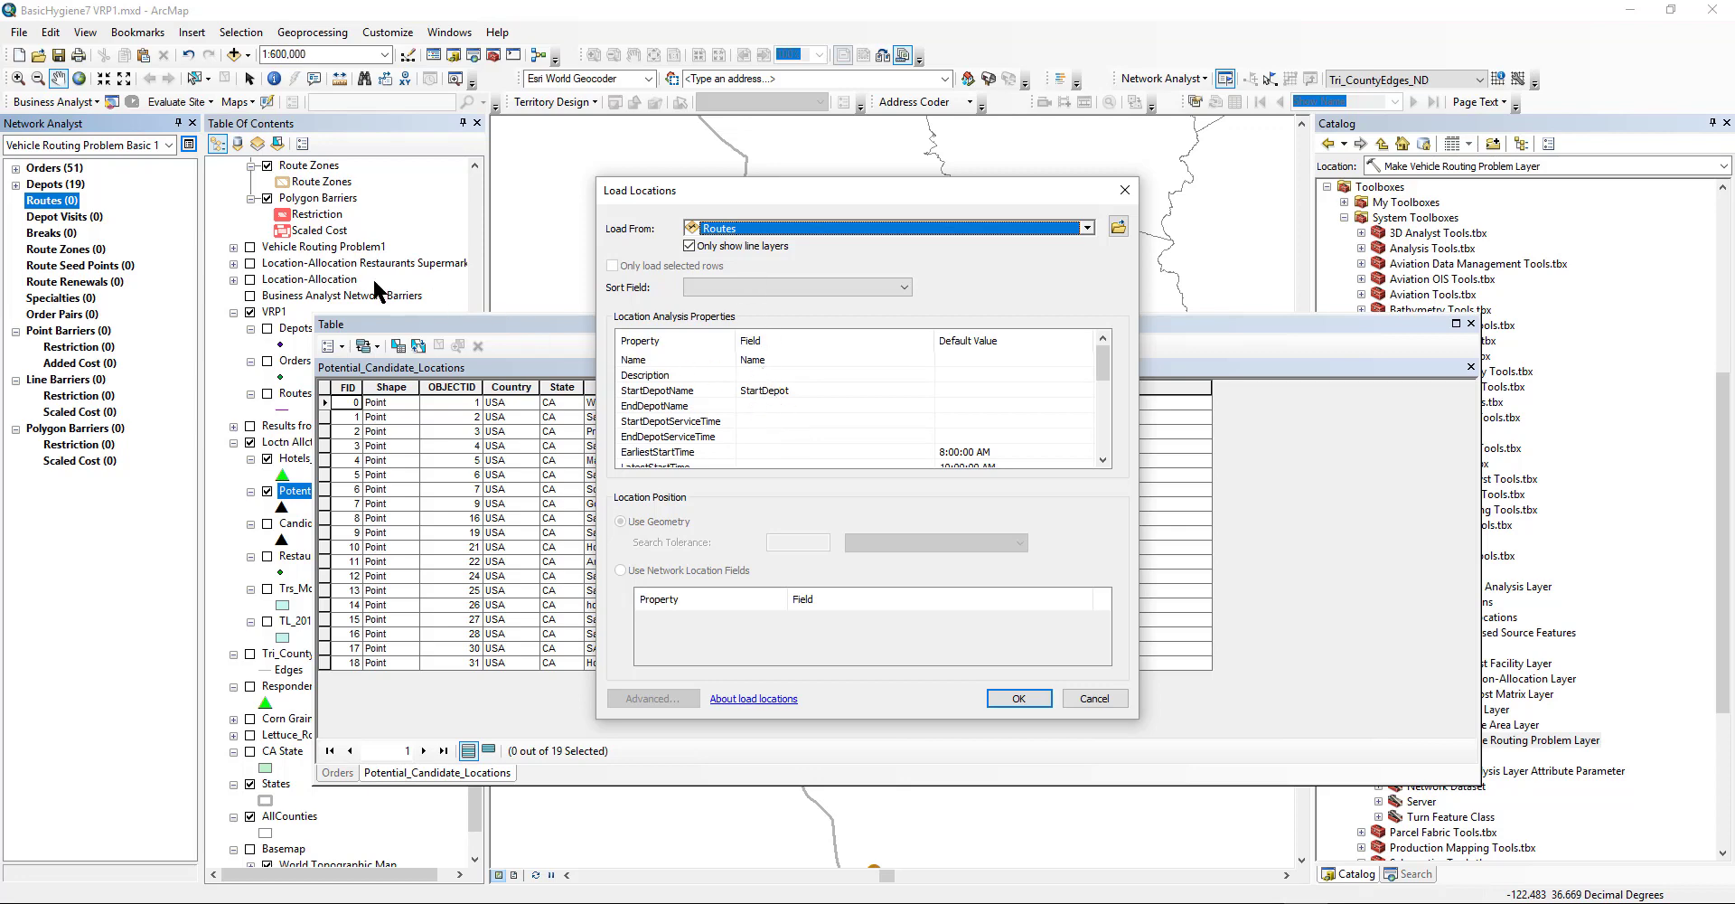
left_click_drag(92, 169, 128, 177)
left_click_drag(770, 361, 774, 385)
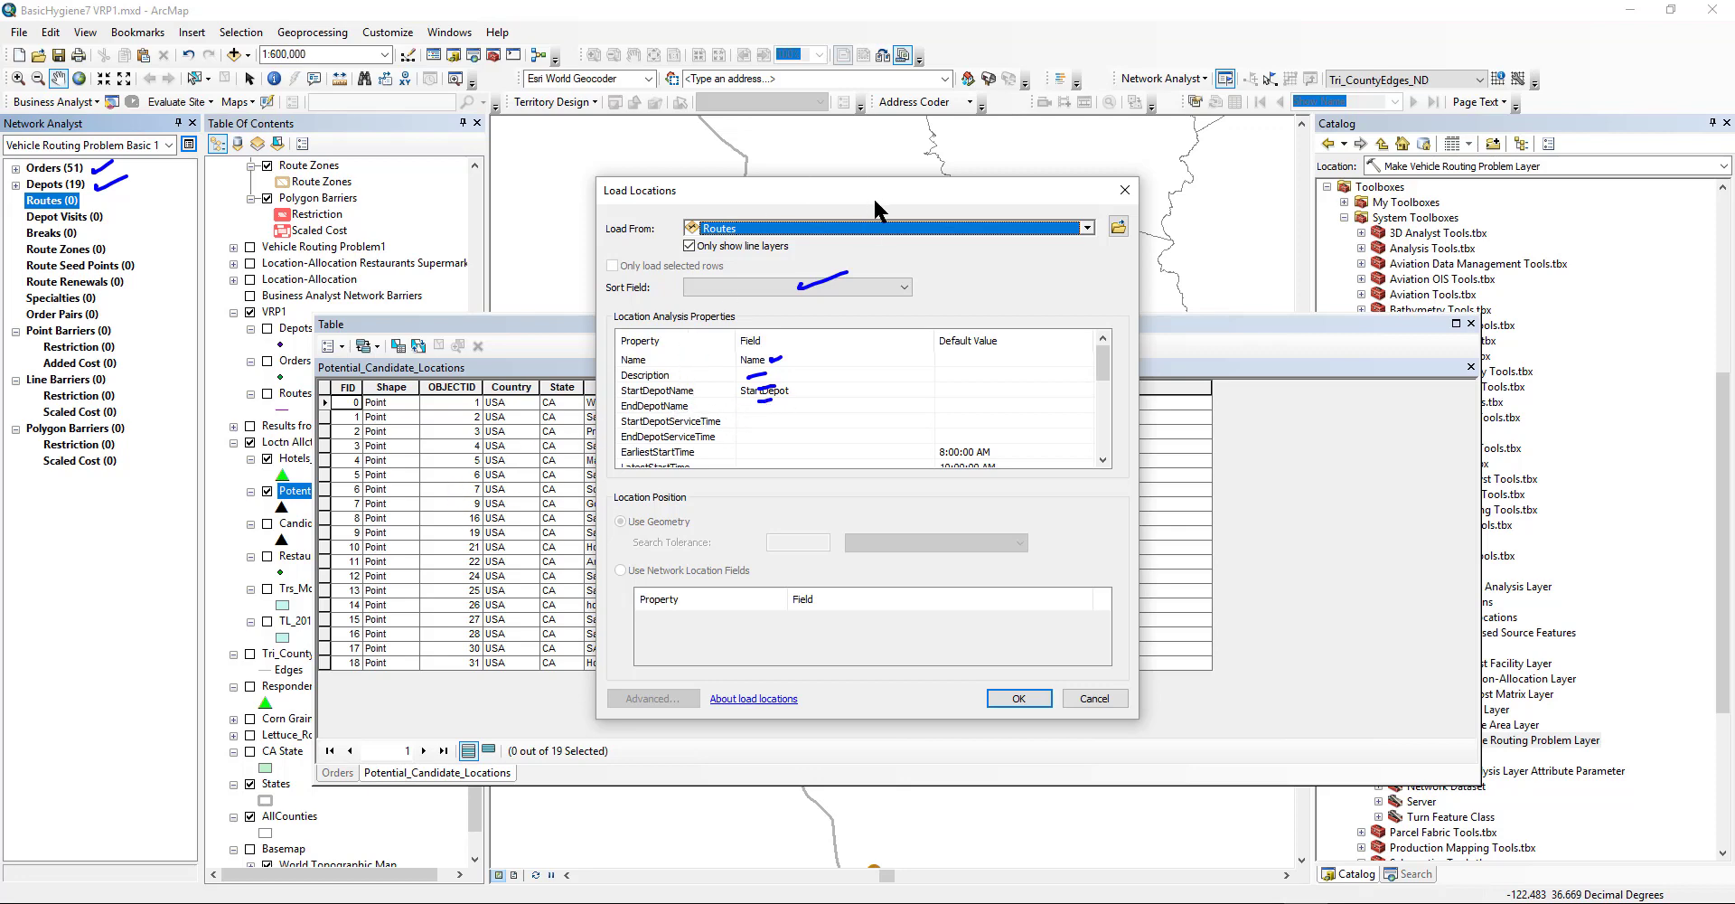
mouse_move(886, 199)
left_mouse_down()
mouse_move(1376, 251)
mouse_move(1369, 168)
mouse_move(1342, 182)
left_mouse_up()
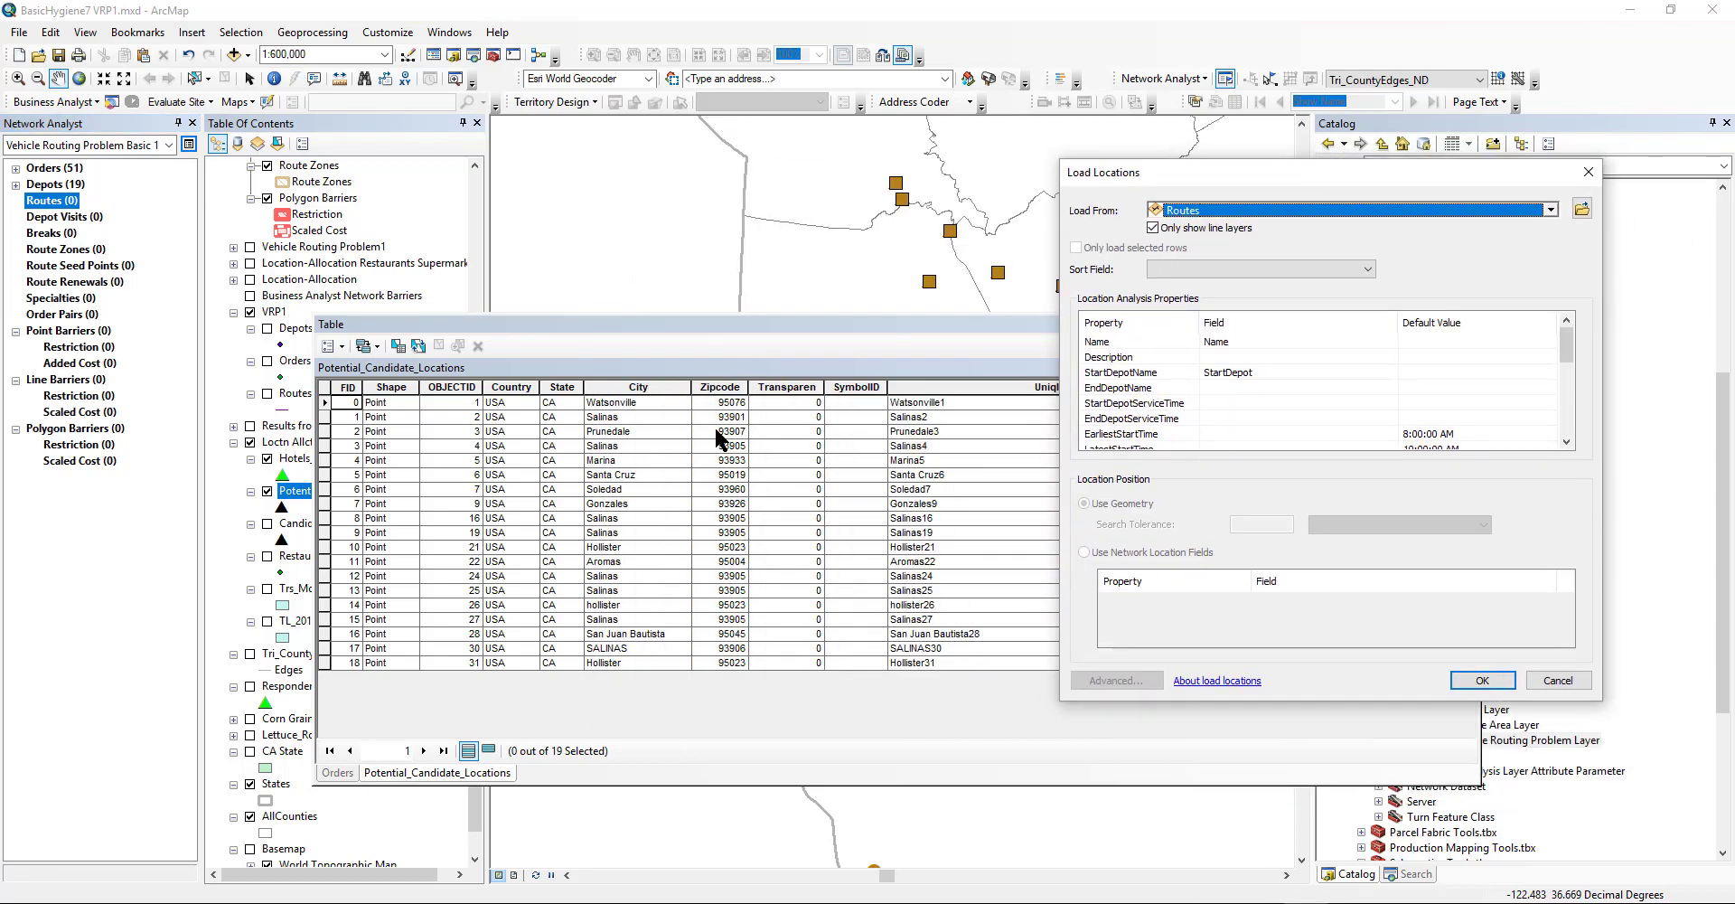
Examine the route properties for start and end depots, depot service times, and earliest and latest start times.
left_click_drag(941, 434, 970, 425)
mouse_move(1206, 371)
left_mouse_down()
mouse_move(1231, 365)
mouse_move(1231, 382)
left_mouse_up()
left_click_drag(1234, 398, 1345, 396)
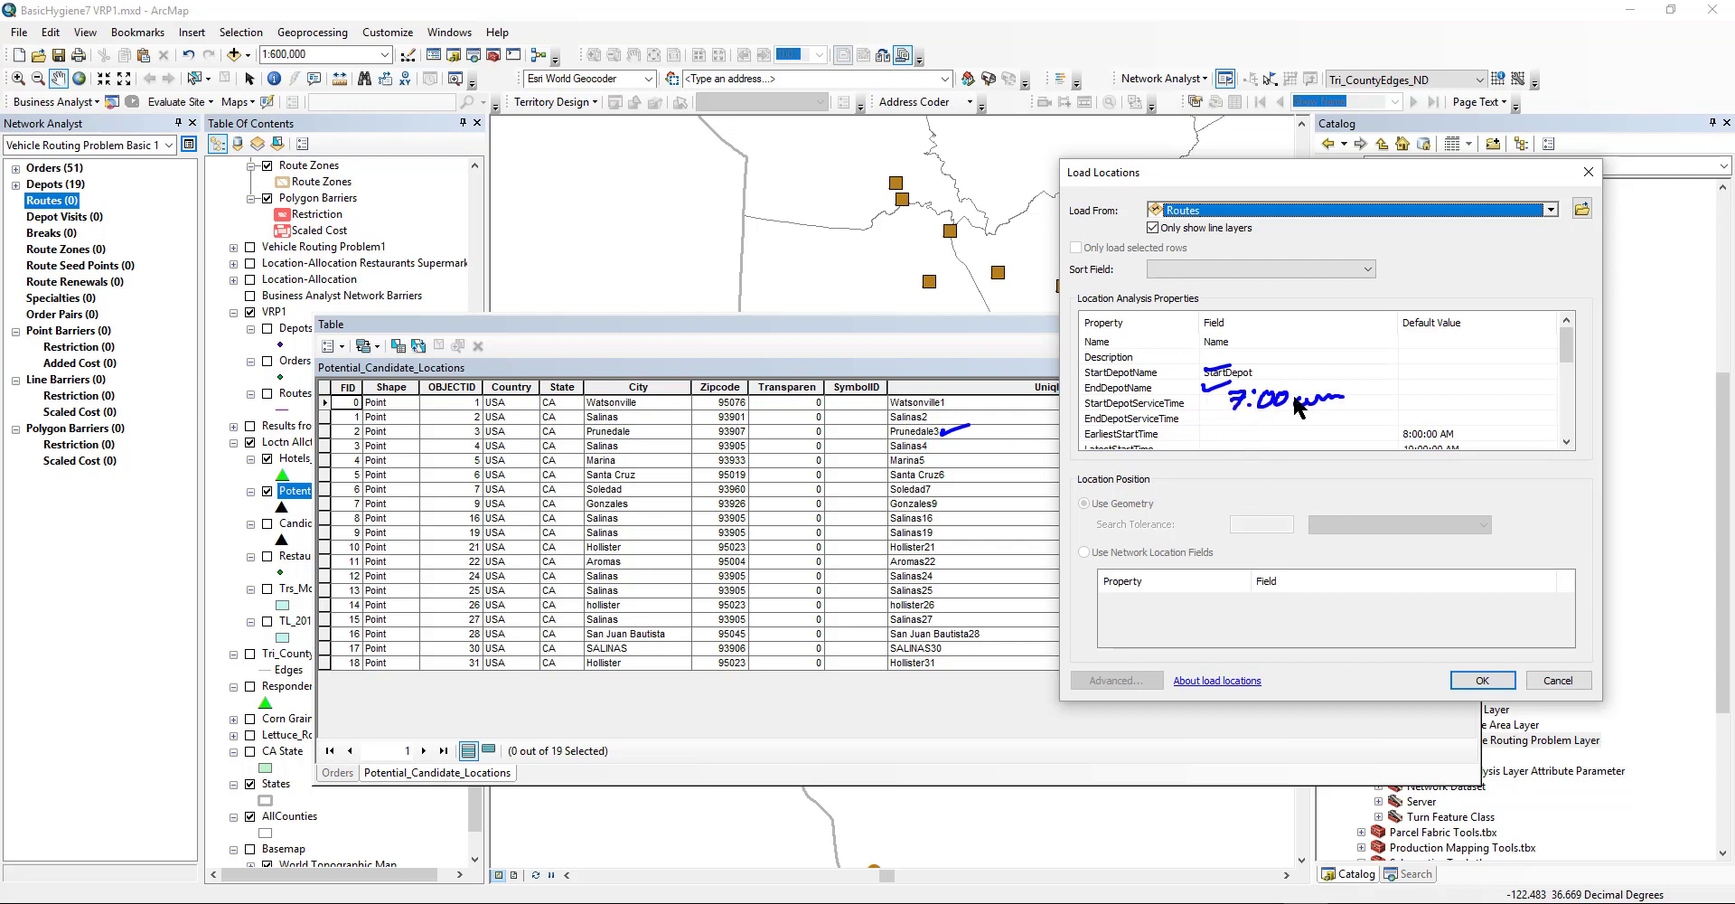
mouse_move(1364, 395)
left_mouse_down()
mouse_move(1437, 394)
mouse_move(1432, 380)
mouse_move(1502, 416)
mouse_move(1527, 398)
mouse_move(1486, 411)
mouse_move(1504, 404)
left_mouse_up()
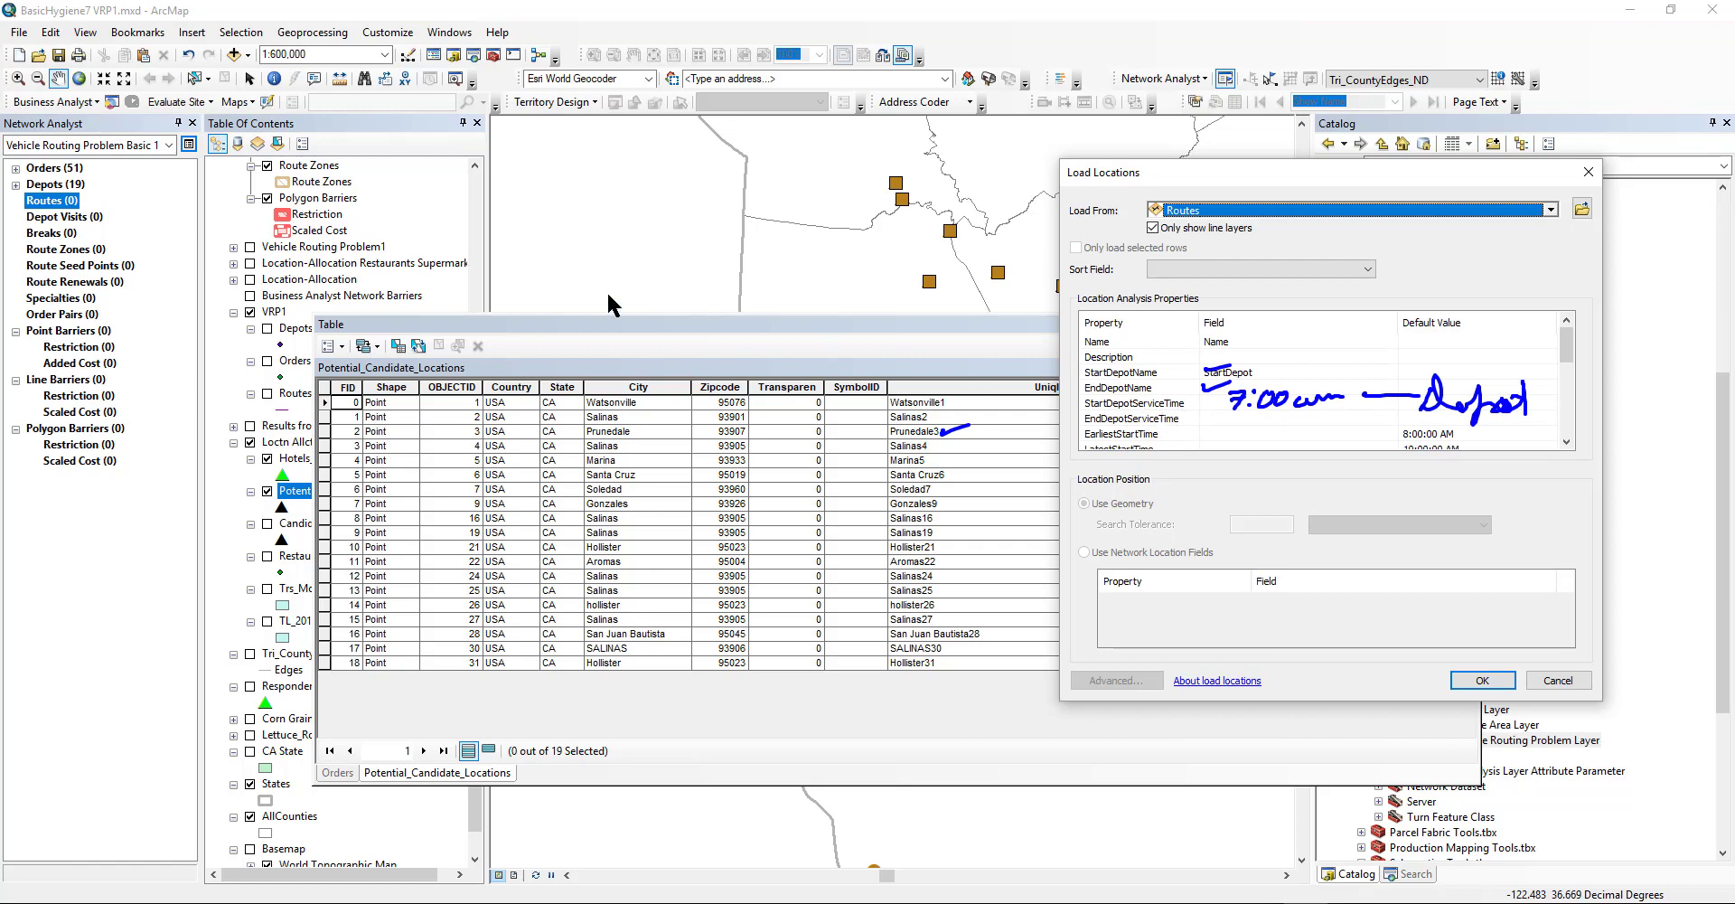
mouse_move(88, 169)
left_mouse_down()
mouse_move(121, 154)
mouse_move(130, 185)
left_mouse_up()
left_click_drag(1186, 406, 1201, 414)
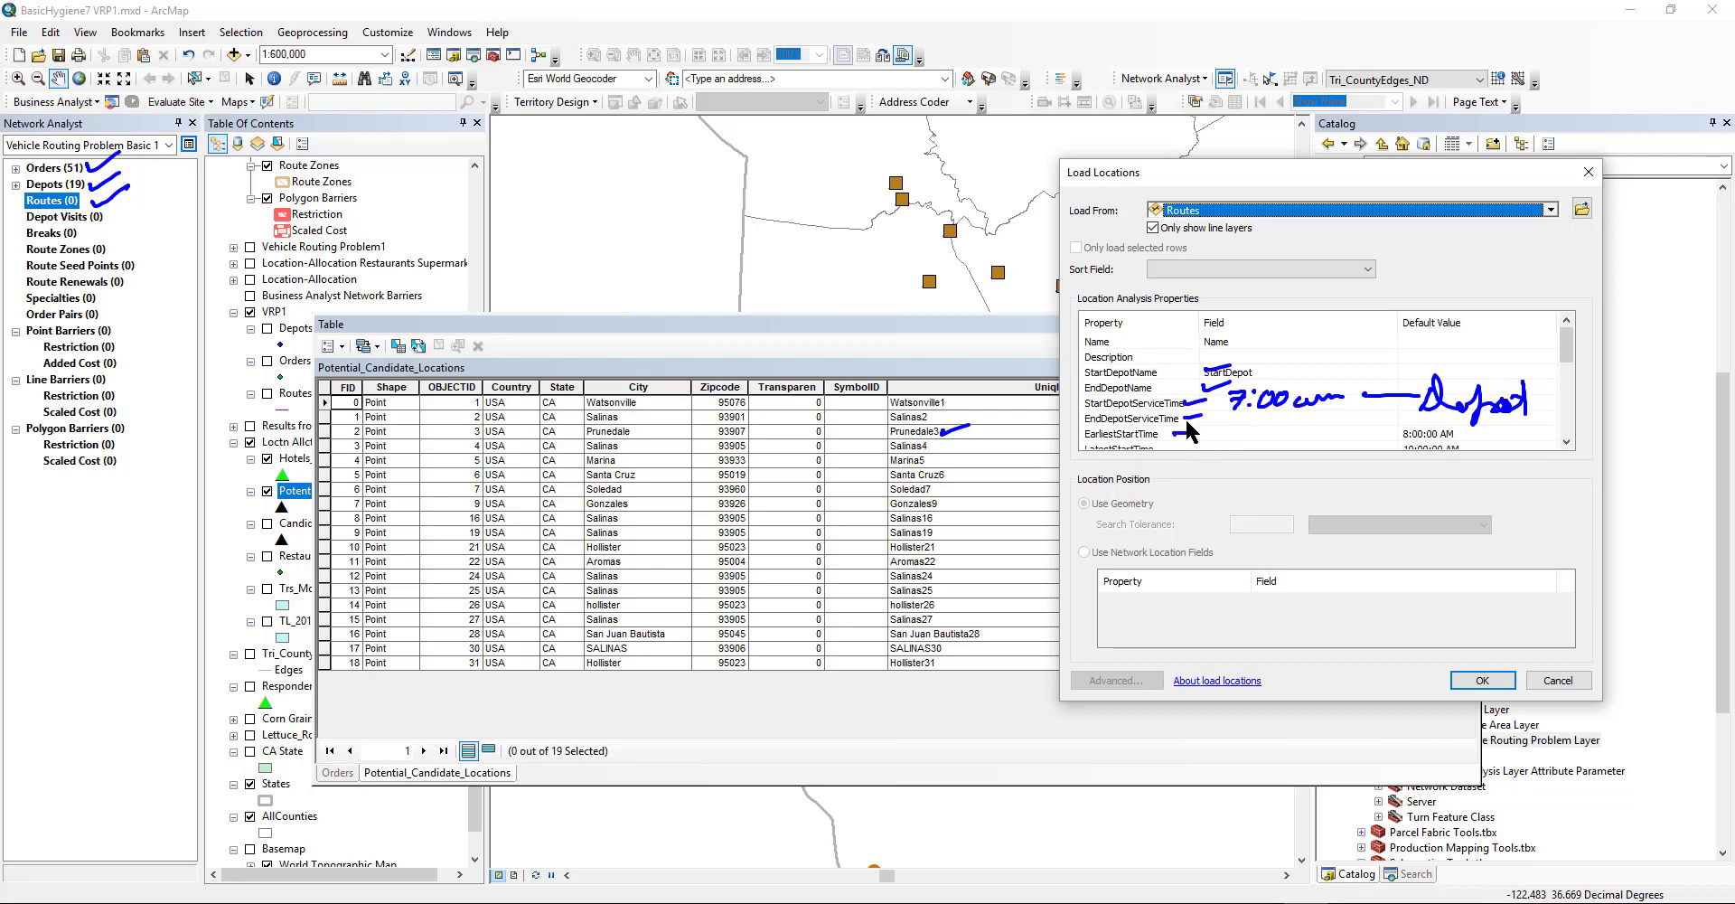
key("Escape")
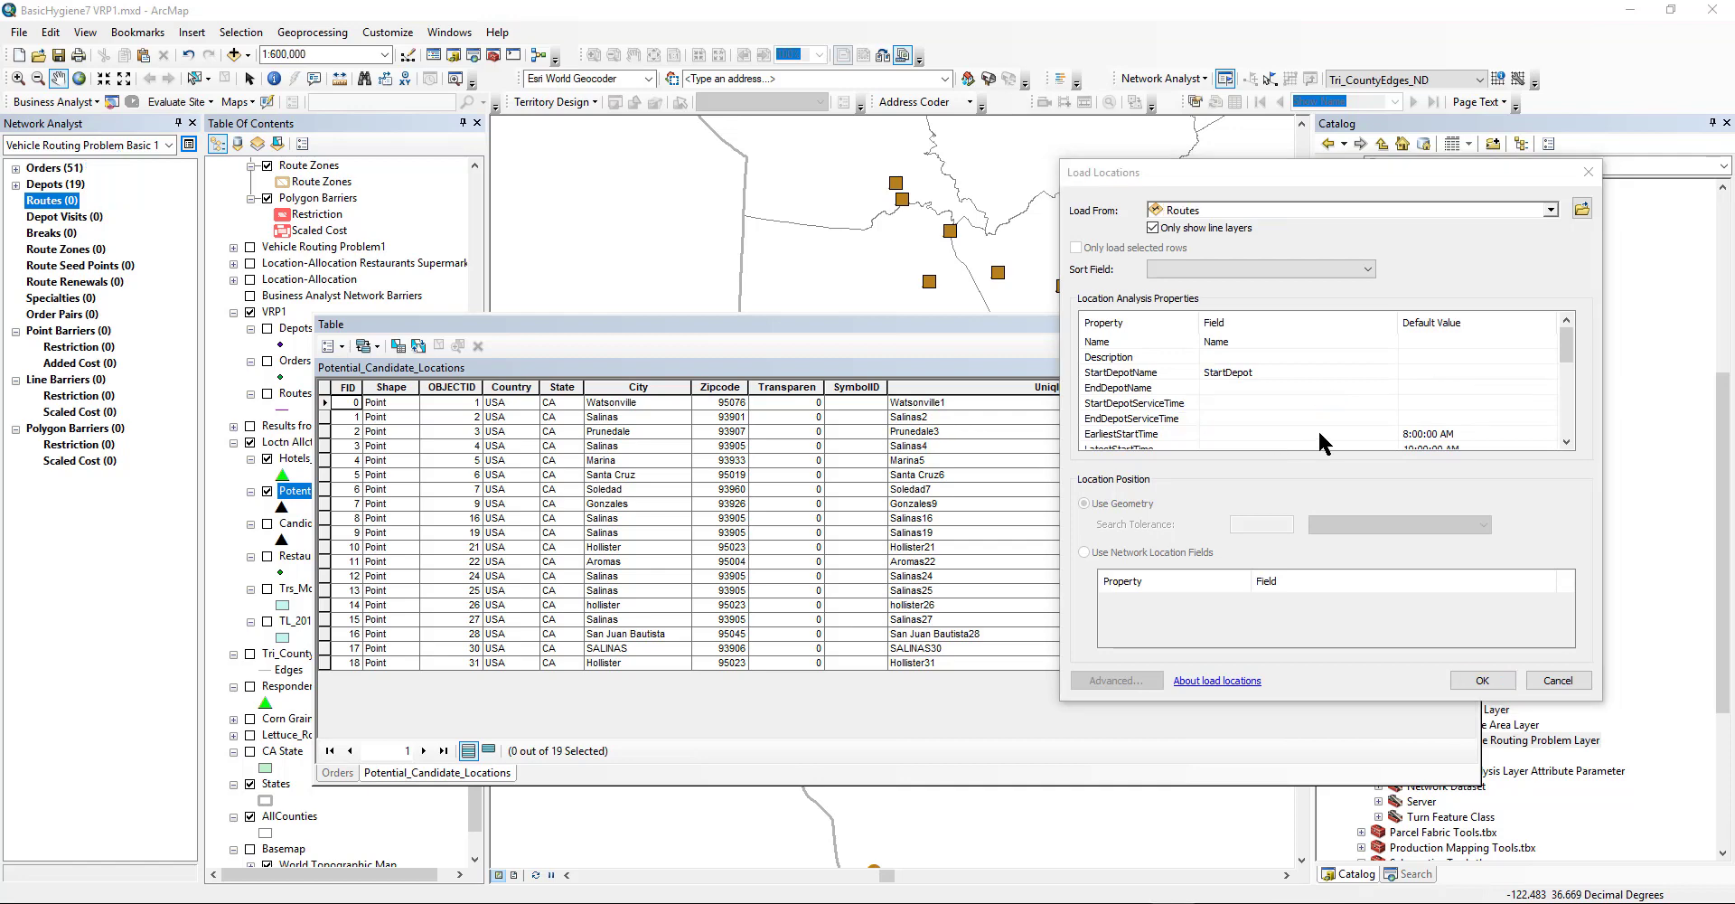
left_click(1567, 441)
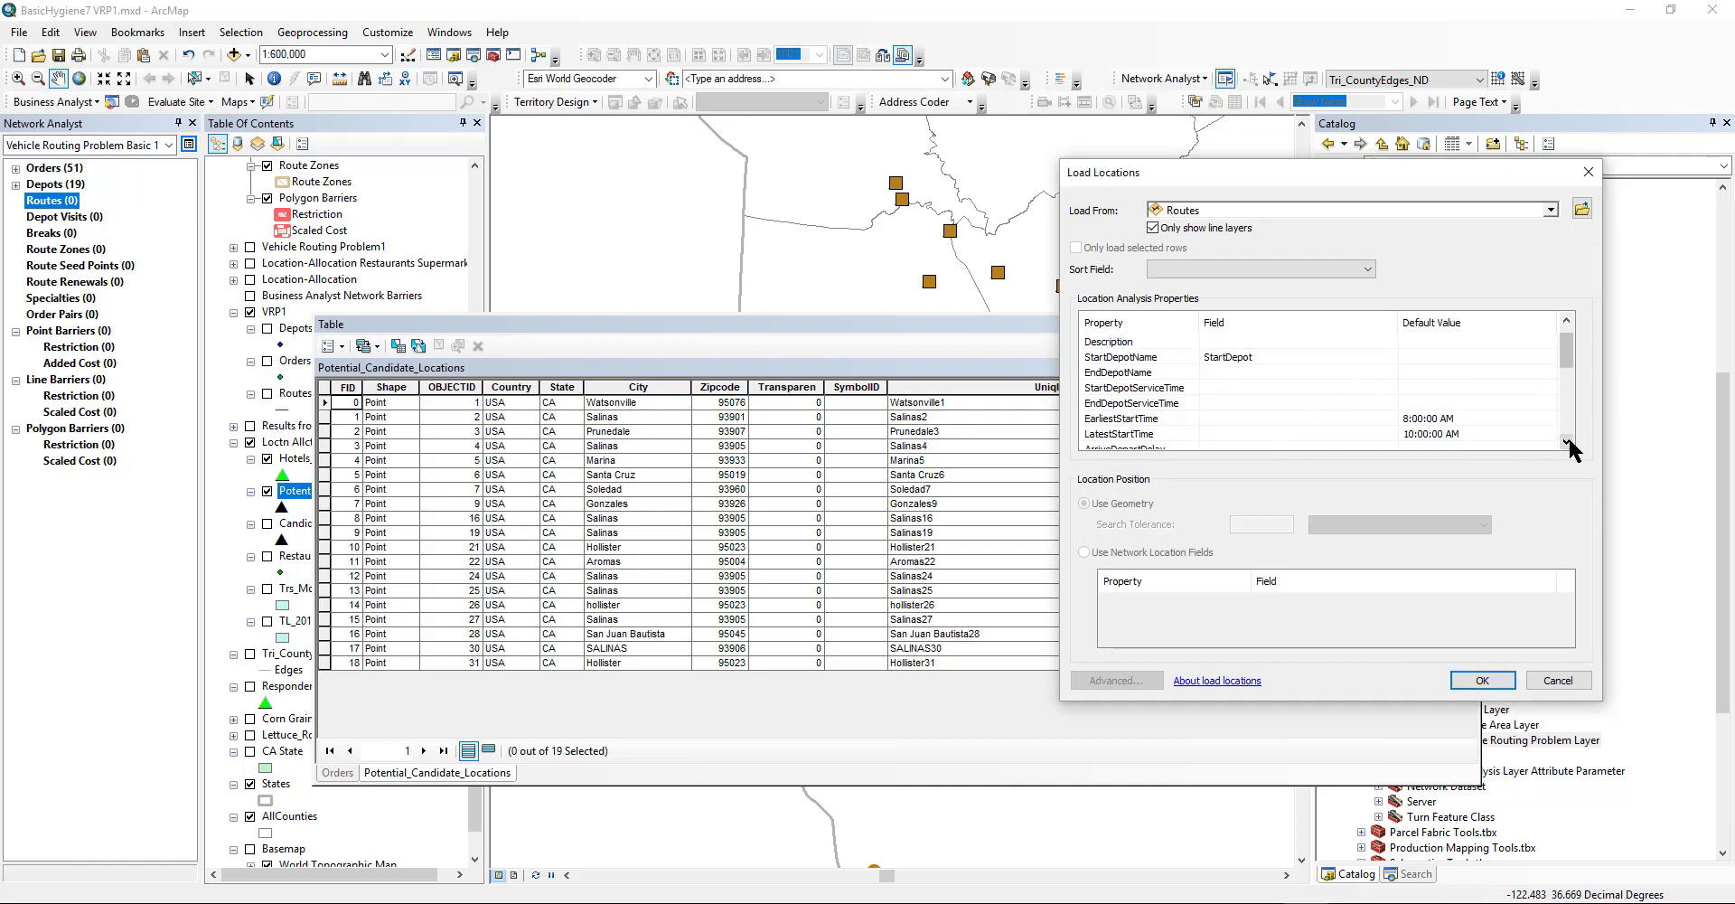
left_click(1568, 441)
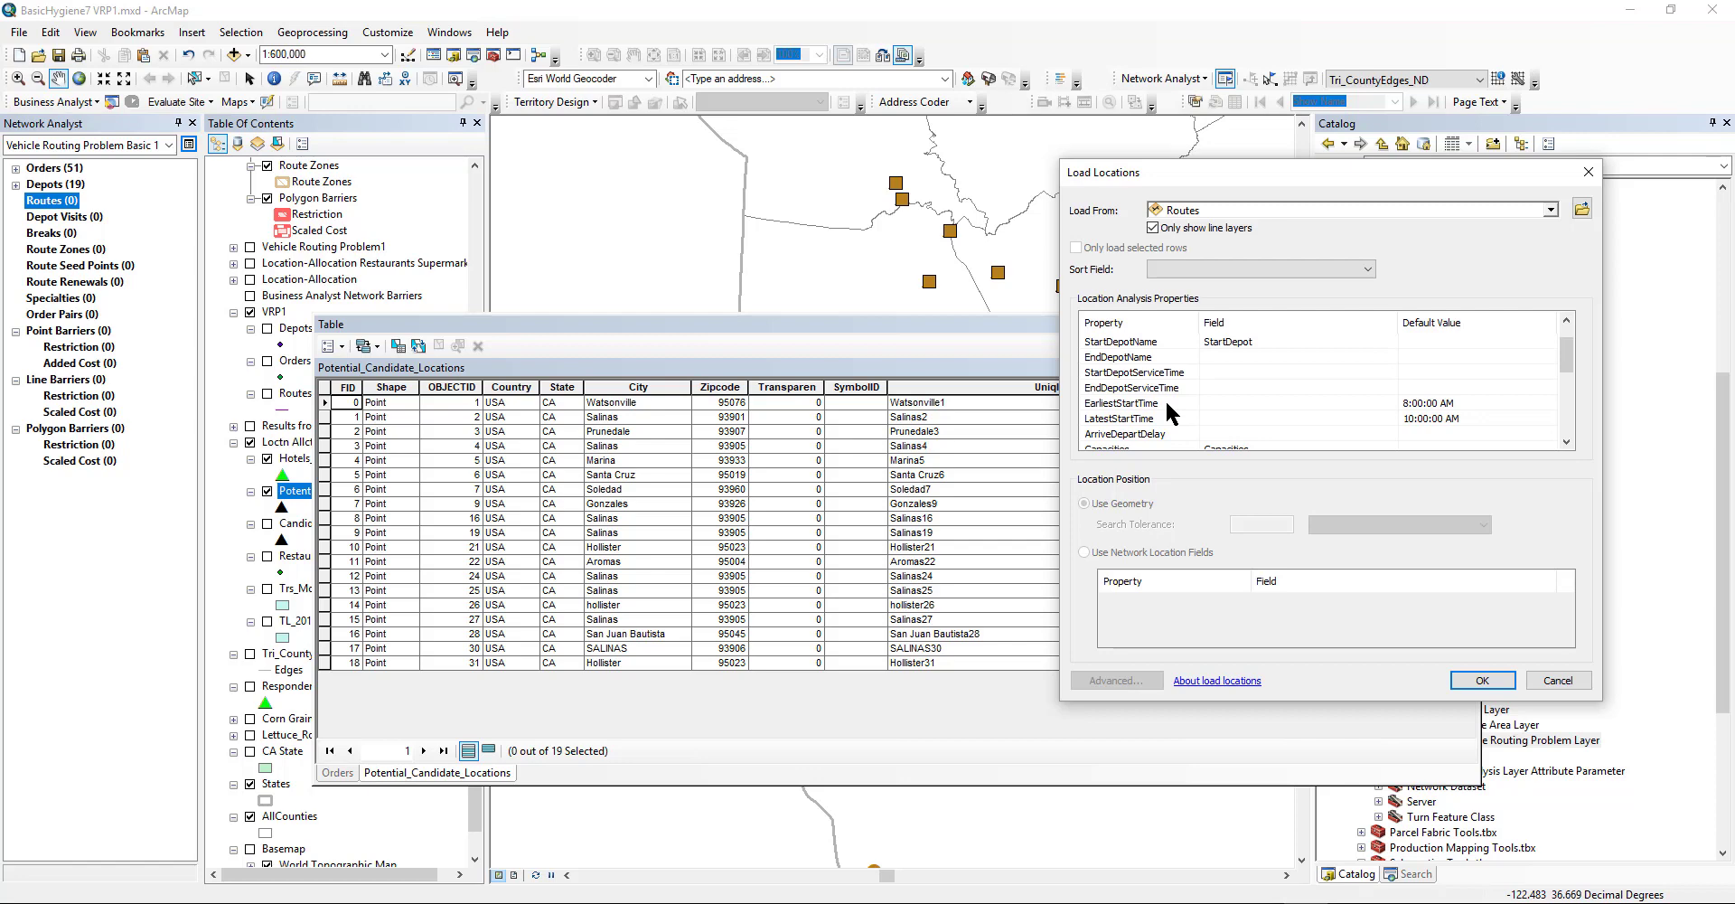
scroll(1163, 398, "down", 1)
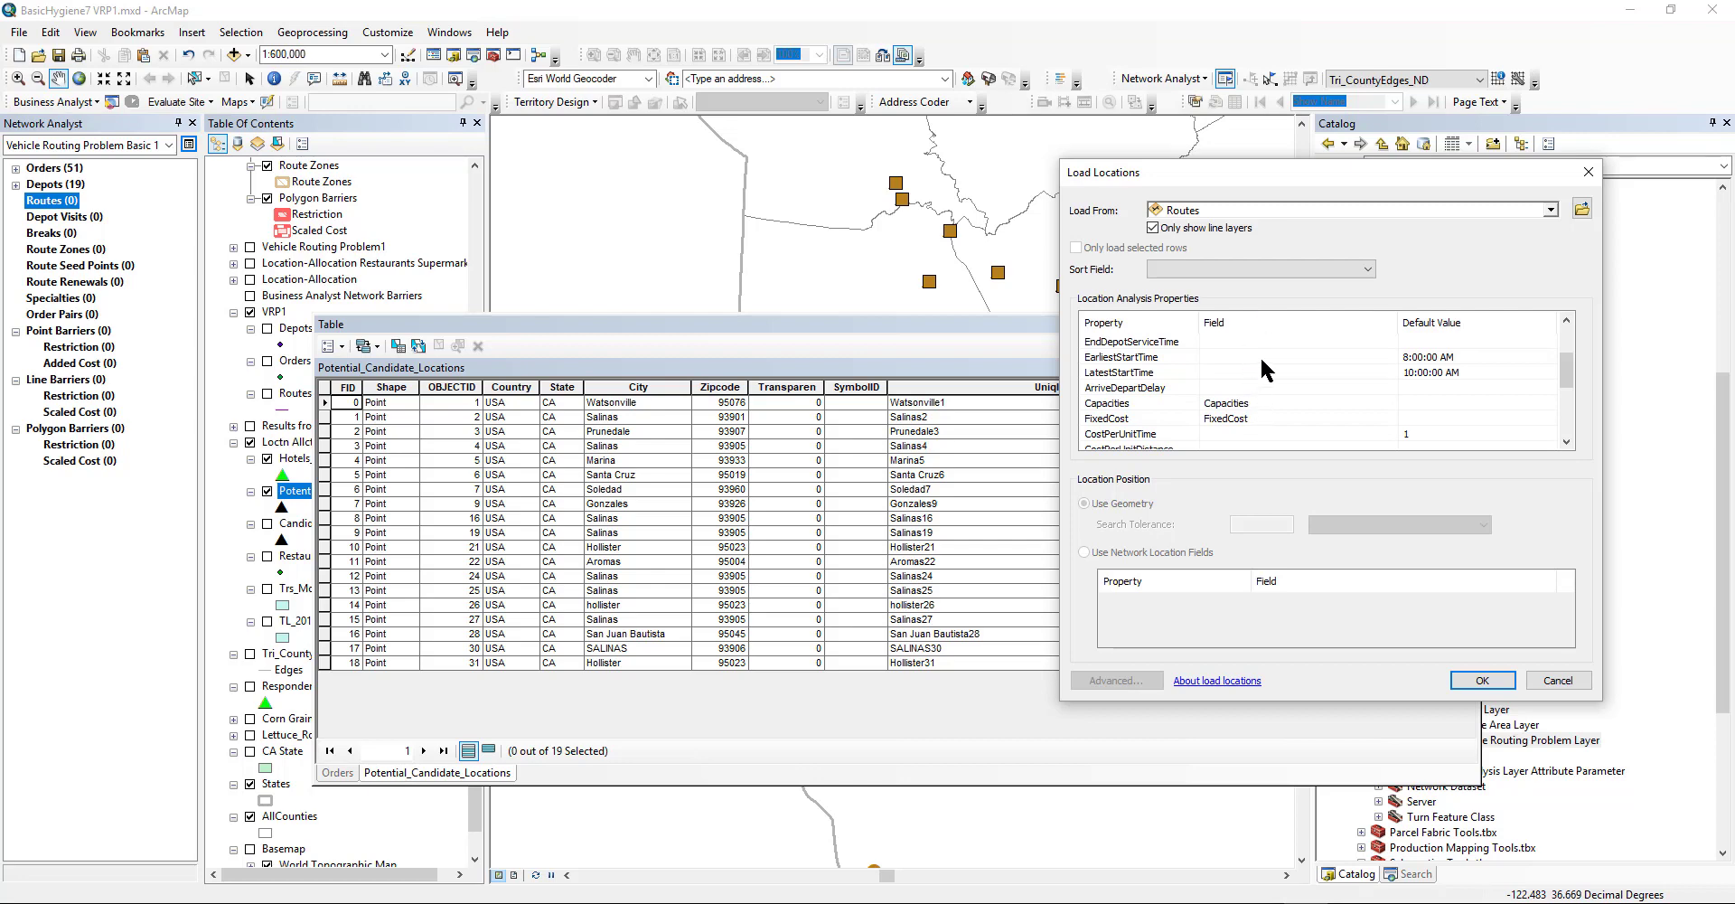
Examine the available source layers for routes and the field choices for CostPerUnitTime and CostPerUnitDistance.
left_click(1298, 204)
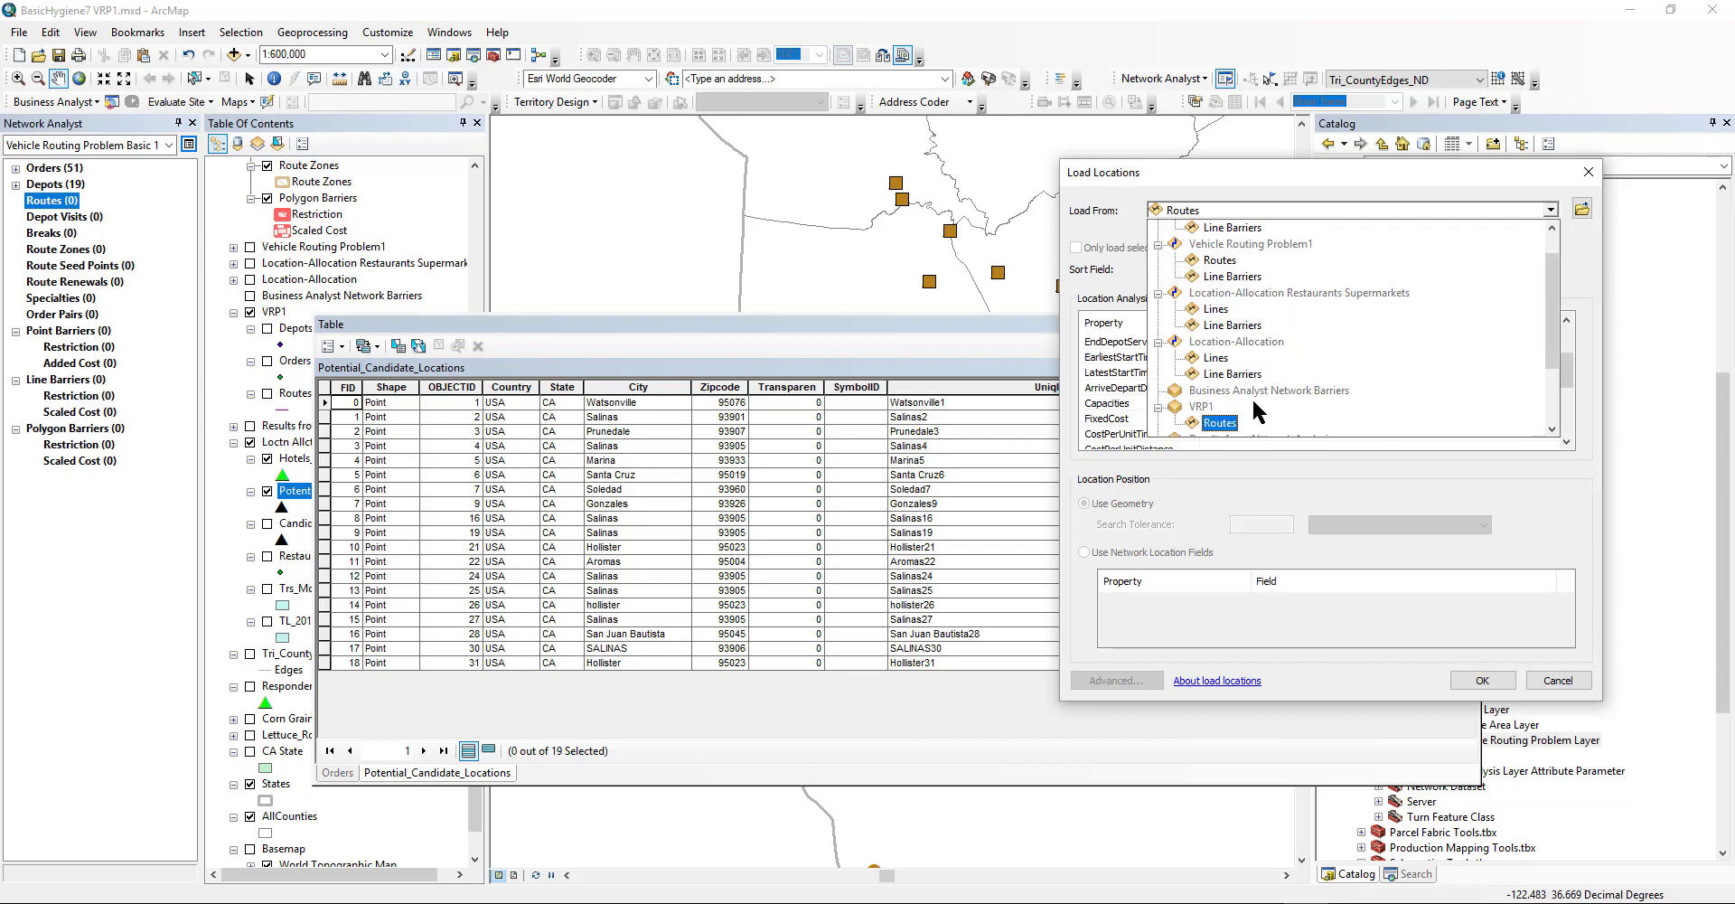
left_click(1254, 173)
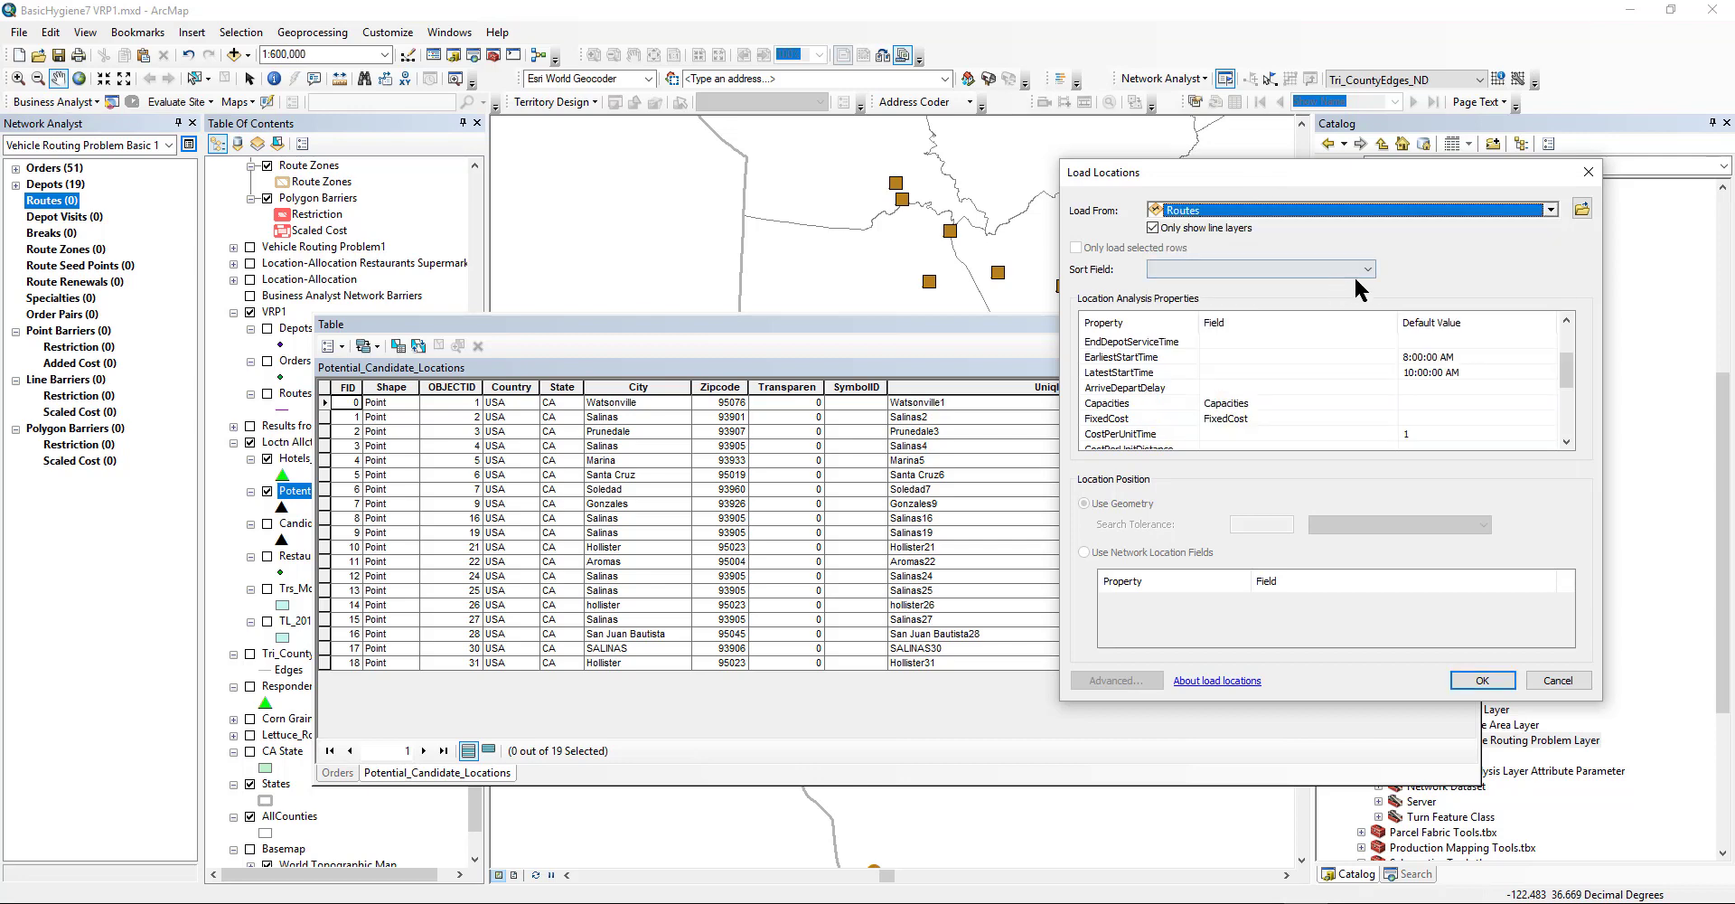
left_click(1569, 441)
left_click(1568, 441)
left_click(1568, 441)
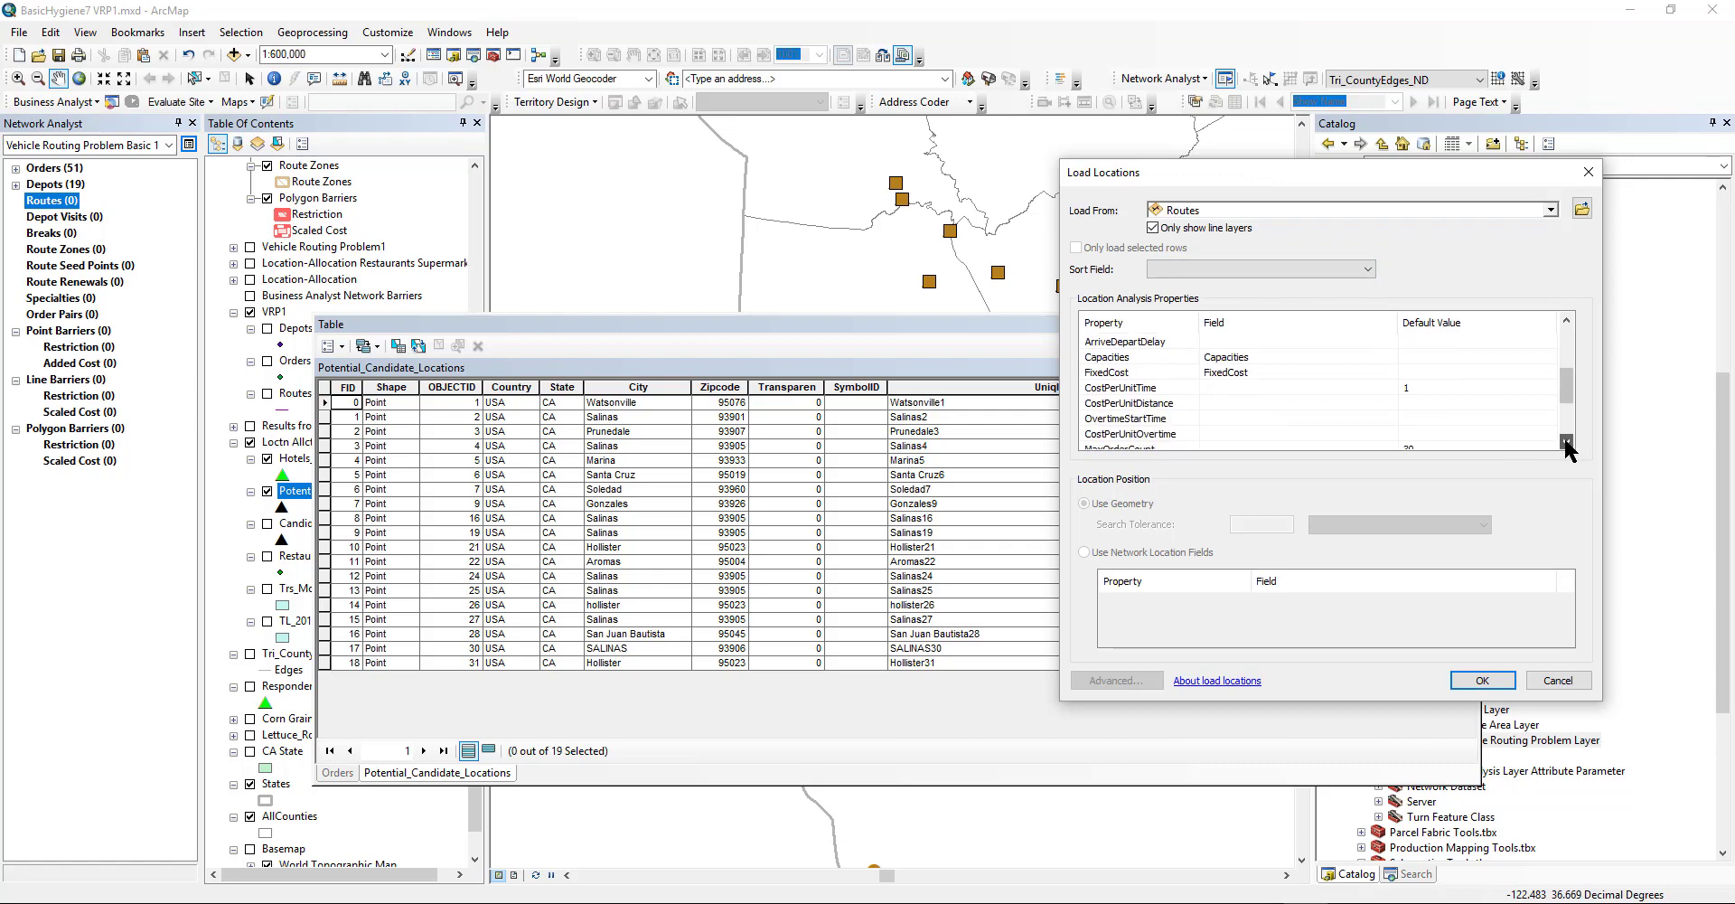
left_click(1215, 386)
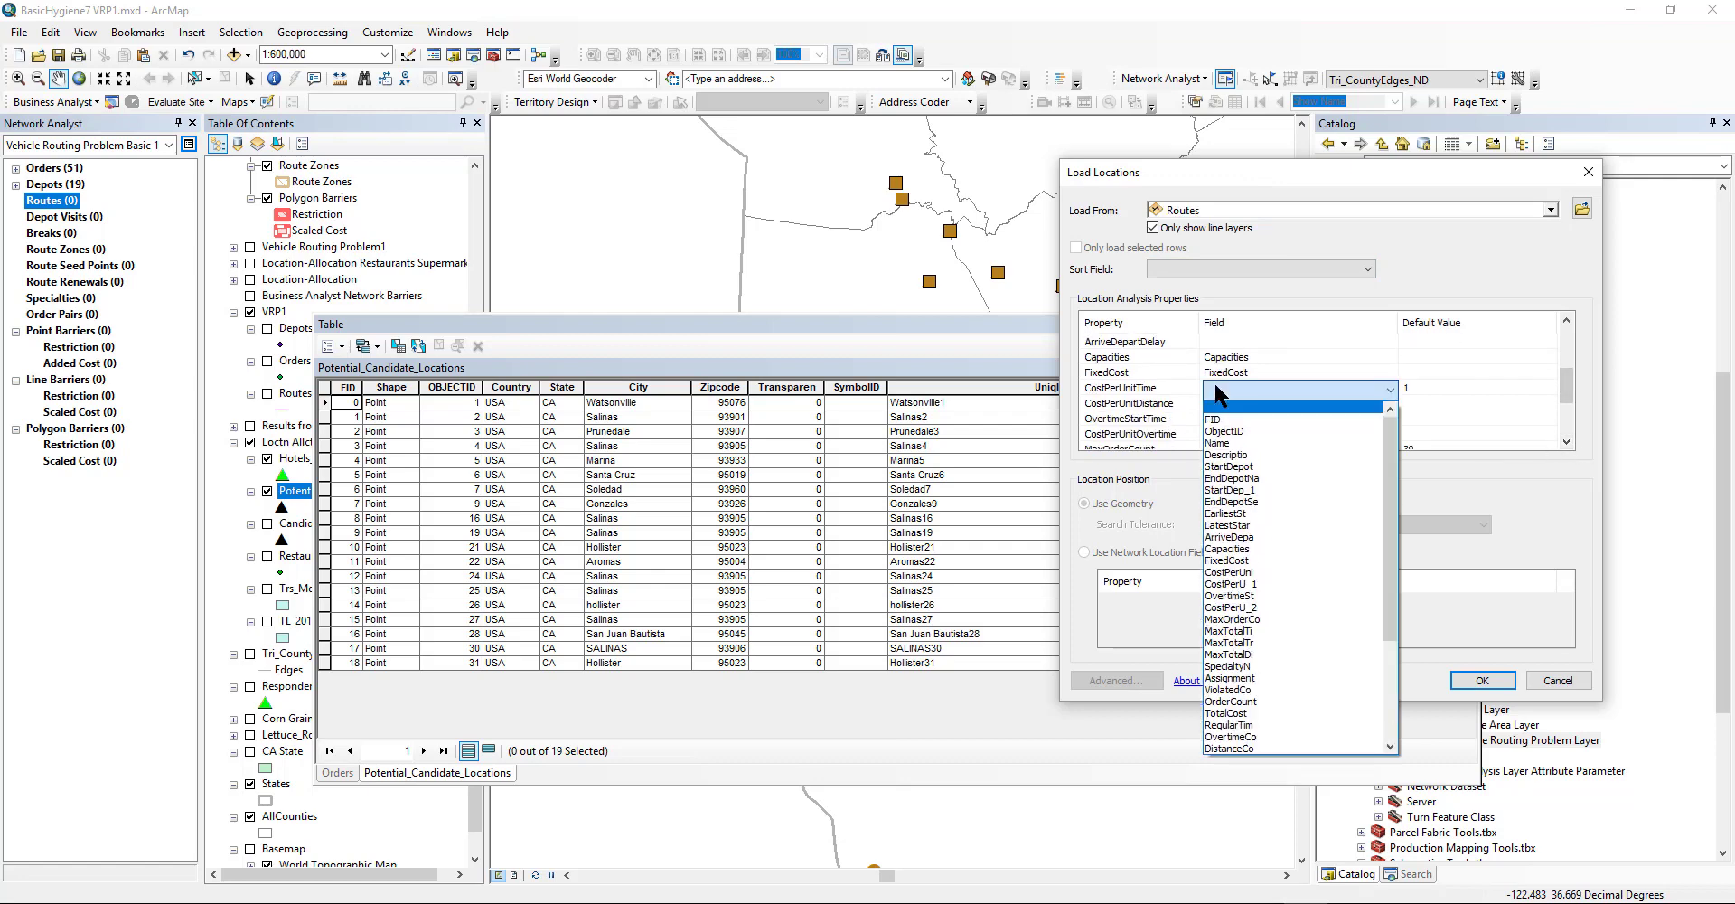
left_click(1177, 386)
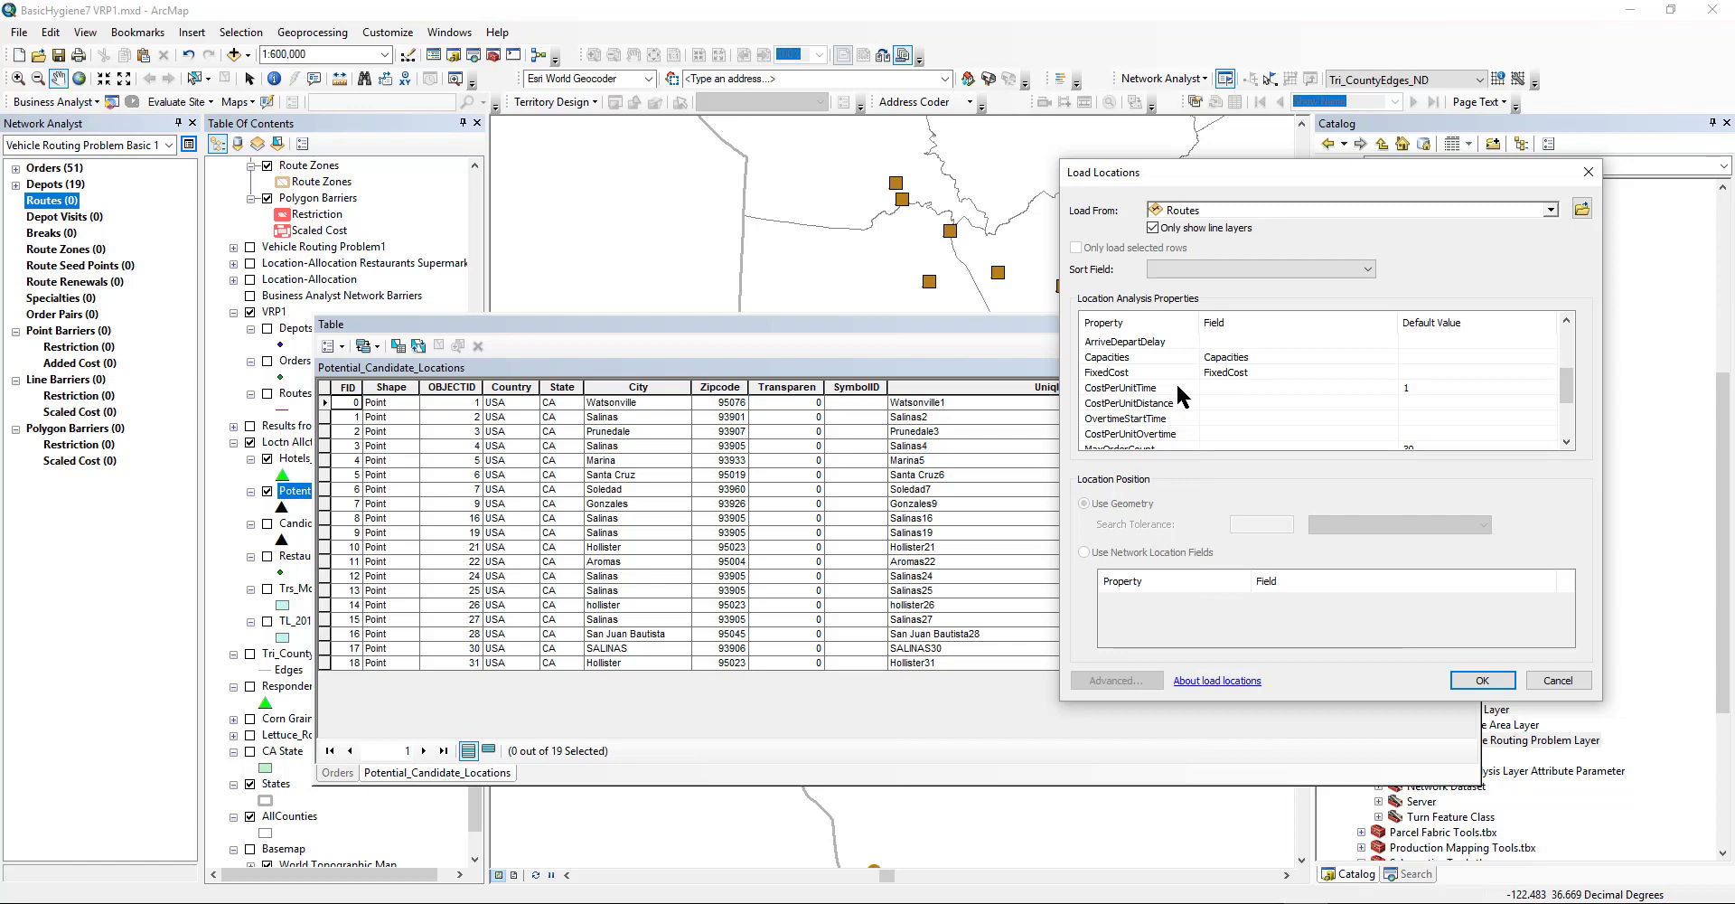
left_click(1231, 402)
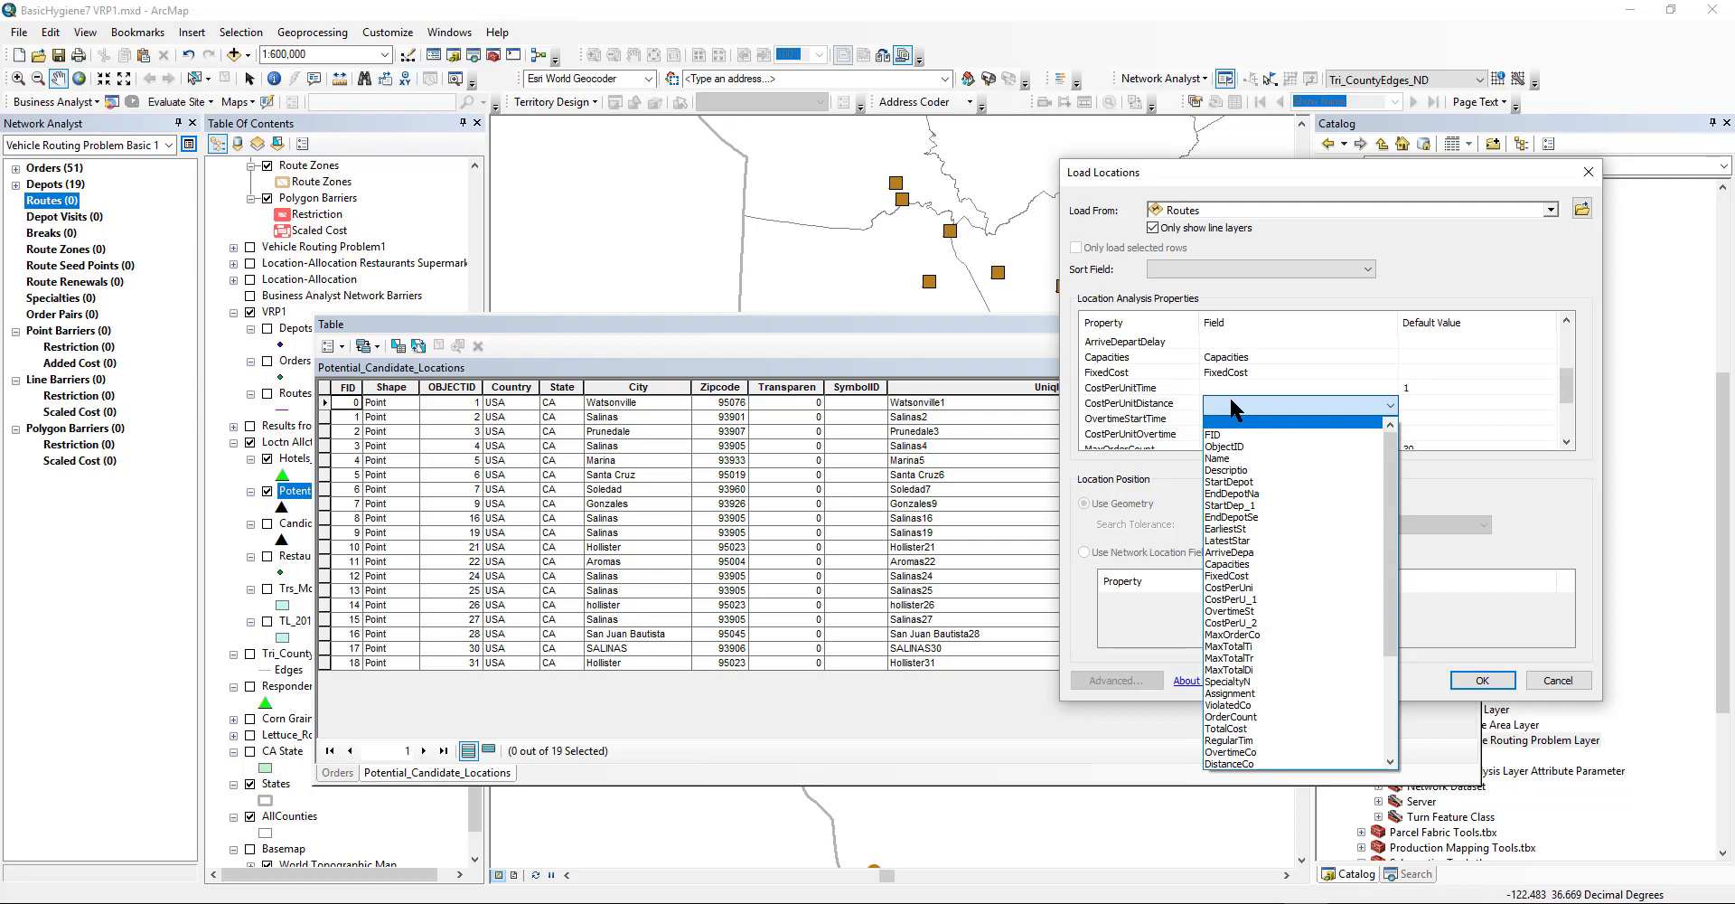
left_click(1175, 405)
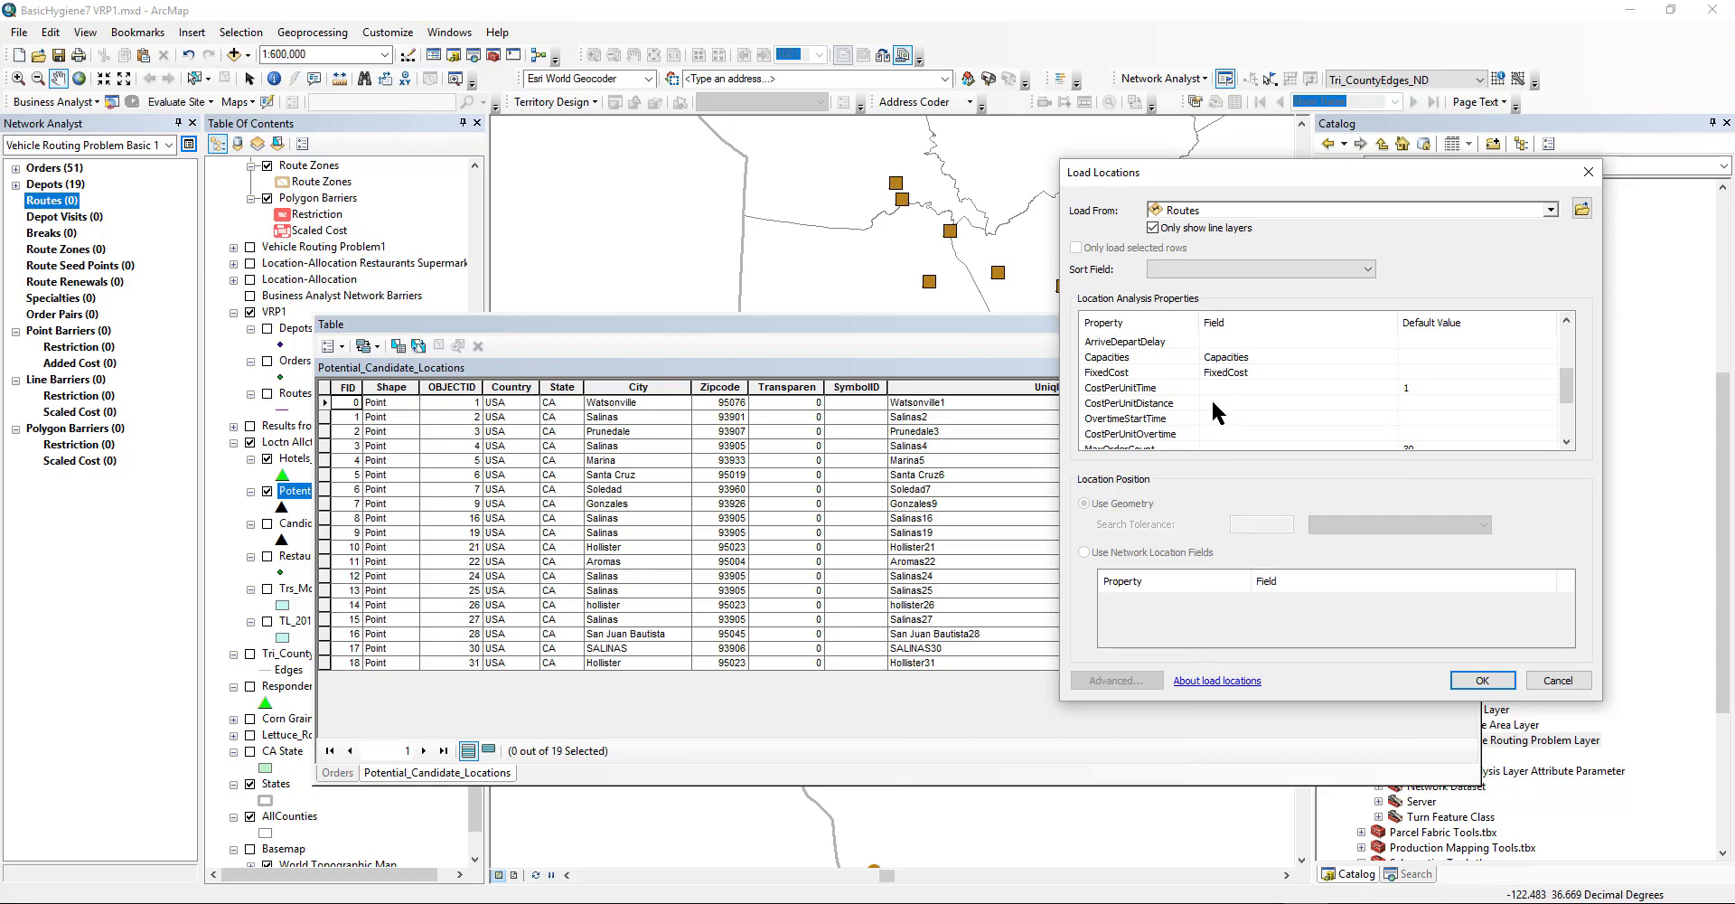
scroll(1213, 404, "down", 1)
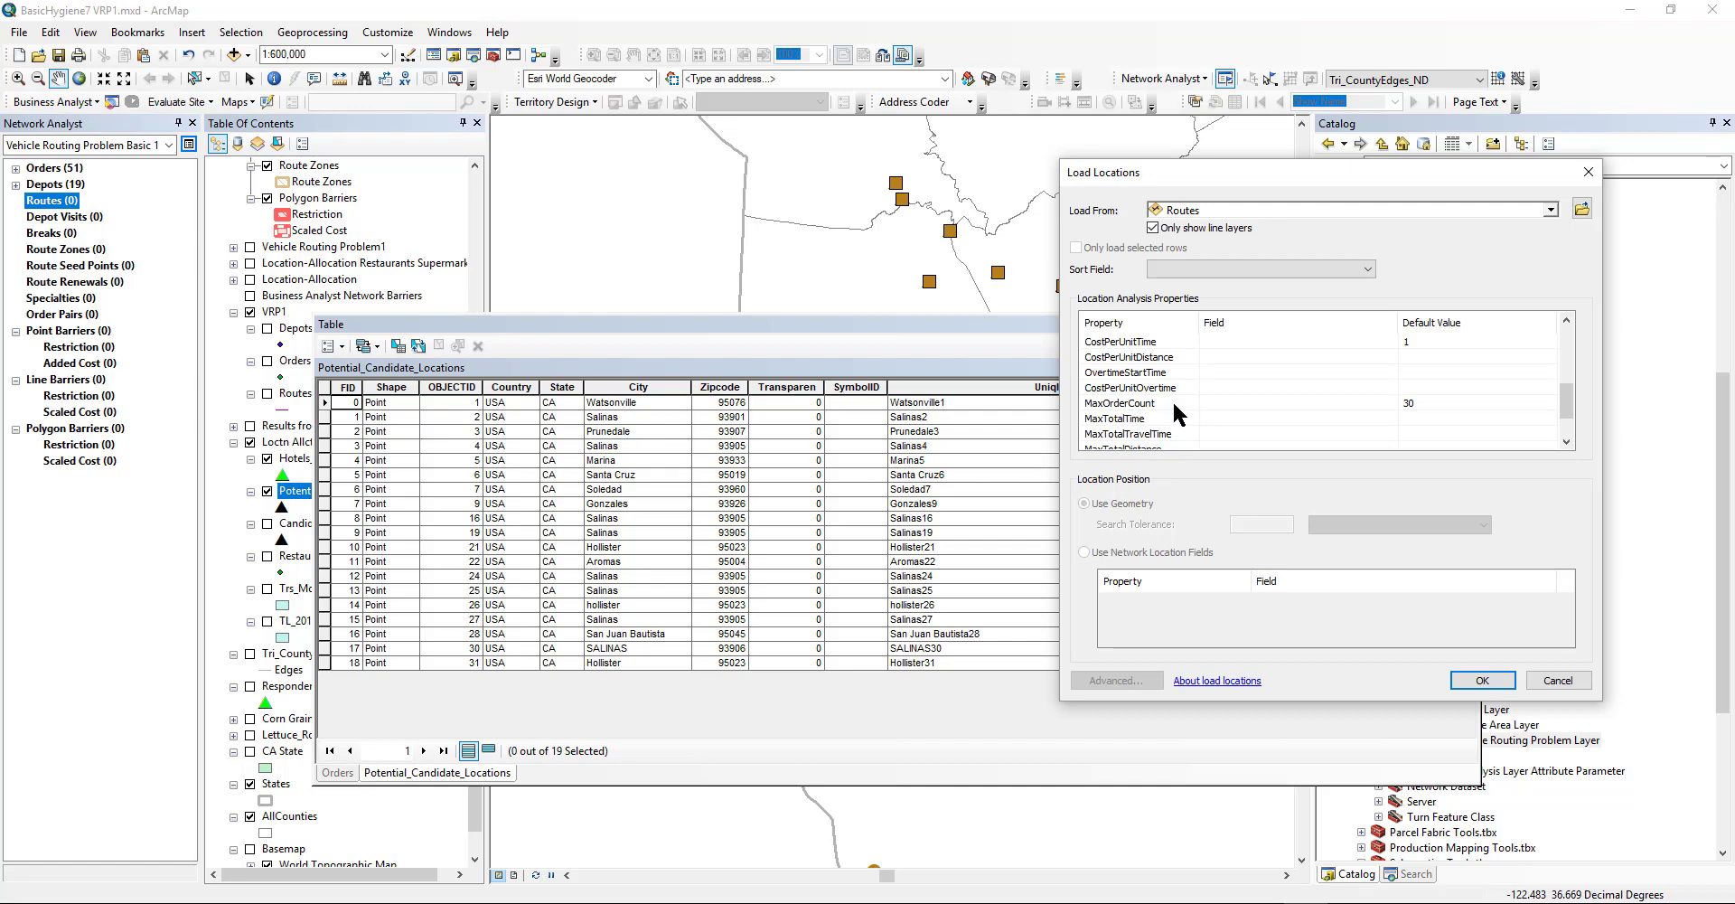
Examine the route limits for order count, total time, travel time and distance, plus the SpecialtyNames and AssignmentRule properties.
left_click_drag(1165, 400, 1234, 398)
left_click_drag(86, 170, 106, 165)
mouse_move(1410, 408)
left_mouse_down()
mouse_move(1402, 386)
mouse_move(1382, 411)
left_mouse_up()
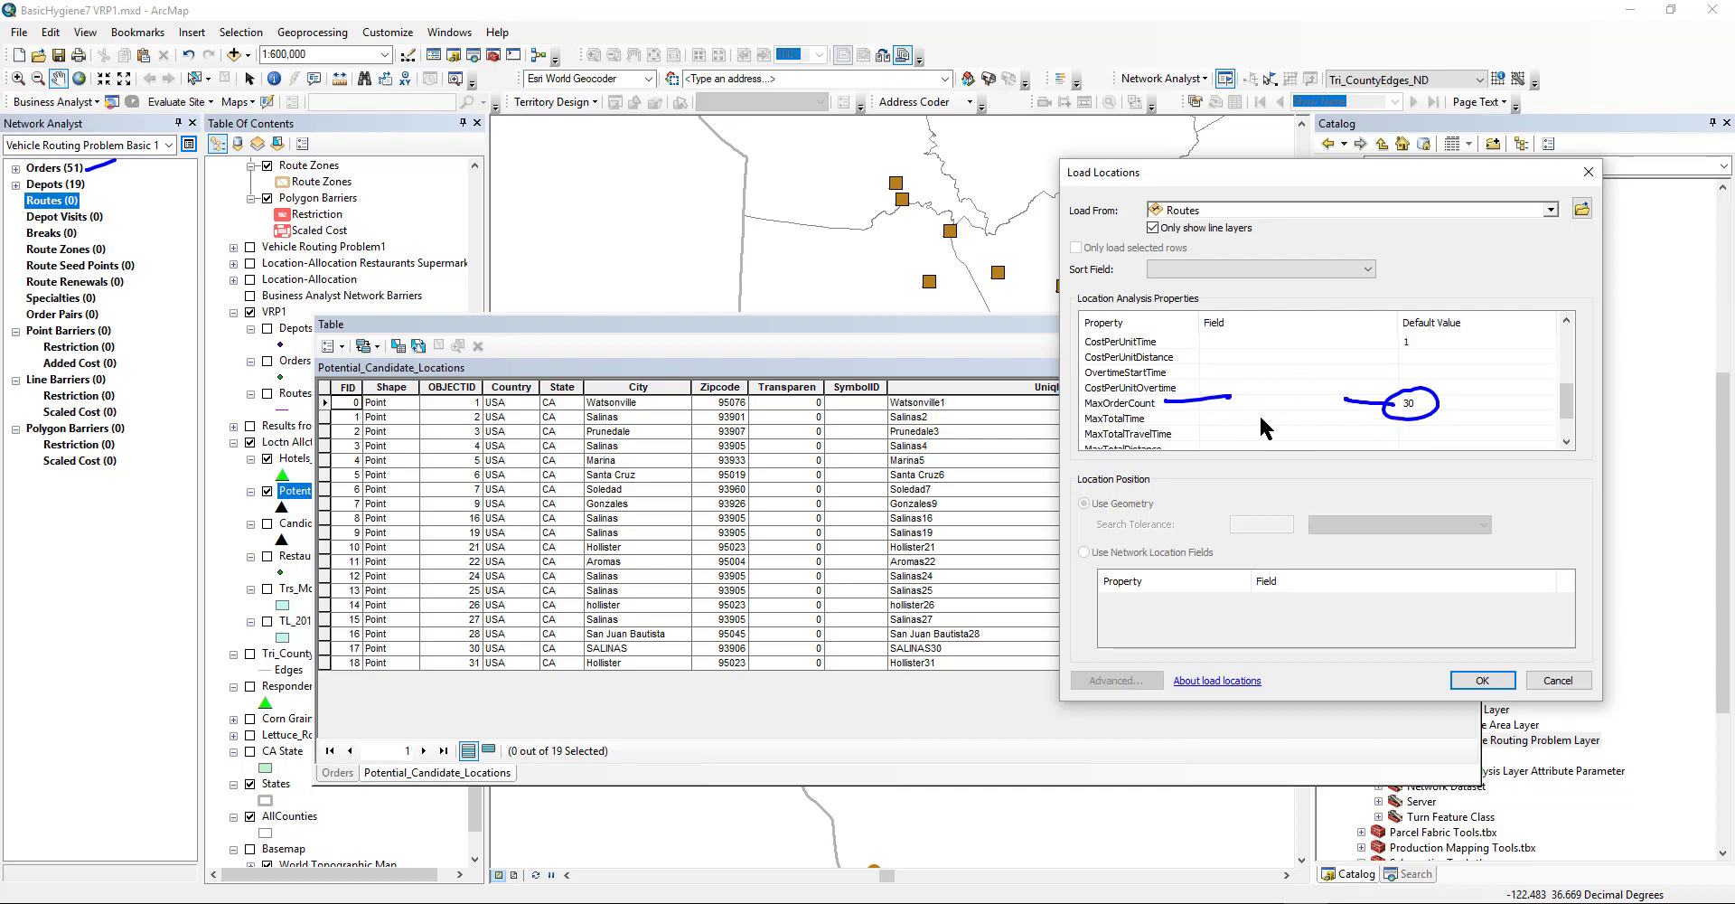
key("Escape")
scroll(1258, 426, "down", 1)
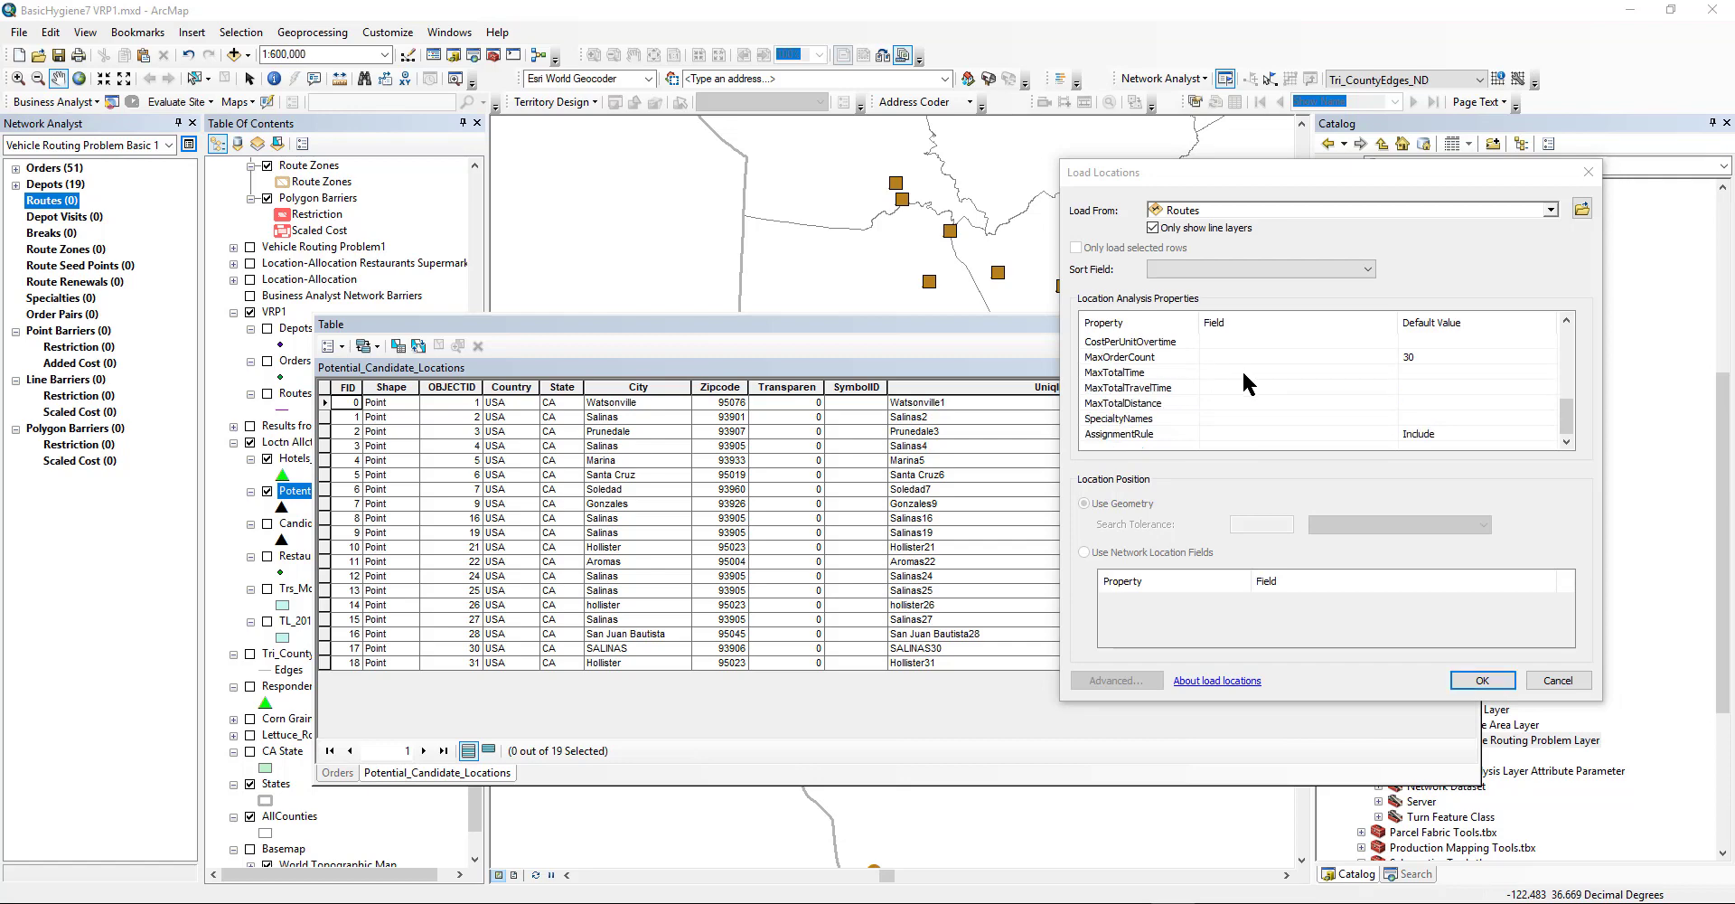
mouse_move(1138, 366)
left_mouse_down()
mouse_move(1161, 374)
mouse_move(1144, 386)
mouse_move(1216, 363)
mouse_move(1275, 380)
left_mouse_up()
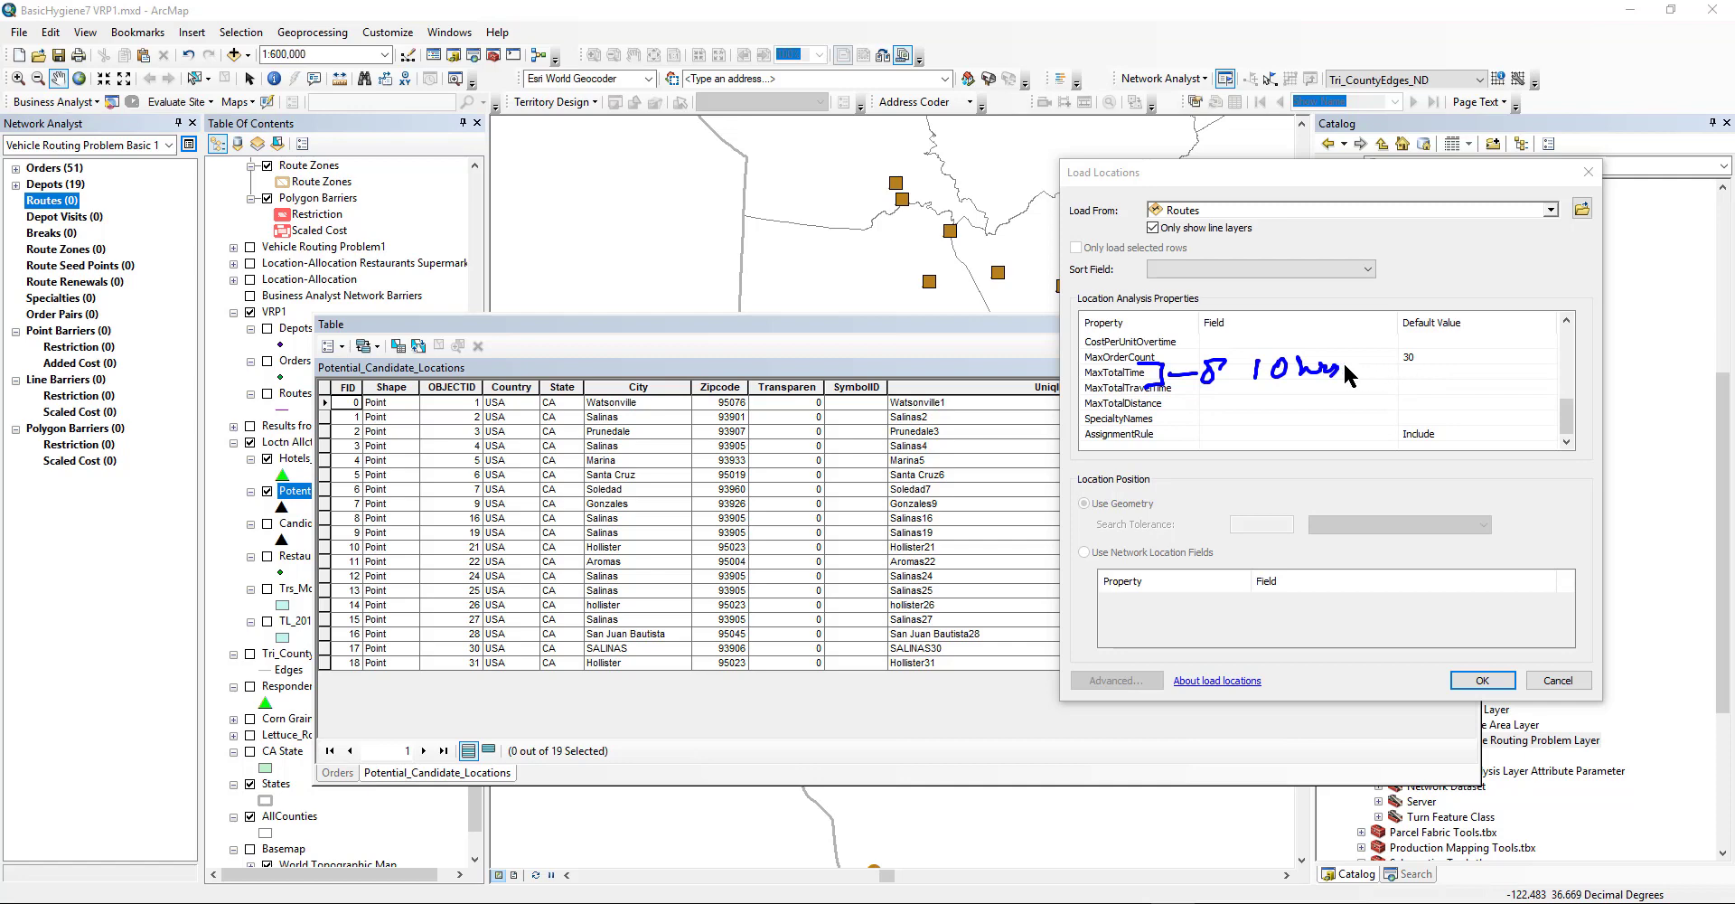
left_click_drag(1401, 369, 1514, 370)
left_click(1419, 356)
left_click(1427, 387)
mouse_move(1430, 387)
left_mouse_down()
mouse_move(1424, 413)
mouse_move(1493, 393)
mouse_move(1473, 428)
mouse_move(1533, 404)
mouse_move(1547, 418)
mouse_move(1432, 343)
mouse_move(1442, 357)
left_mouse_up()
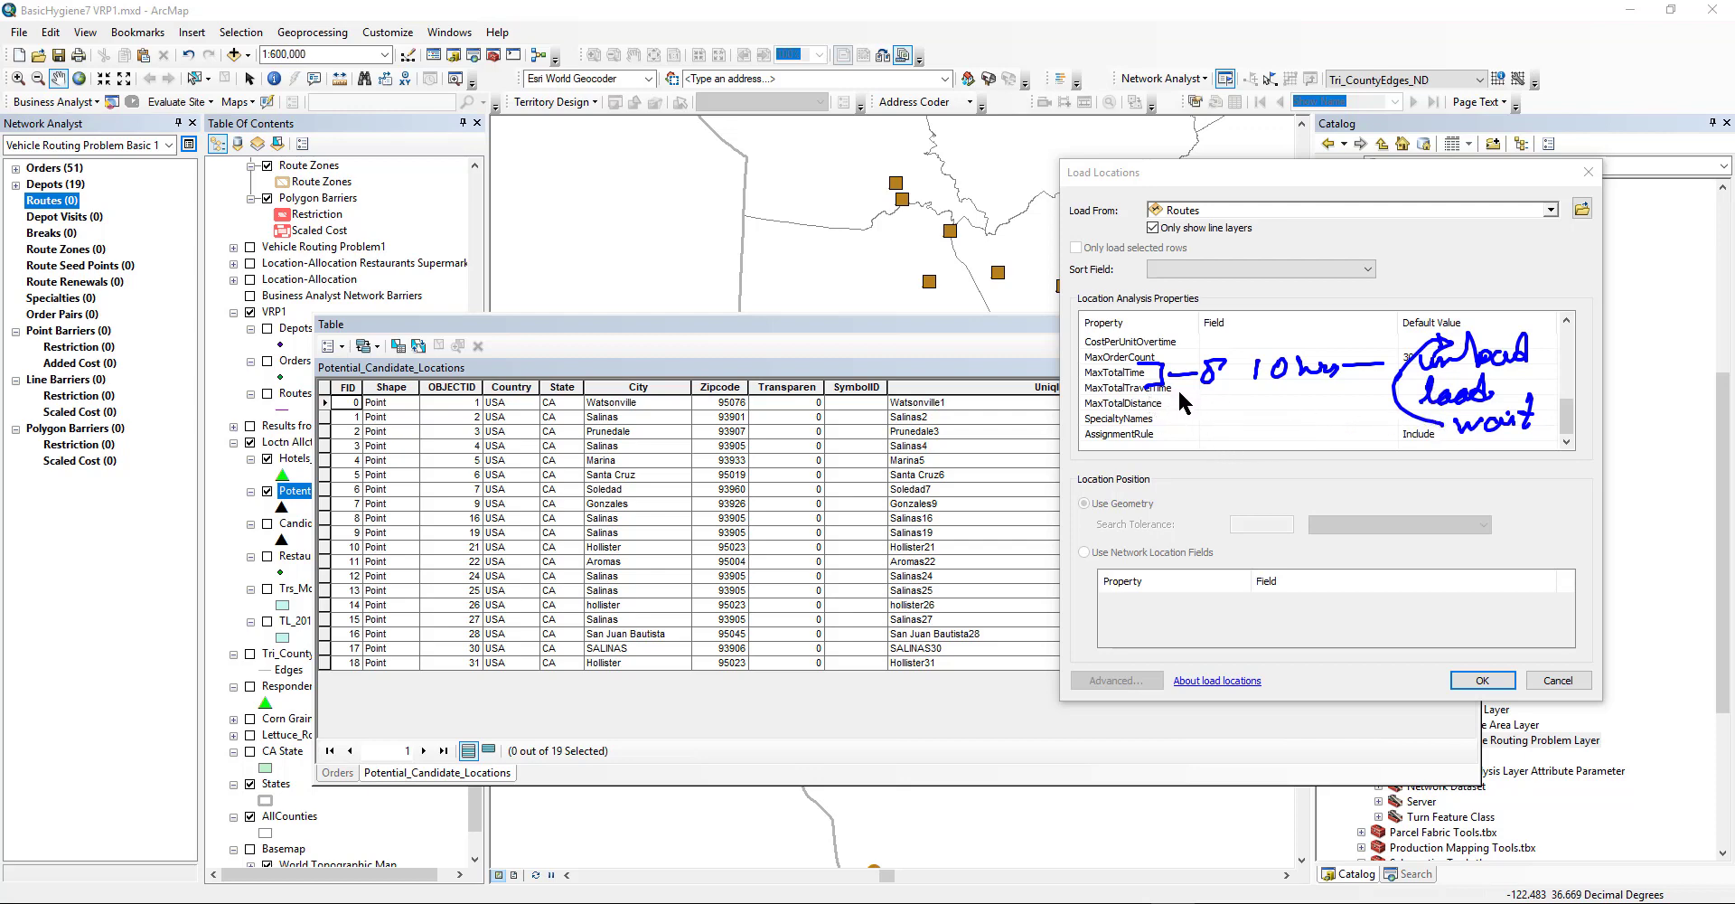
left_click_drag(1181, 389, 1192, 384)
mouse_move(1082, 394)
left_mouse_down()
mouse_move(1156, 395)
mouse_move(1175, 375)
mouse_move(1077, 395)
left_mouse_up()
mouse_move(1084, 412)
left_mouse_down()
mouse_move(1170, 399)
mouse_move(1086, 401)
left_mouse_up()
left_click_drag(1172, 407, 1208, 407)
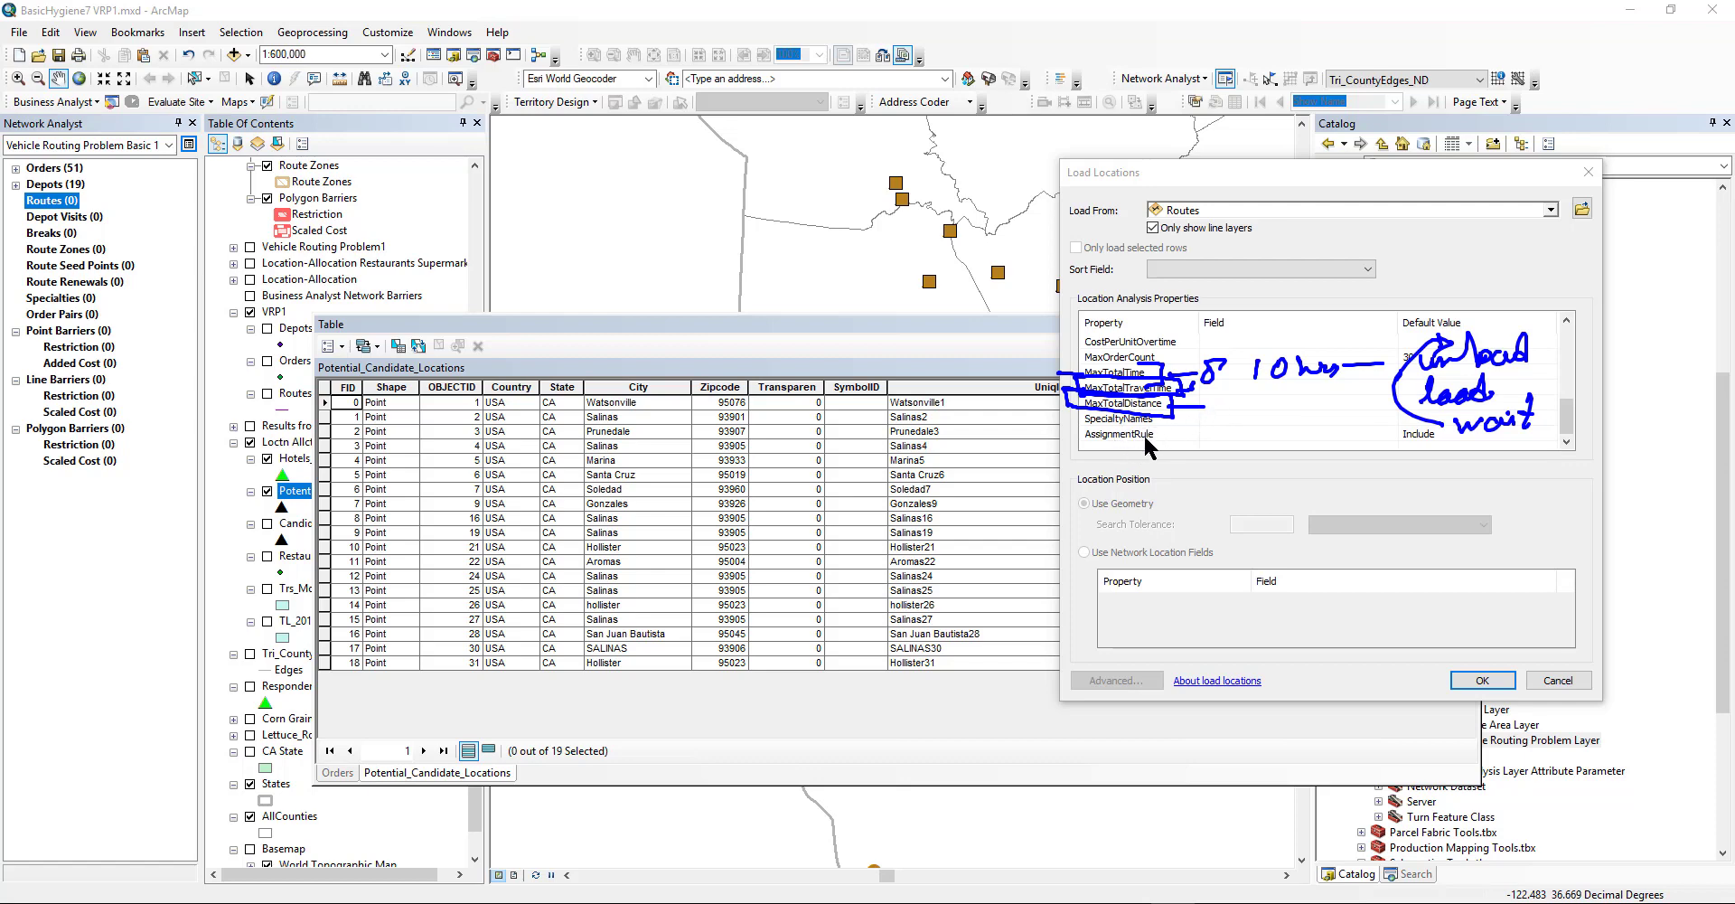
left_click_drag(1089, 423, 1145, 423)
left_click_drag(1091, 442, 1190, 438)
key("Escape")
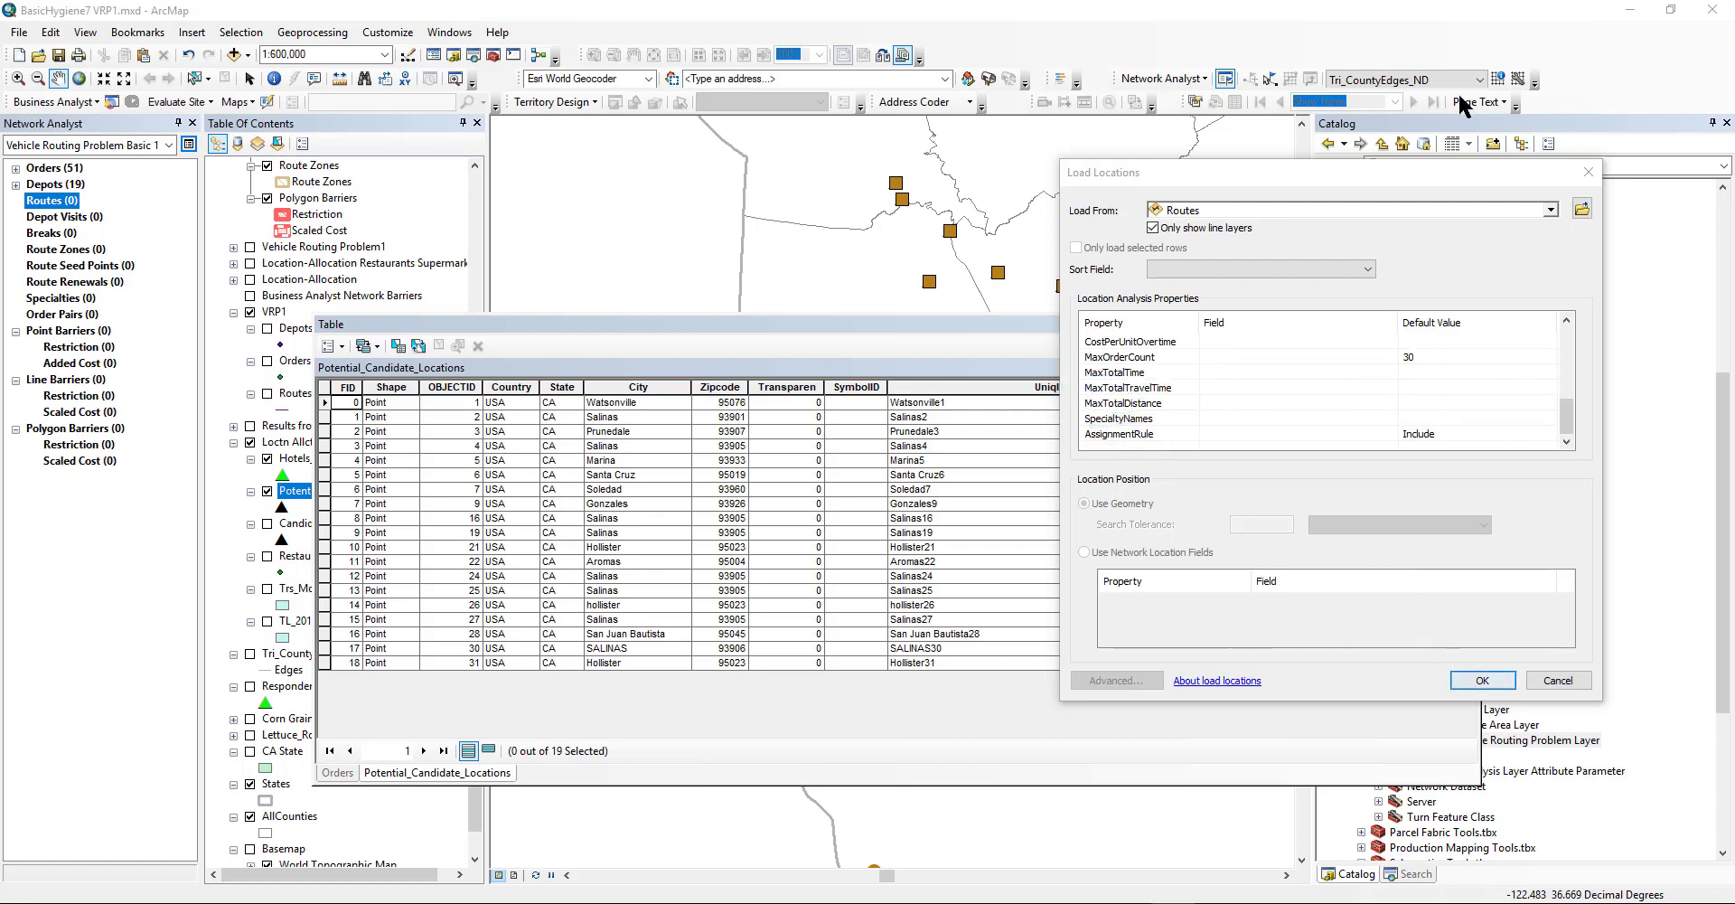
Check the line layers available as a source for routes and cancel loading locations.
left_click(1423, 207)
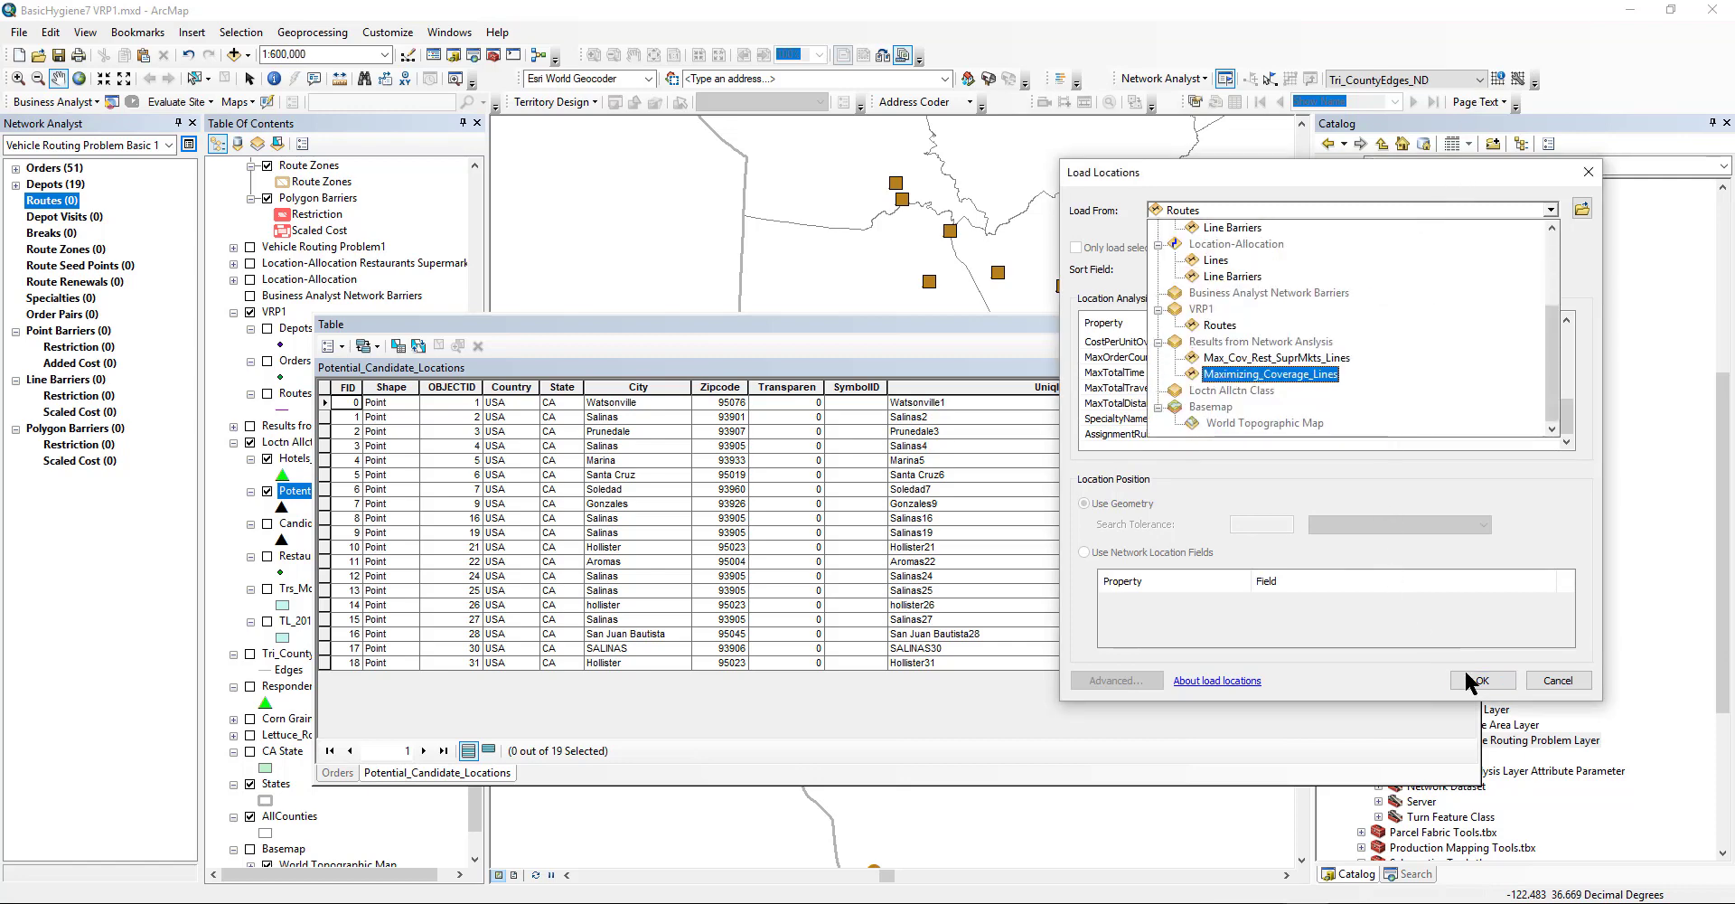
left_click(1489, 684)
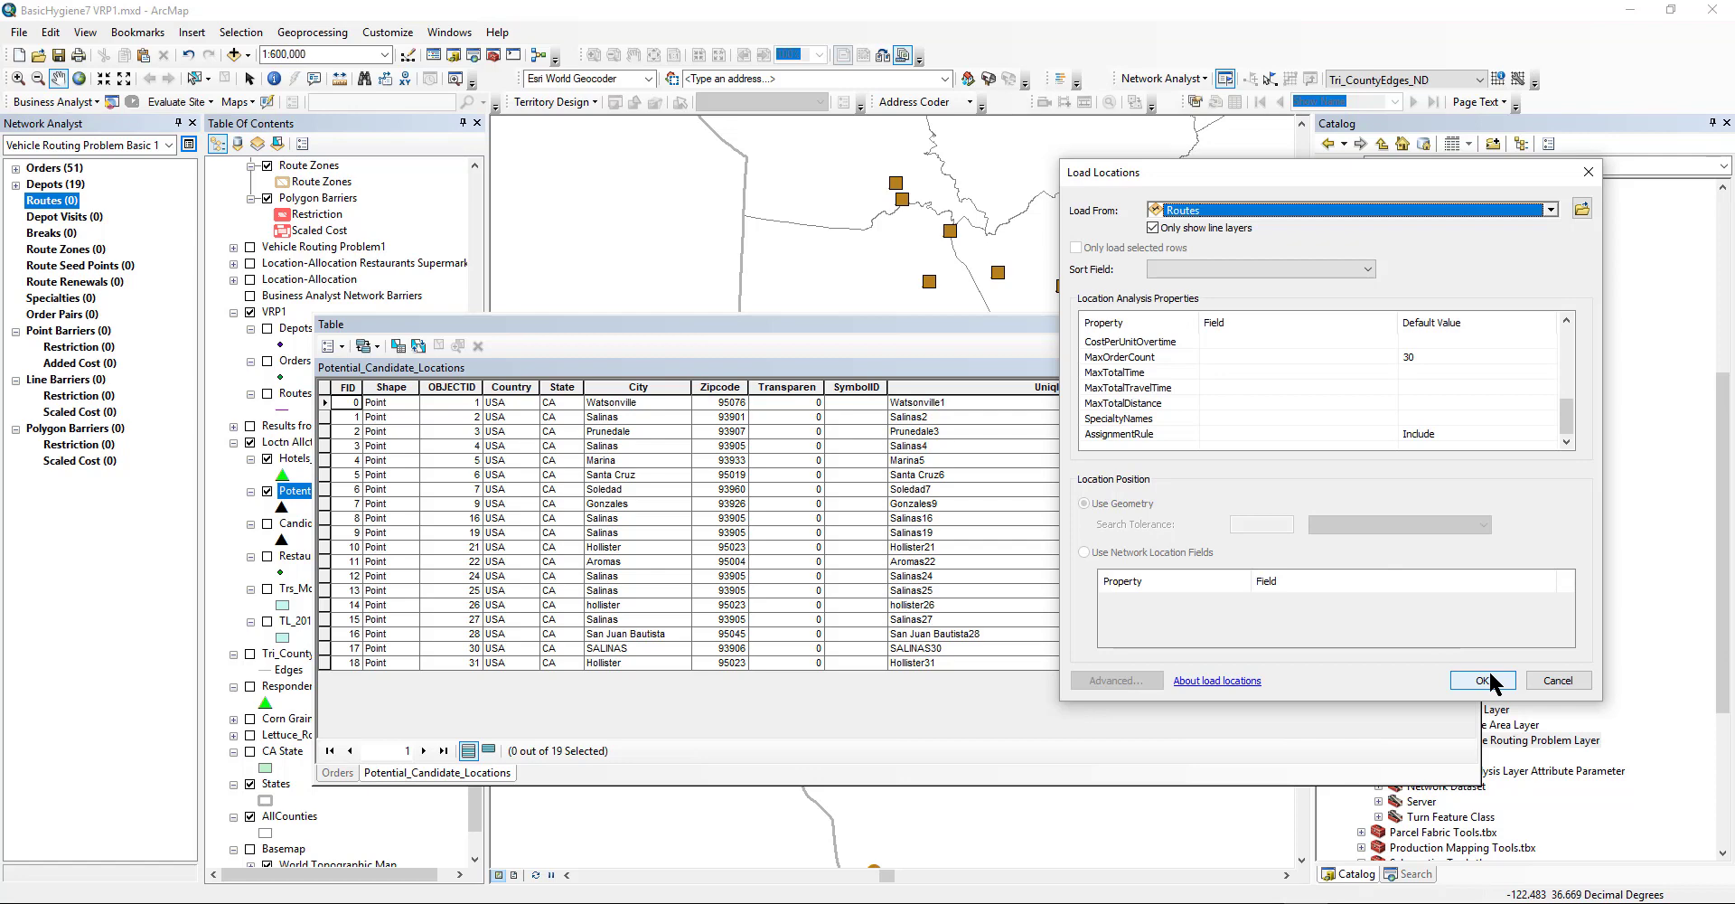
left_click(1547, 676)
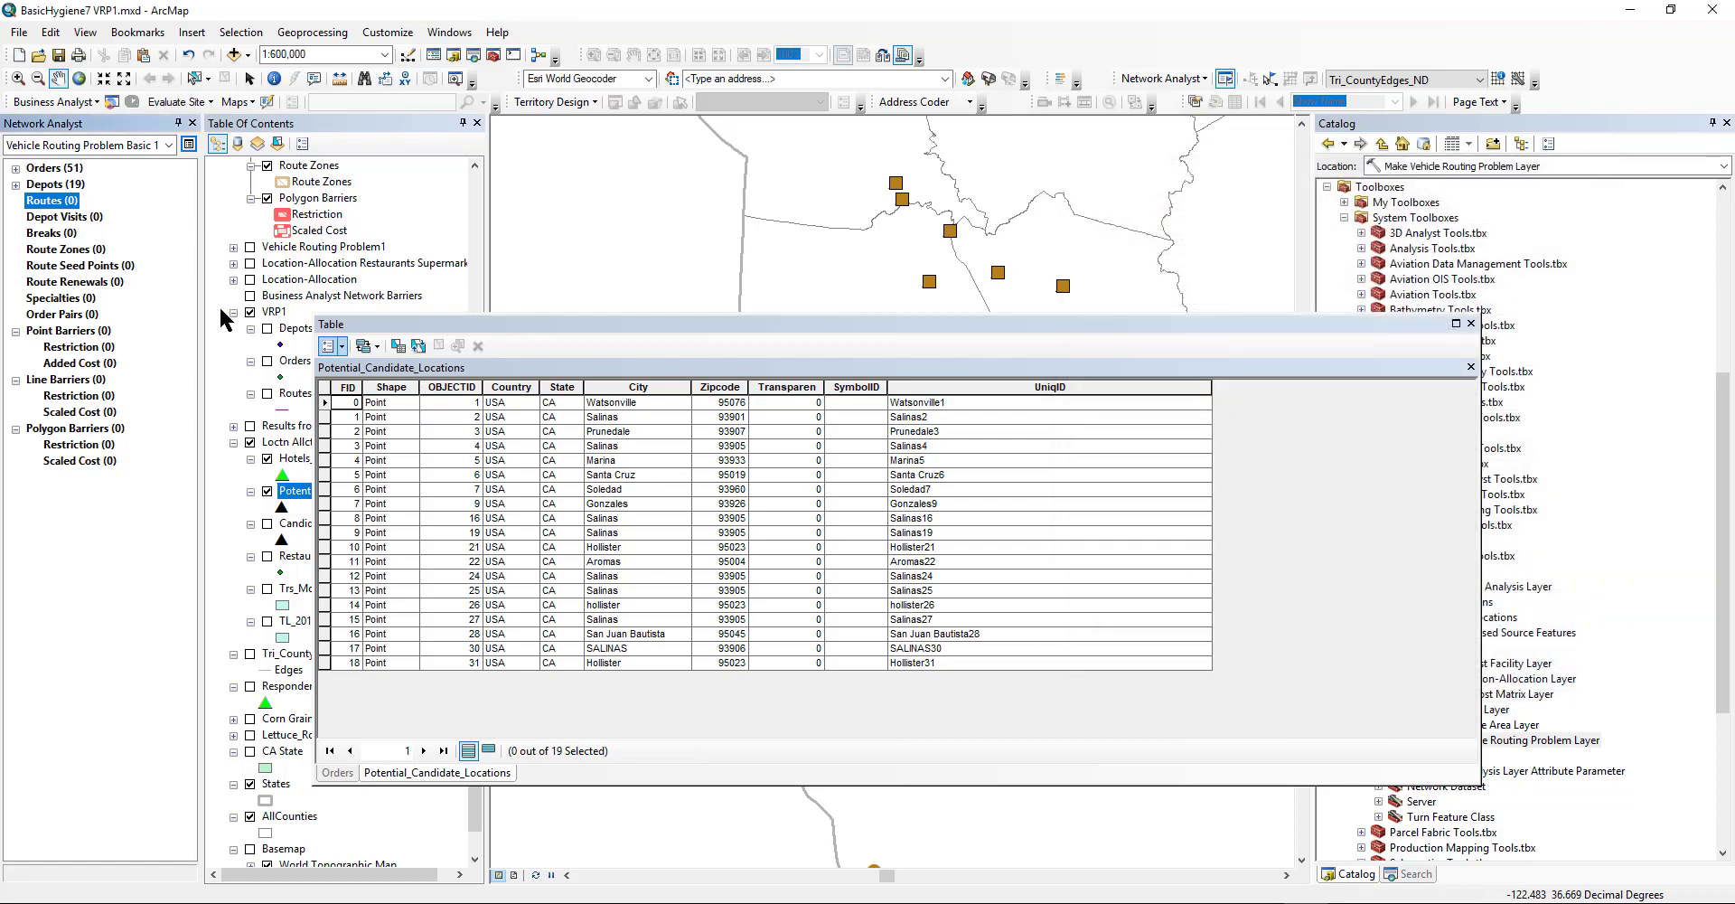
Add a new item to Routes with the name Ttruck11 and the description truck 11.
right_click(44, 203)
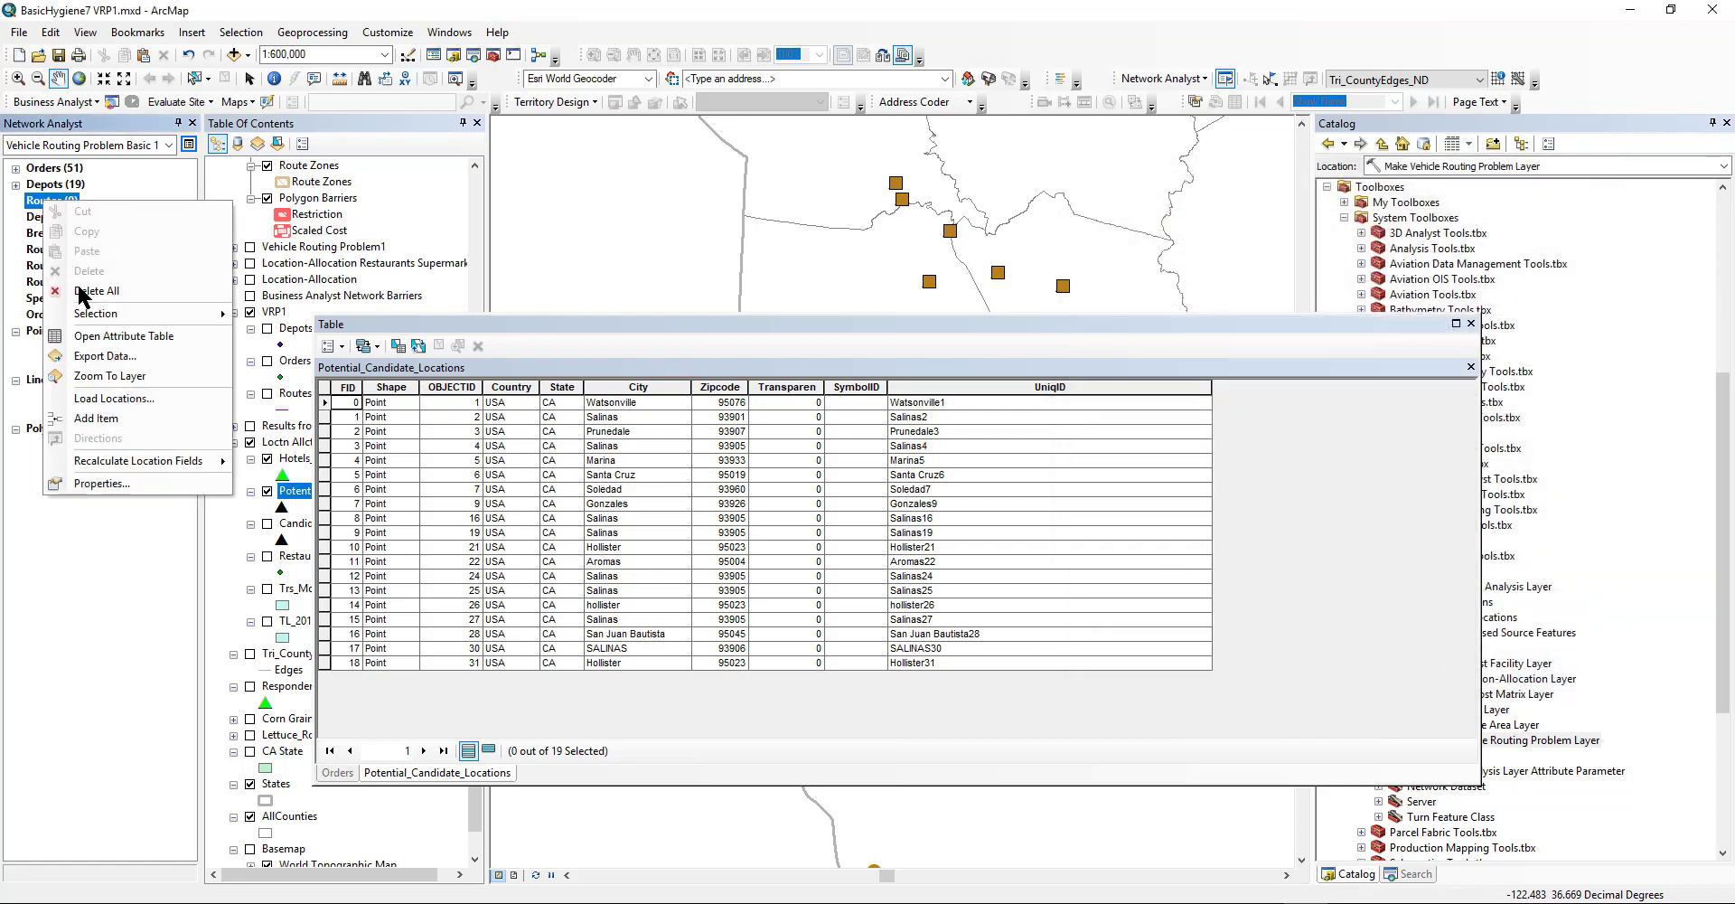
left_click(105, 419)
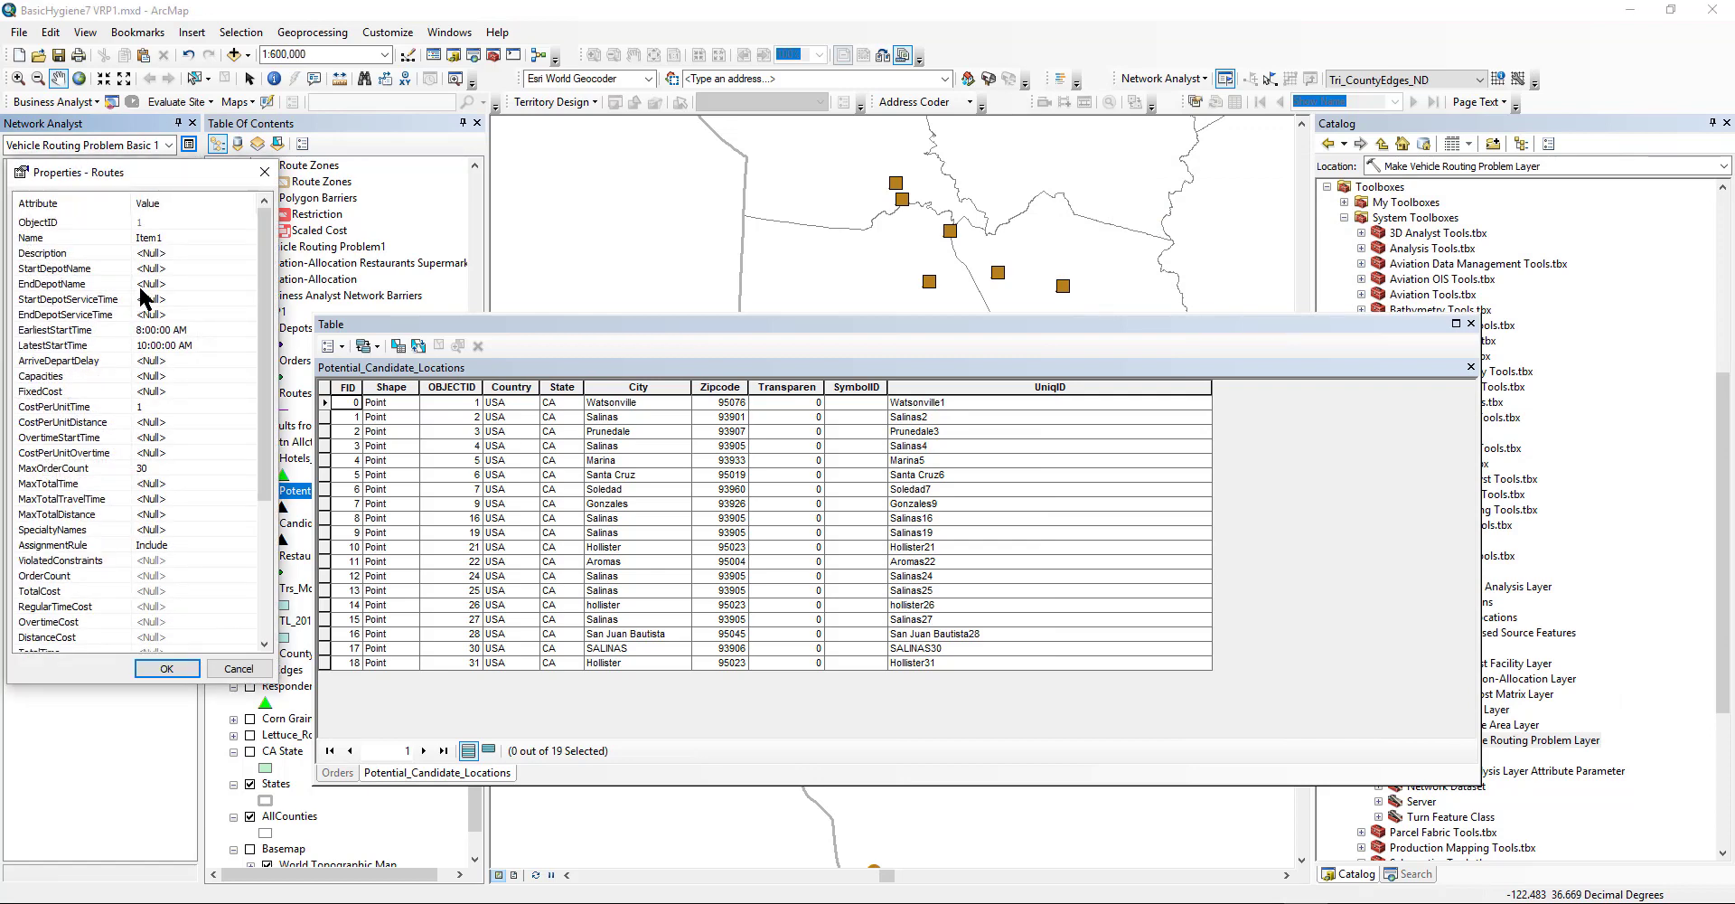
left_click_drag(145, 167, 584, 282)
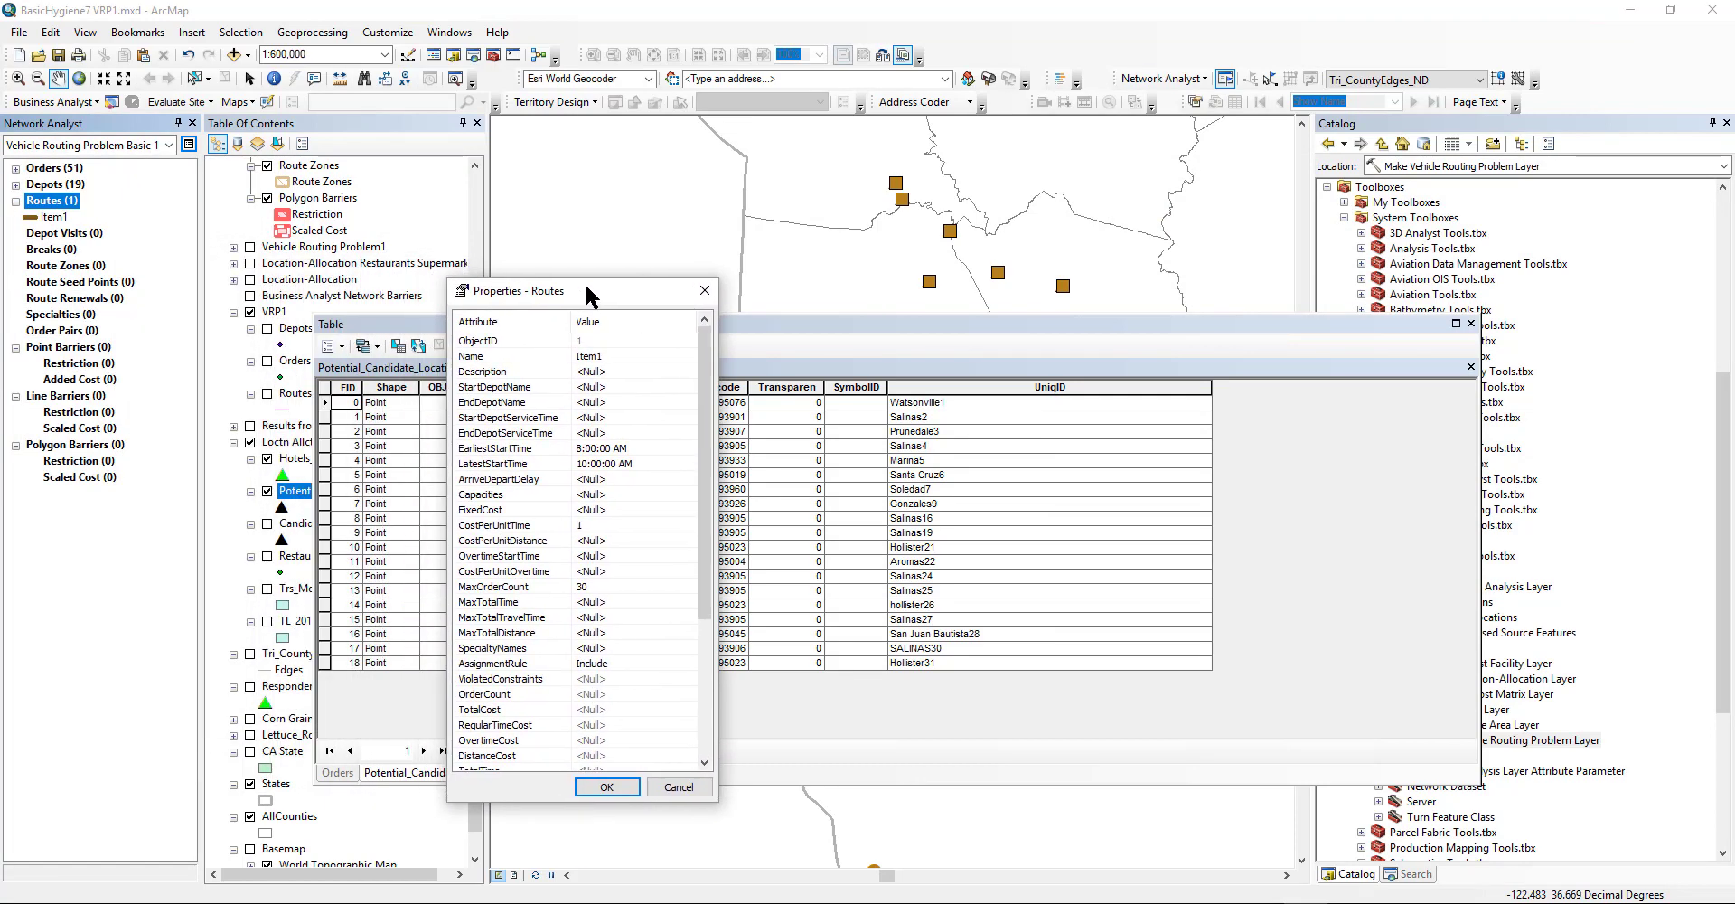
left_click(598, 356)
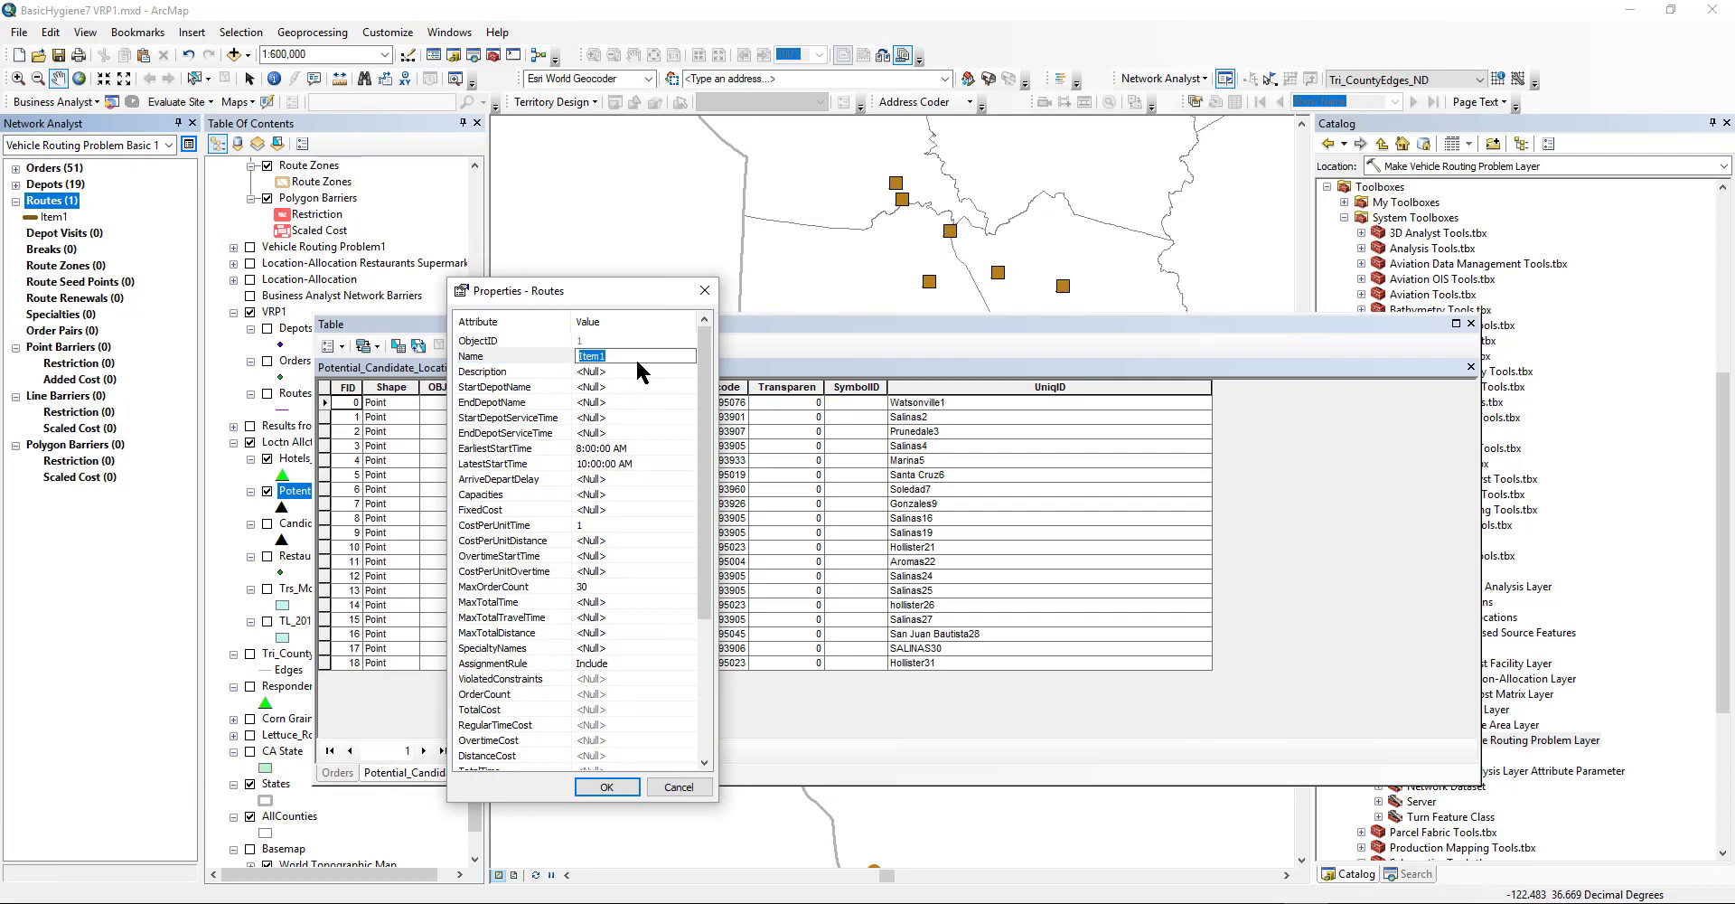
type("Tr")
left_click(620, 371)
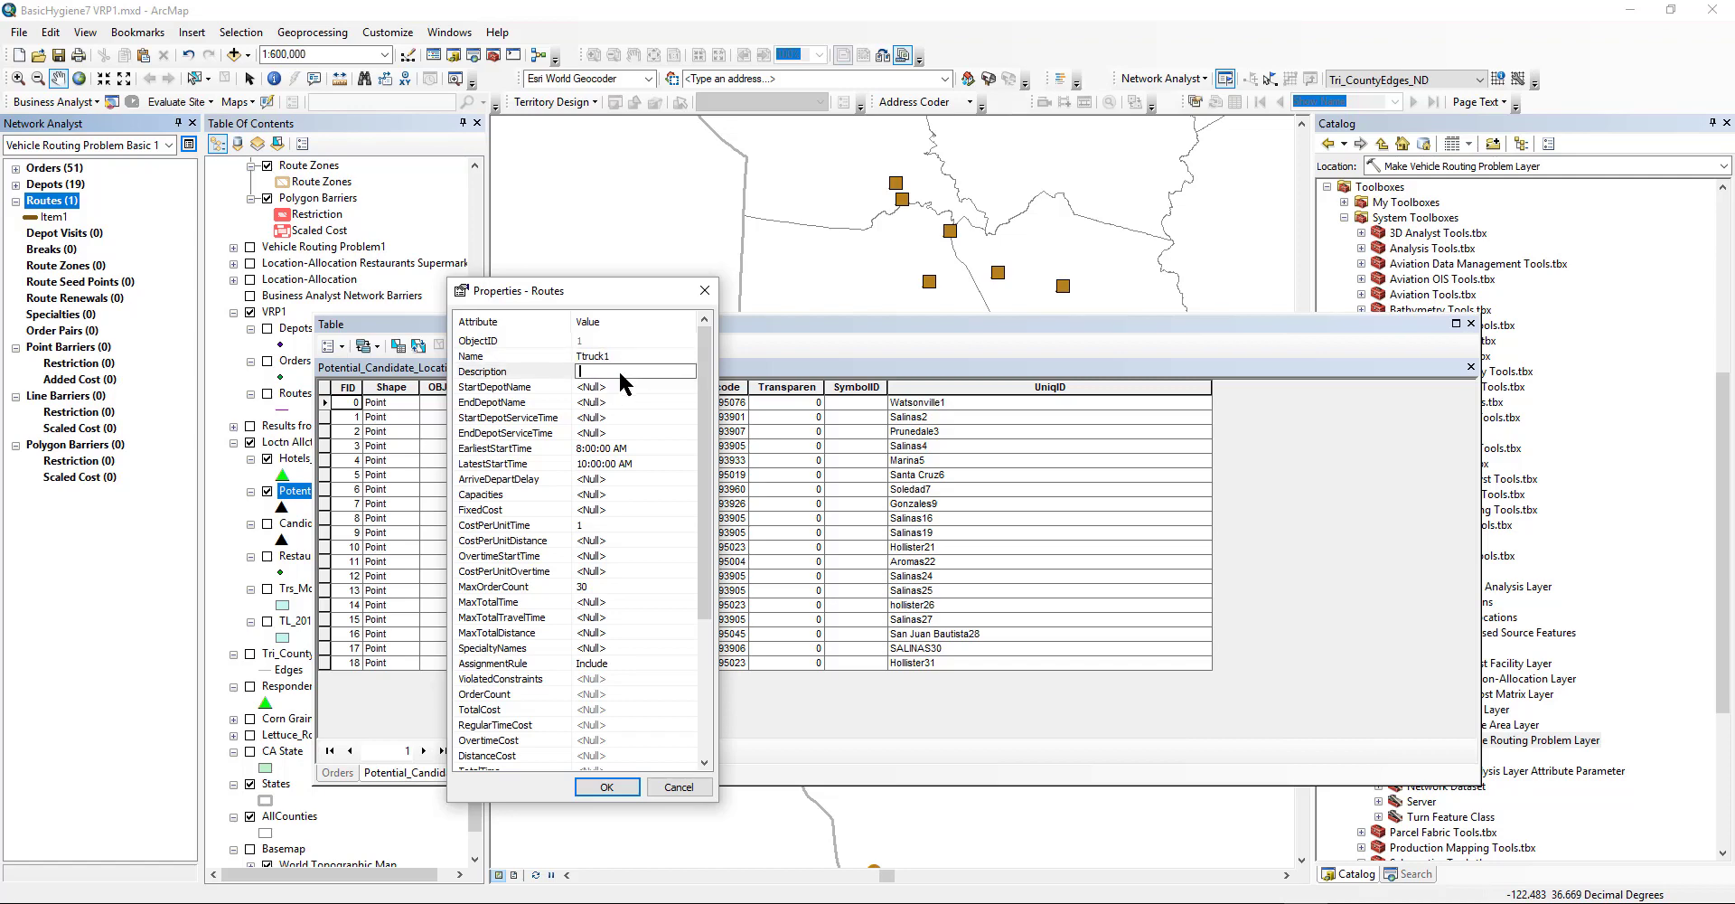
type("truck 11")
left_click(620, 358)
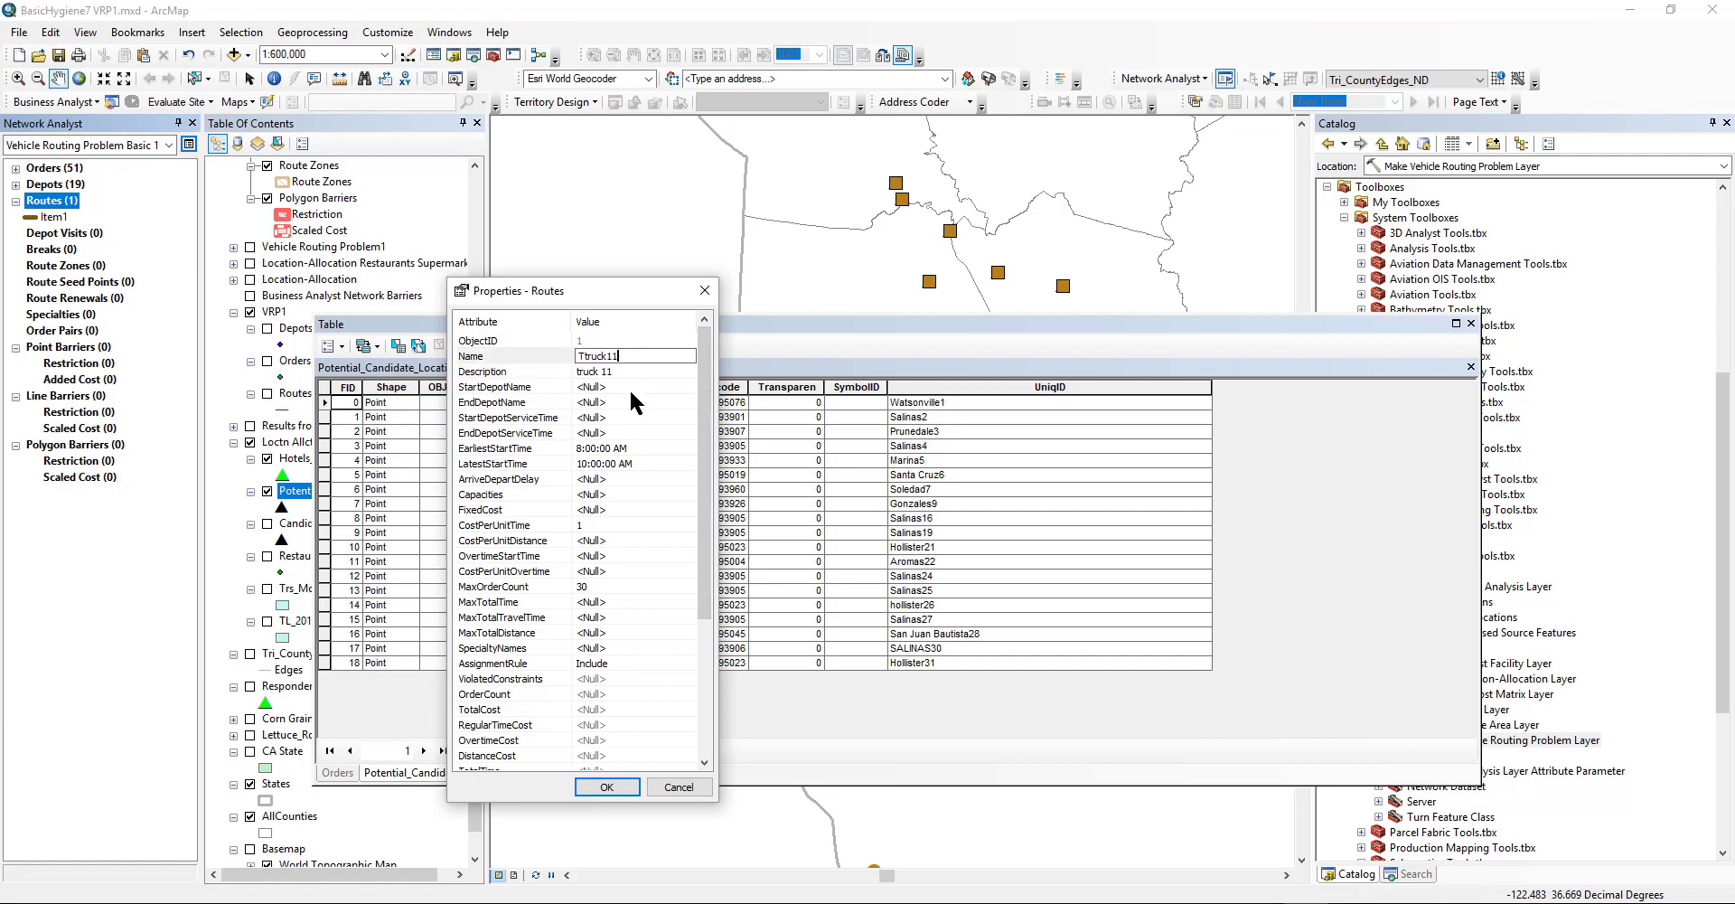
Set the new route's StartDepotName to Watsonville1 and open the depot choices for its EndDepotName.
left_click(630, 383)
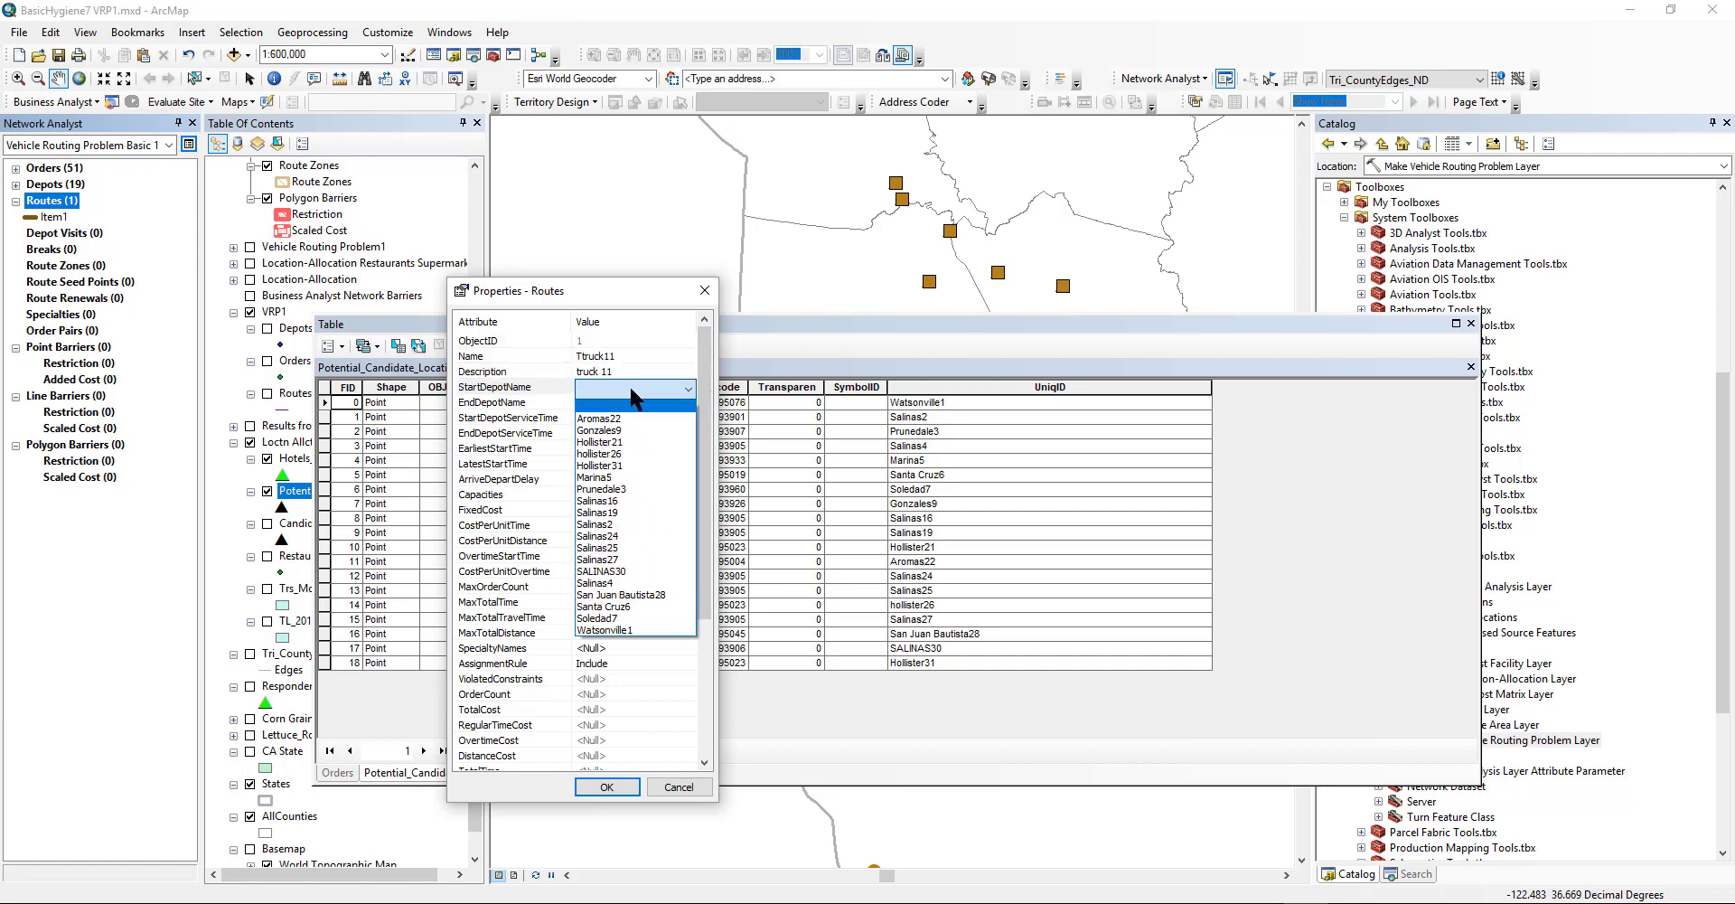
left_click(632, 627)
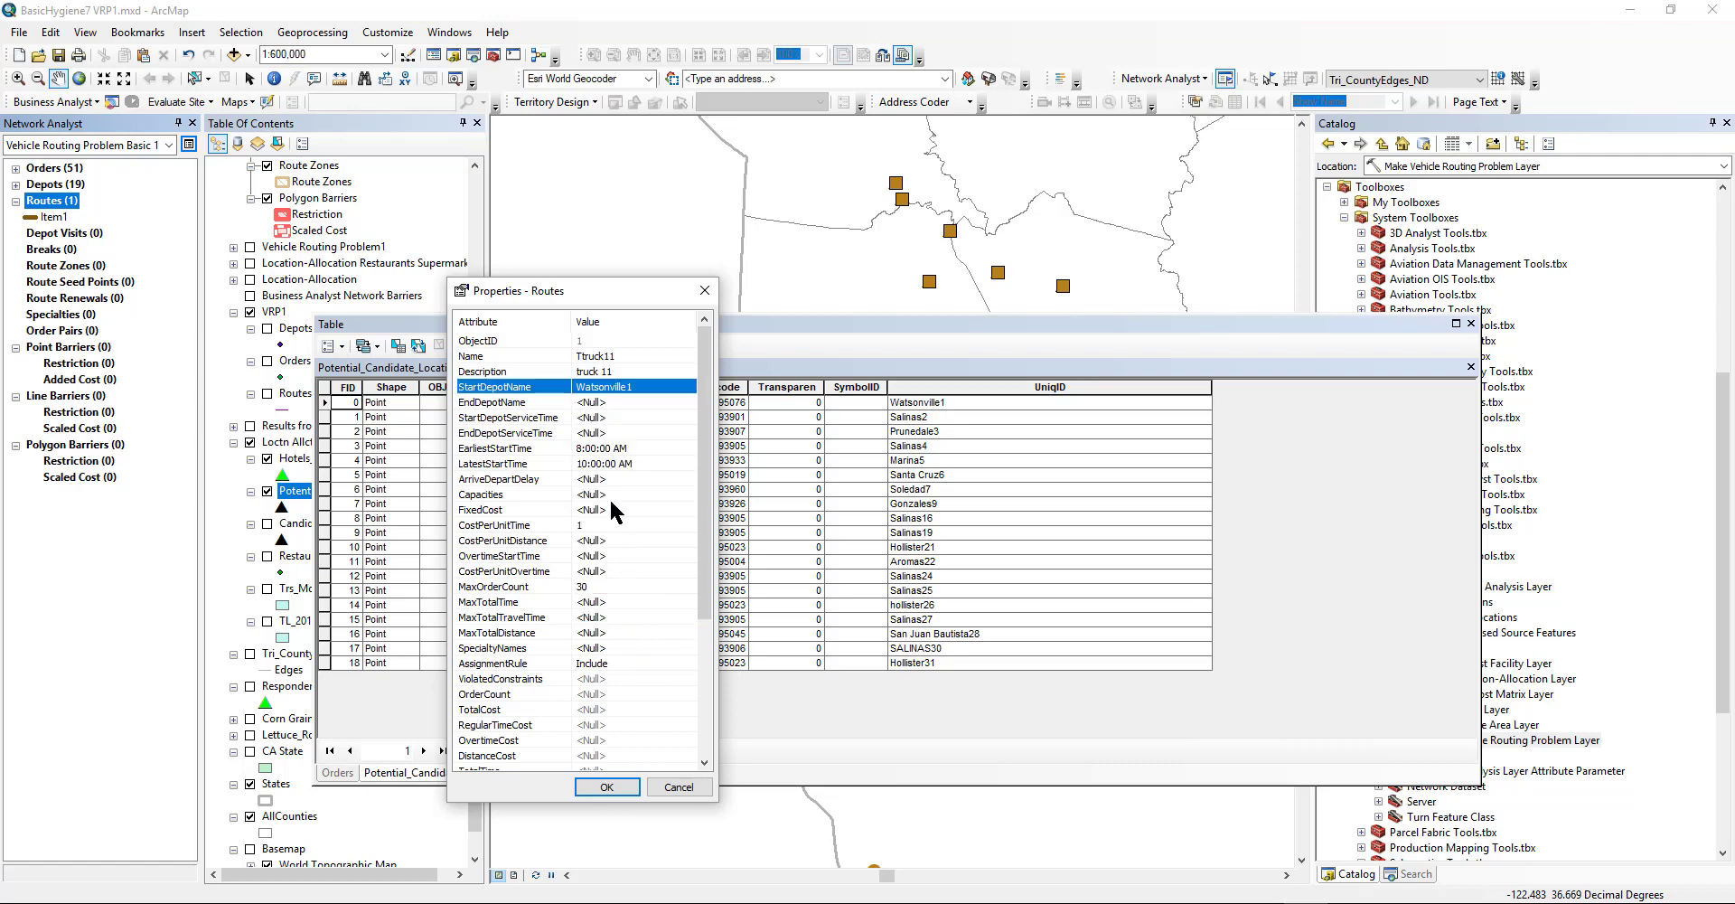
left_click(619, 403)
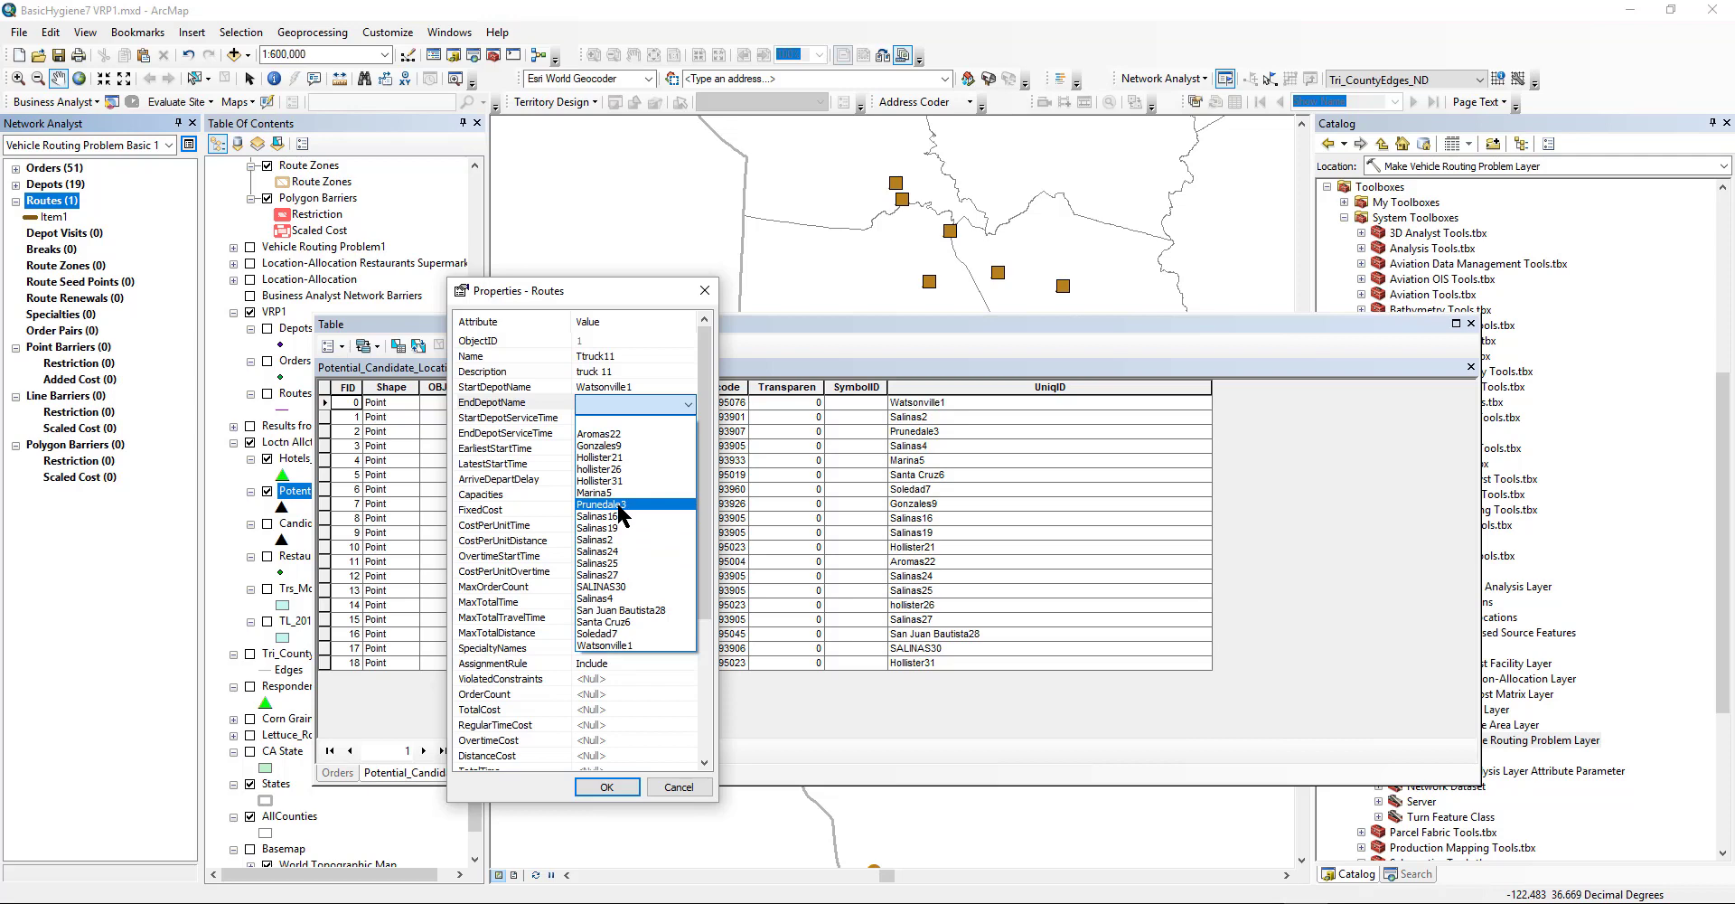
Set the end depot of route Ttruck11 to Gonzales9.
left_click(620, 447)
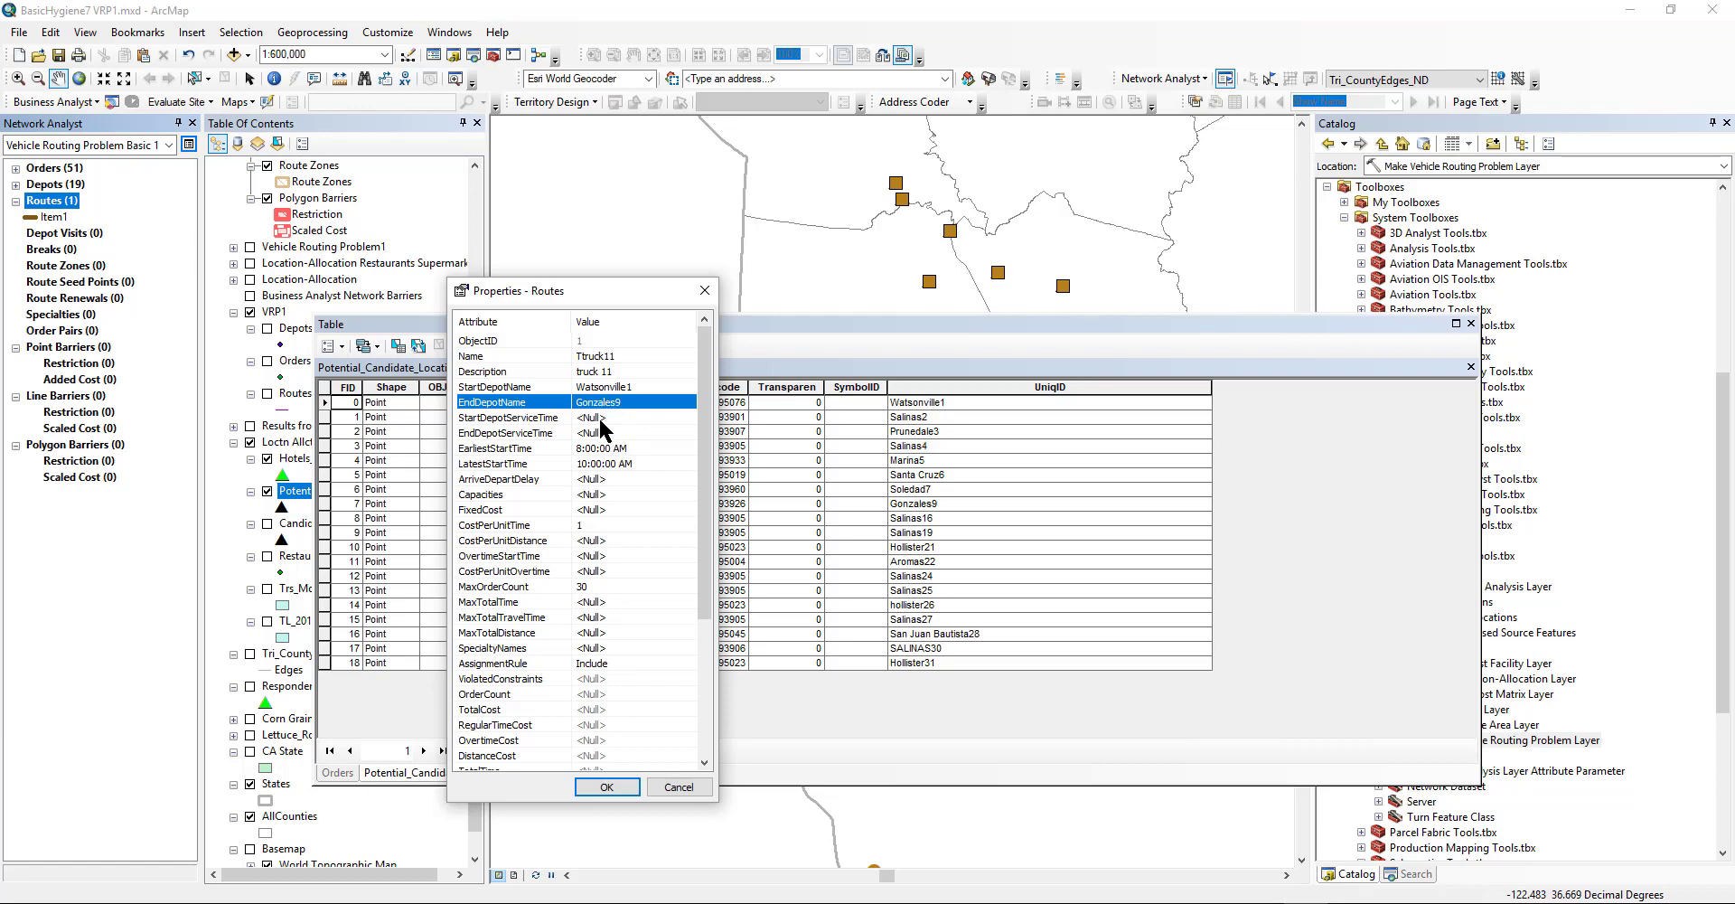
left_click(605, 414)
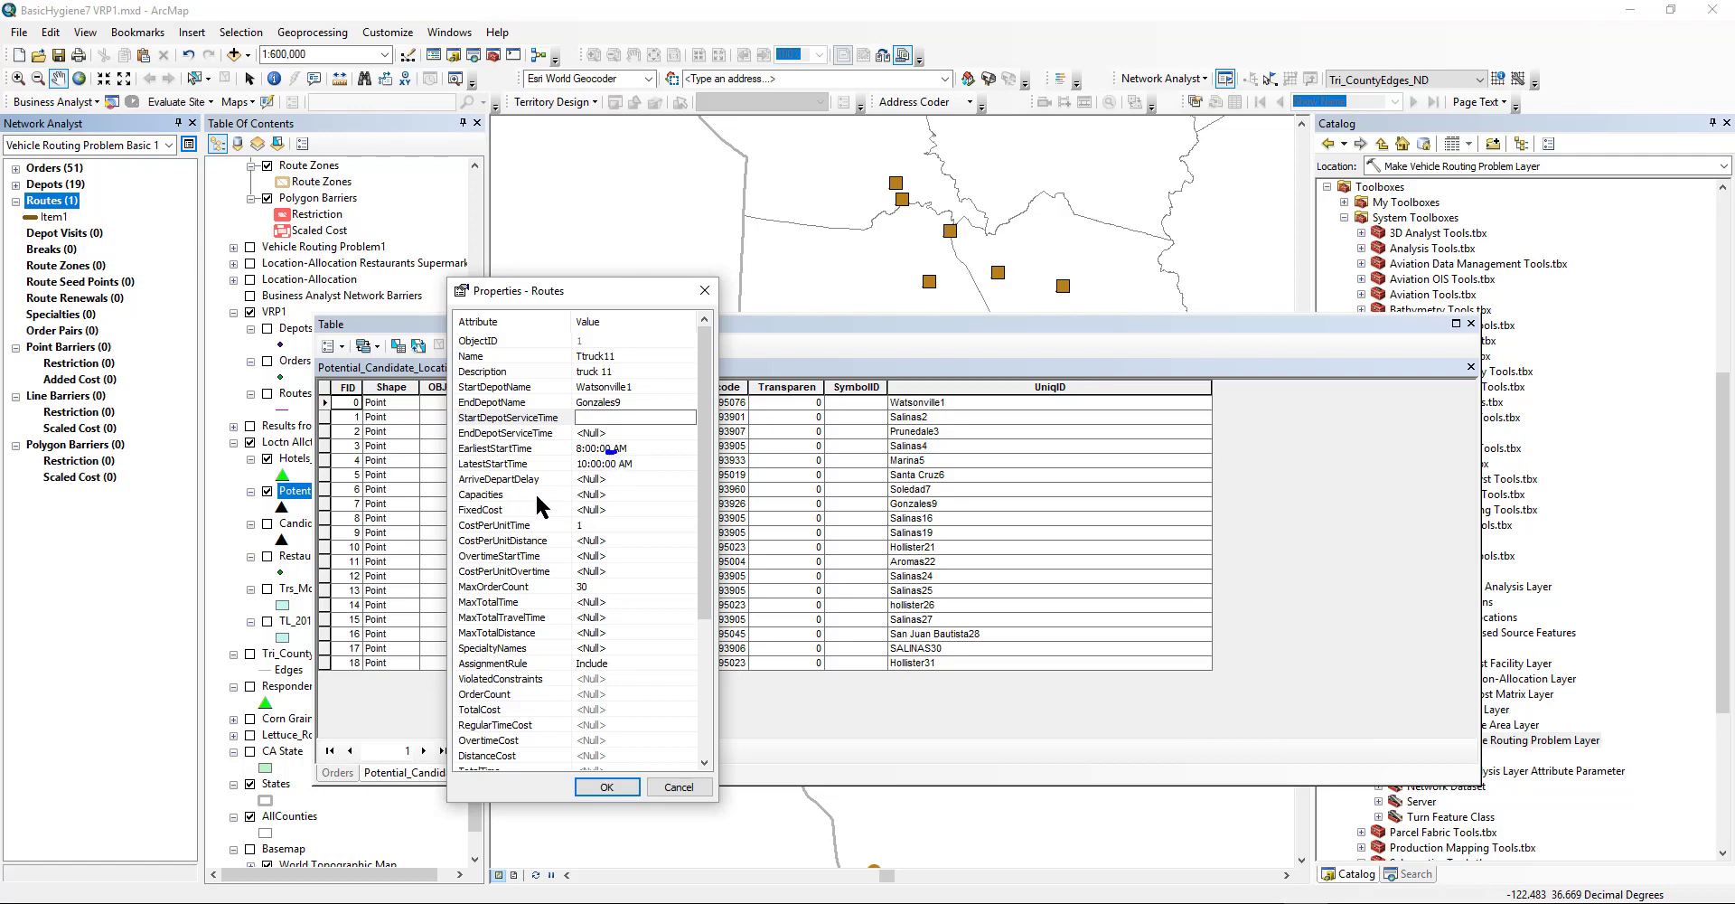
left_click(628, 495)
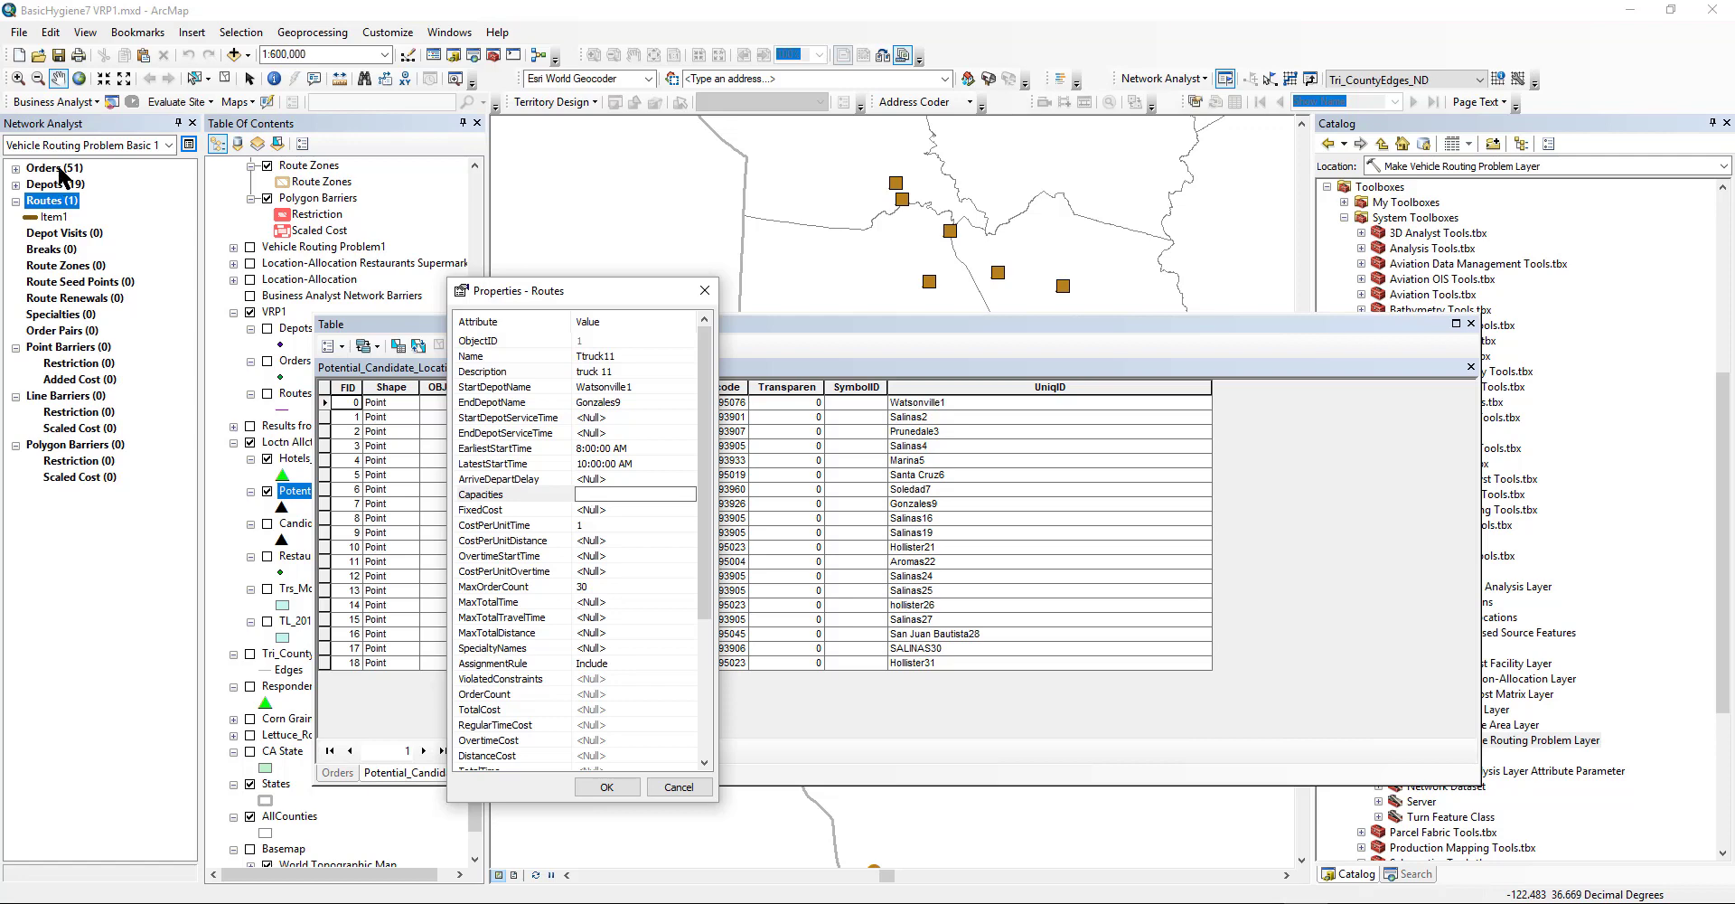
Set the Ttruck11 route's FixedCost to 100, CostPerUnitTime to 8 and CostPerUnitDistance to 2.5.
left_click(618, 509)
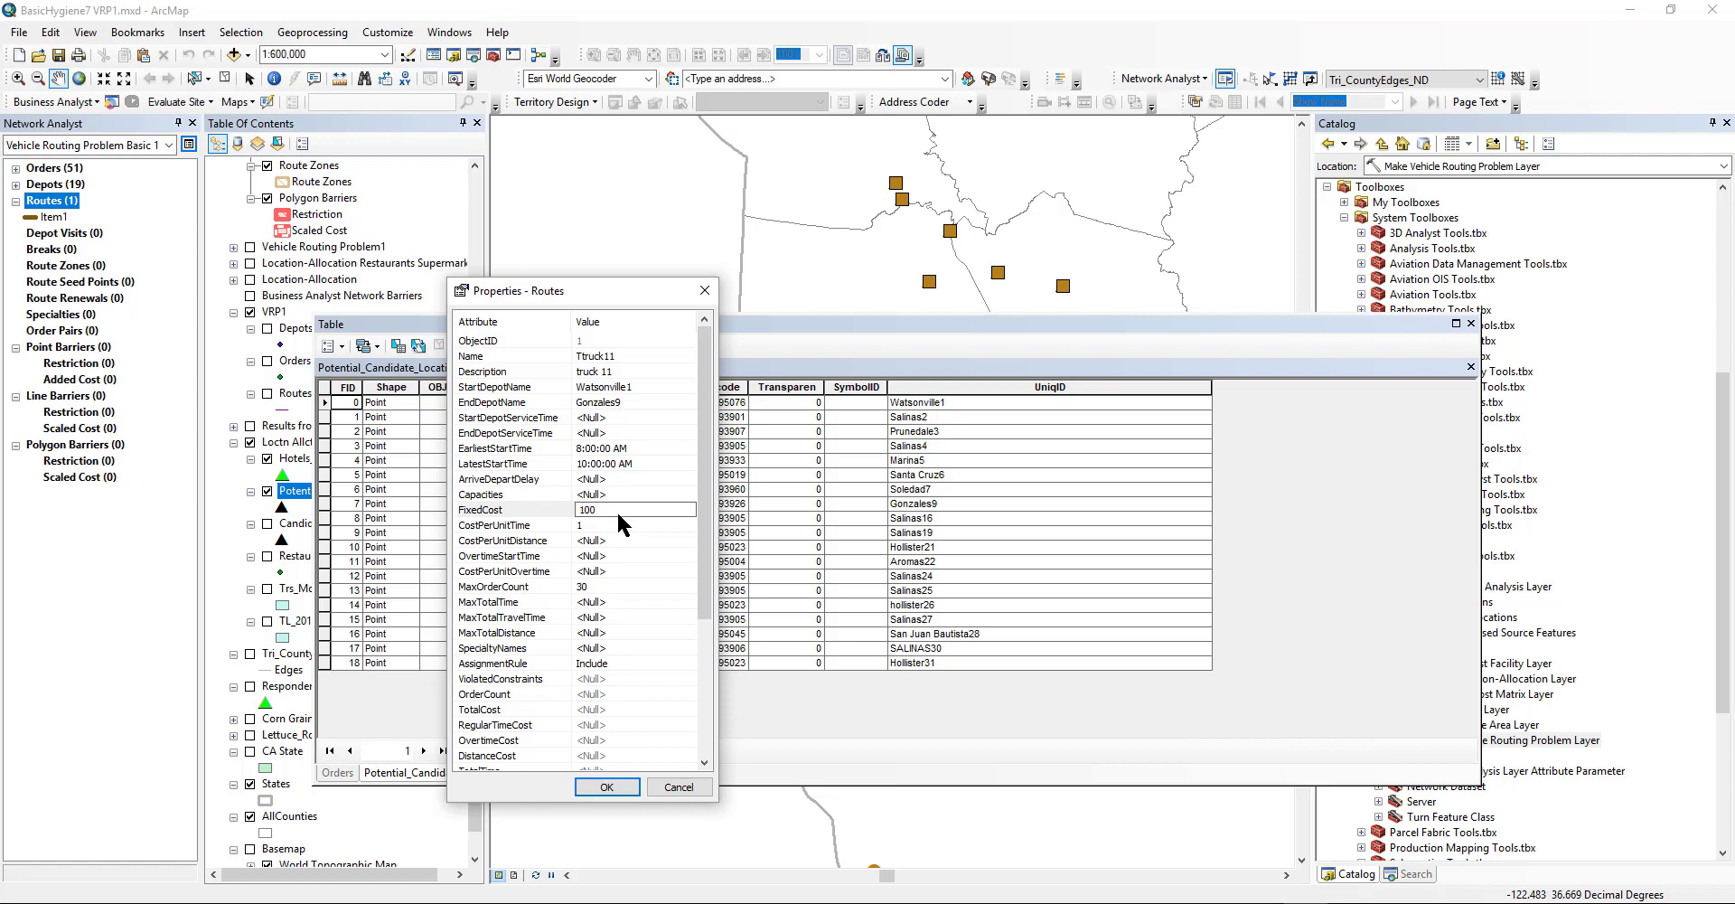
left_click(648, 525)
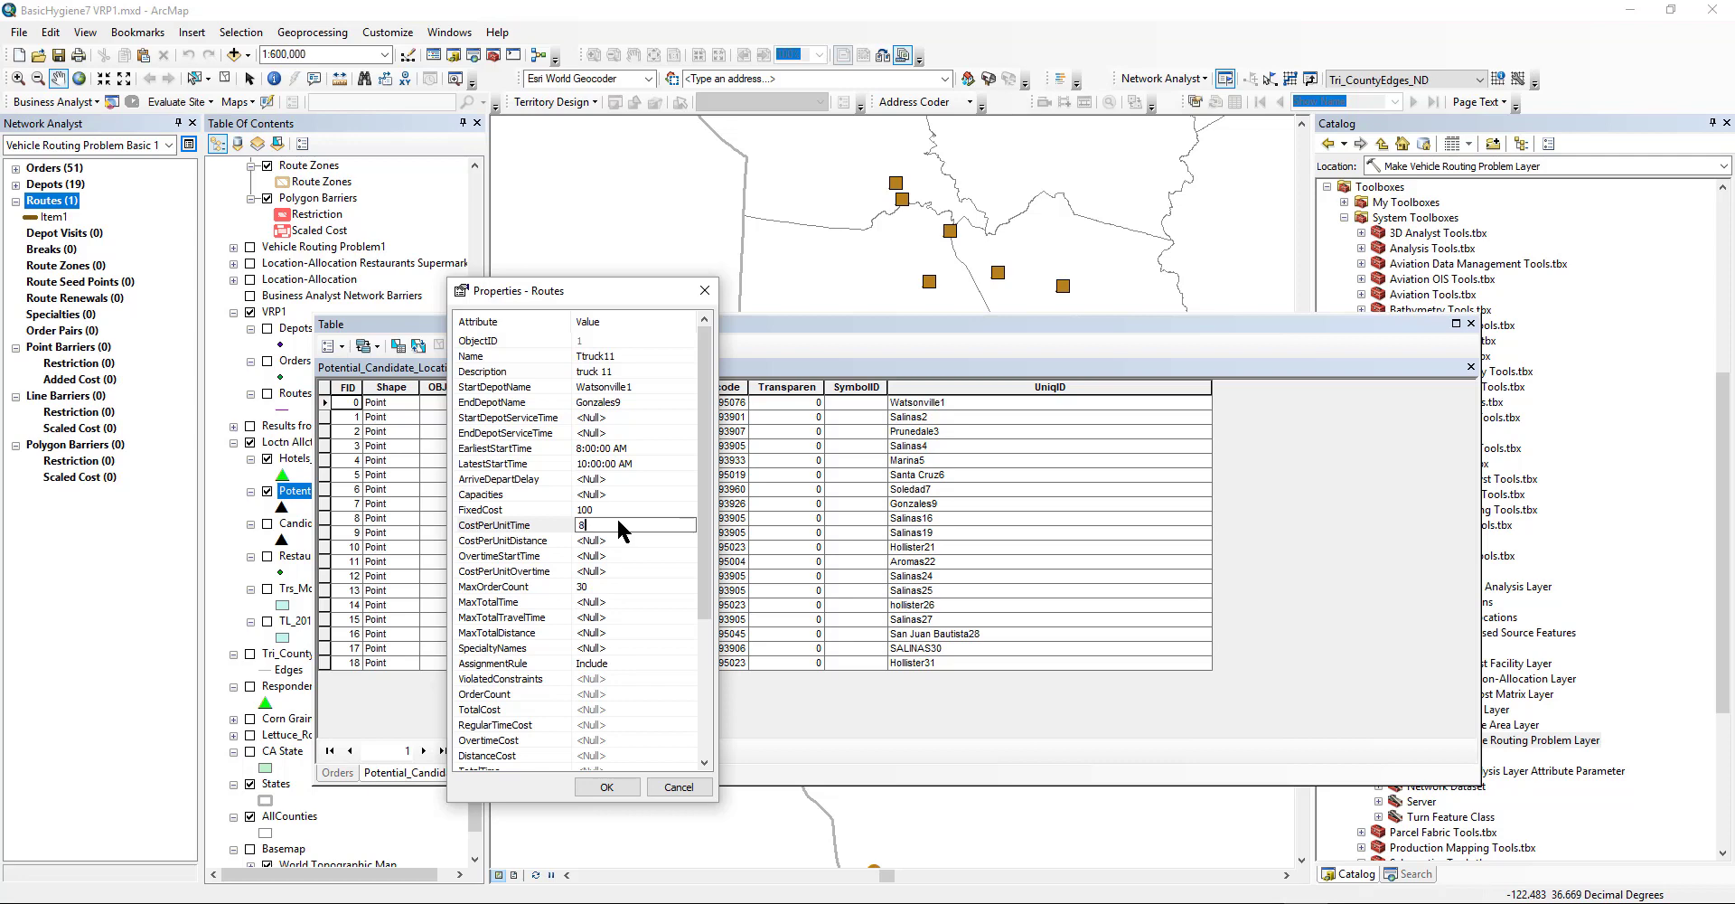
left_click(632, 539)
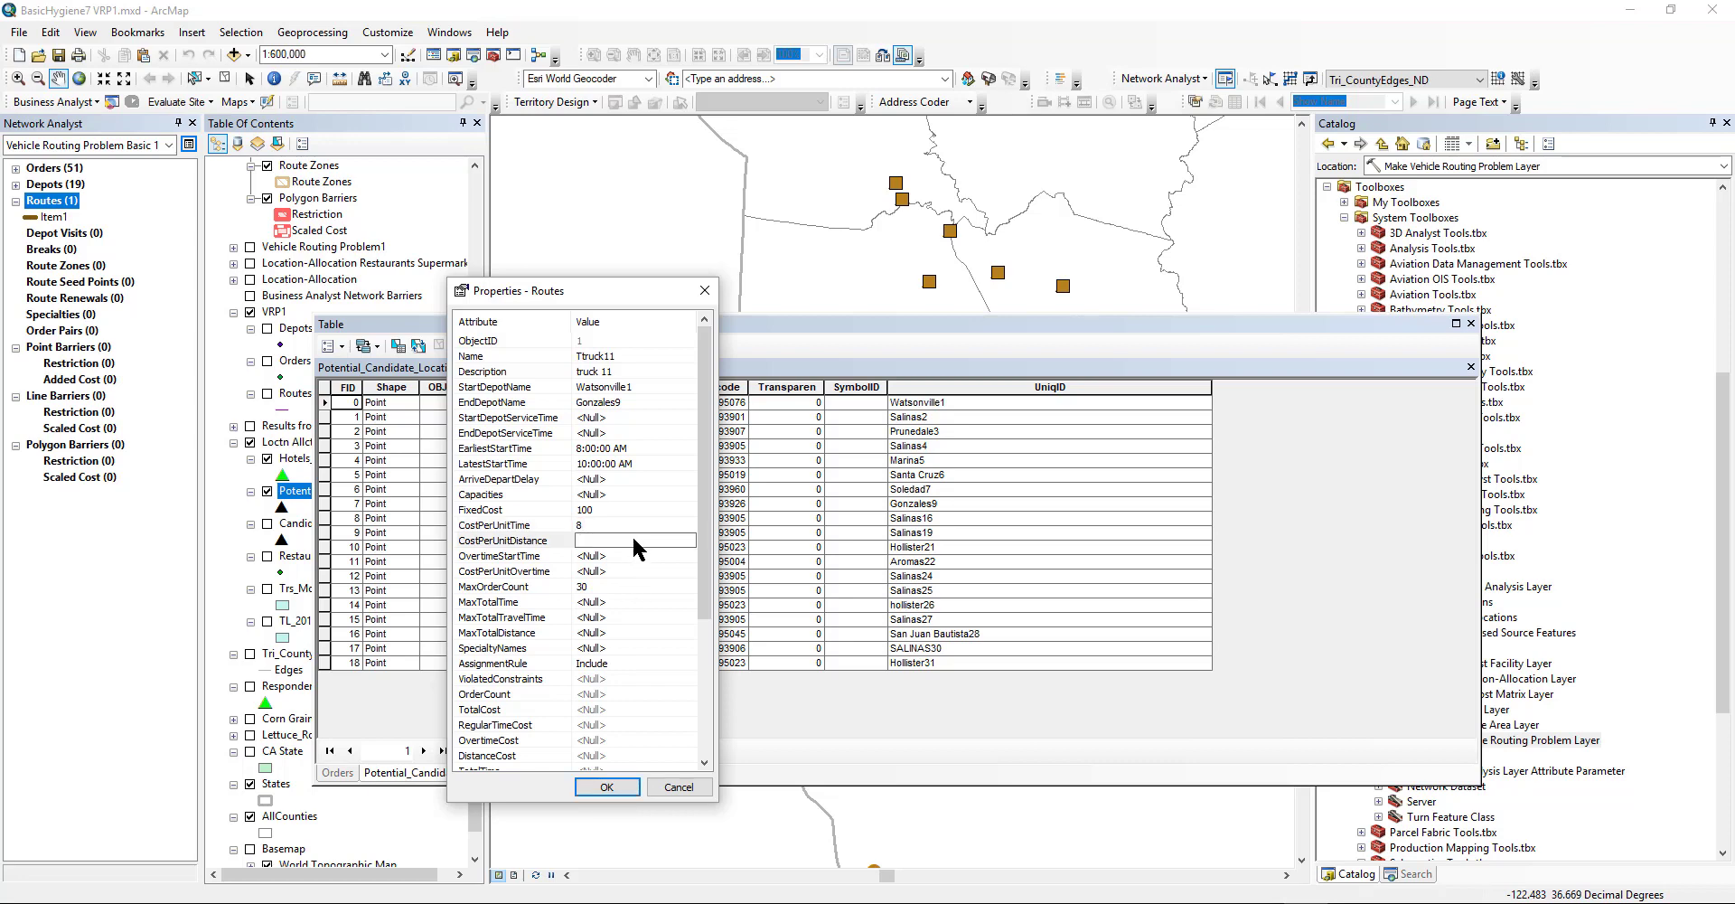
type("2.5")
left_click(639, 554)
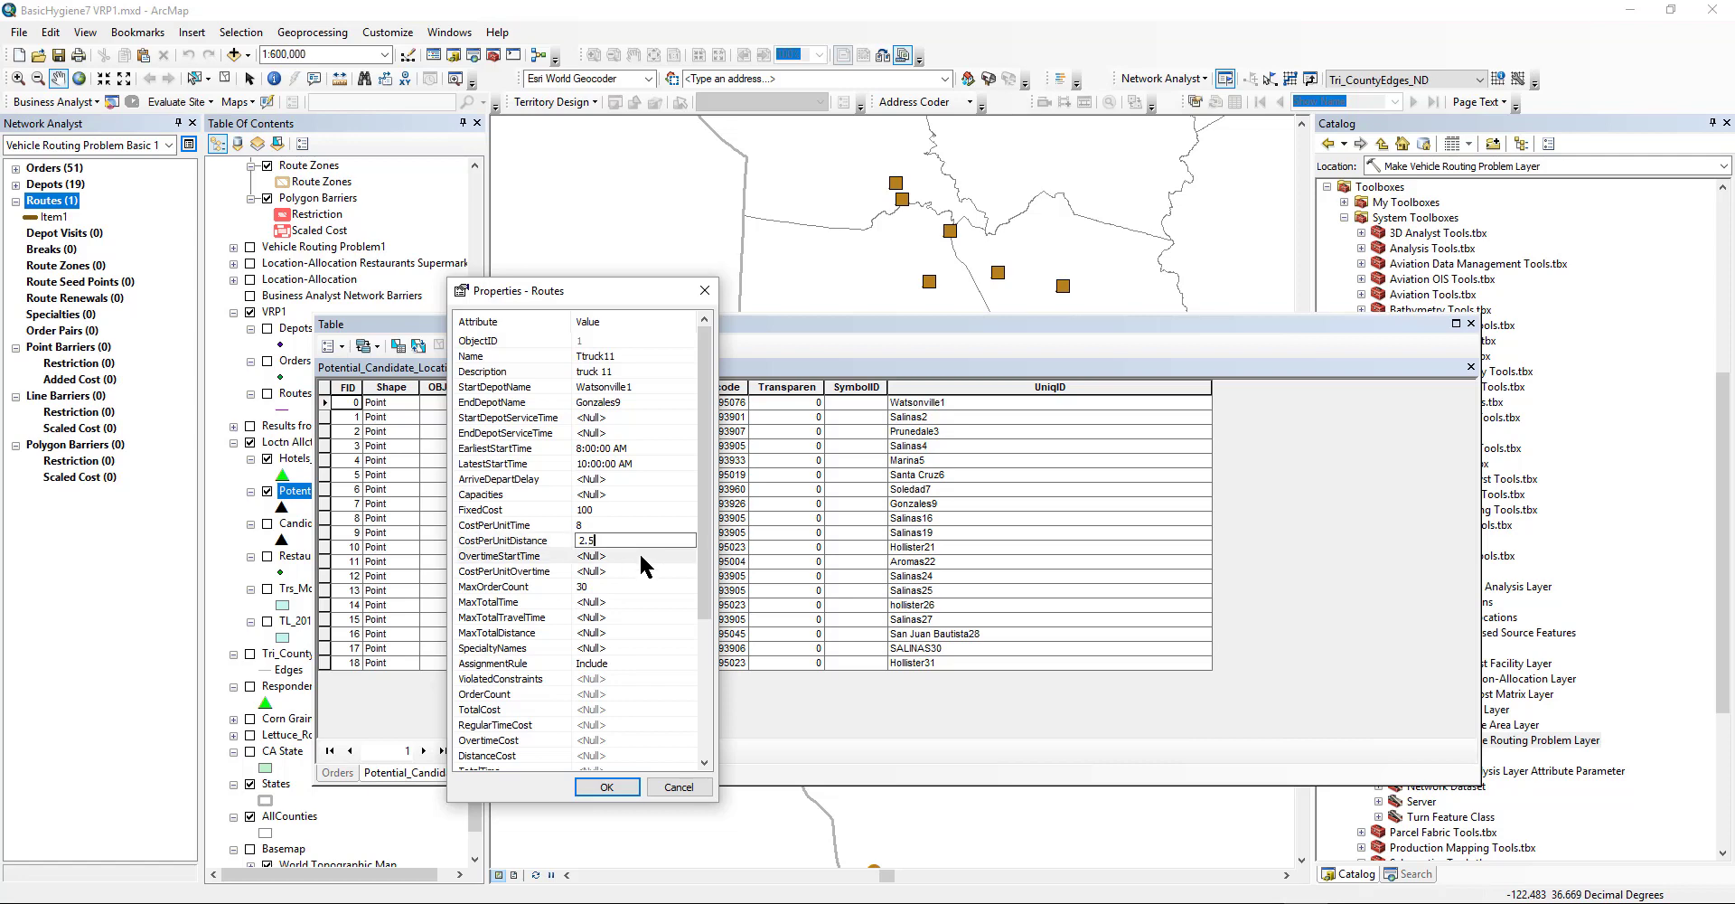
Set the Ttruck11 route's MaxOrderCount to 25 and MaxTotalTime to 480, and accept its properties.
left_click(606, 588)
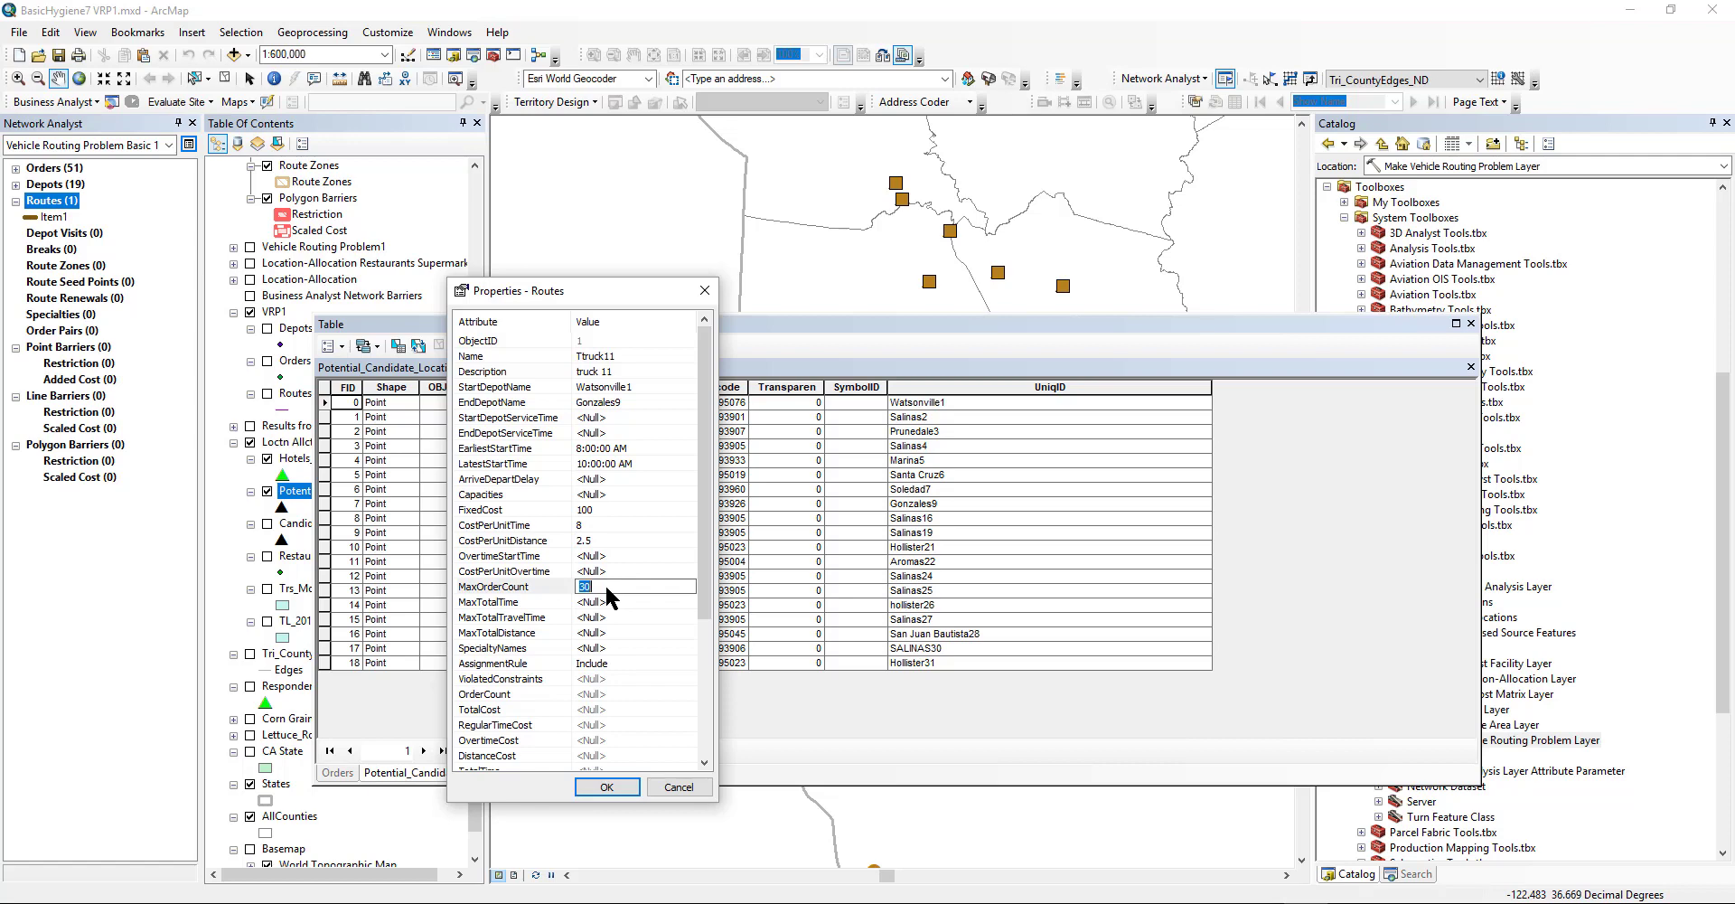
type("25")
left_click(629, 598)
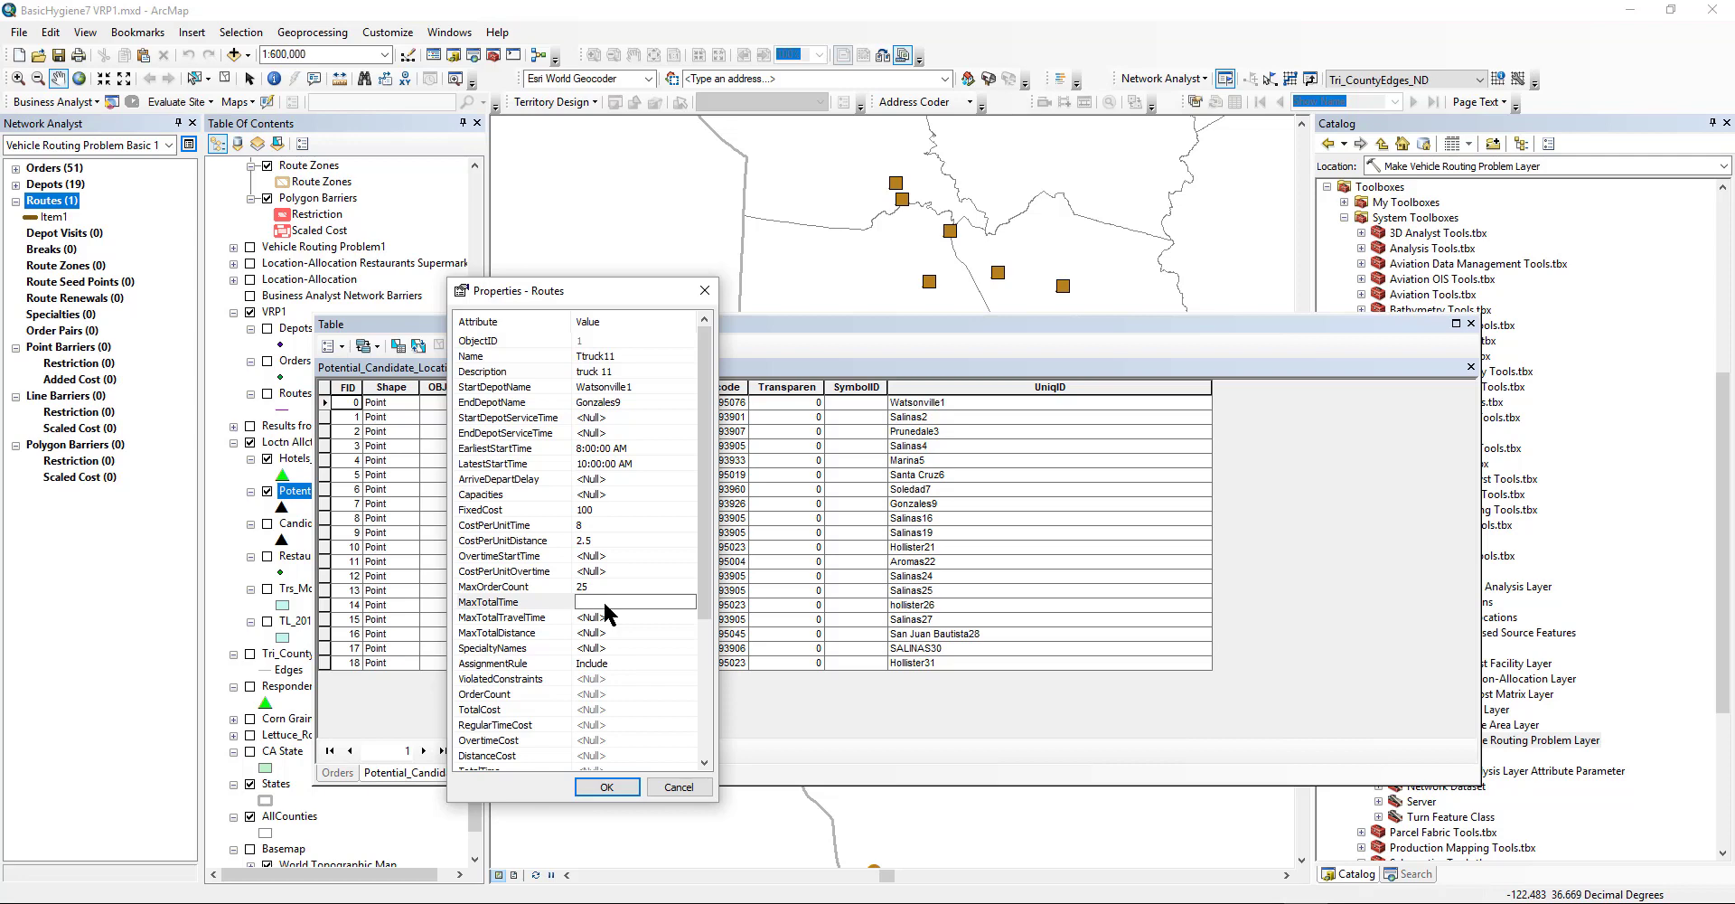
type("480")
left_click_drag(705, 612, 708, 743)
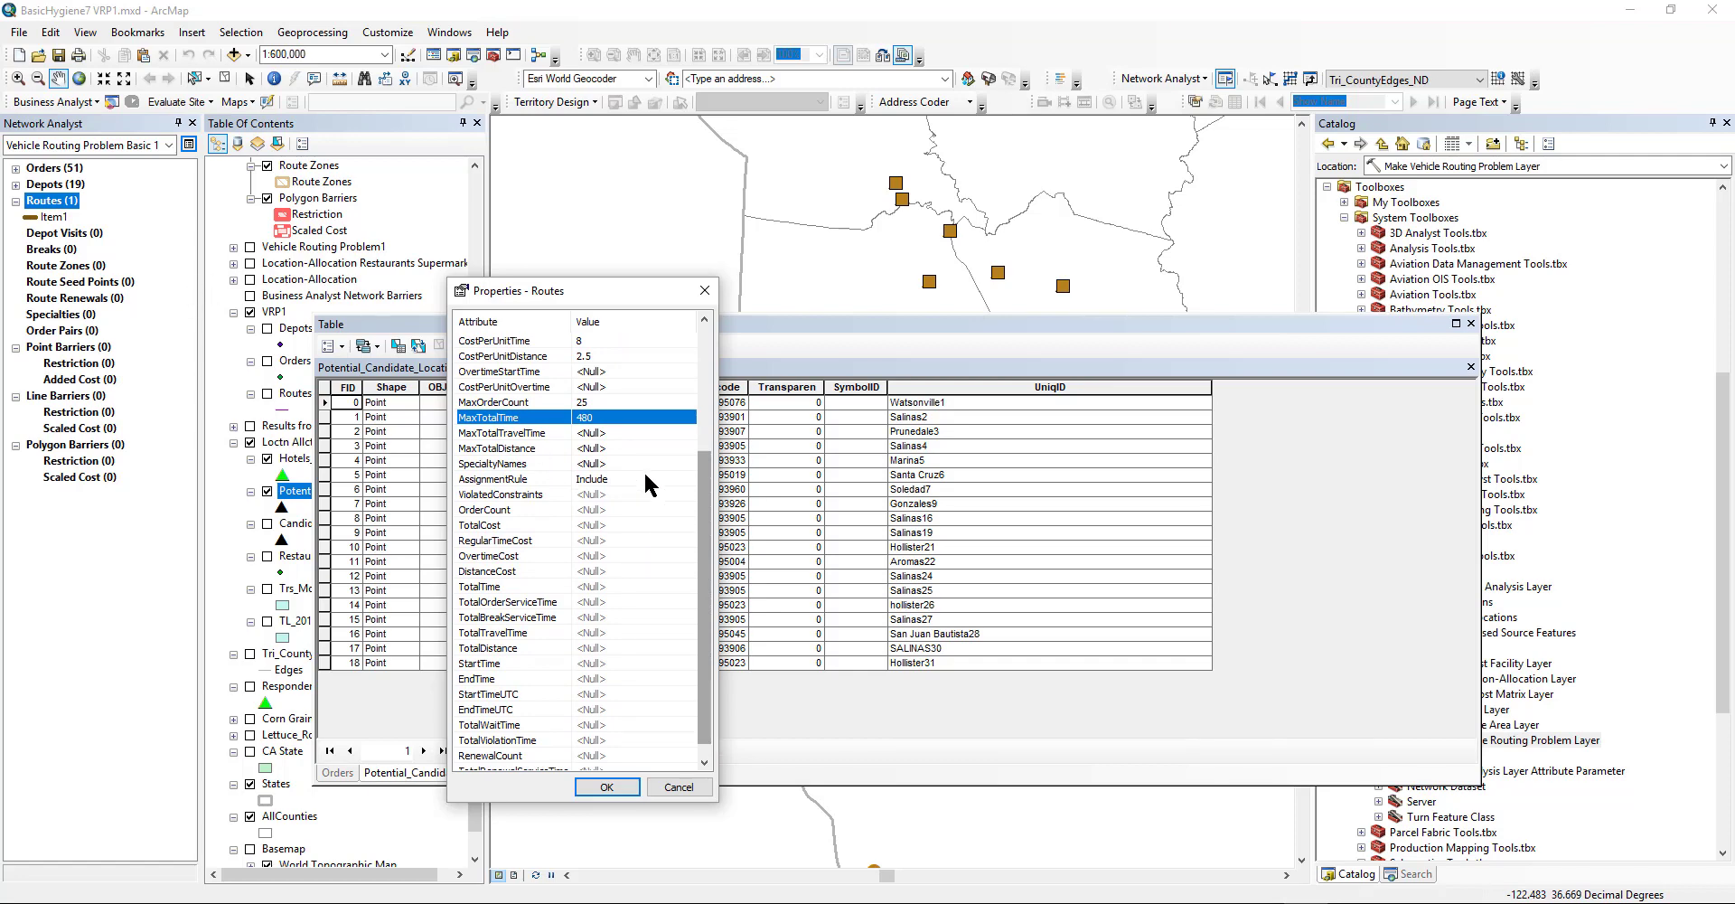
left_click_drag(641, 481, 632, 497)
left_click_drag(452, 485, 611, 480)
mouse_move(615, 562)
left_mouse_down()
mouse_move(592, 770)
mouse_move(503, 772)
mouse_move(452, 694)
mouse_move(448, 486)
left_mouse_up()
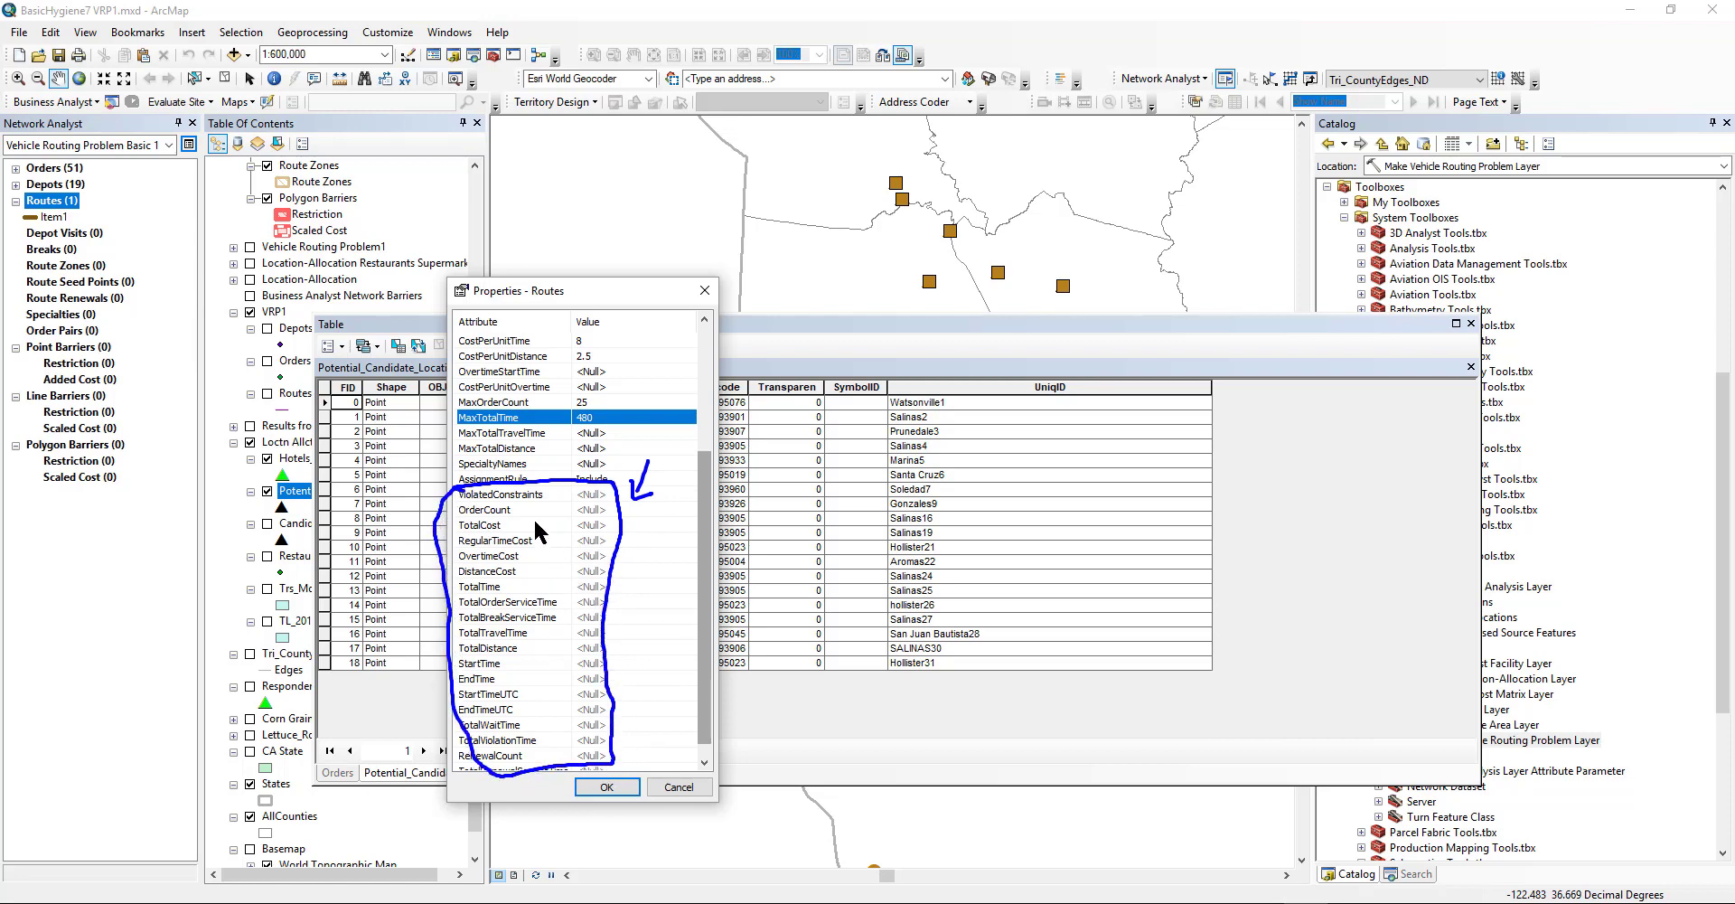
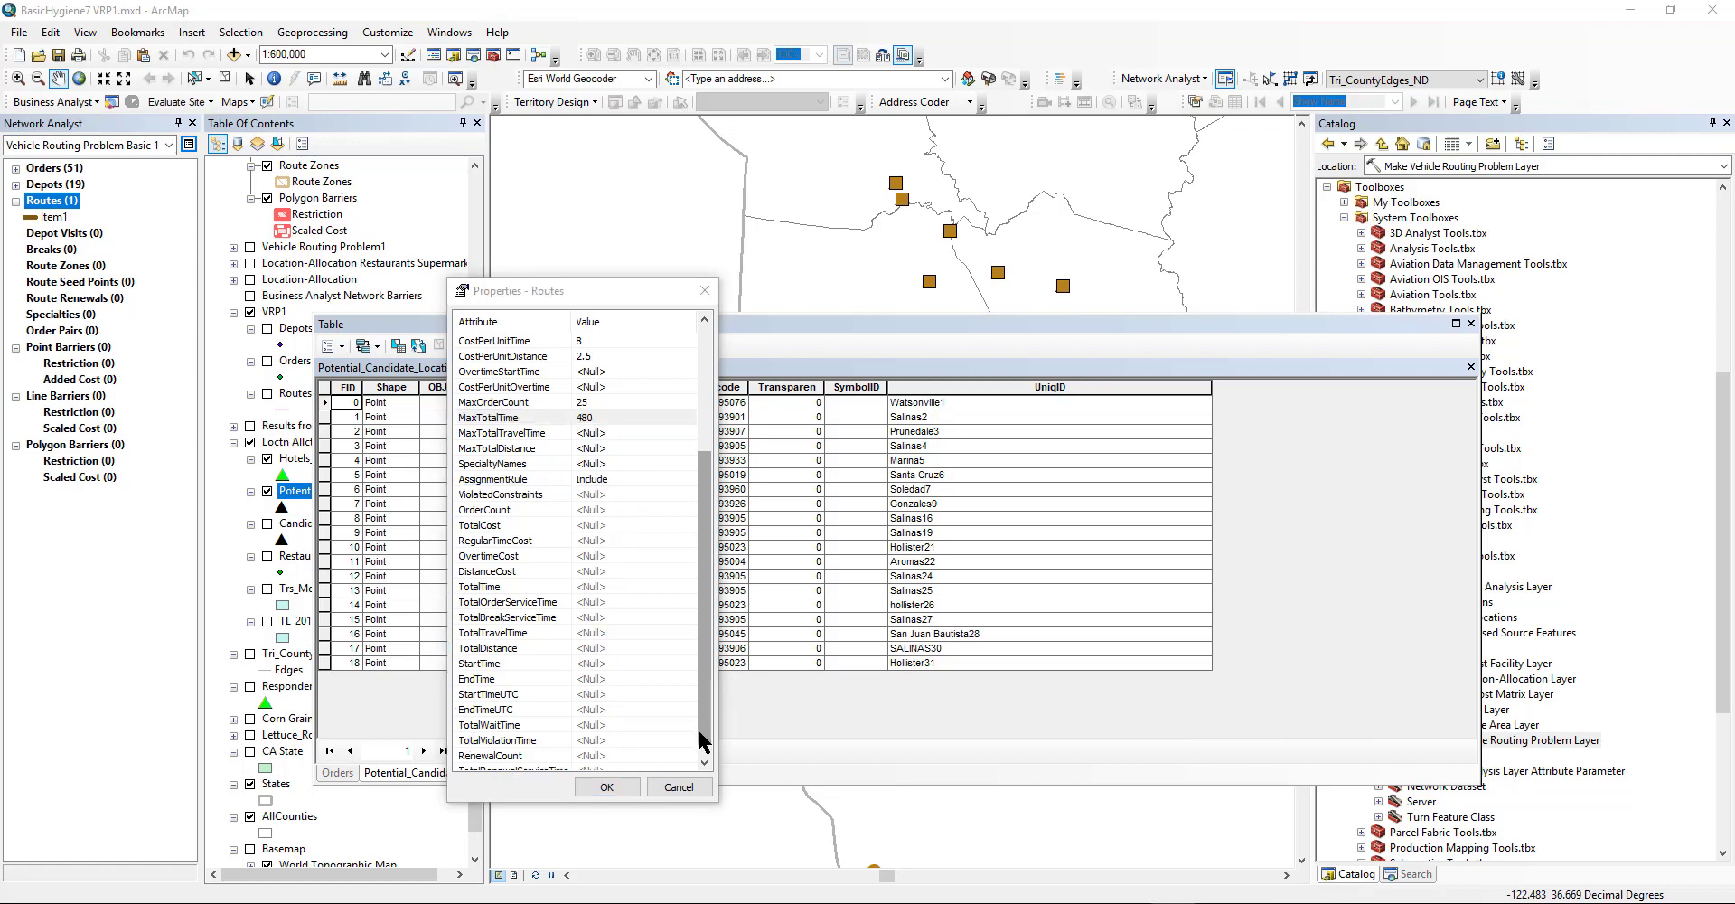
left_click(704, 762)
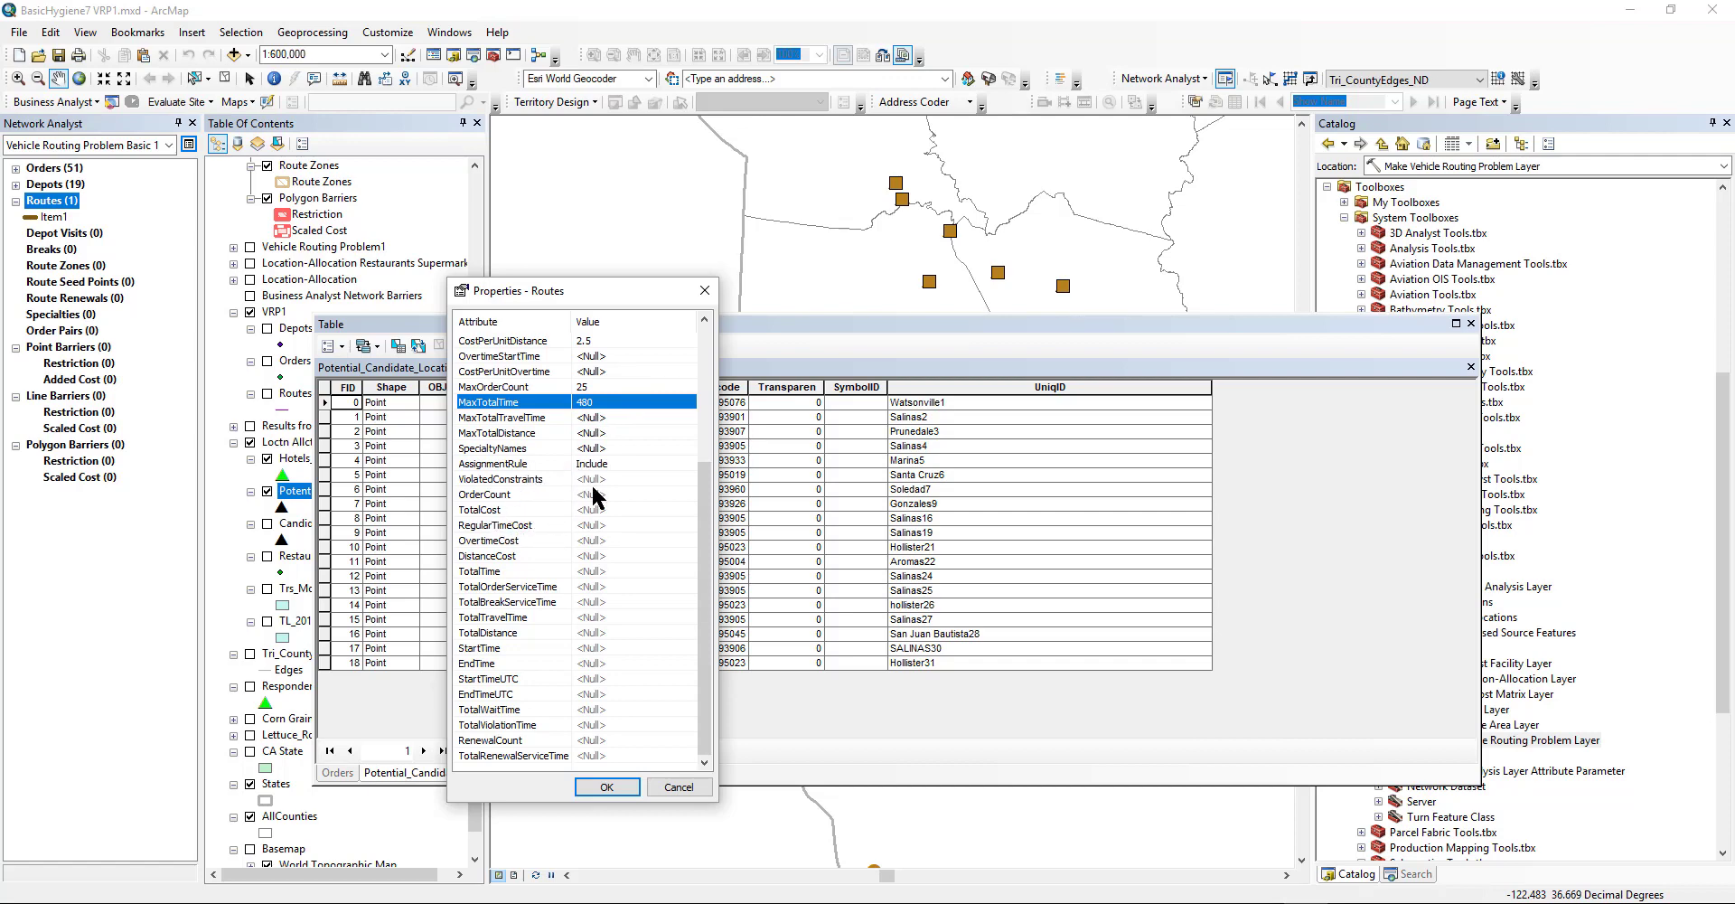
mouse_move(1298, 36)
left_mouse_down()
mouse_move(1286, 68)
mouse_move(1304, 63)
left_mouse_up()
left_click(622, 785)
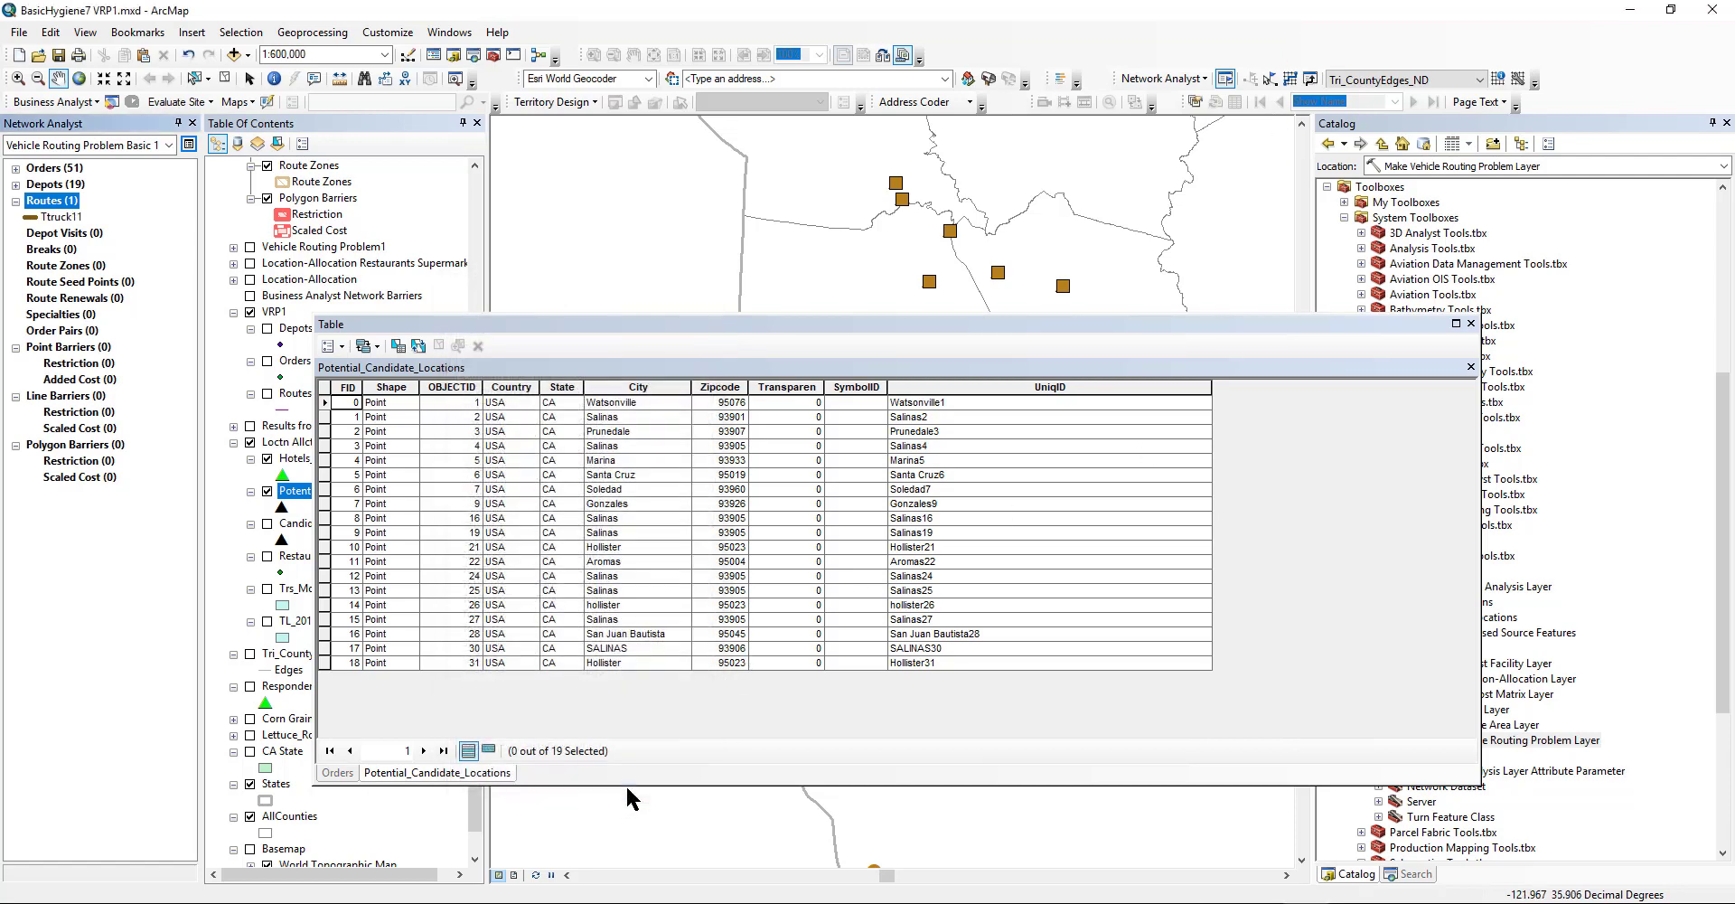
Add a second route item named Ttruck22 and enter a person's name as its description.
right_click(57, 212)
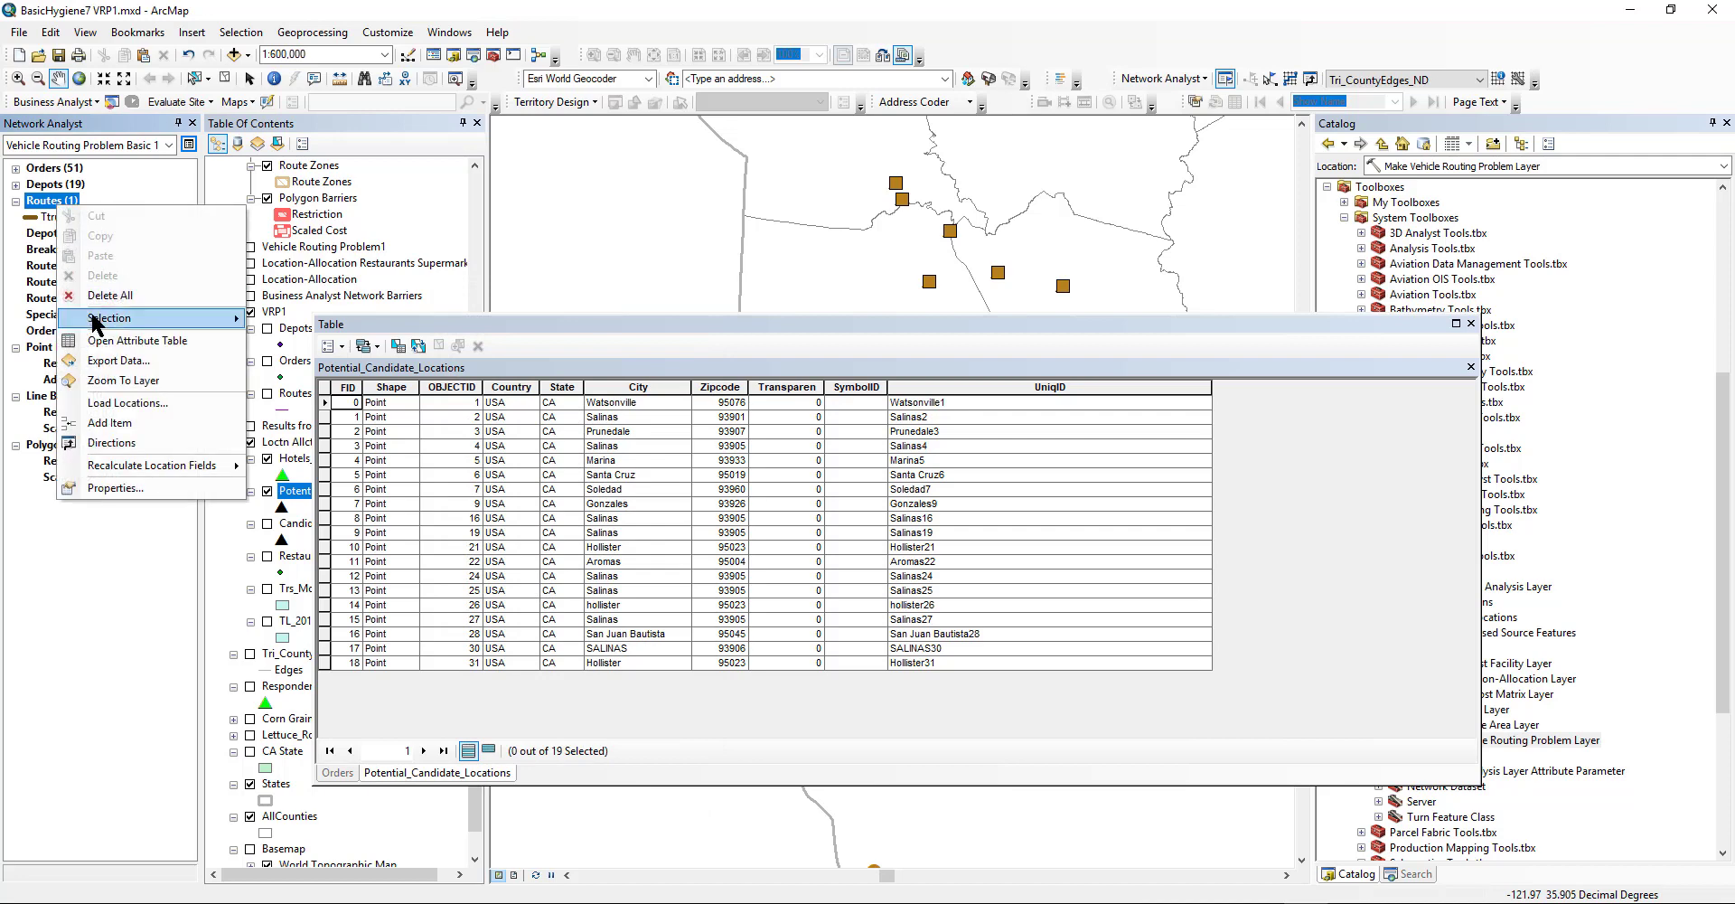
left_click(140, 432)
left_click_drag(159, 182, 696, 317)
left_click(697, 378)
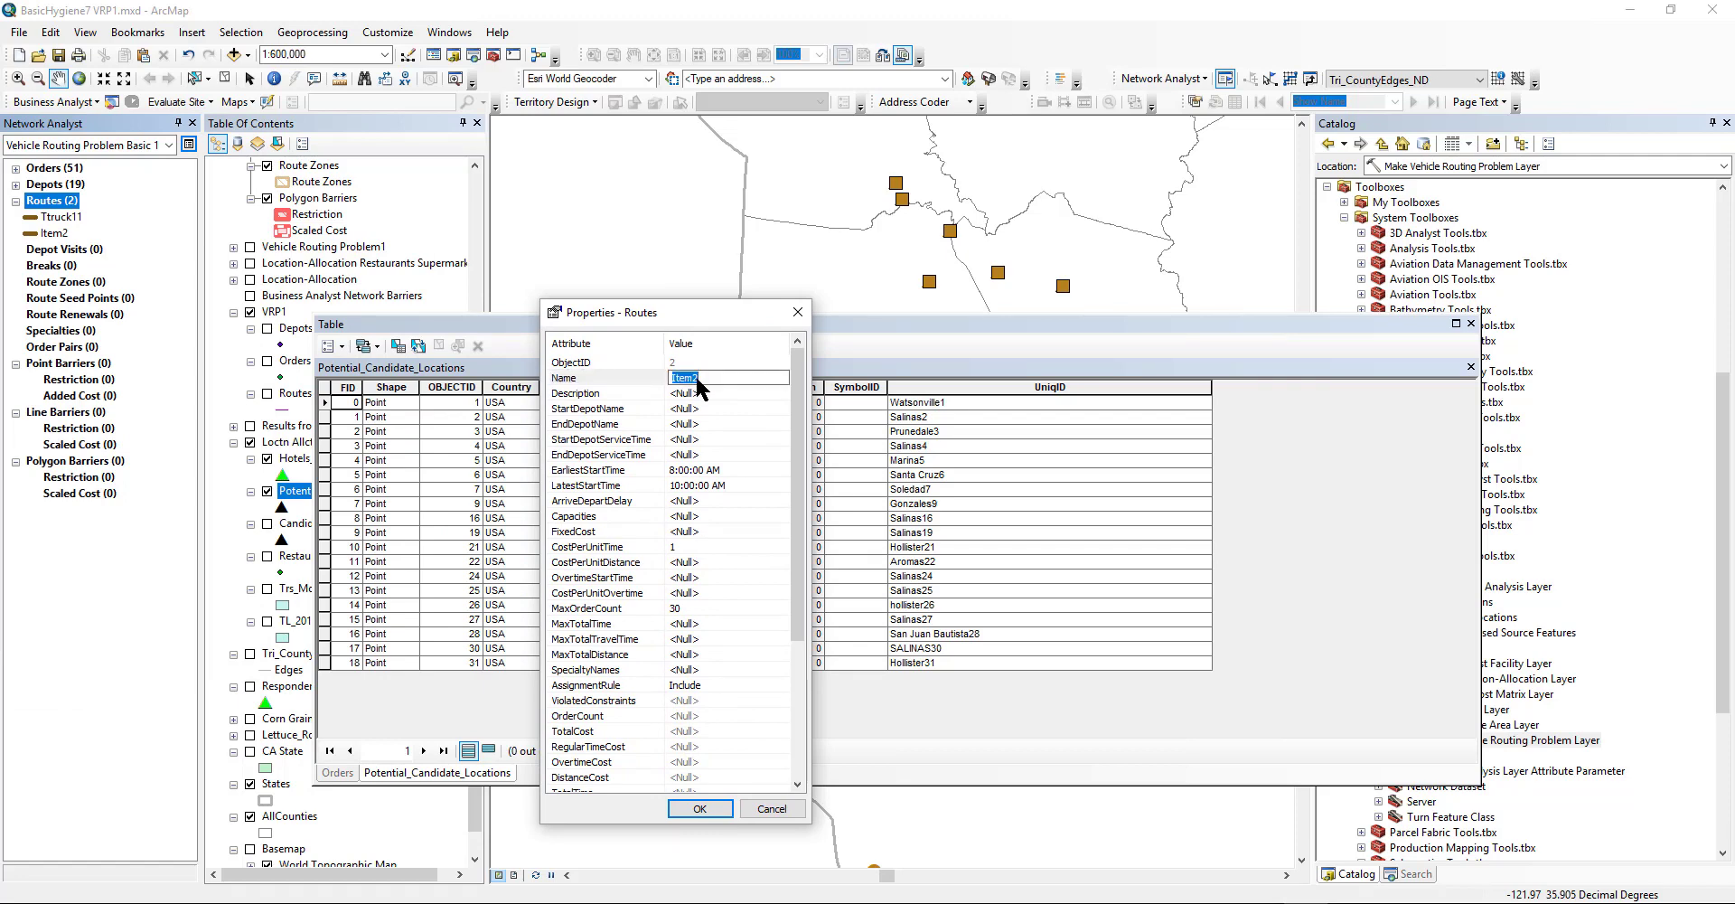
type("R")
type("Ttruck")
type("22")
left_click(741, 392)
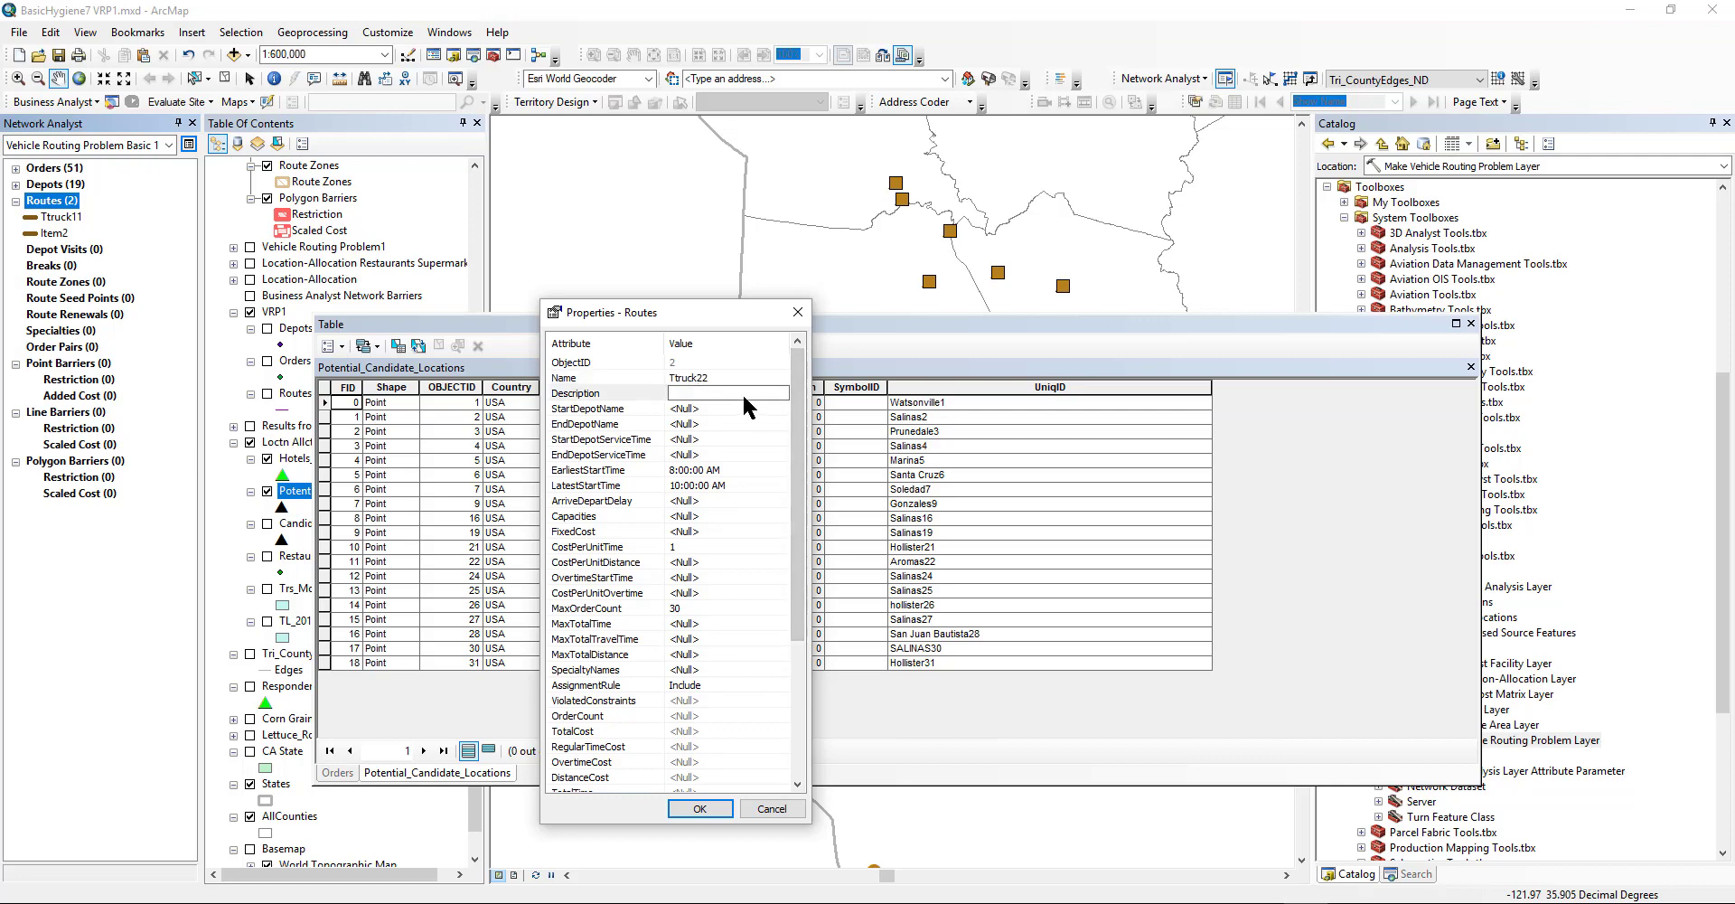
type("GarGaryy")
Set the Ttruck22 route's start depot to Marina5 and its end depot to Soledad7.
left_click(727, 409)
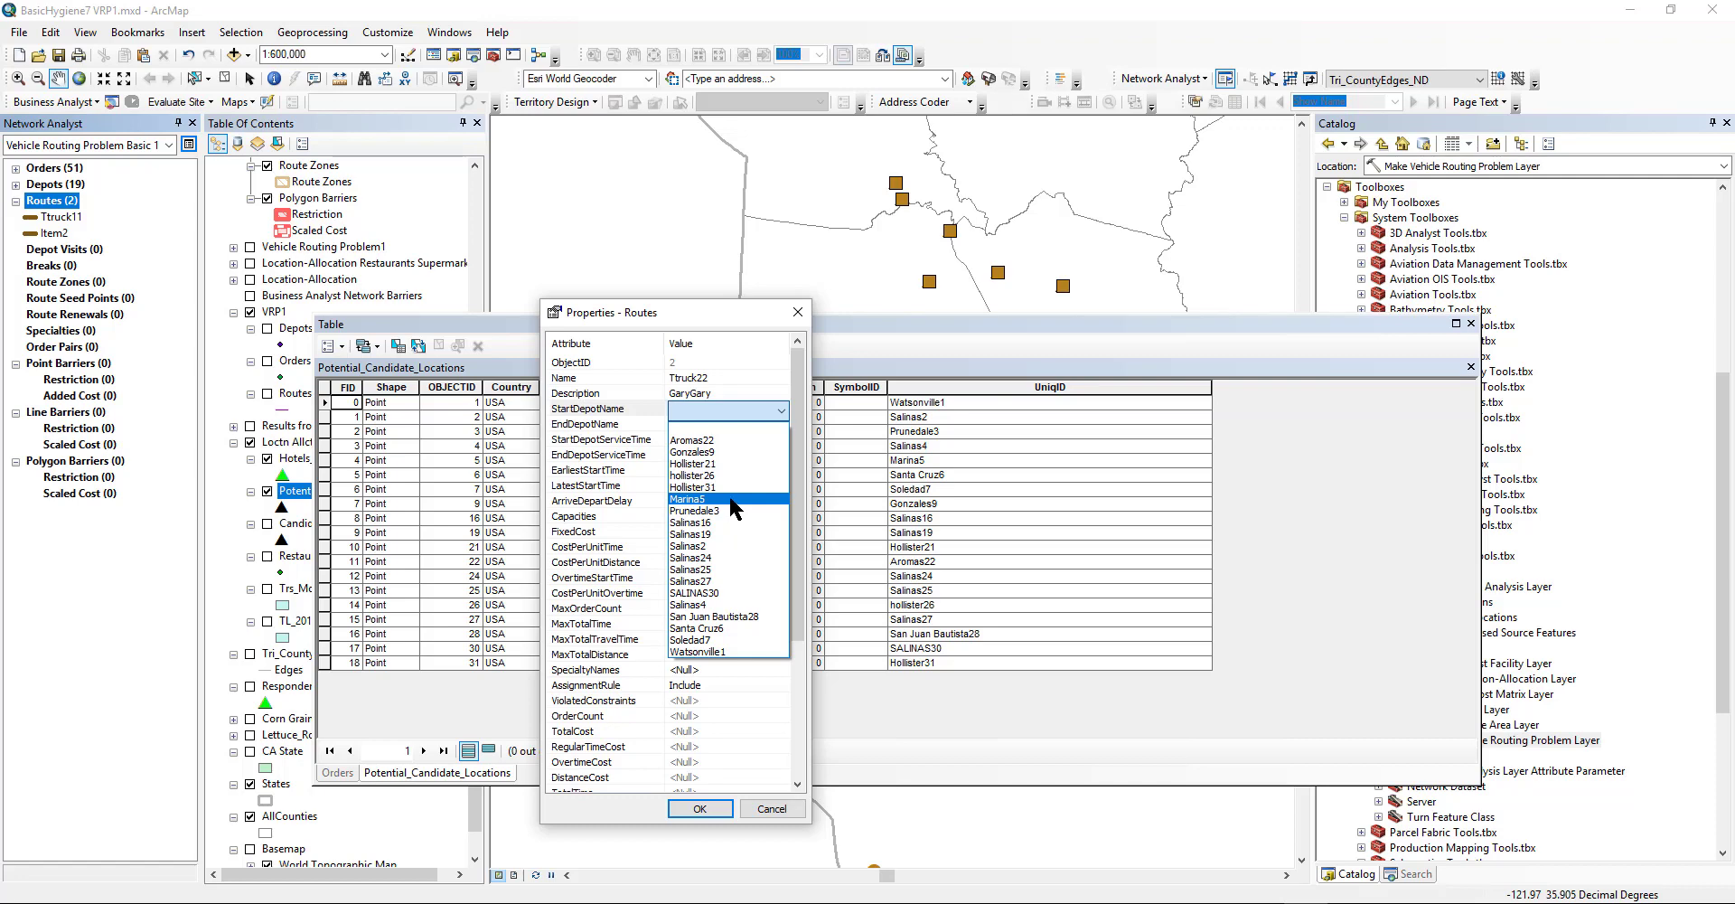
left_click(732, 499)
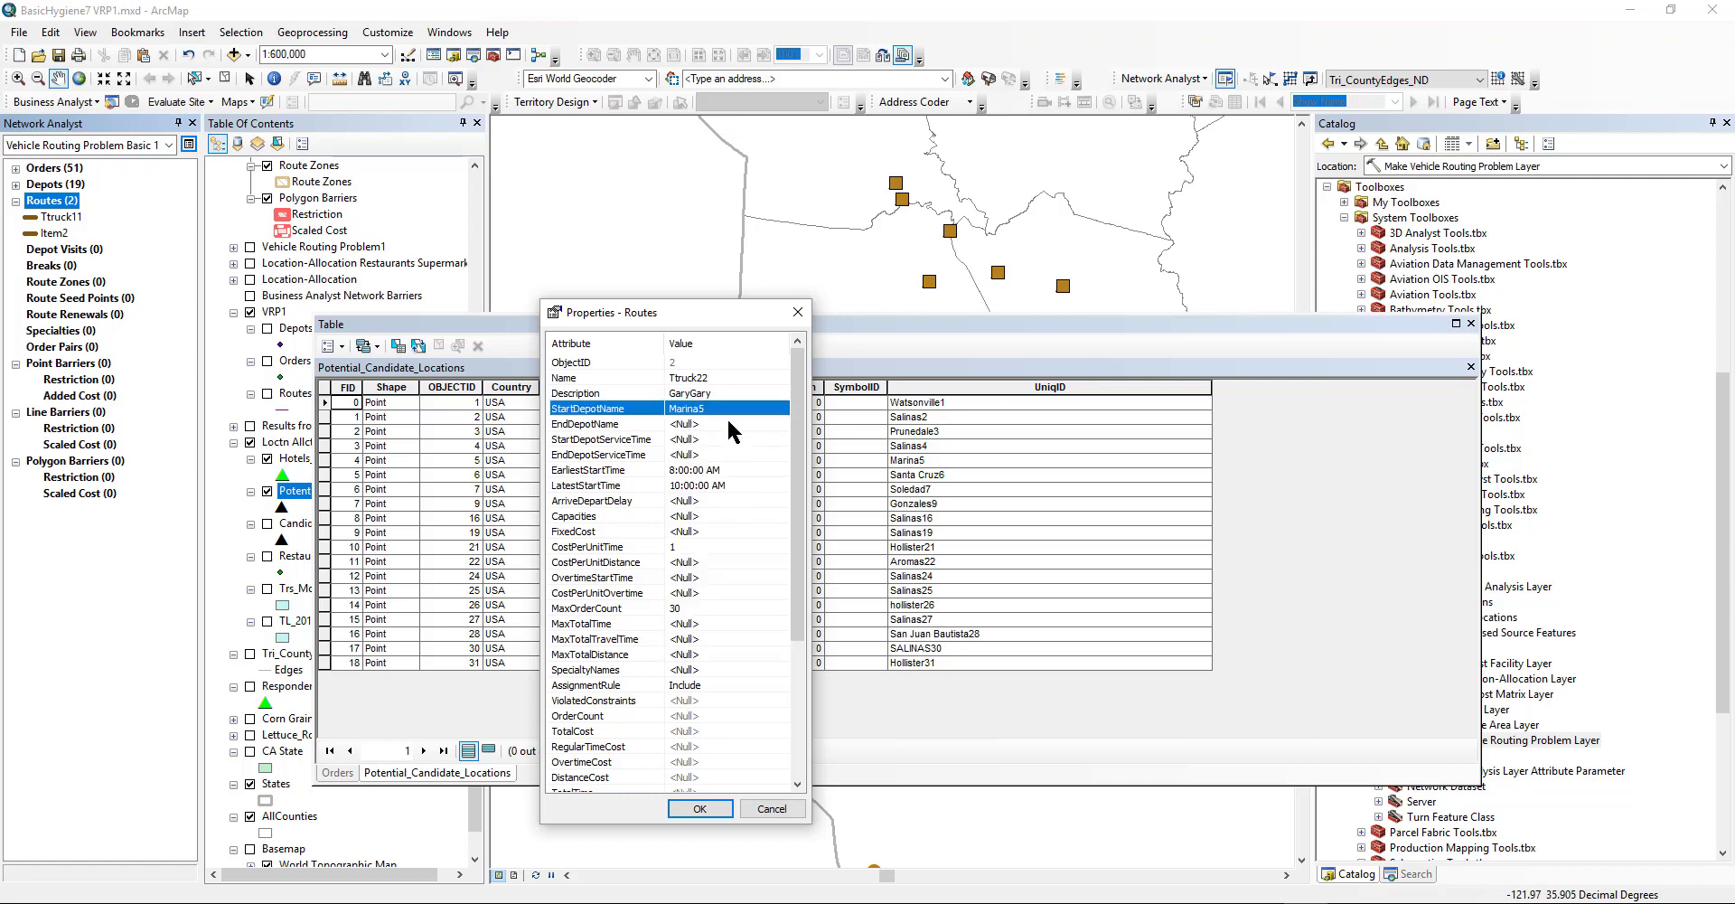
left_click(729, 424)
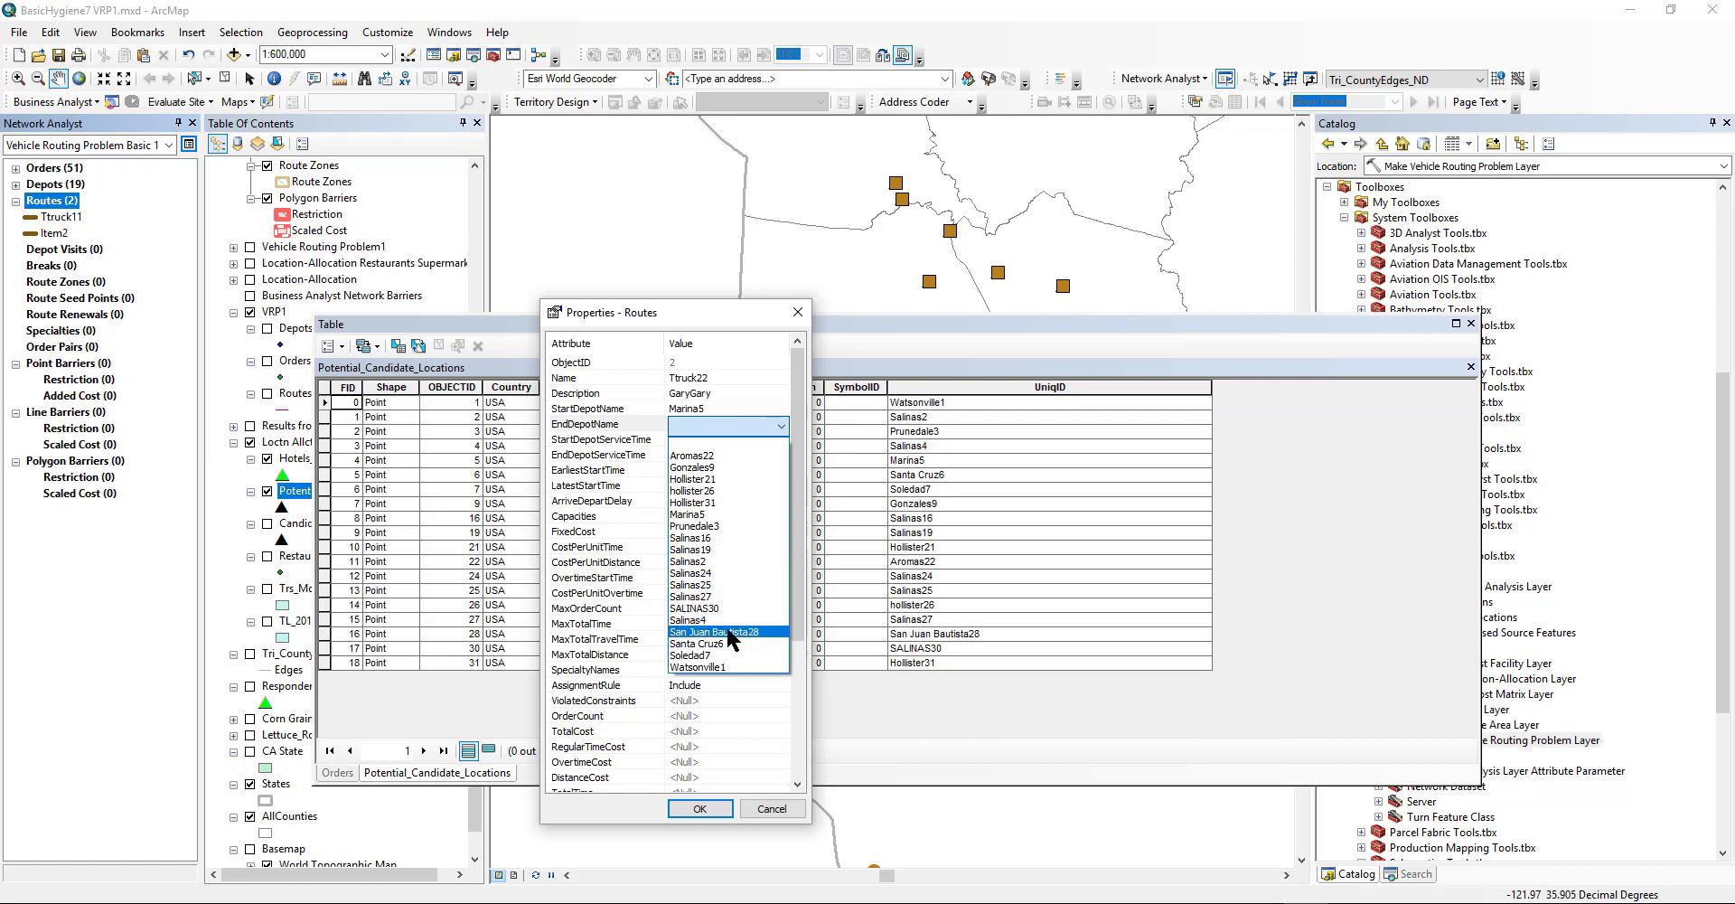
left_click(700, 655)
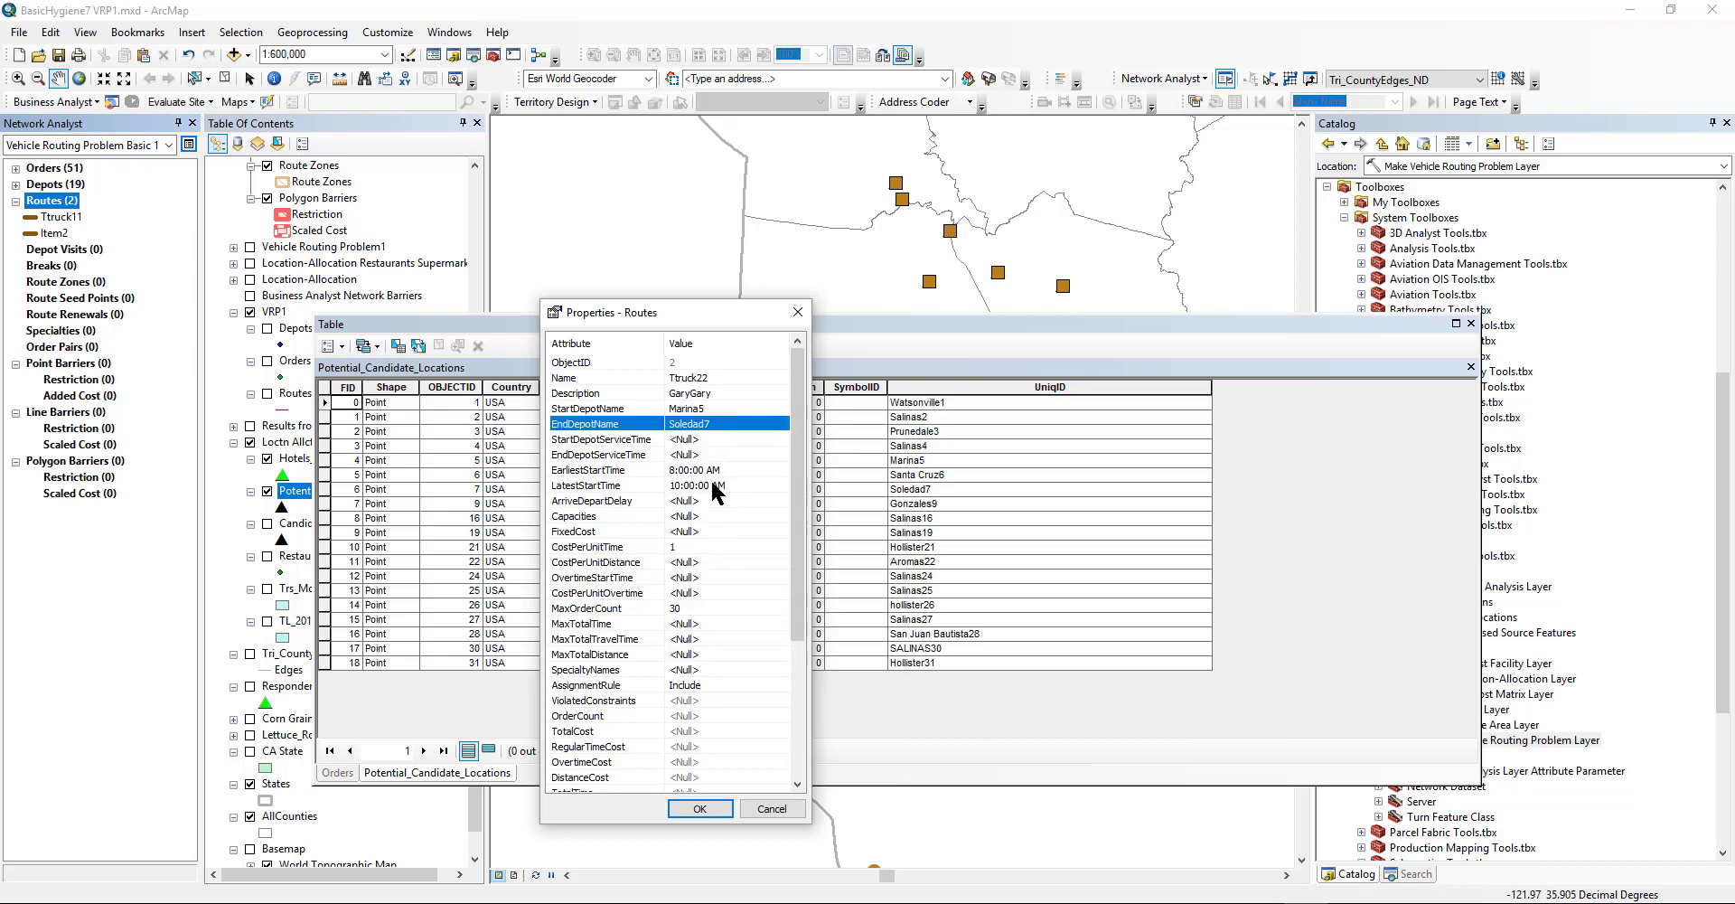
Set the Ttruck22 route's FixedCost to 150, CostPerUnitTime to 9 and CostPerUnitDistance to 3.
left_click(704, 532)
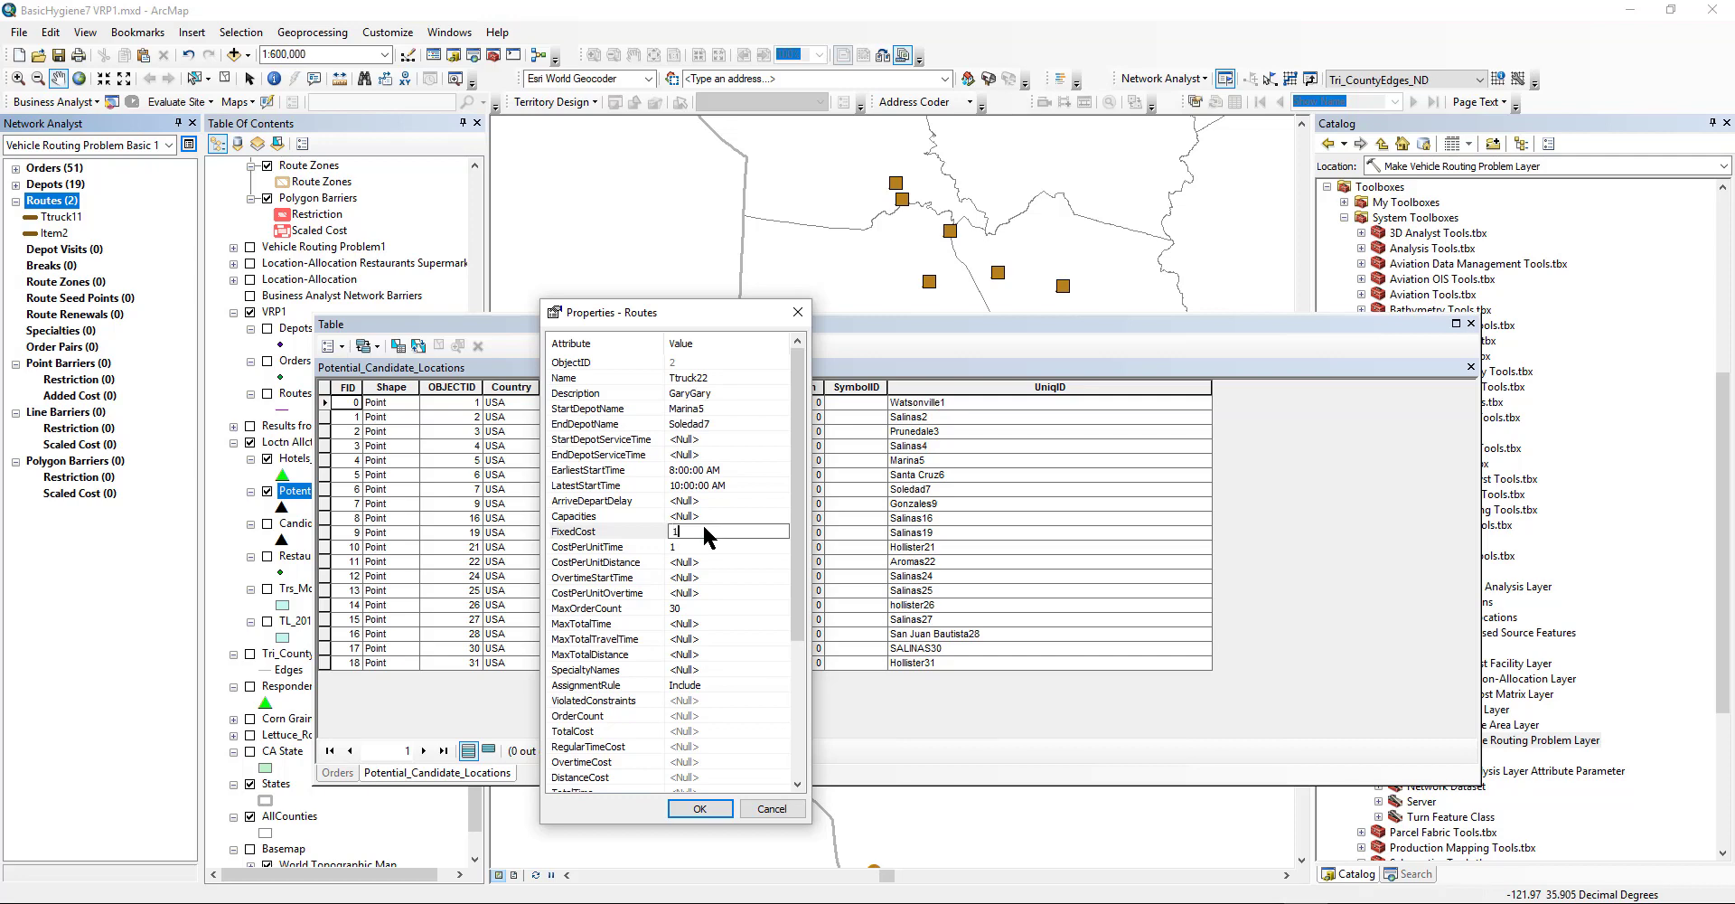
left_click(735, 545)
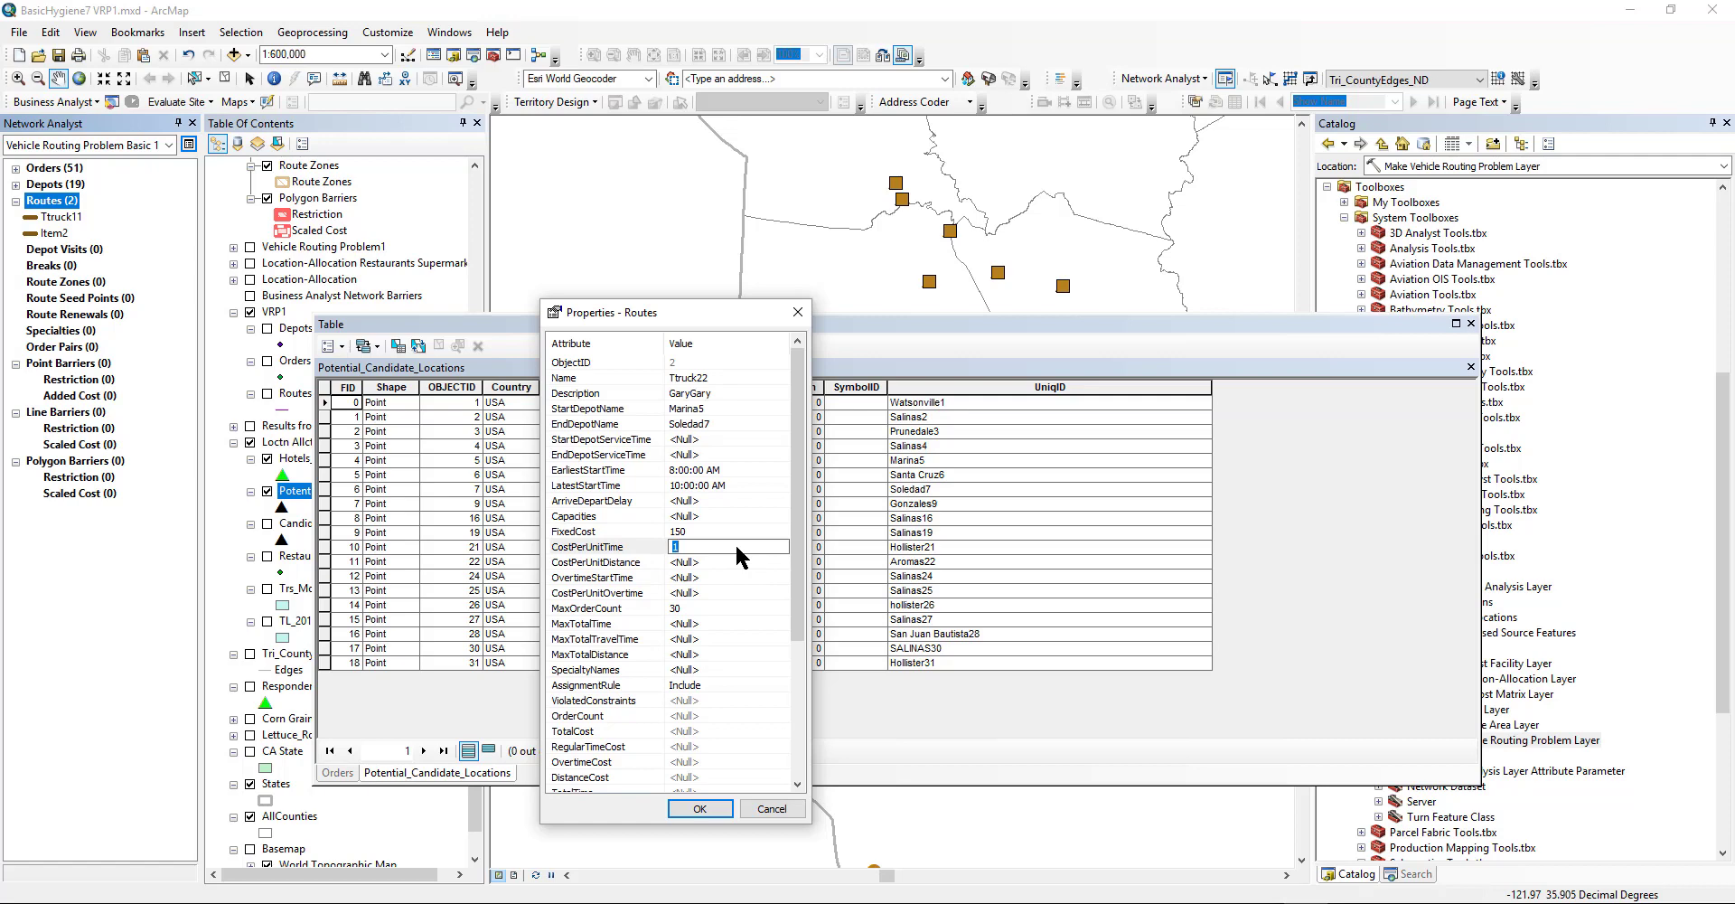
type("9")
left_click(743, 562)
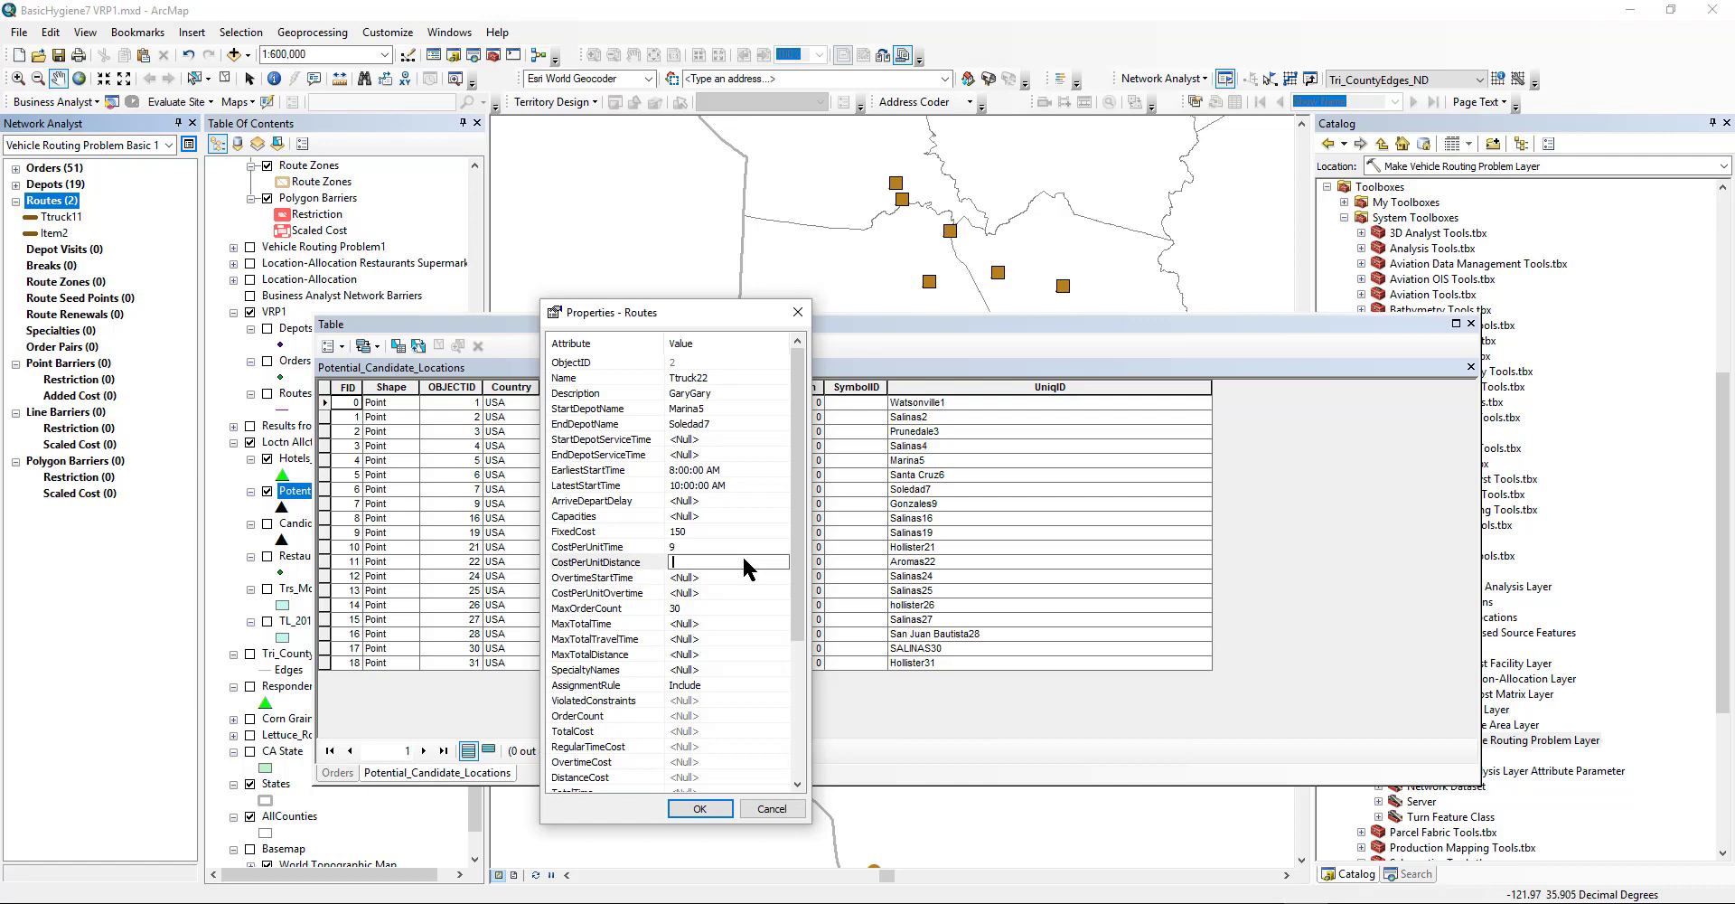
type("3")
Finish the Ttruck22 route with MaxOrderCount 30 and MaxTotalTravelTime 540, and close the attribute table.
left_click(704, 603)
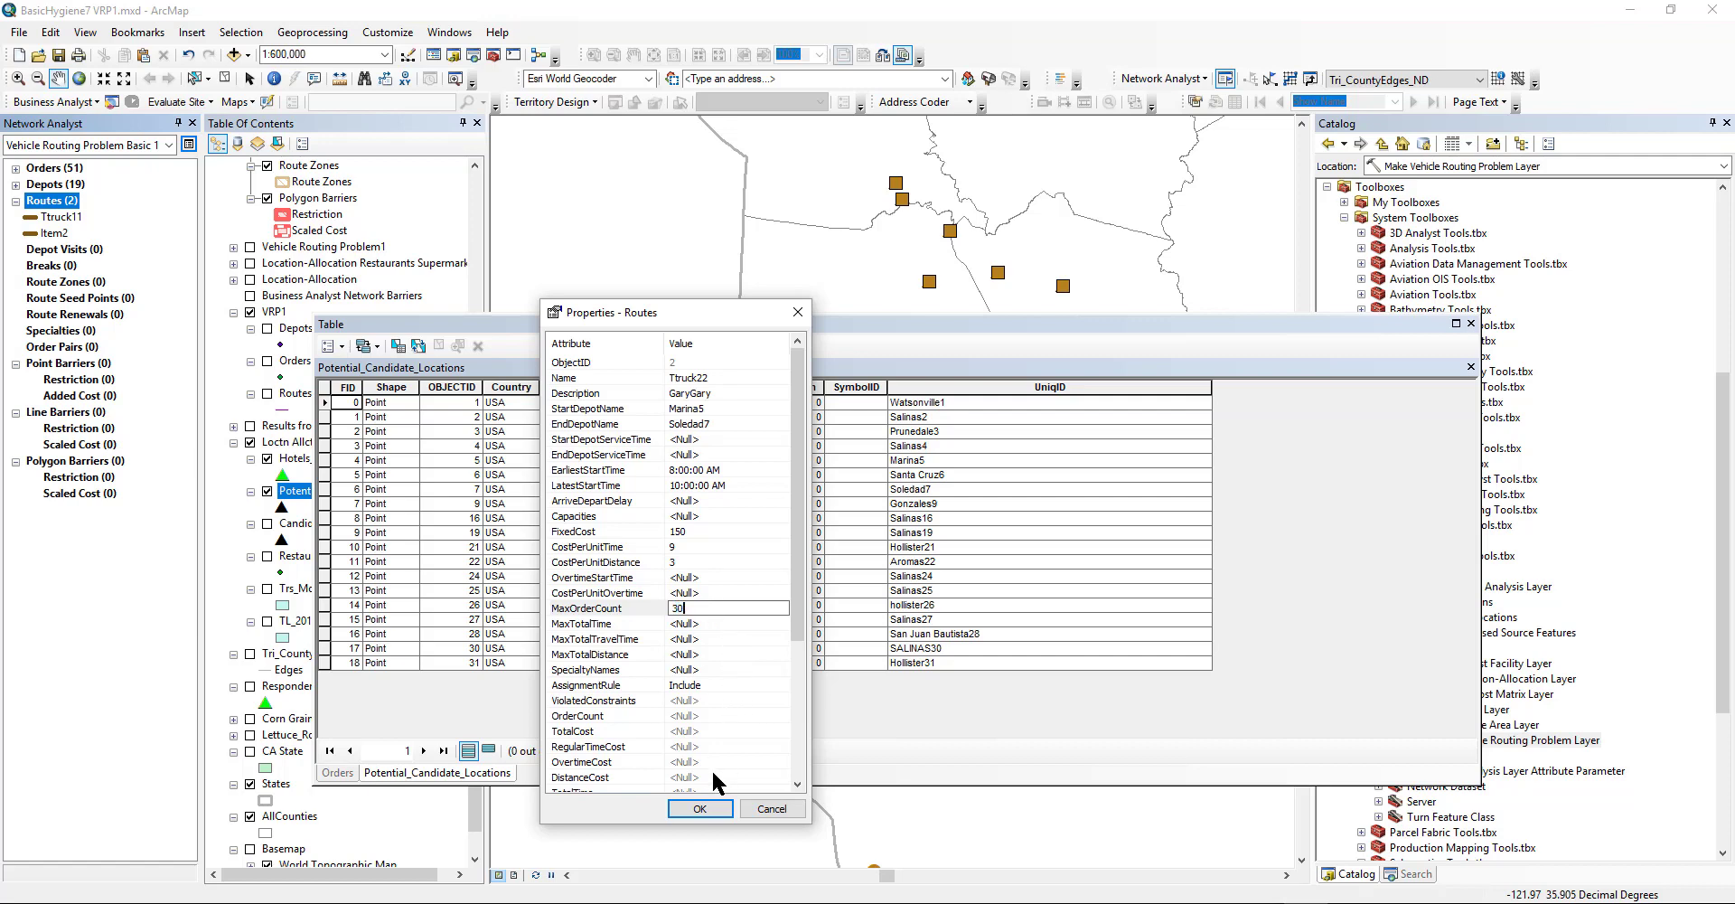
left_click(709, 638)
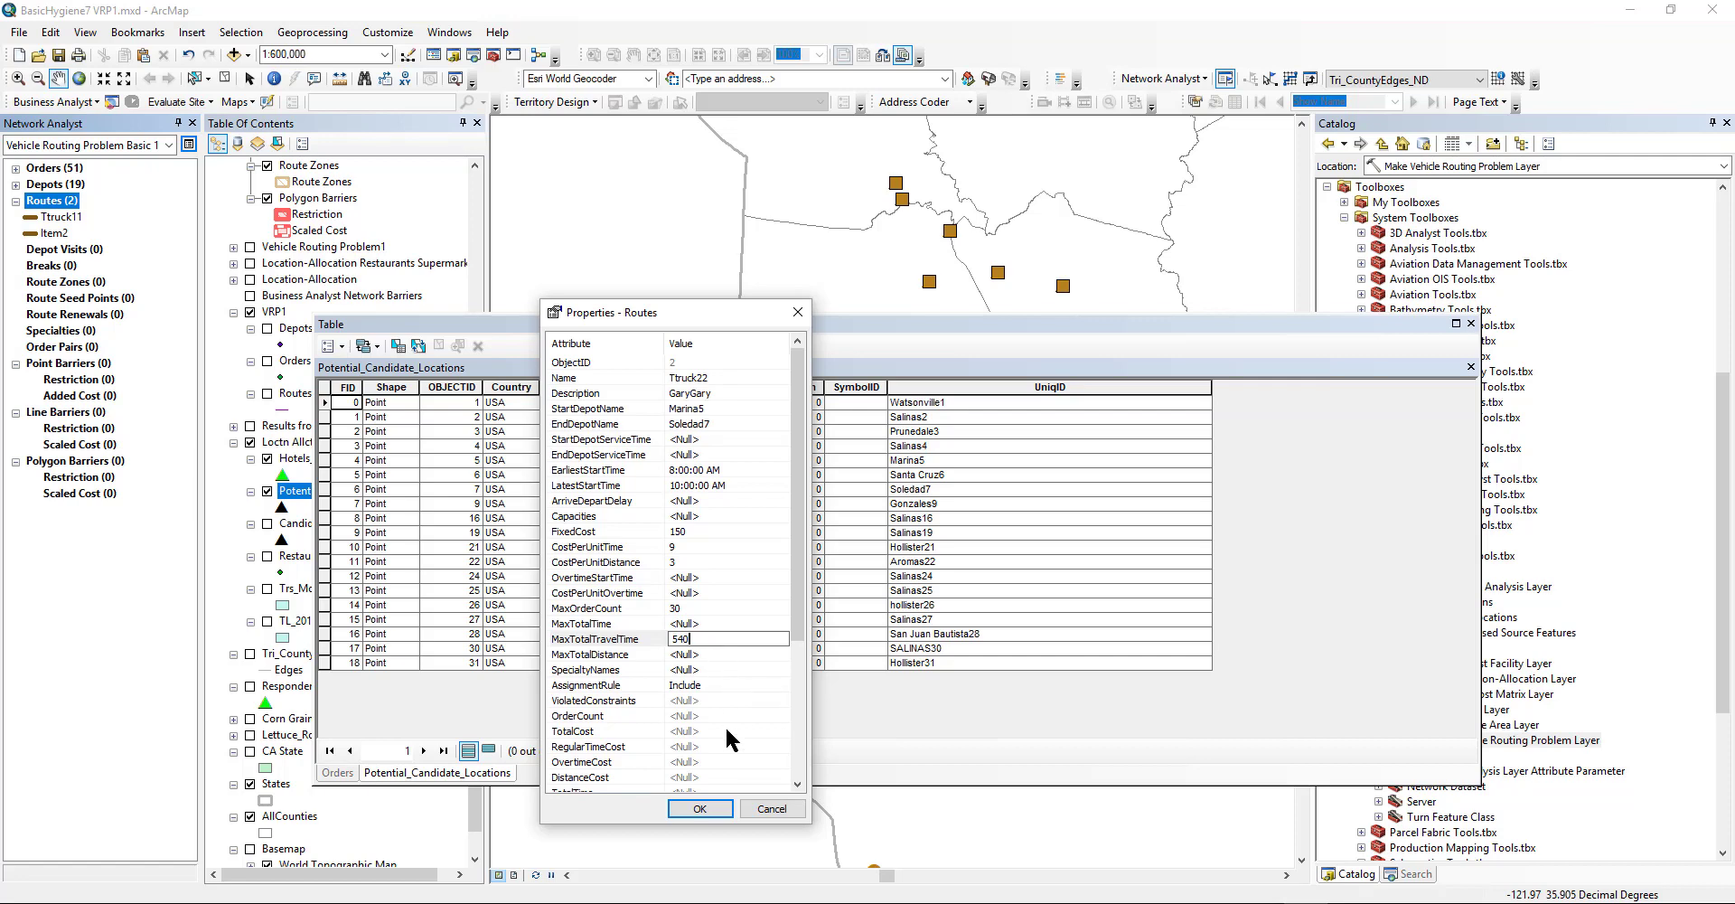
left_click(703, 807)
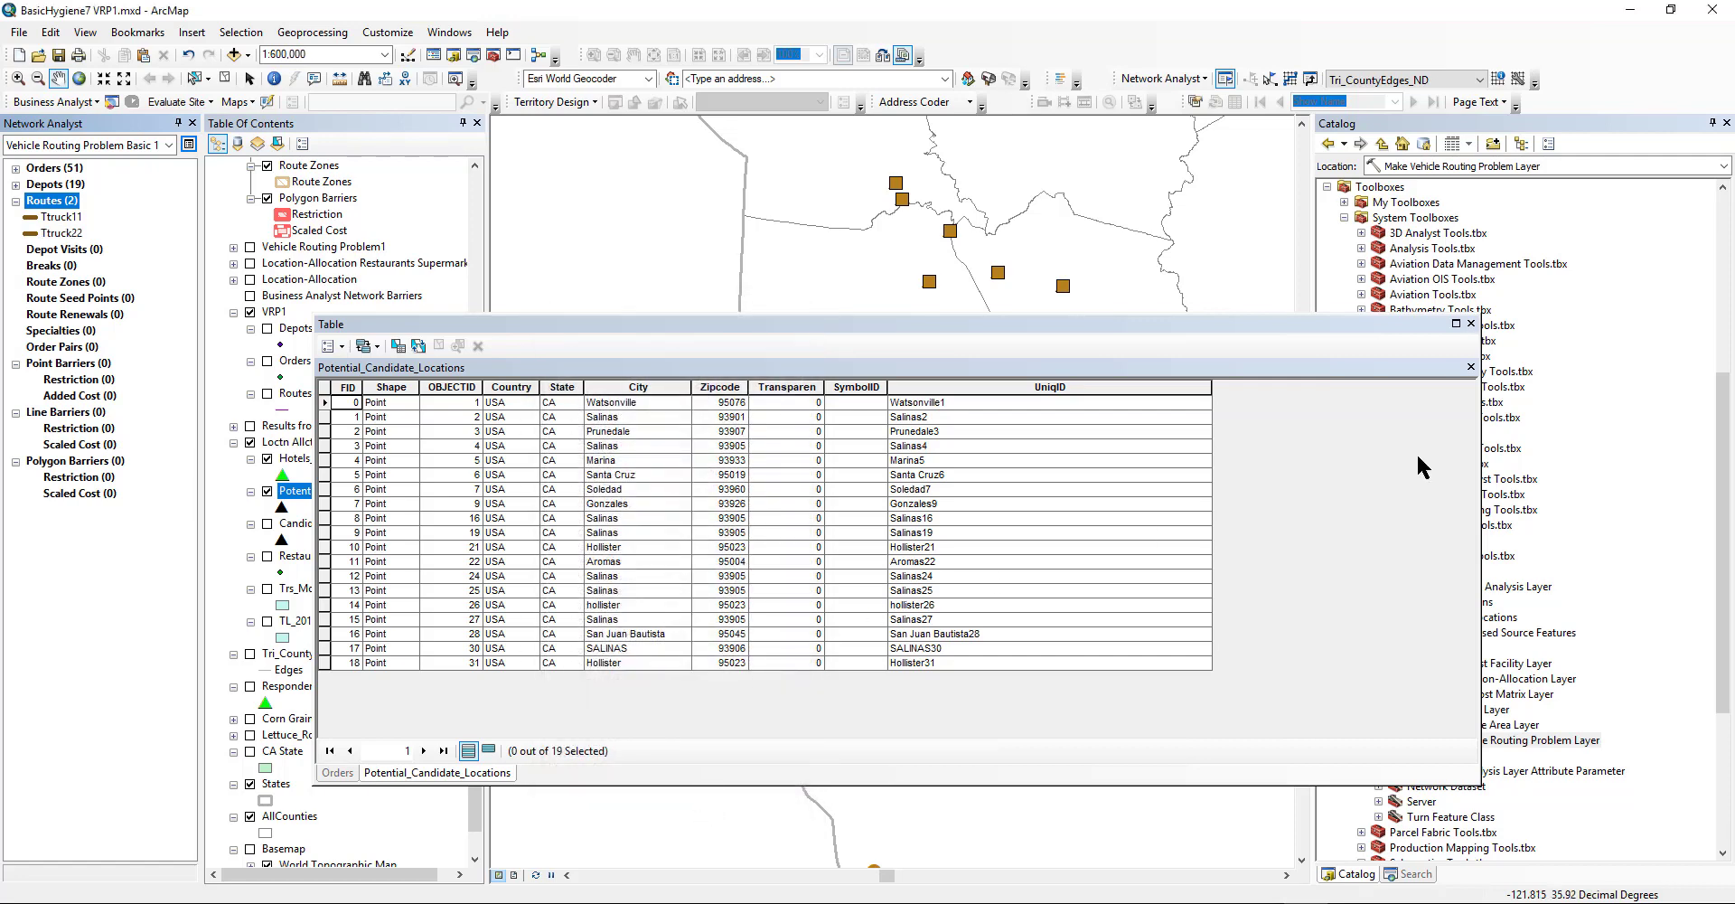
left_click(1470, 322)
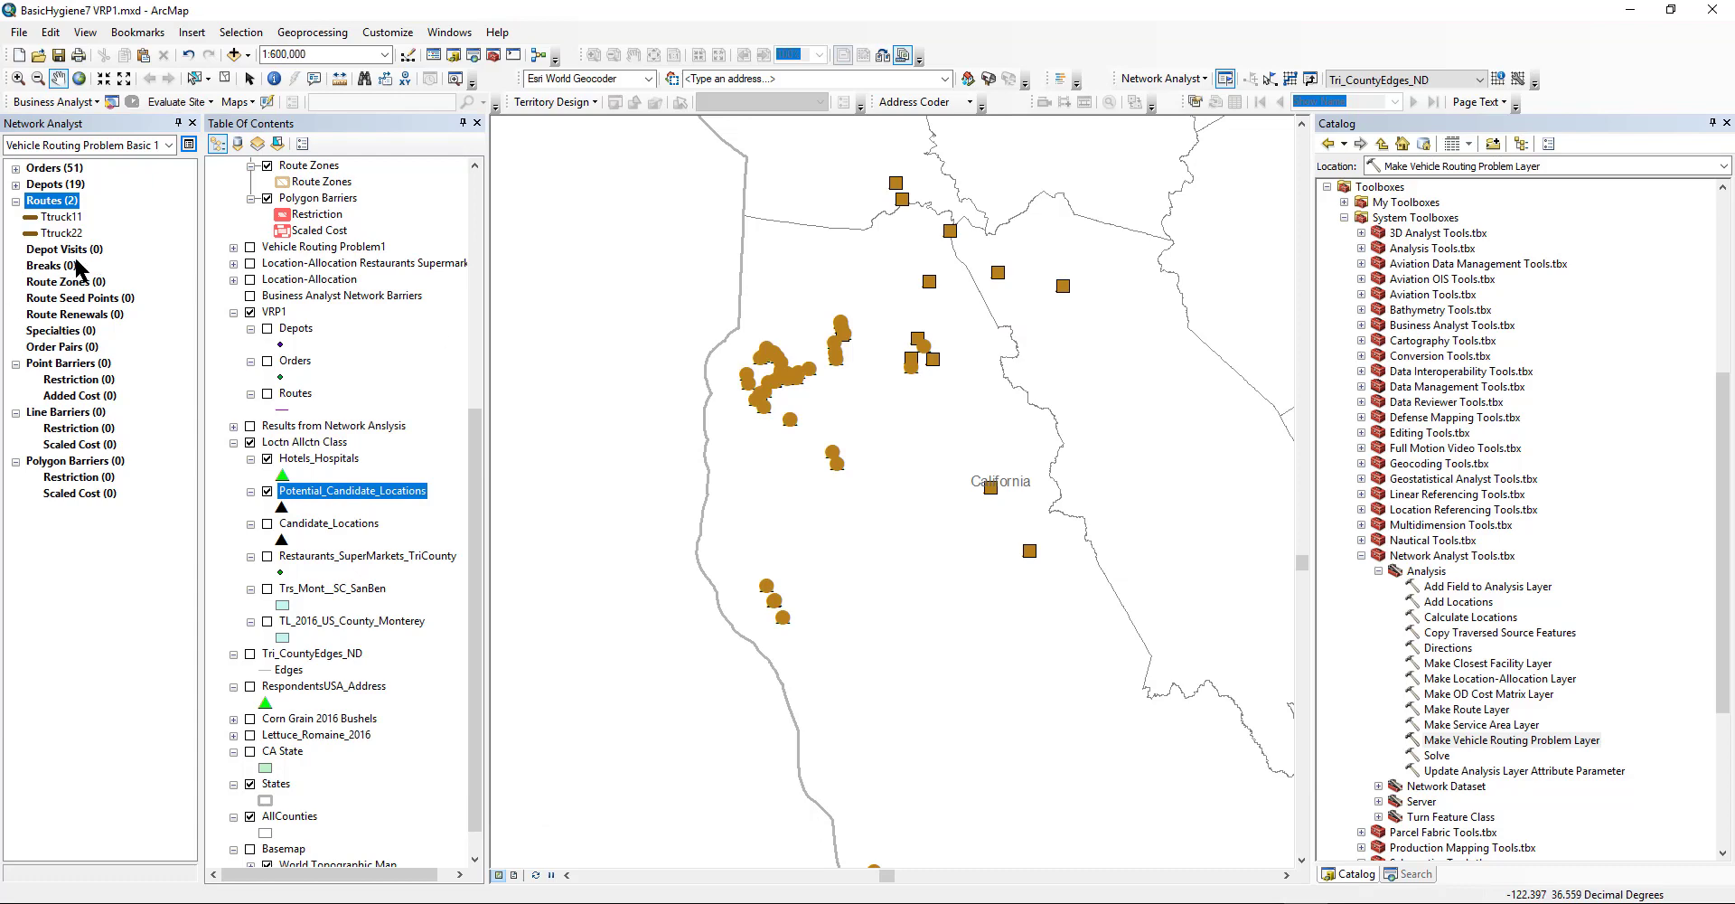
Replace the description of route Ttruck11 with a person's name and accept the change.
left_click(67, 218)
right_click(67, 218)
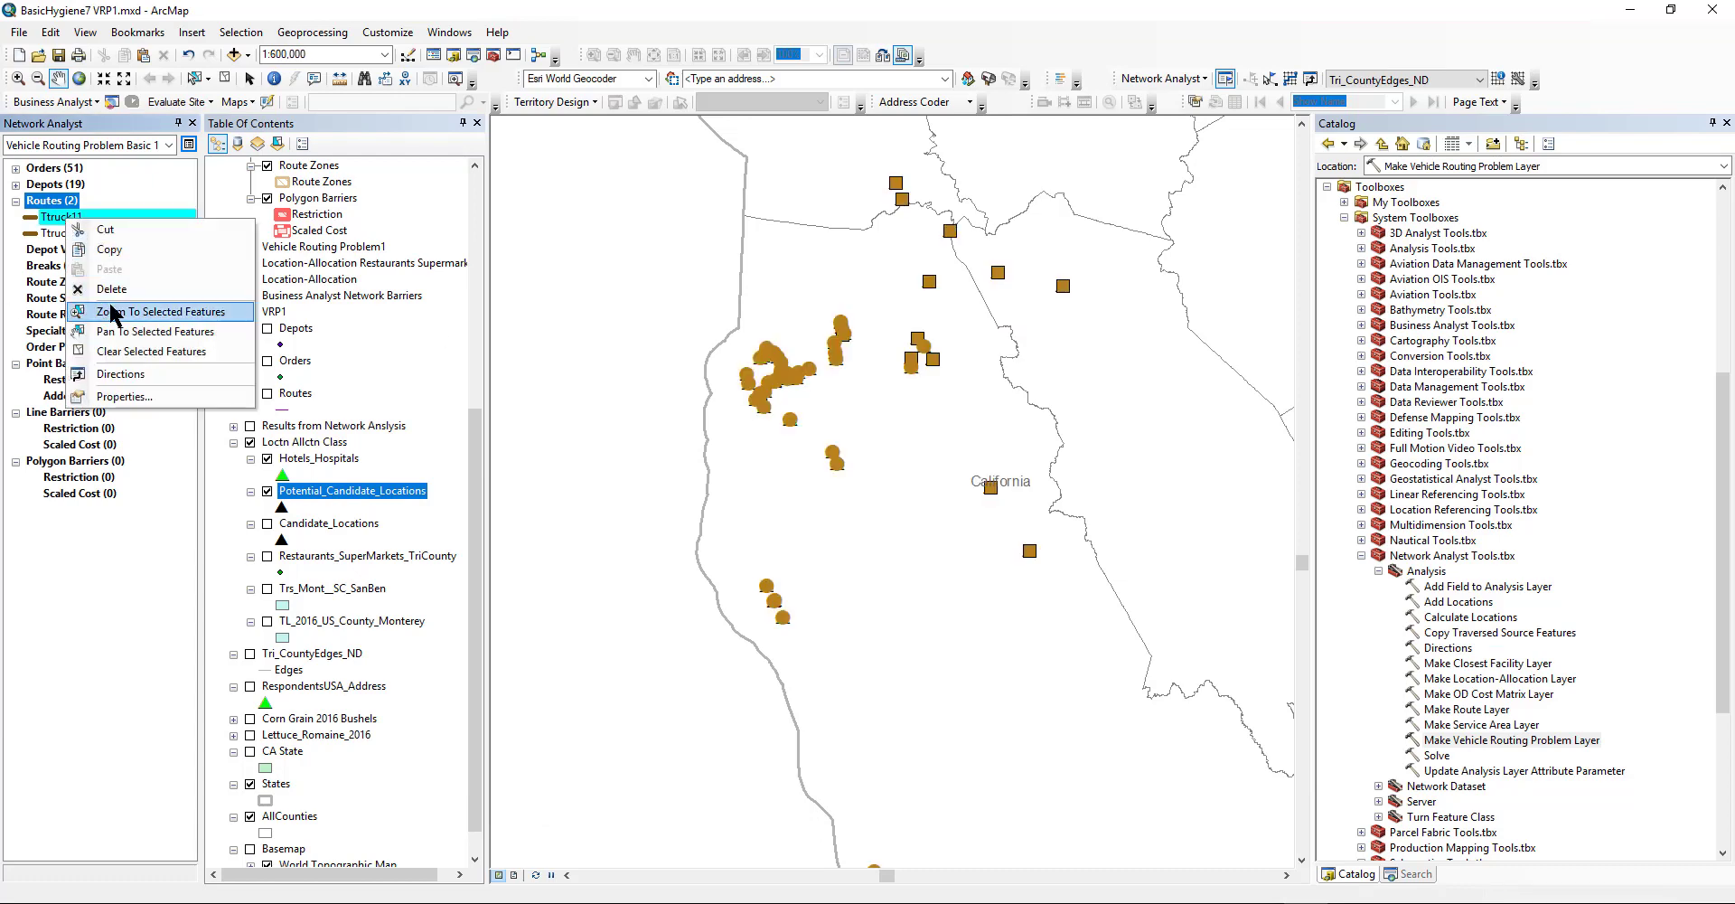
left_click(47, 204)
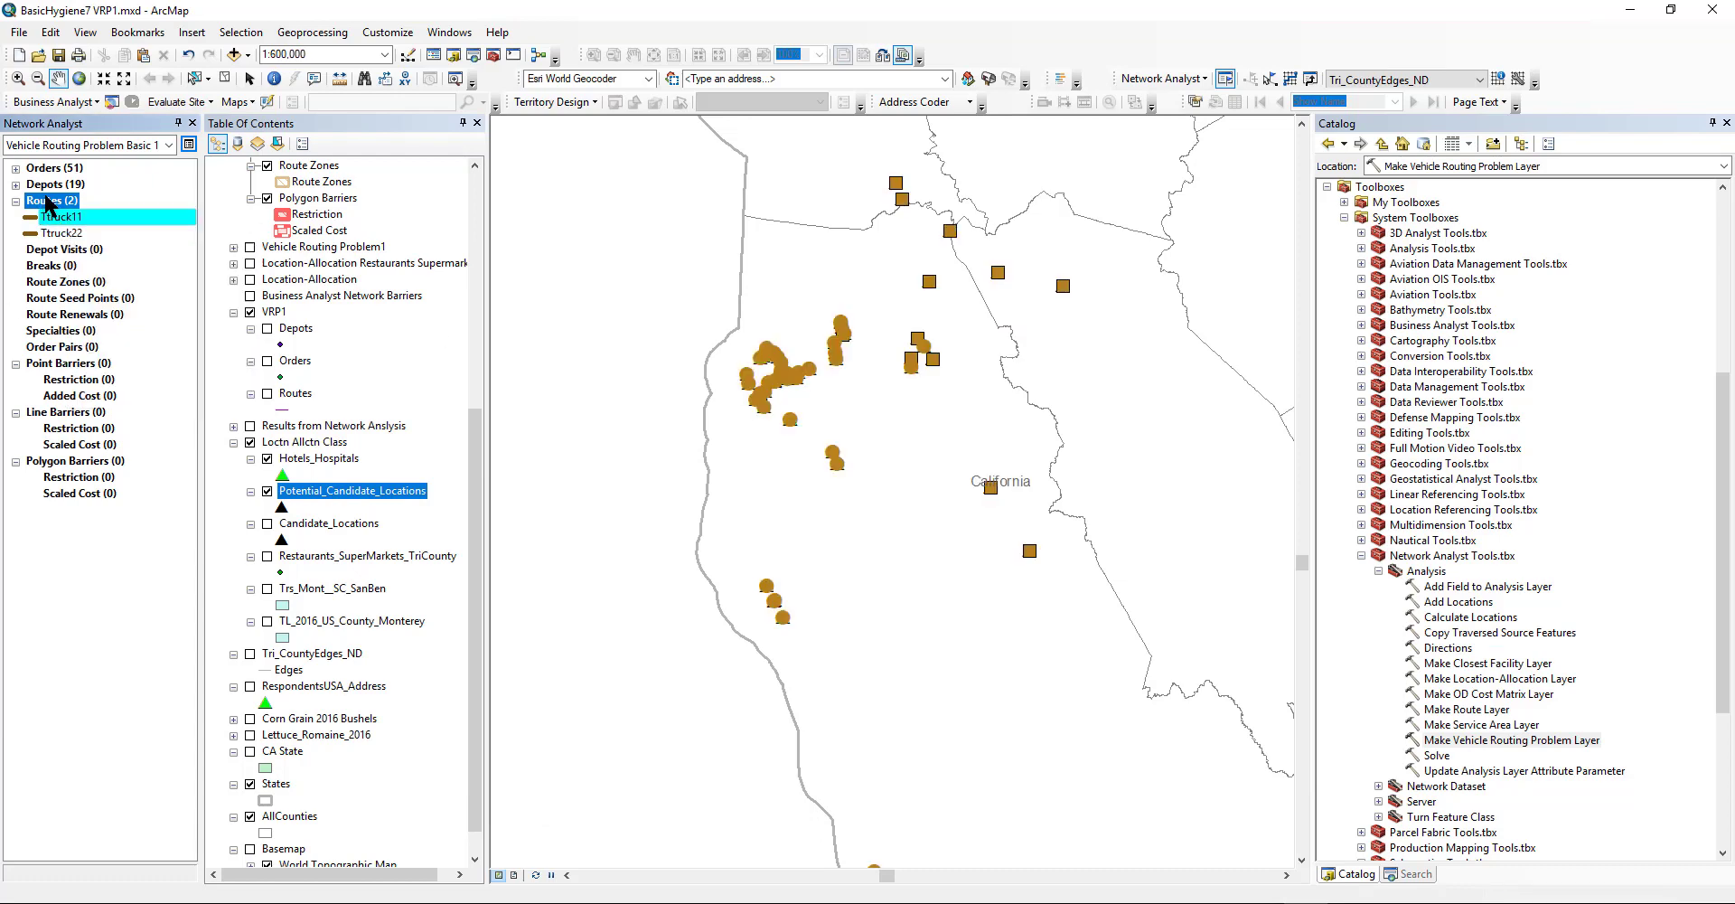
right_click(56, 221)
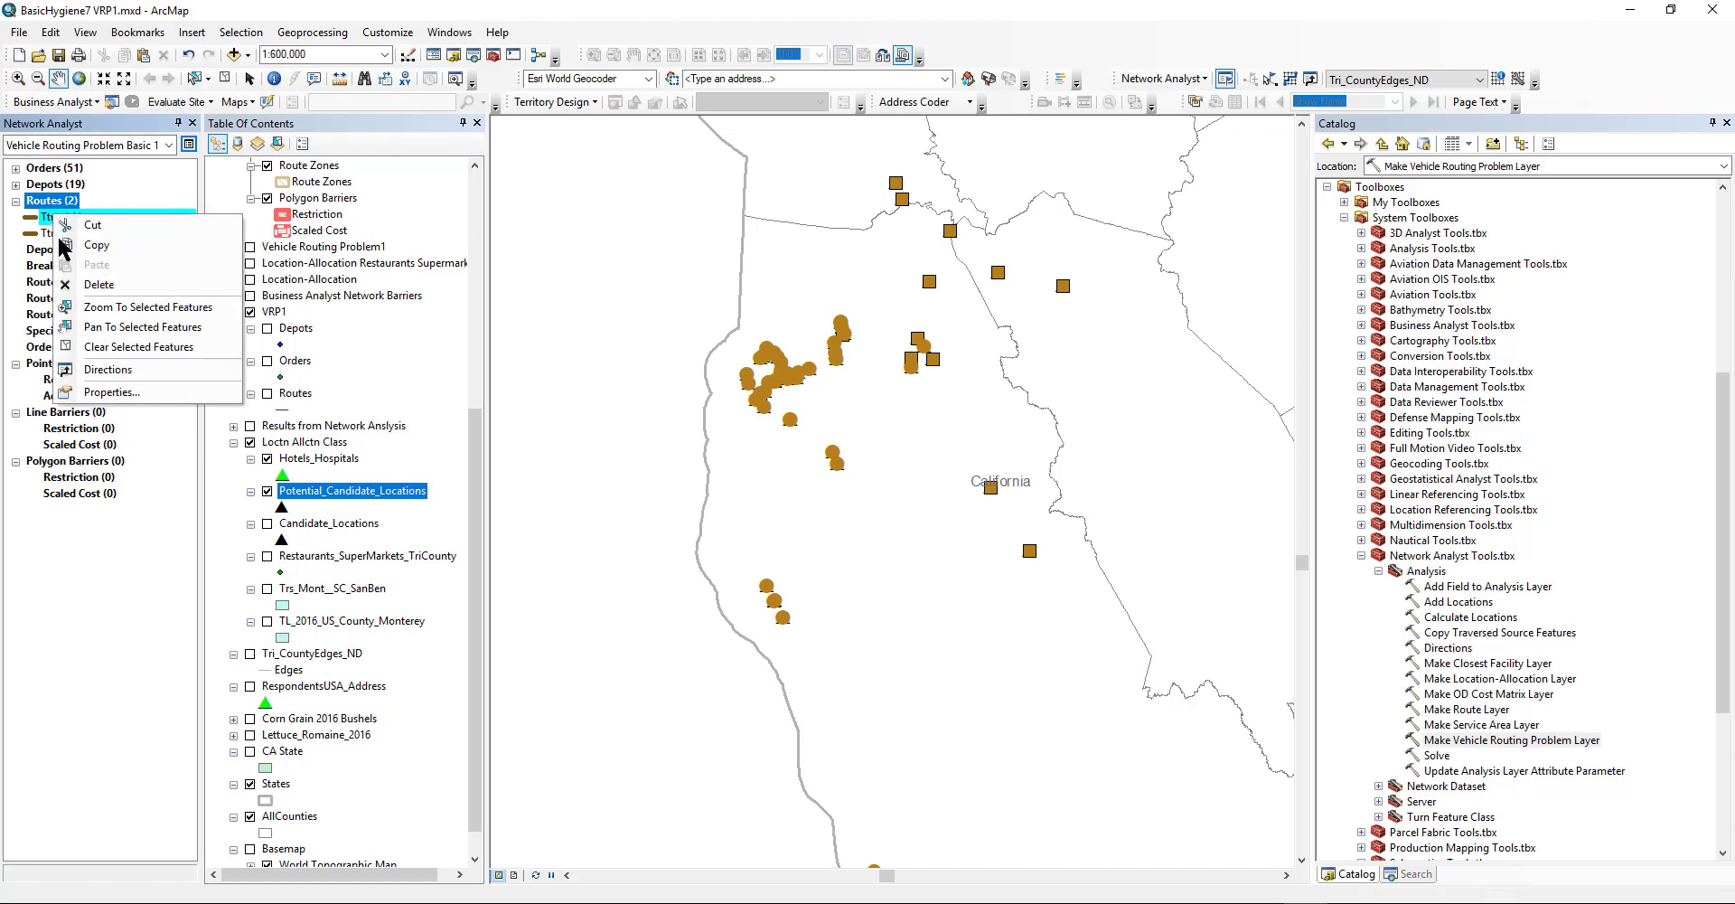
left_click(117, 383)
left_click_drag(165, 137, 355, 307)
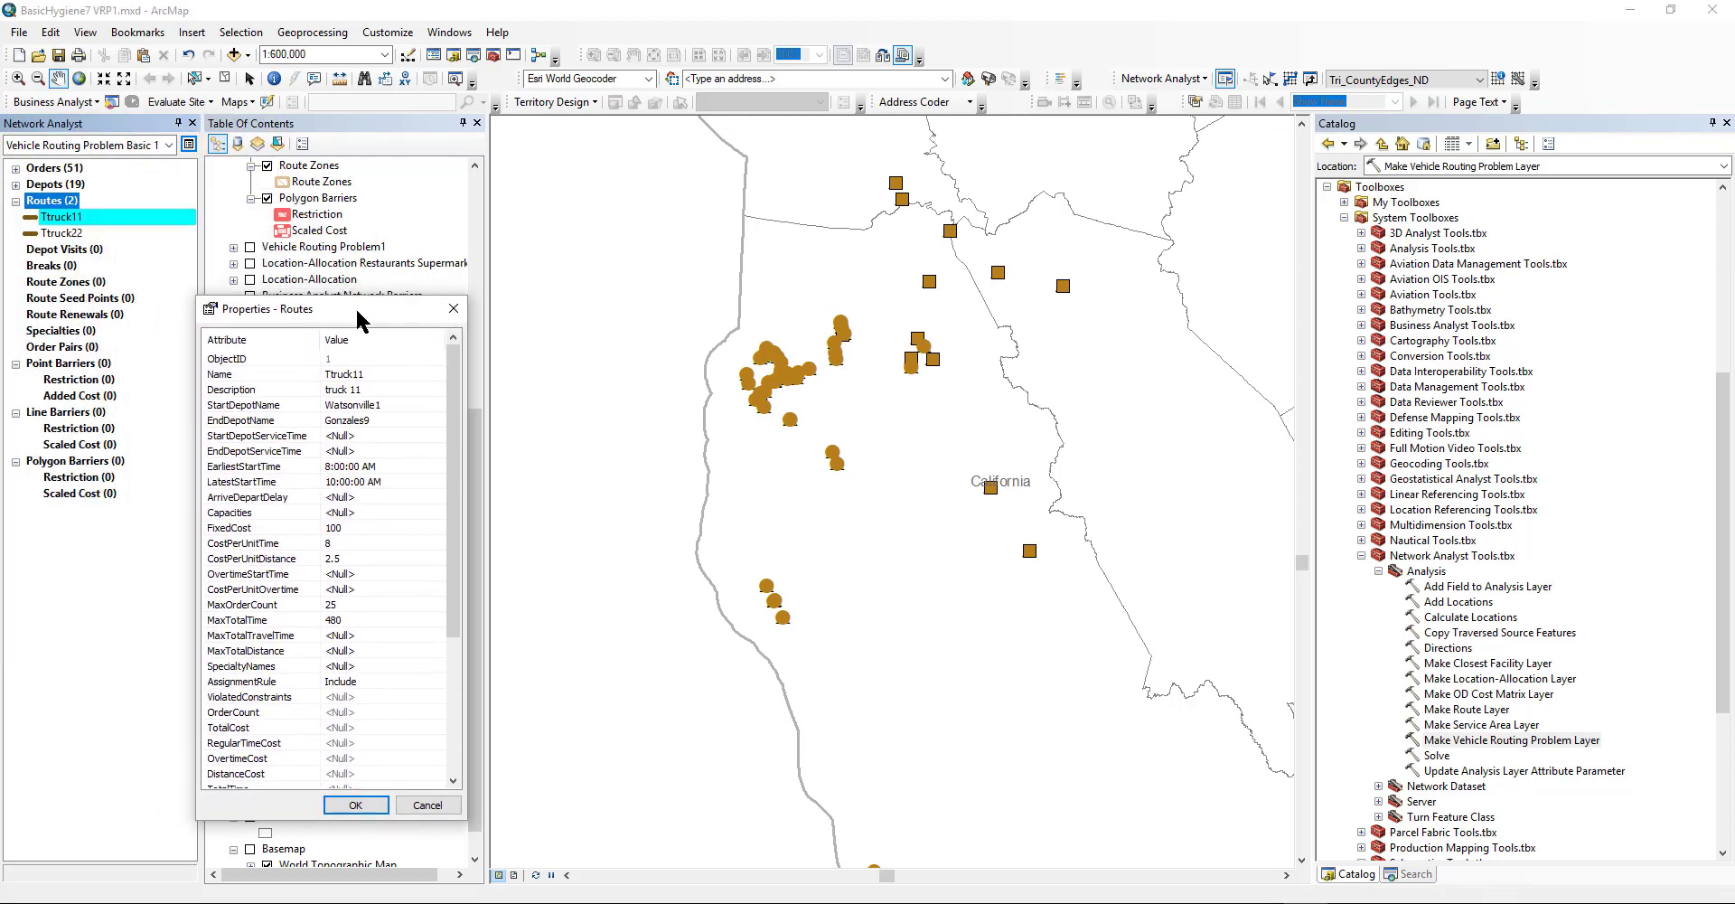
left_click(371, 394)
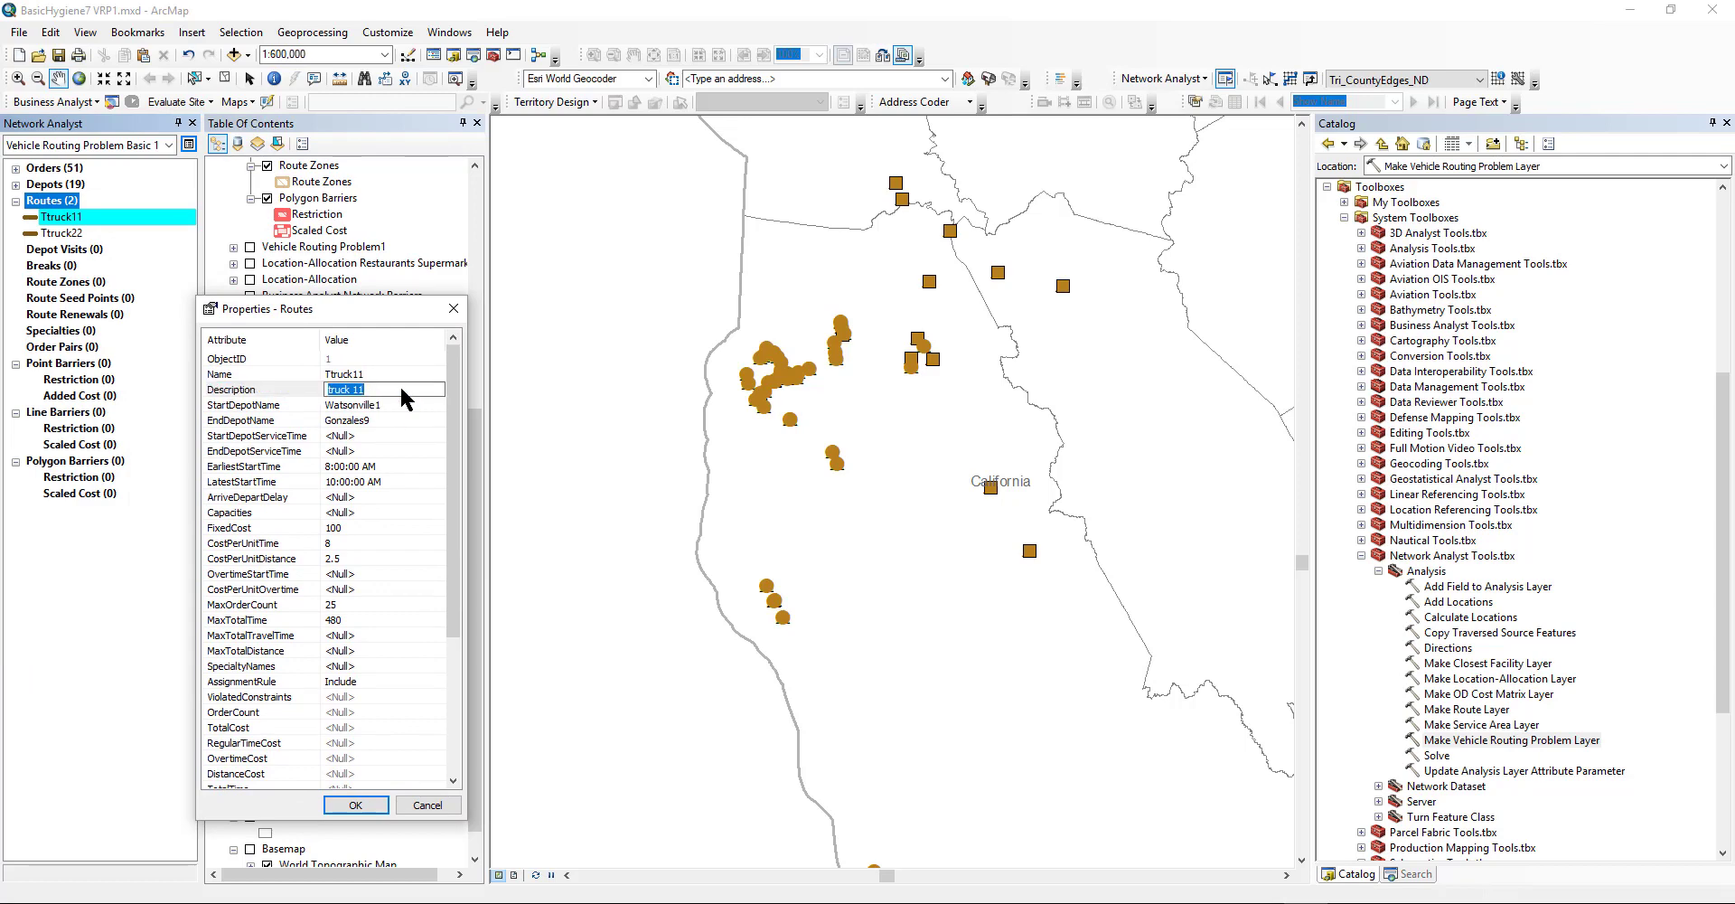
type("TonyTony")
left_click(370, 812)
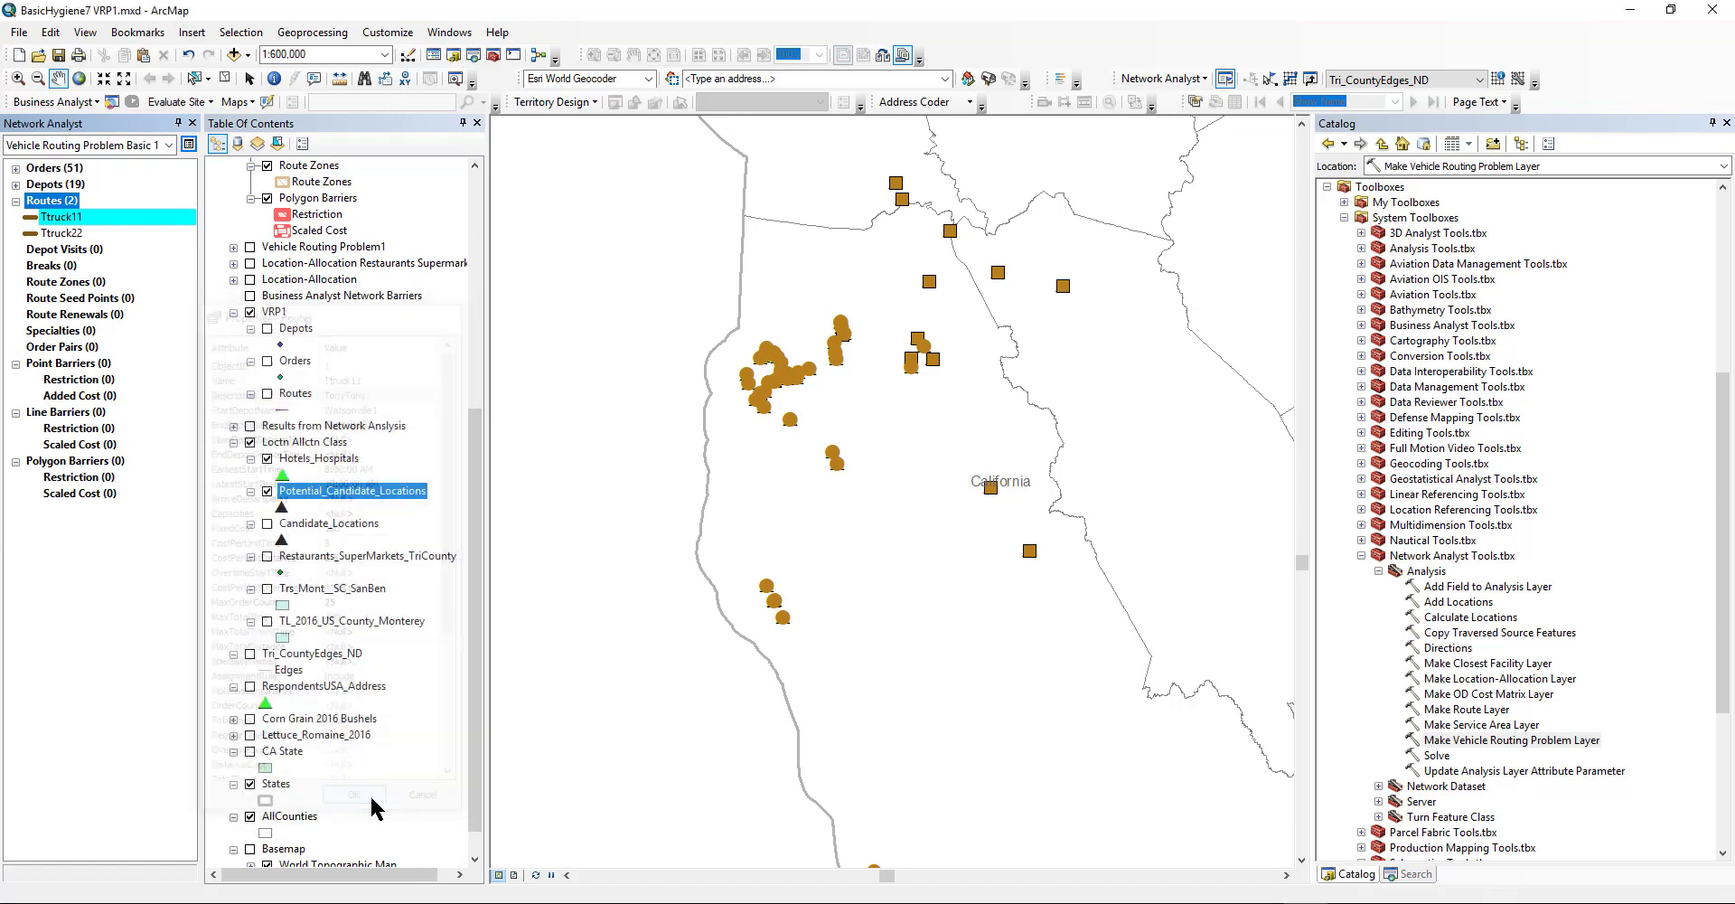
Select the Ttruck22 route and clear all selected features.
left_click(63, 233)
left_click(227, 35)
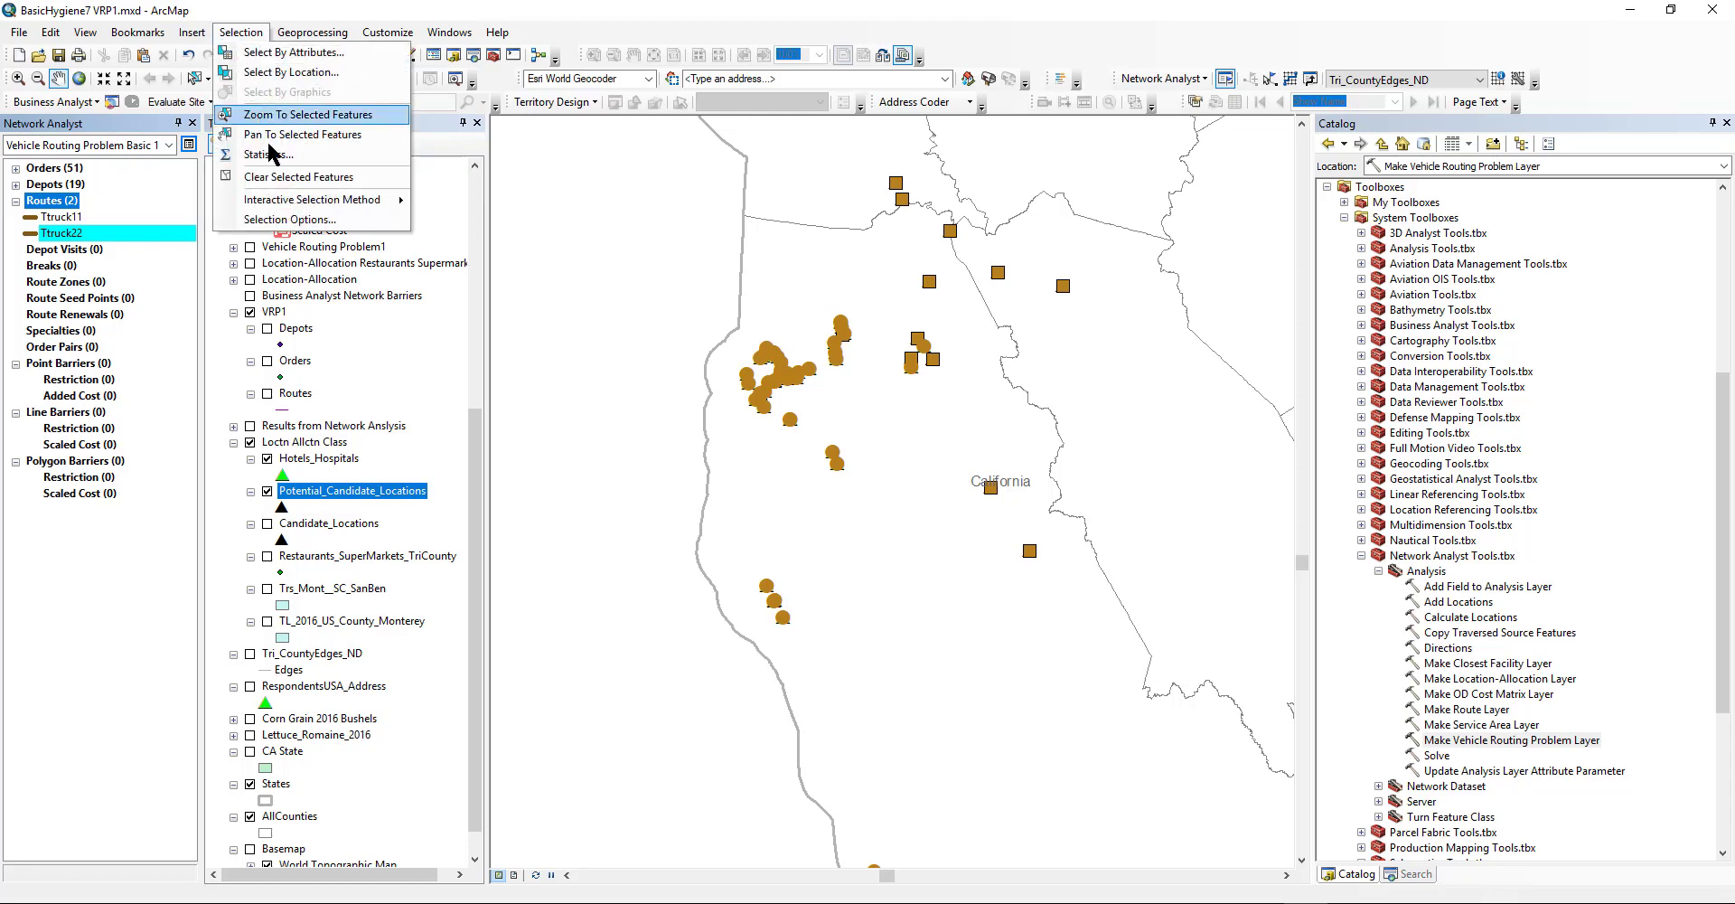
left_click(280, 176)
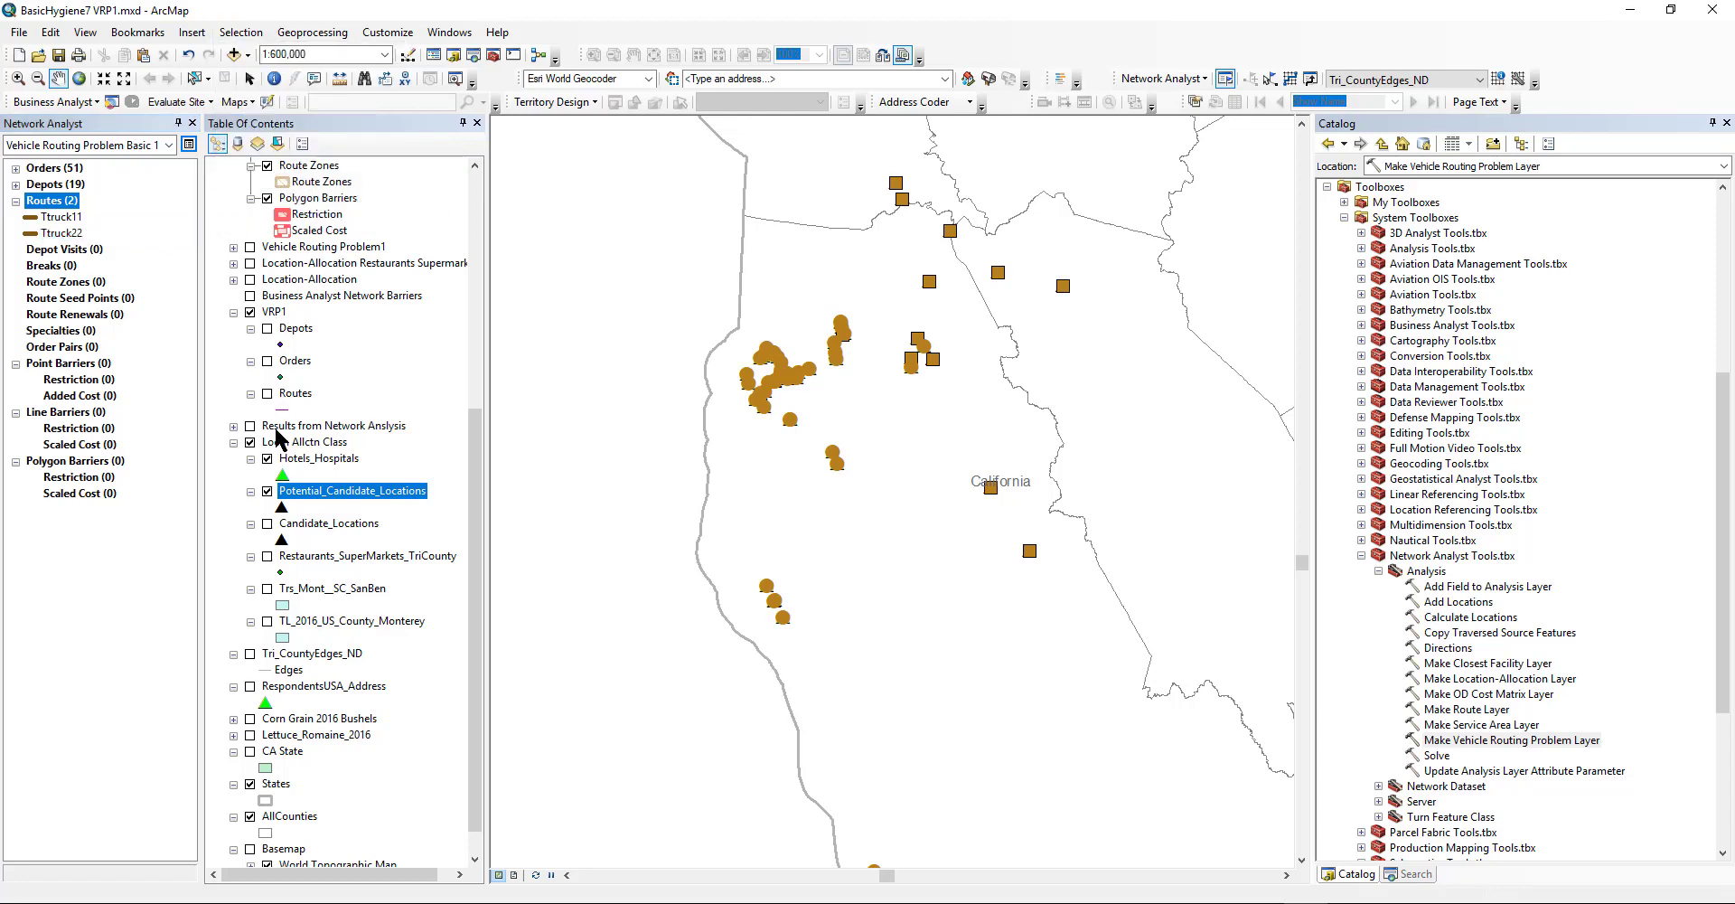
Turn off the display of the Potential_Candidate_Locations and Hotels_Hospitals layers.
scroll(279, 438, "up", 8)
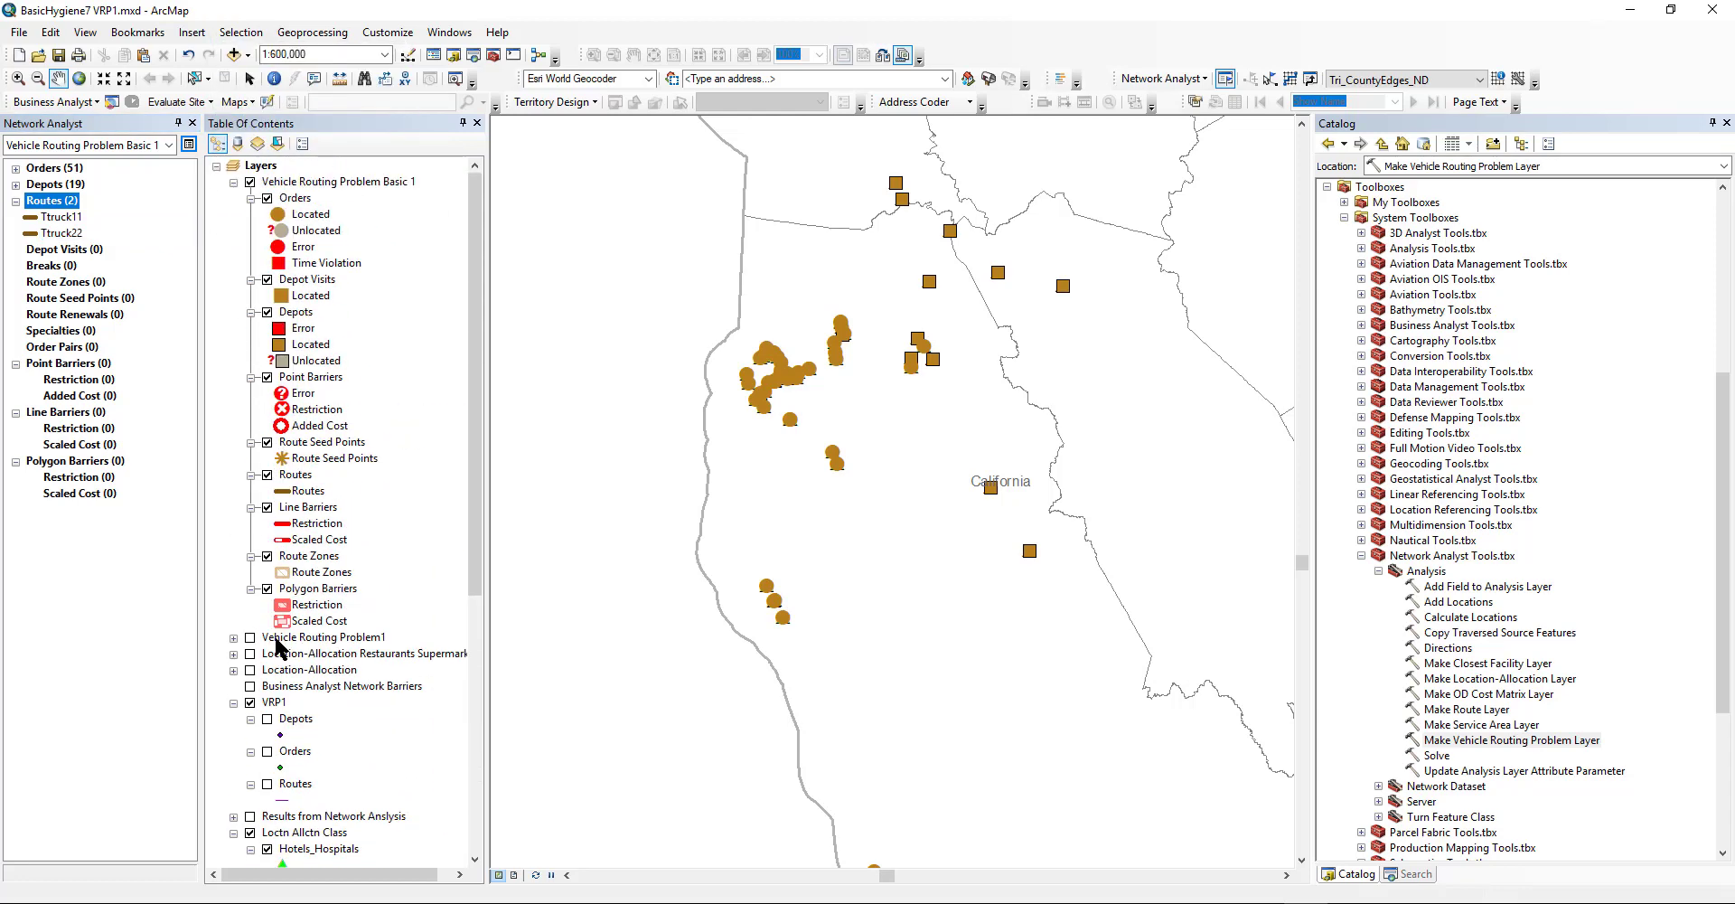
scroll(276, 640, "down", 4)
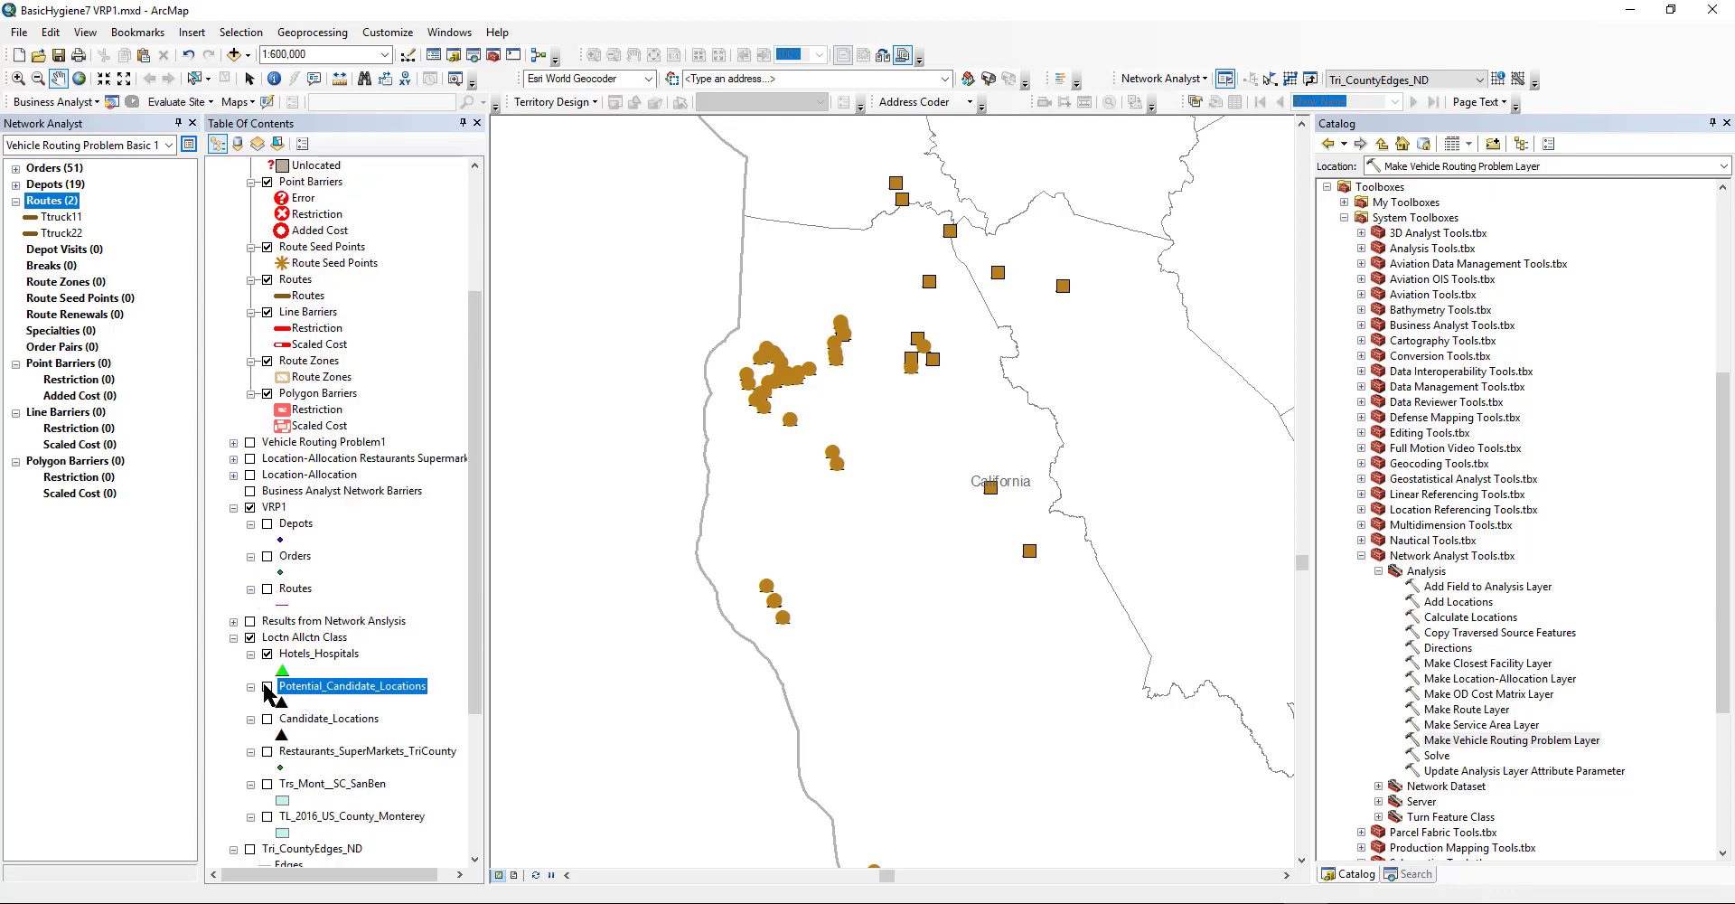
left_click(267, 654)
scroll(316, 226, "up", 4)
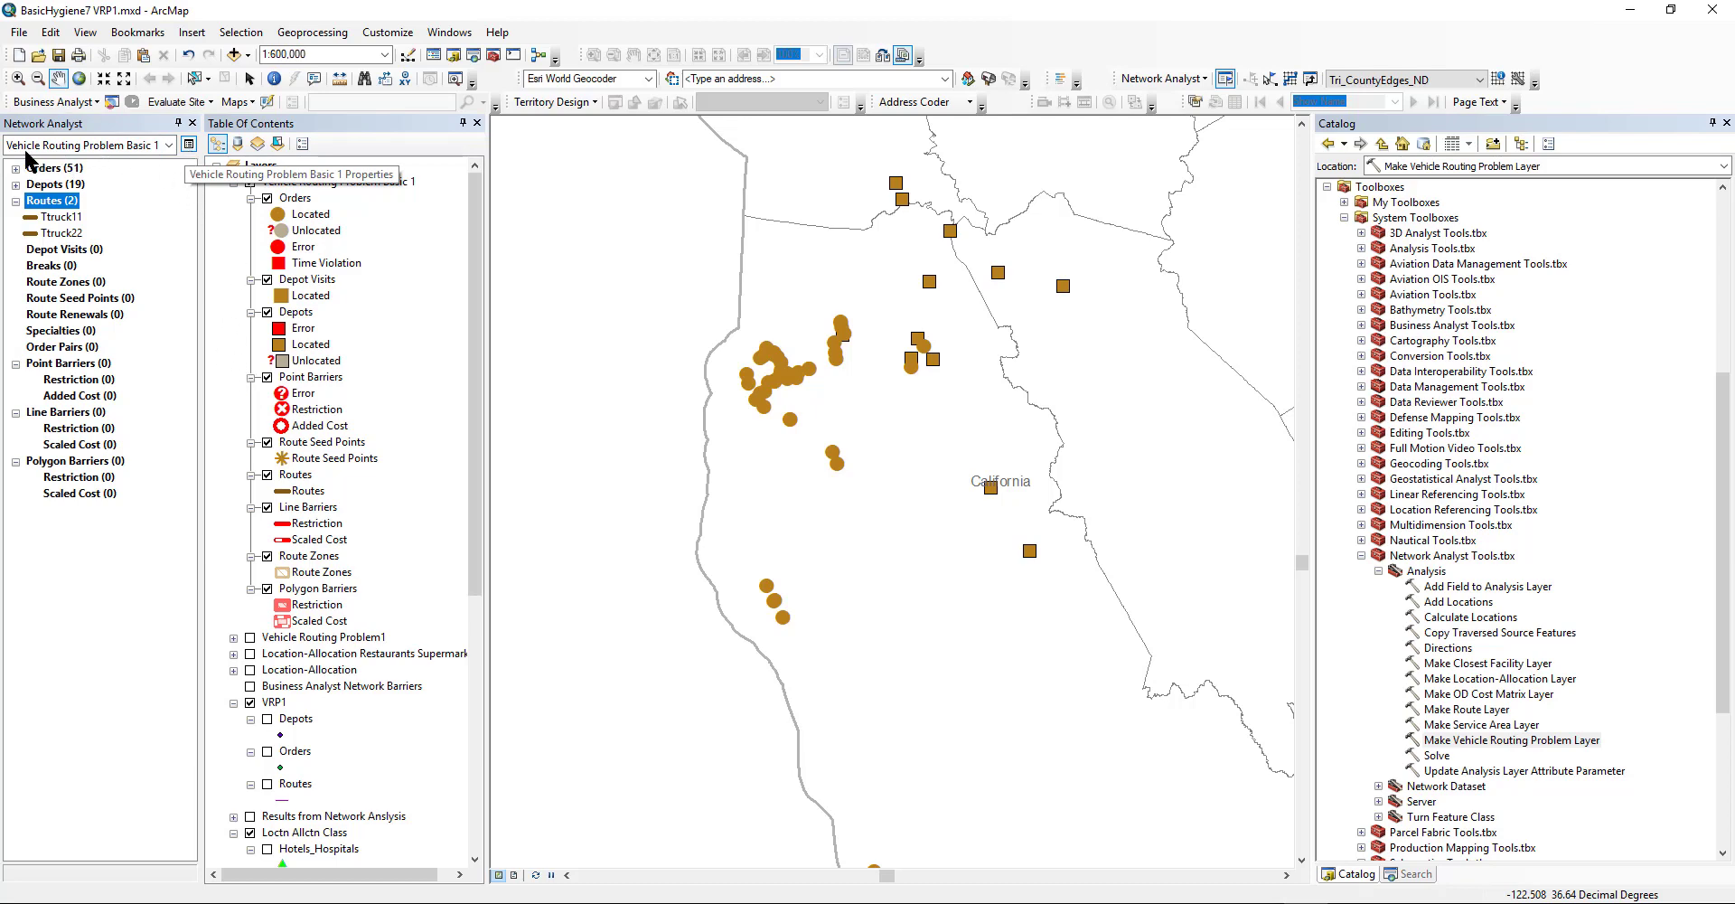
left_click_drag(51, 150, 151, 152)
key("Escape")
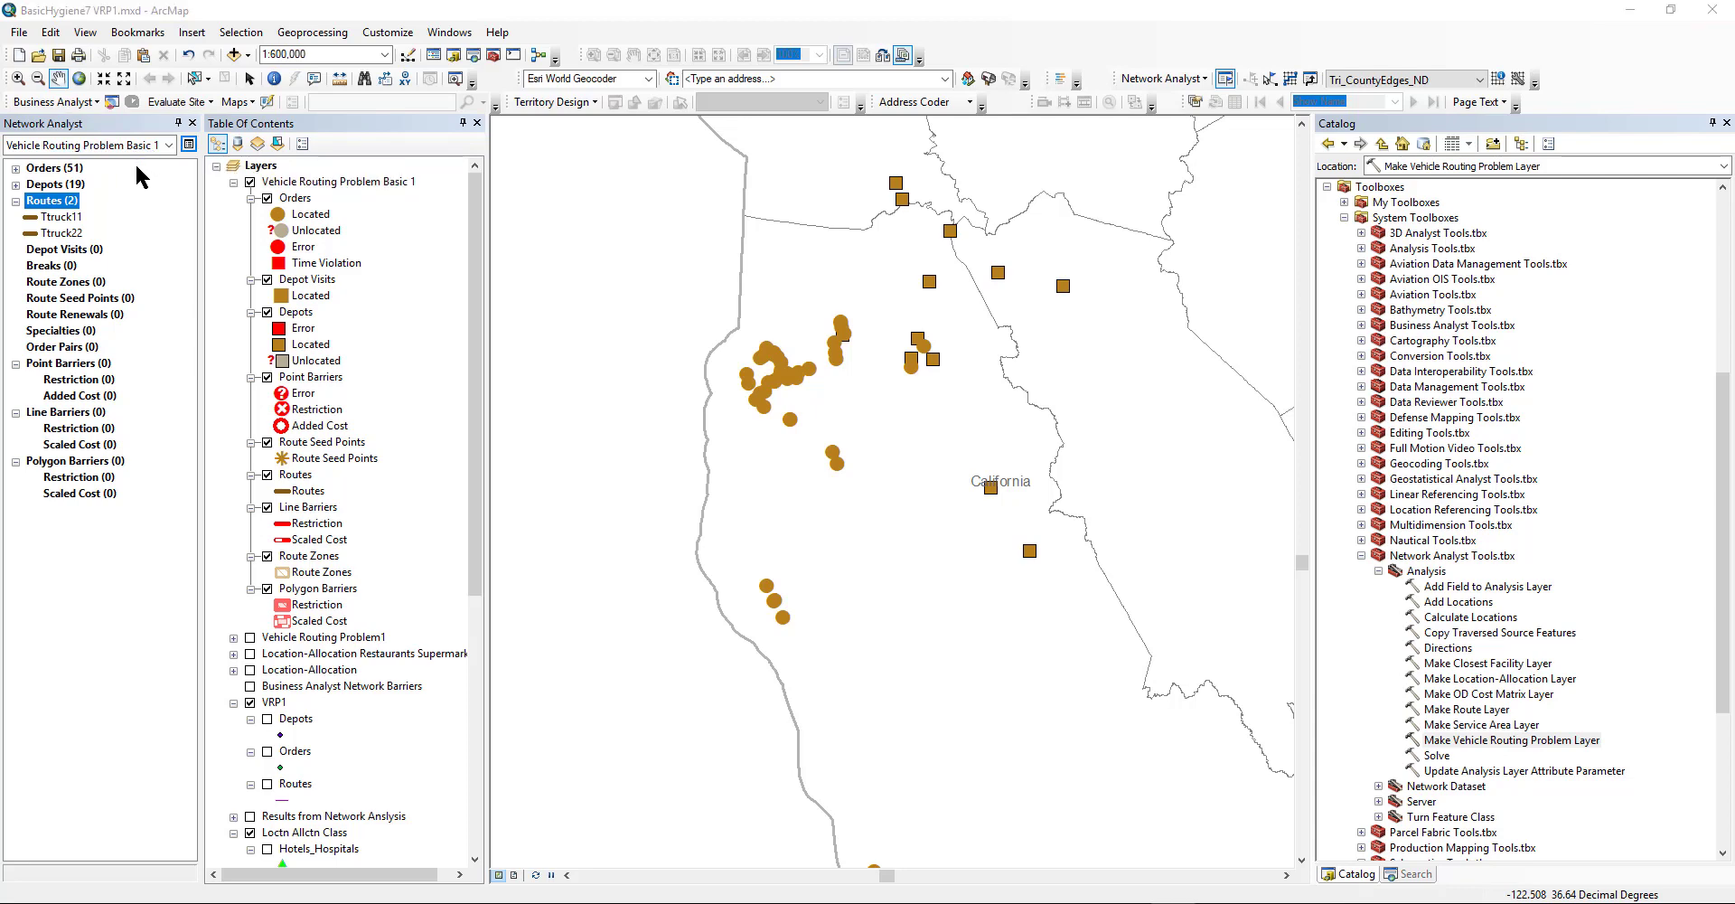
left_click(186, 145)
mouse_move(186, 129)
left_mouse_down()
mouse_move(171, 154)
mouse_move(208, 150)
mouse_move(184, 134)
left_mouse_up()
In the Vehicle Routing Problem Basic 1 layer's properties, enable Middle and End snapping for the Tri_CountyEdges network locations.
left_click(189, 146)
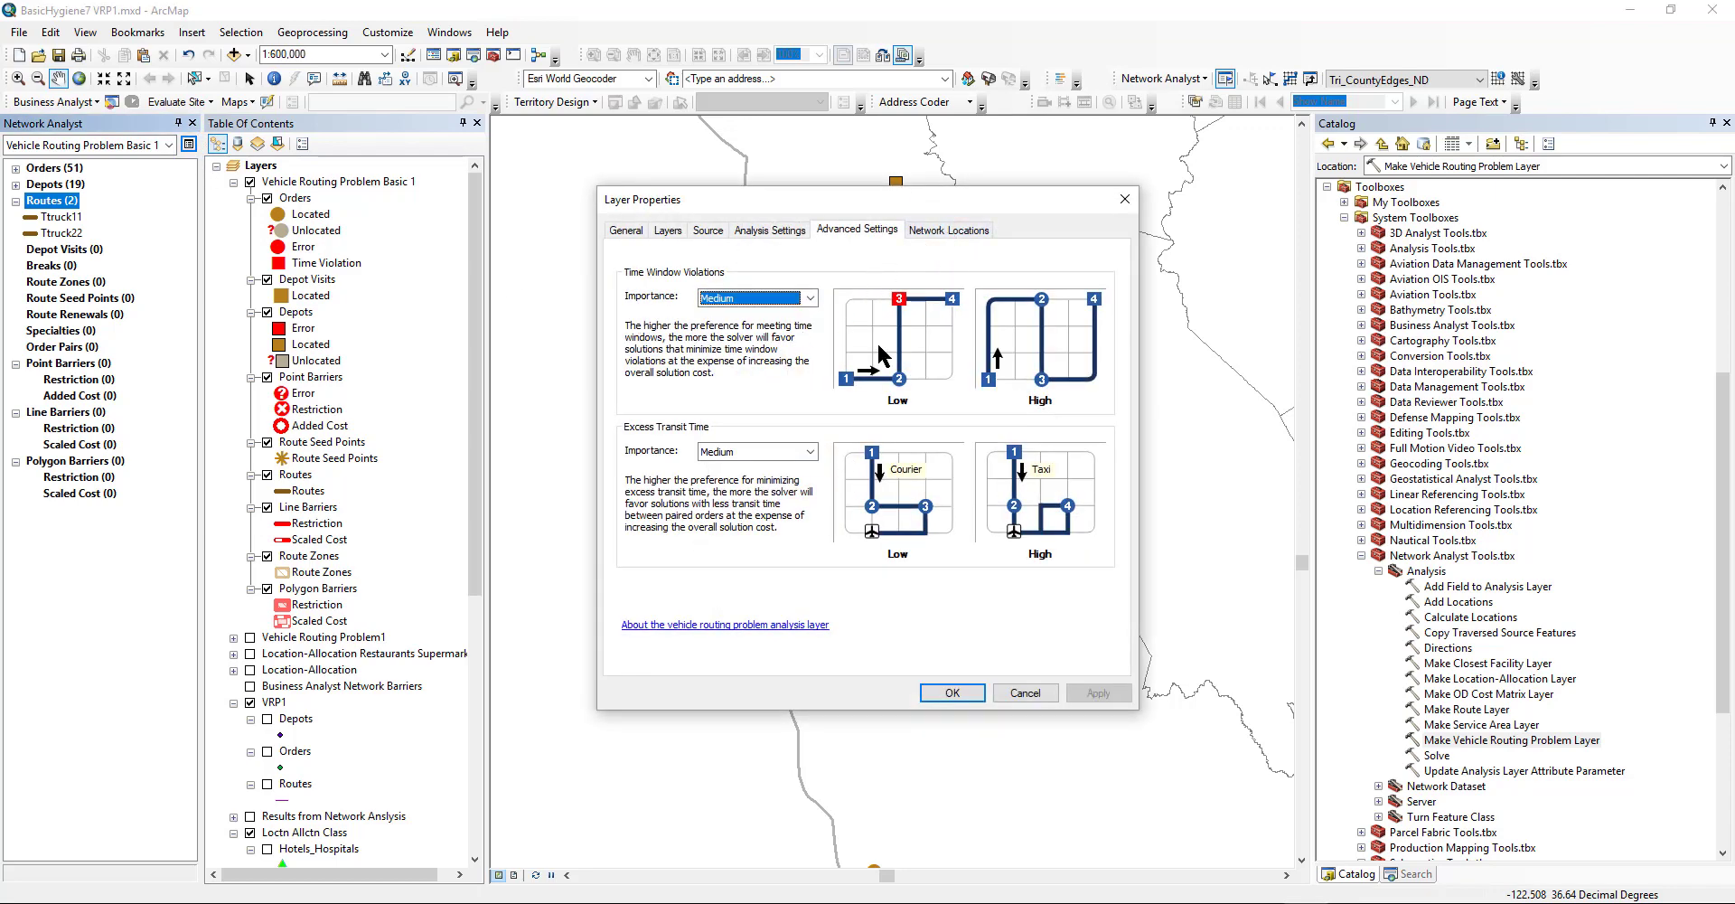
left_click(948, 236)
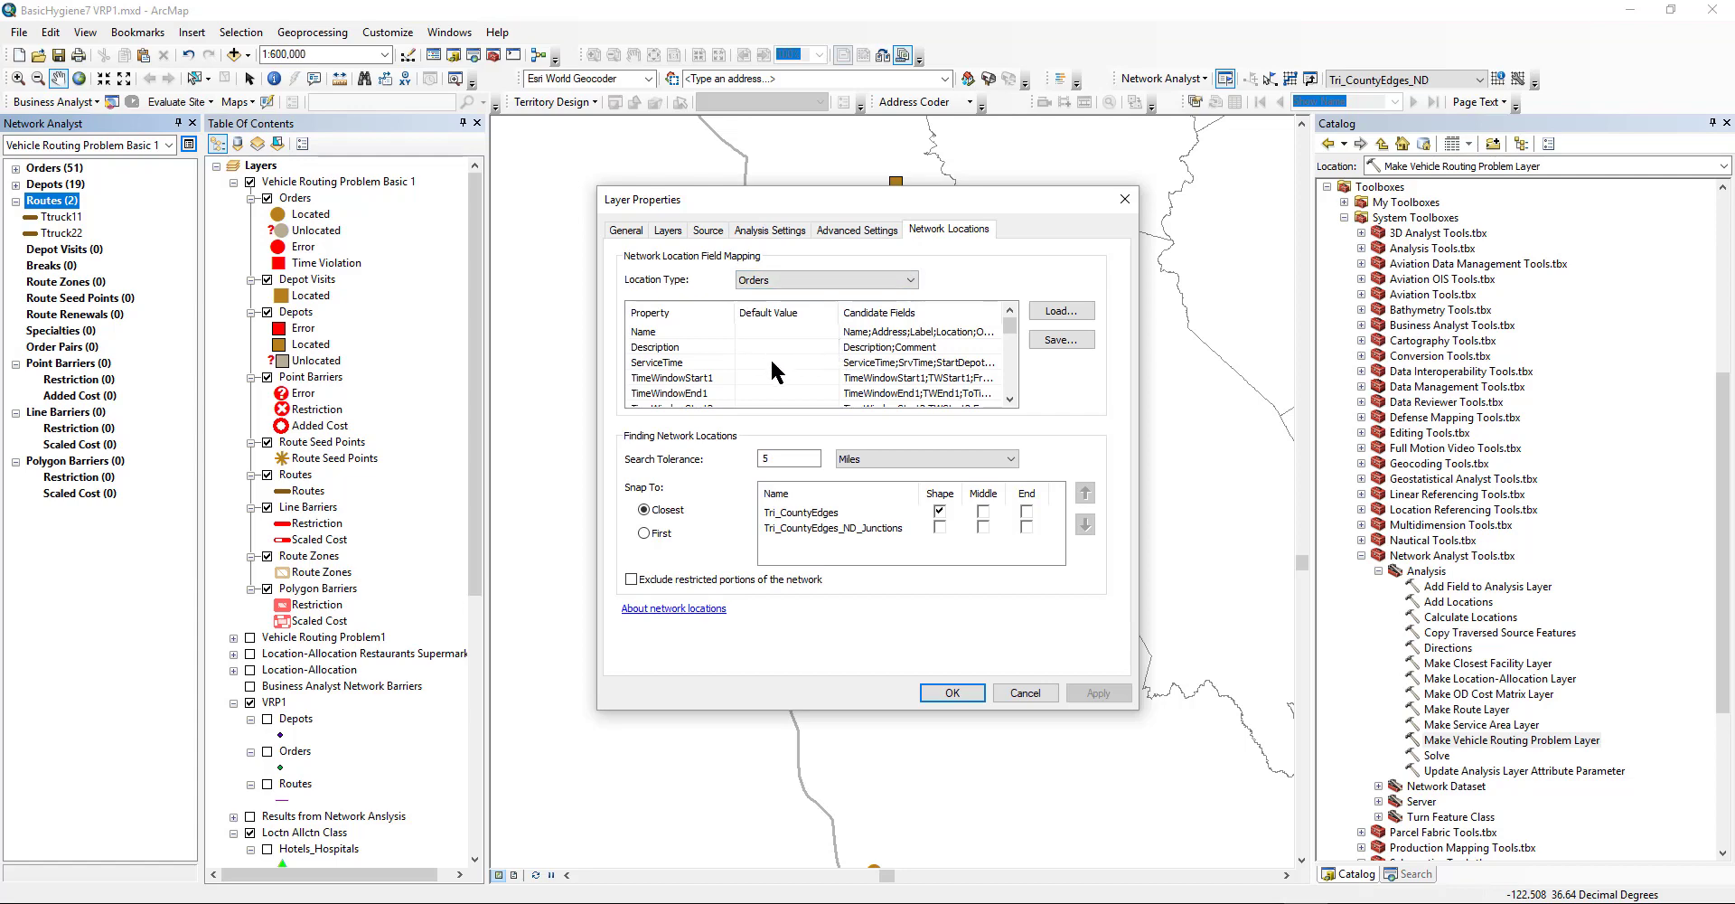
left_click(979, 503)
left_click(982, 511)
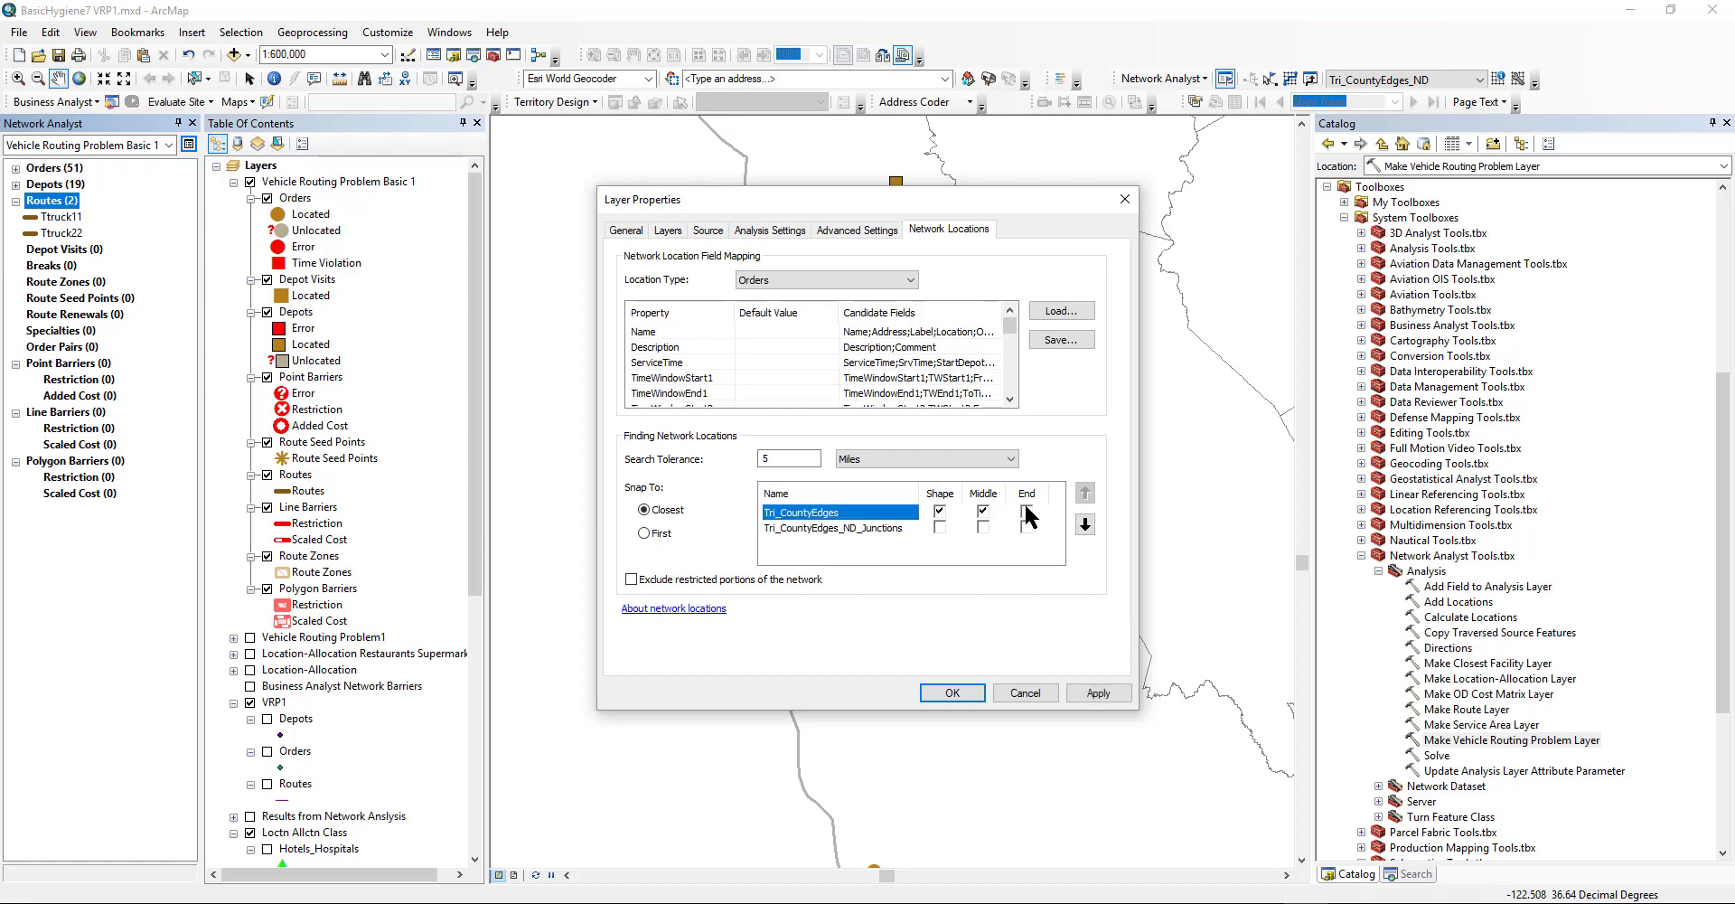
left_click(1027, 512)
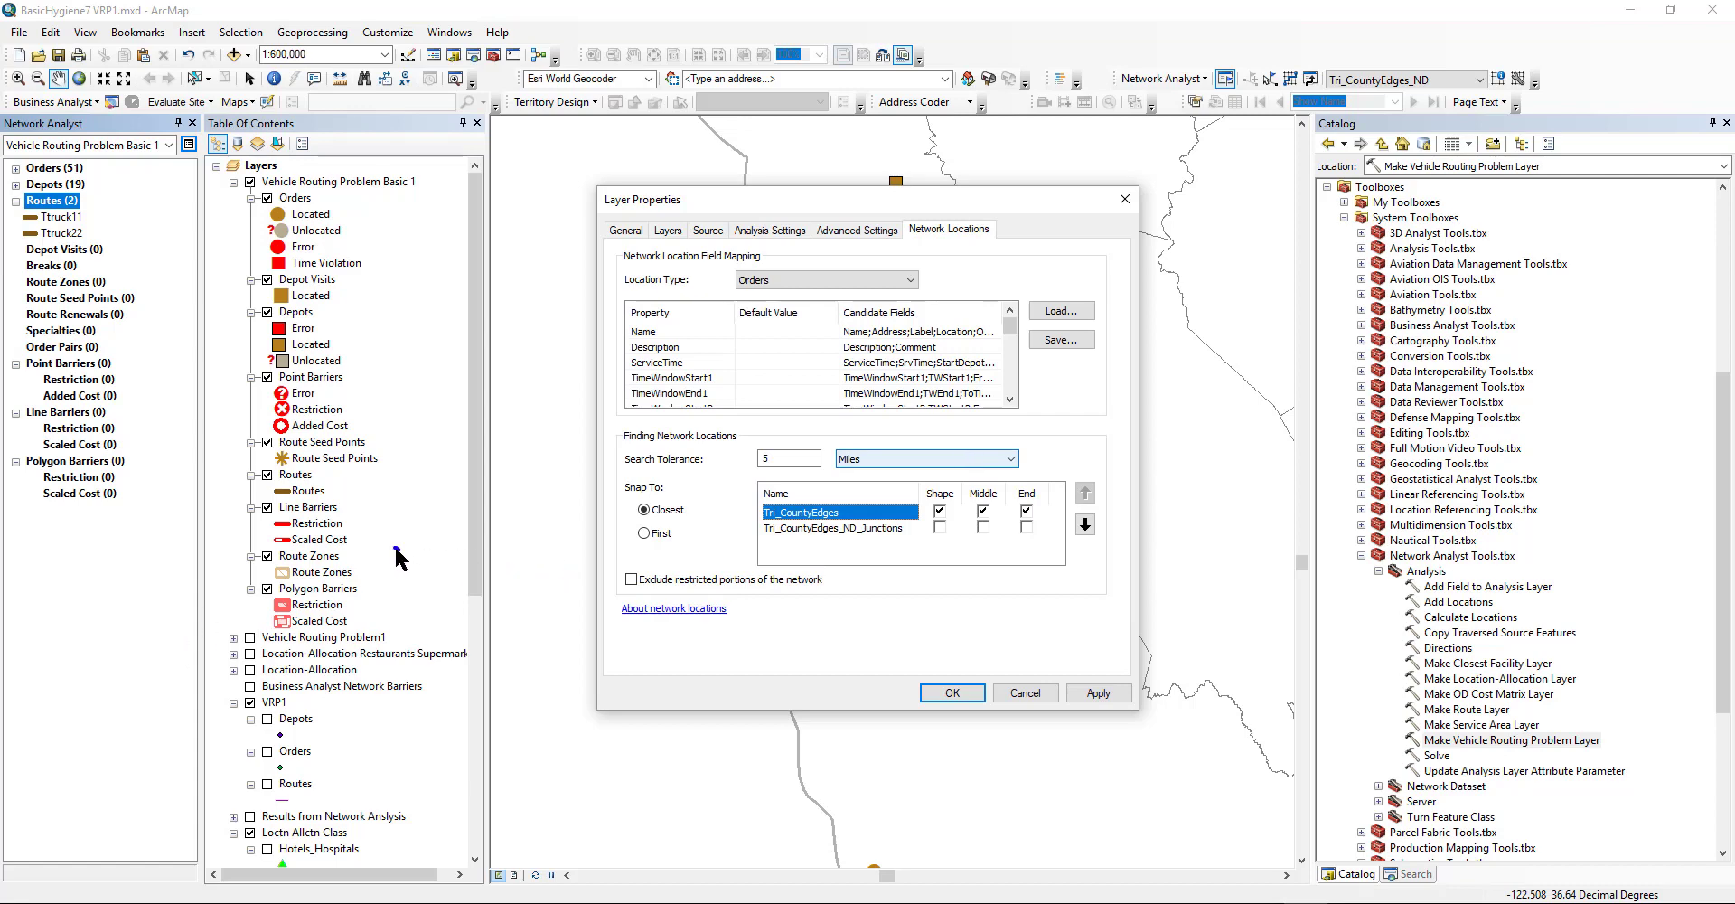
left_click_drag(394, 548, 1080, 475)
left_click_drag(859, 228, 597, 666)
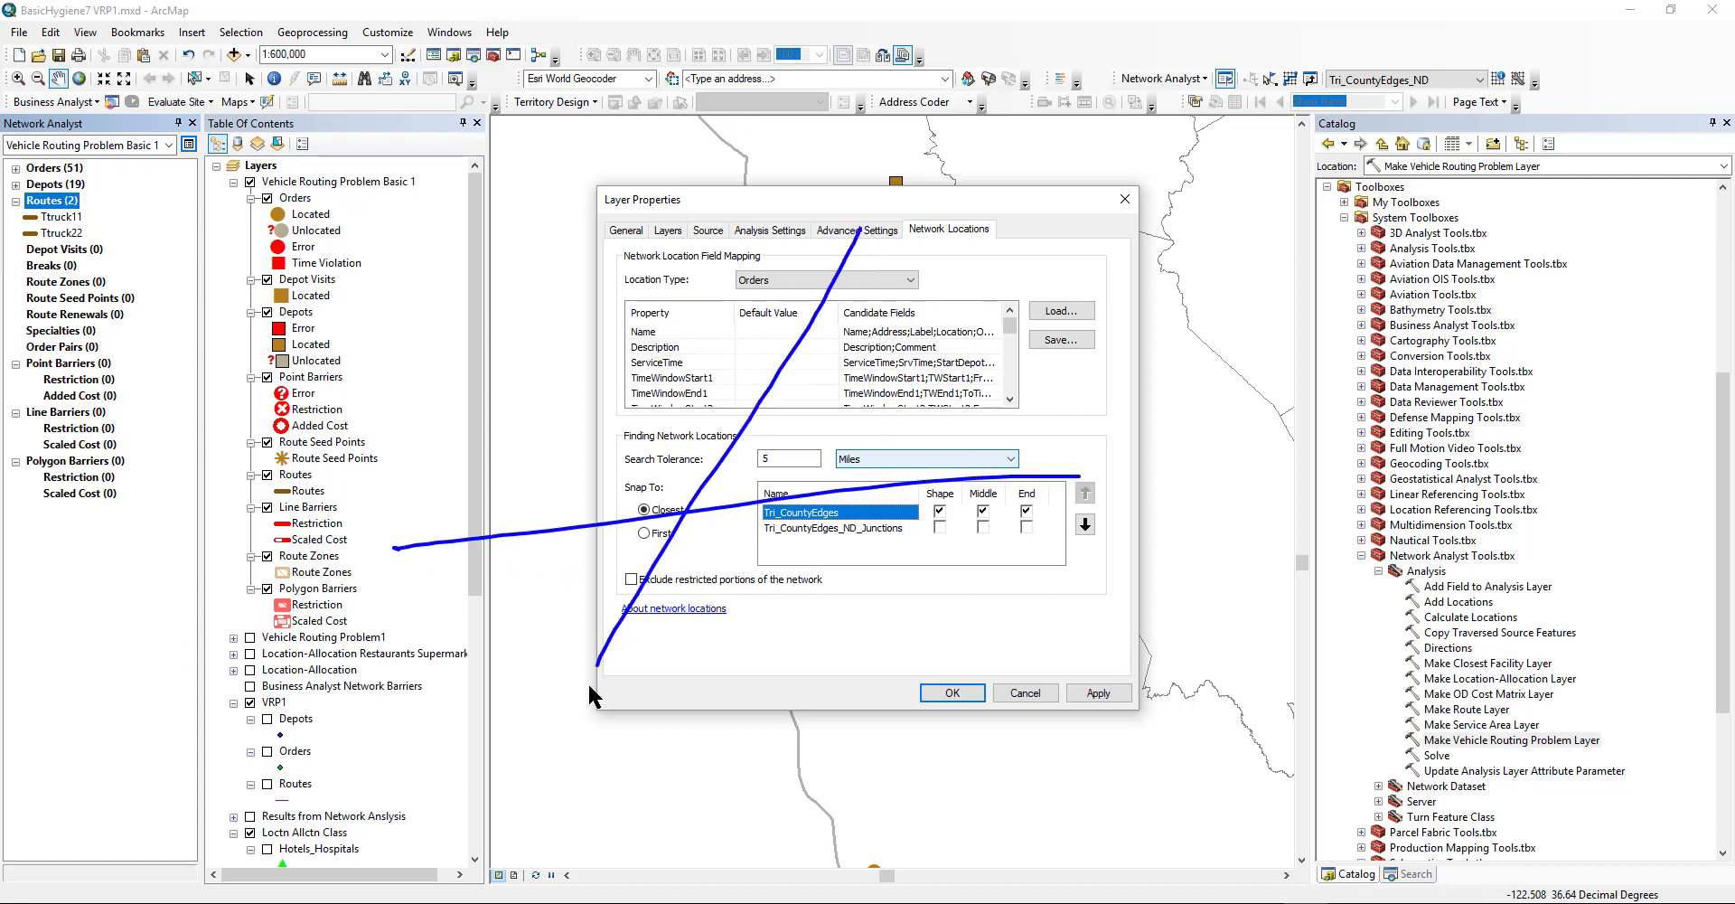
left_click_drag(538, 756, 536, 760)
left_click(783, 358)
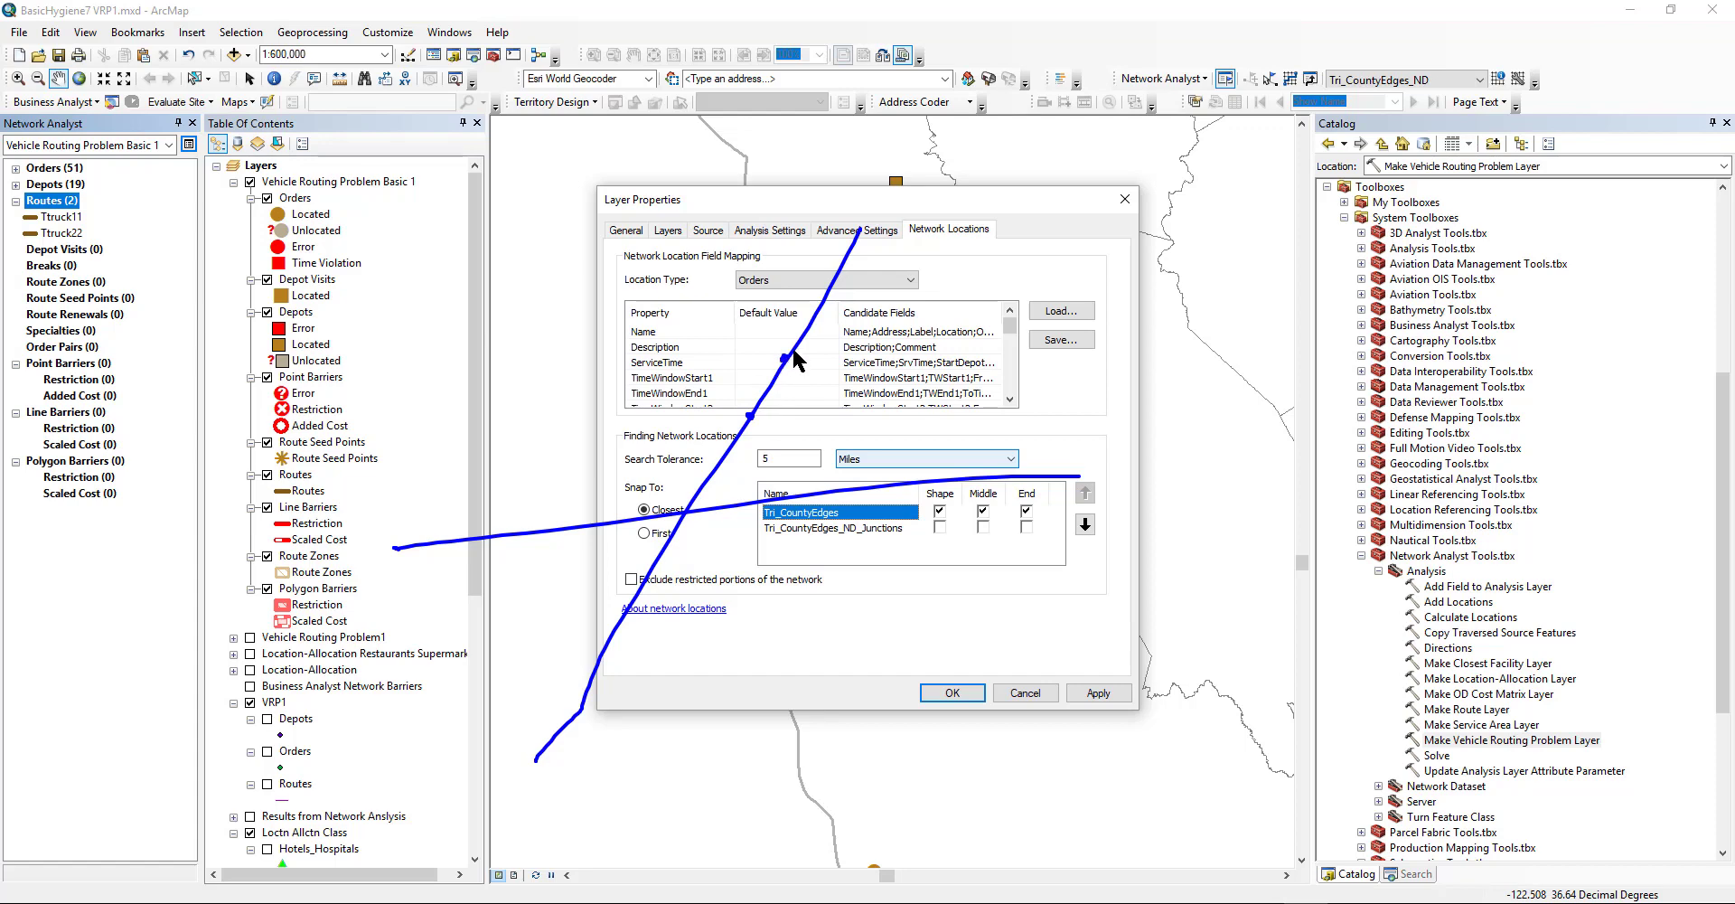
left_click(826, 297)
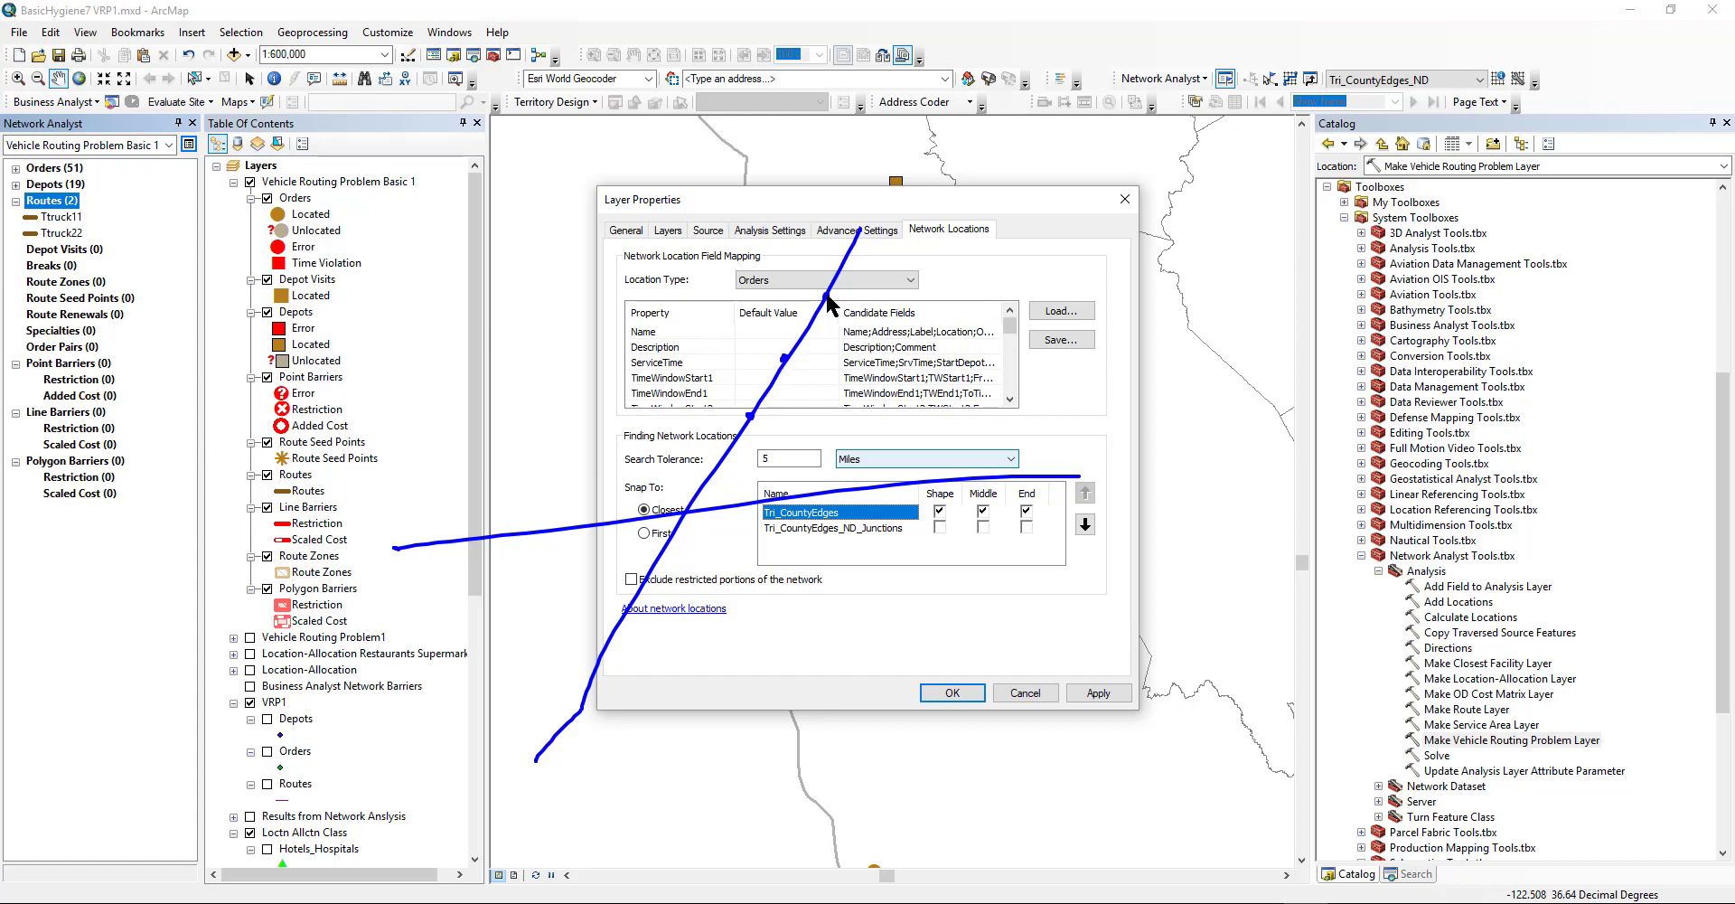
left_click(720, 464)
mouse_move(525, 665)
left_mouse_down()
mouse_move(542, 705)
mouse_move(562, 659)
left_mouse_up()
mouse_move(557, 650)
left_mouse_down()
mouse_move(632, 667)
mouse_move(670, 638)
left_mouse_up()
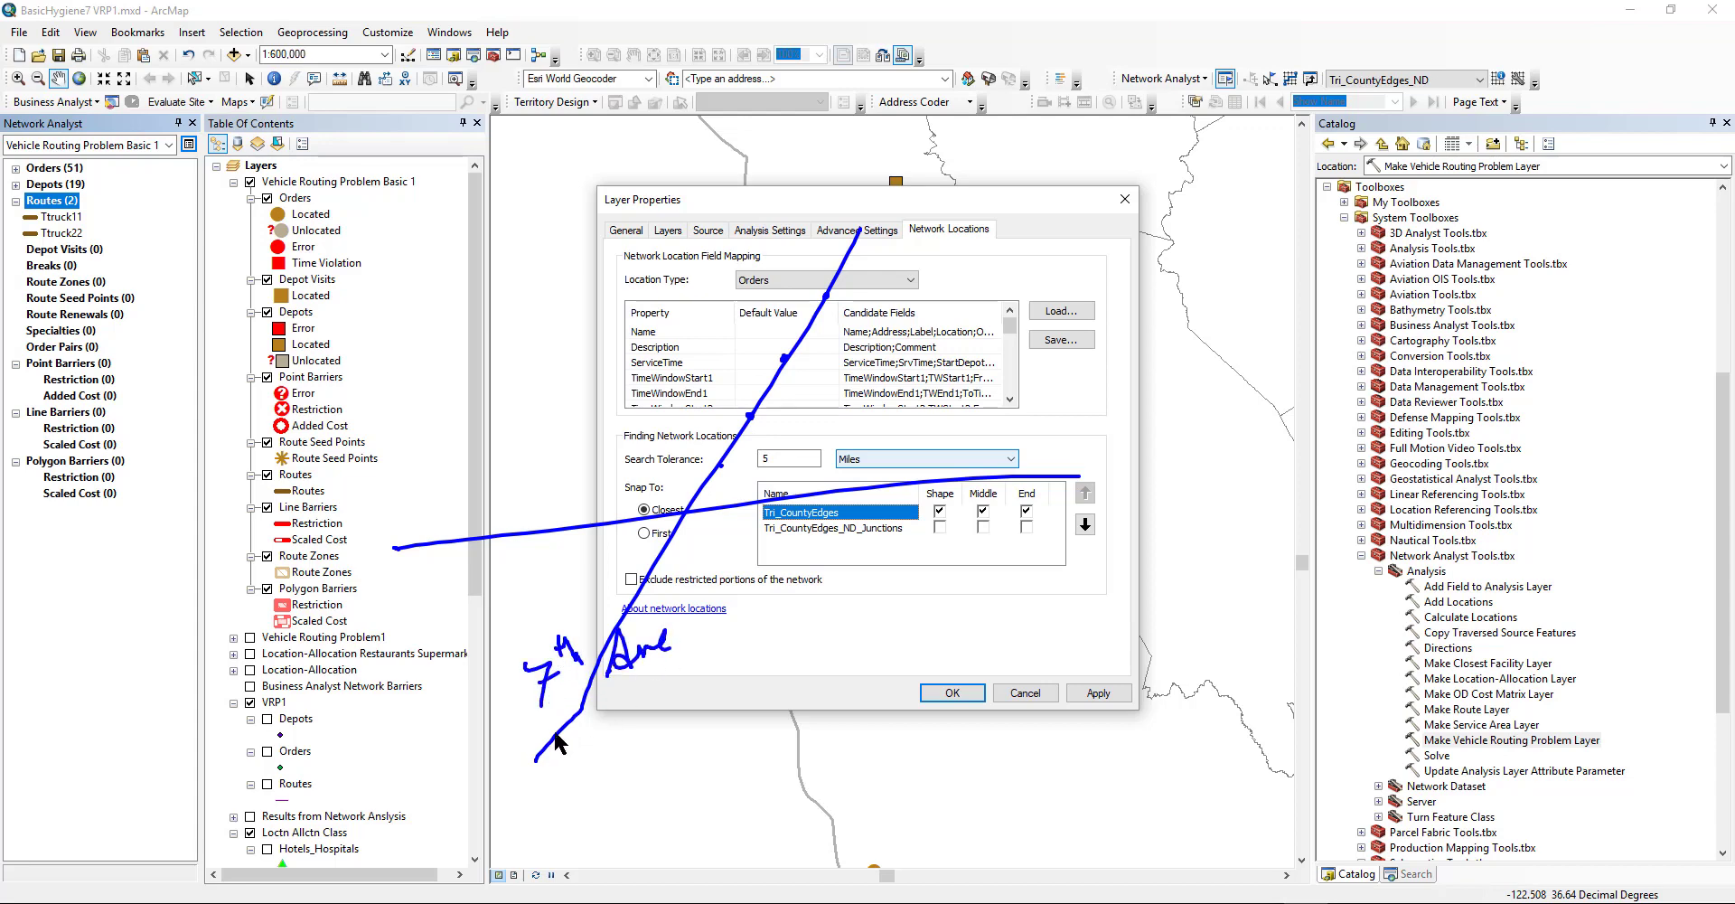
mouse_move(533, 739)
left_mouse_down()
mouse_move(533, 764)
mouse_move(552, 757)
left_mouse_up()
mouse_move(860, 236)
left_mouse_down()
mouse_move(857, 219)
mouse_move(867, 242)
left_mouse_up()
left_click_drag(535, 750, 566, 761)
left_click_drag(855, 235, 864, 252)
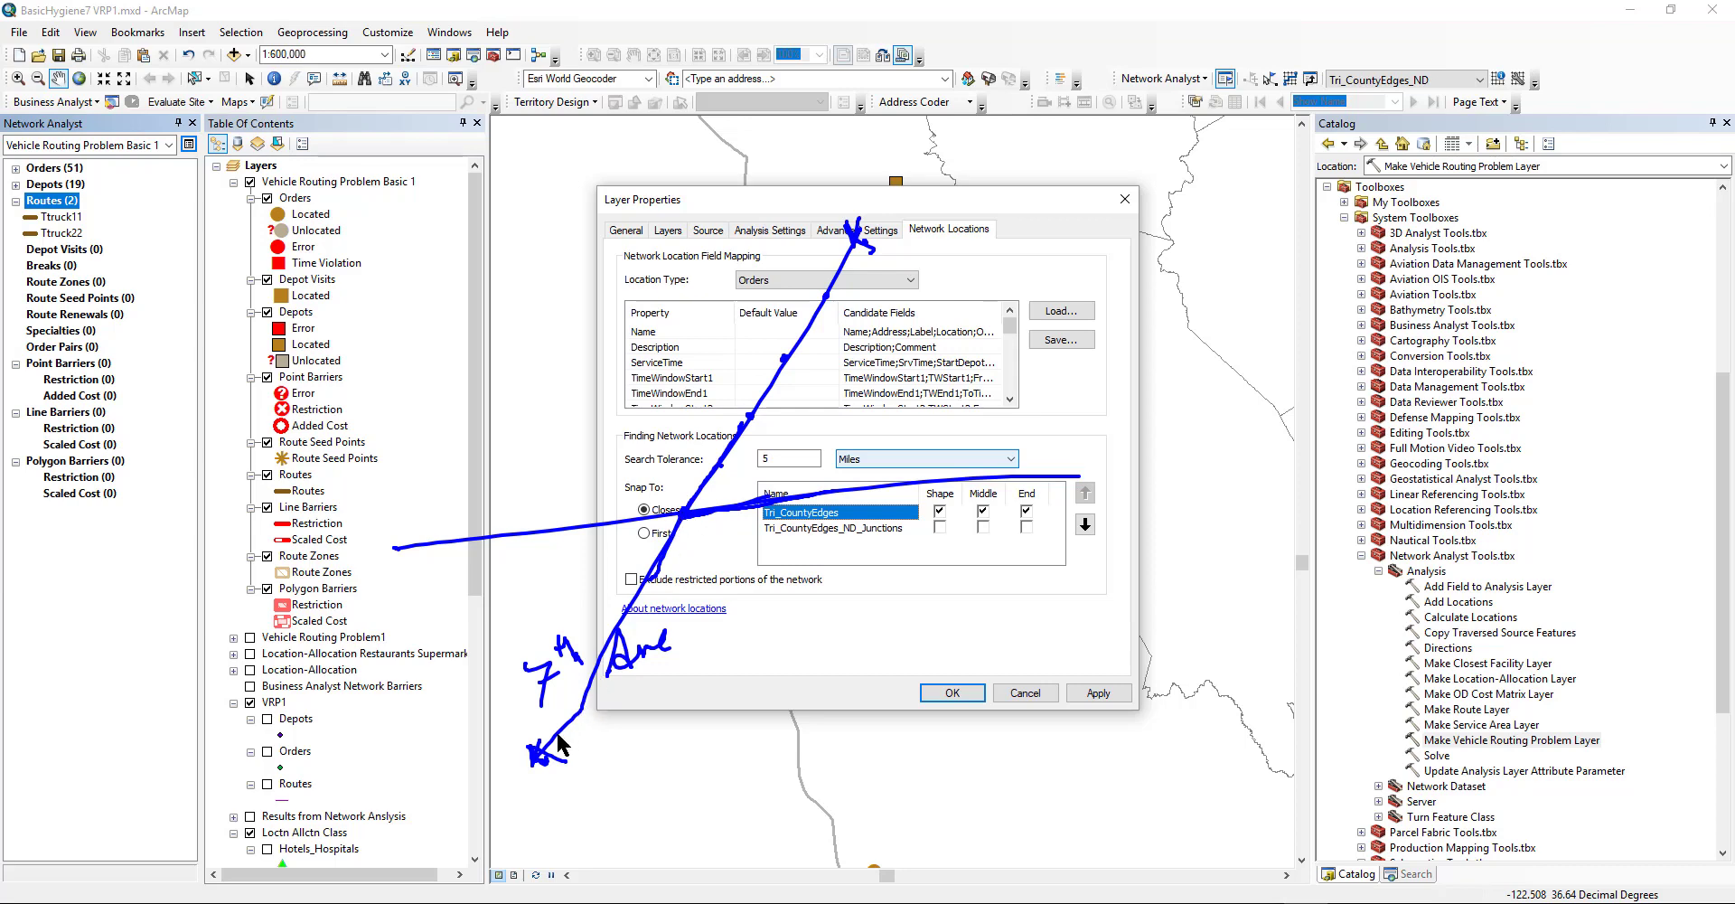
left_click_drag(684, 519, 830, 300)
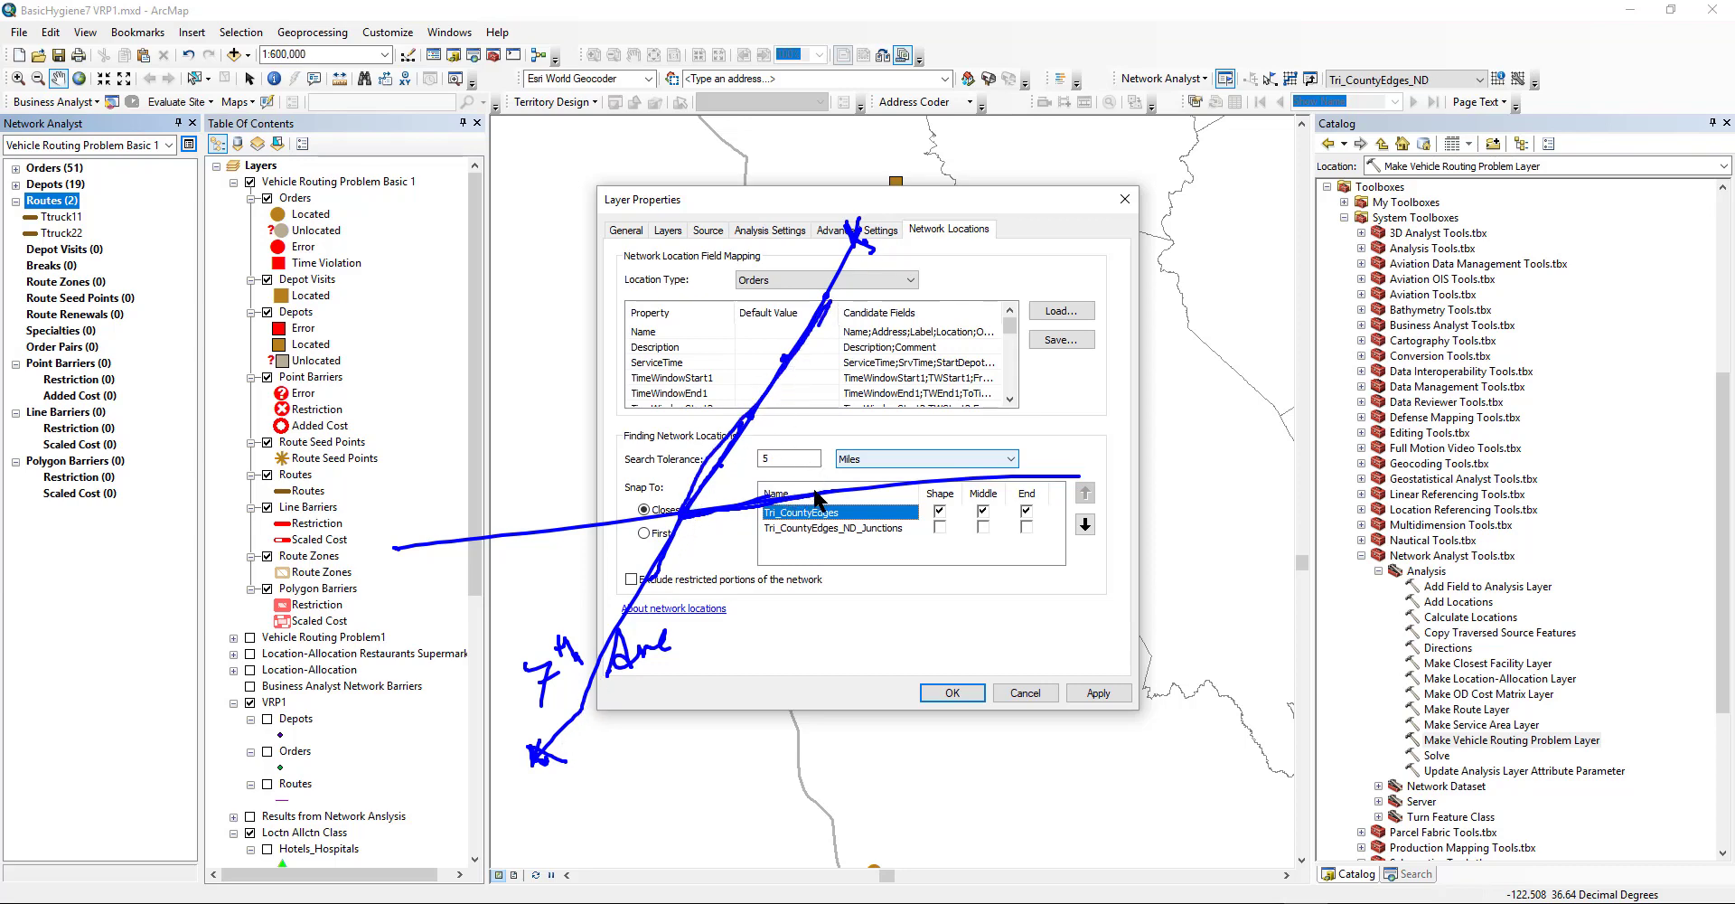
mouse_move(1003, 481)
left_mouse_down()
mouse_move(933, 488)
mouse_move(785, 577)
mouse_move(687, 668)
mouse_move(558, 724)
left_mouse_up()
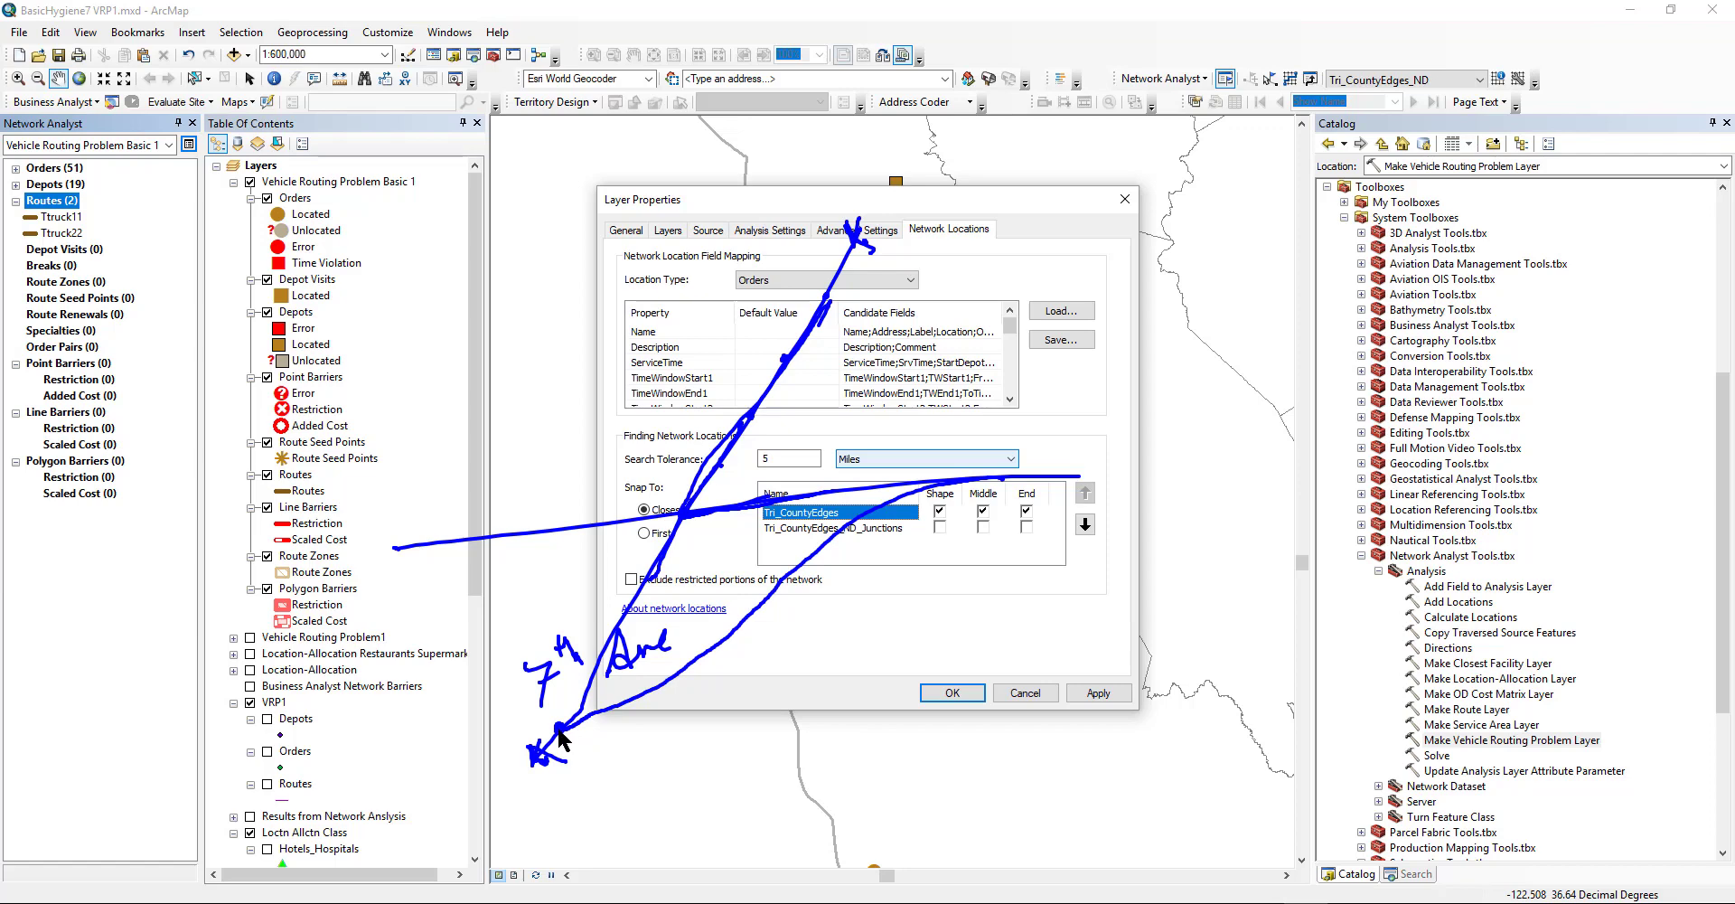
mouse_move(557, 737)
left_mouse_down()
mouse_move(695, 474)
mouse_move(855, 251)
left_mouse_up()
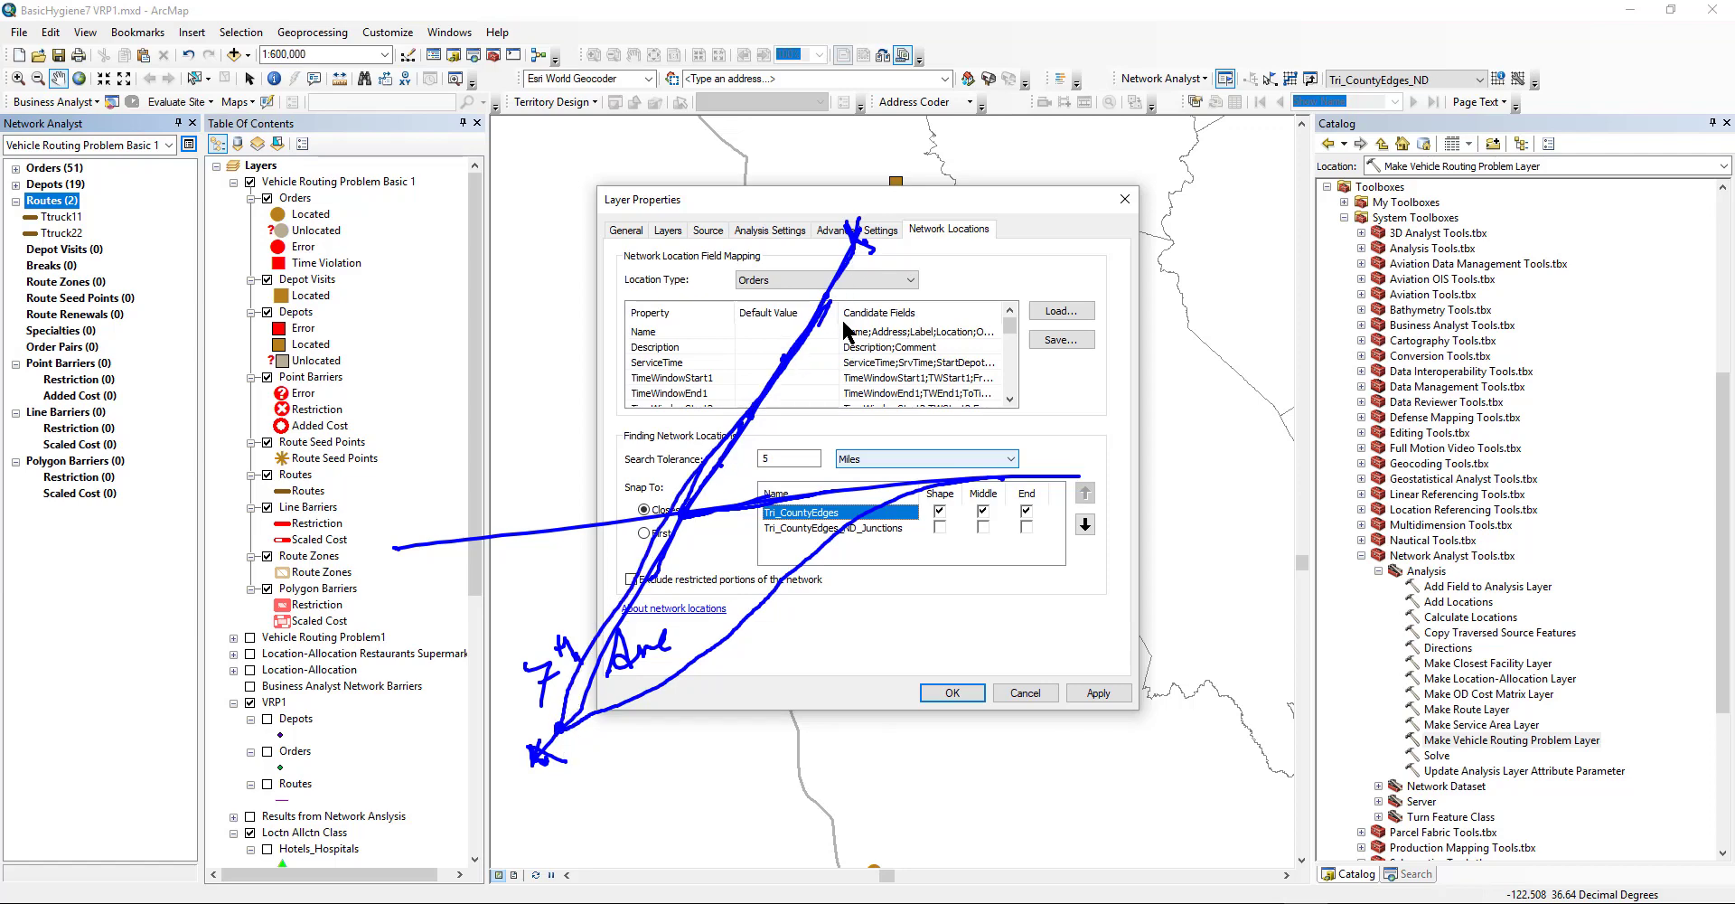
mouse_move(682, 514)
left_mouse_down()
mouse_move(691, 542)
mouse_move(669, 538)
mouse_move(705, 495)
mouse_move(681, 521)
left_mouse_up()
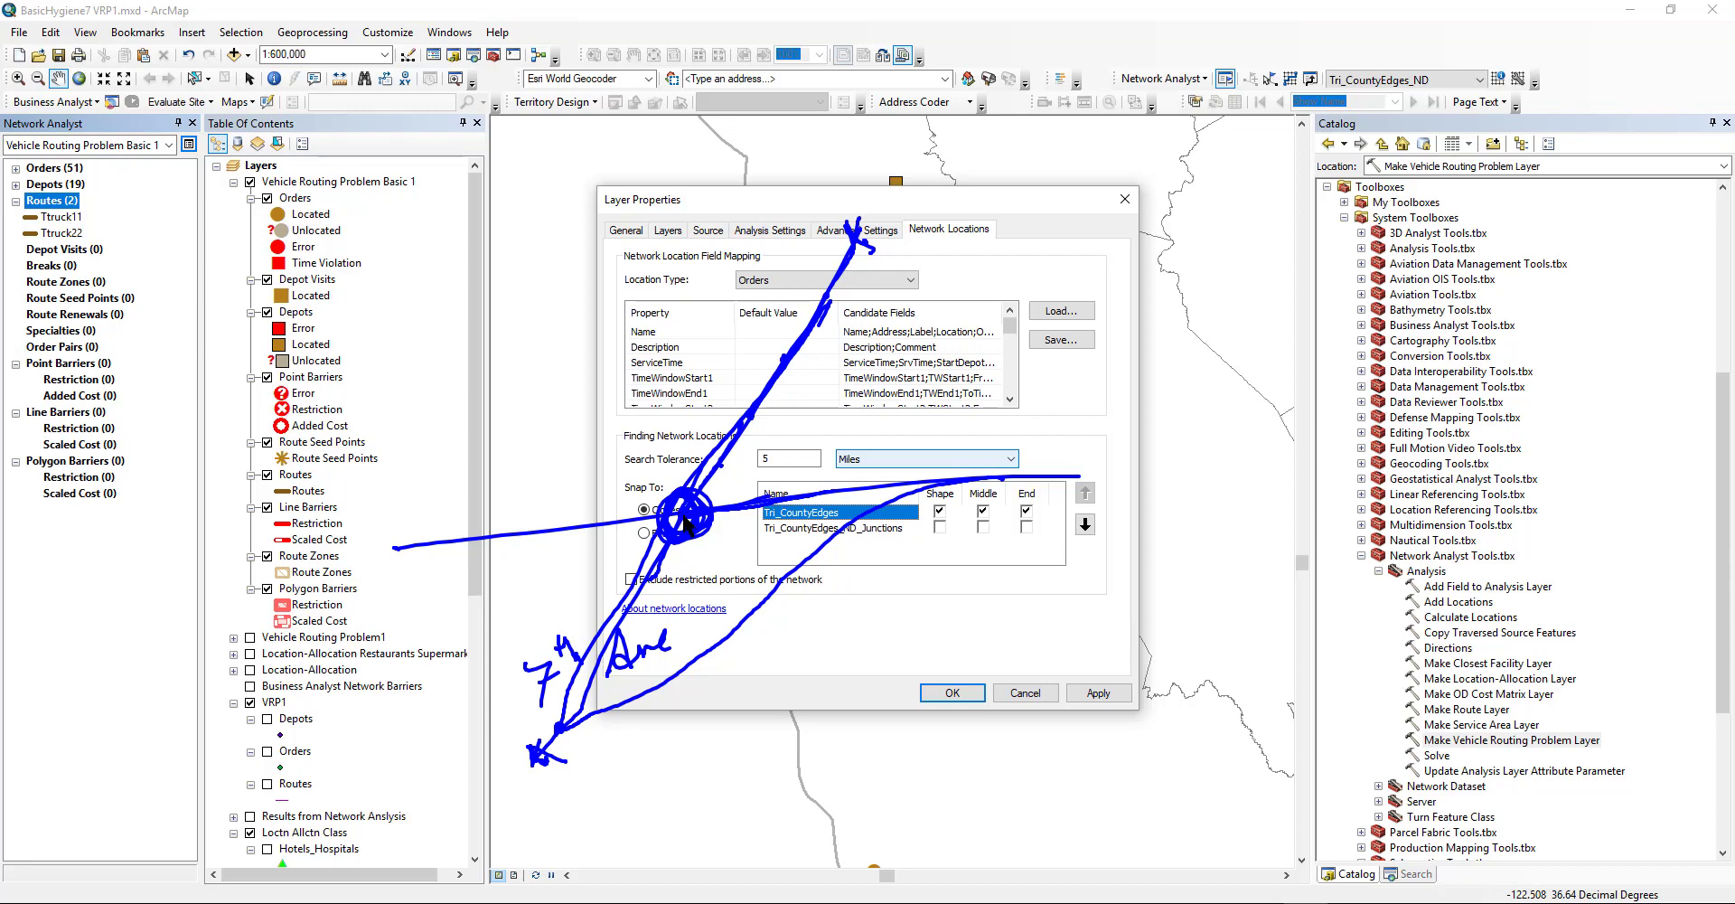
key("Escape")
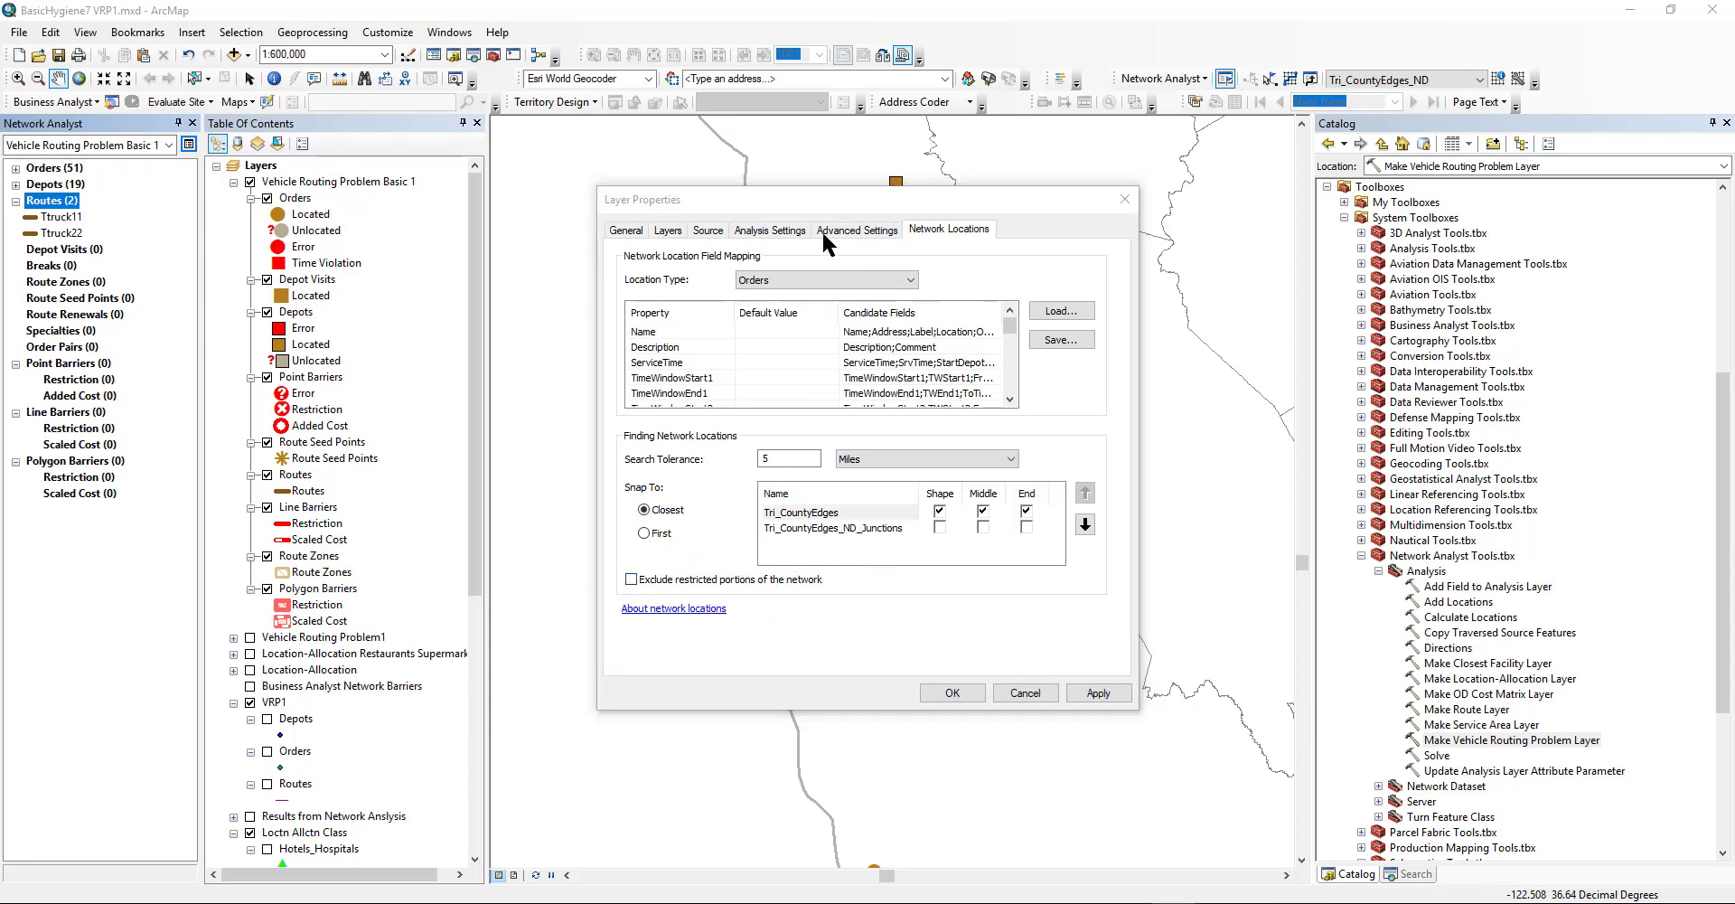
In the analysis settings, keep the default date on Day of Week and enable the Mminutes (Minutes) time attribute for directions.
left_click(768, 230)
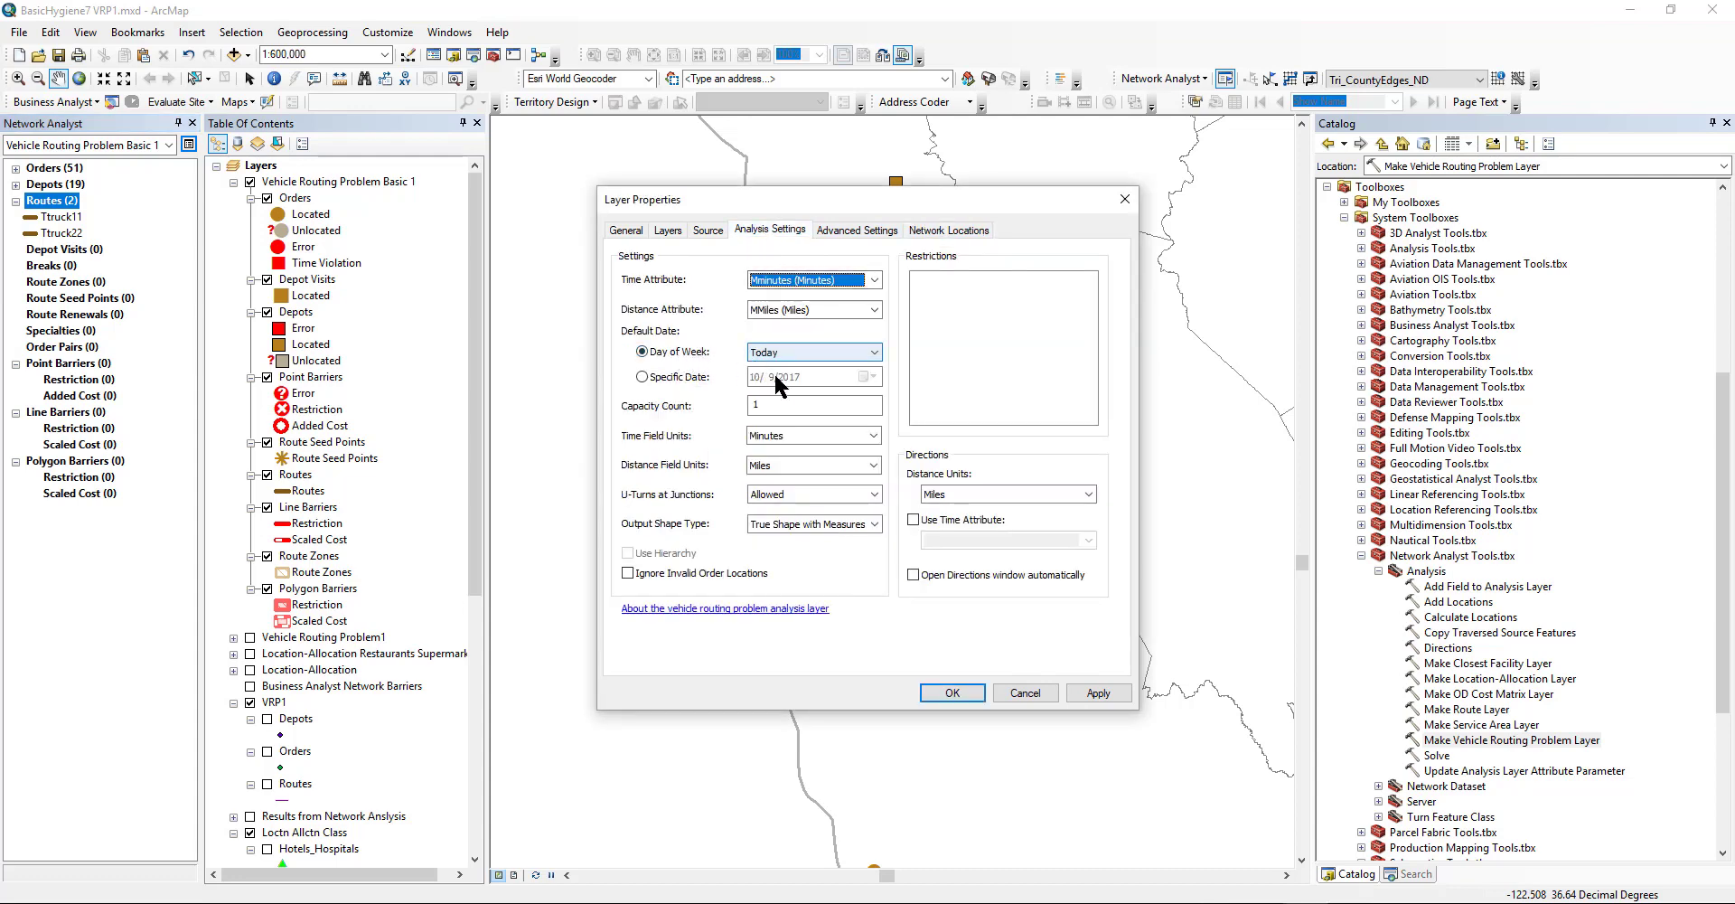
left_click(640, 378)
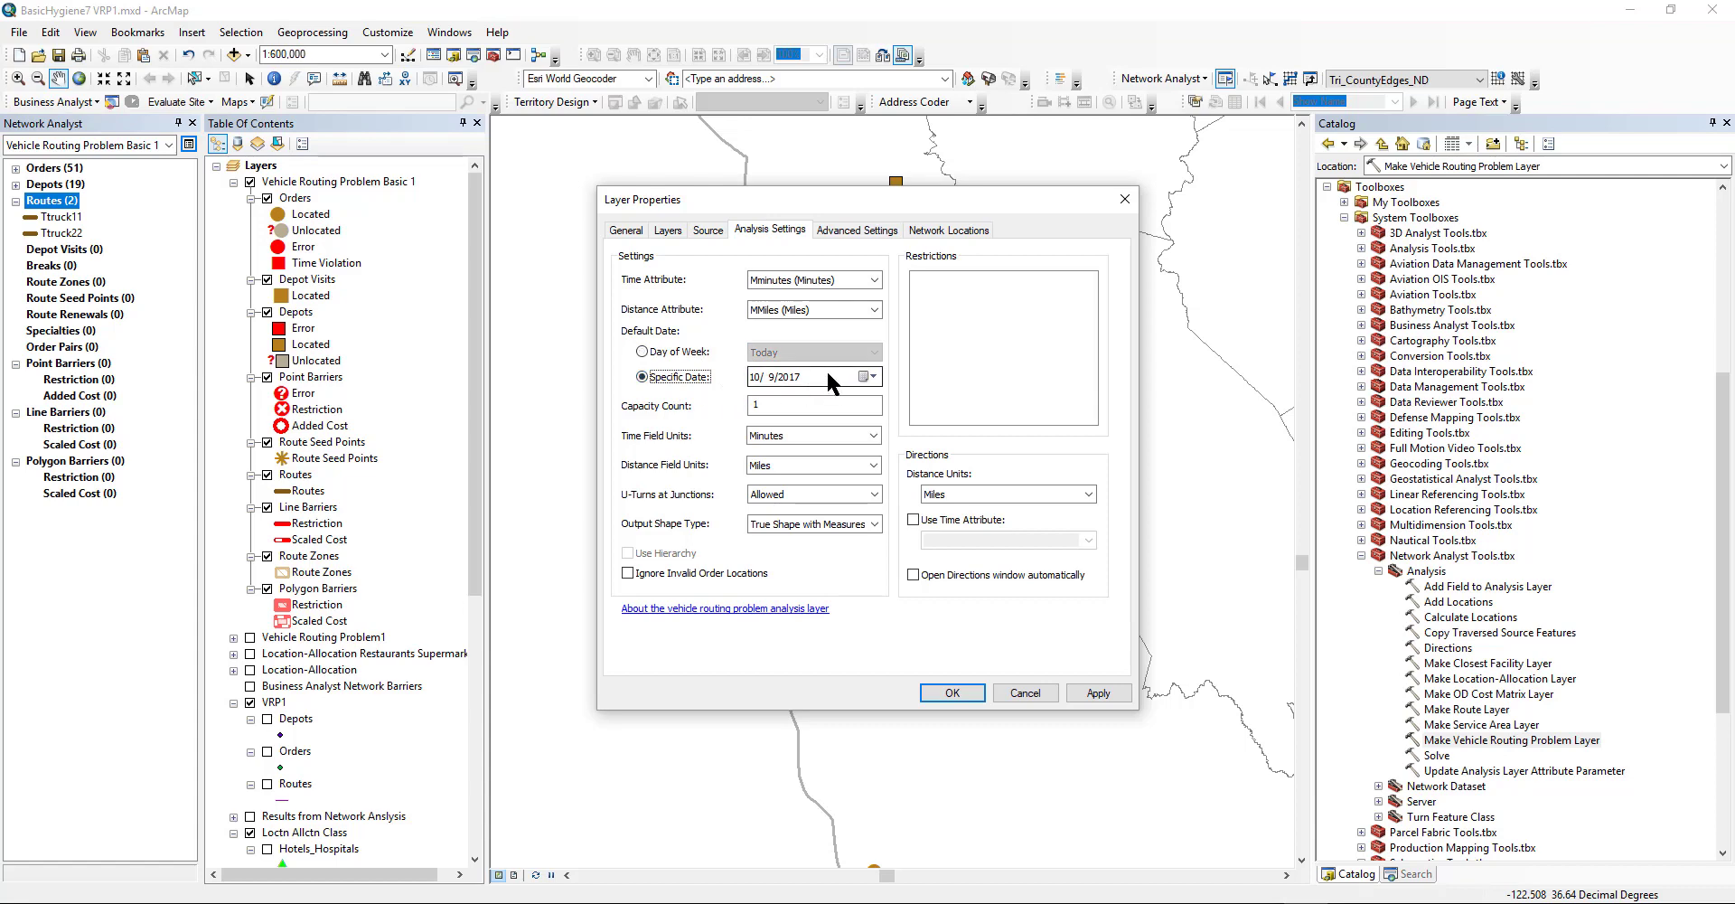
left_click(643, 352)
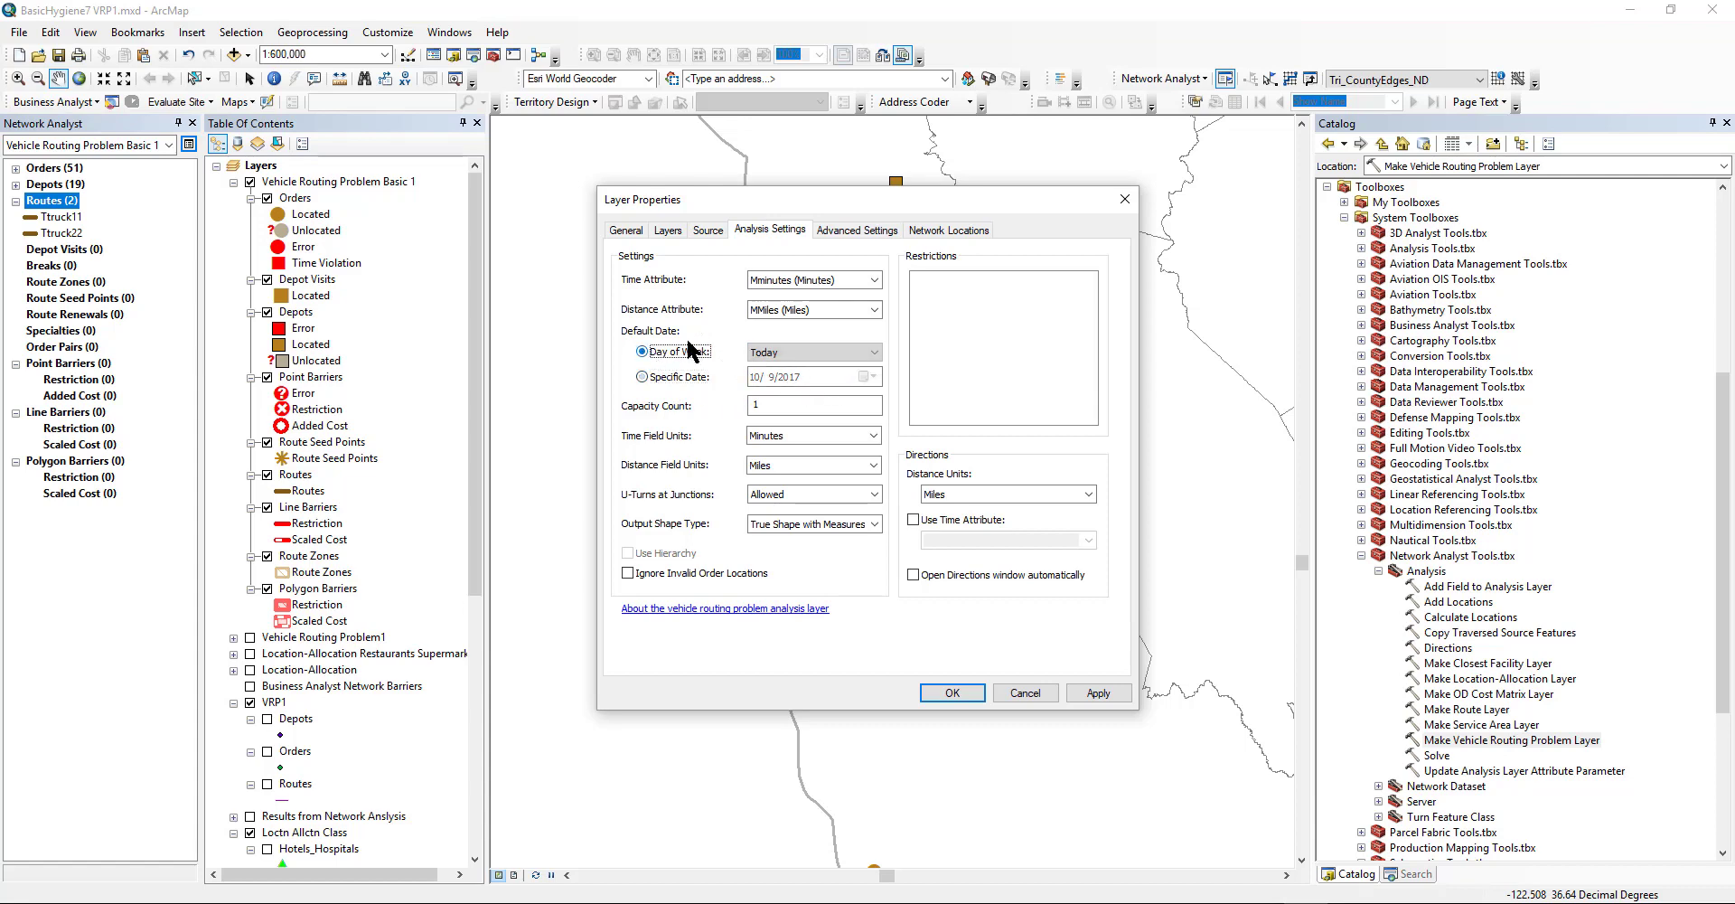
double_click(838, 398)
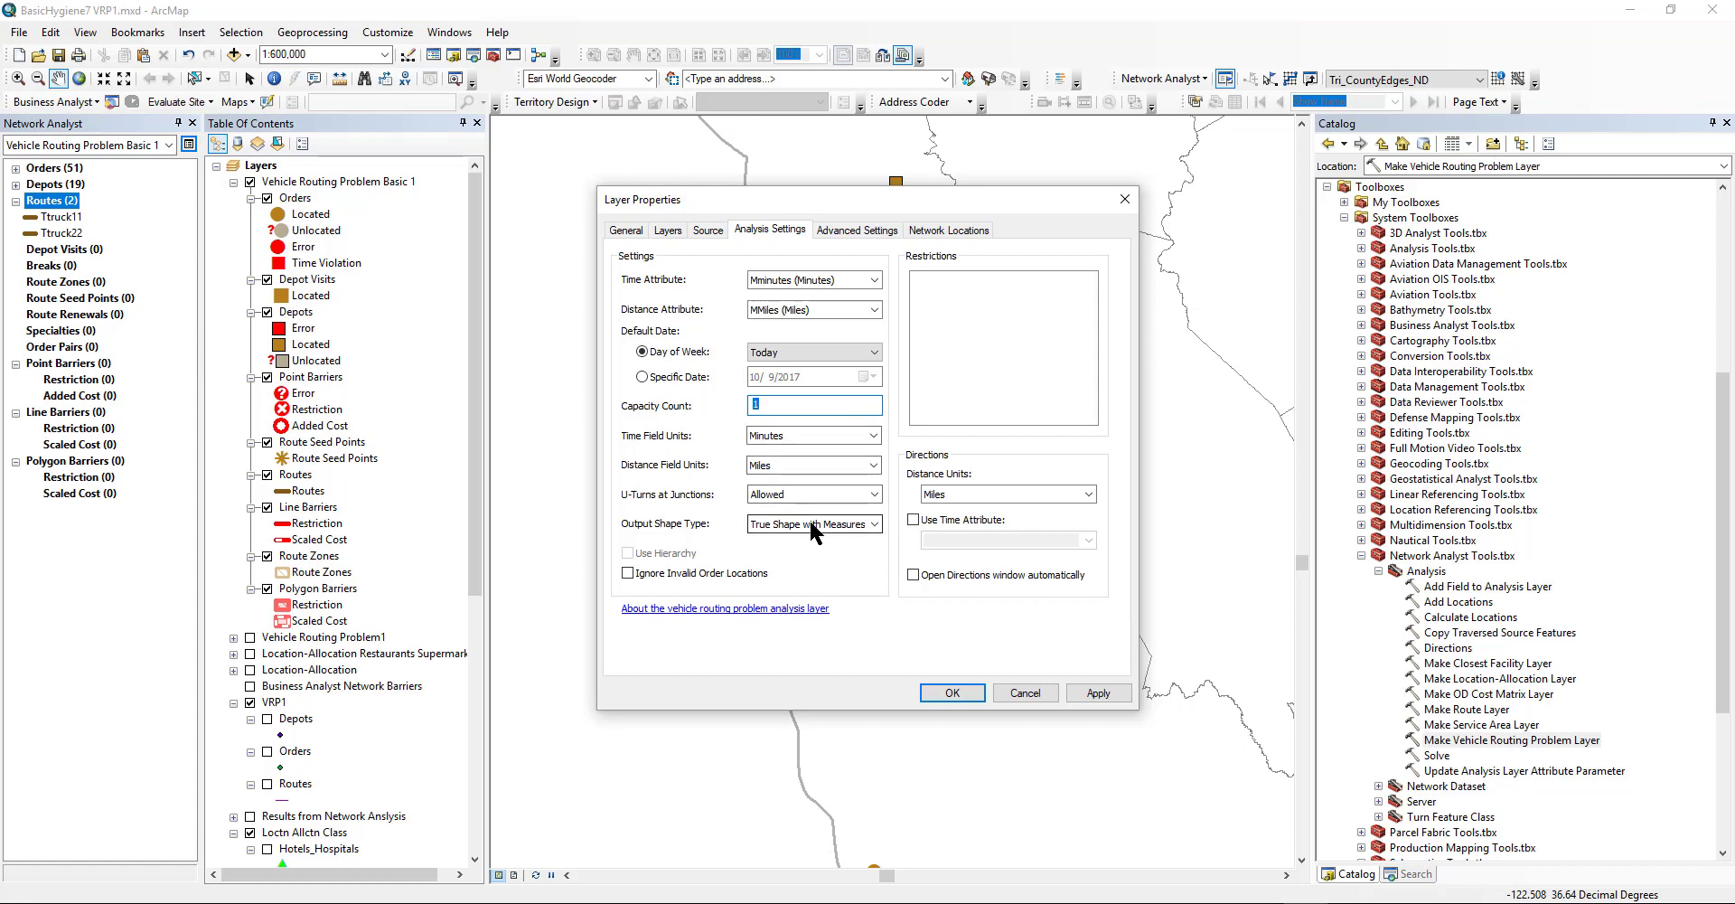
left_click(914, 521)
left_click(960, 540)
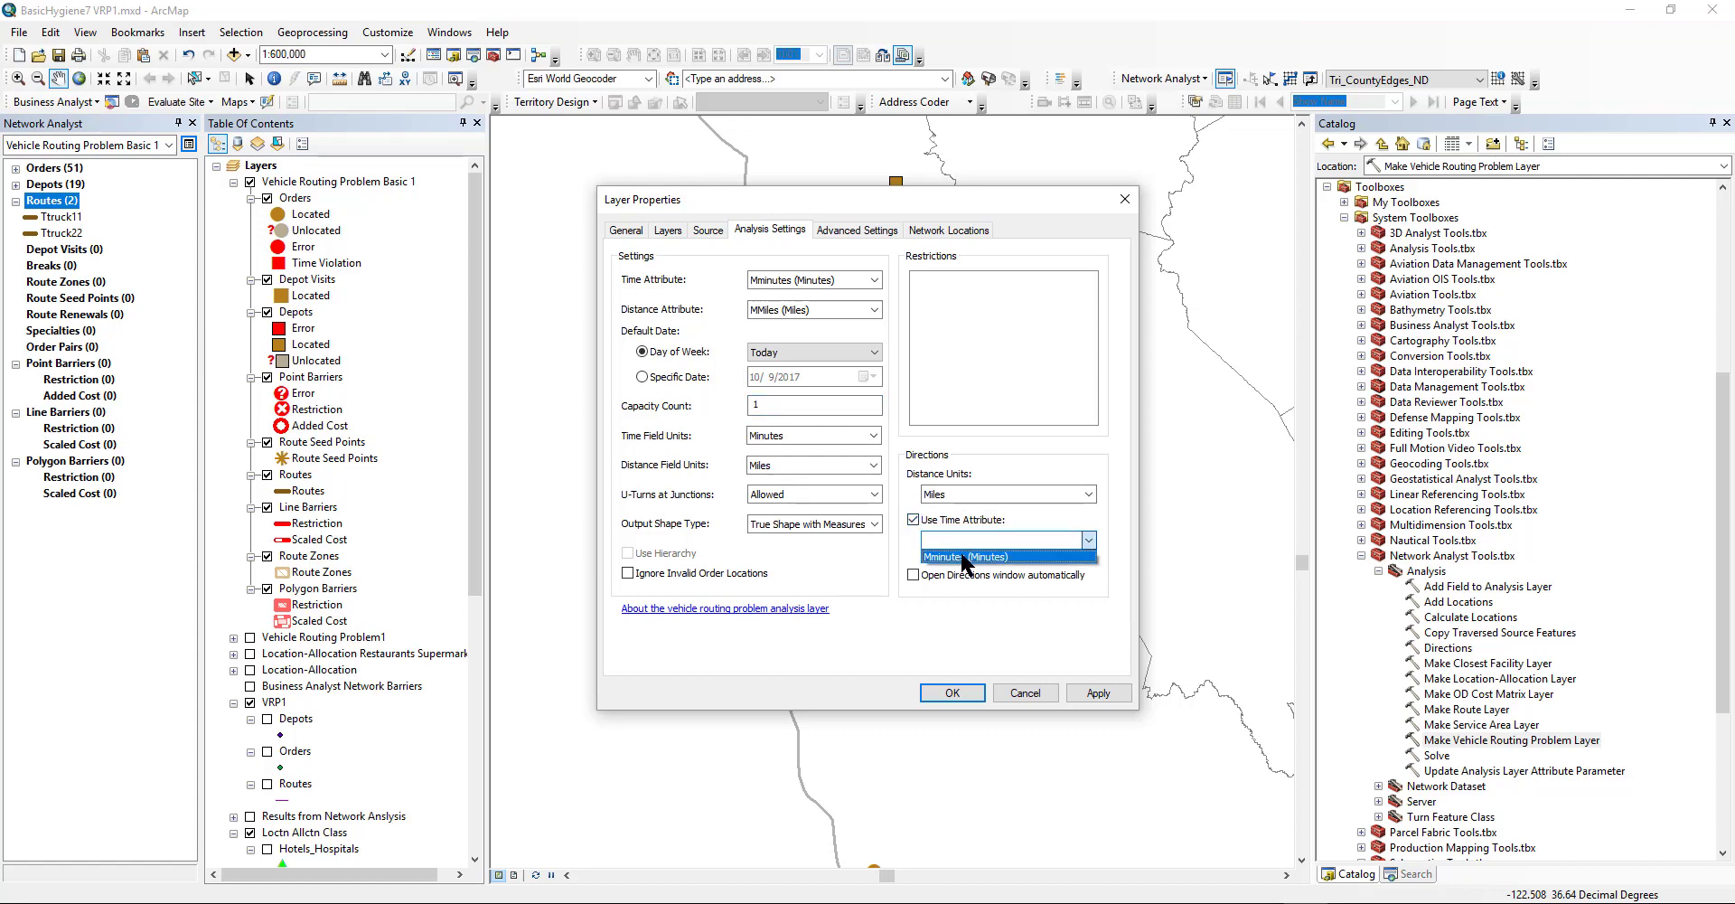
left_click(961, 555)
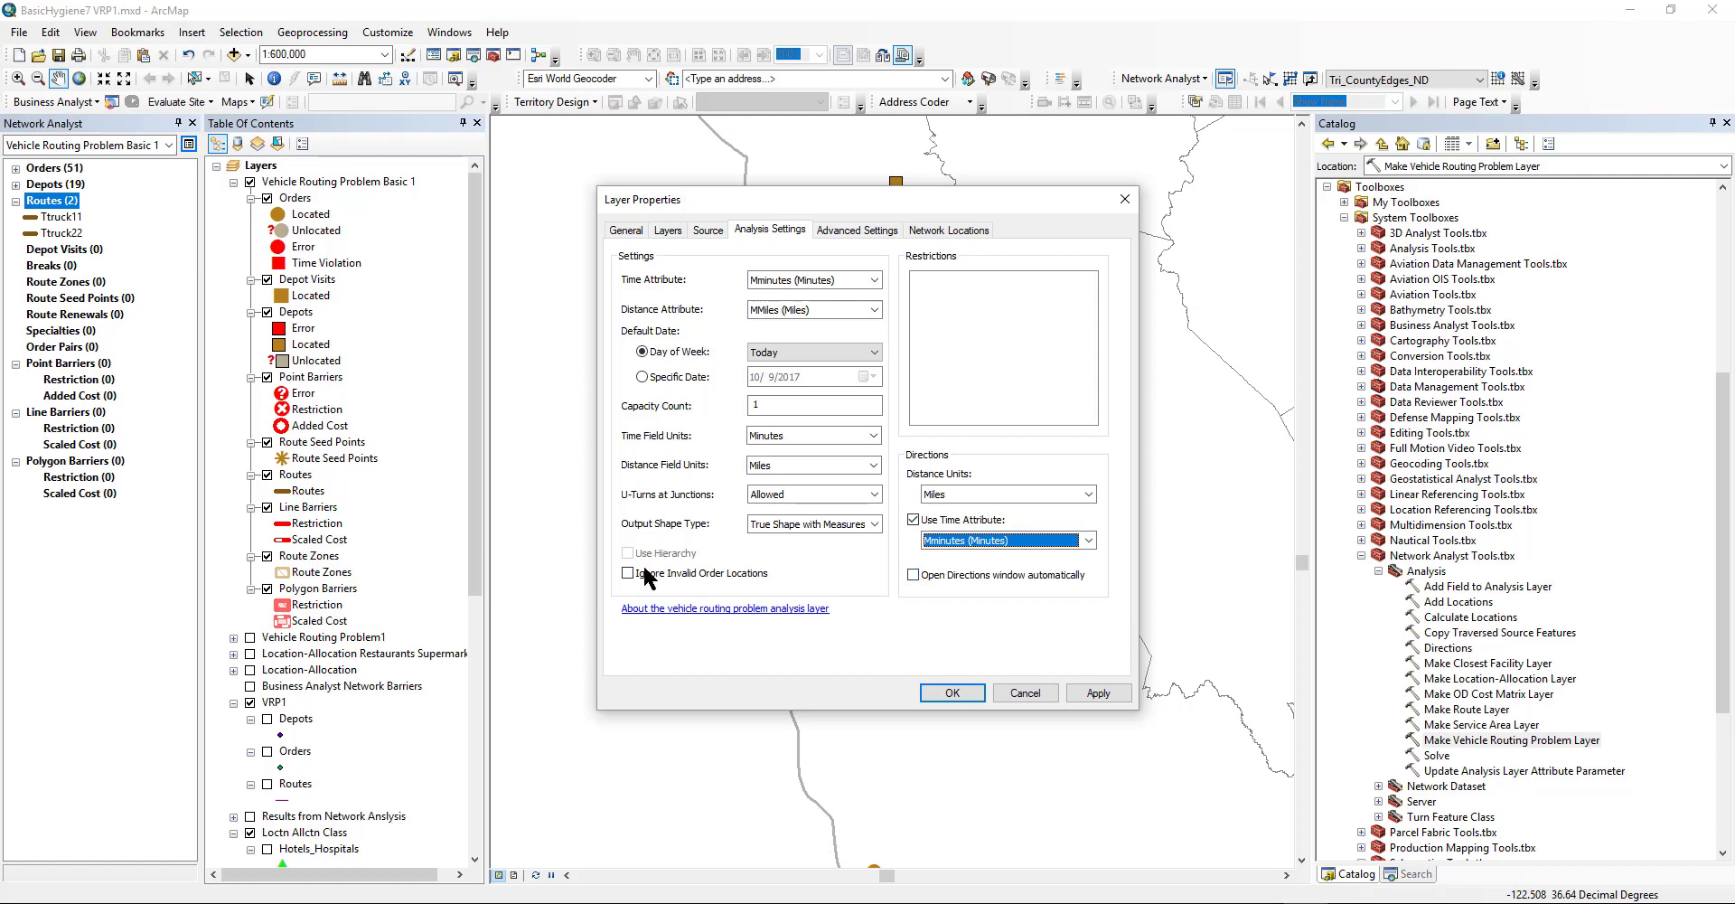
Review the layer's data source, sublayer list and general properties.
left_click(711, 232)
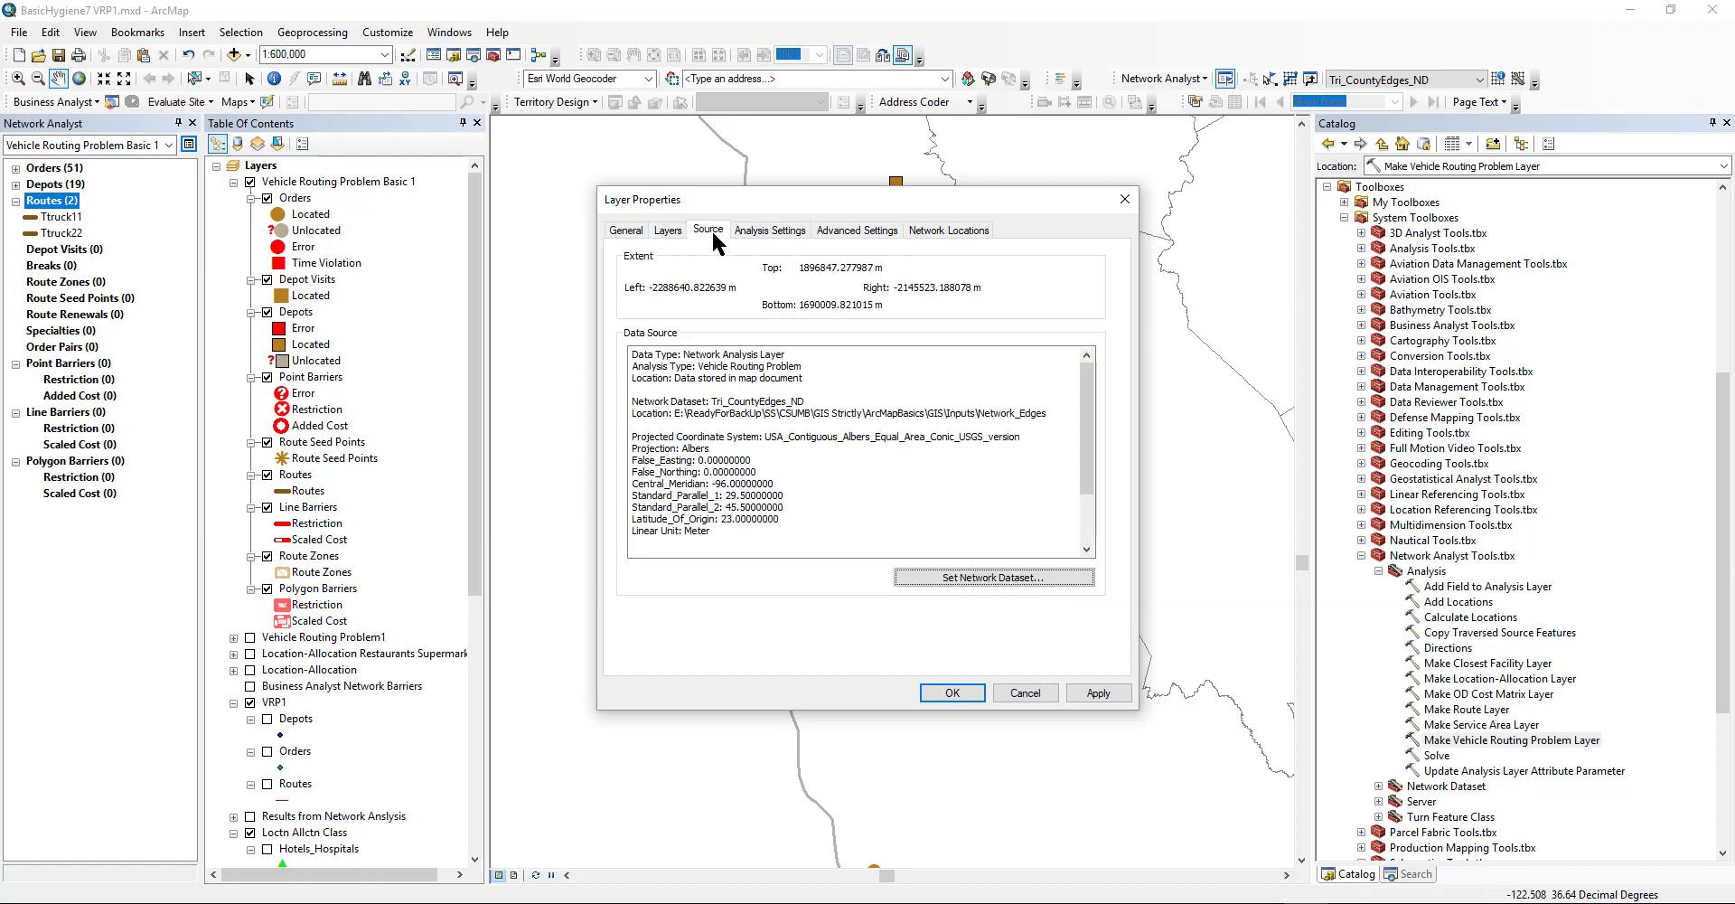
left_click(670, 231)
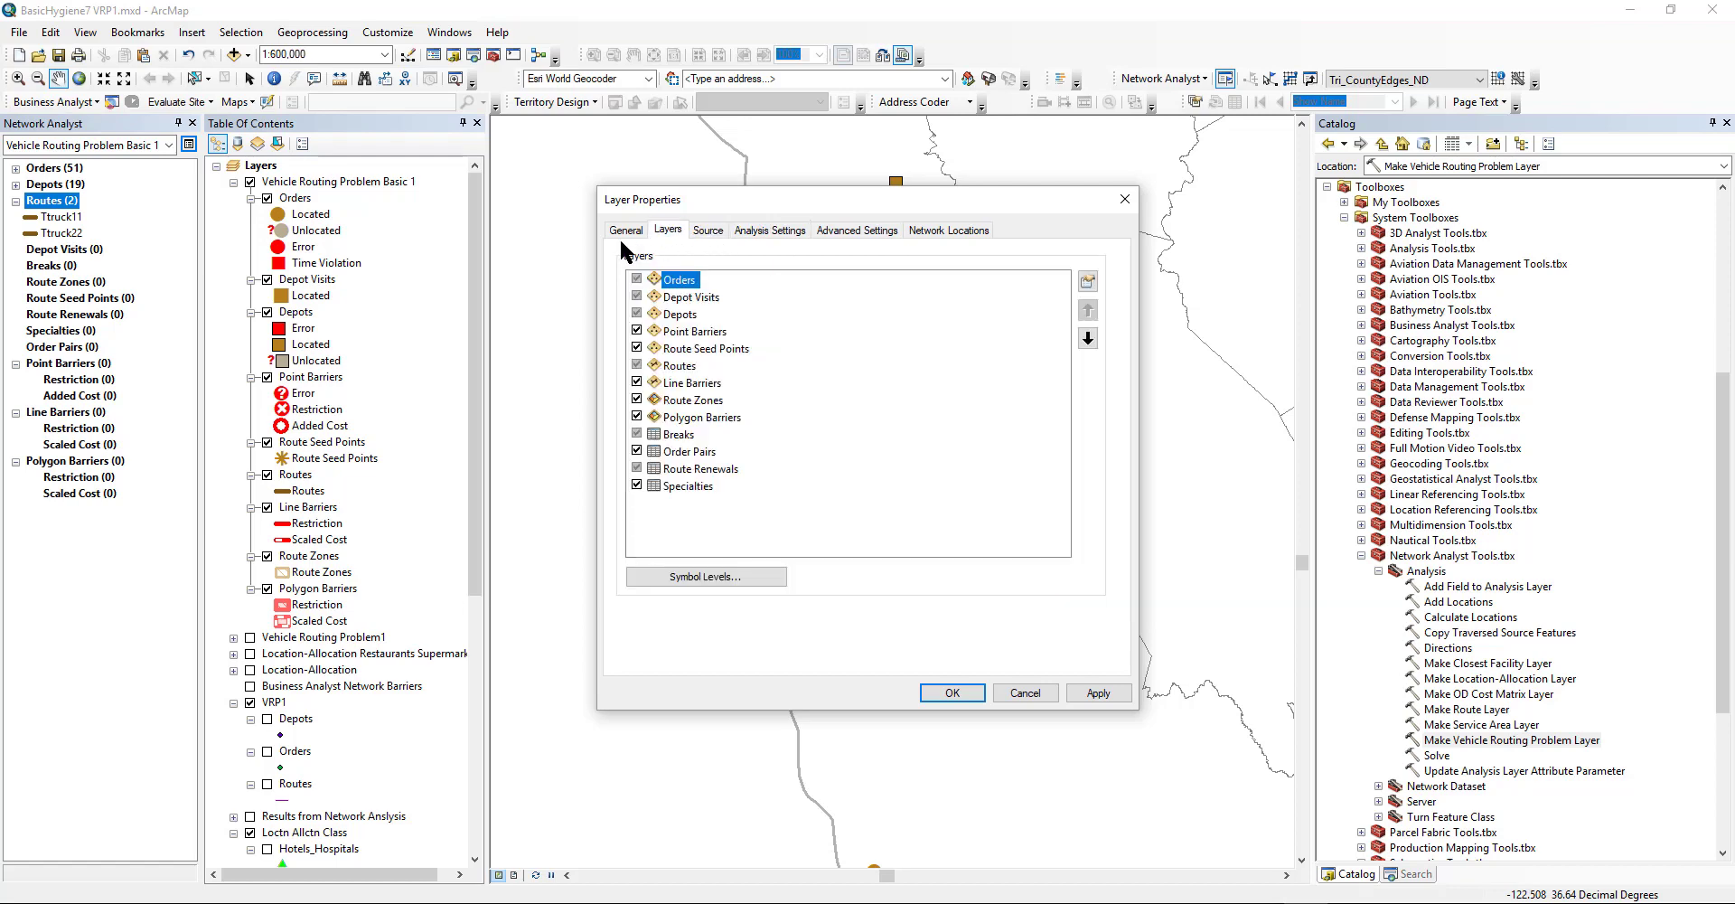
left_click(623, 231)
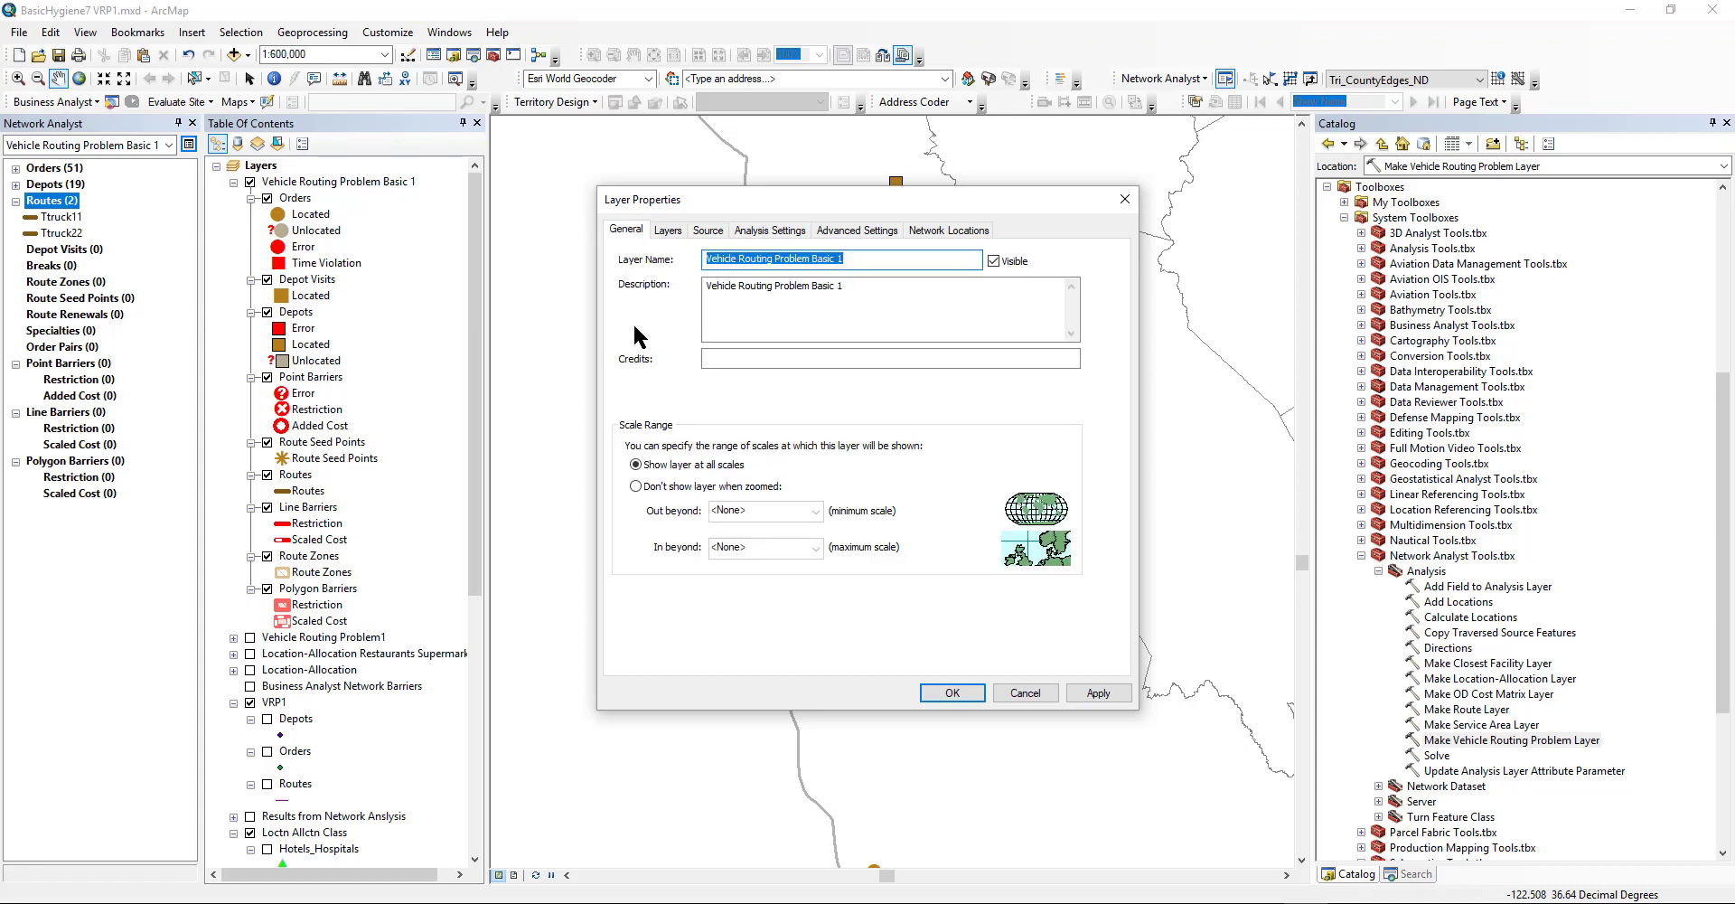
Examine the analysis options for output shape type, U-turns at junctions, distance field units and time field units.
left_click(768, 230)
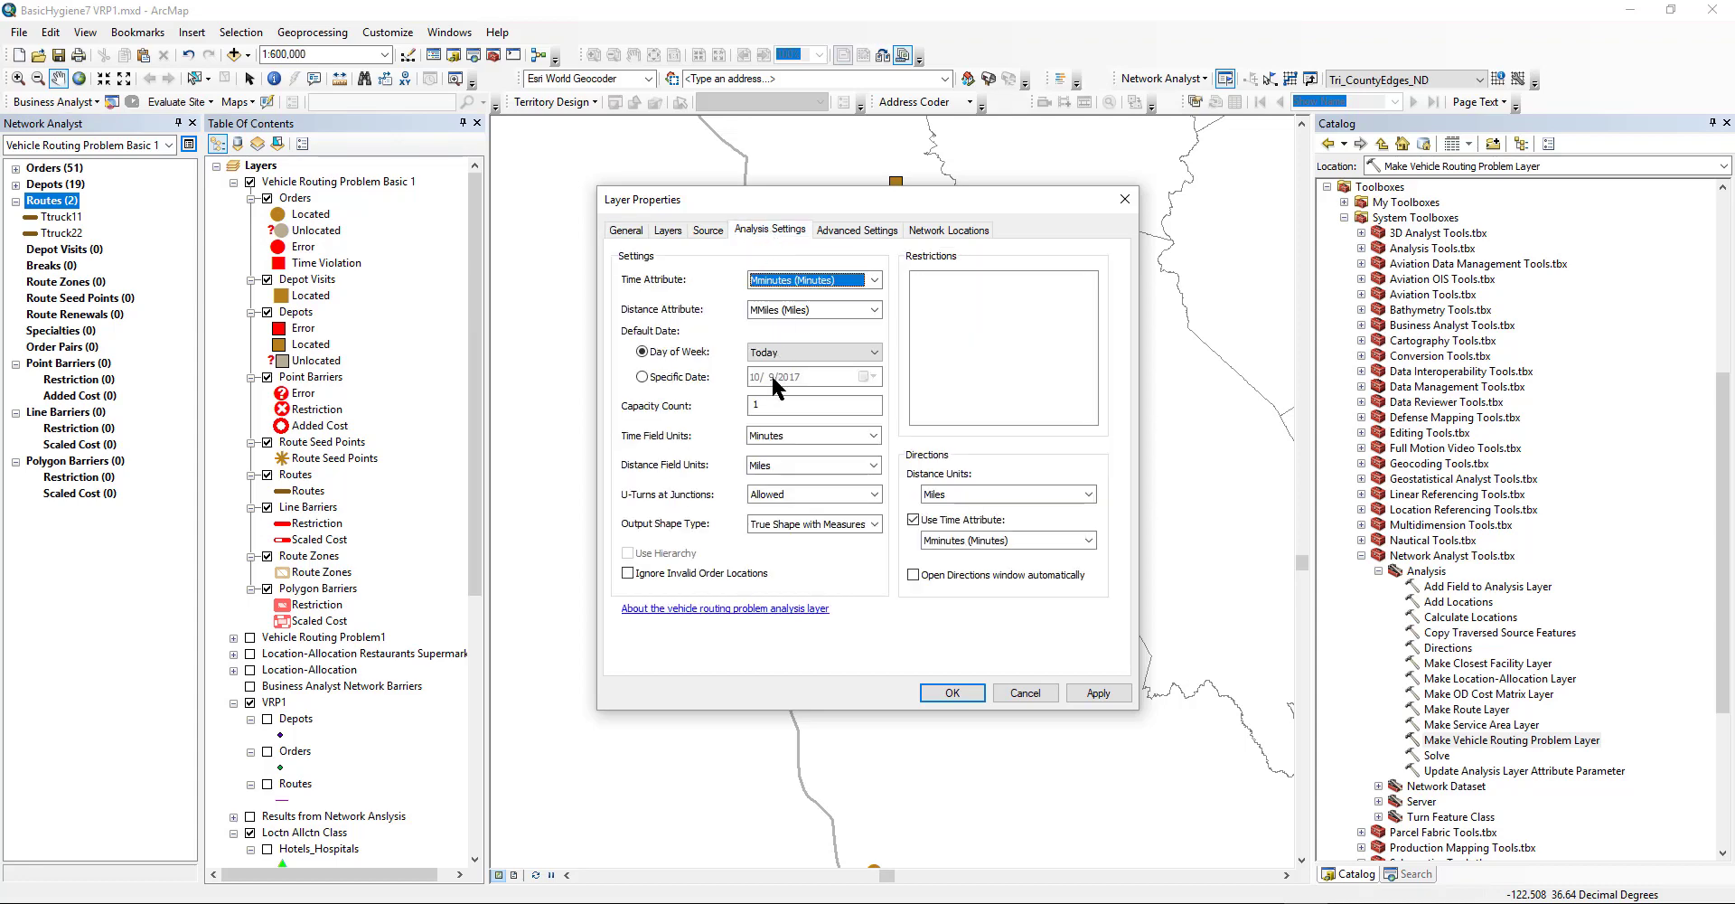
left_click(810, 528)
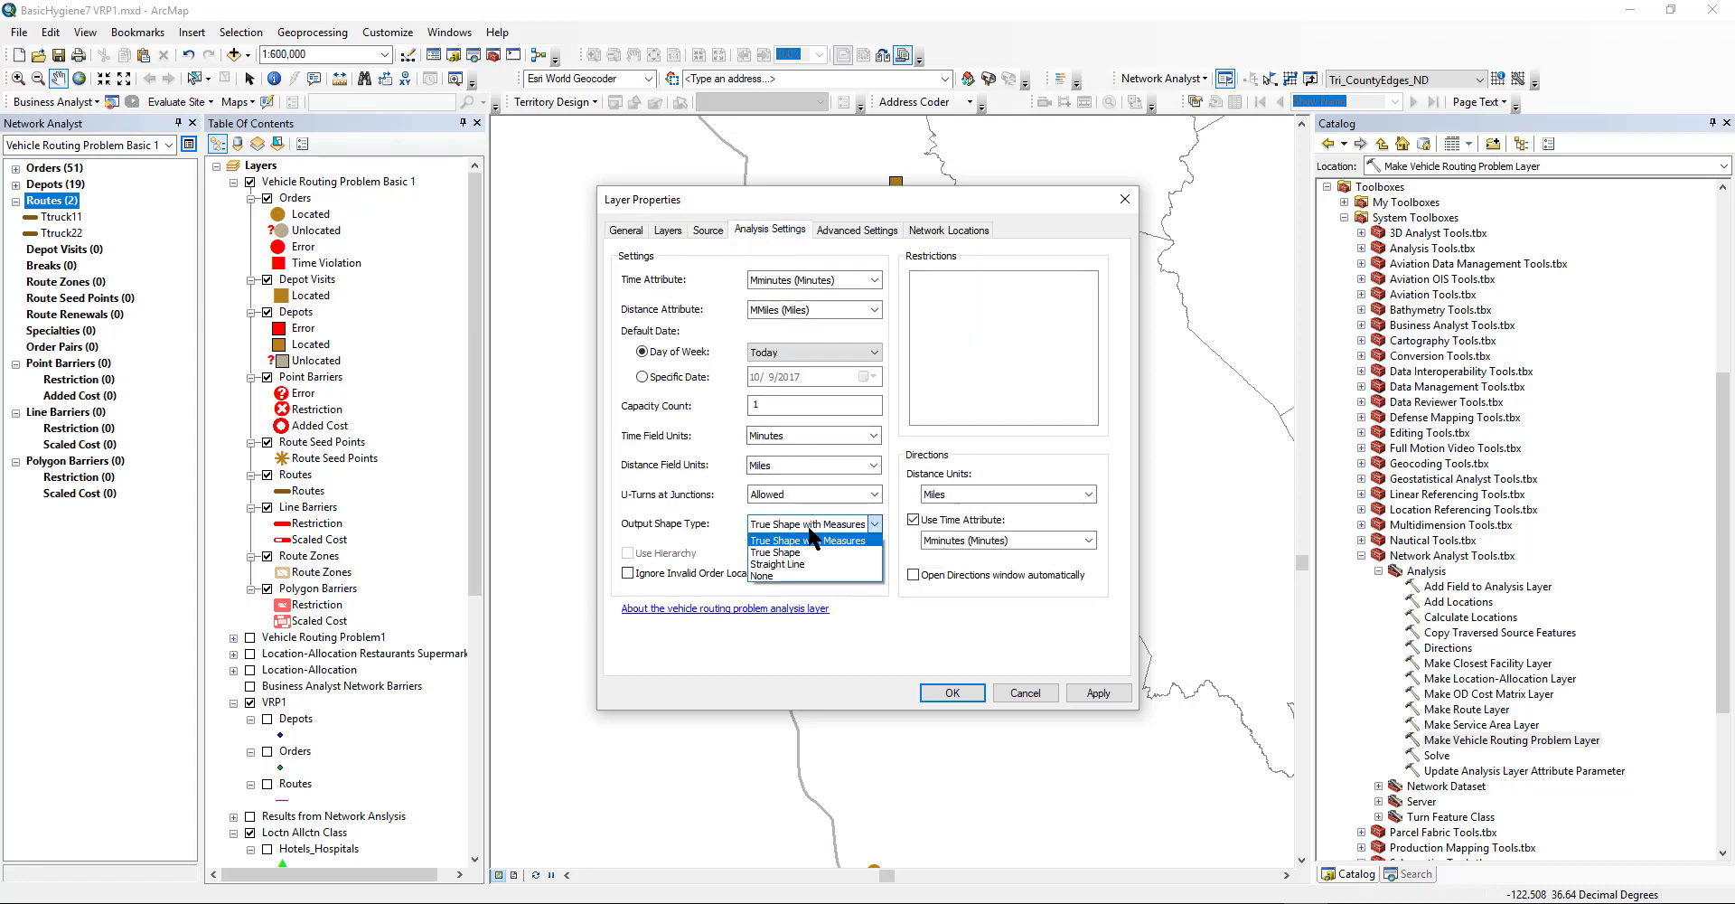
left_click(875, 490)
left_click(875, 494)
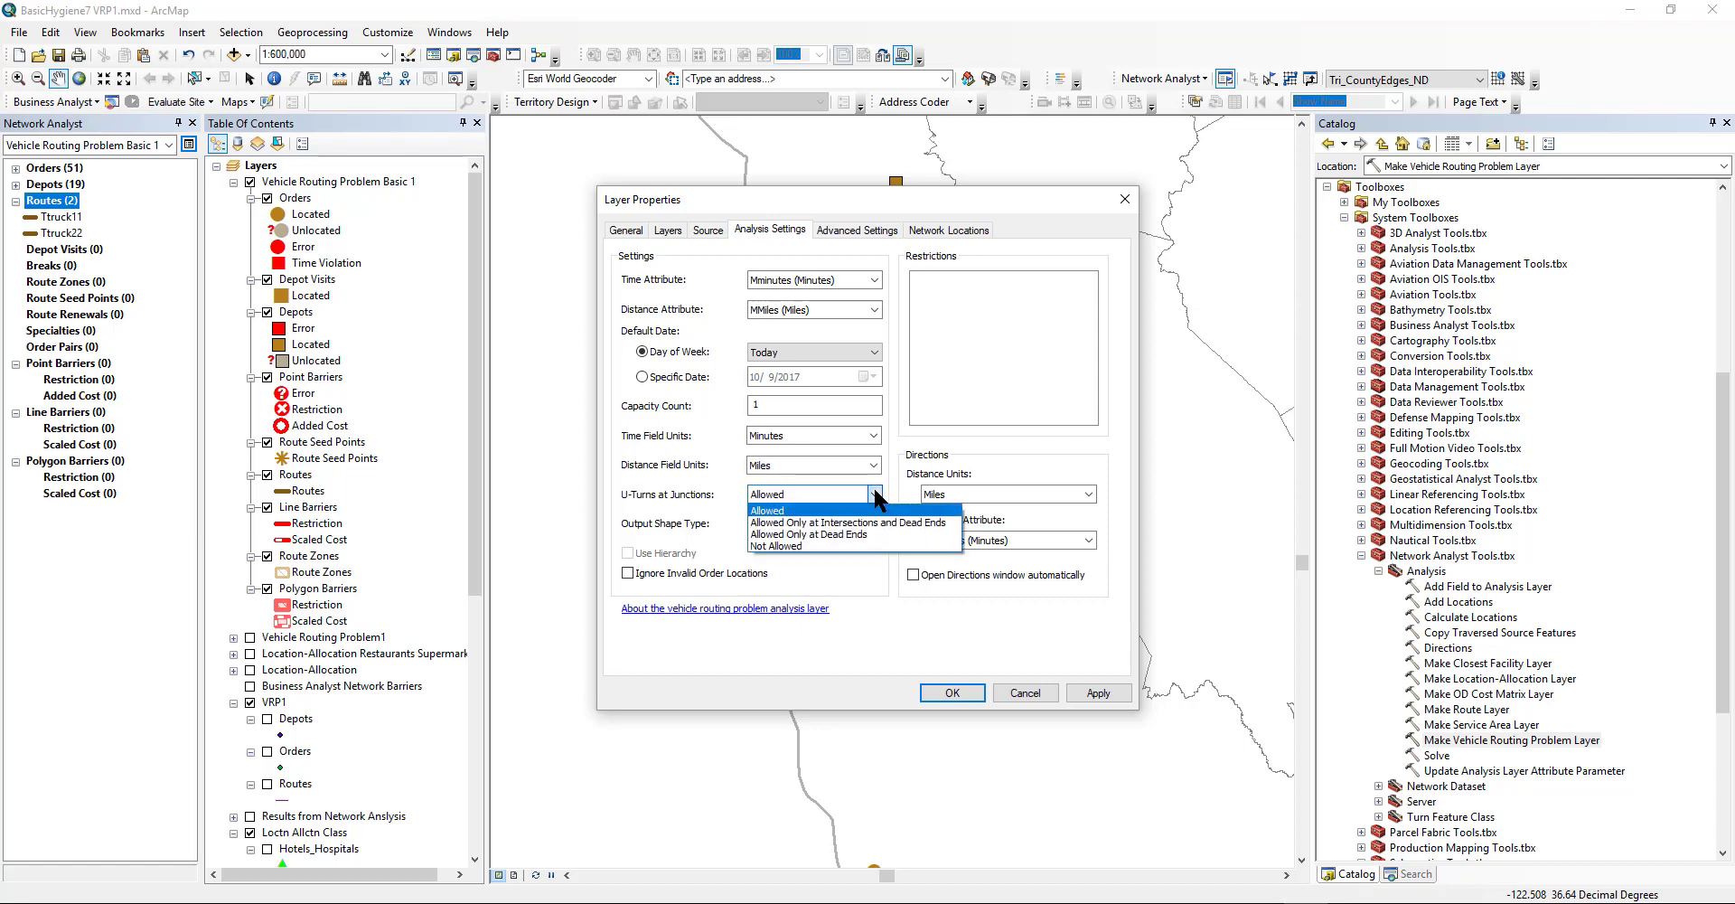
left_click(875, 464)
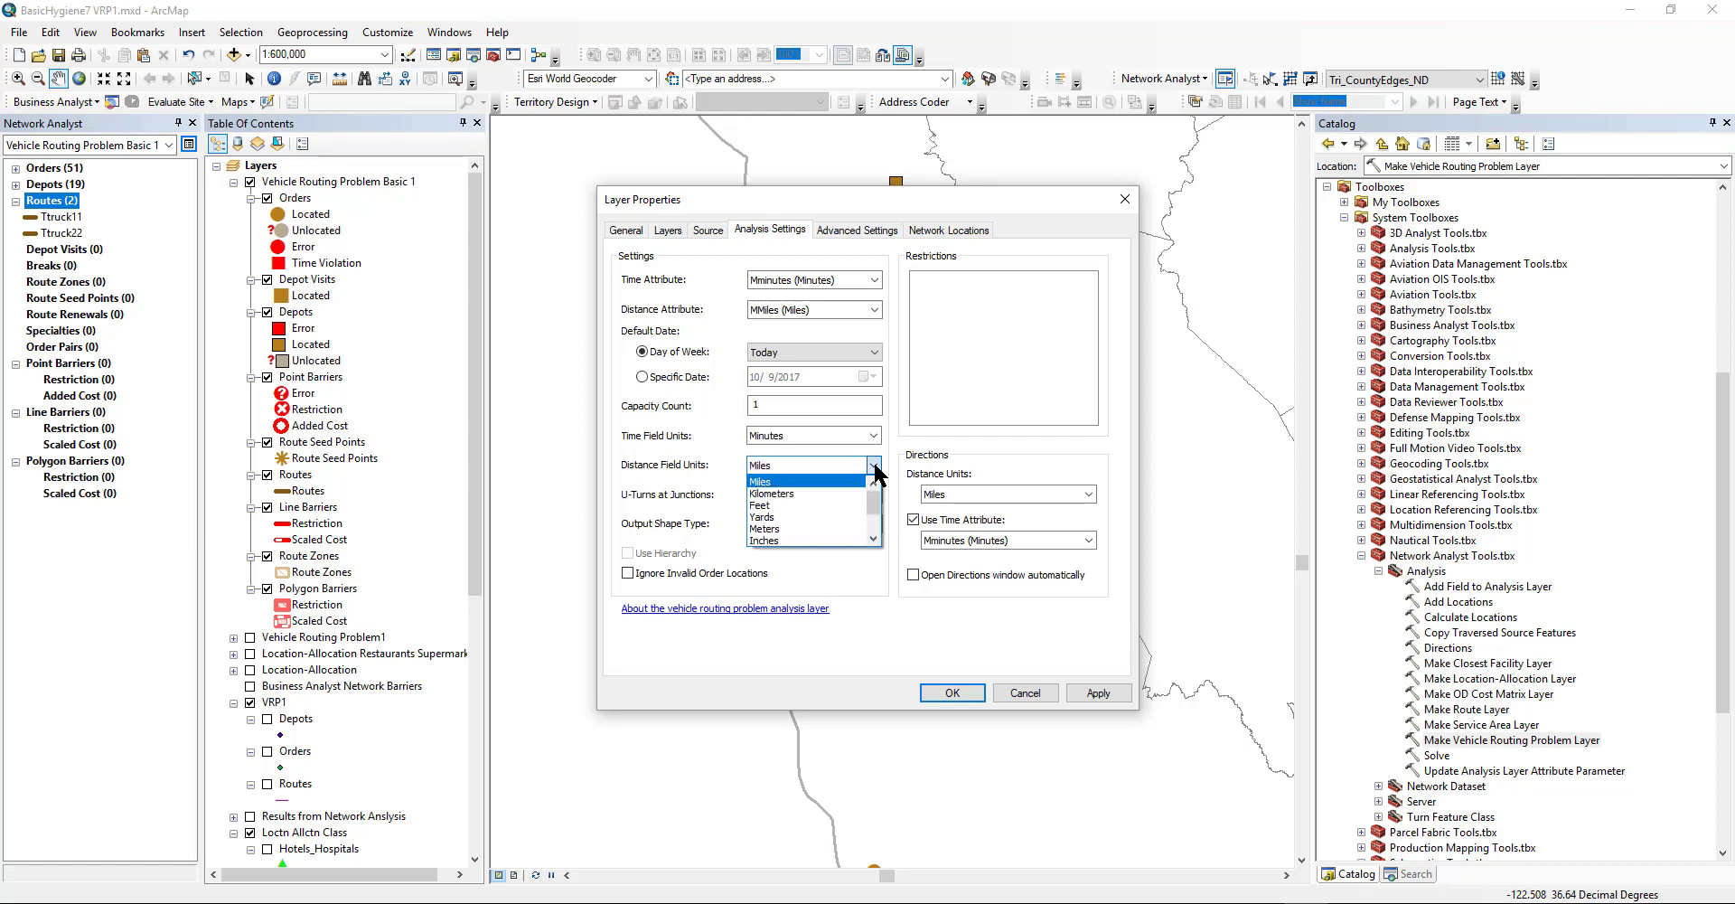
left_click(896, 452)
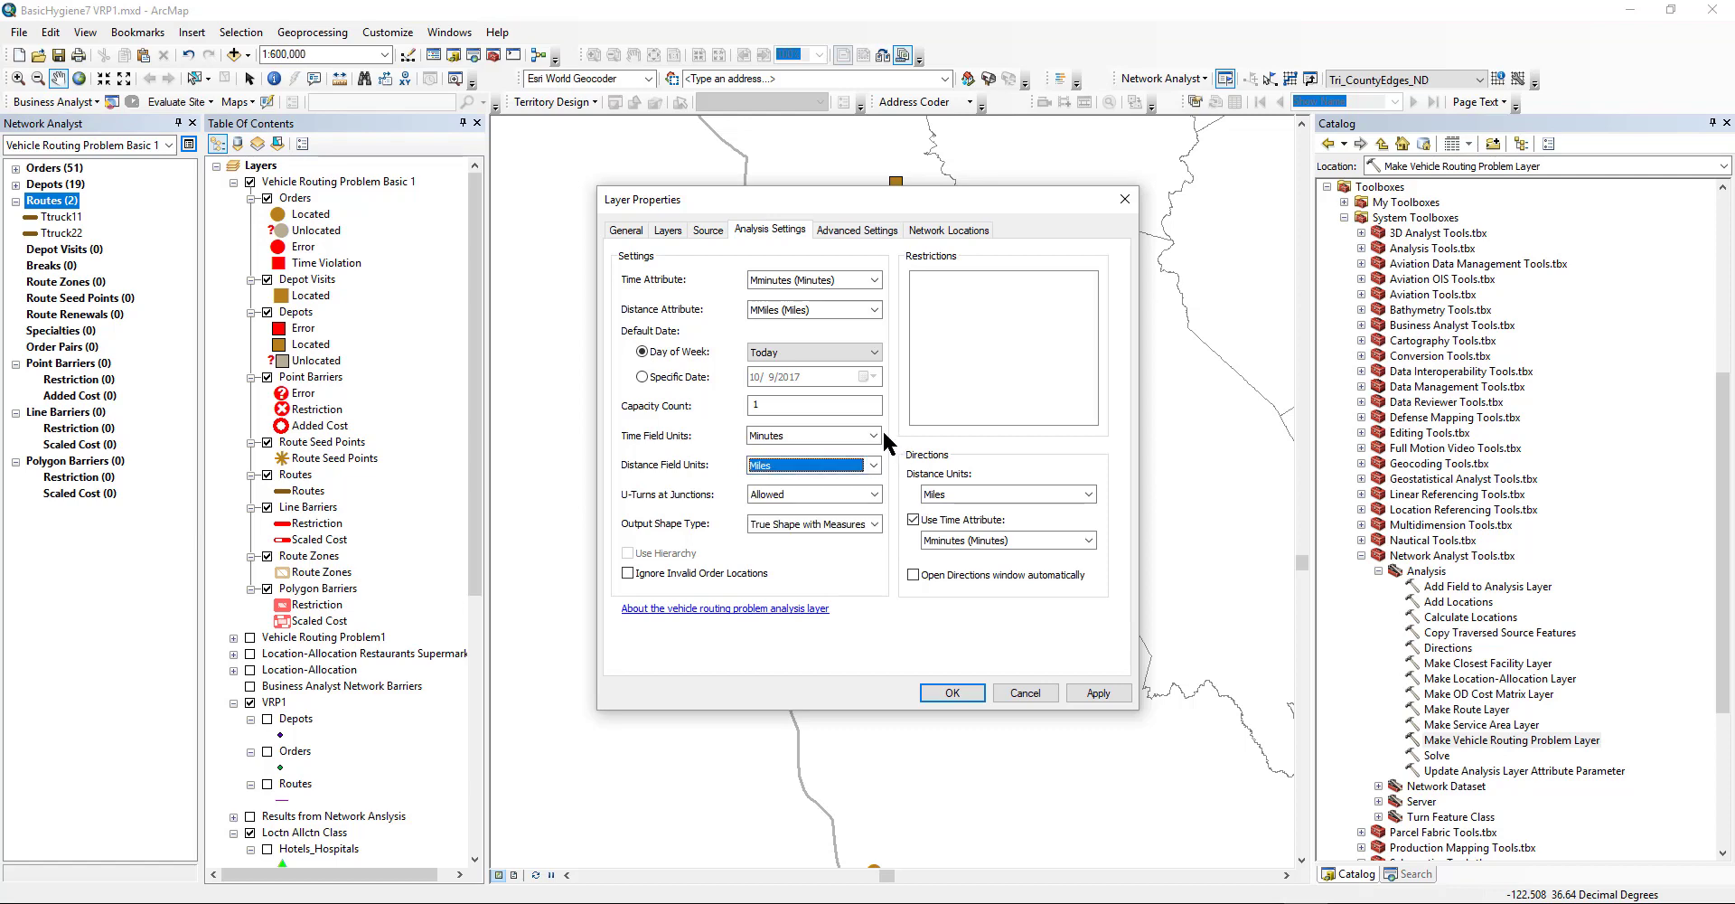
left_click(873, 436)
left_click(898, 440)
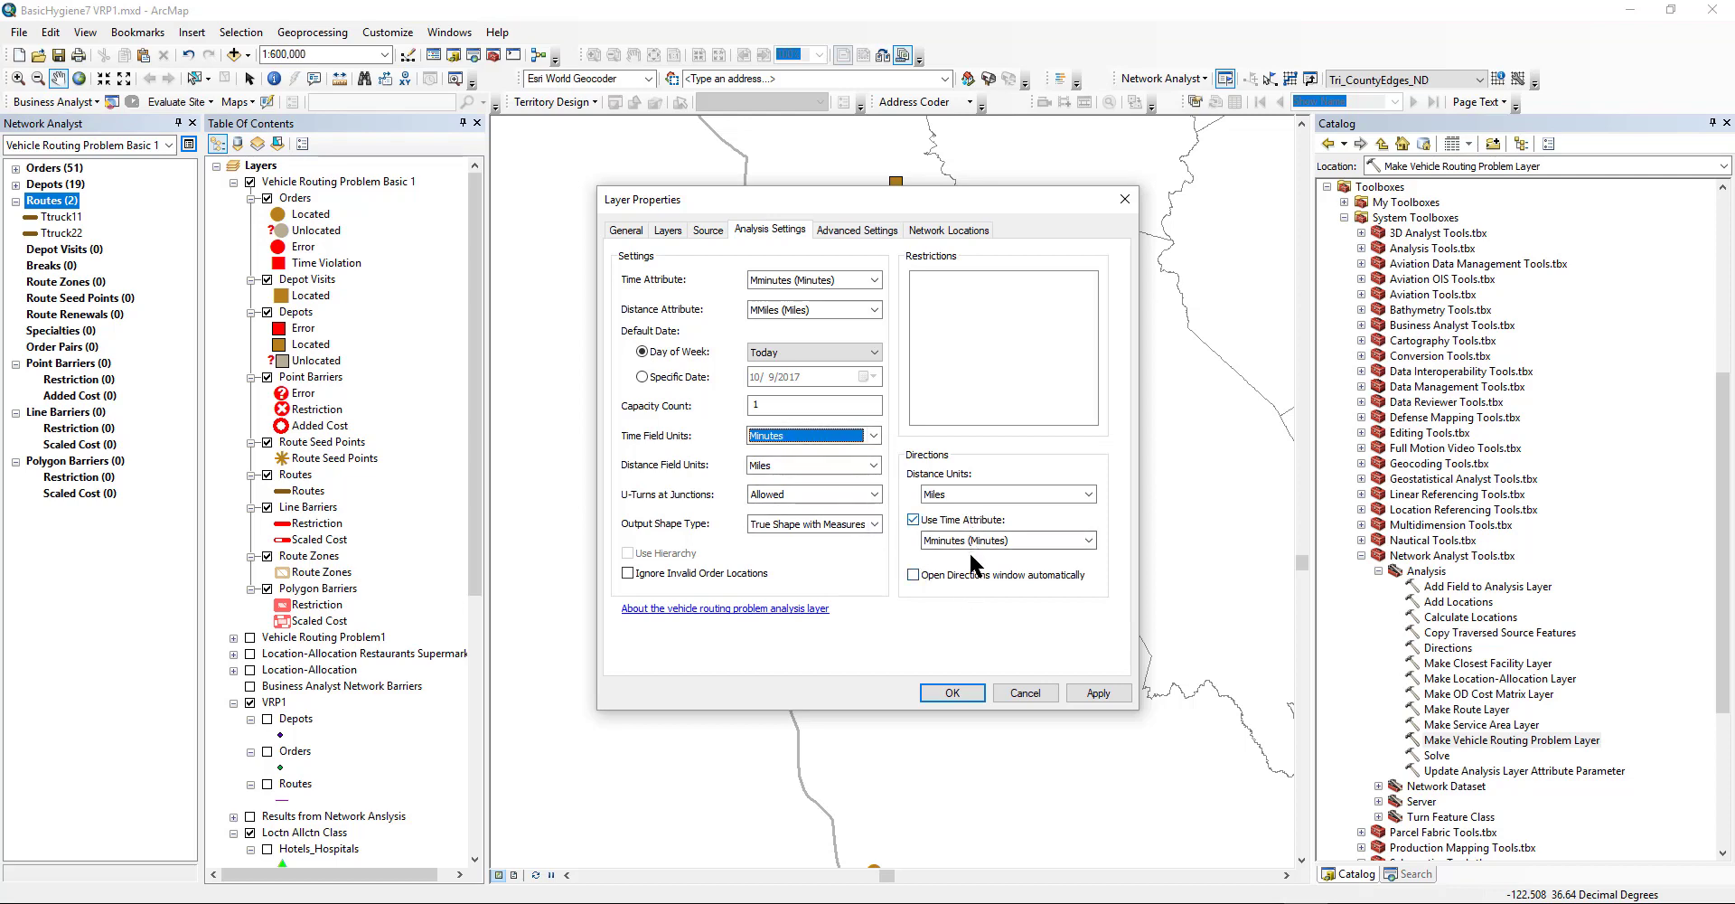
Review the importance options for time window violations and excess transit time, recheck the network locations, and accept the layer properties.
left_click(842, 229)
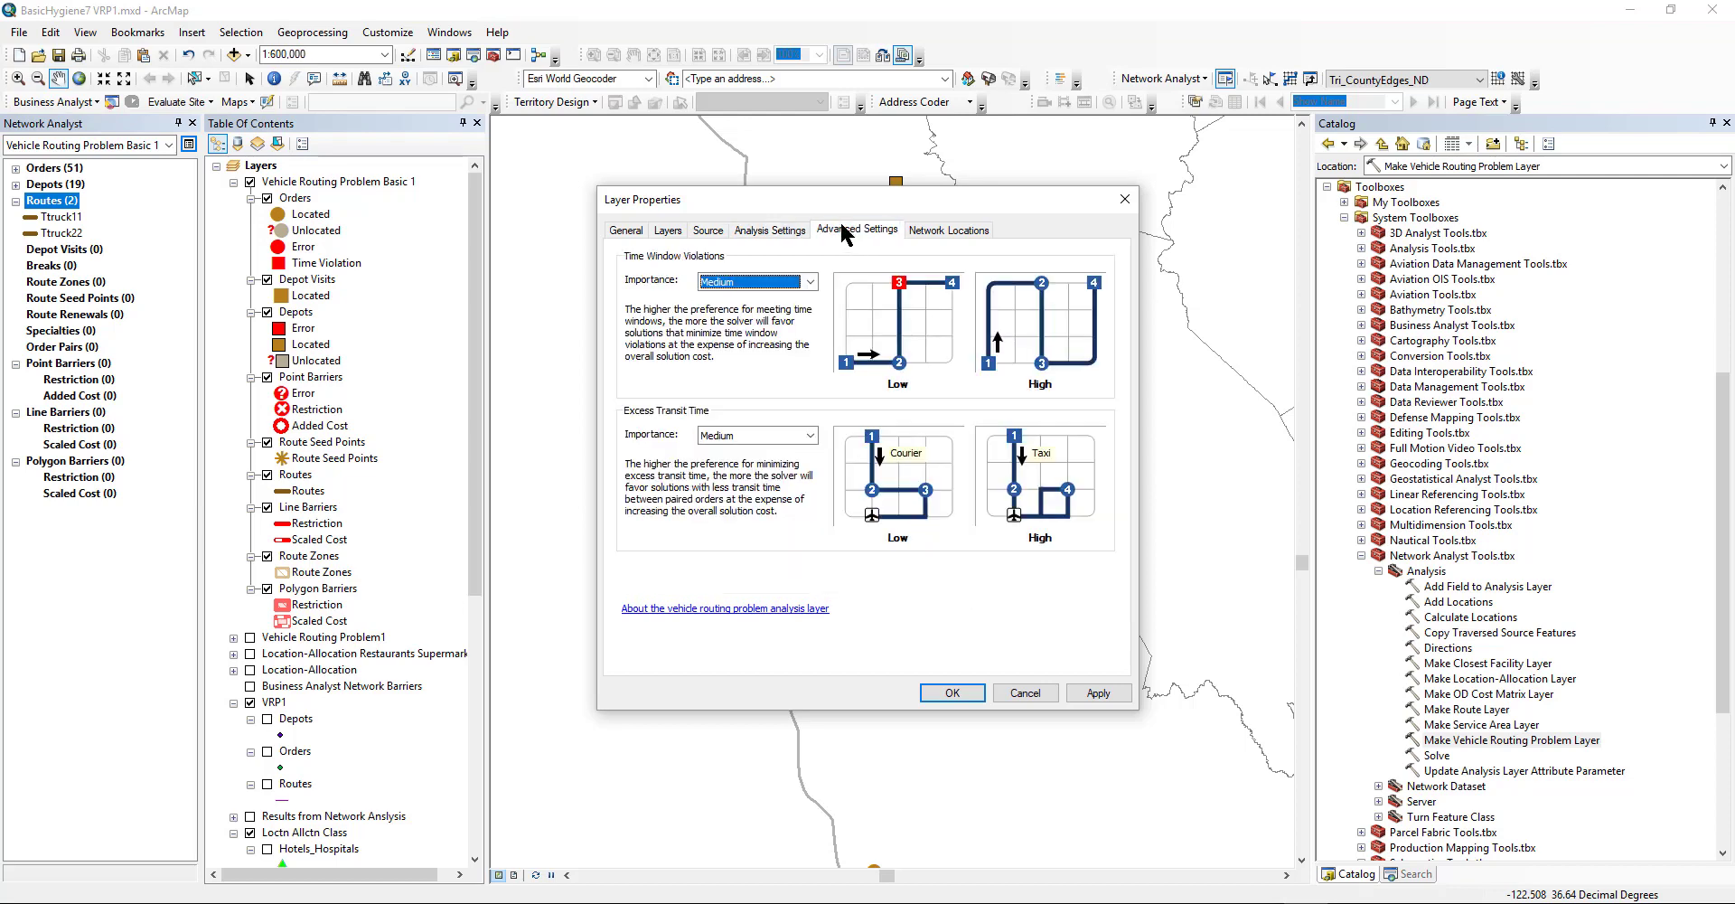
left_click(792, 440)
left_click(792, 439)
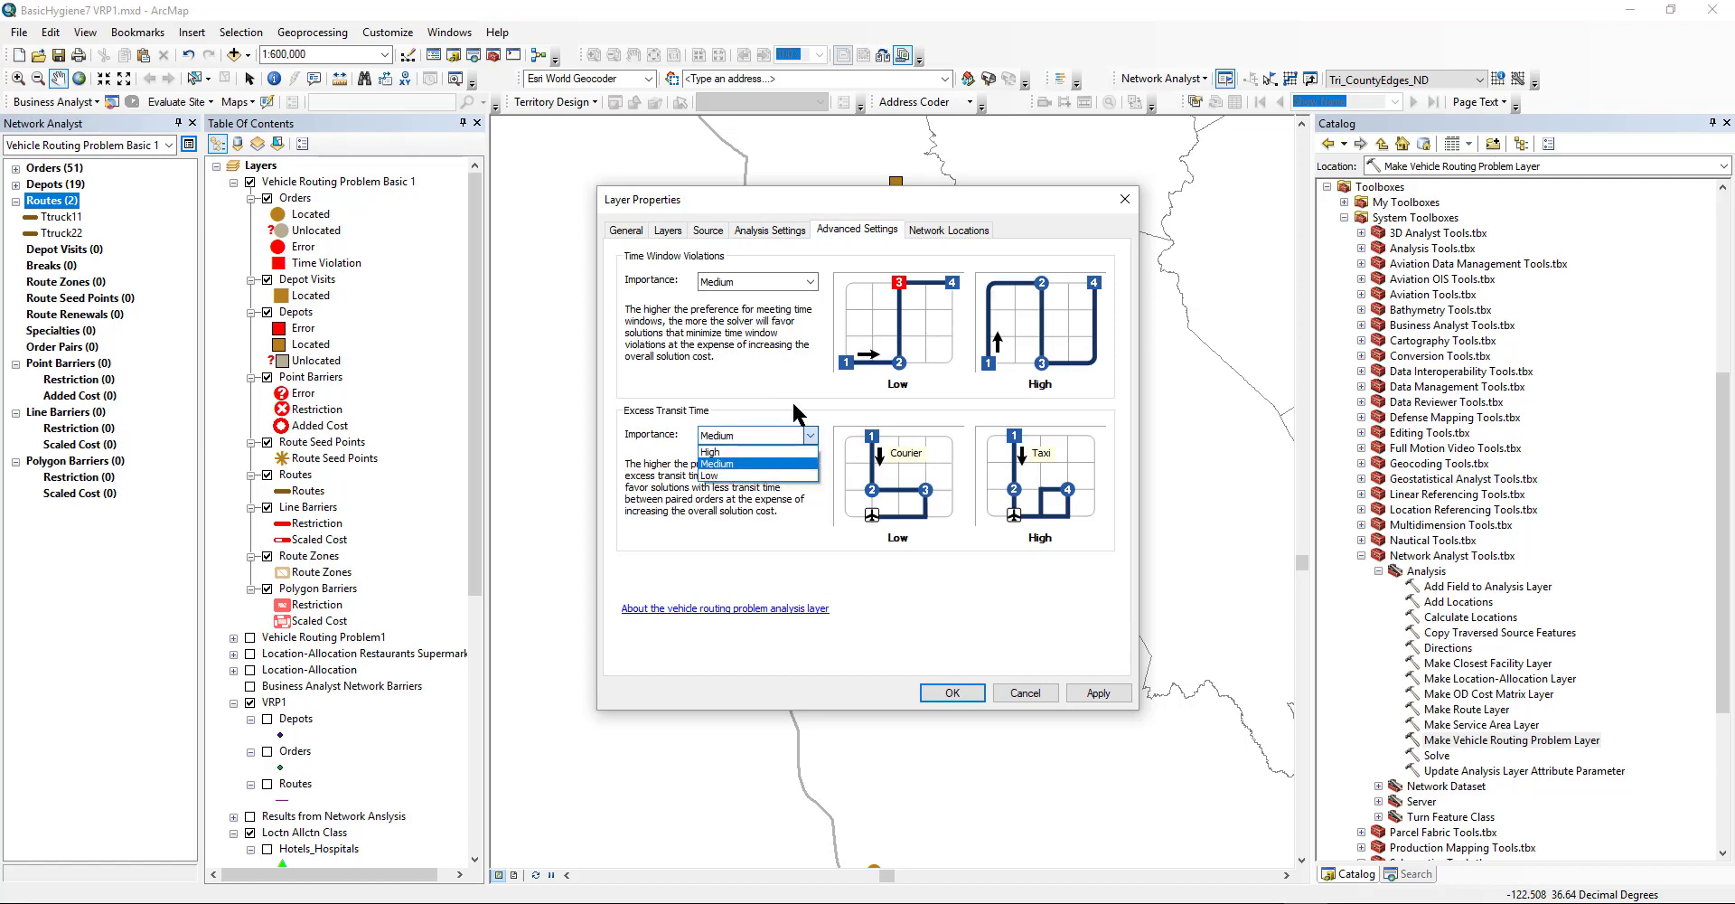
left_click(941, 231)
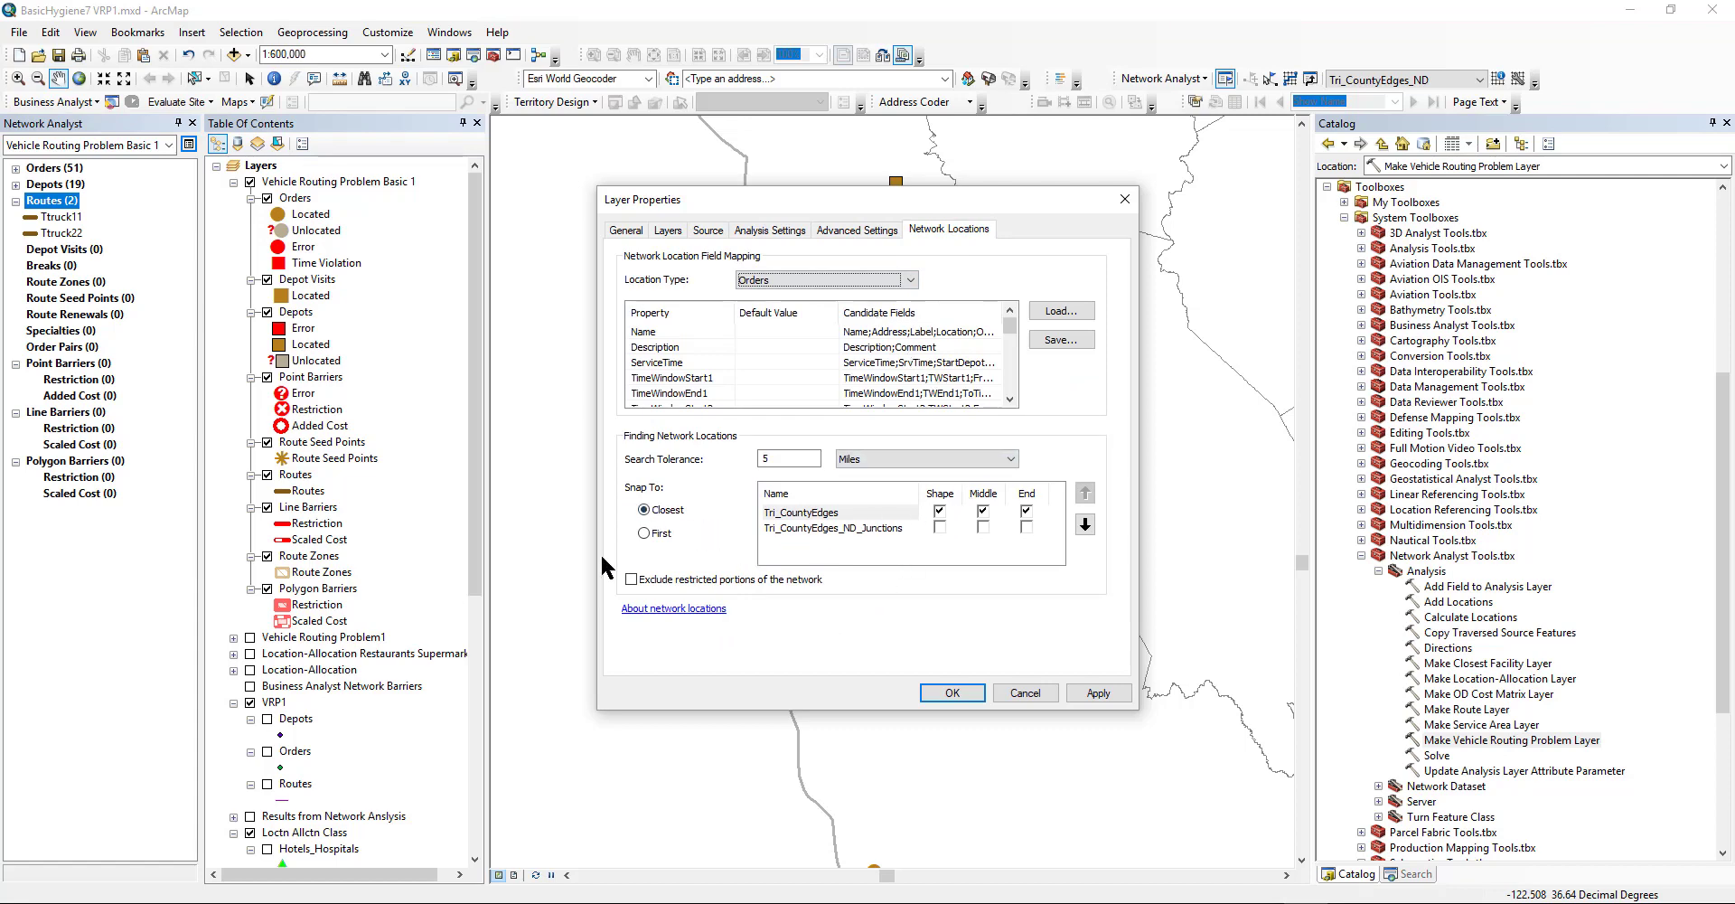
left_click(972, 691)
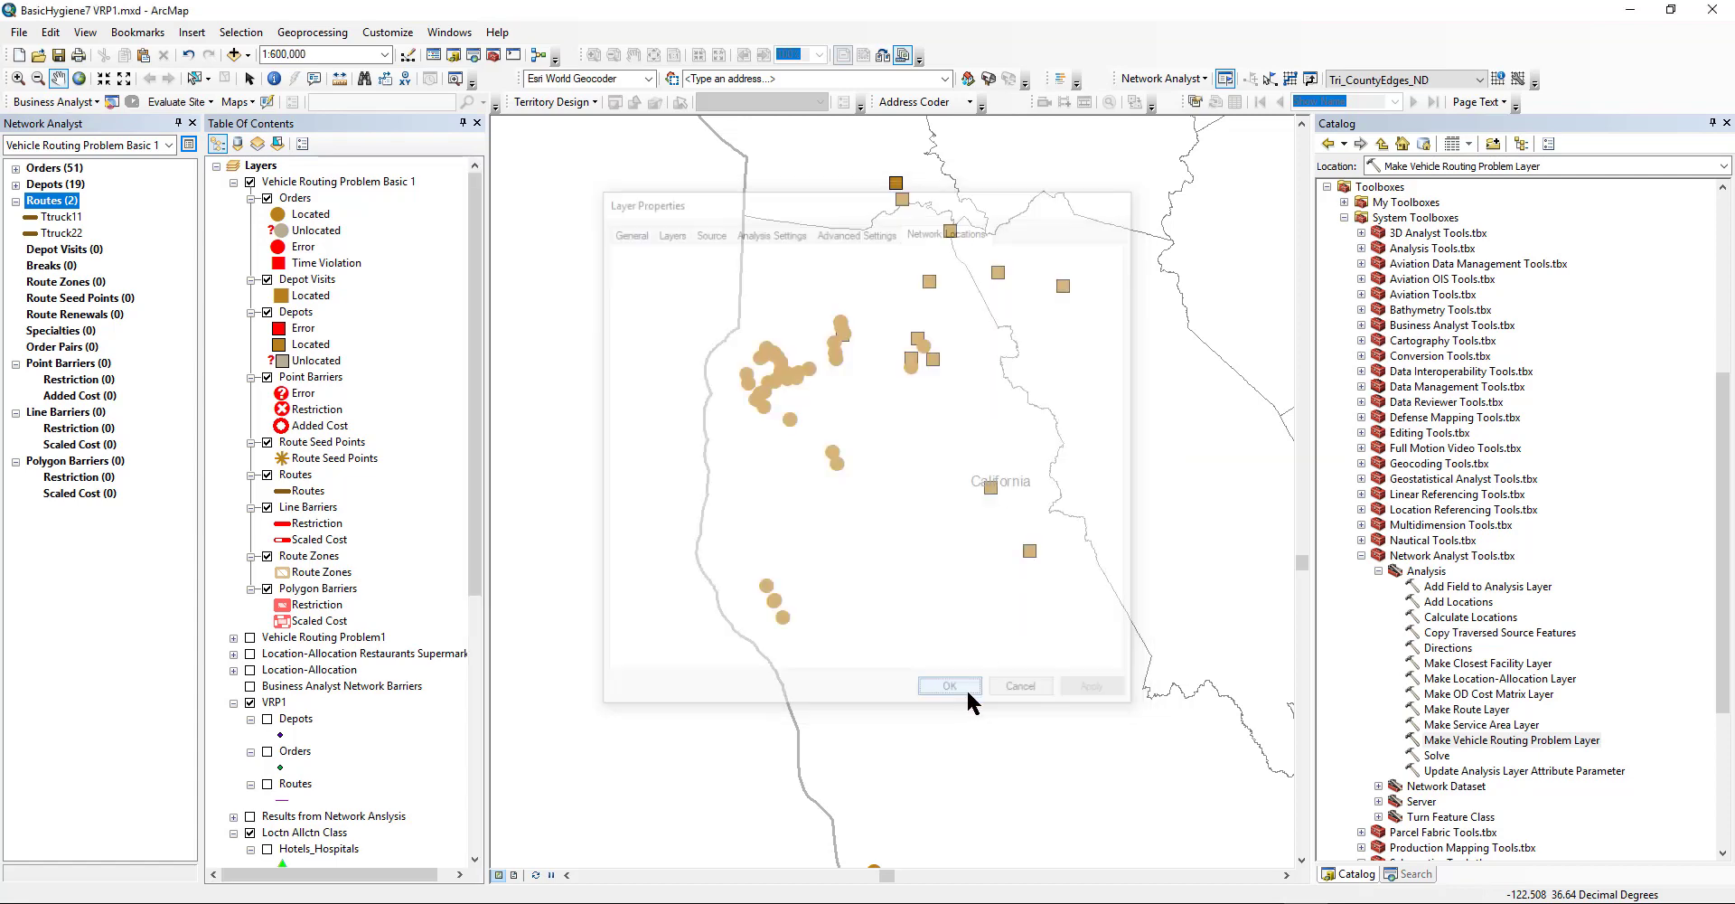
Solve the vehicle routing problem and examine the order sequences assigned to Ttruck11 and Ttruck22.
left_click(1289, 82)
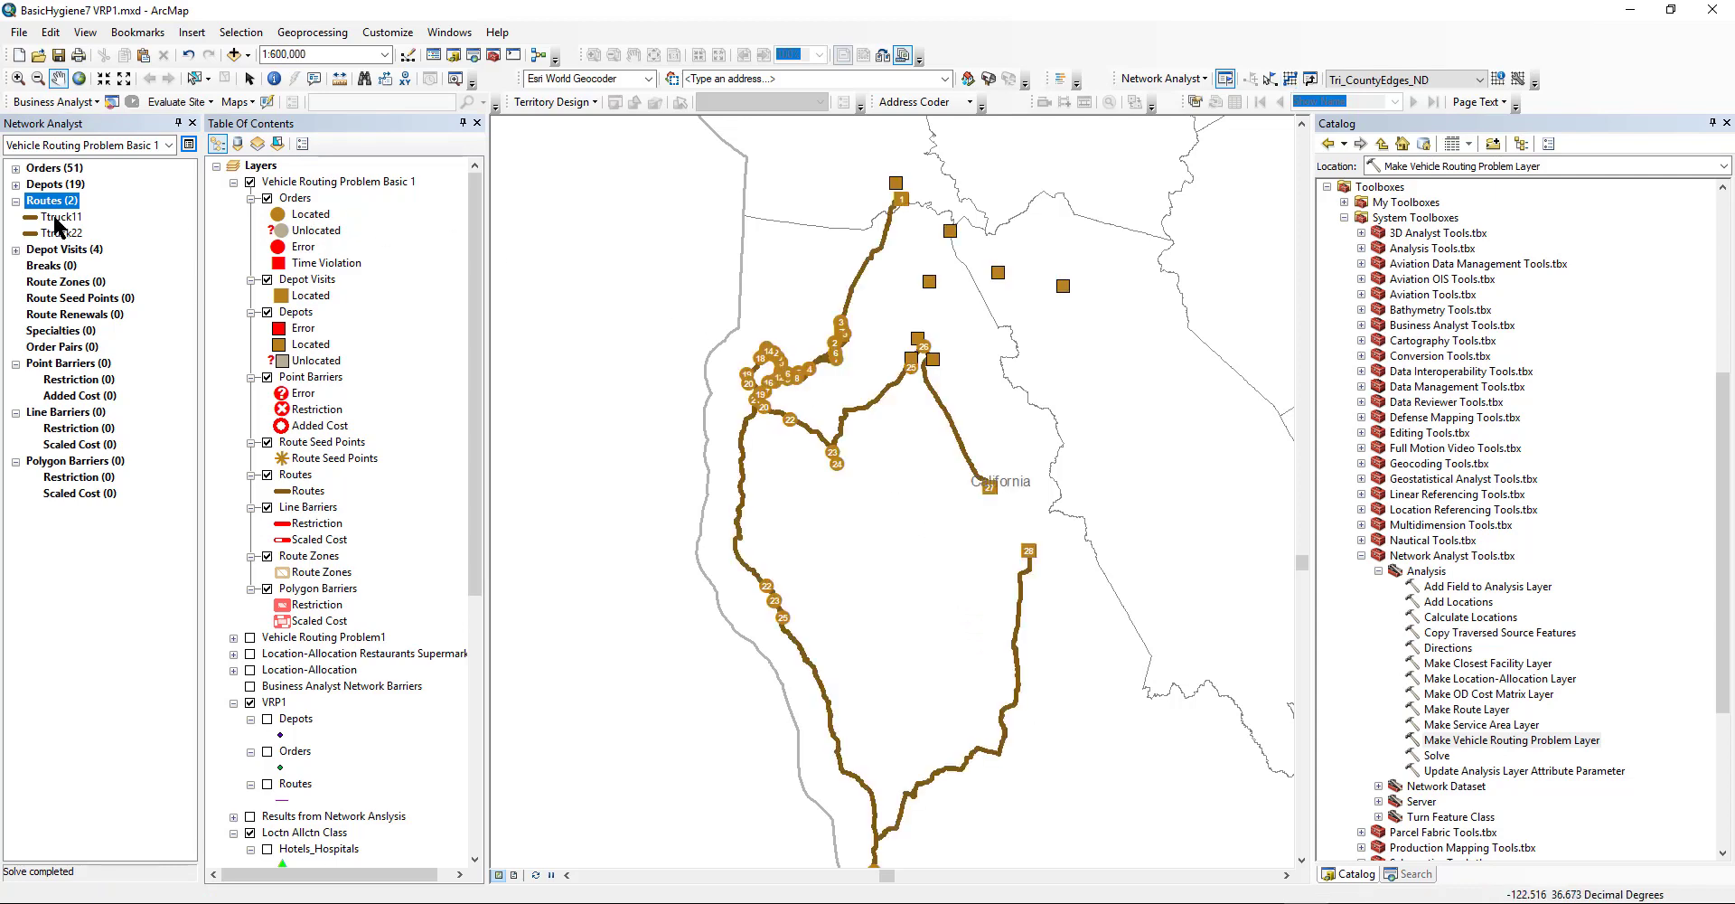
left_click(15, 168)
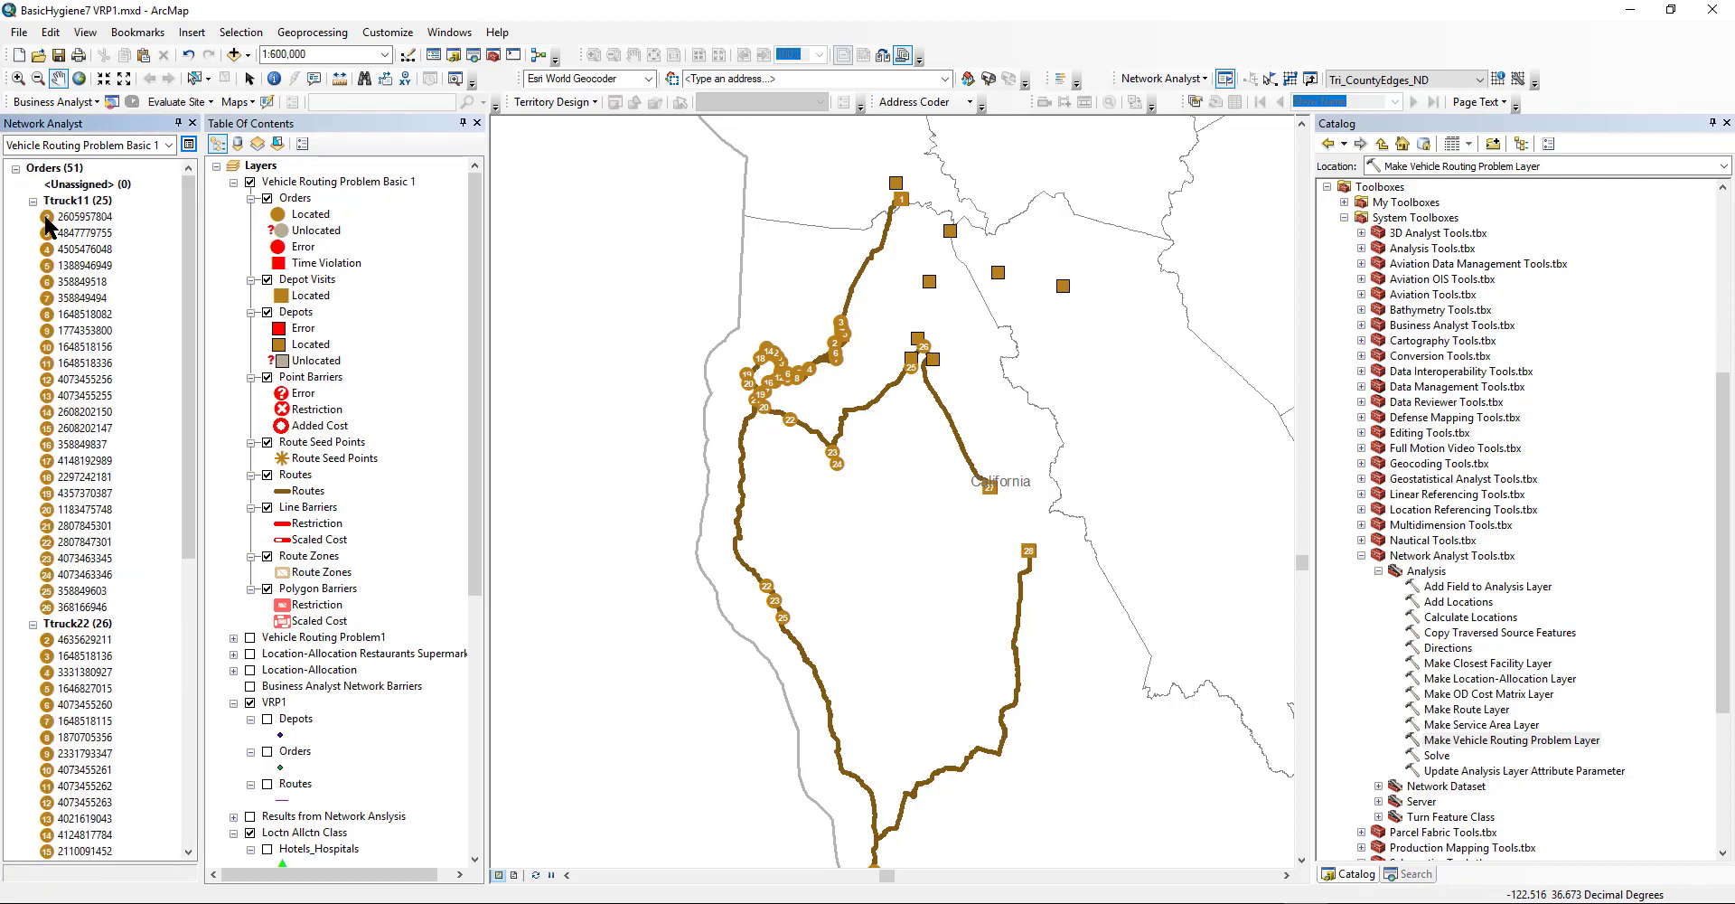
scroll(44, 215, "down", 6)
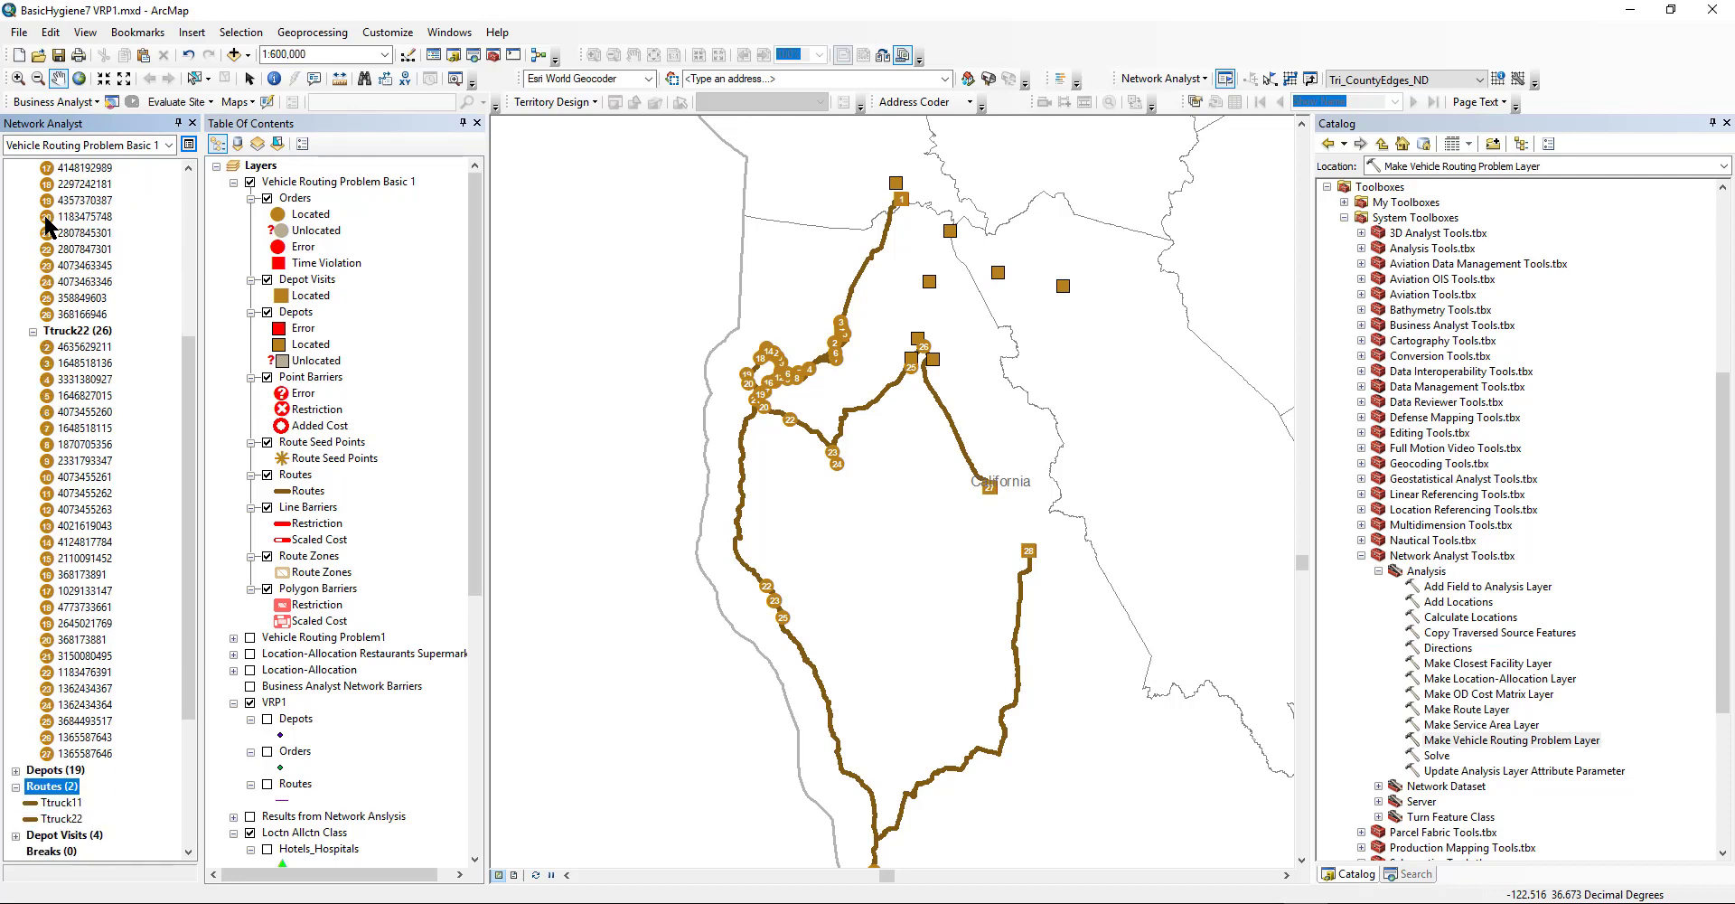
scroll(43, 213, "up", 6)
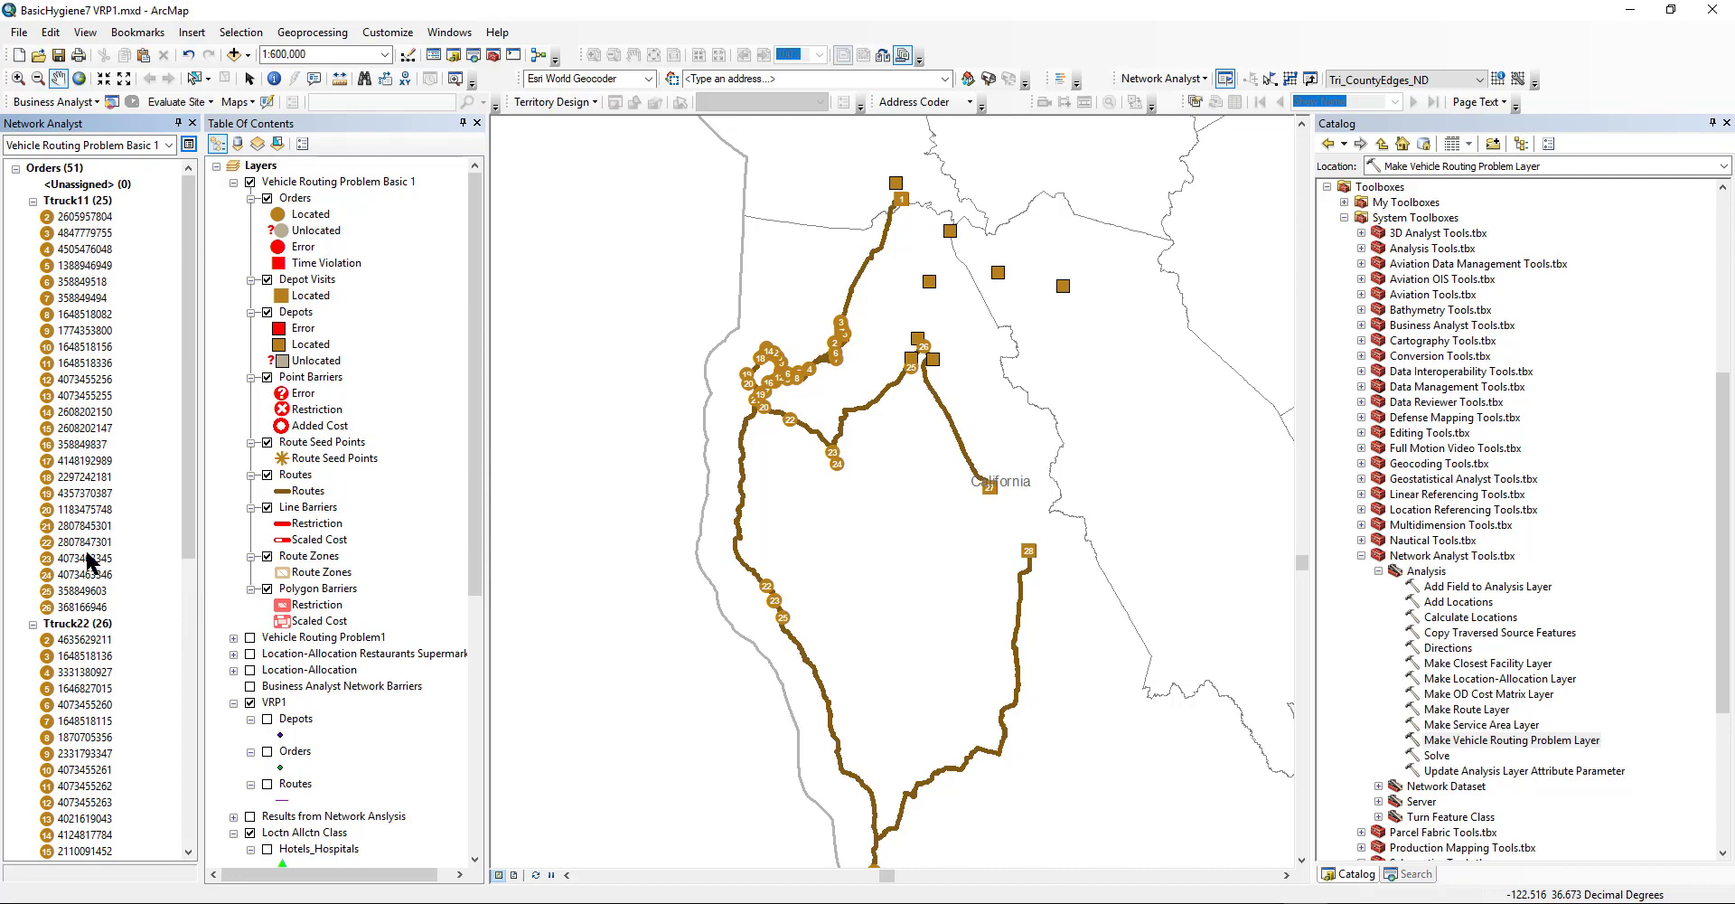
scroll(63, 202, "down", 5)
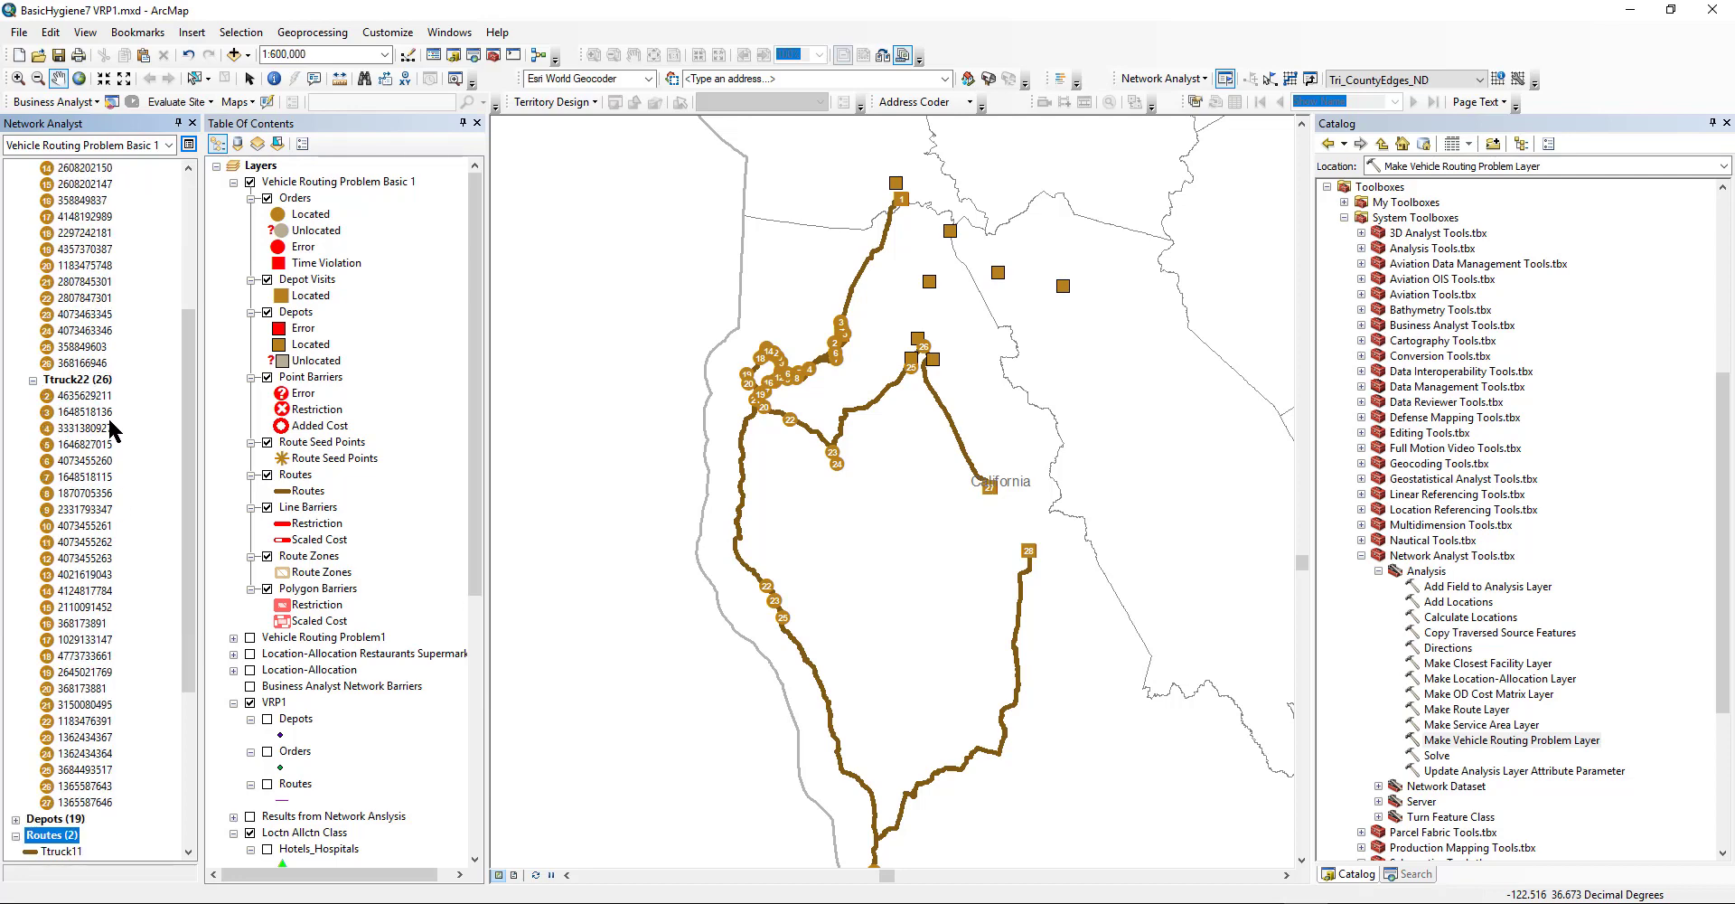
scroll(107, 416, "up", 5)
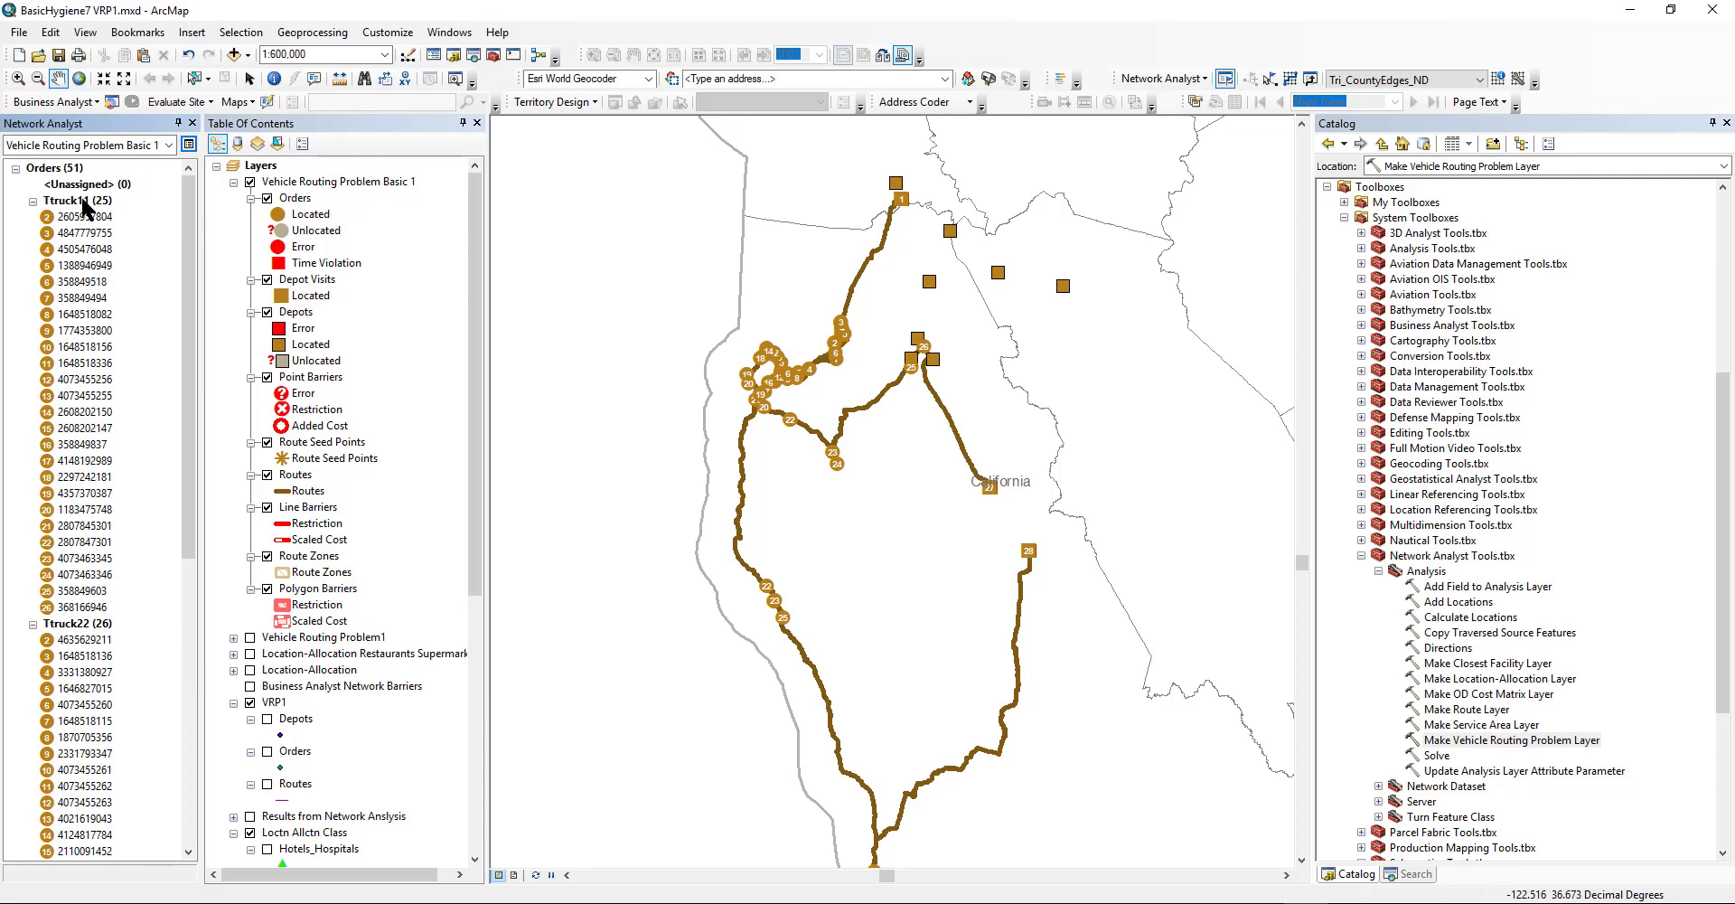
scroll(51, 646, "down", 5)
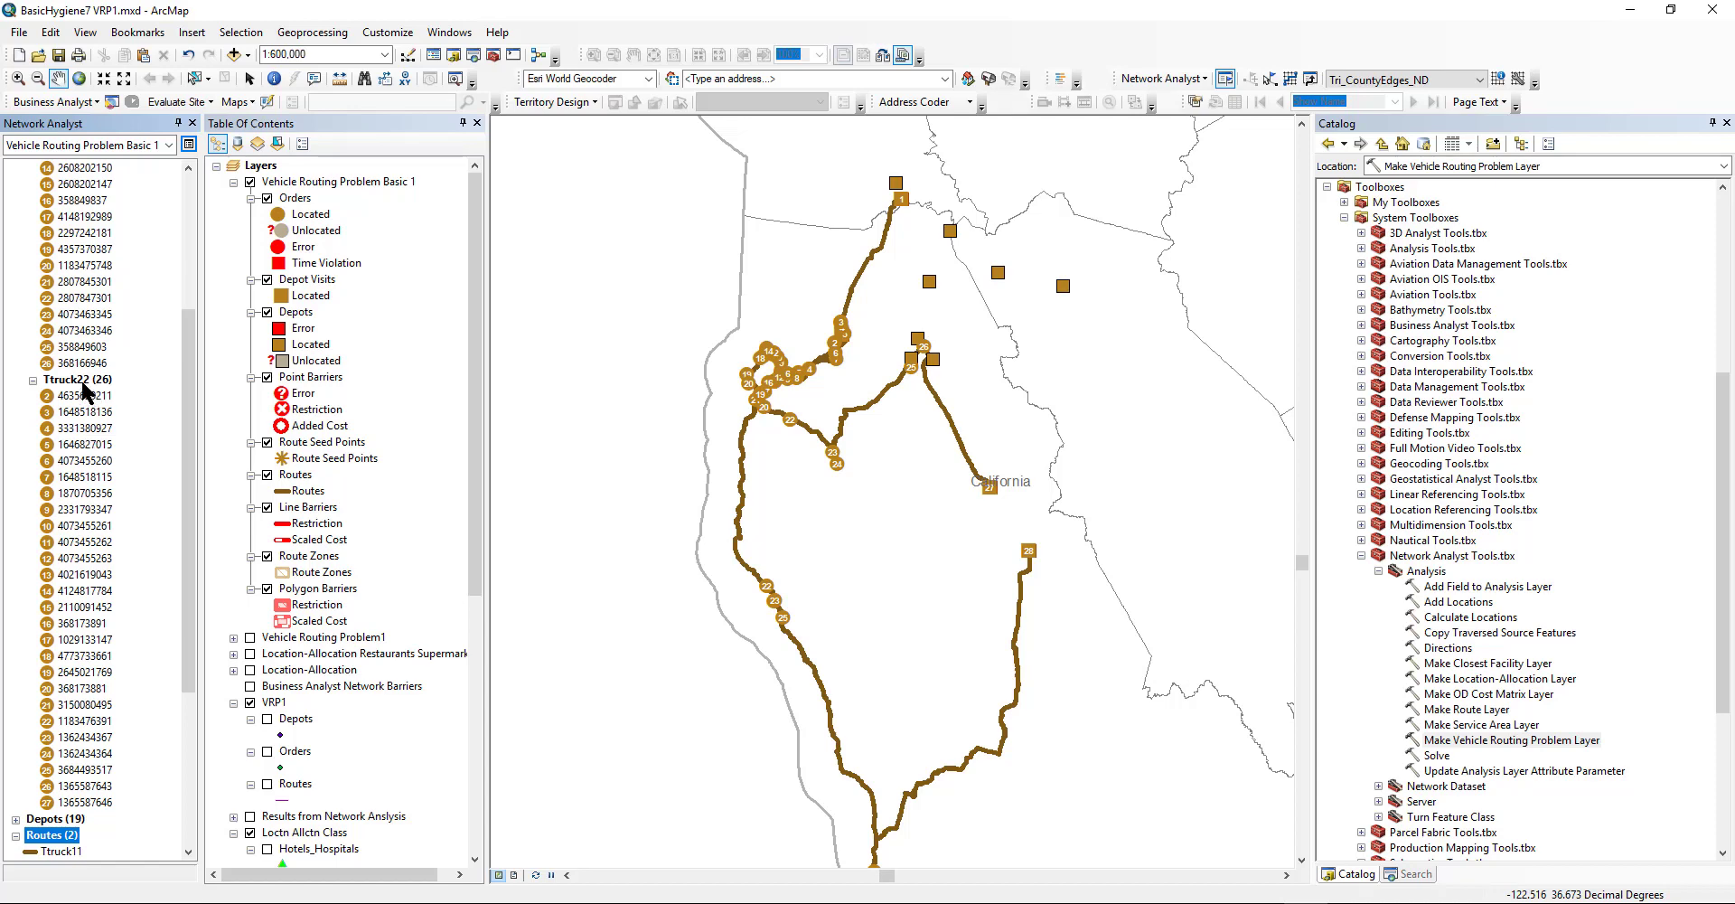
scroll(79, 378, "up", 5)
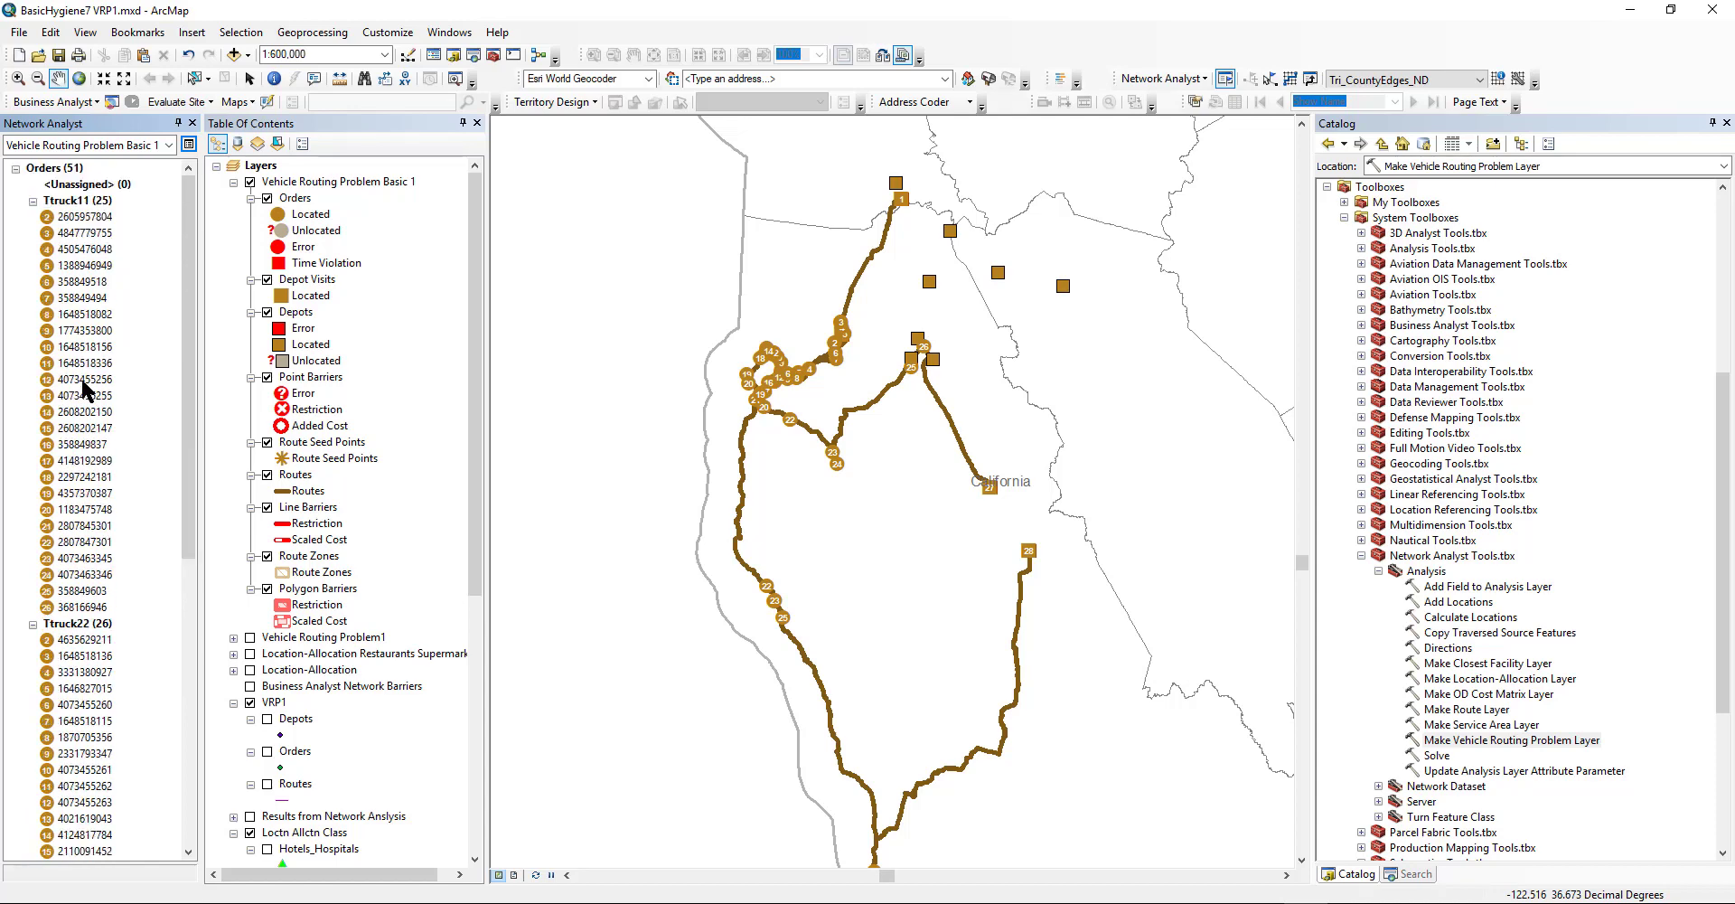
scroll(89, 202, "down", 4)
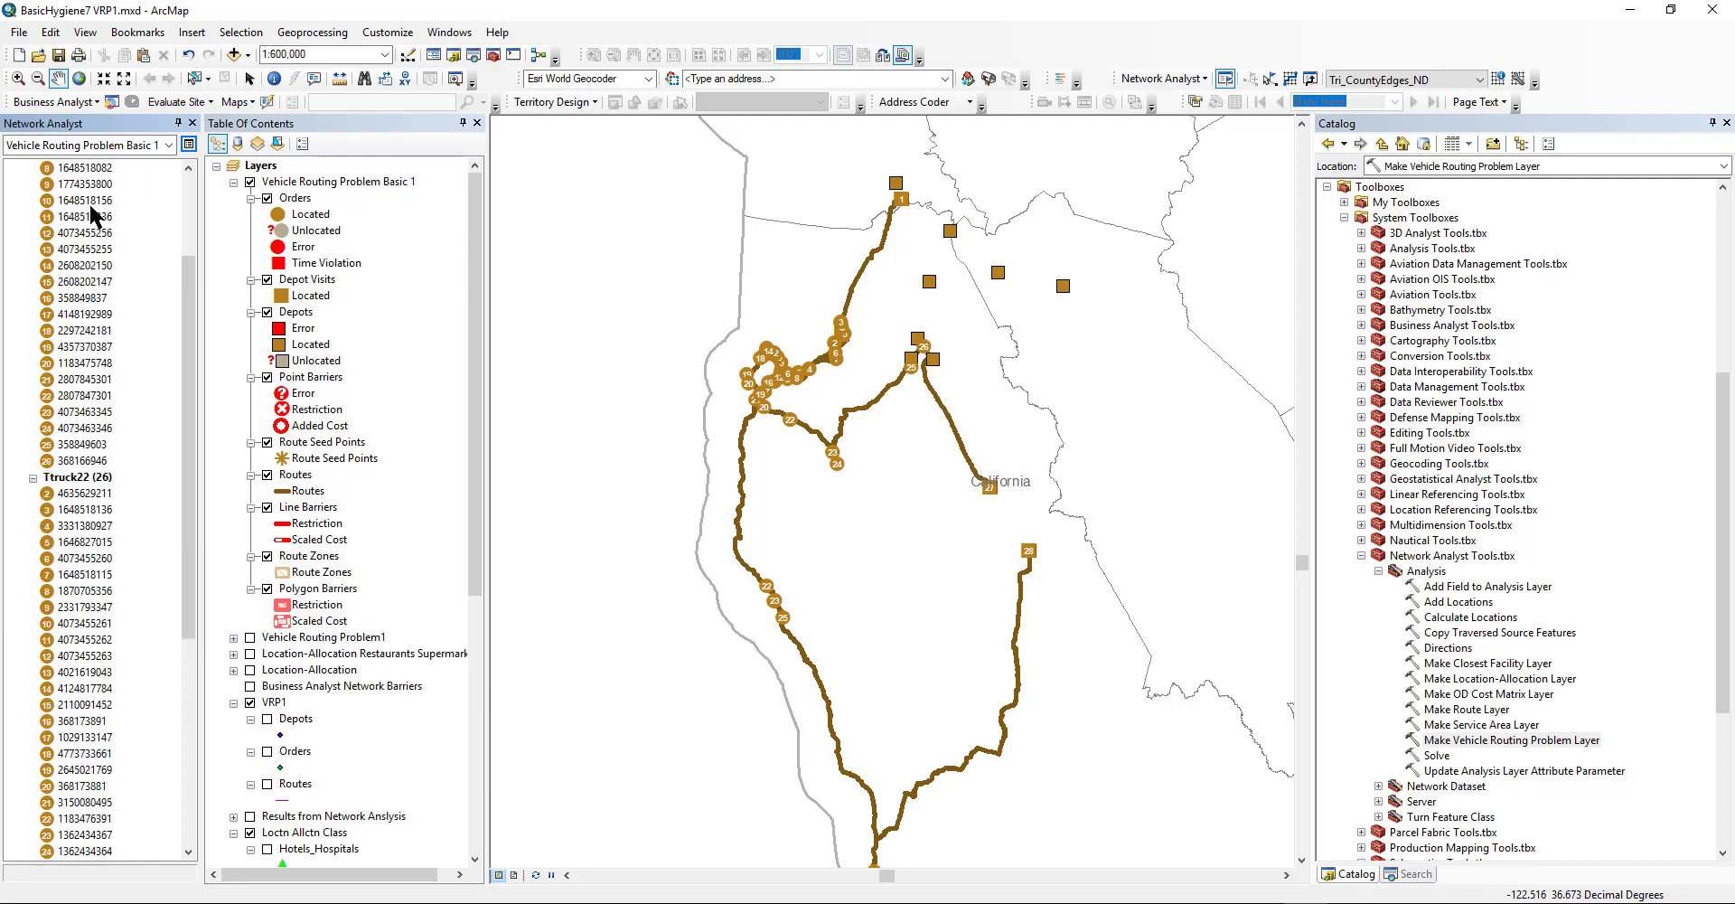
Select all orders assigned to Ttruck22 to examine their locations on the map.
right_click(65, 477)
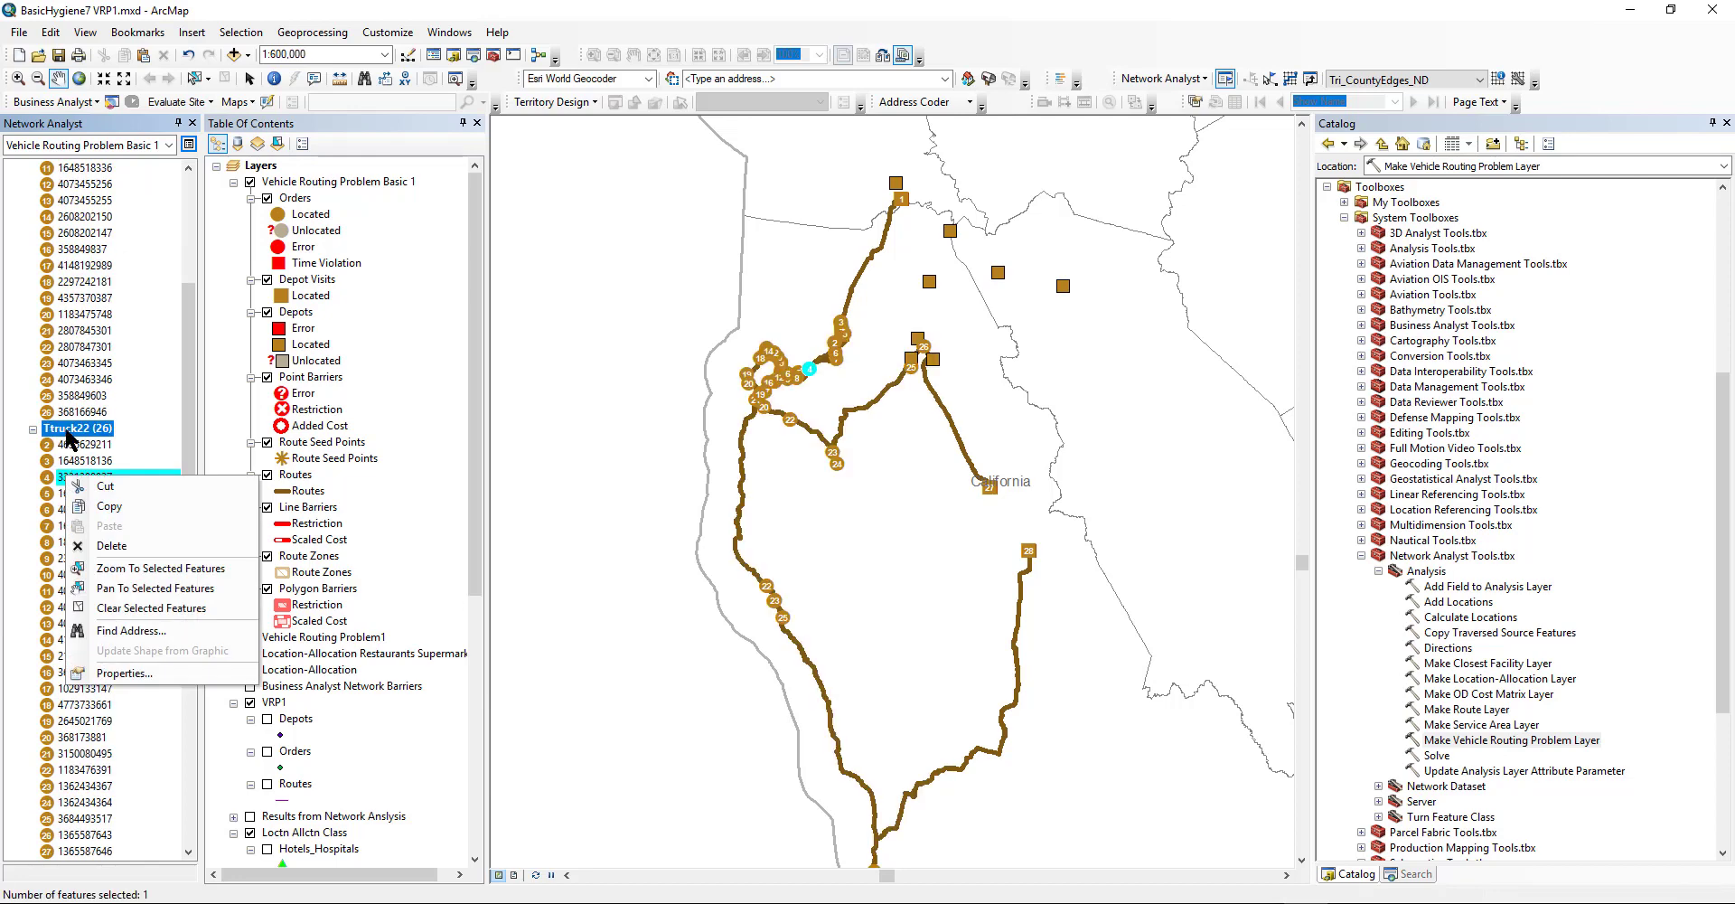
key("Escape")
left_click(80, 446)
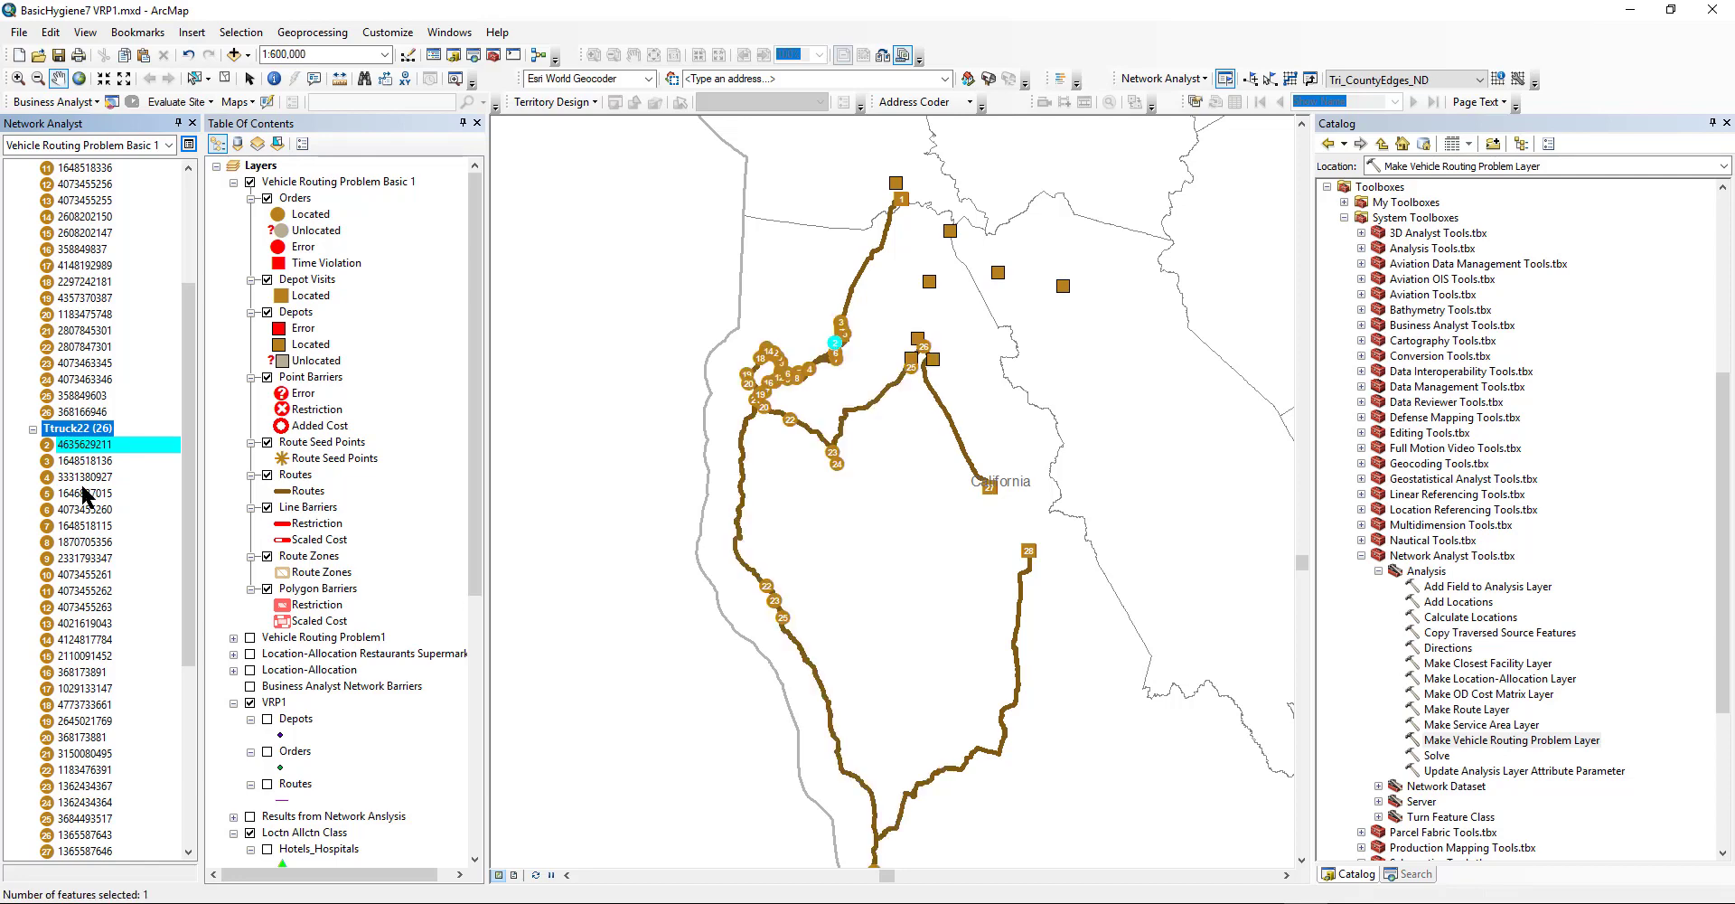
scroll(85, 485, "down", 4)
left_click(102, 660, "shift")
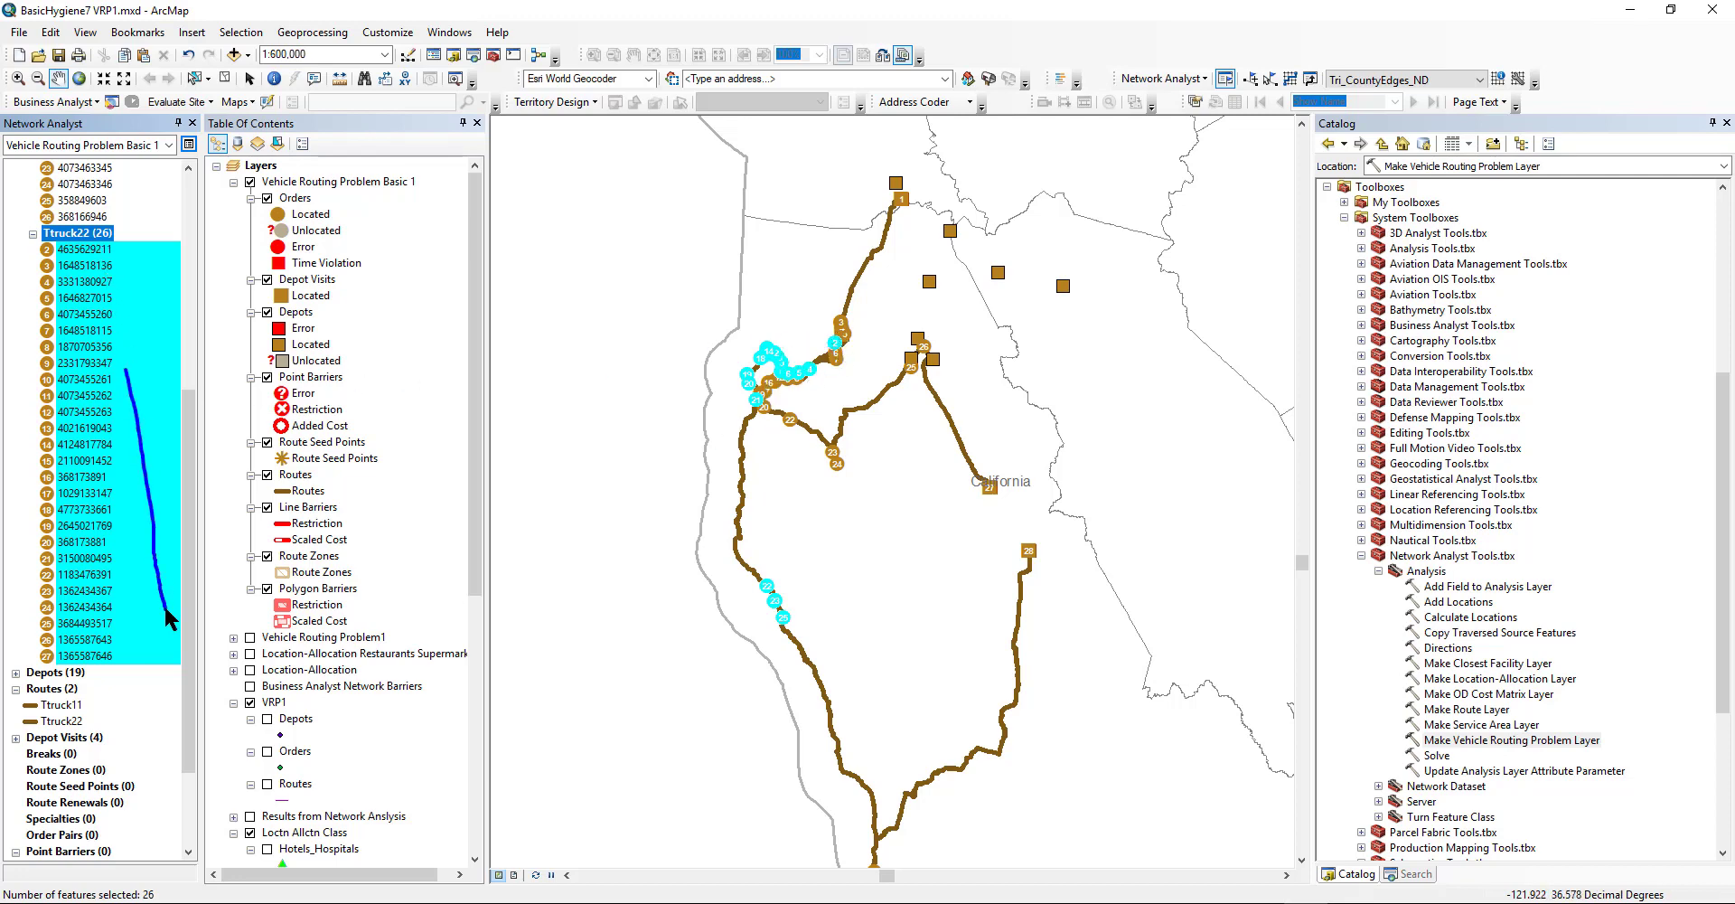
mouse_move(832, 327)
left_mouse_down()
mouse_move(725, 369)
mouse_move(867, 337)
mouse_move(800, 325)
left_mouse_up()
mouse_move(761, 553)
left_mouse_down()
mouse_move(829, 609)
mouse_move(746, 592)
left_mouse_up()
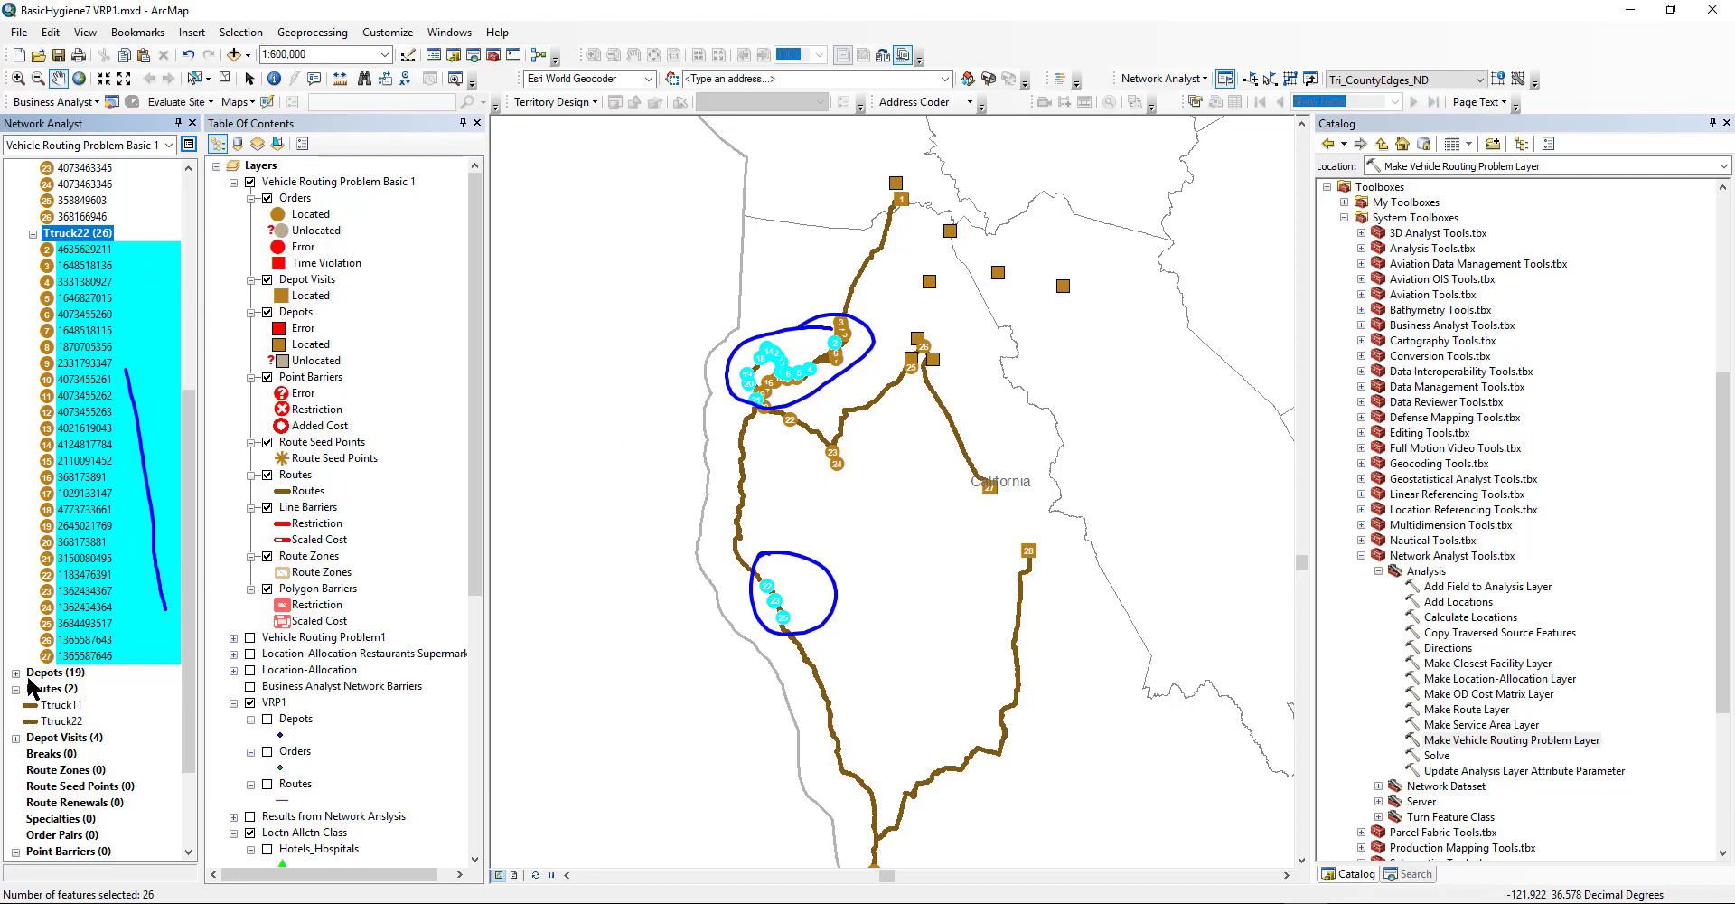
Review the Ttruck11 route's attributes and set its MaxOrderCount to 30.
left_click(51, 706)
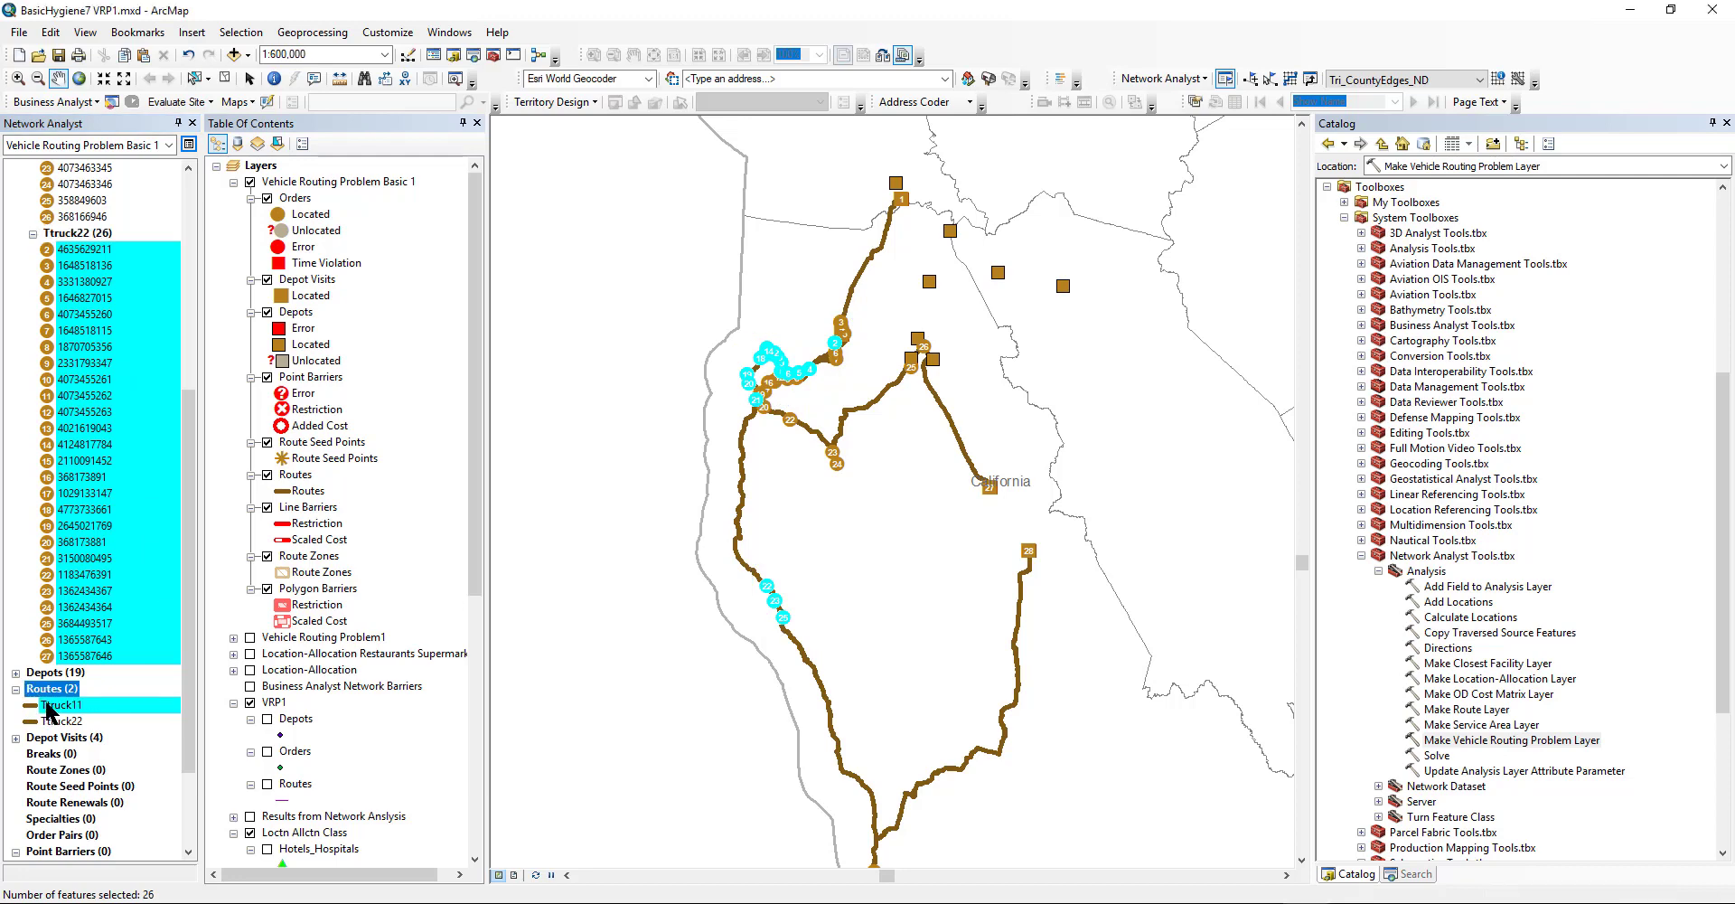
right_click(52, 713)
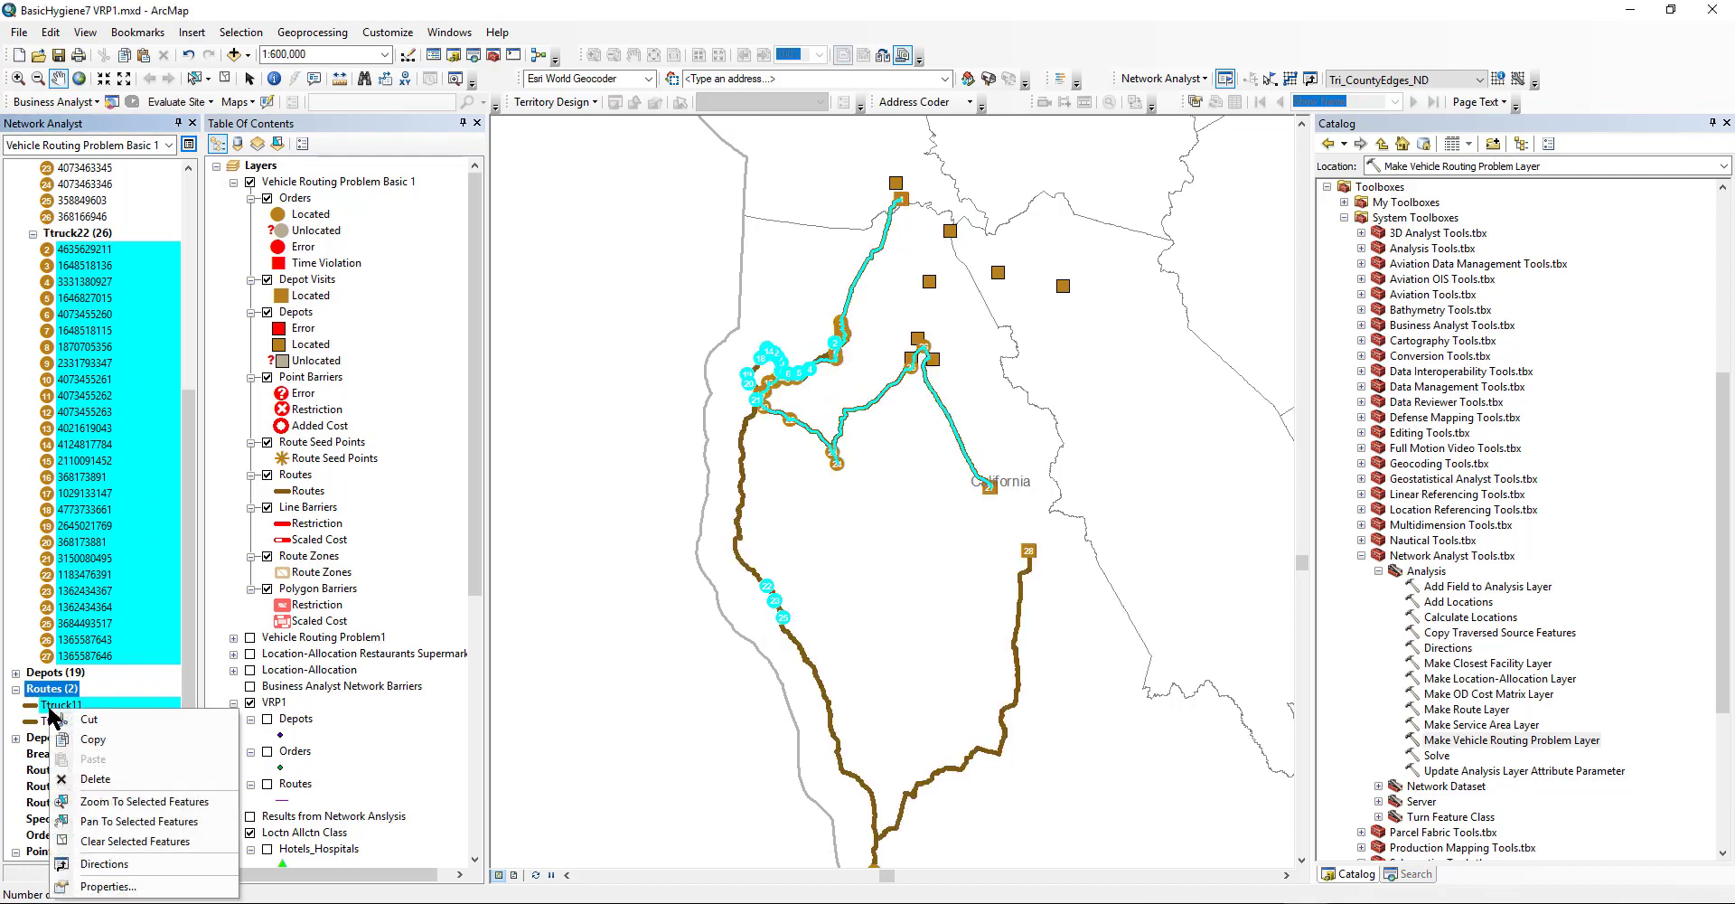
left_click(193, 610)
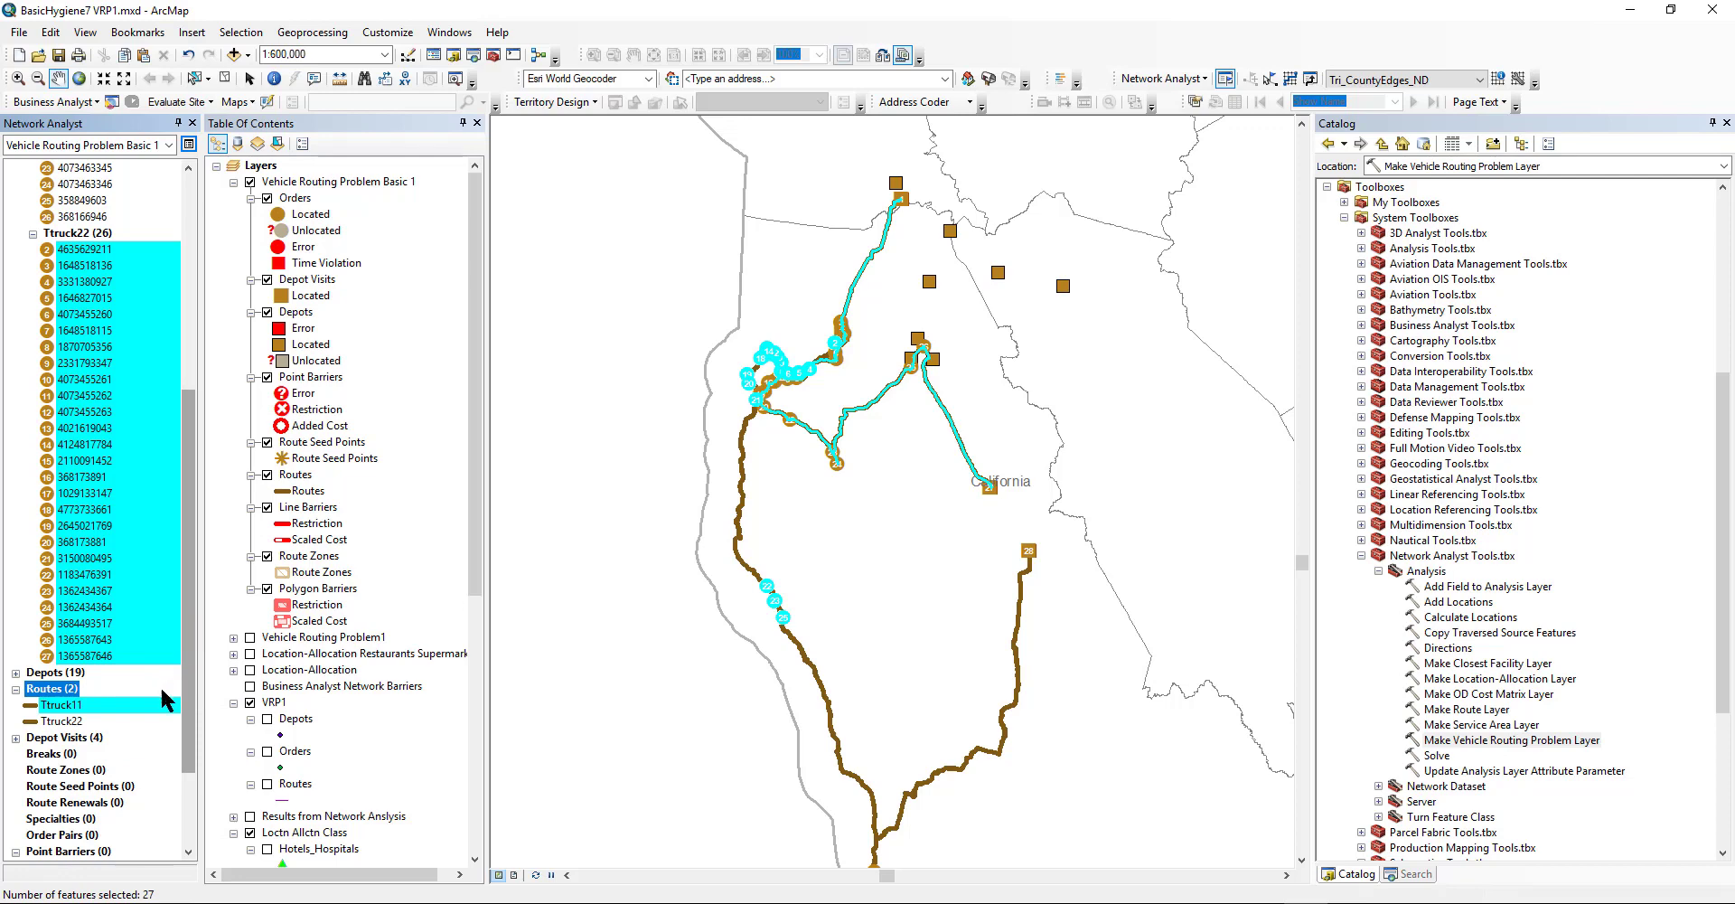
right_click(99, 704)
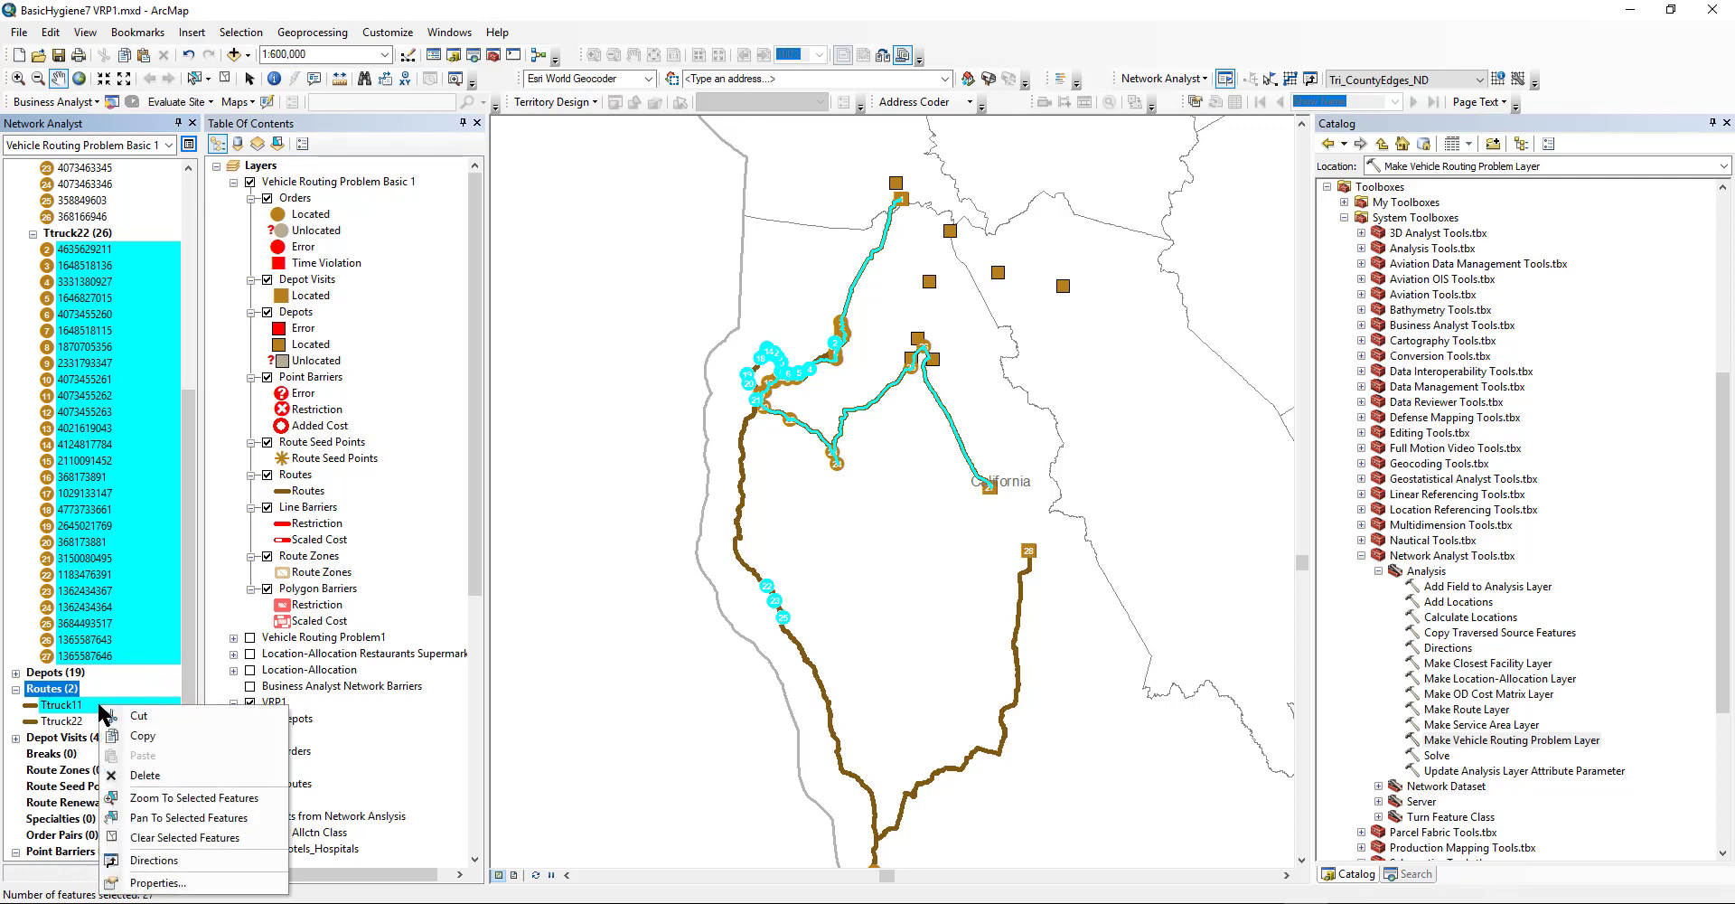
left_click(156, 882)
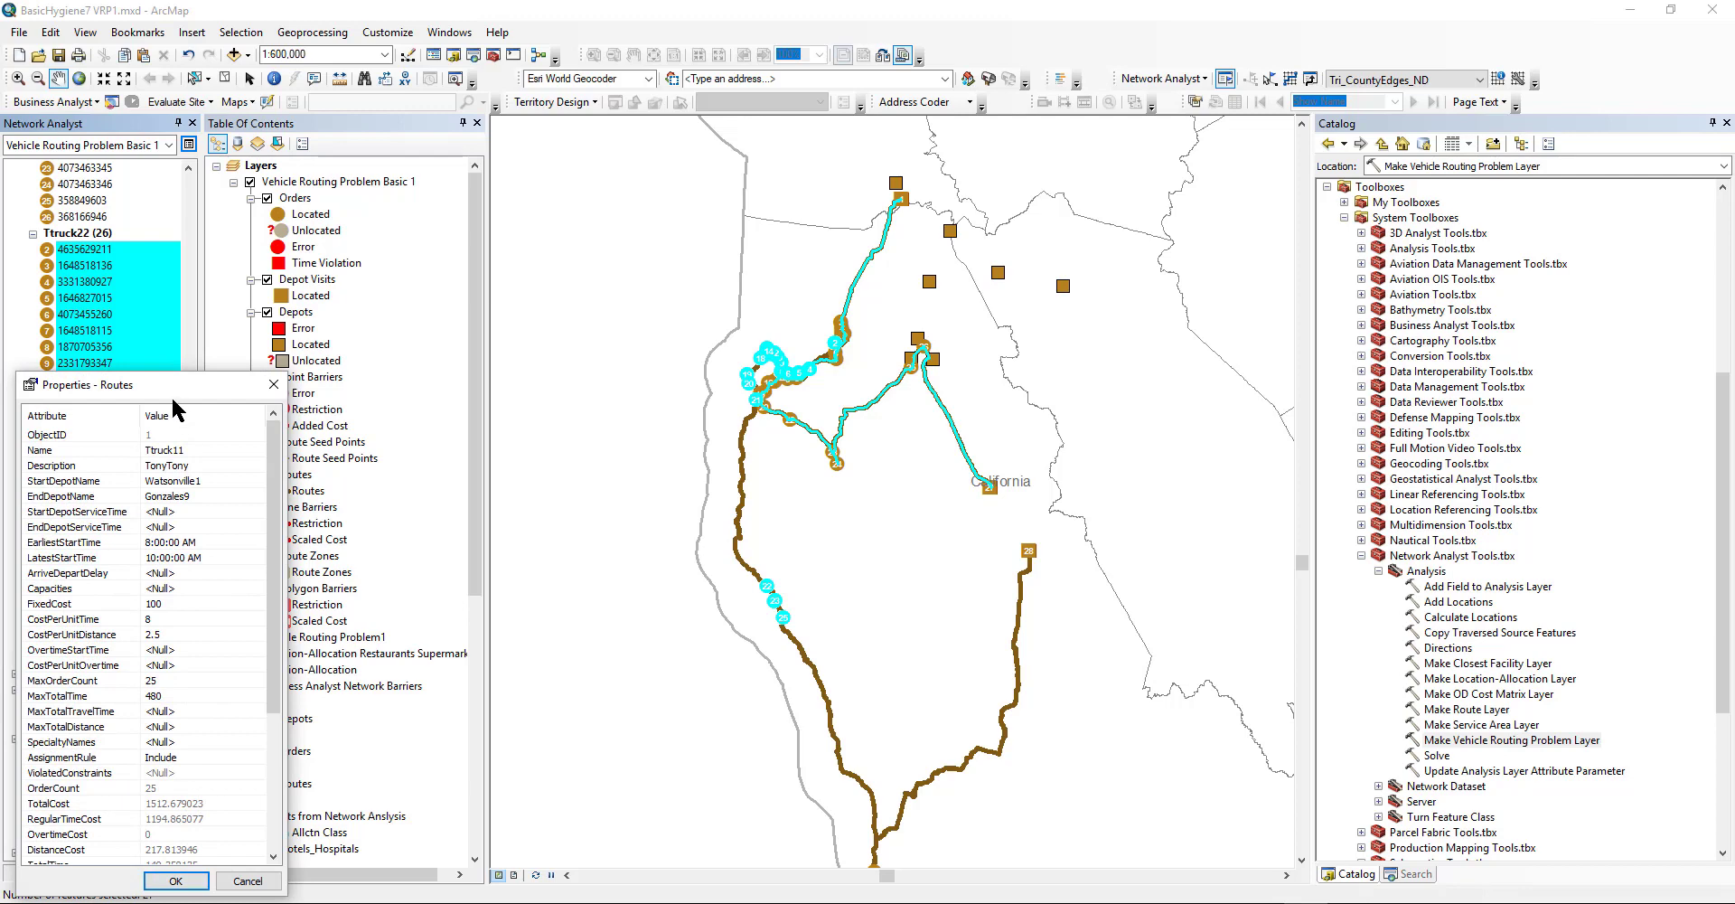
left_click_drag(173, 386, 379, 165)
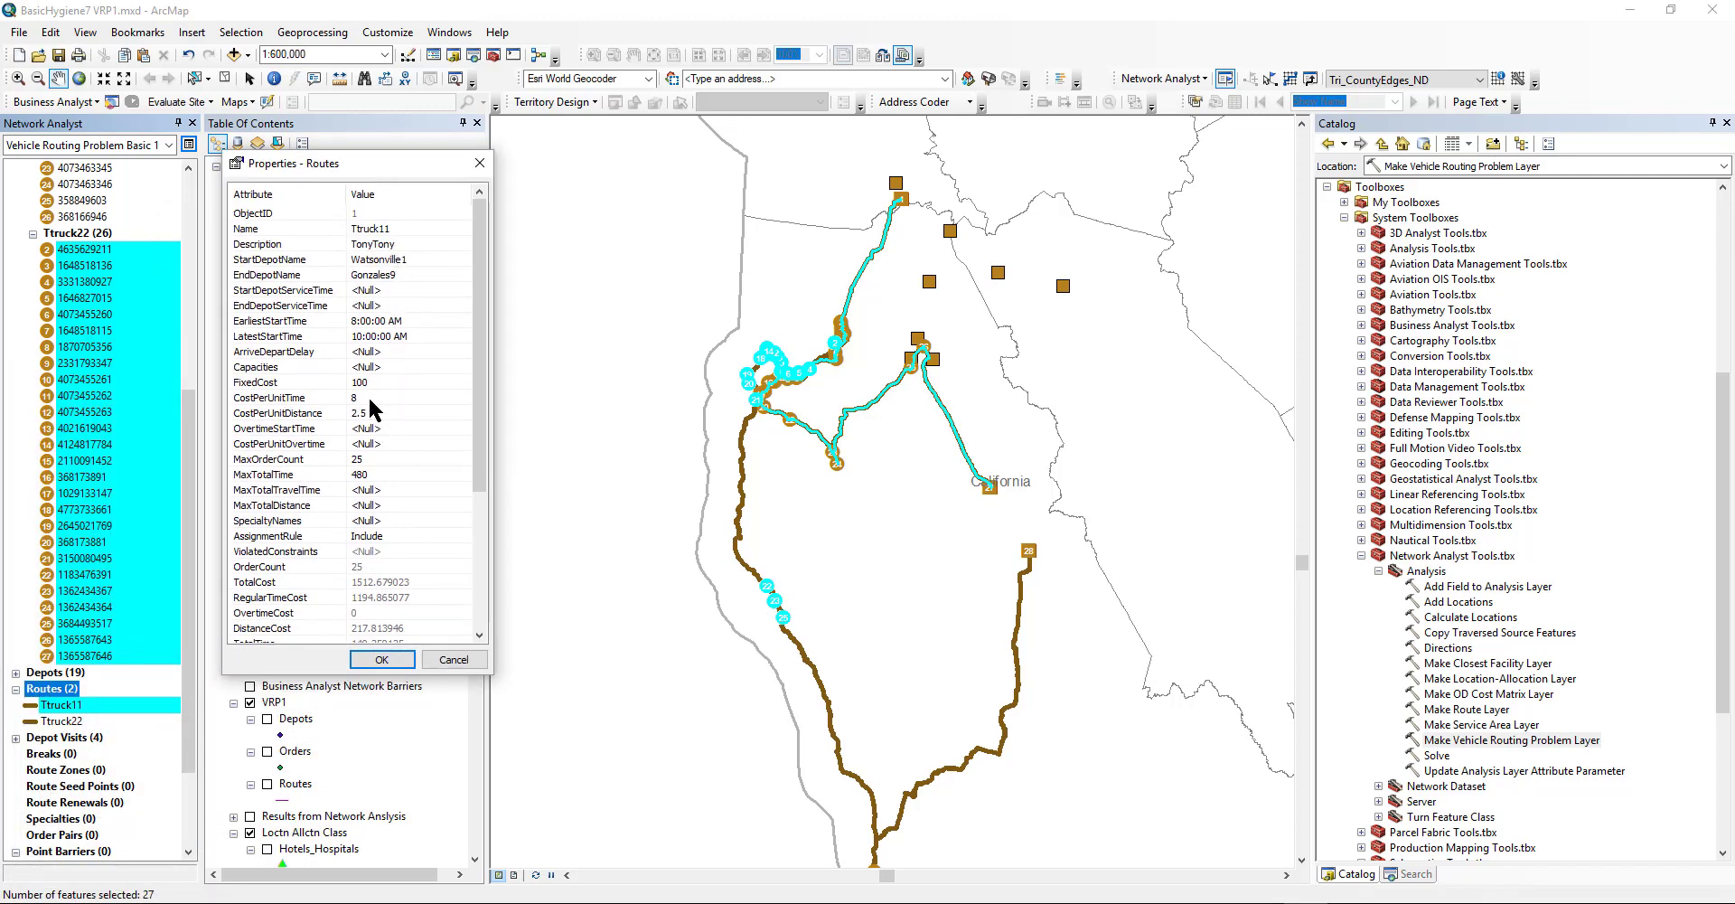
scroll(367, 394, "down", 2)
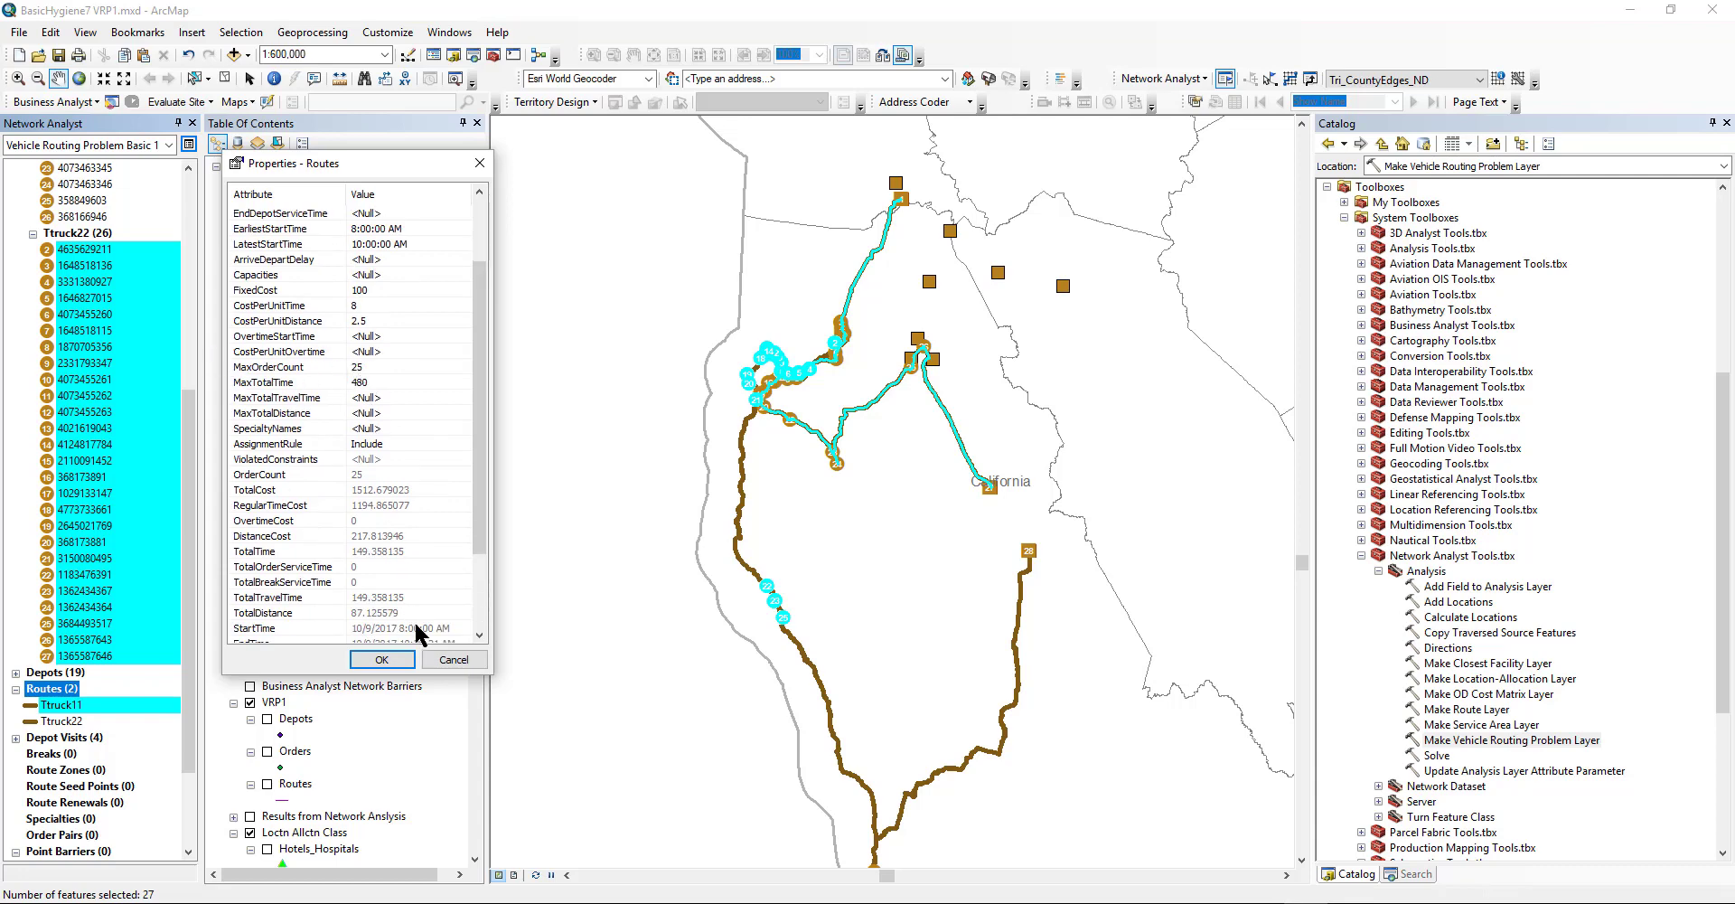
left_click(370, 367)
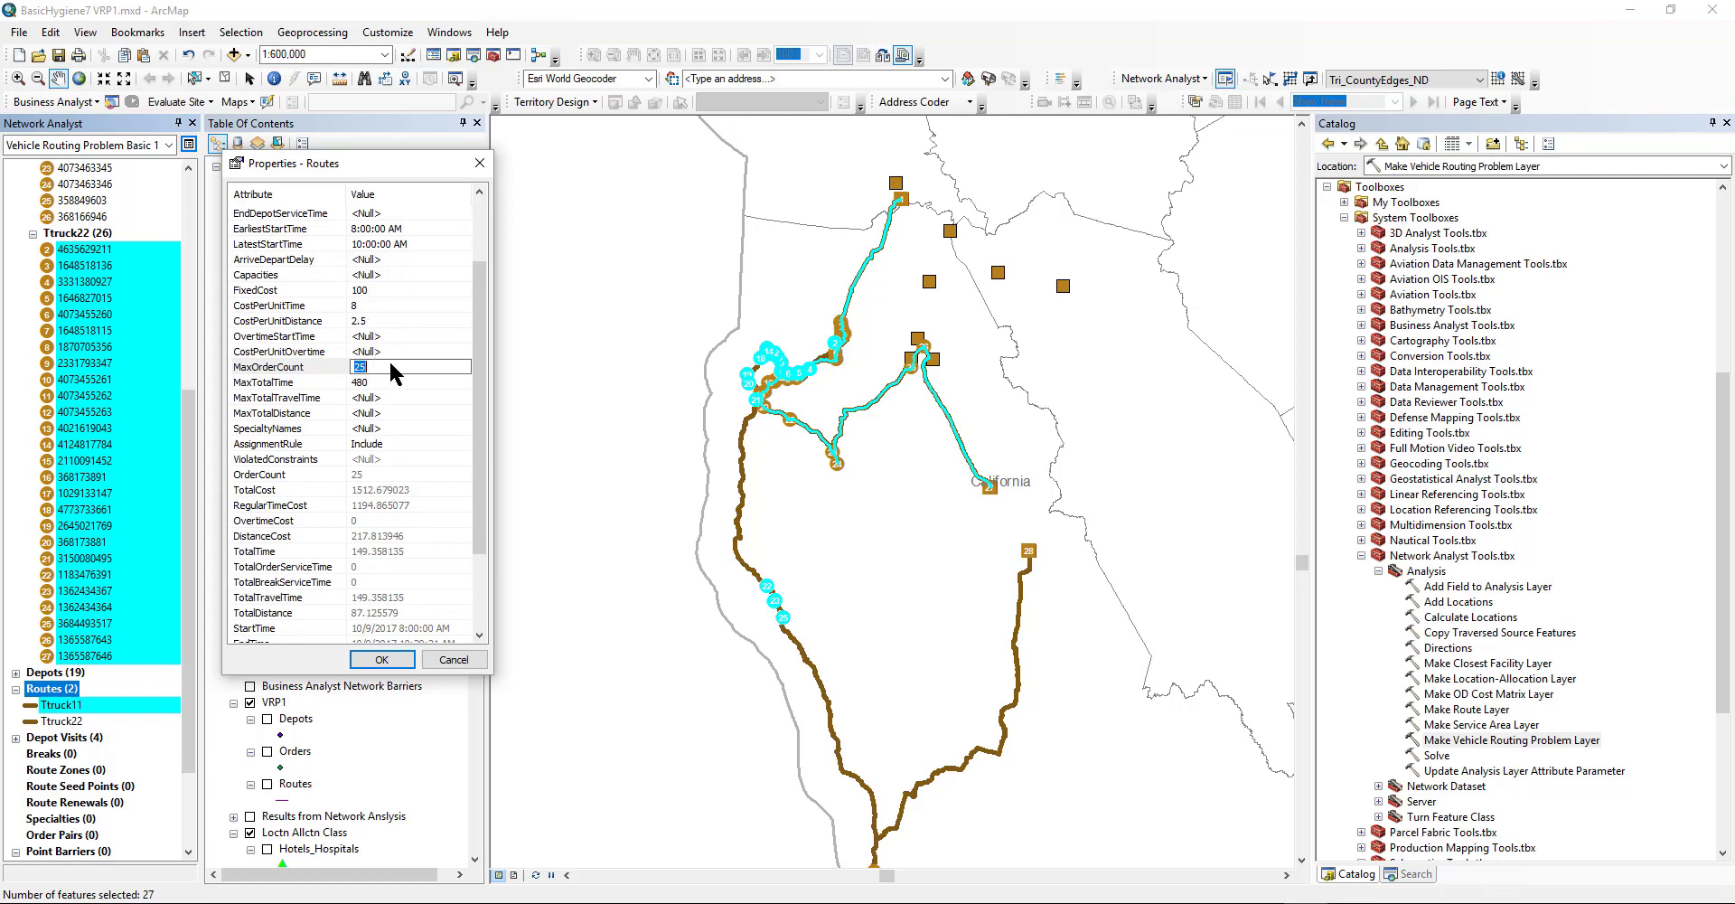
left_click(400, 658)
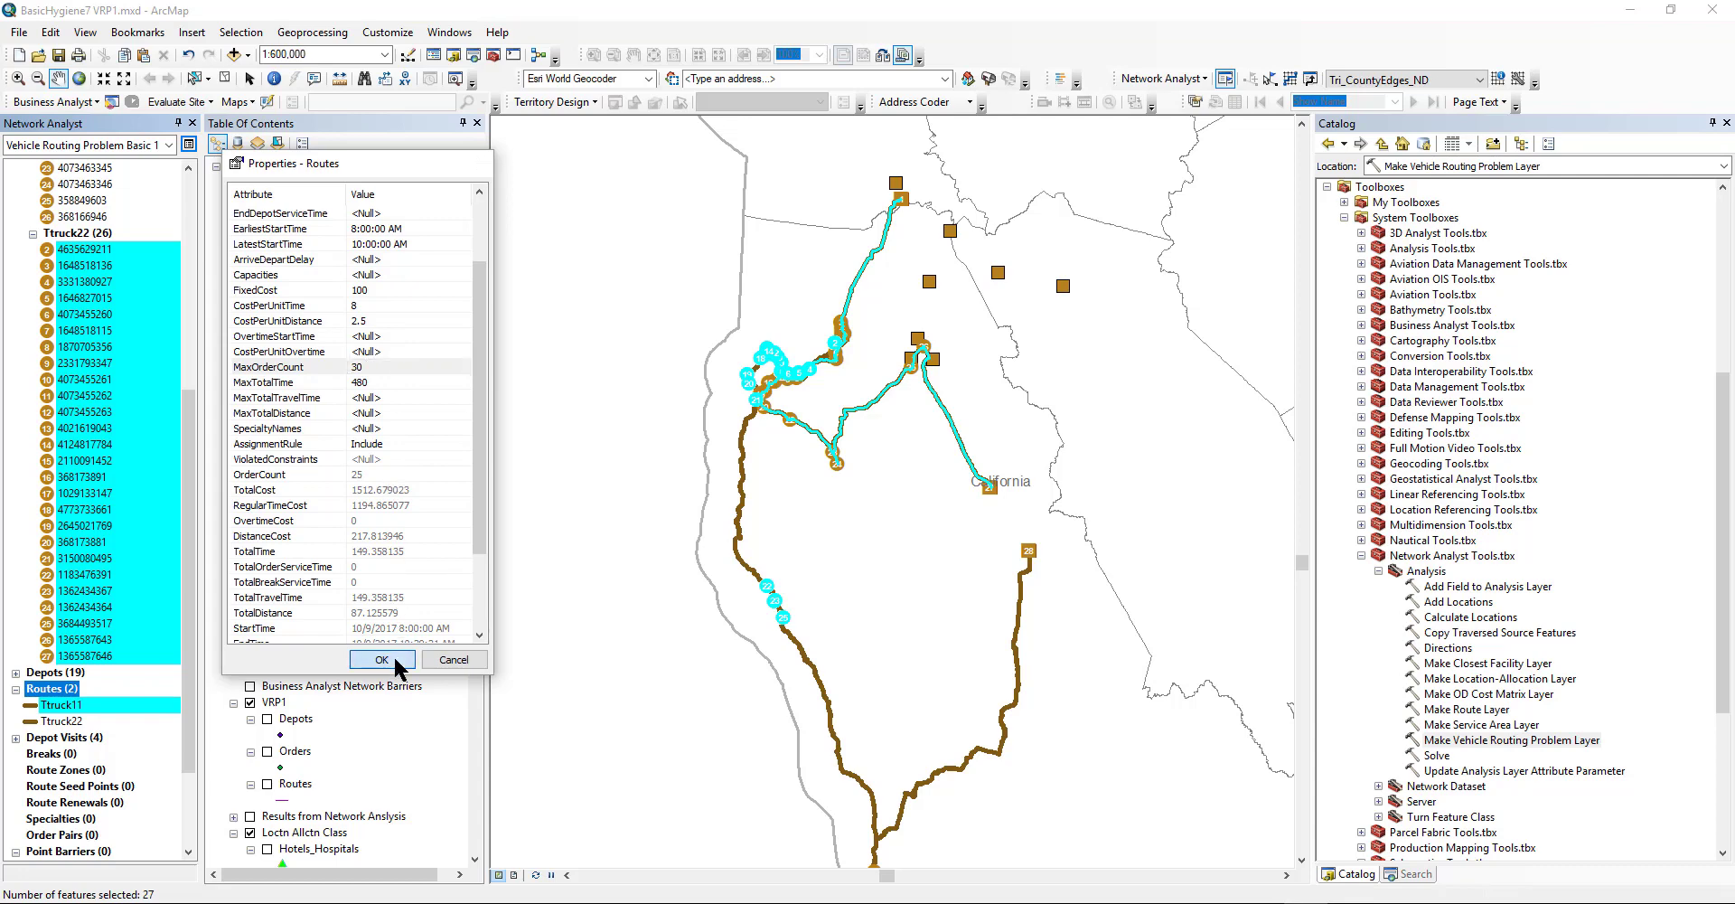
Clear the selected features and solve the vehicle routing problem again.
left_click(240, 33)
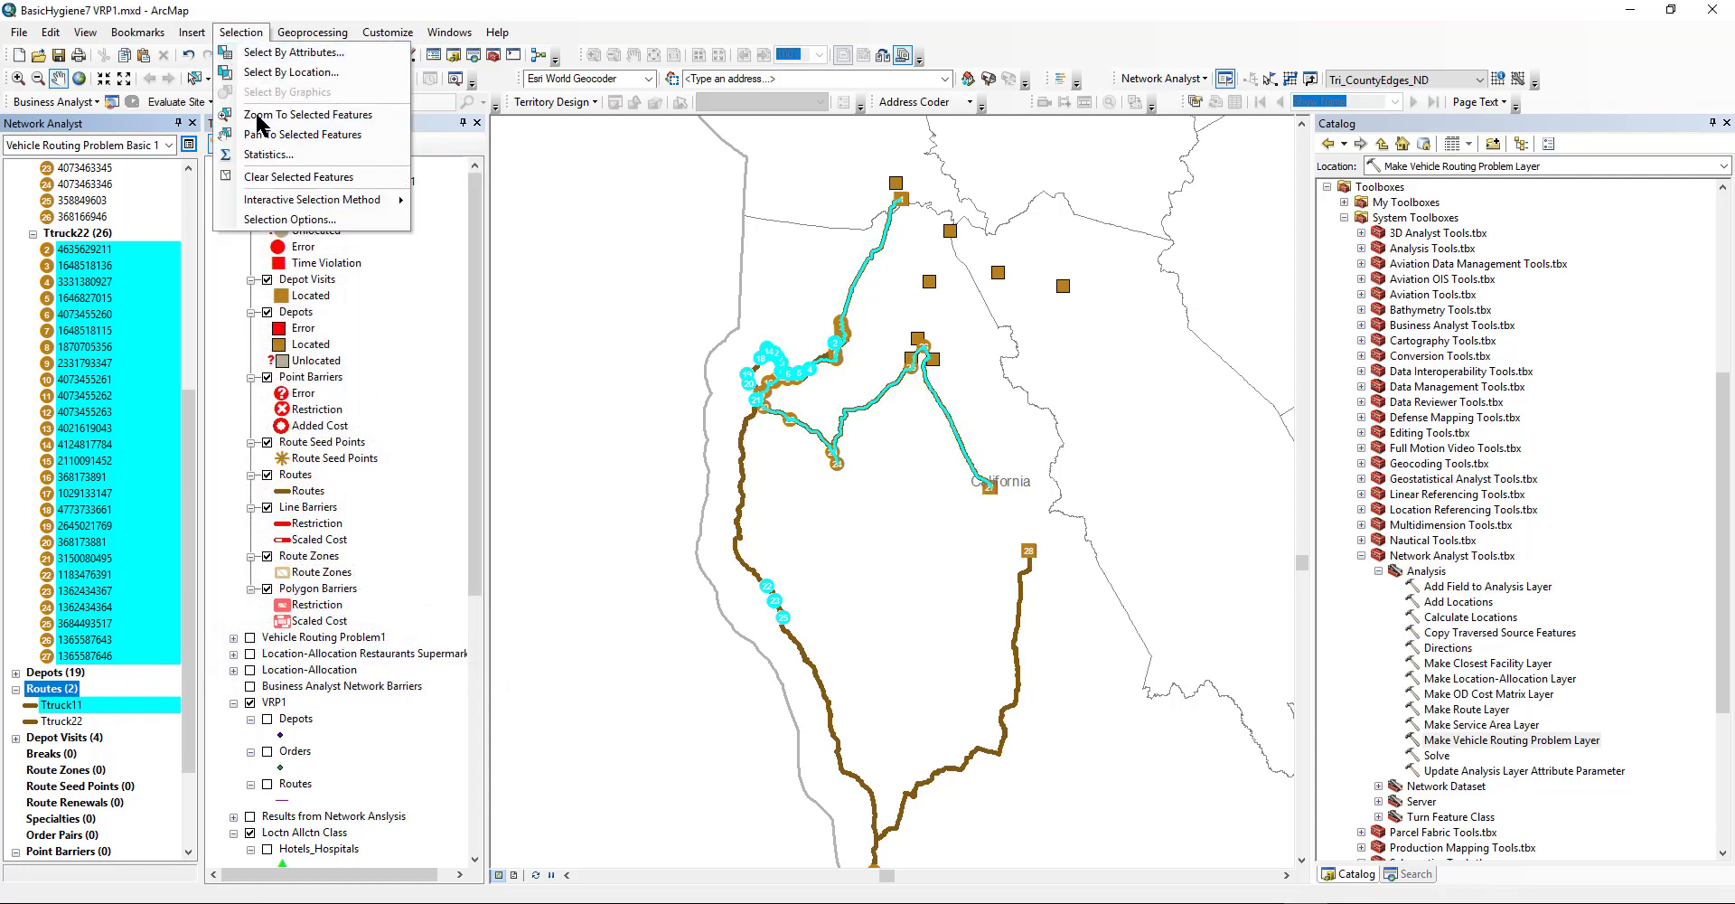
left_click(274, 176)
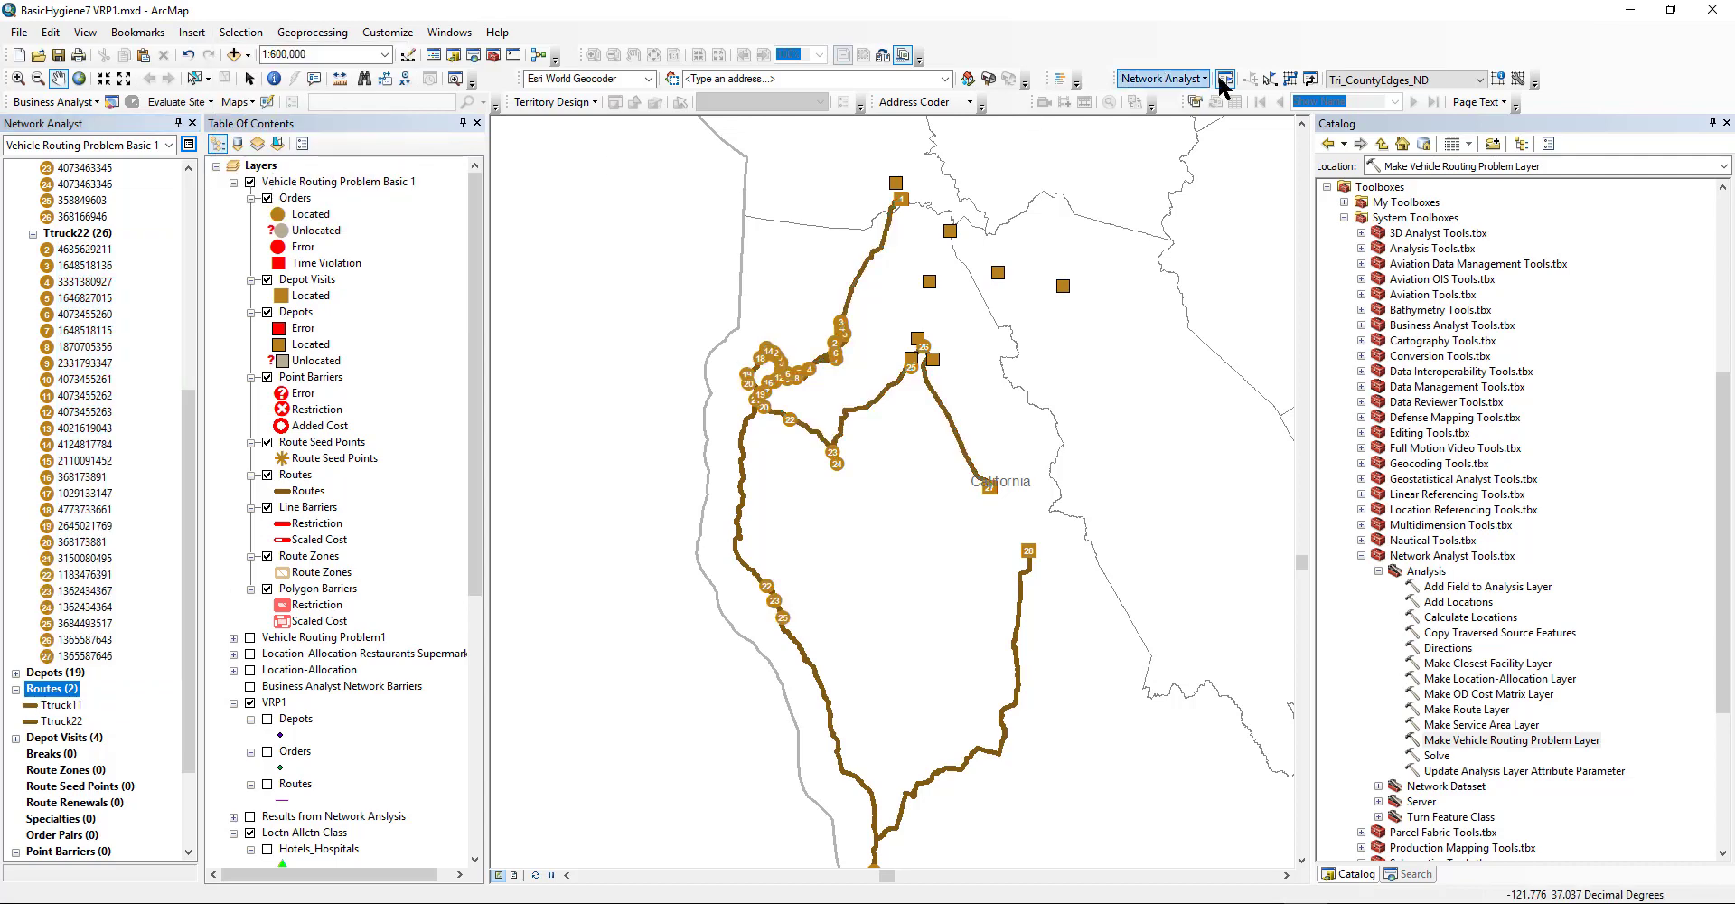
left_click(1292, 80)
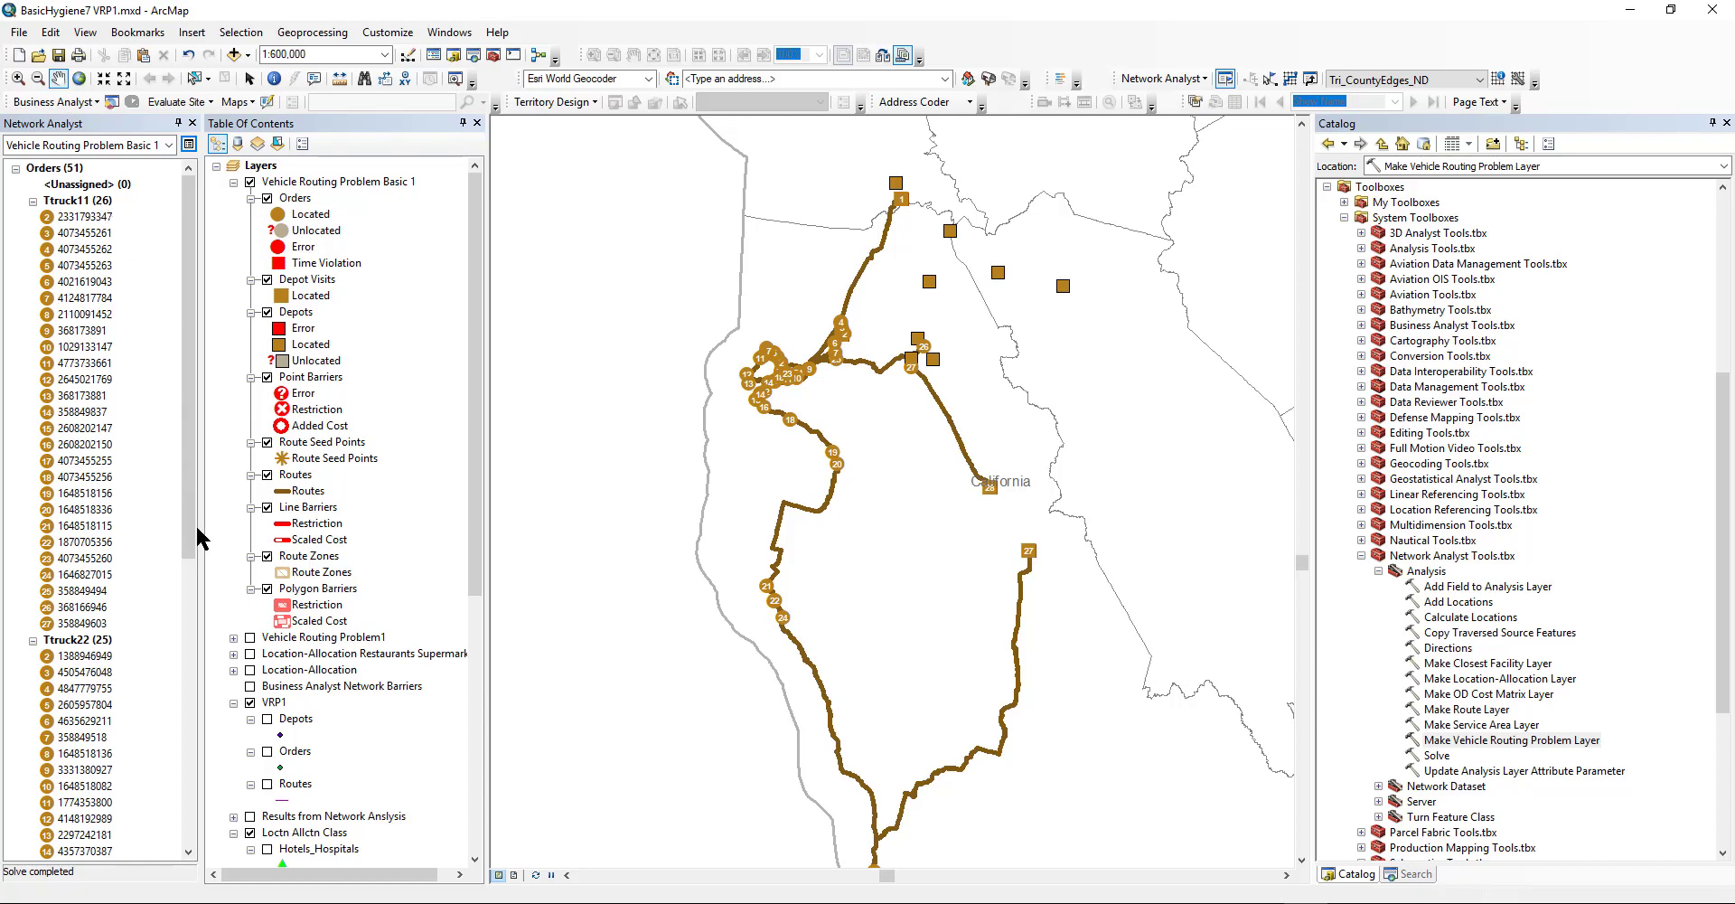
Select all orders assigned to Ttruck11 and examine where they lie on the map.
left_click(81, 217)
left_click(103, 622, "shift")
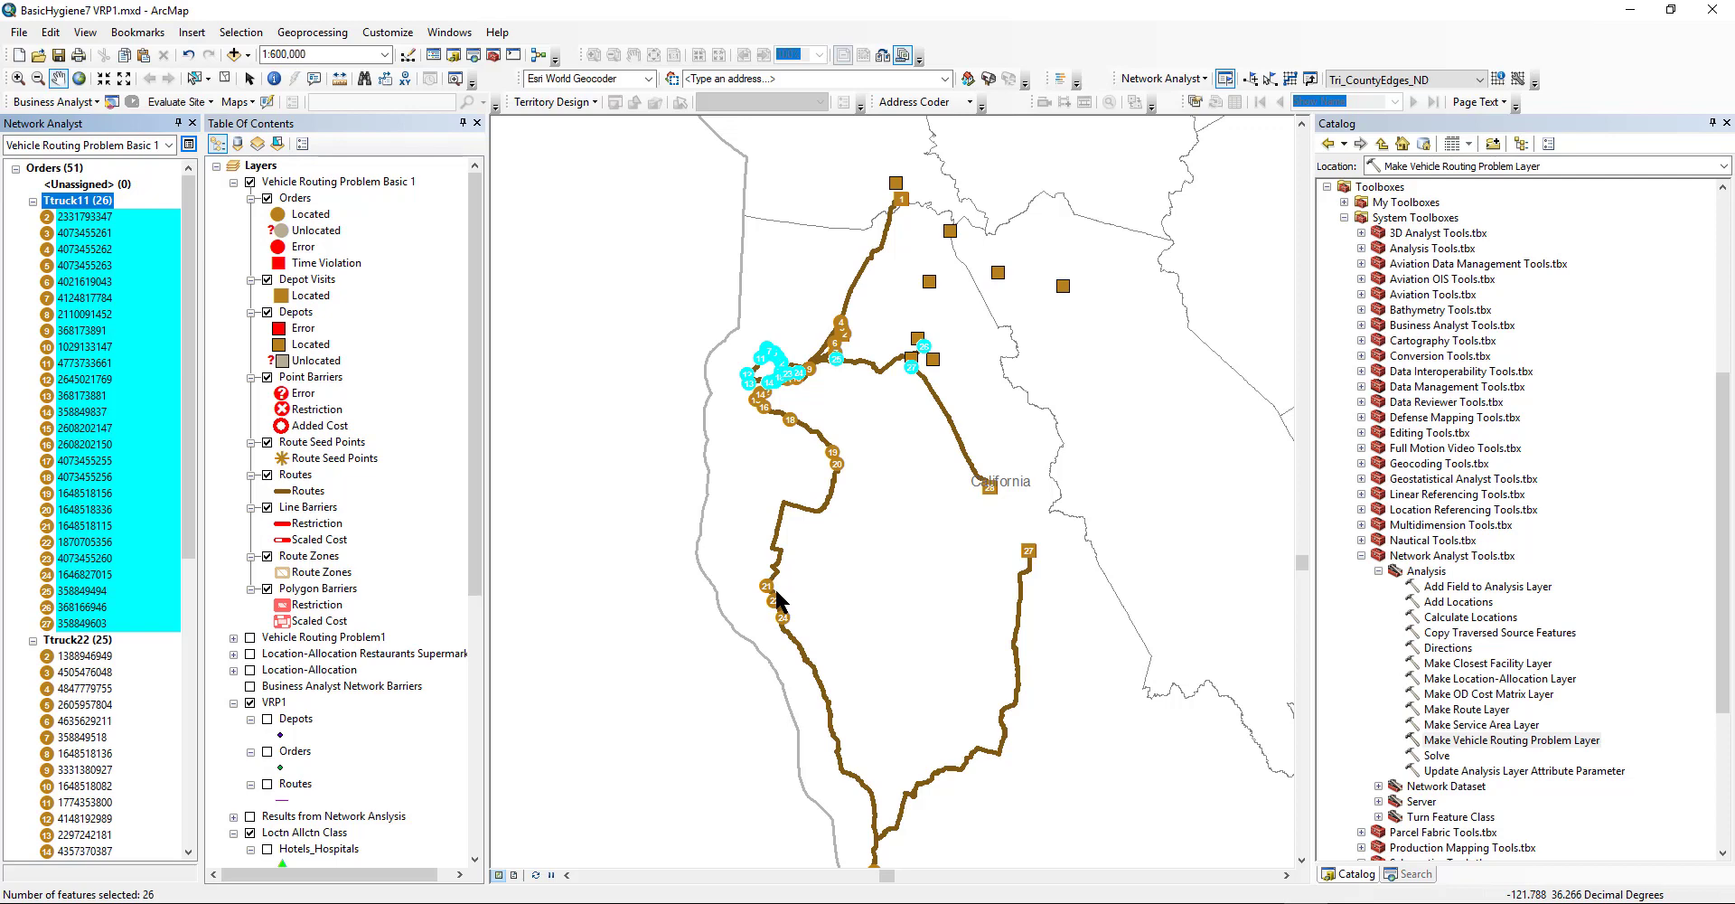
mouse_move(756, 574)
left_mouse_down()
mouse_move(784, 662)
mouse_move(708, 550)
mouse_move(779, 580)
mouse_move(878, 398)
mouse_move(908, 387)
left_mouse_up()
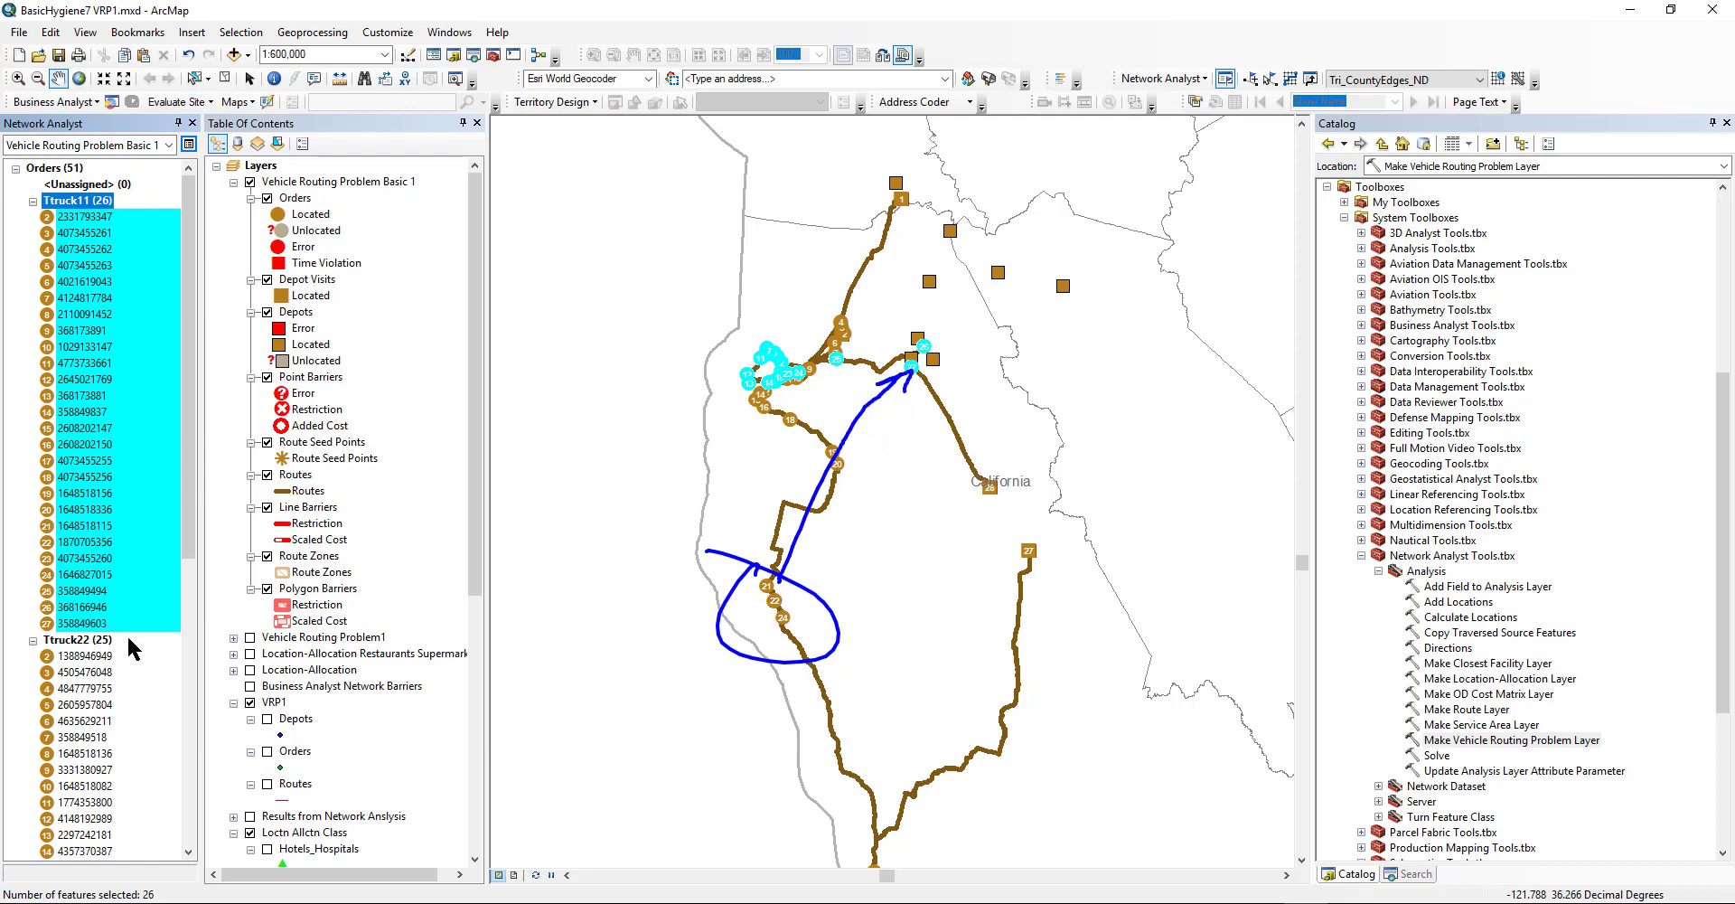
key("Escape")
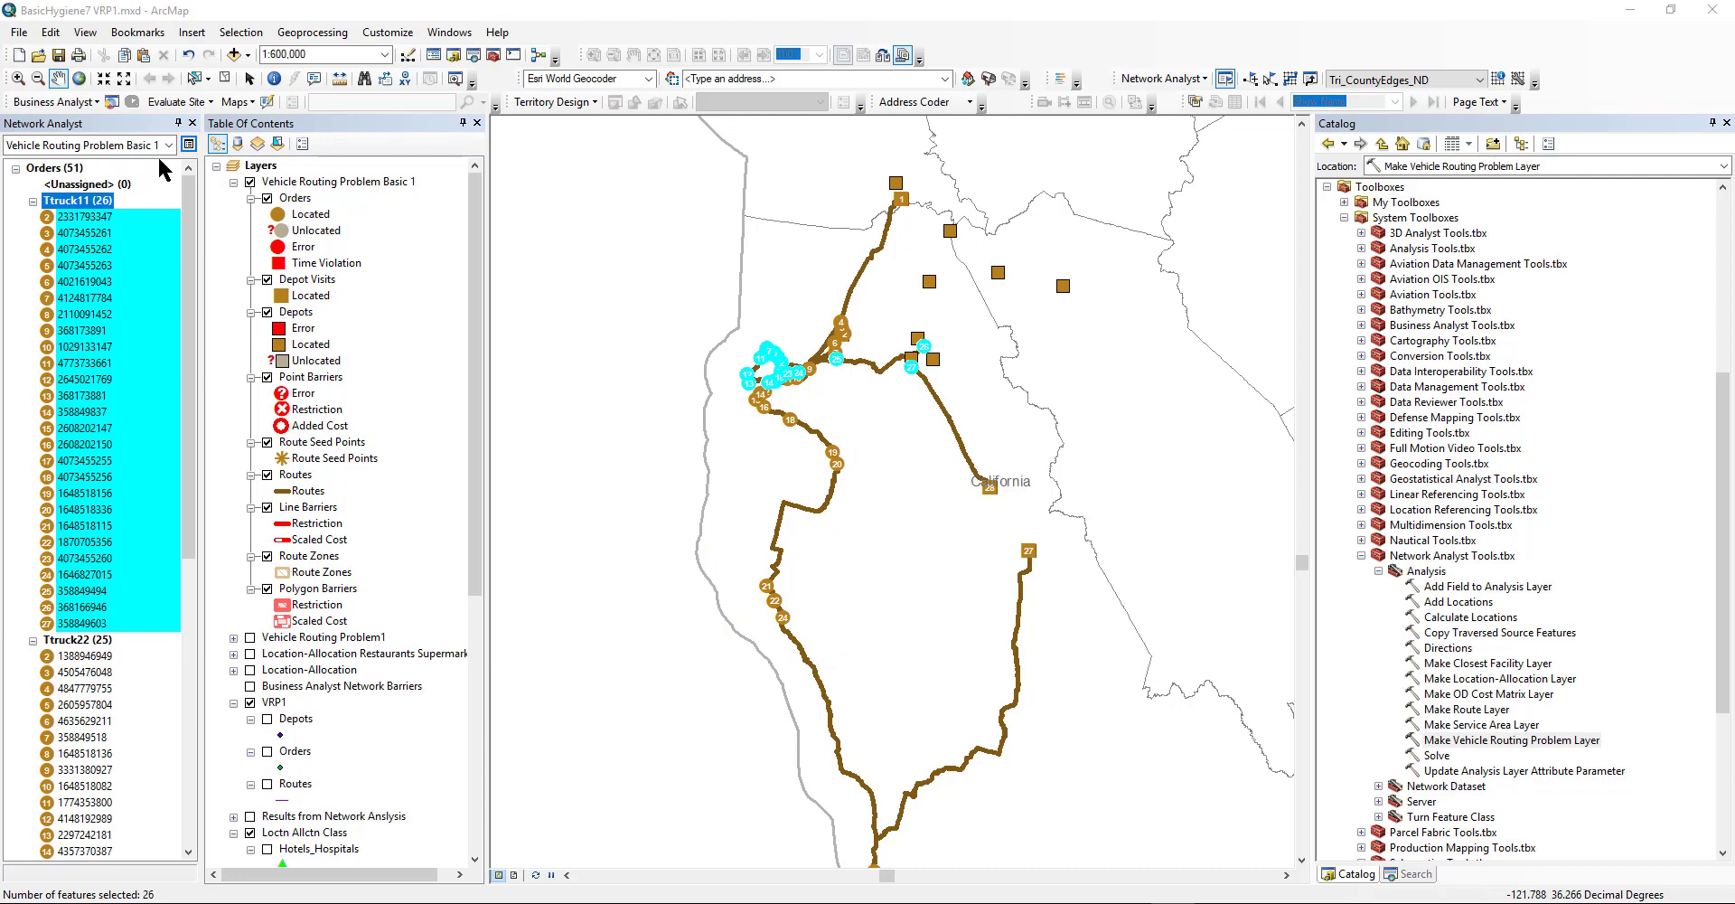
Clear the order selection and highlight the Ttruck11 route to trace its path on the map.
left_click(241, 33)
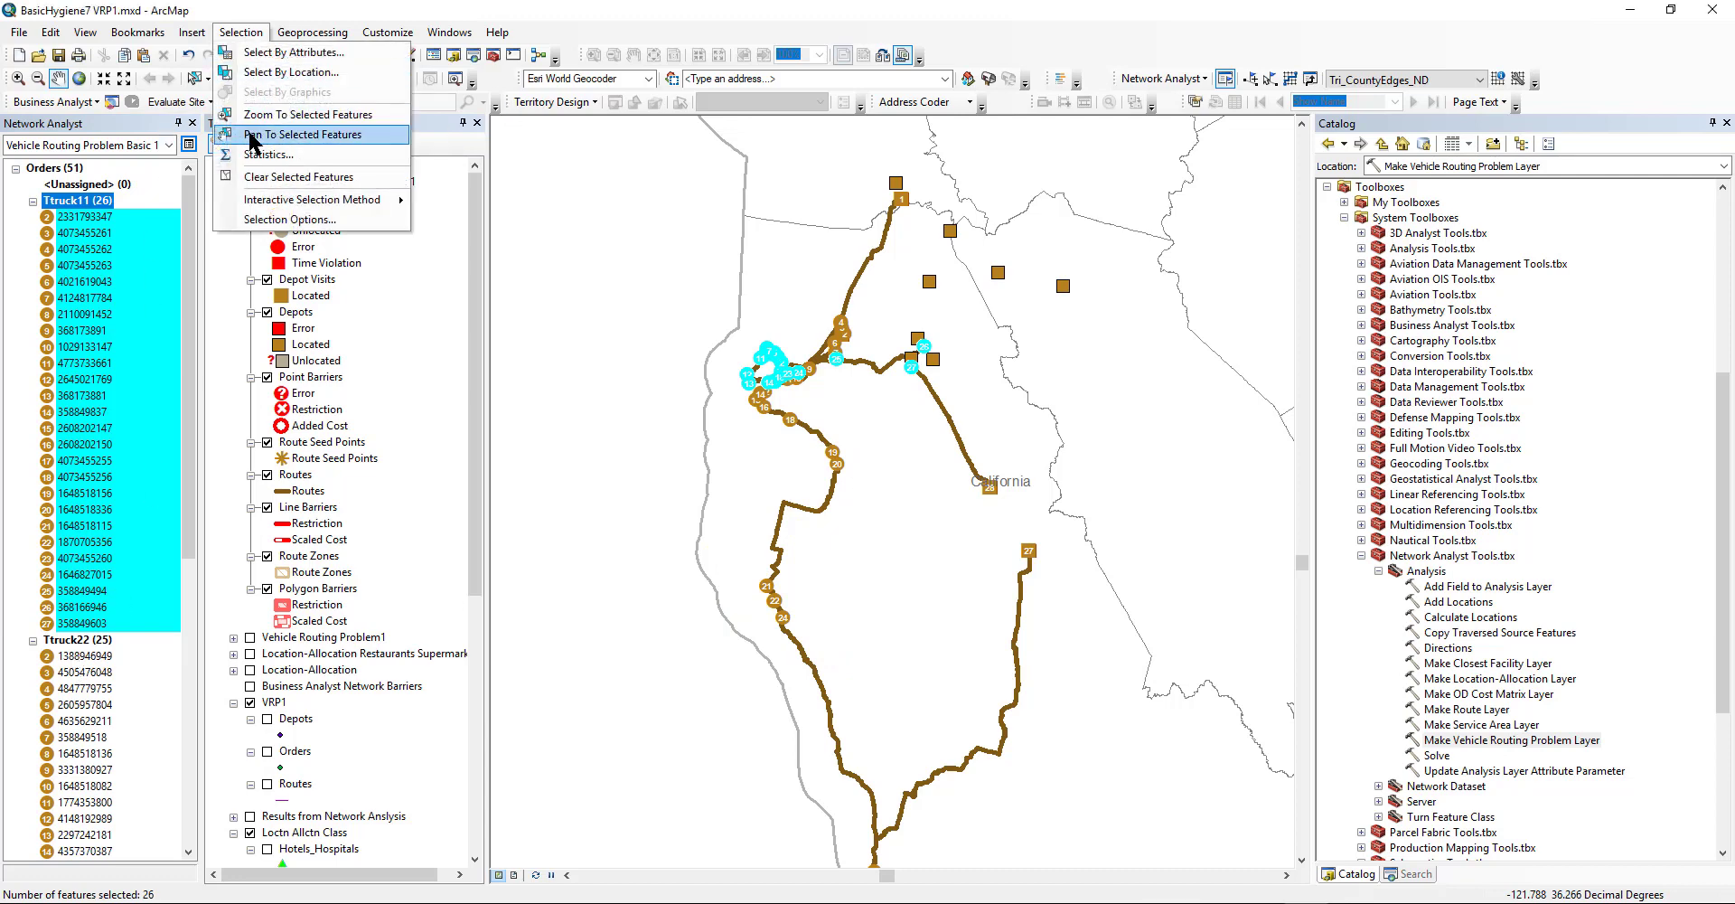
left_click(271, 183)
scroll(138, 366, "down", 1)
scroll(138, 365, "down", 10)
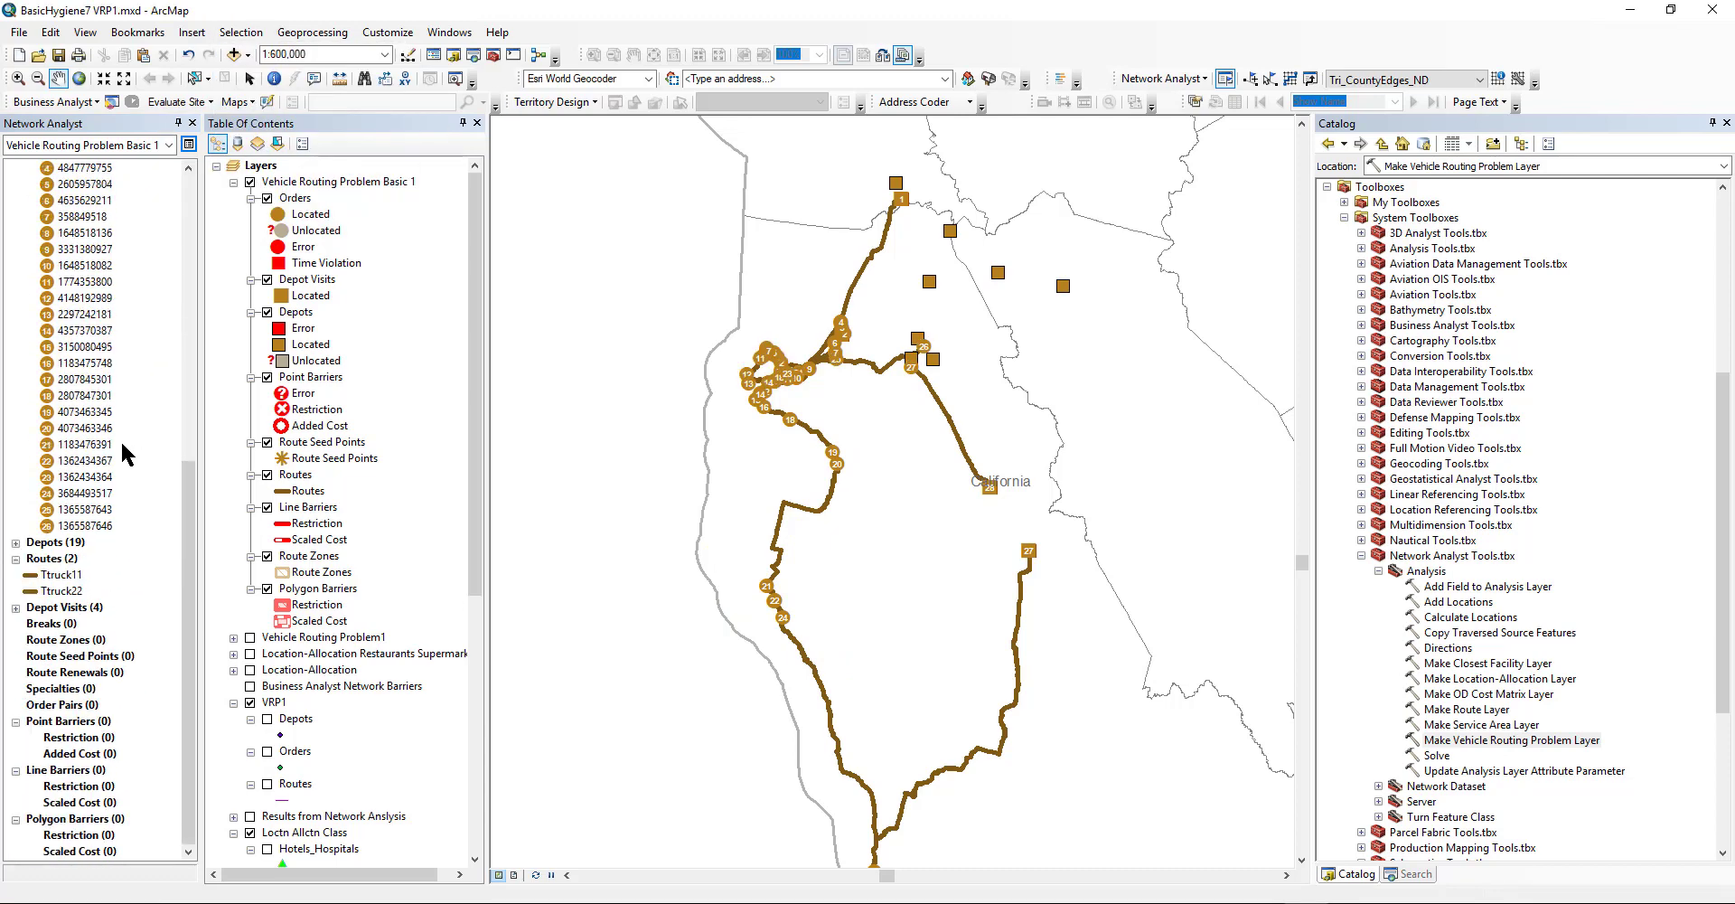
left_click(56, 574)
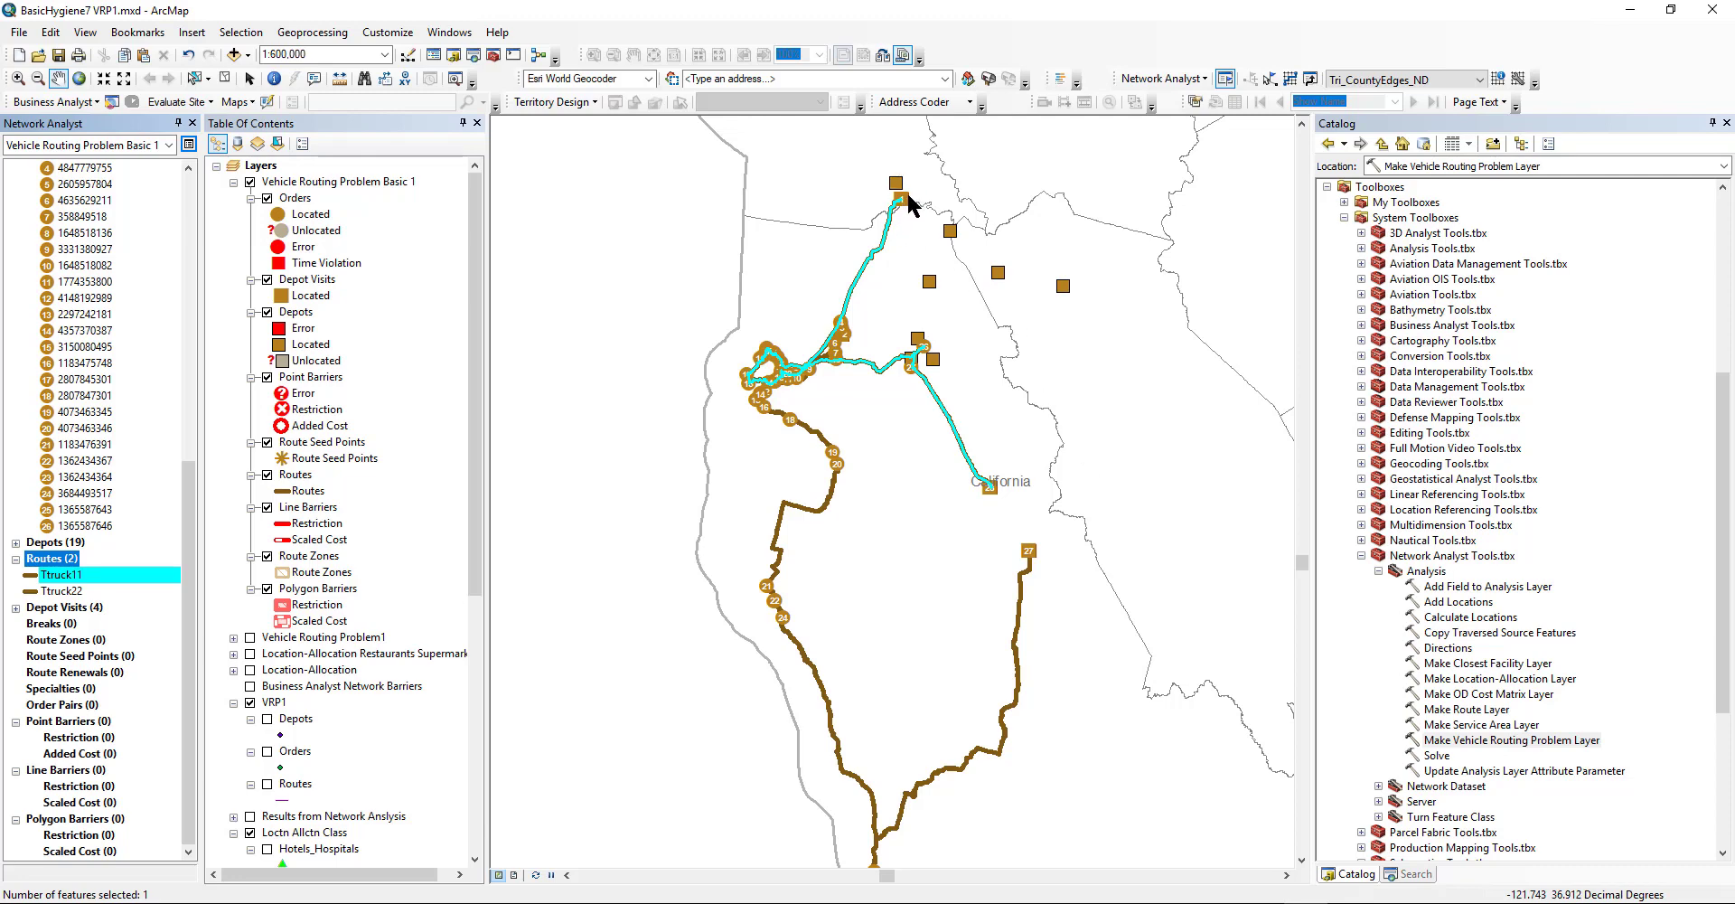
Highlight the Ttruck22 route and compare its start and end points on the map with those of Ttruck11.
left_click_drag(913, 201, 893, 210)
left_click_drag(998, 479, 992, 463)
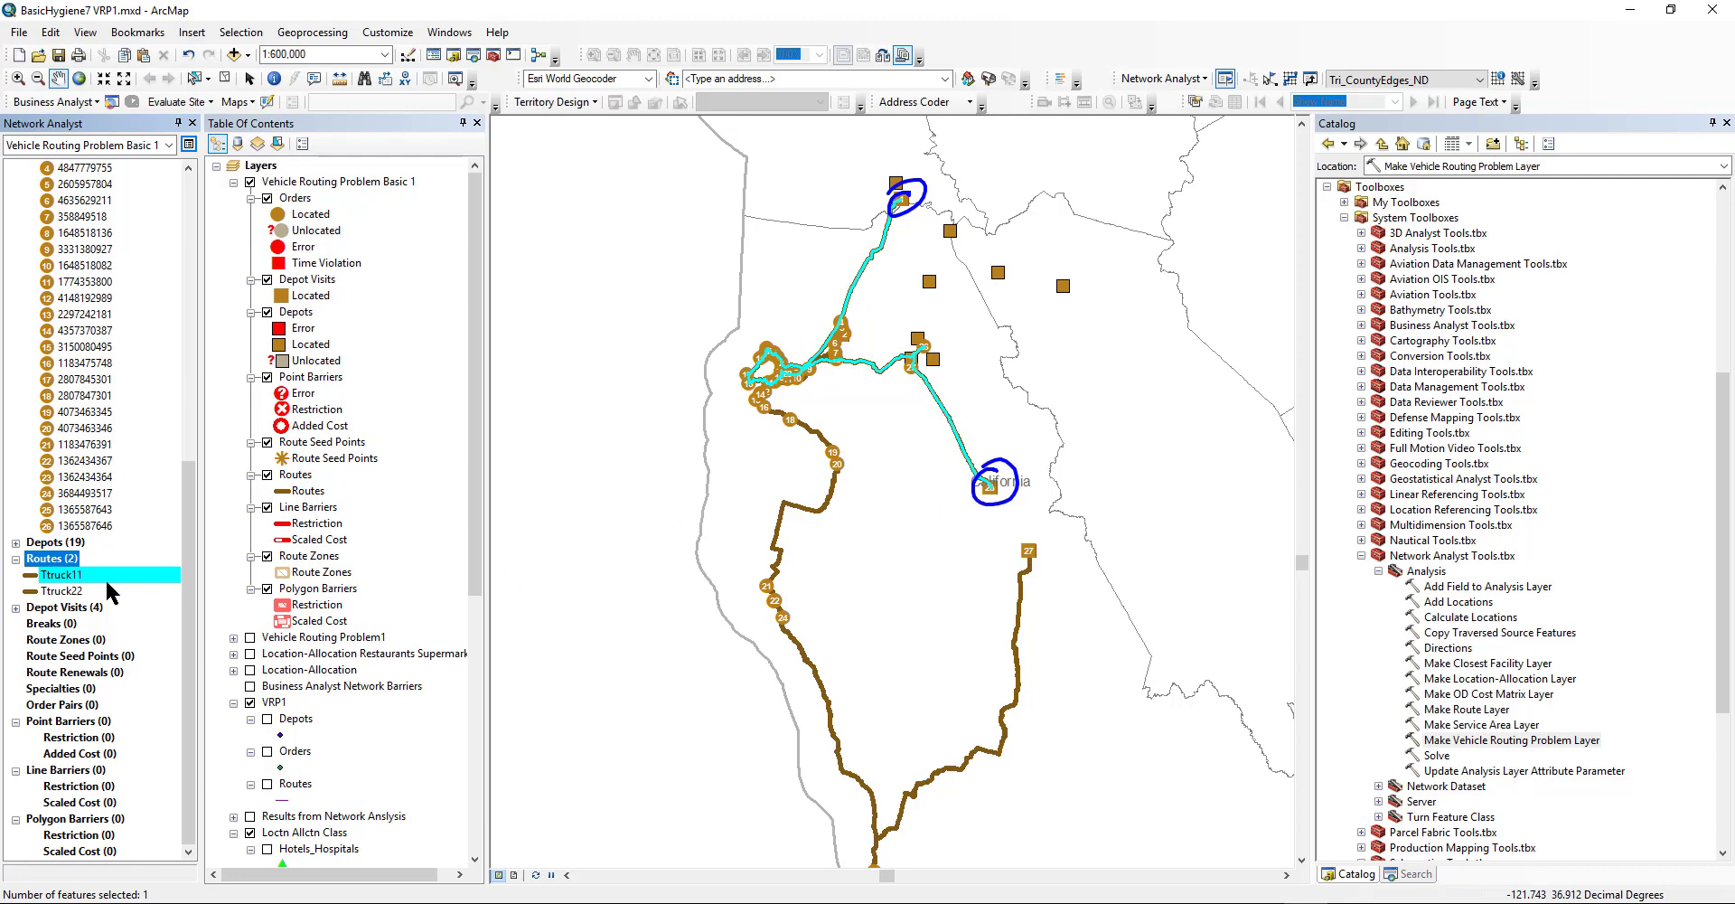
key("Escape")
left_click(63, 592)
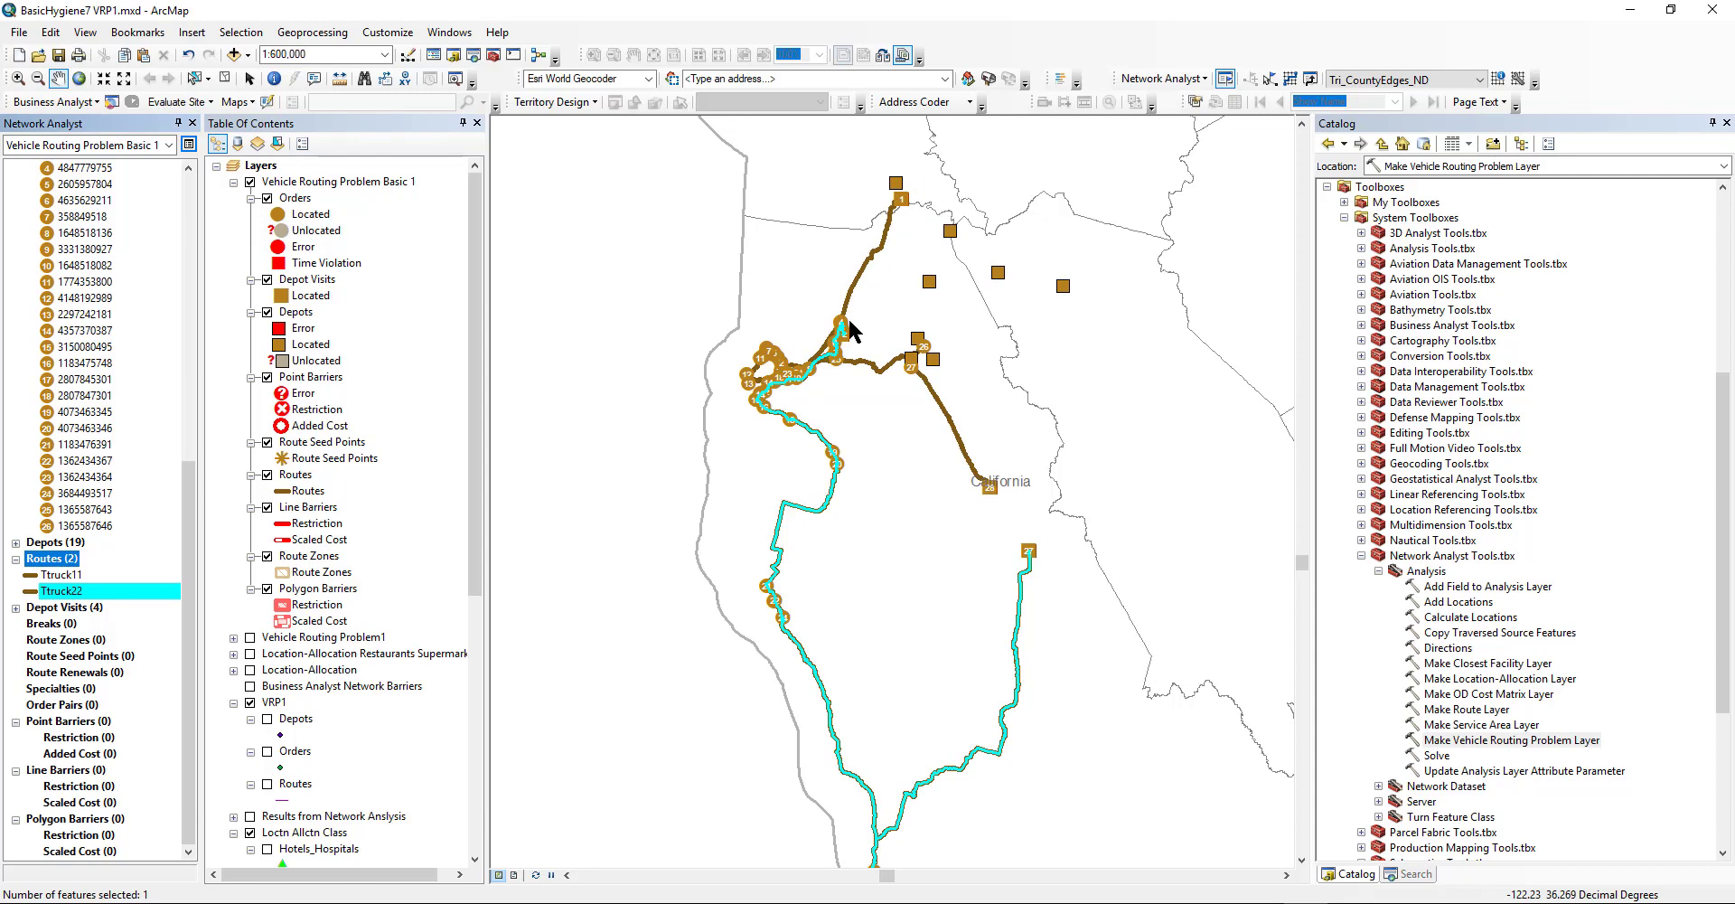
left_click_drag(831, 337, 841, 344)
mouse_move(1025, 533)
left_mouse_down()
mouse_move(1021, 571)
mouse_move(999, 537)
left_mouse_up()
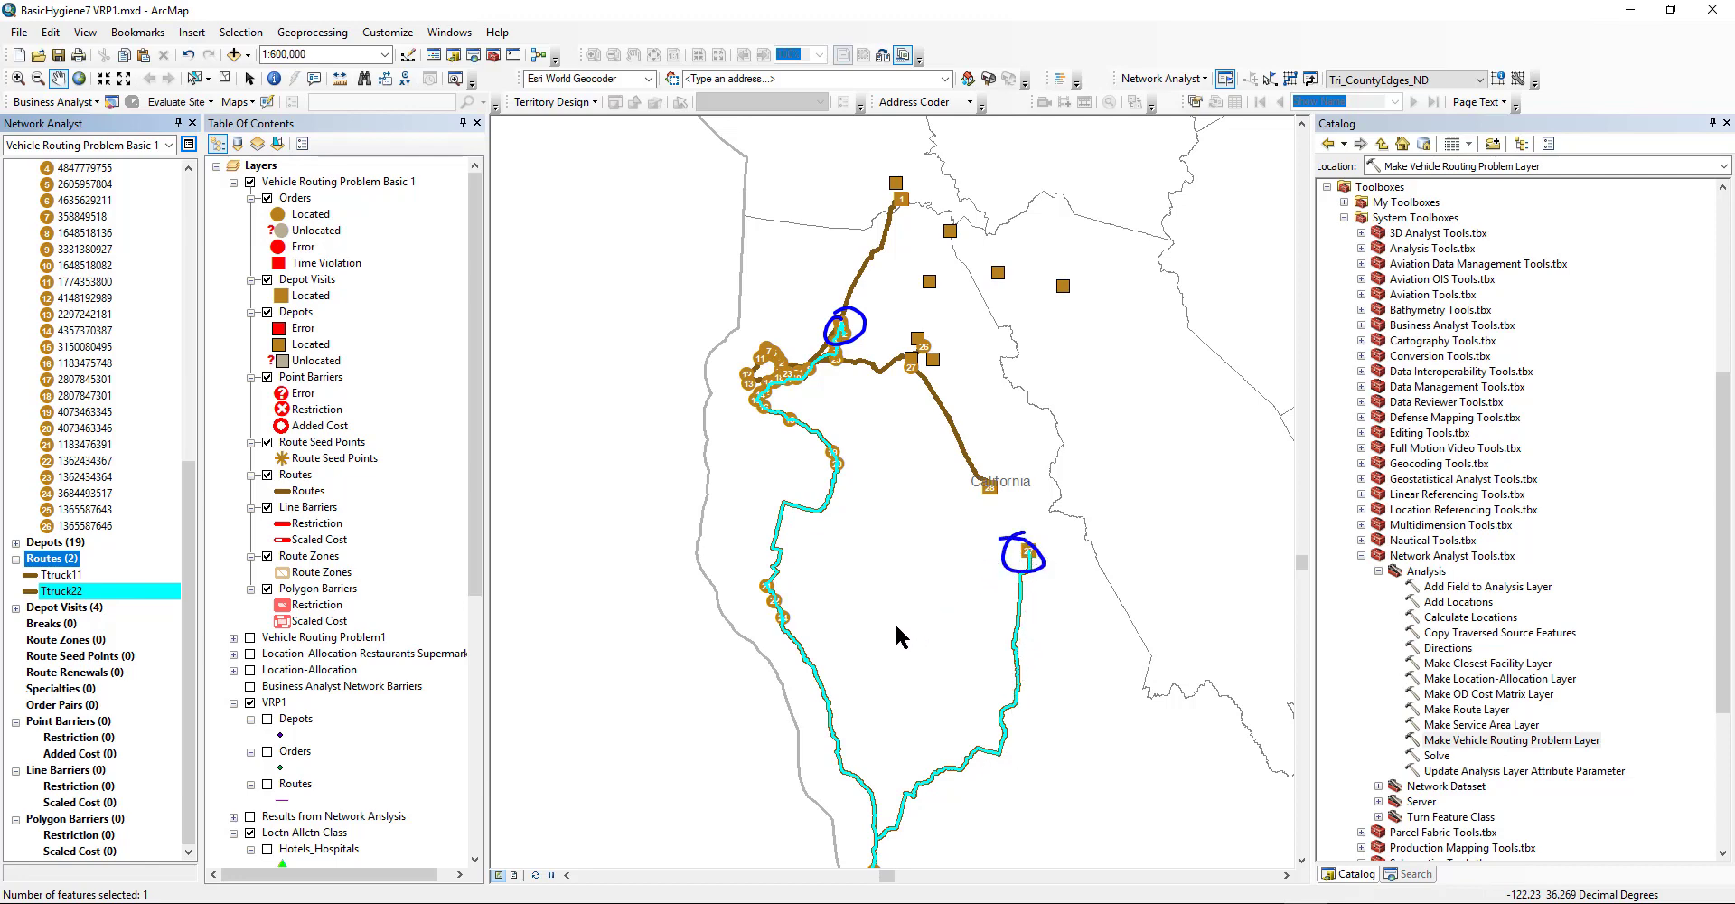
key("Escape")
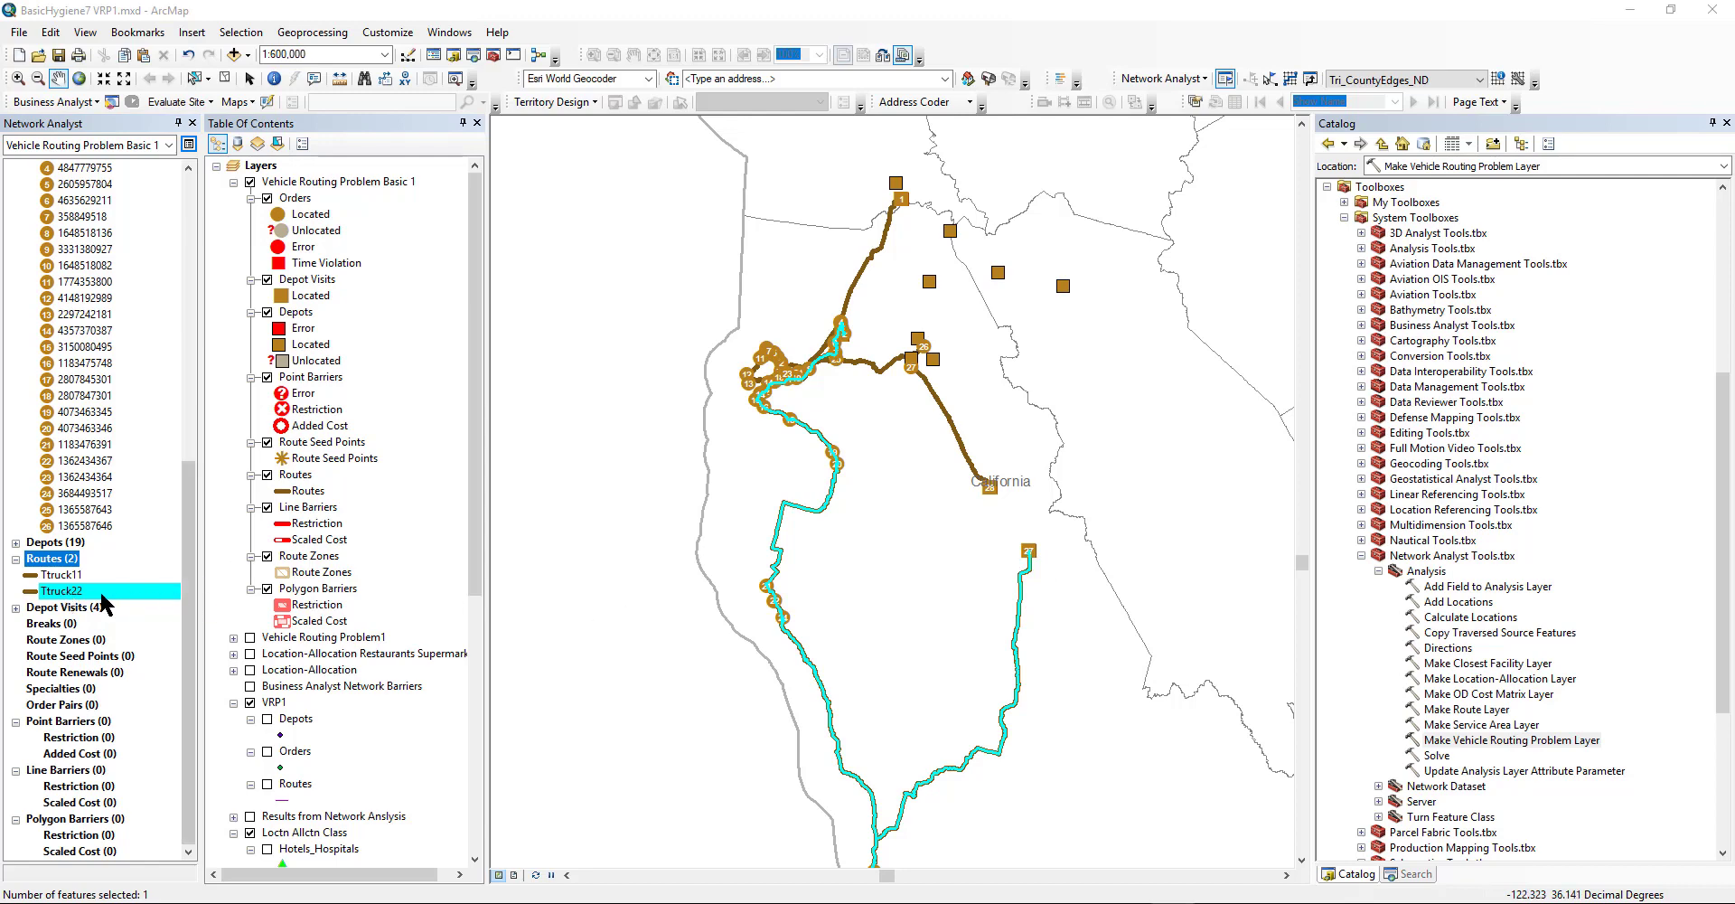
Examine the Ttruck11 route's properties for its order count, total, time and distance costs, and travel time, without changing anything.
right_click(65, 576)
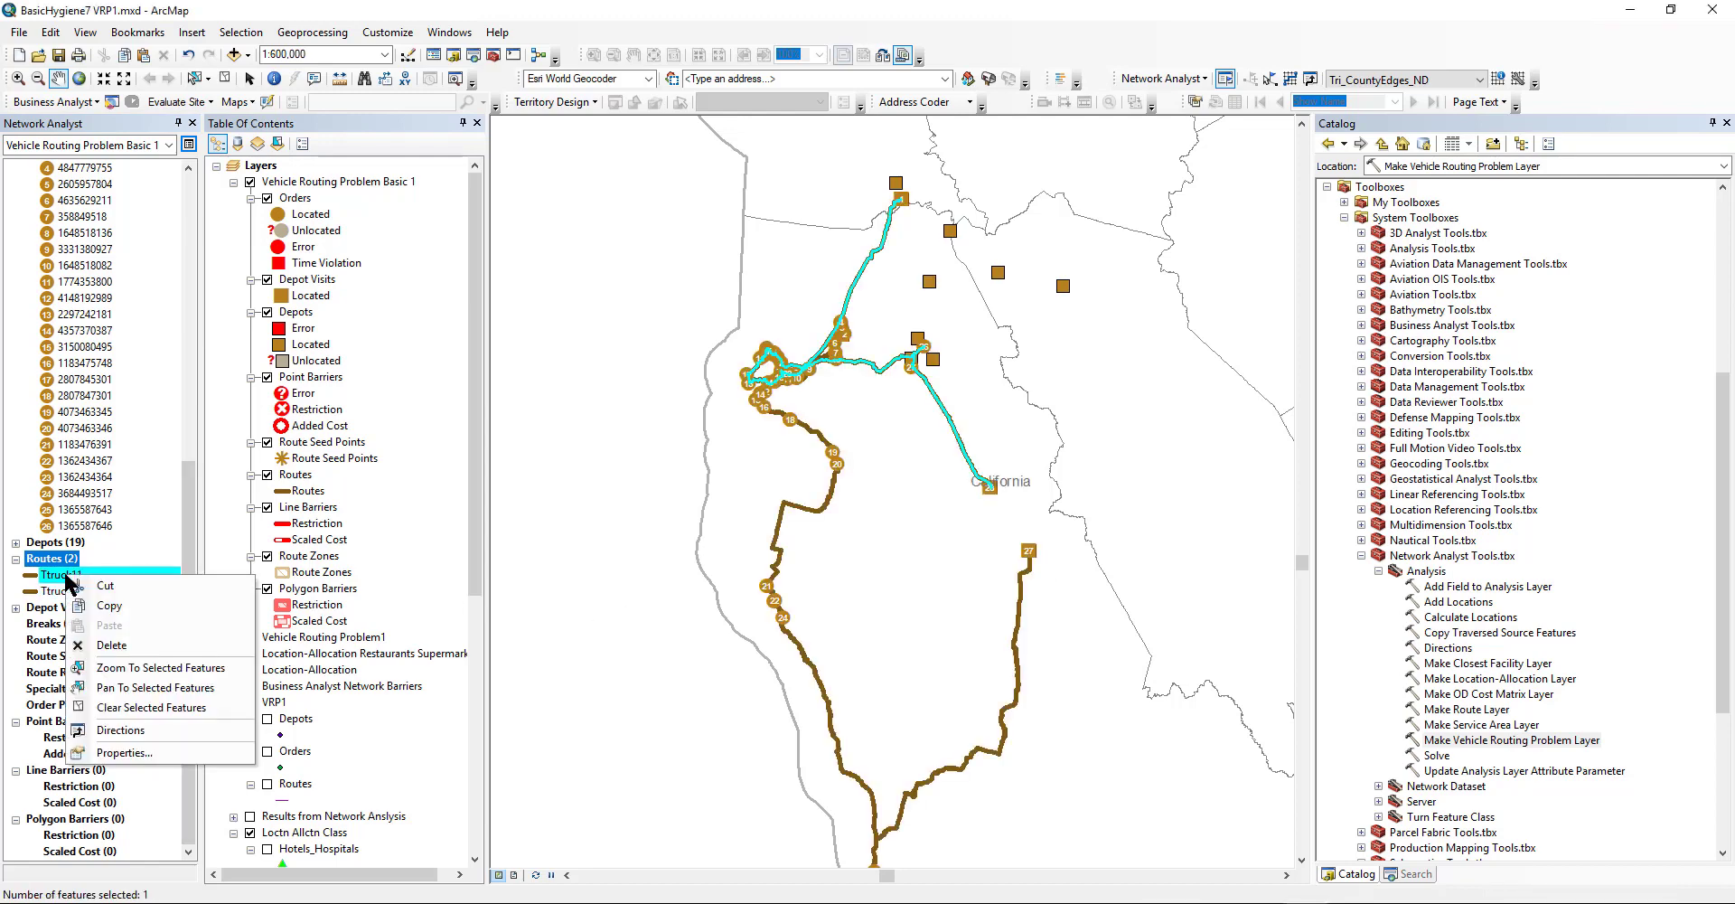
left_click(144, 752)
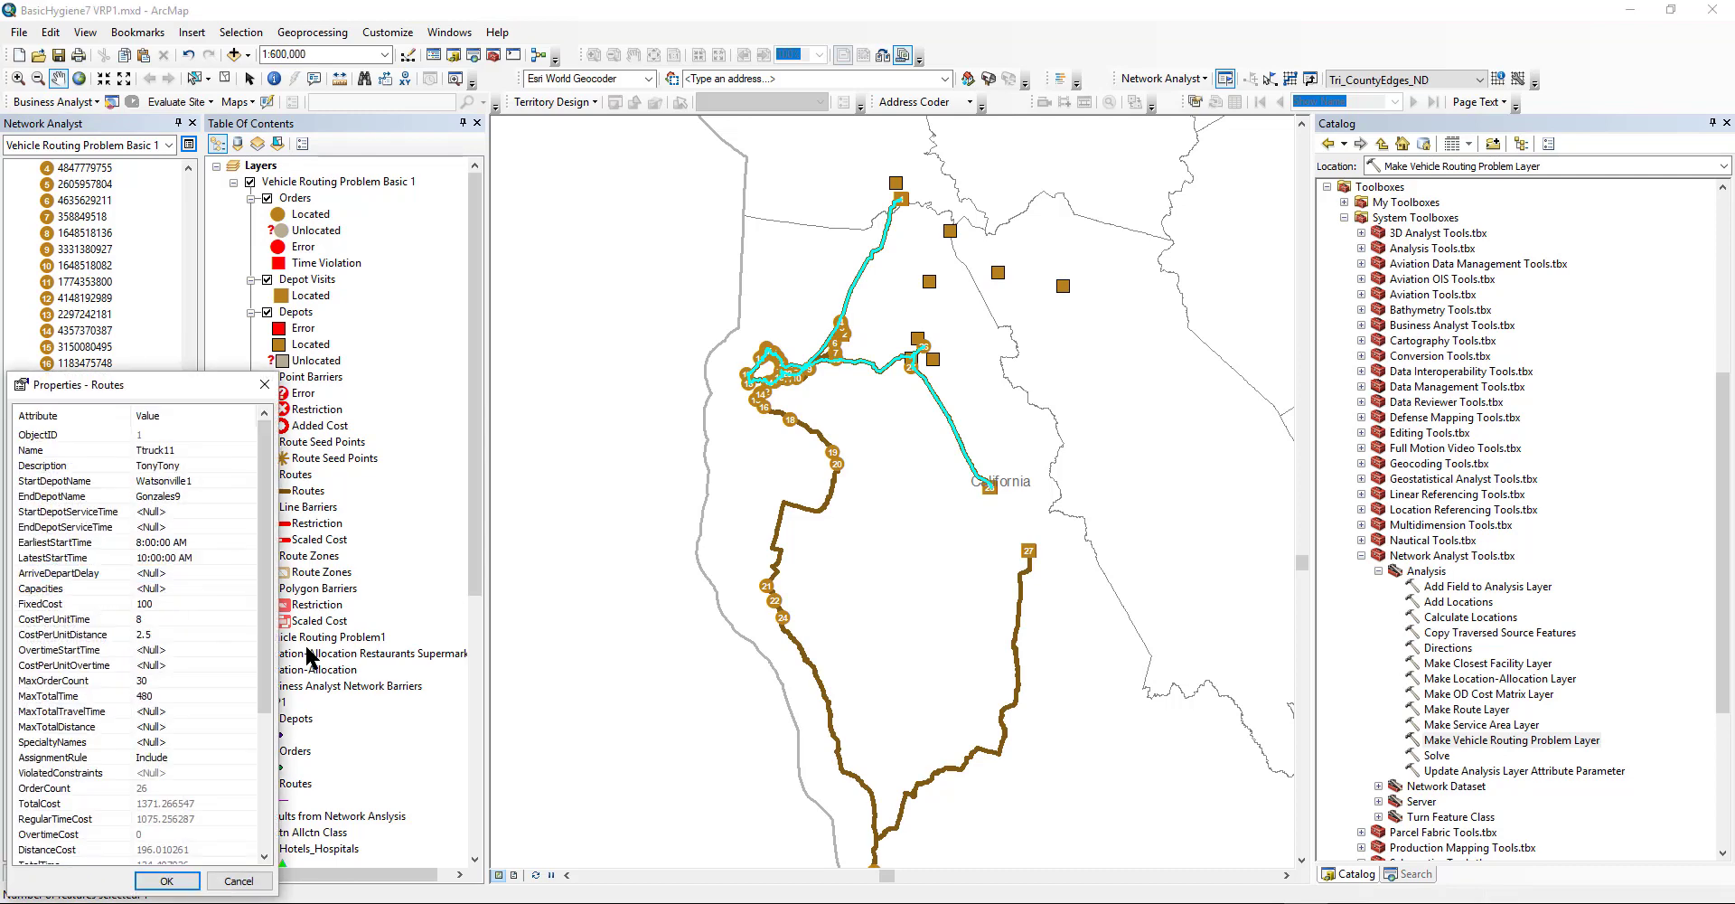
left_click_drag(193, 386, 400, 88)
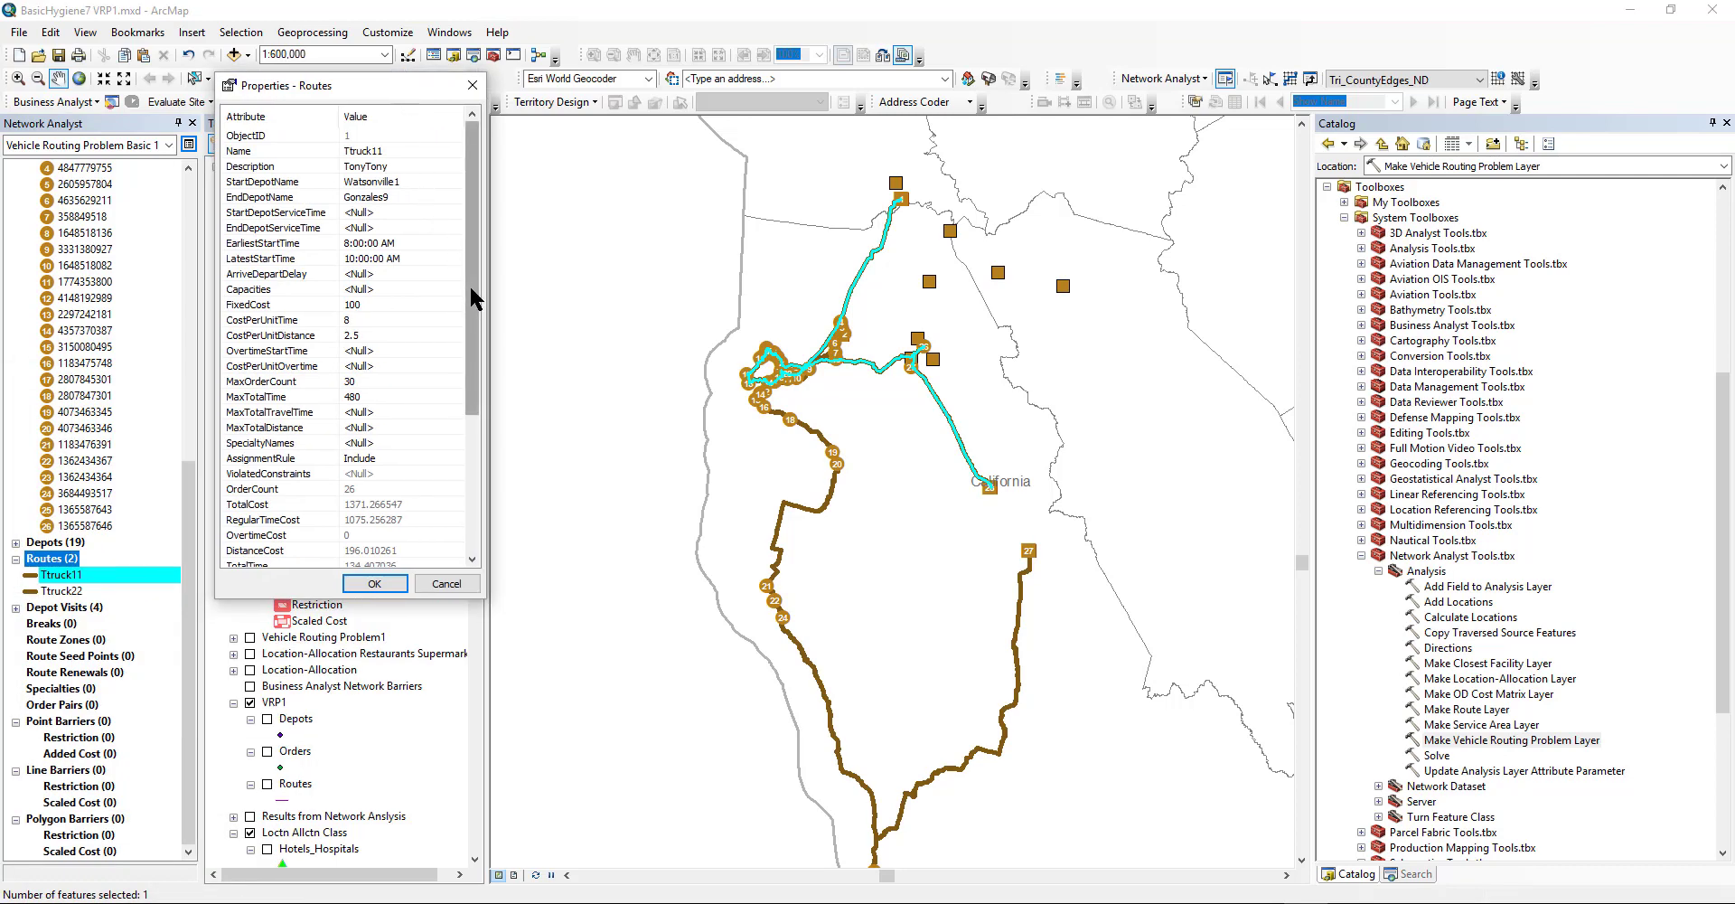
left_click_drag(471, 288, 484, 483)
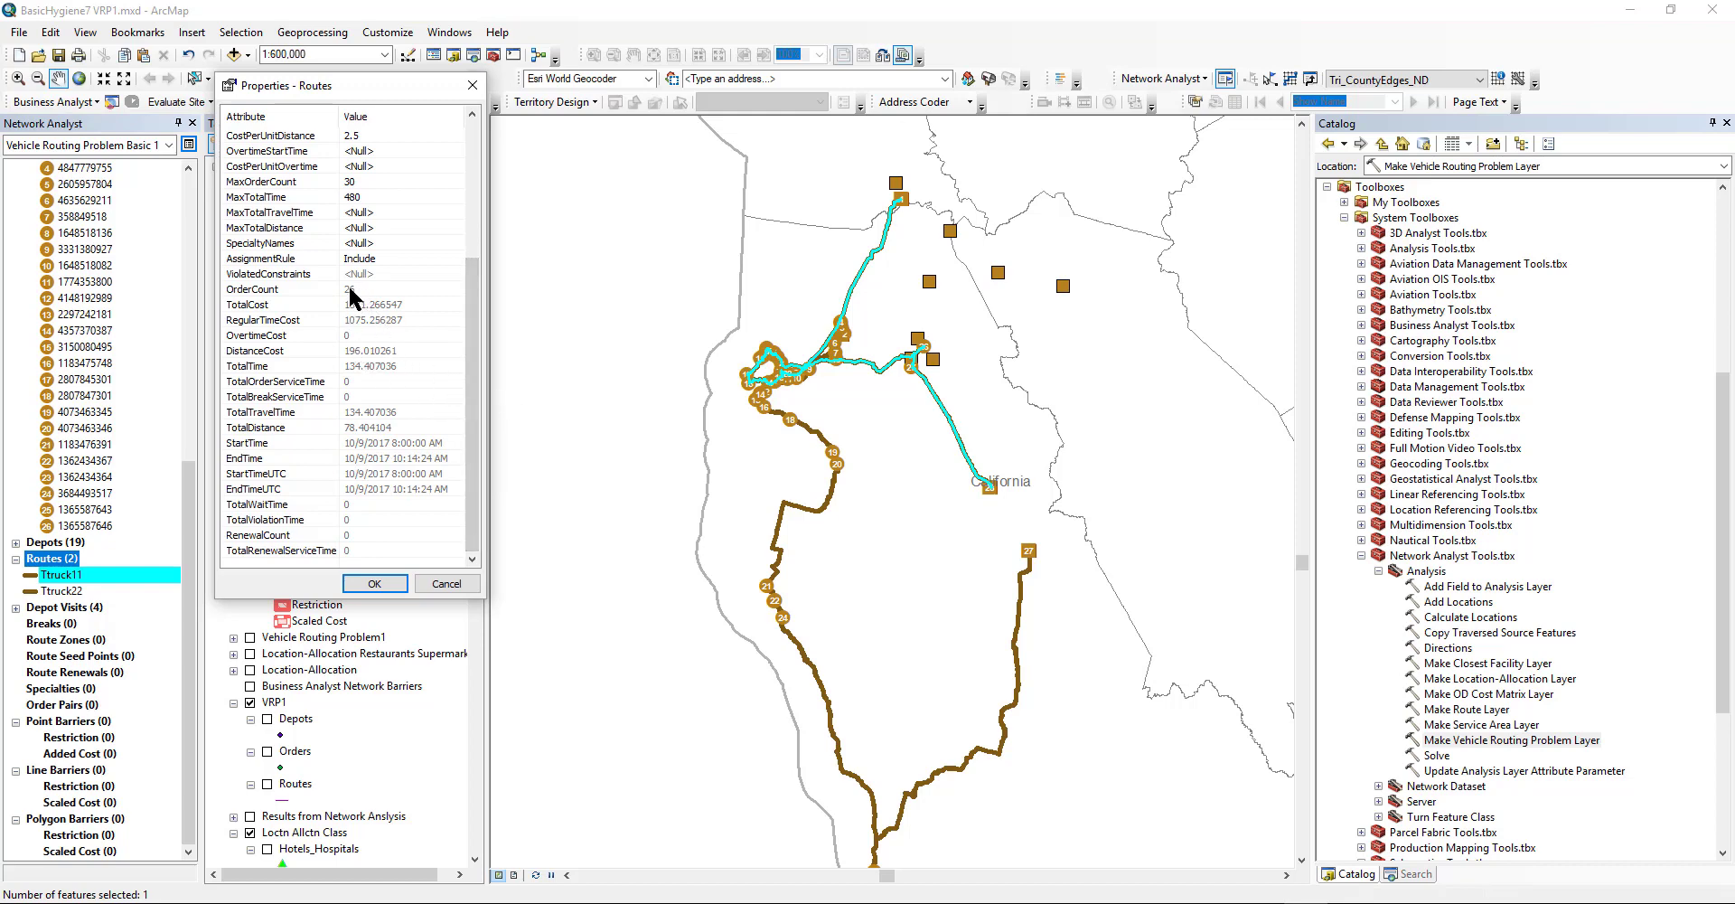
mouse_move(350, 275)
left_mouse_down()
mouse_move(333, 295)
mouse_move(362, 280)
mouse_move(337, 275)
left_mouse_up()
left_click_drag(415, 304, 434, 297)
mouse_move(312, 303)
left_mouse_down()
mouse_move(347, 332)
mouse_move(320, 360)
left_mouse_up()
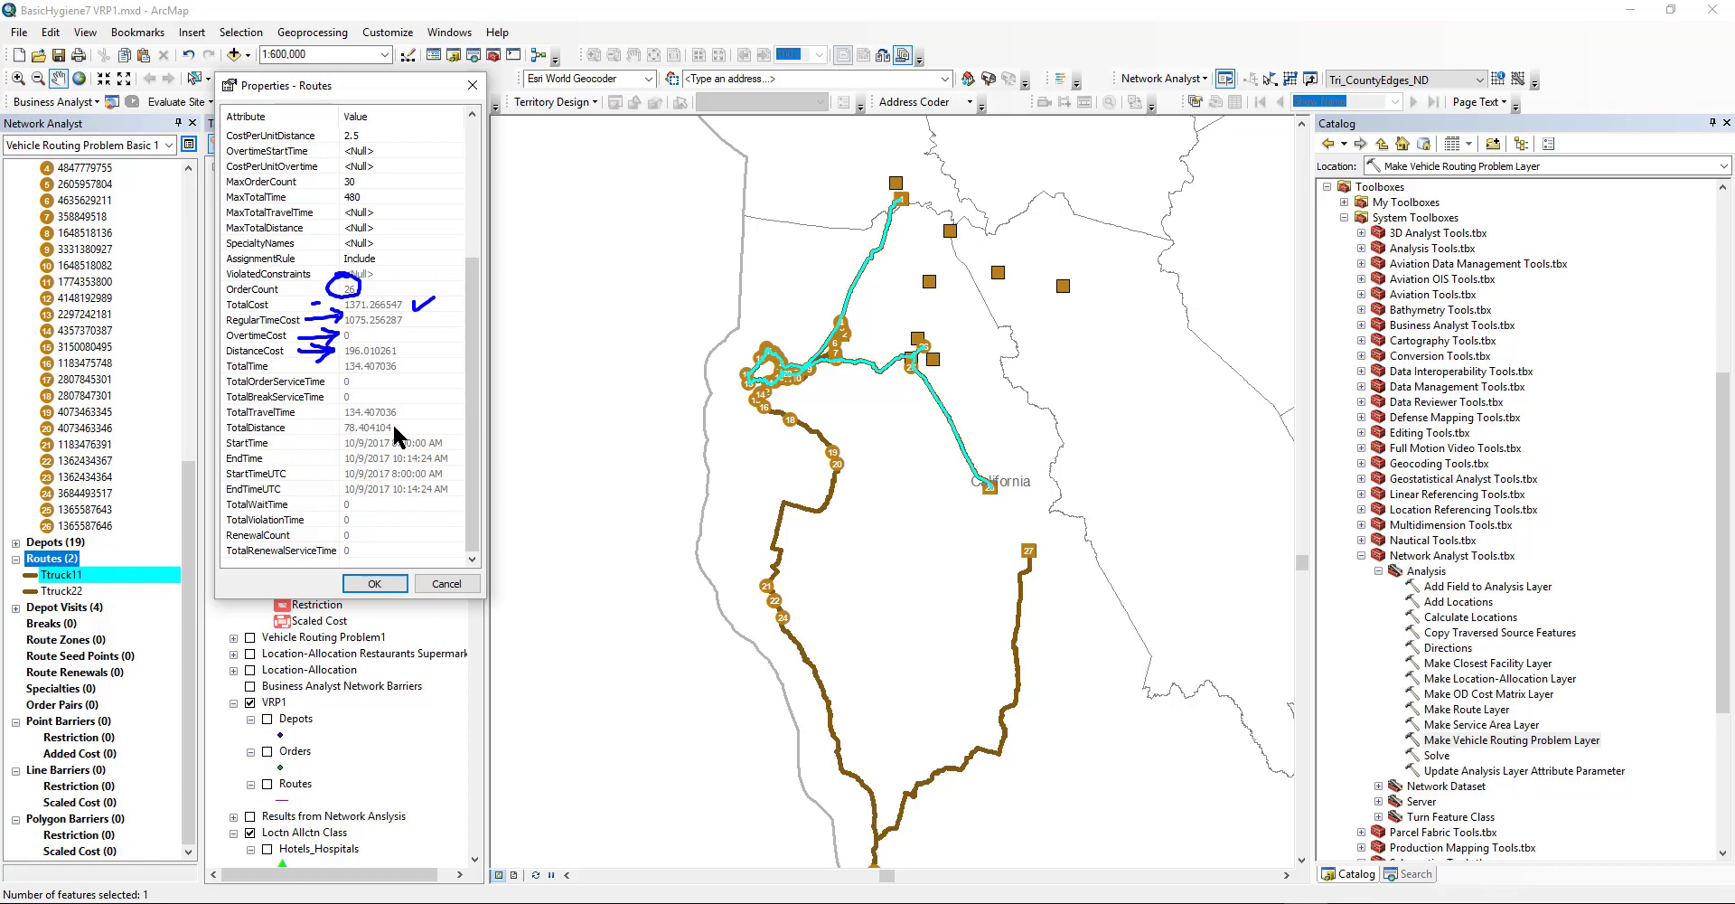
mouse_move(396, 426)
left_mouse_down()
mouse_move(432, 423)
mouse_move(434, 307)
mouse_move(403, 129)
mouse_move(368, 134)
left_mouse_up()
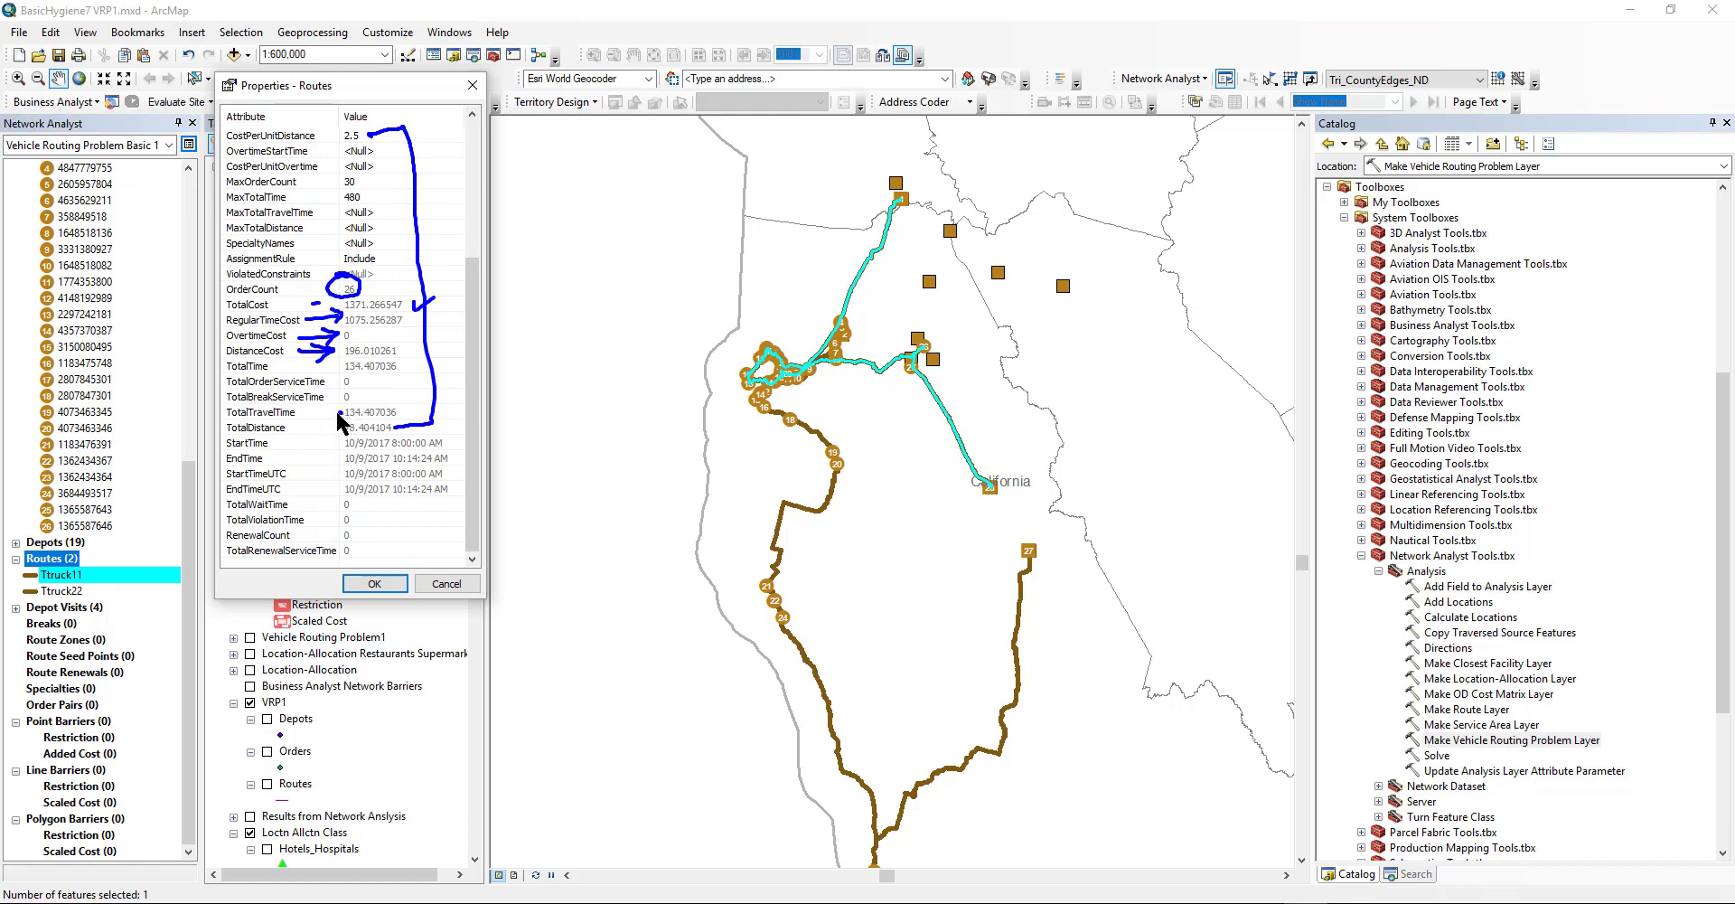
left_click_drag(340, 414, 309, 417)
left_click_drag(367, 101, 337, 106)
mouse_move(452, 440)
left_mouse_down()
mouse_move(371, 442)
mouse_move(417, 461)
mouse_move(372, 461)
left_mouse_up()
left_click(446, 583)
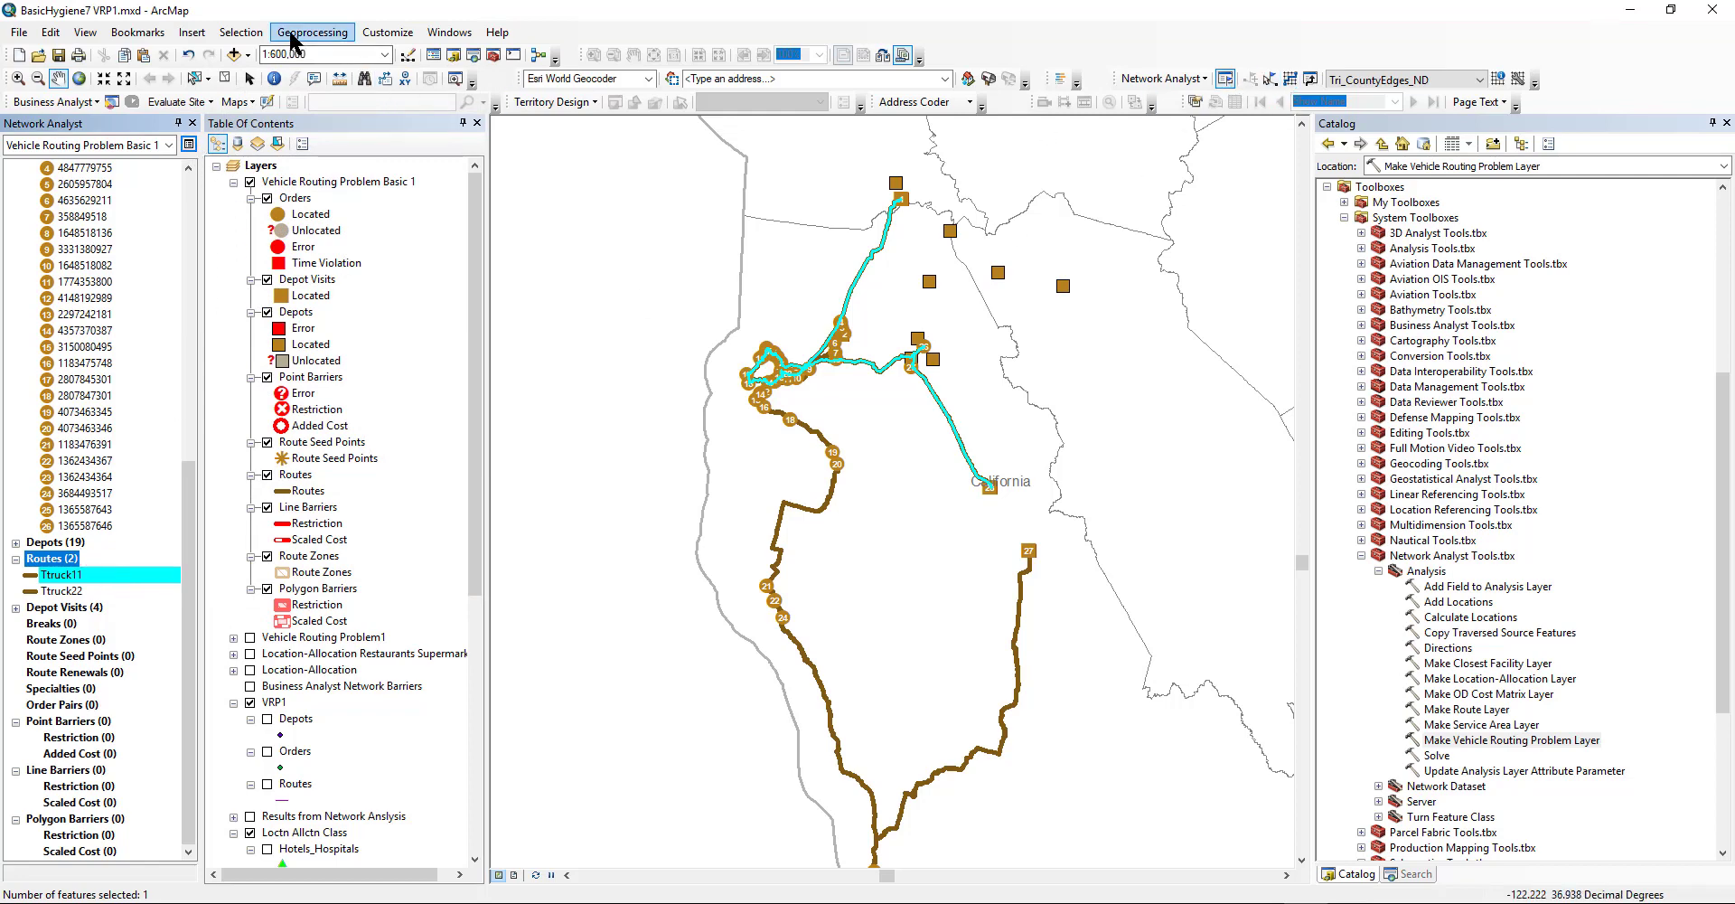
Clear the selected features and collapse the Orders and Routes lists of the routing problem.
left_click(240, 33)
left_click(273, 177)
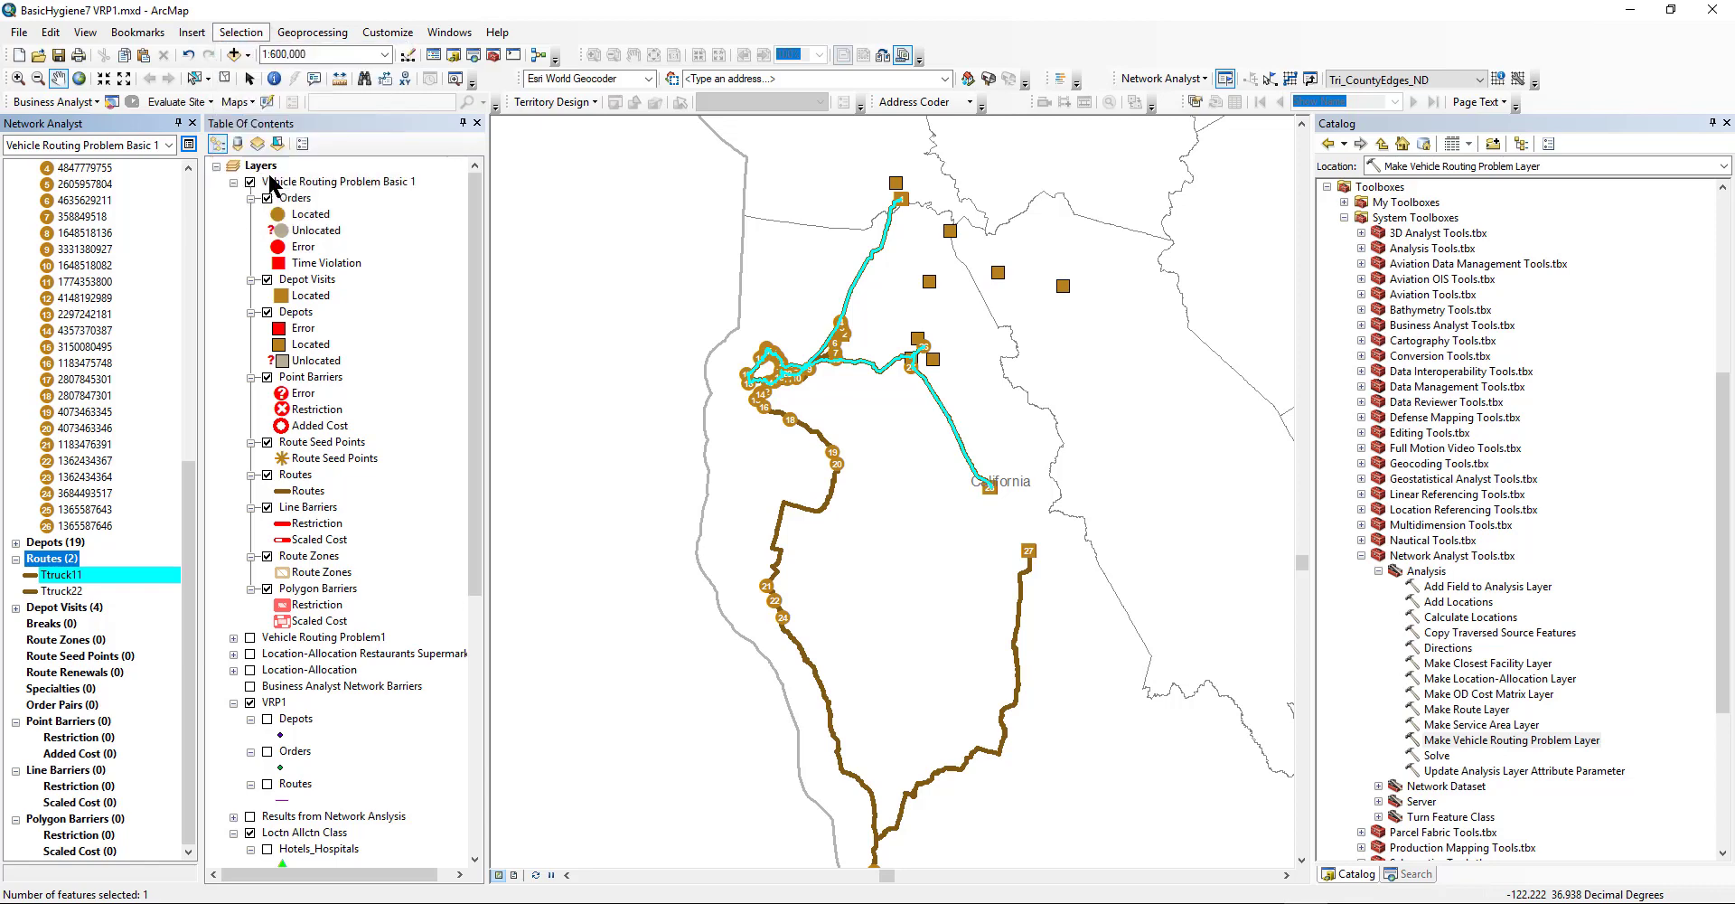
scroll(91, 560, "up", 10)
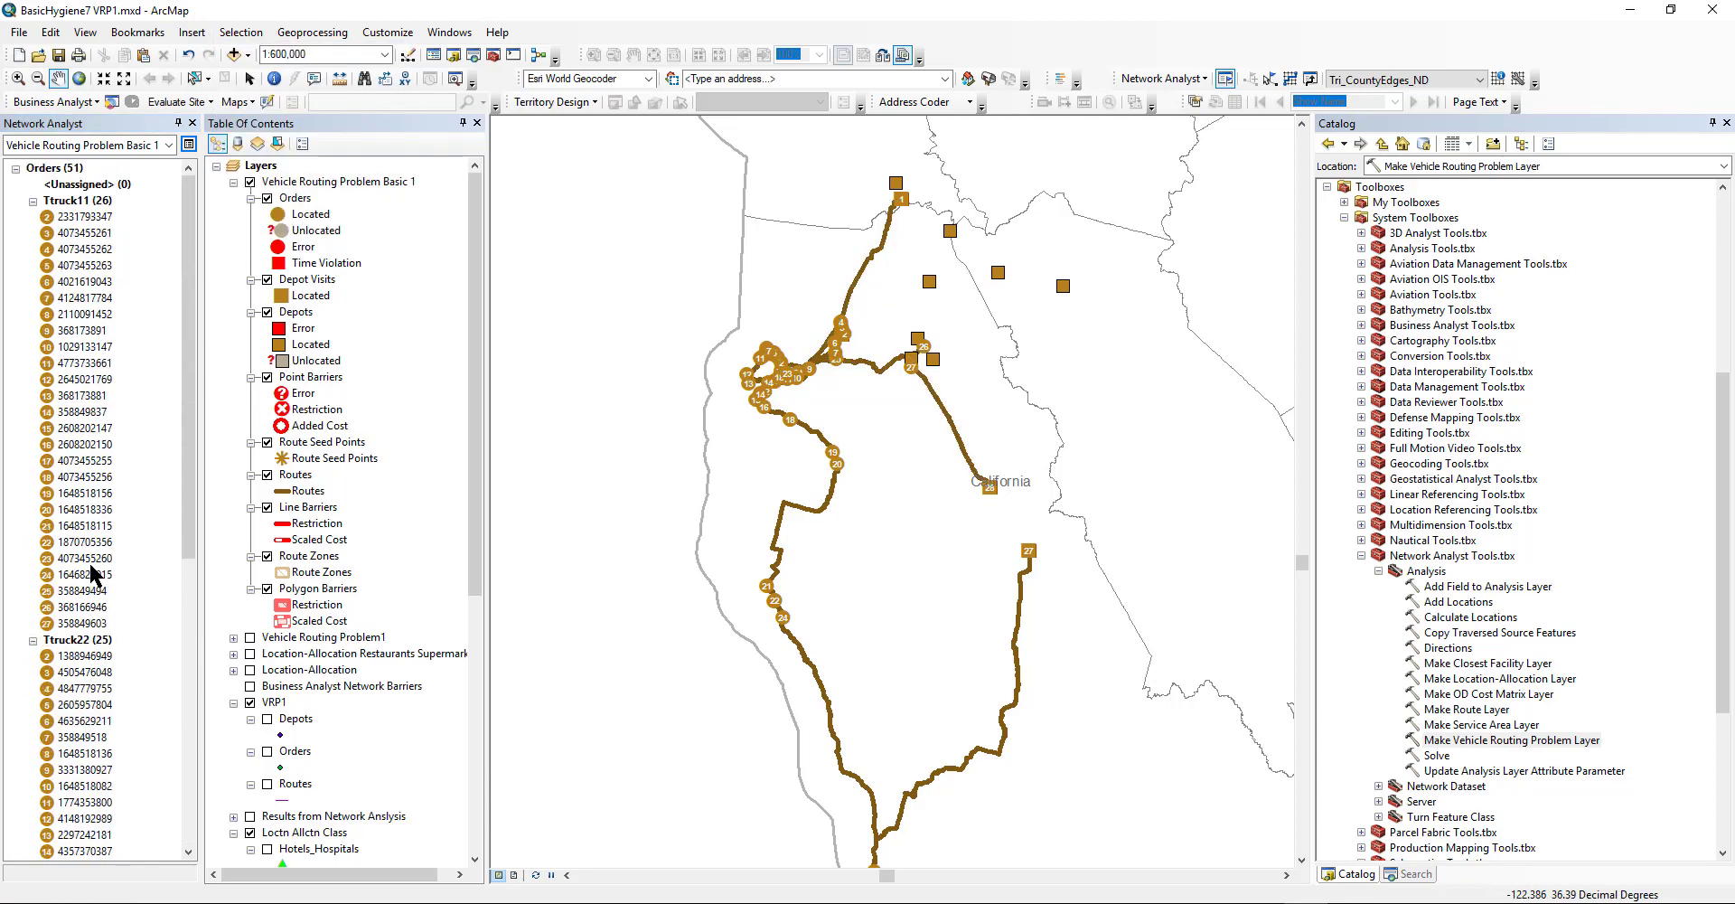
left_click(15, 168)
left_click(16, 201)
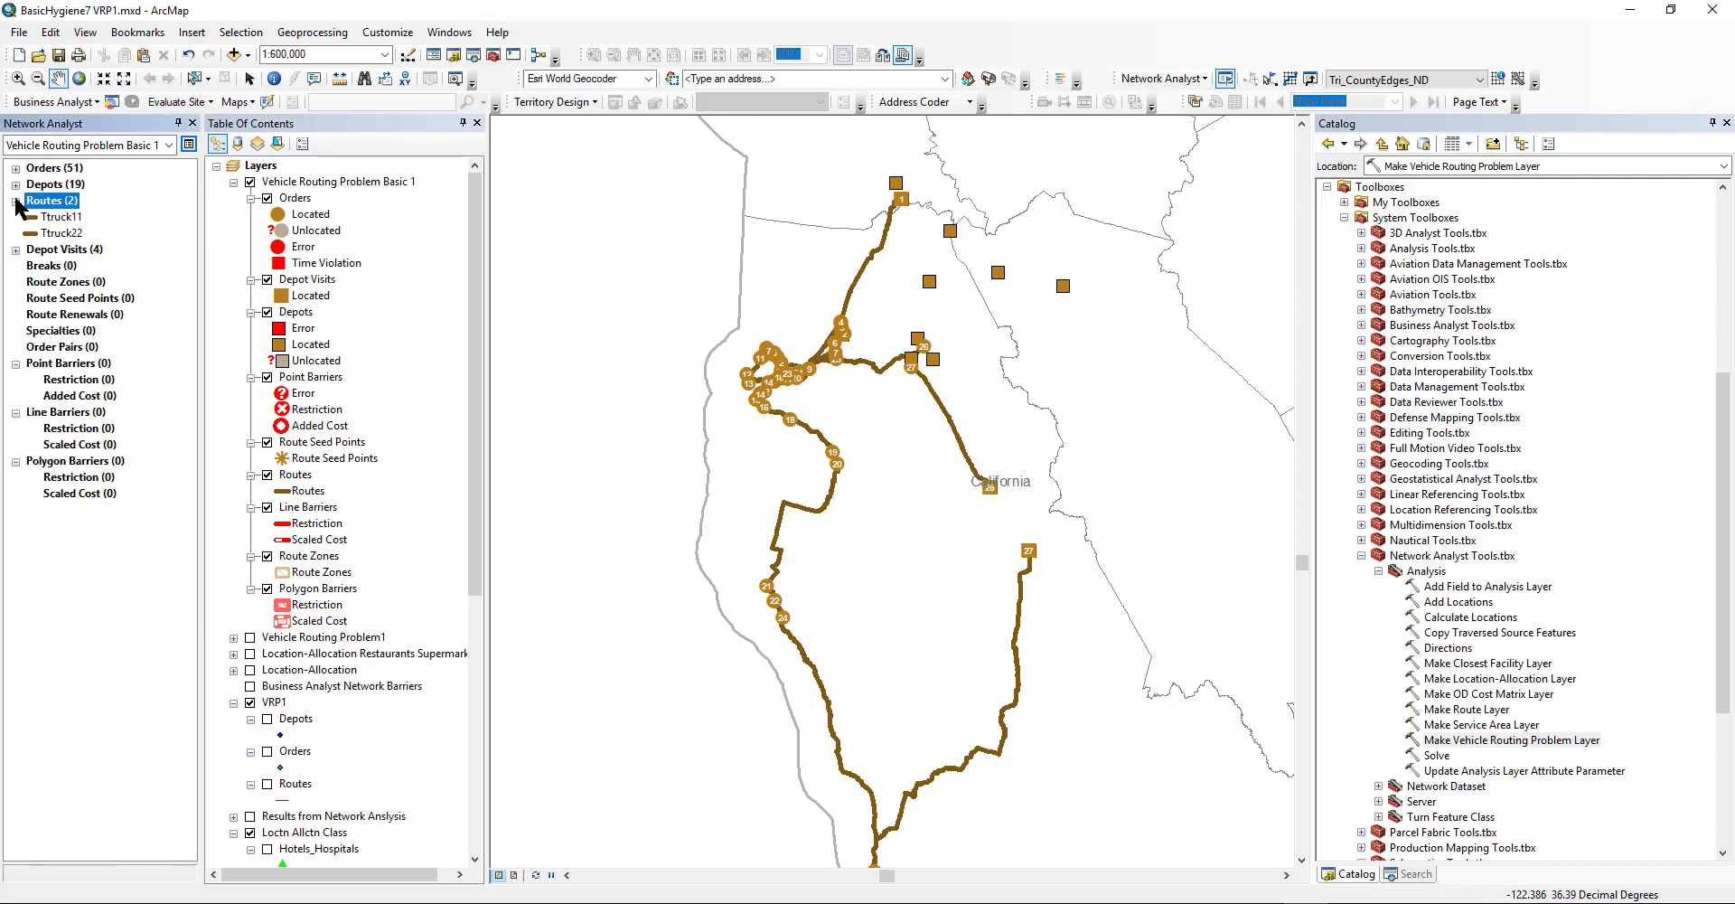
left_click(15, 201)
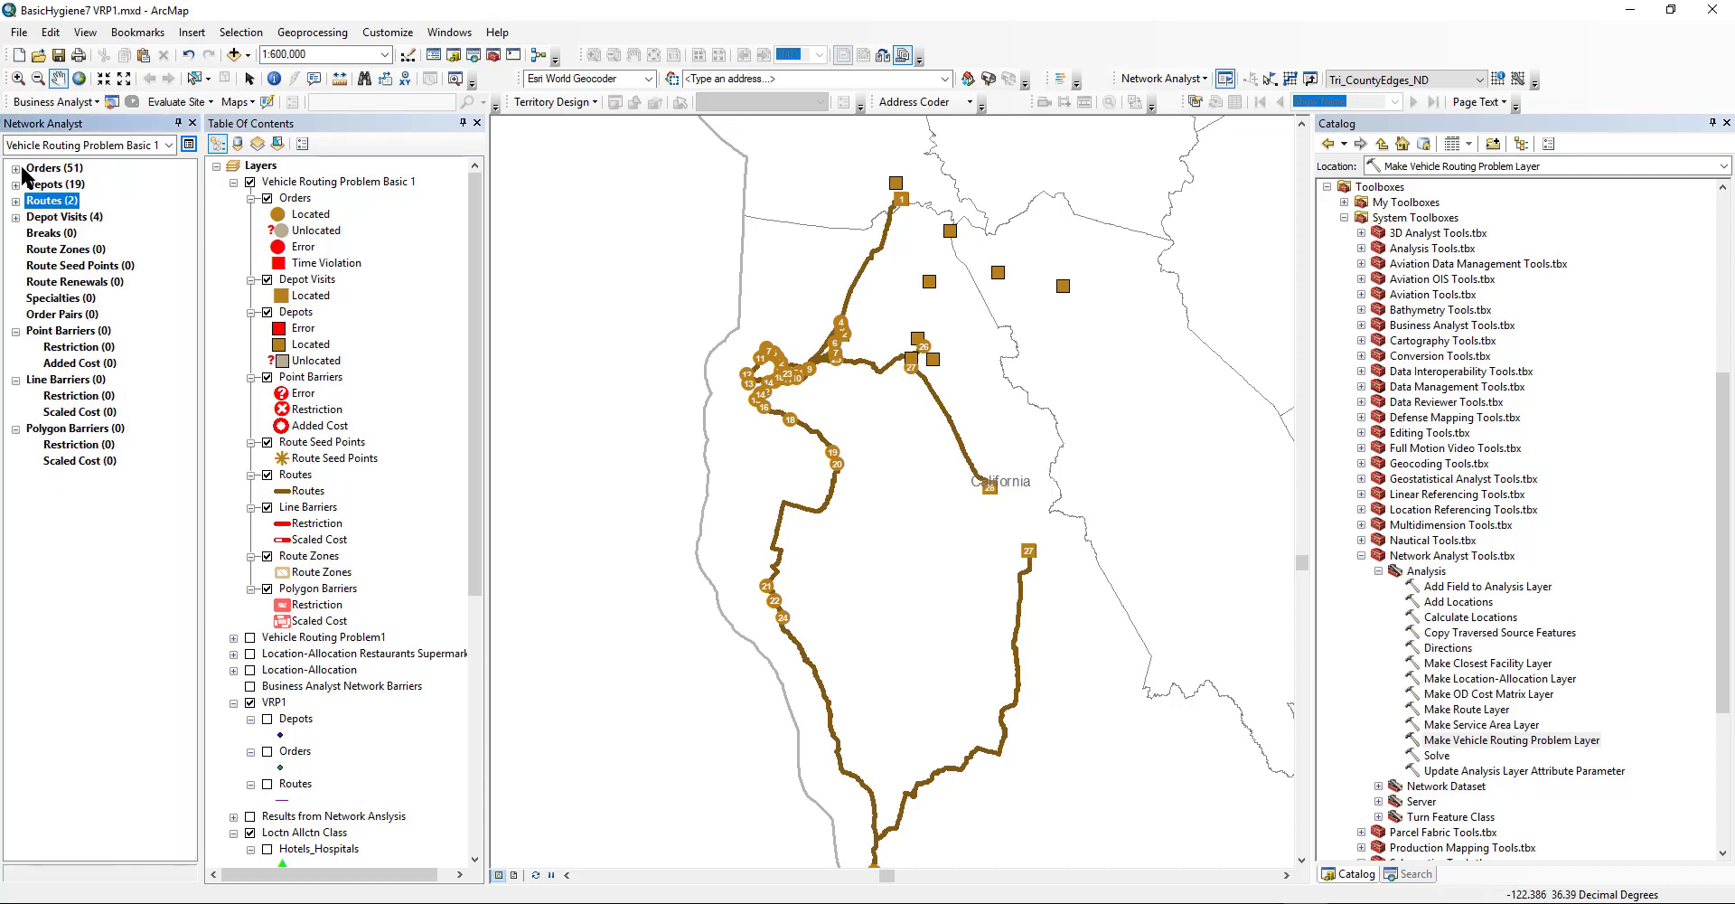
Open the Orders attribute table and examine the assigned route, sequence, violated constraints, and travel time fields.
right_click(45, 169)
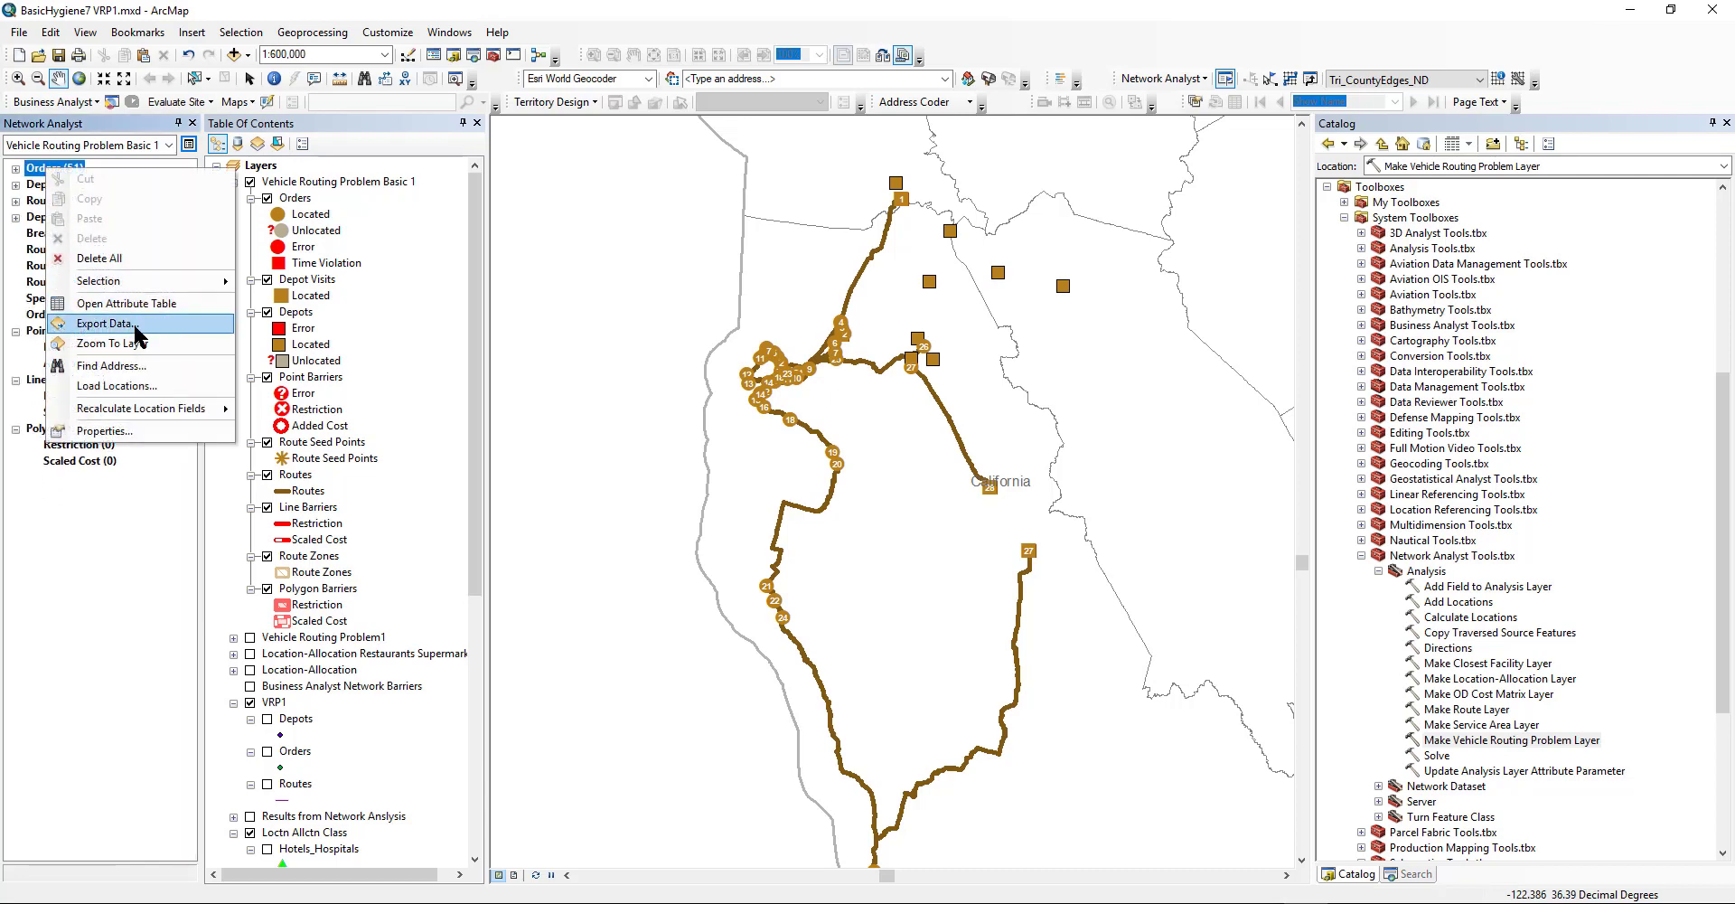
left_click(136, 303)
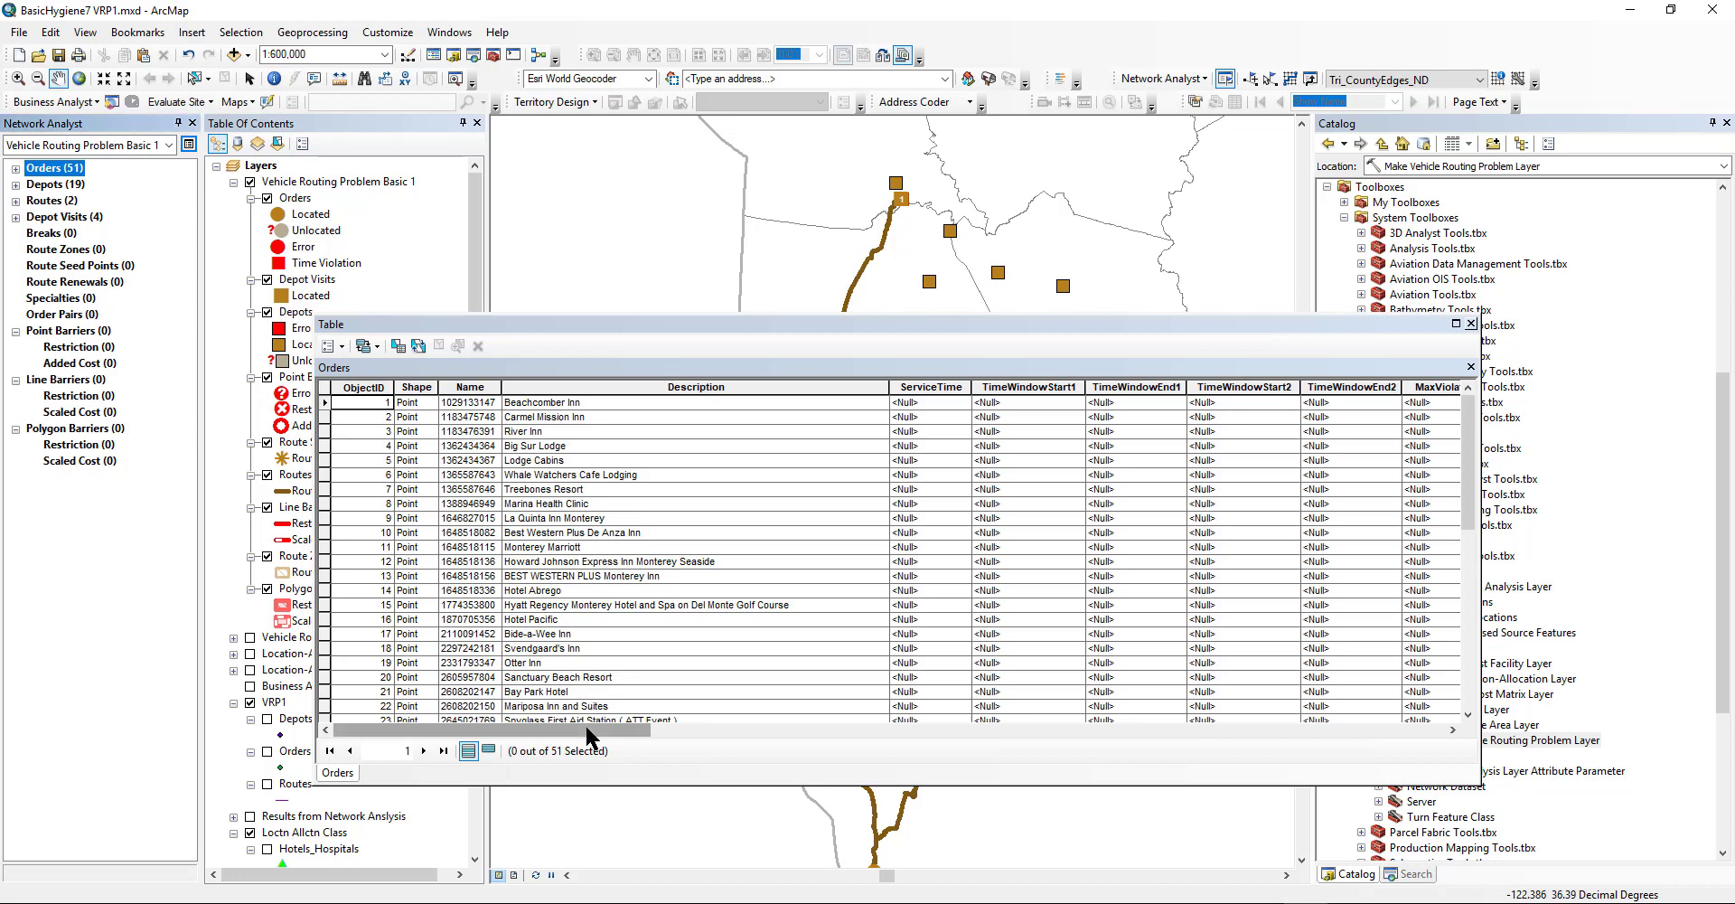
left_click_drag(584, 729, 956, 730)
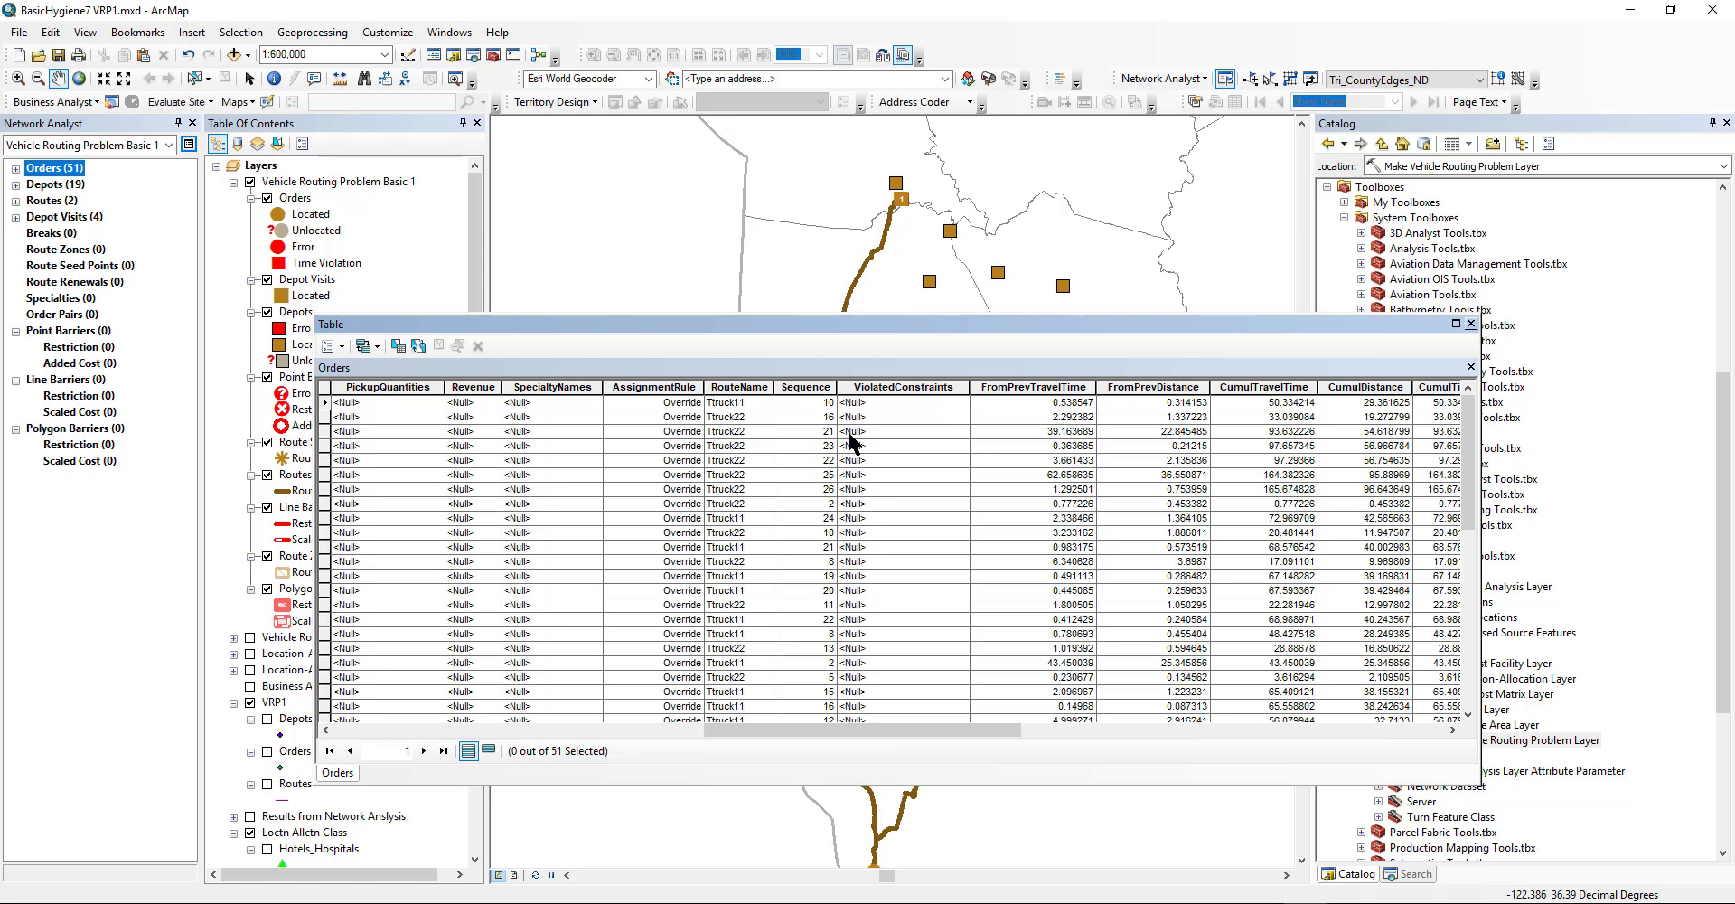
left_click_drag(825, 727, 916, 735)
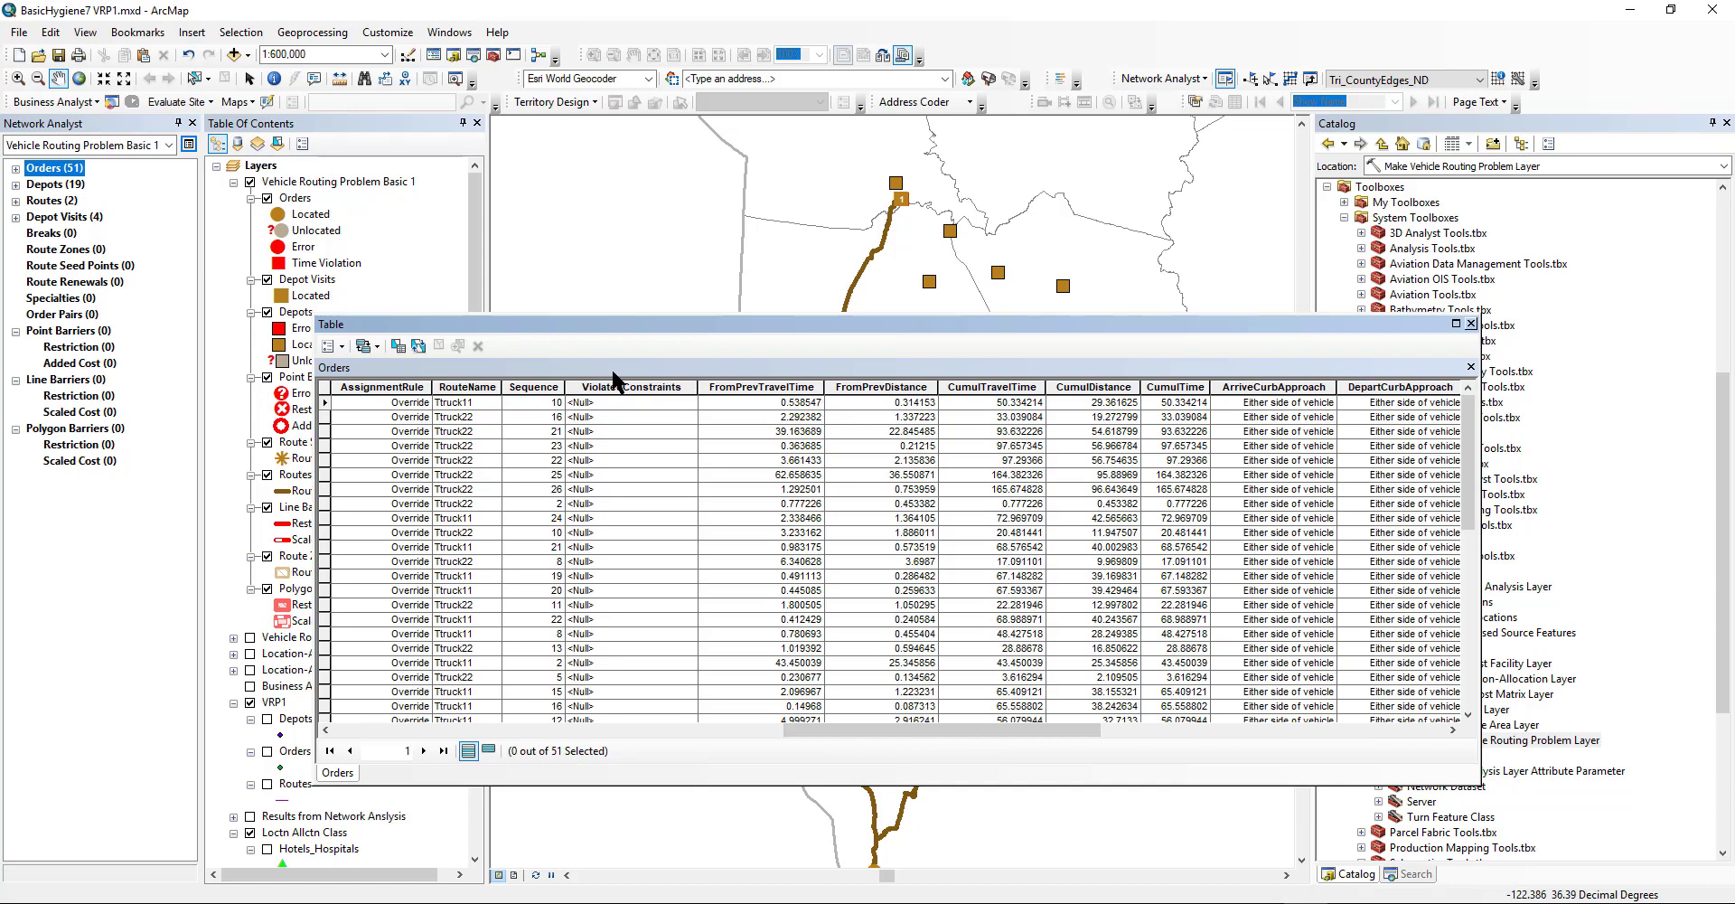
left_click_drag(908, 728, 963, 730)
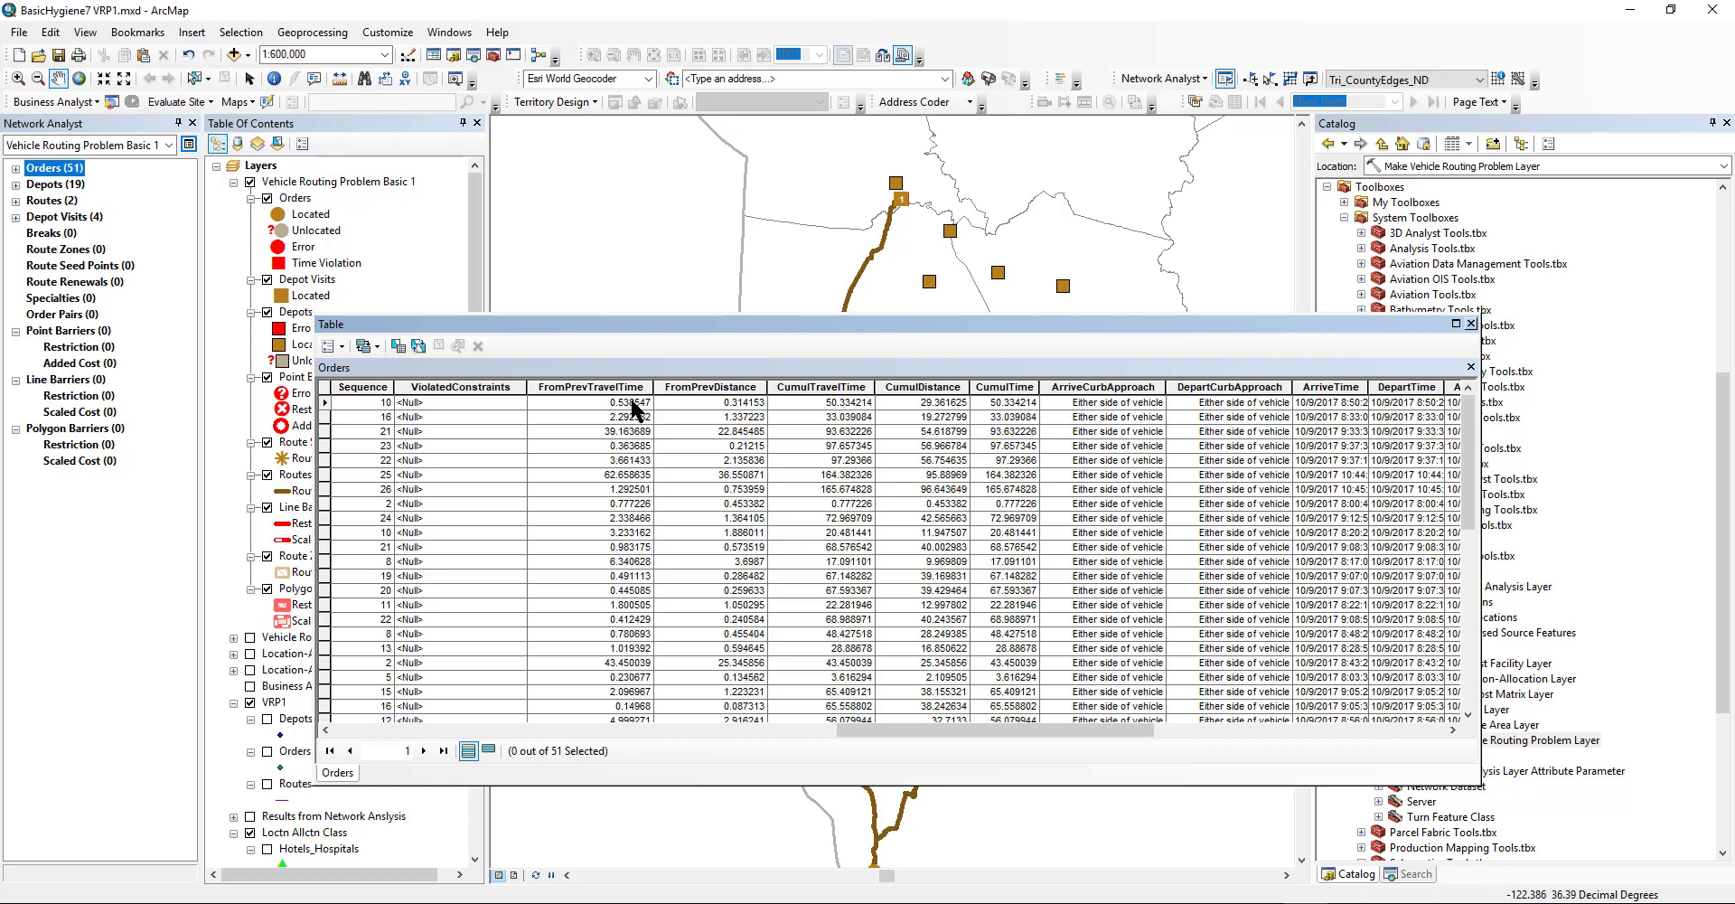
Select the second and then the fourth order record to examine their previous-stop and cumulative times and distances.
left_click(327, 416)
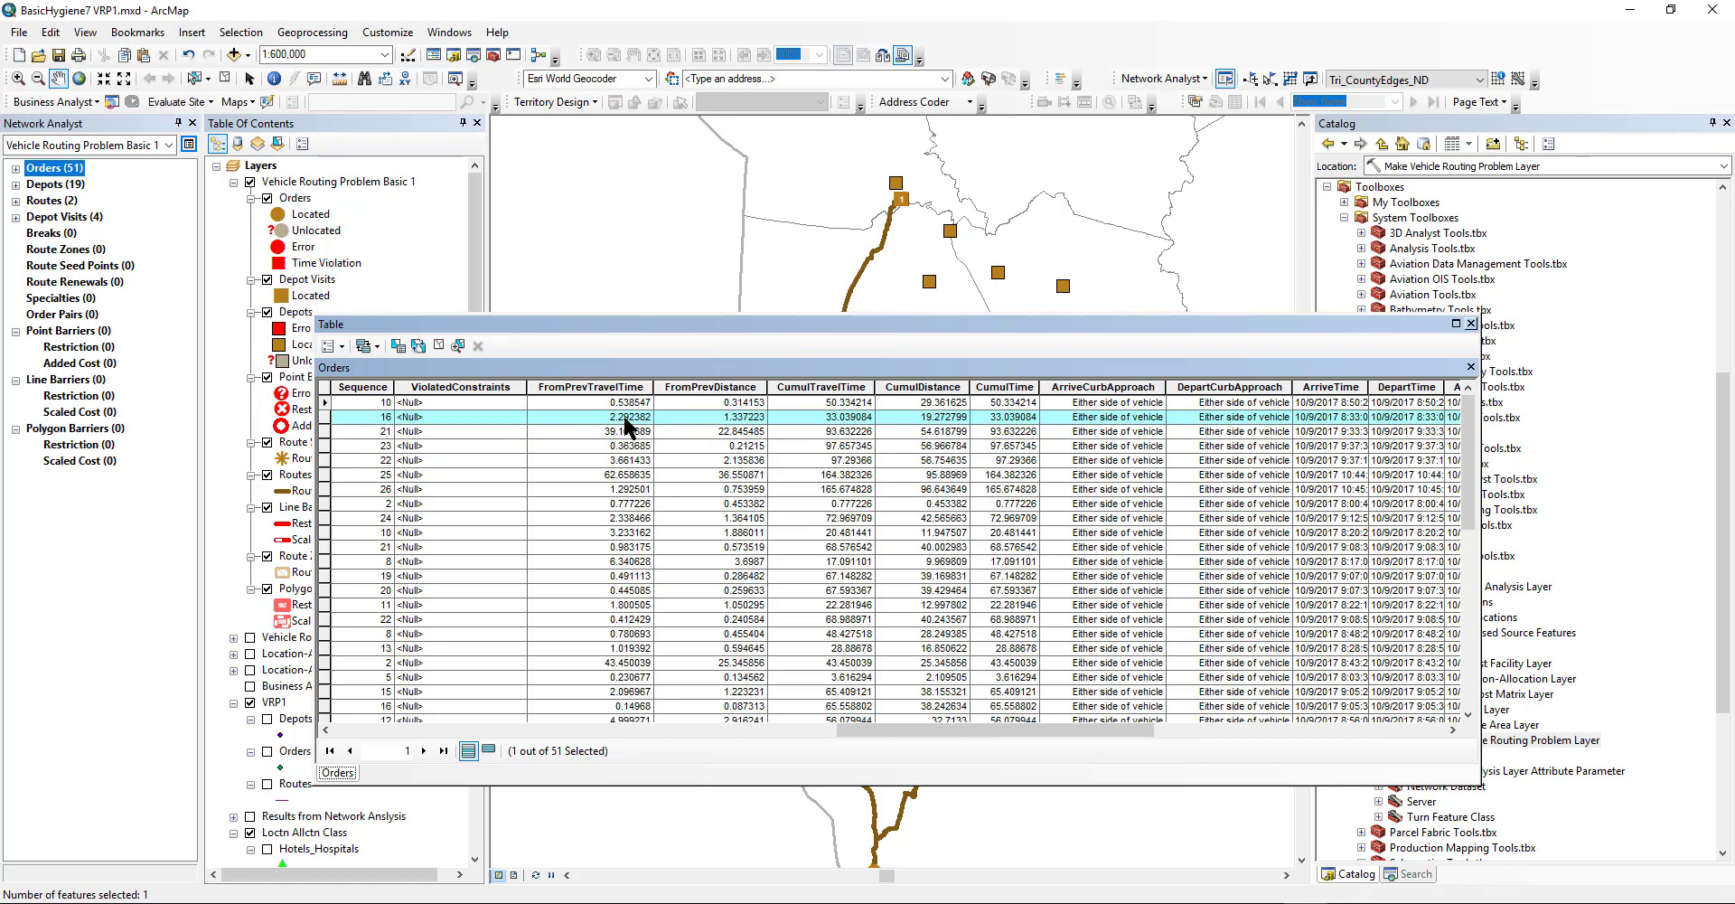
left_click_drag(1018, 728, 1097, 732)
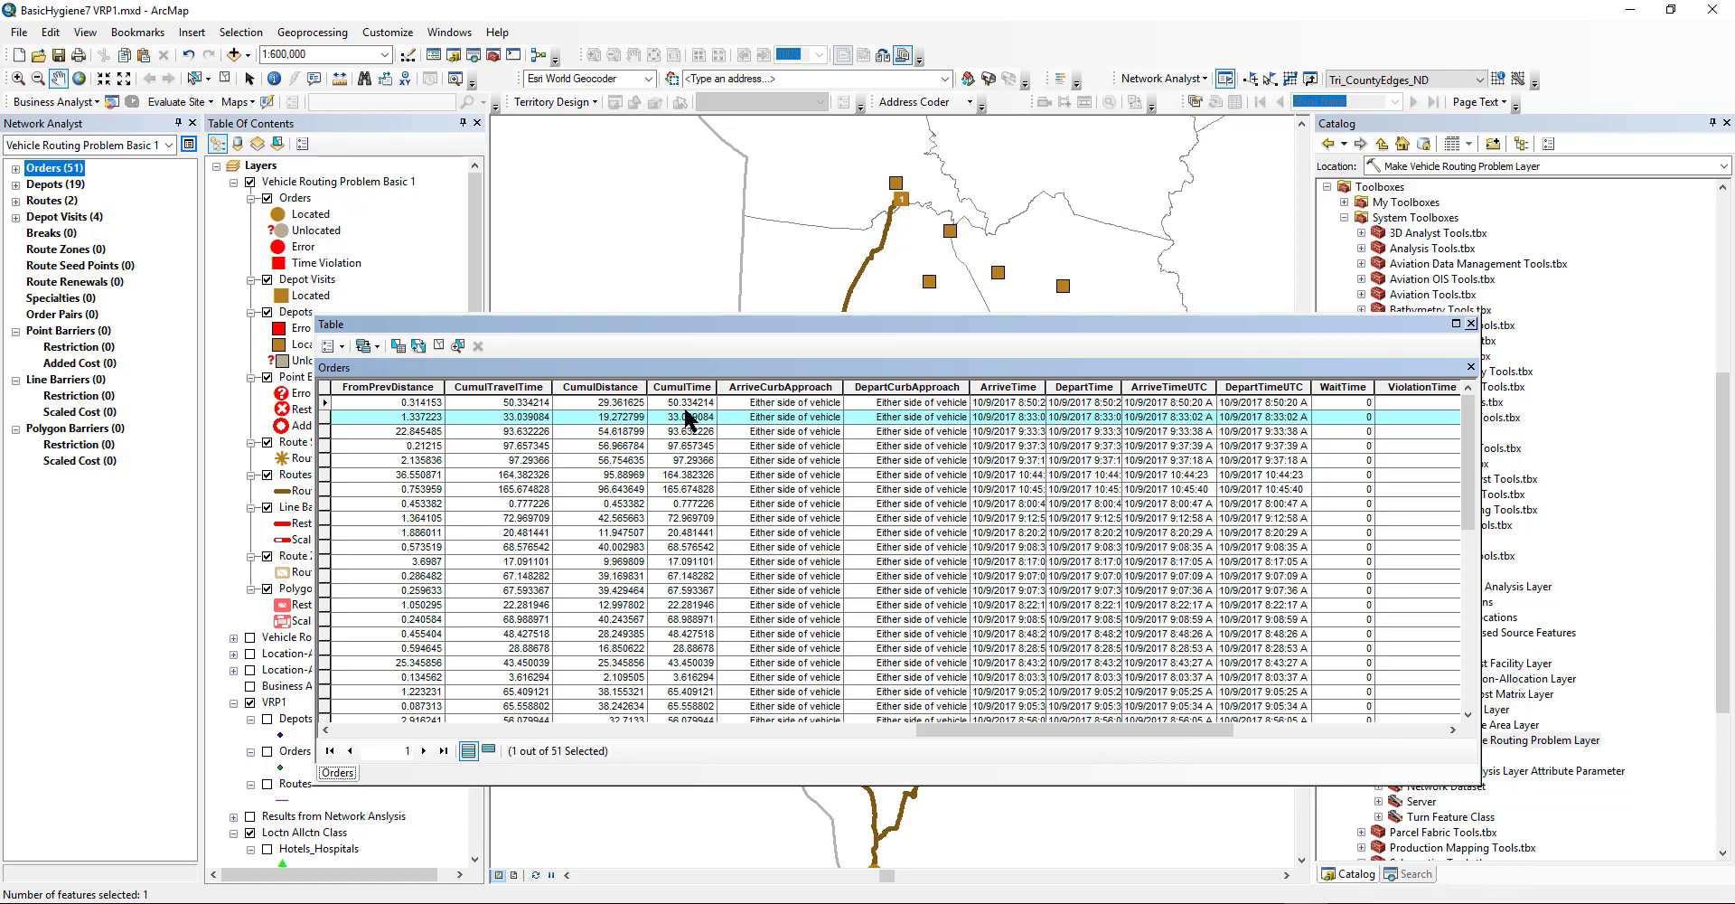
left_click(688, 446)
left_click(661, 445, "shift")
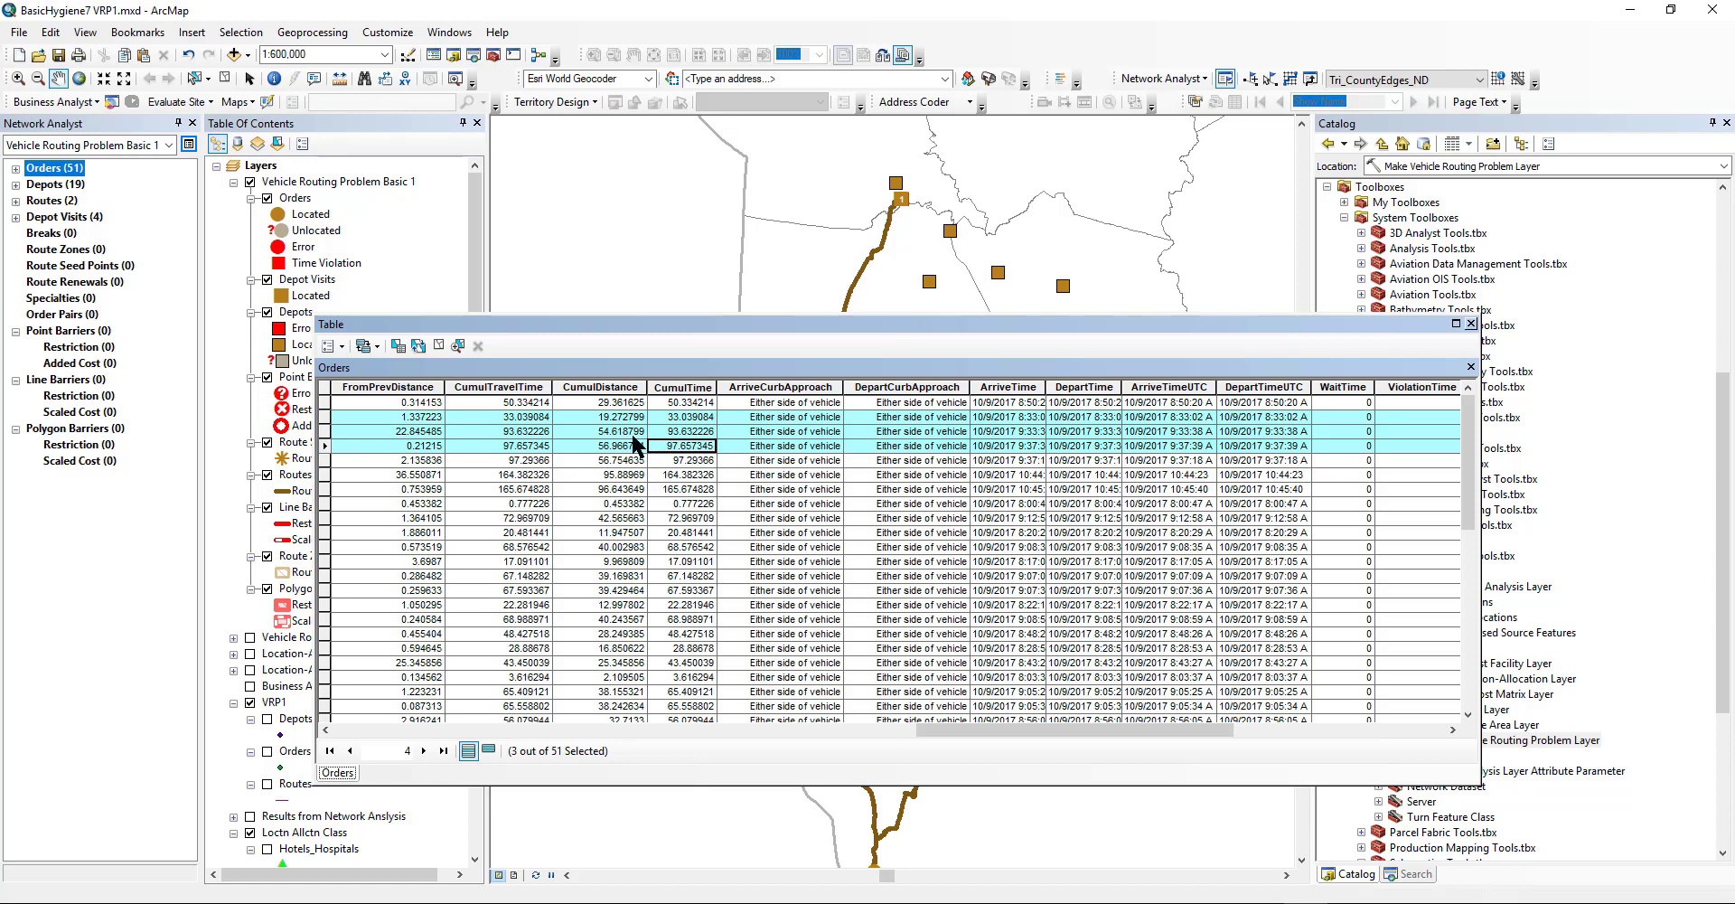
left_click(680, 456)
left_click(681, 437)
left_click(324, 445)
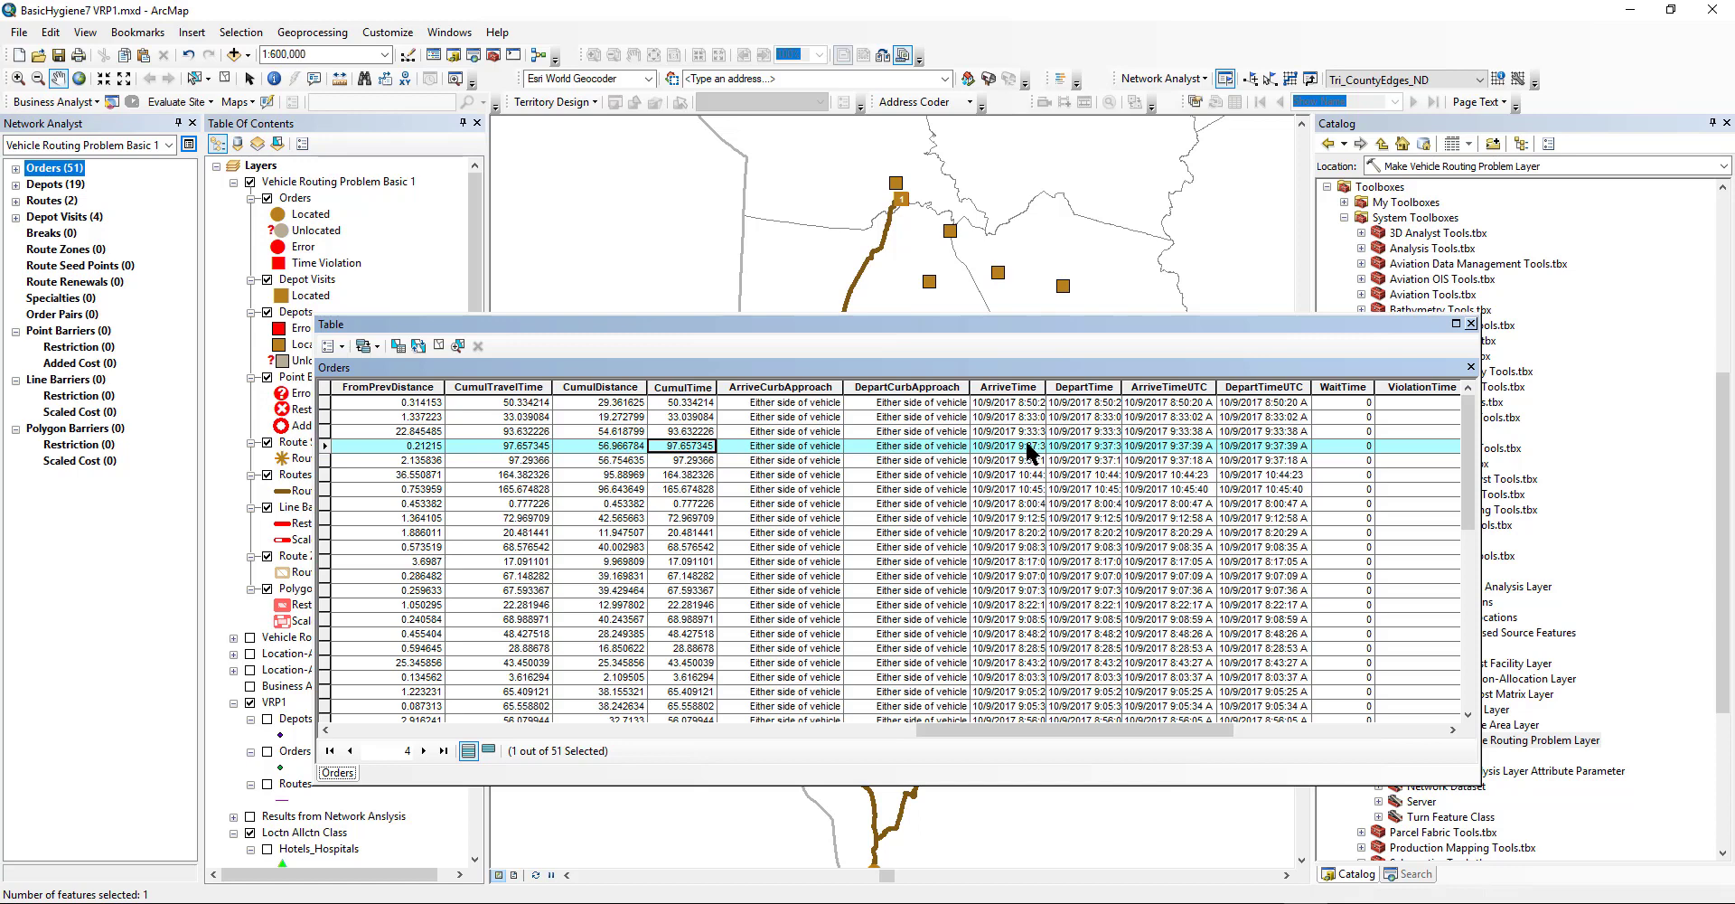
Widen the ArriveTime column, review the remaining time, location, and status fields of the orders, and close the table.
left_click_drag(1055, 389, 1094, 390)
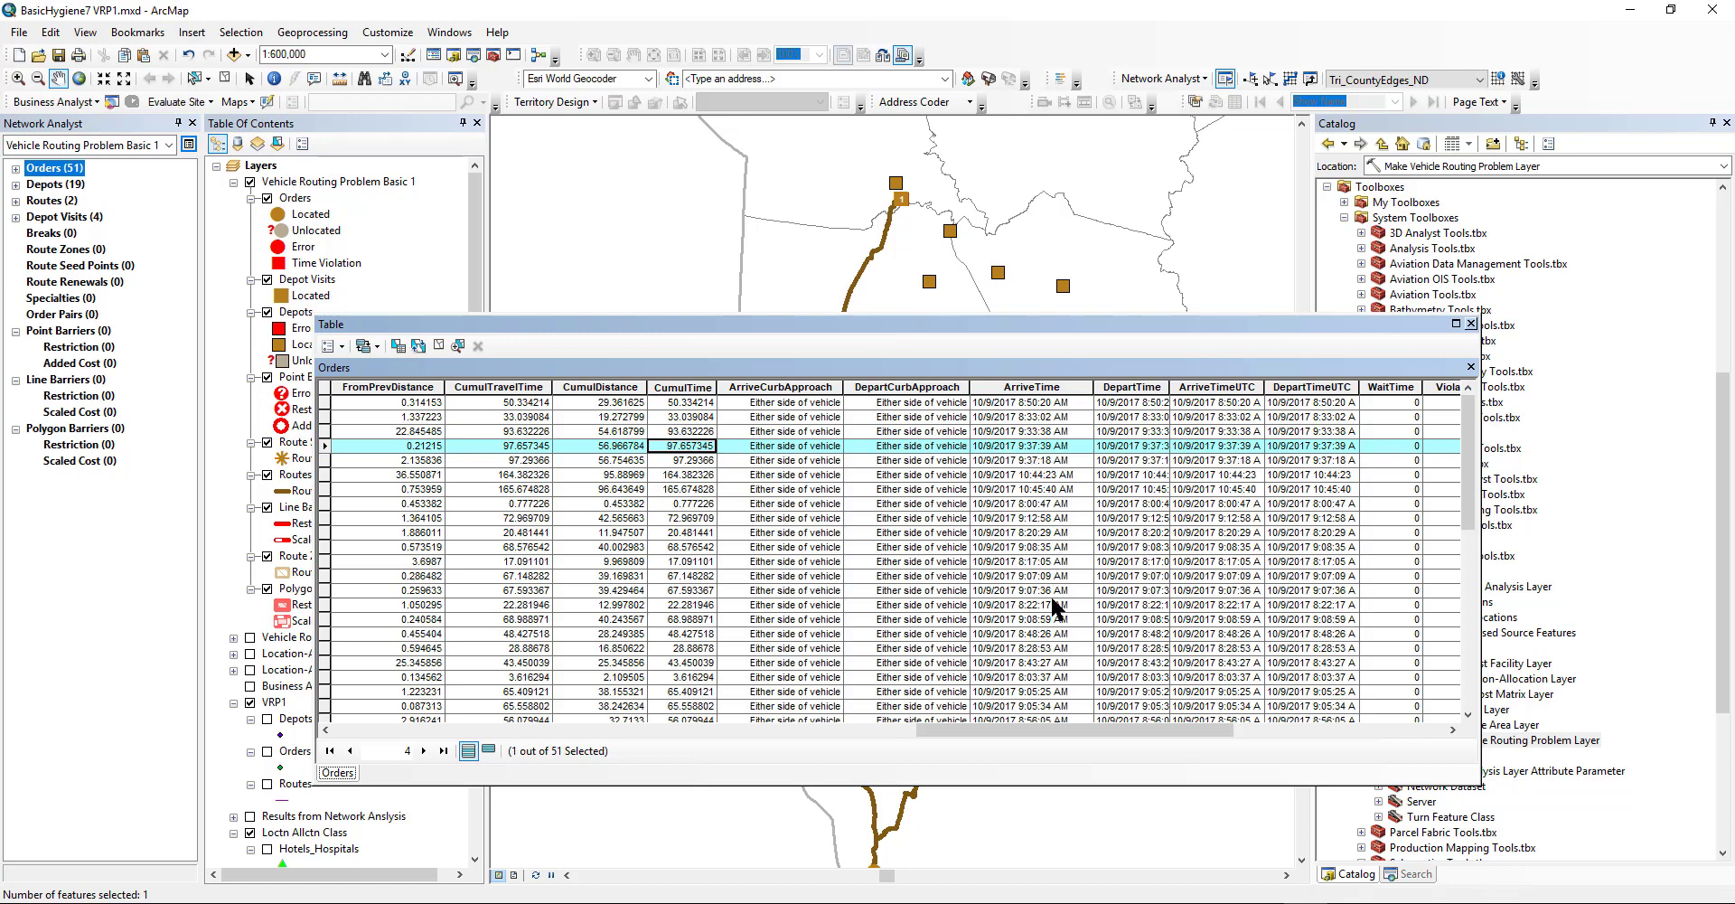
left_click_drag(1051, 728, 1232, 726)
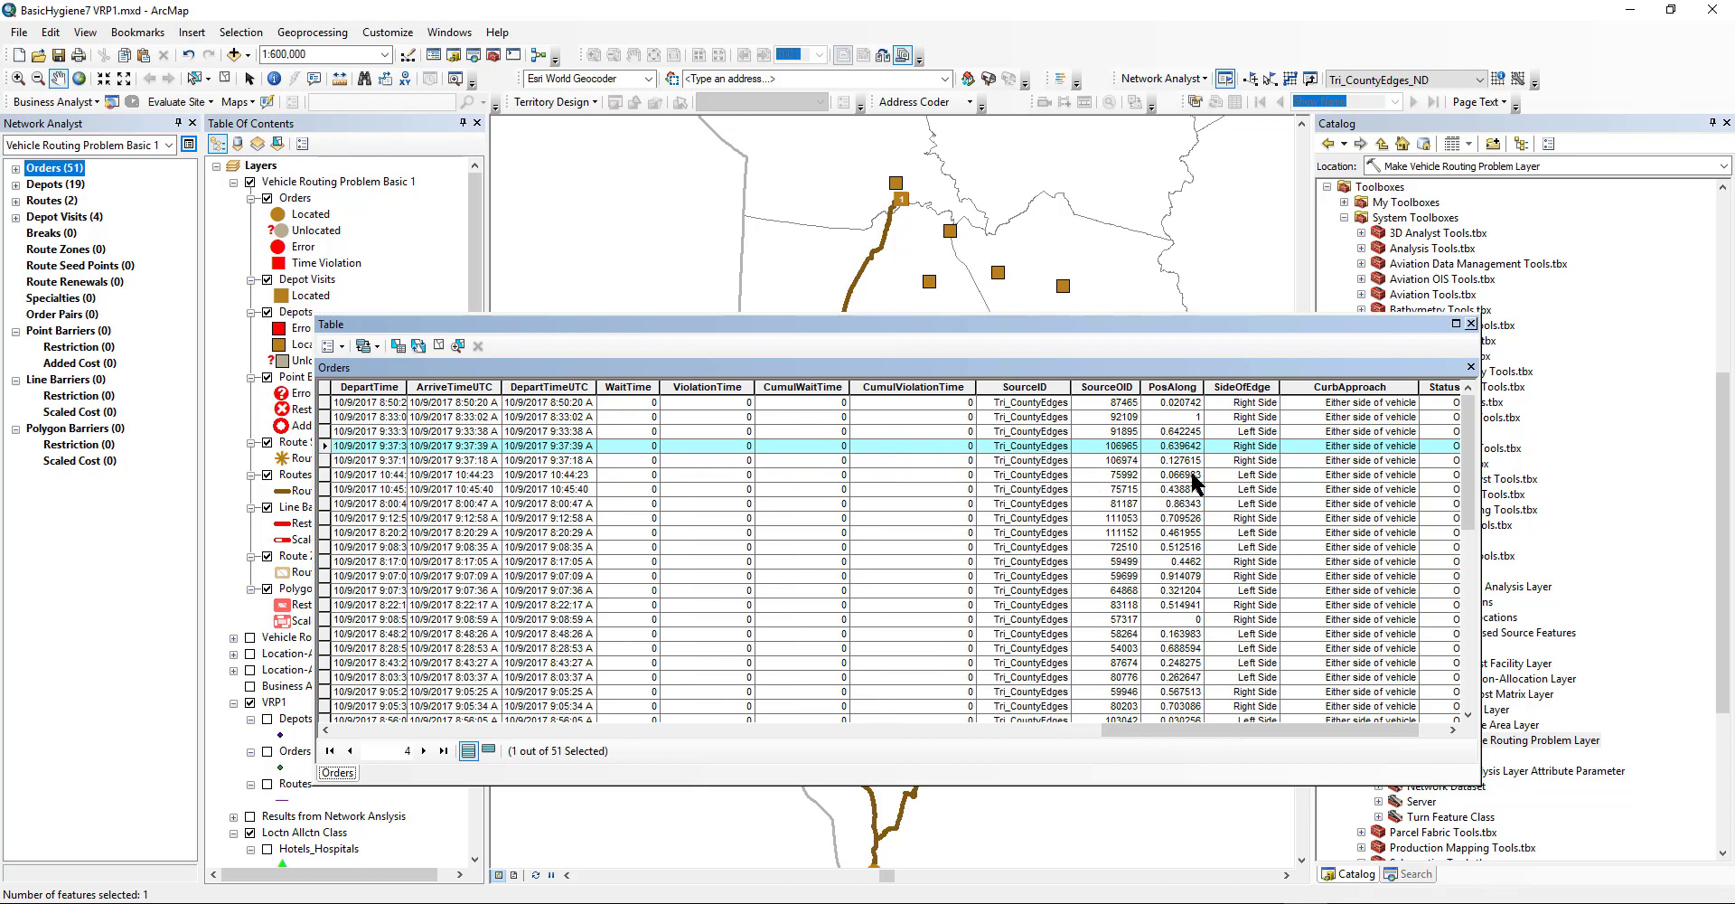
left_click_drag(1322, 725, 1389, 699)
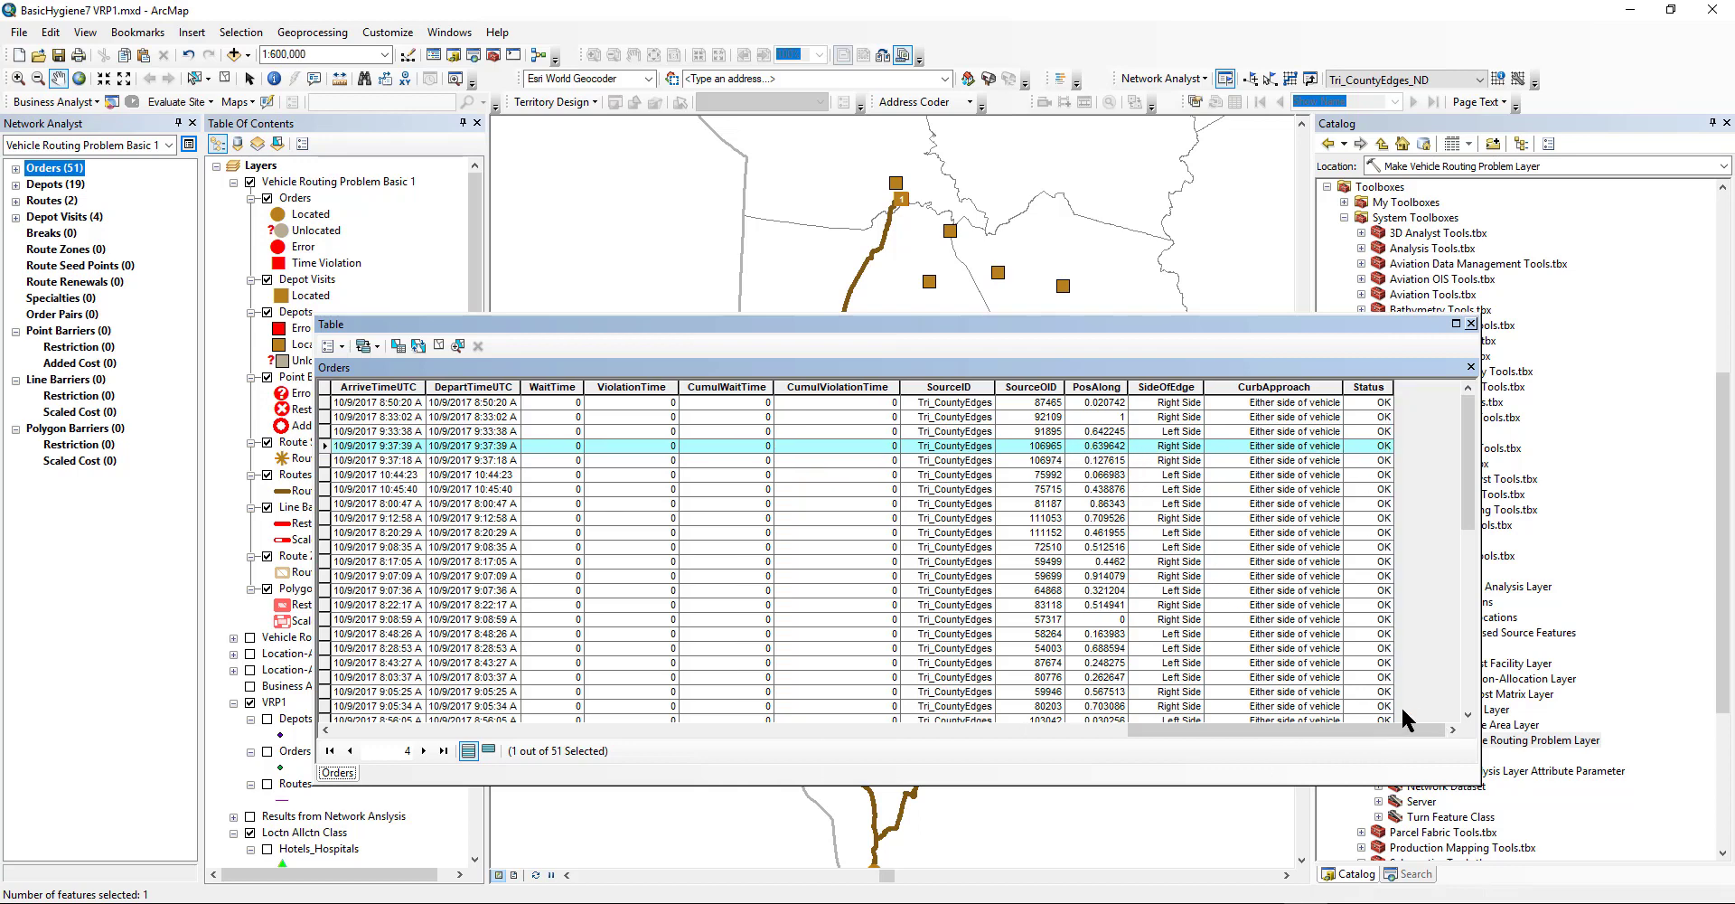
left_click(1373, 445)
left_click(1471, 322)
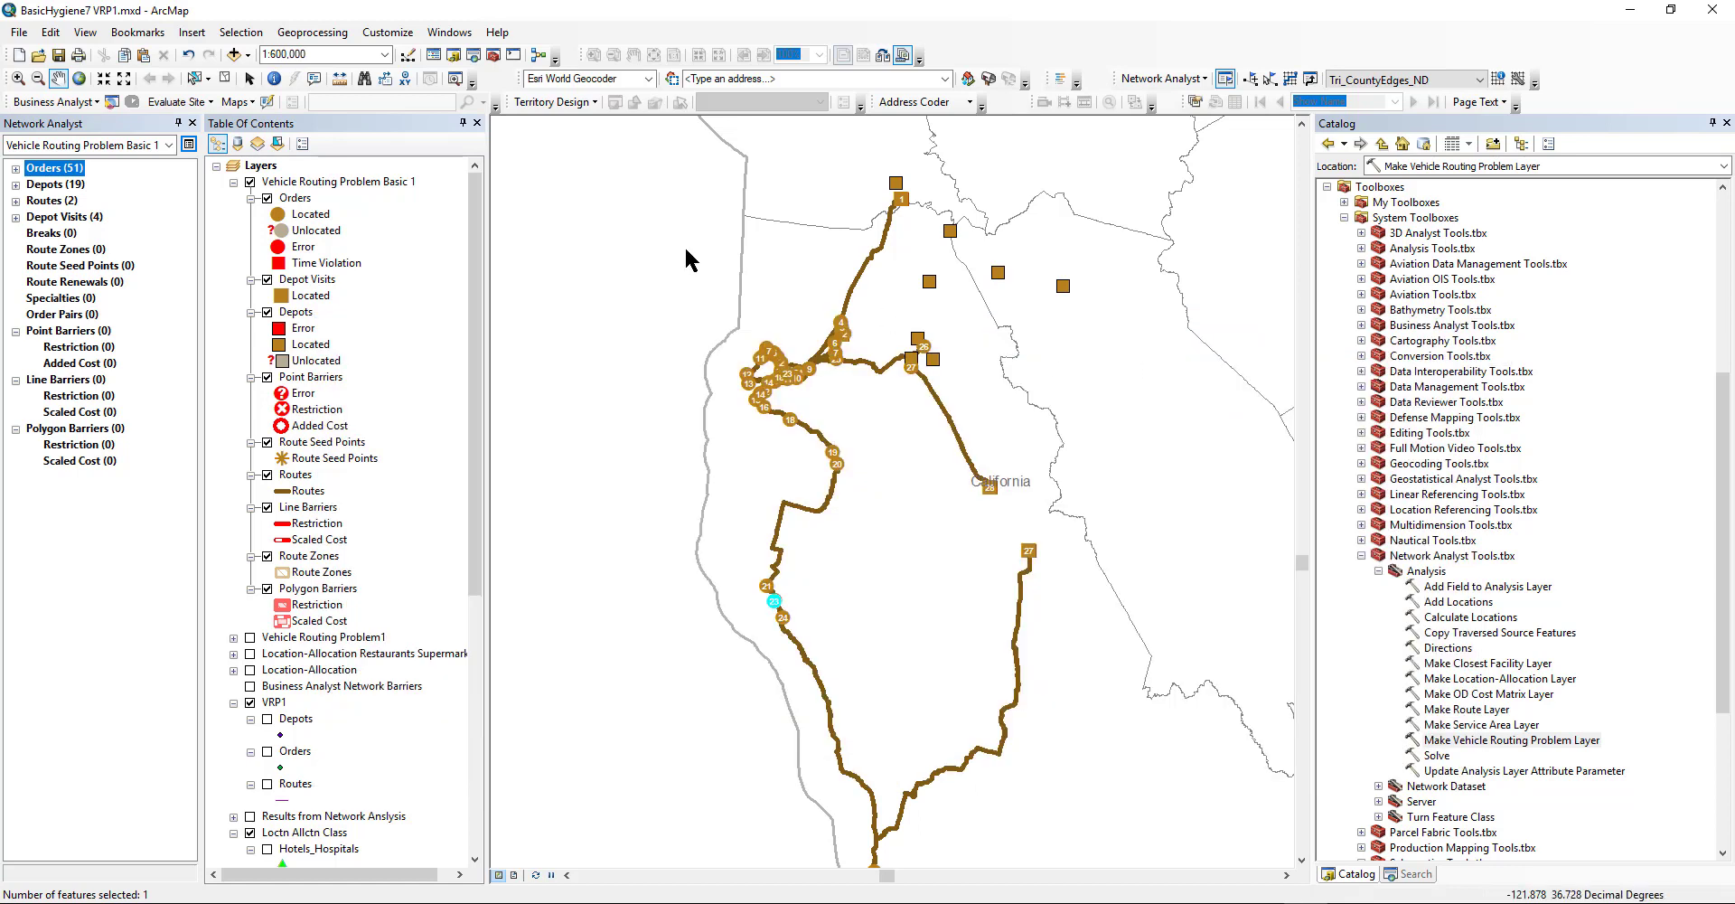
Expand the Depots list and examine the time window, network location, curb approach, and status fields in its attribute table.
left_click(15, 185)
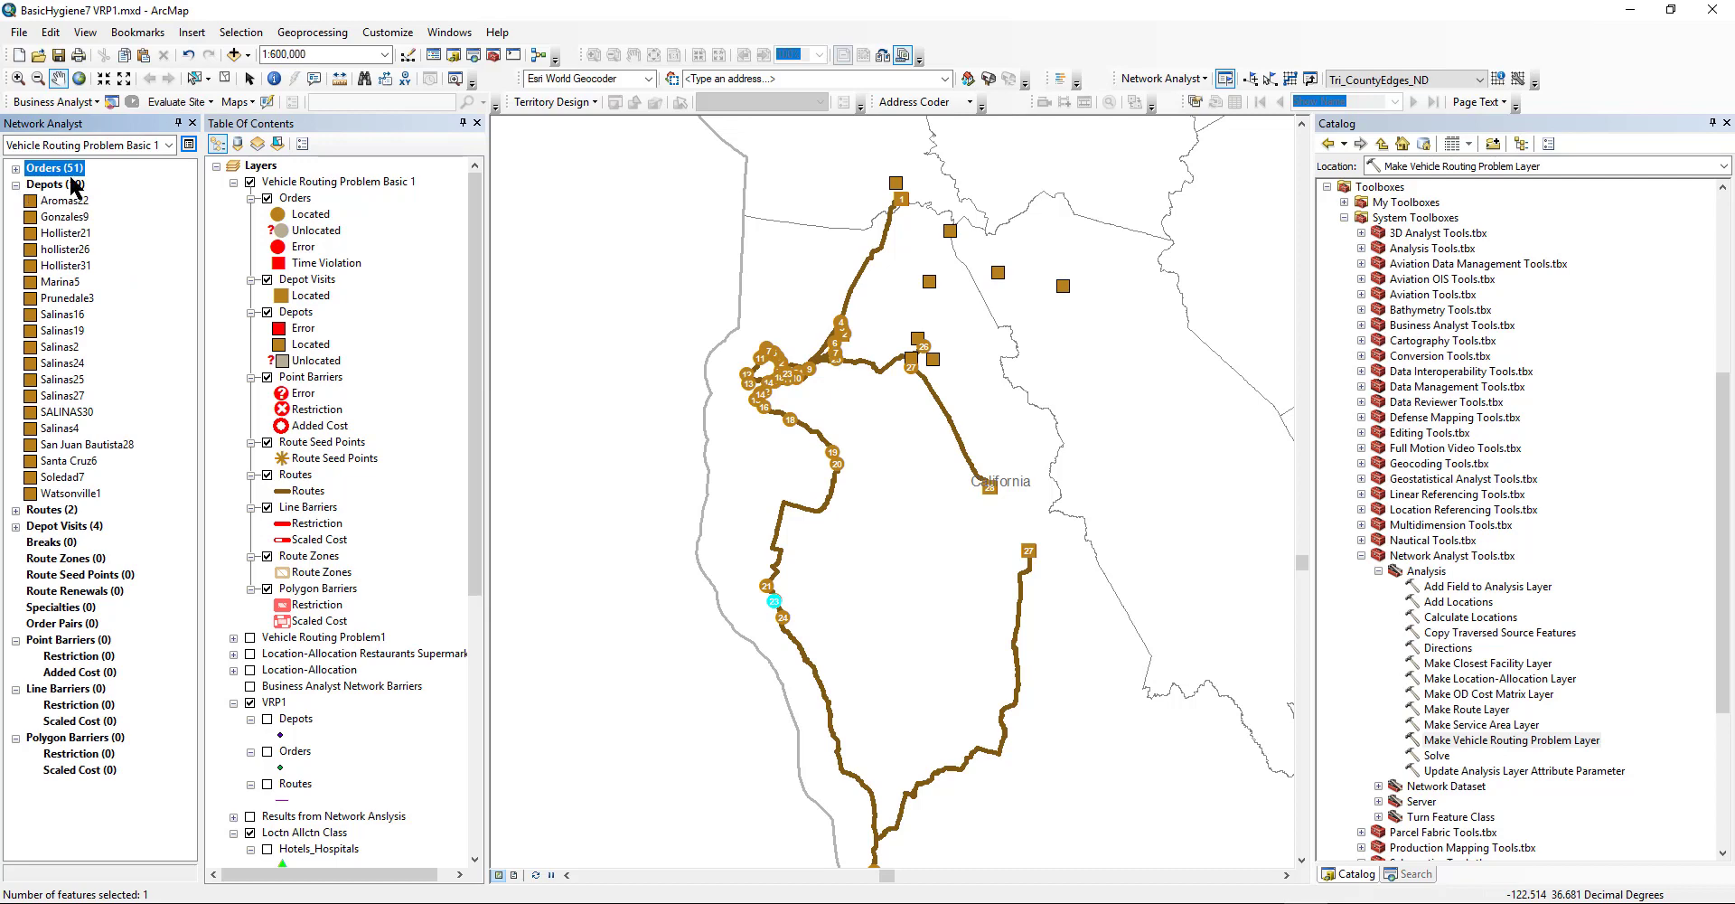
right_click(59, 186)
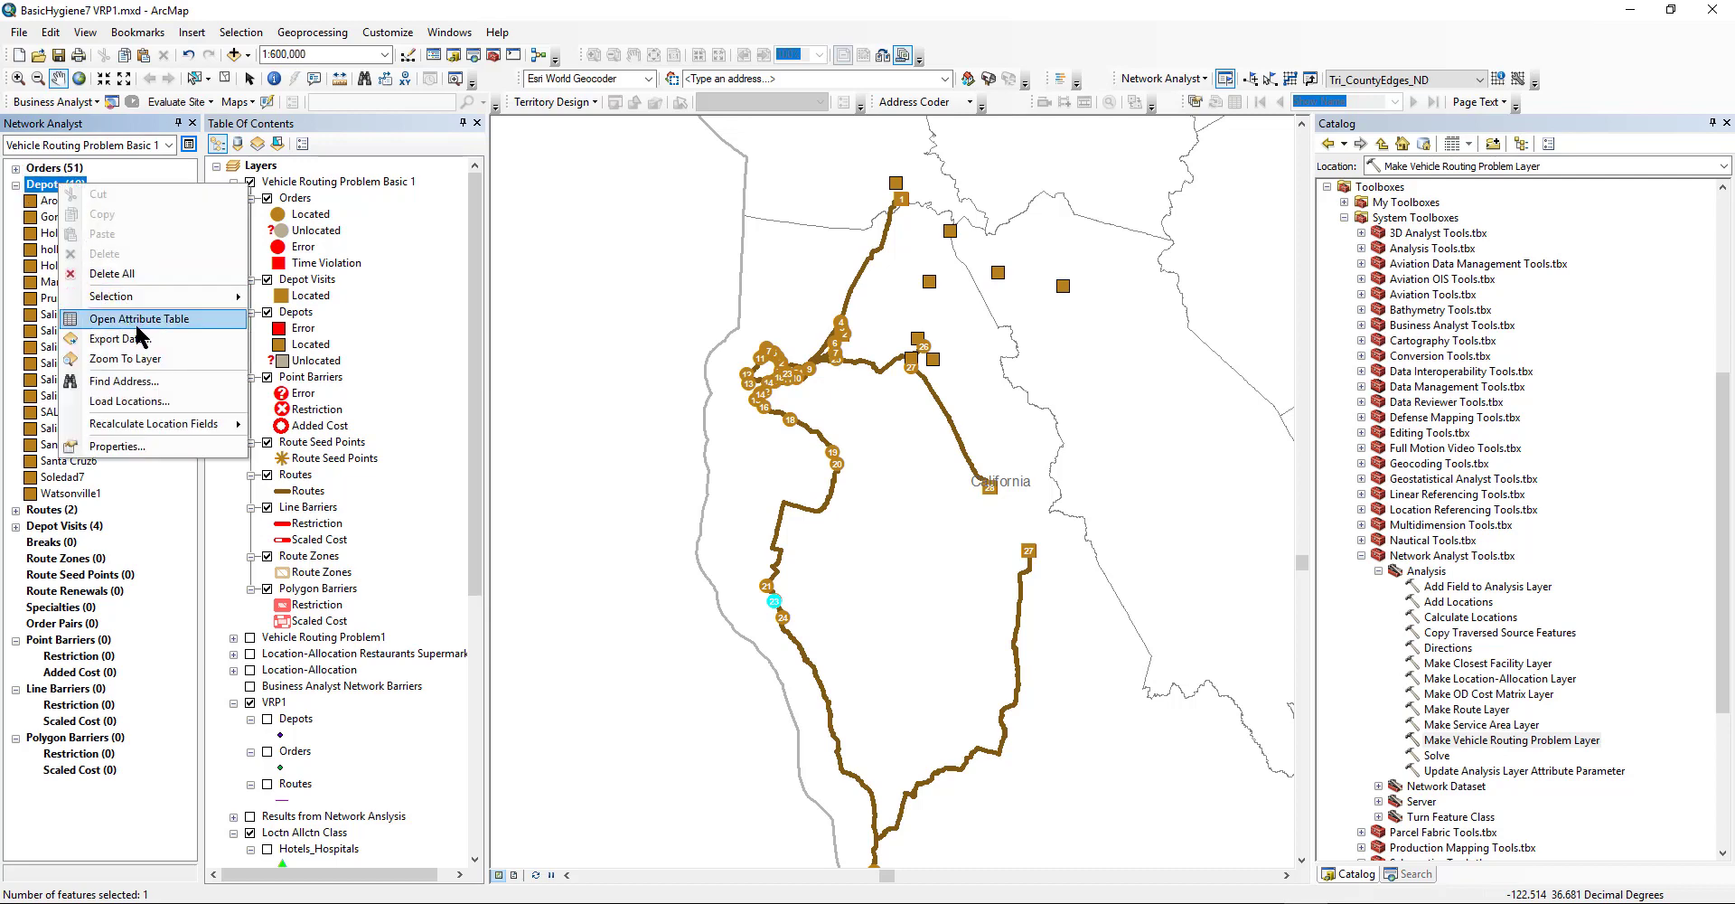
left_click(138, 325)
left_click_drag(582, 728, 622, 701)
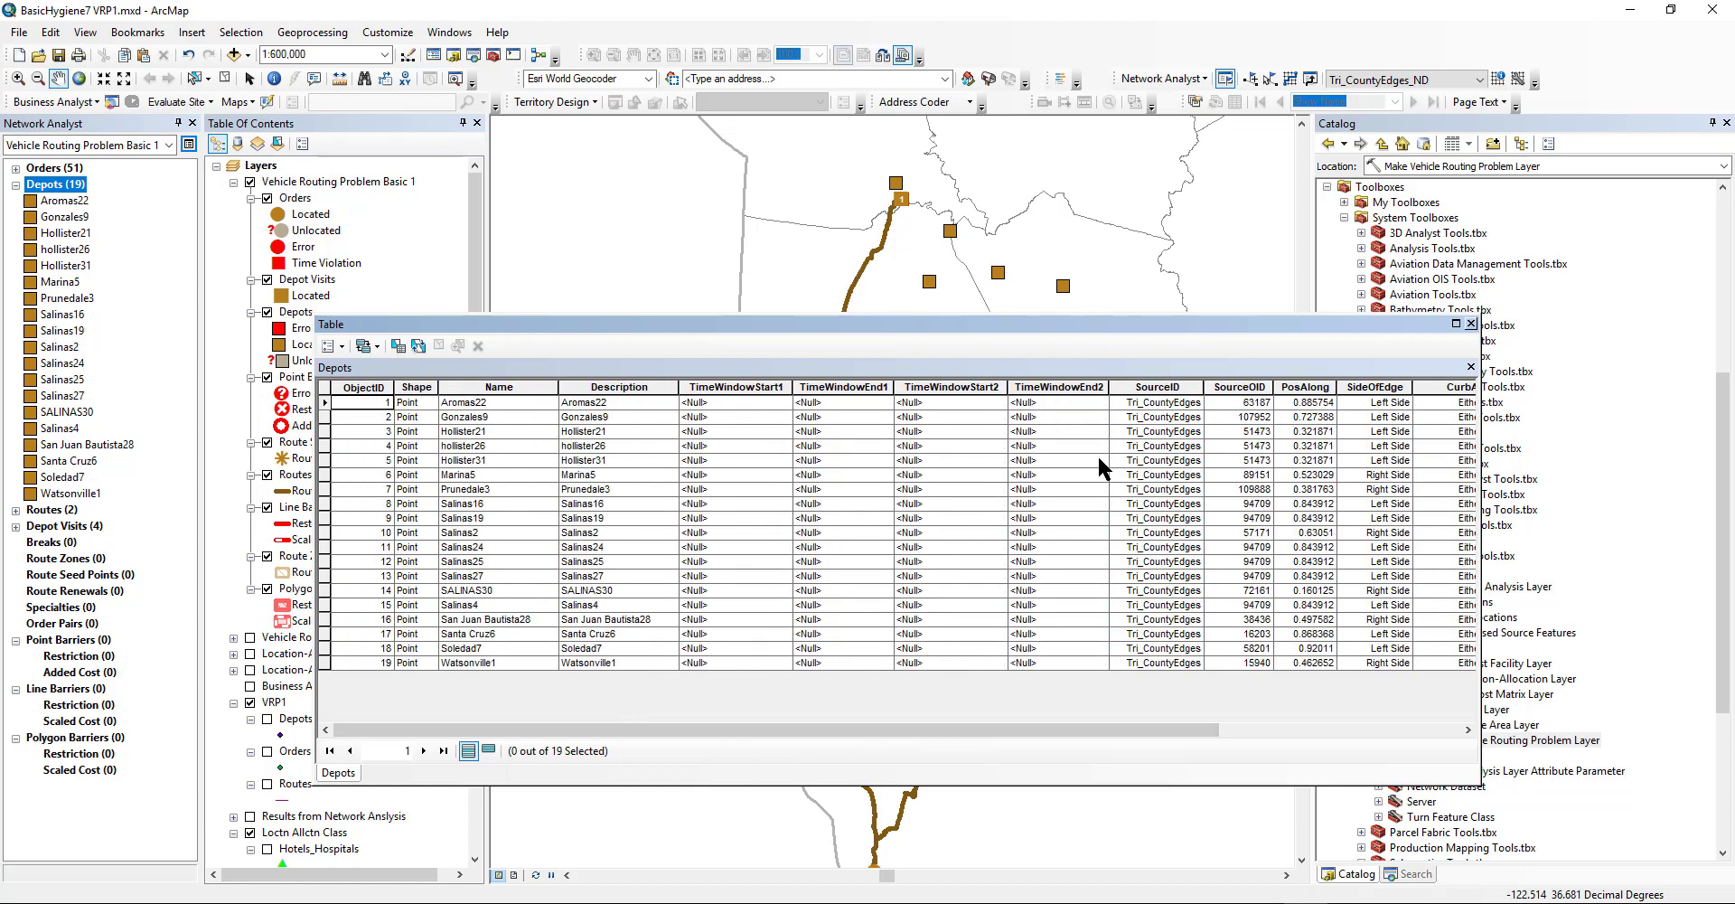
scroll(1099, 459, "right", 3)
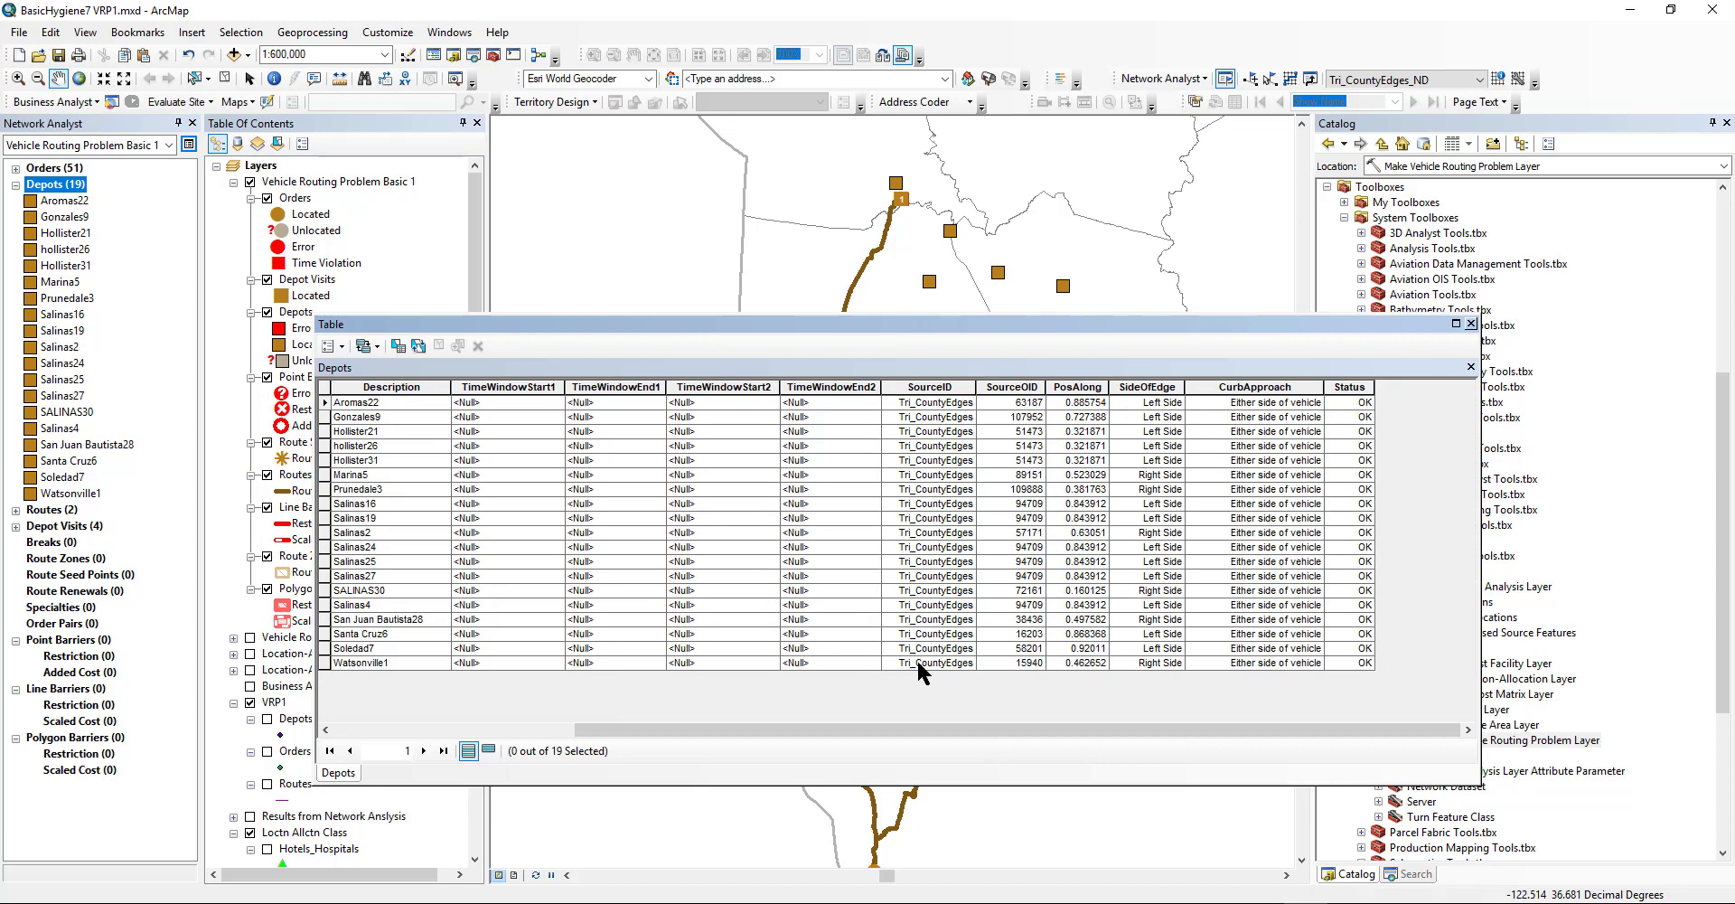
scroll(1104, 619, "left", 3)
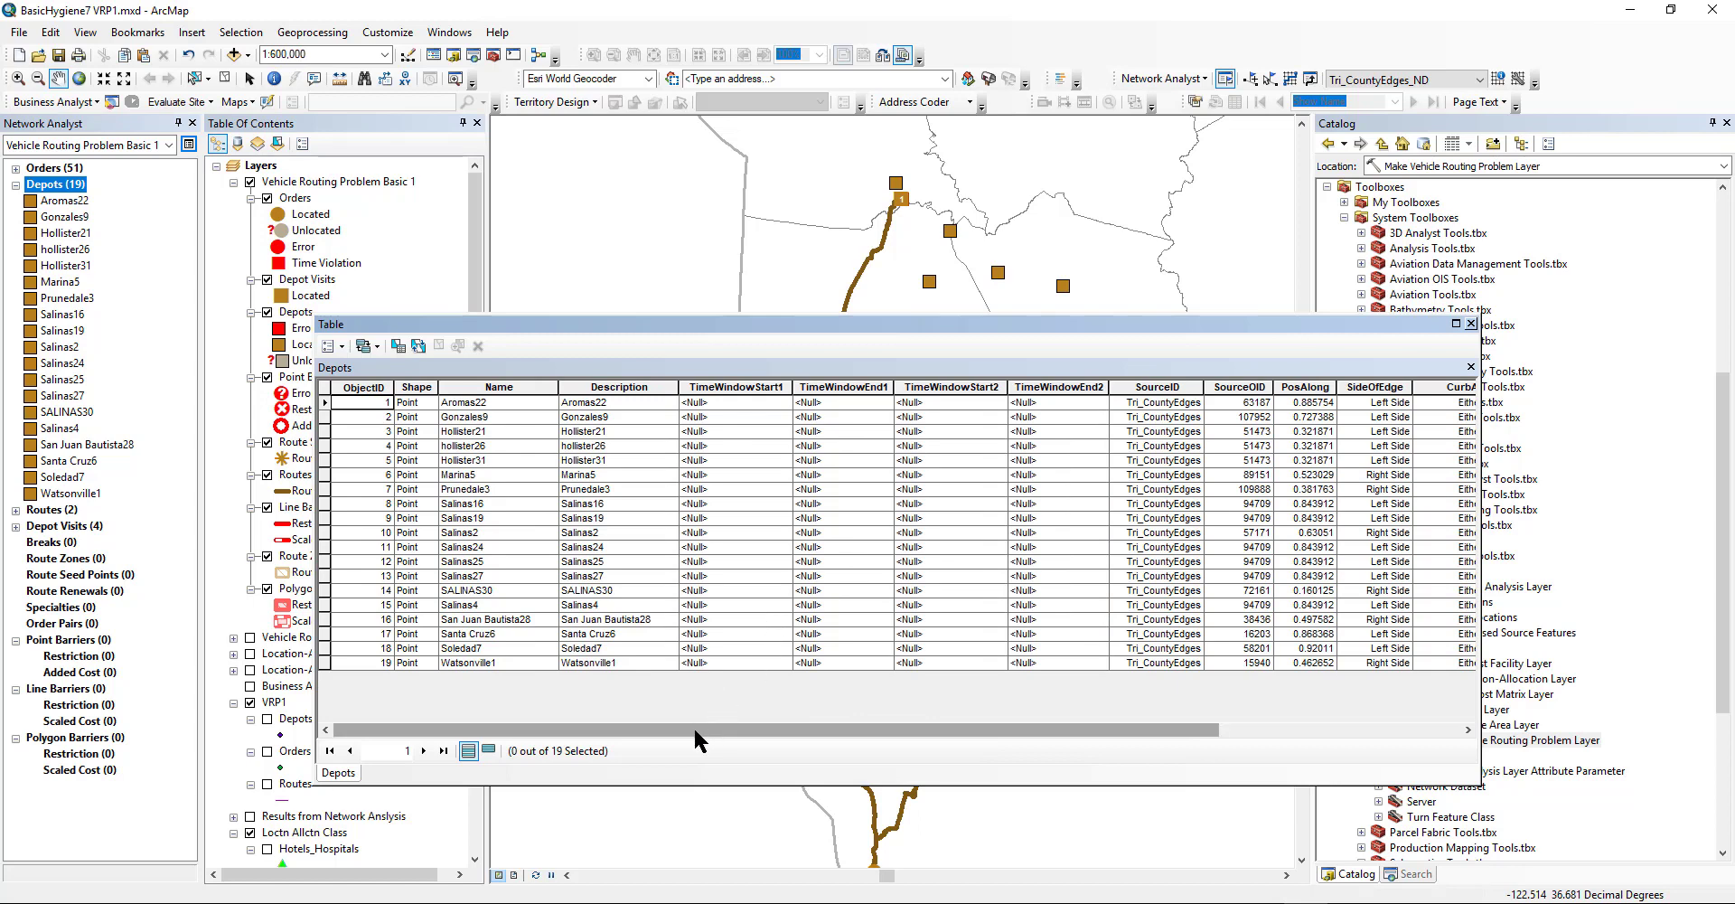
left_click_drag(702, 728, 911, 710)
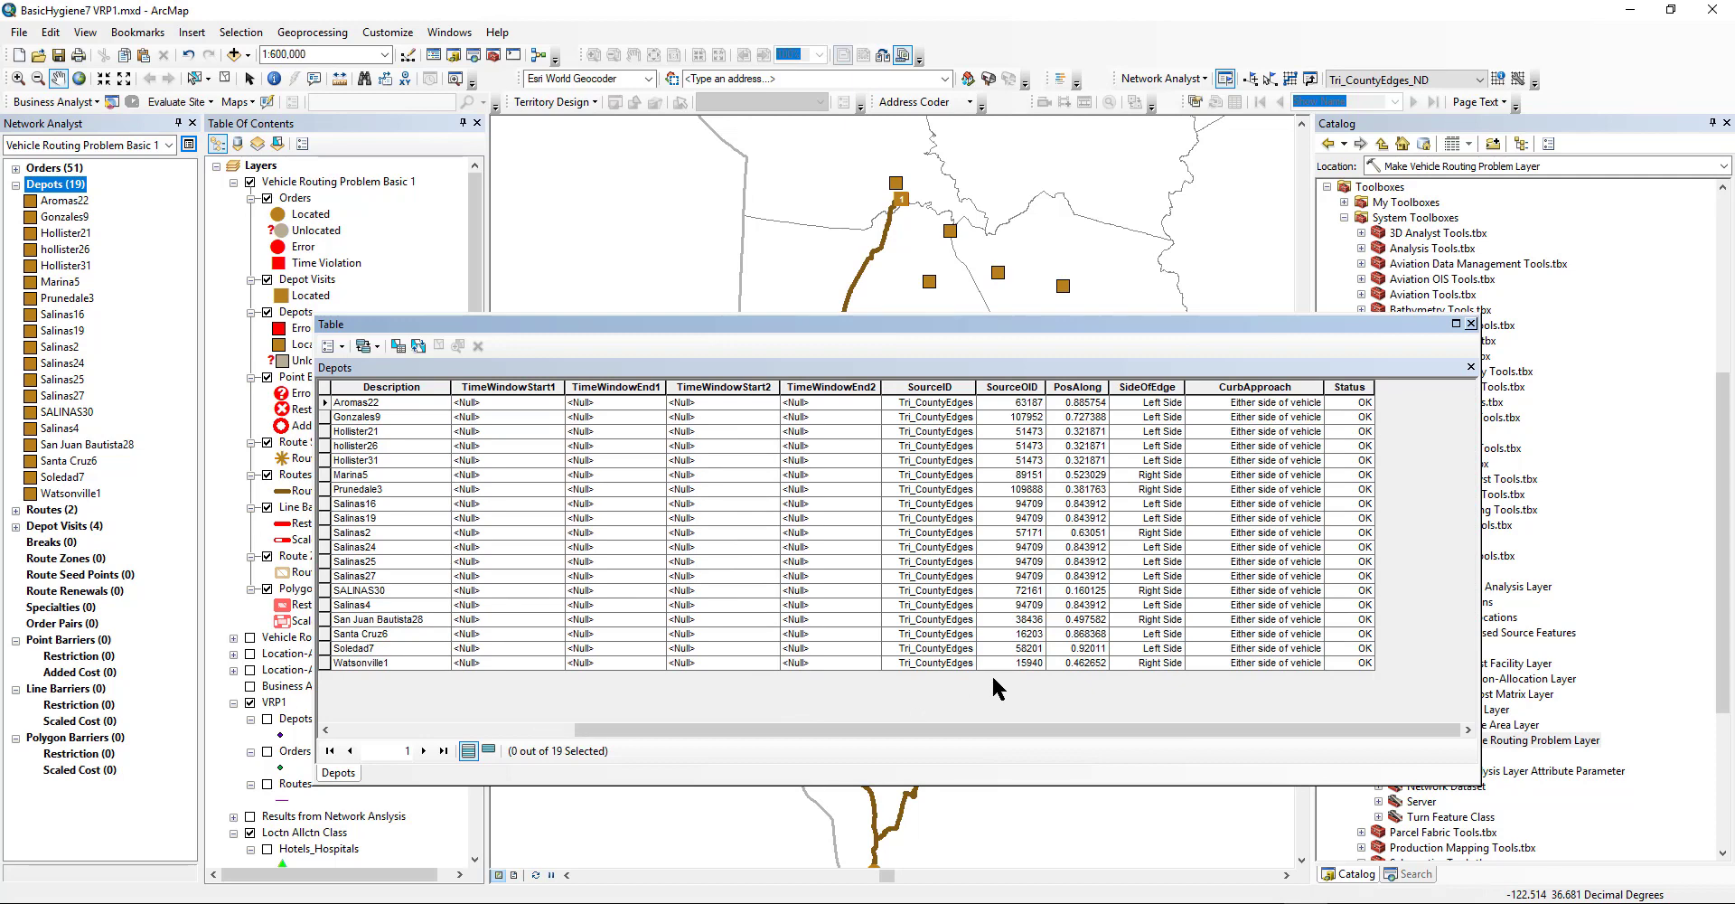
scroll(992, 678, "left", 3)
scroll(993, 677, "right", 3)
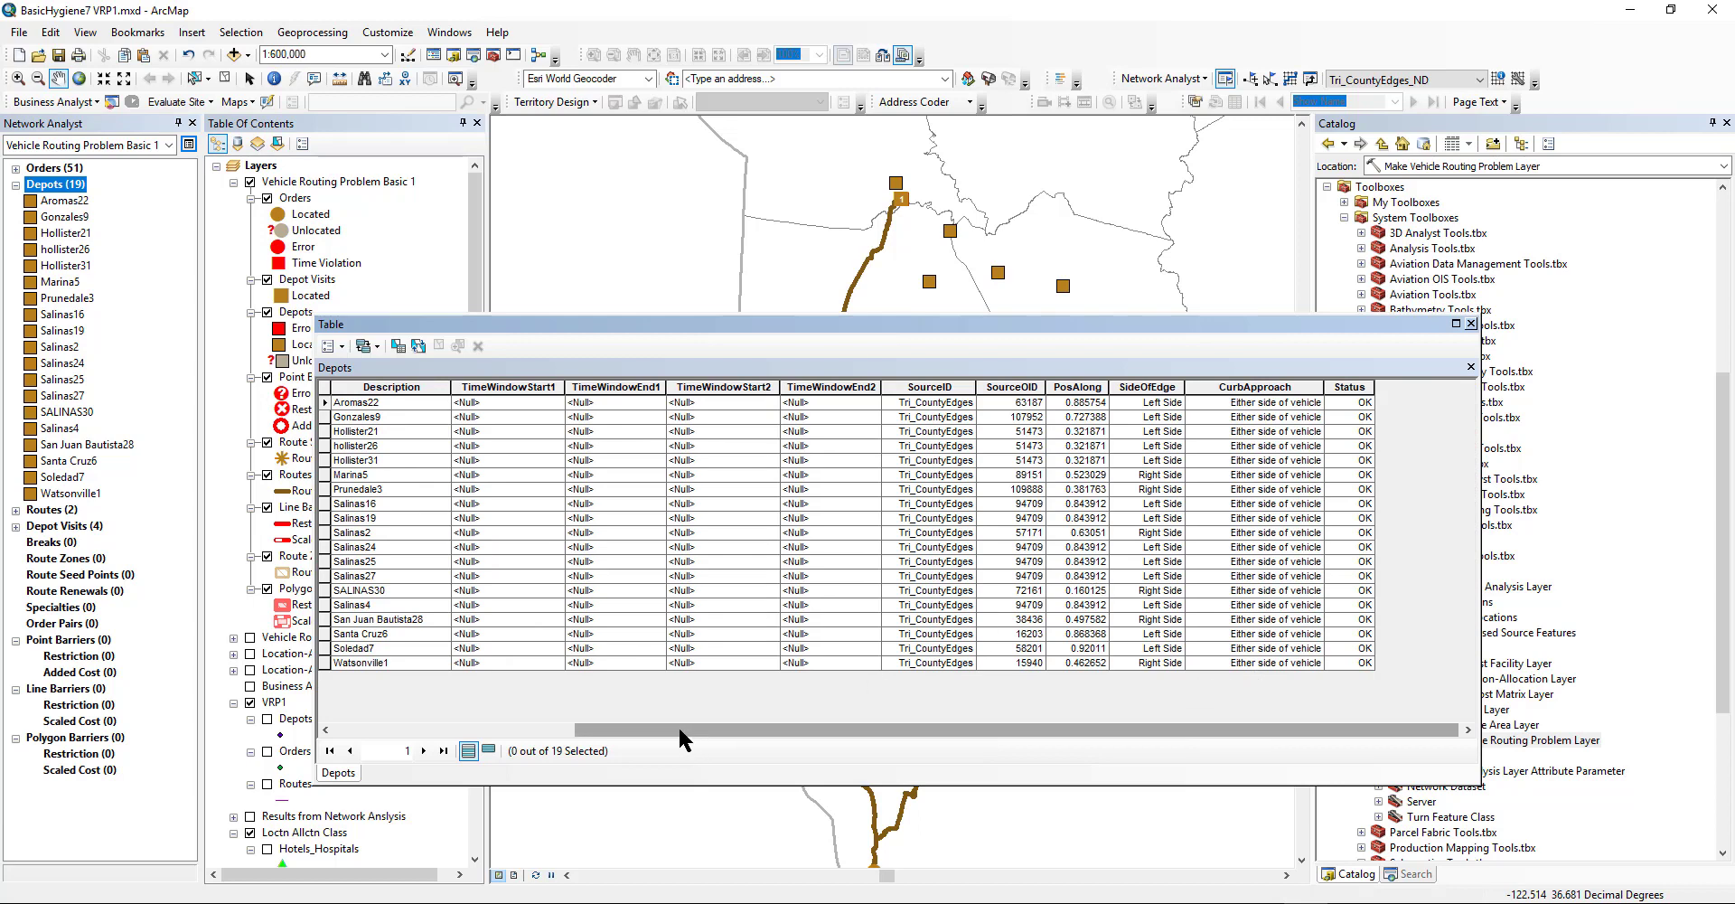
Expand the Routes list and open its attribute table to examine the depot, start time, and cost fields.
left_click_drag(681, 730, 423, 731)
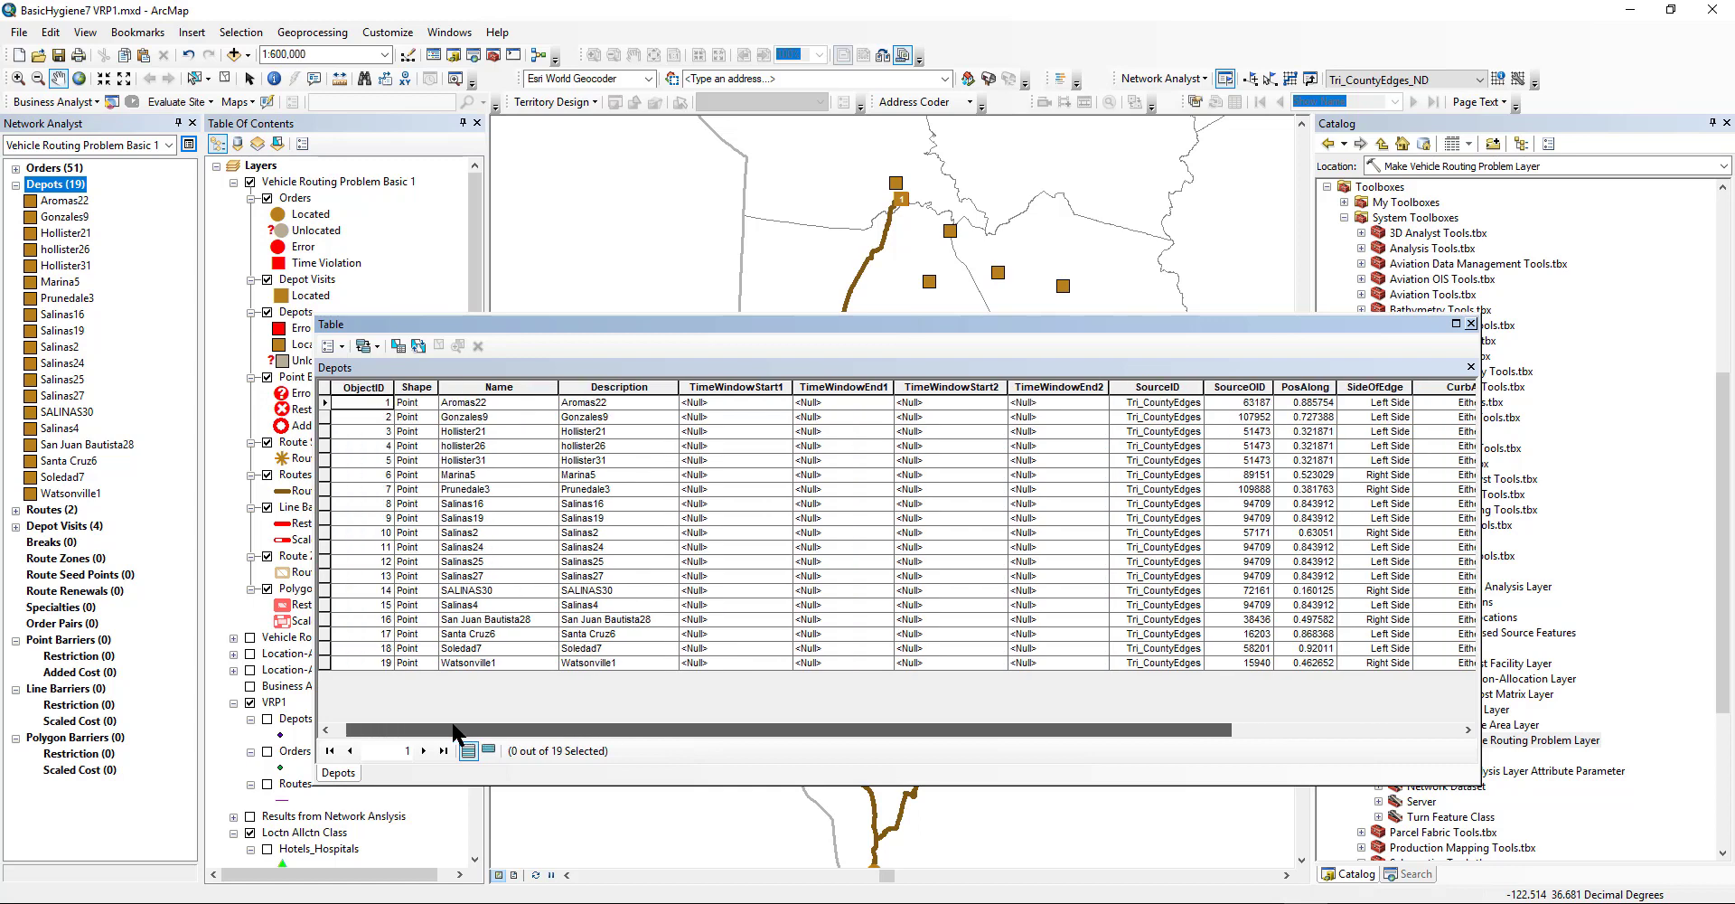
left_click(16, 509)
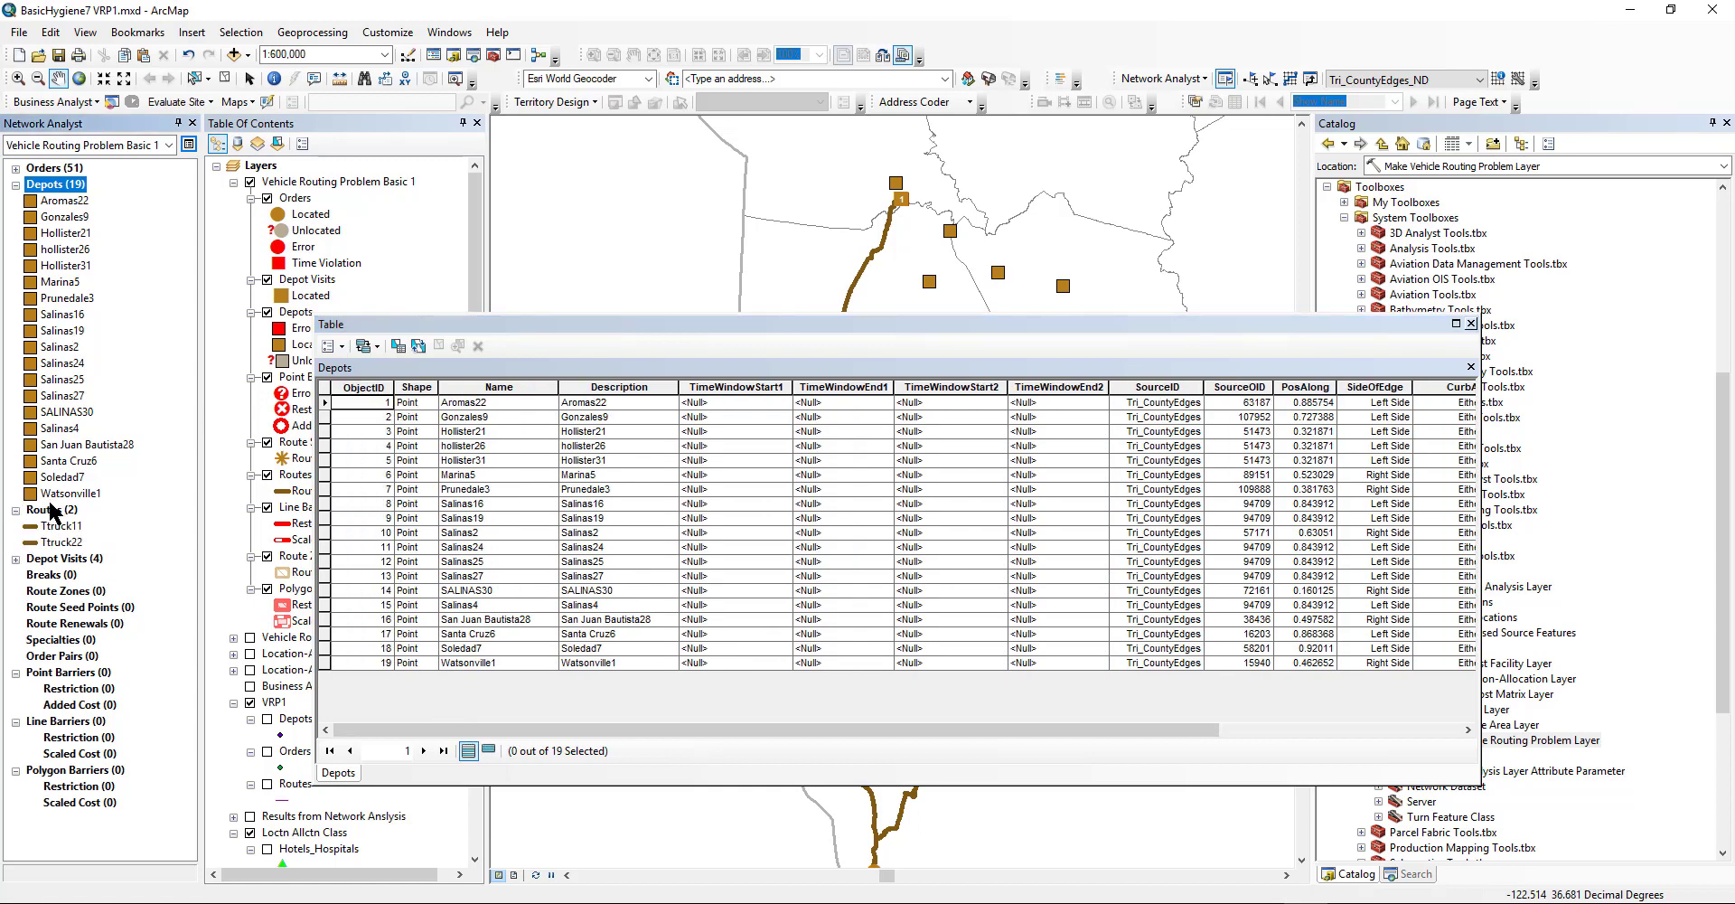
right_click(50, 507)
left_click(148, 639)
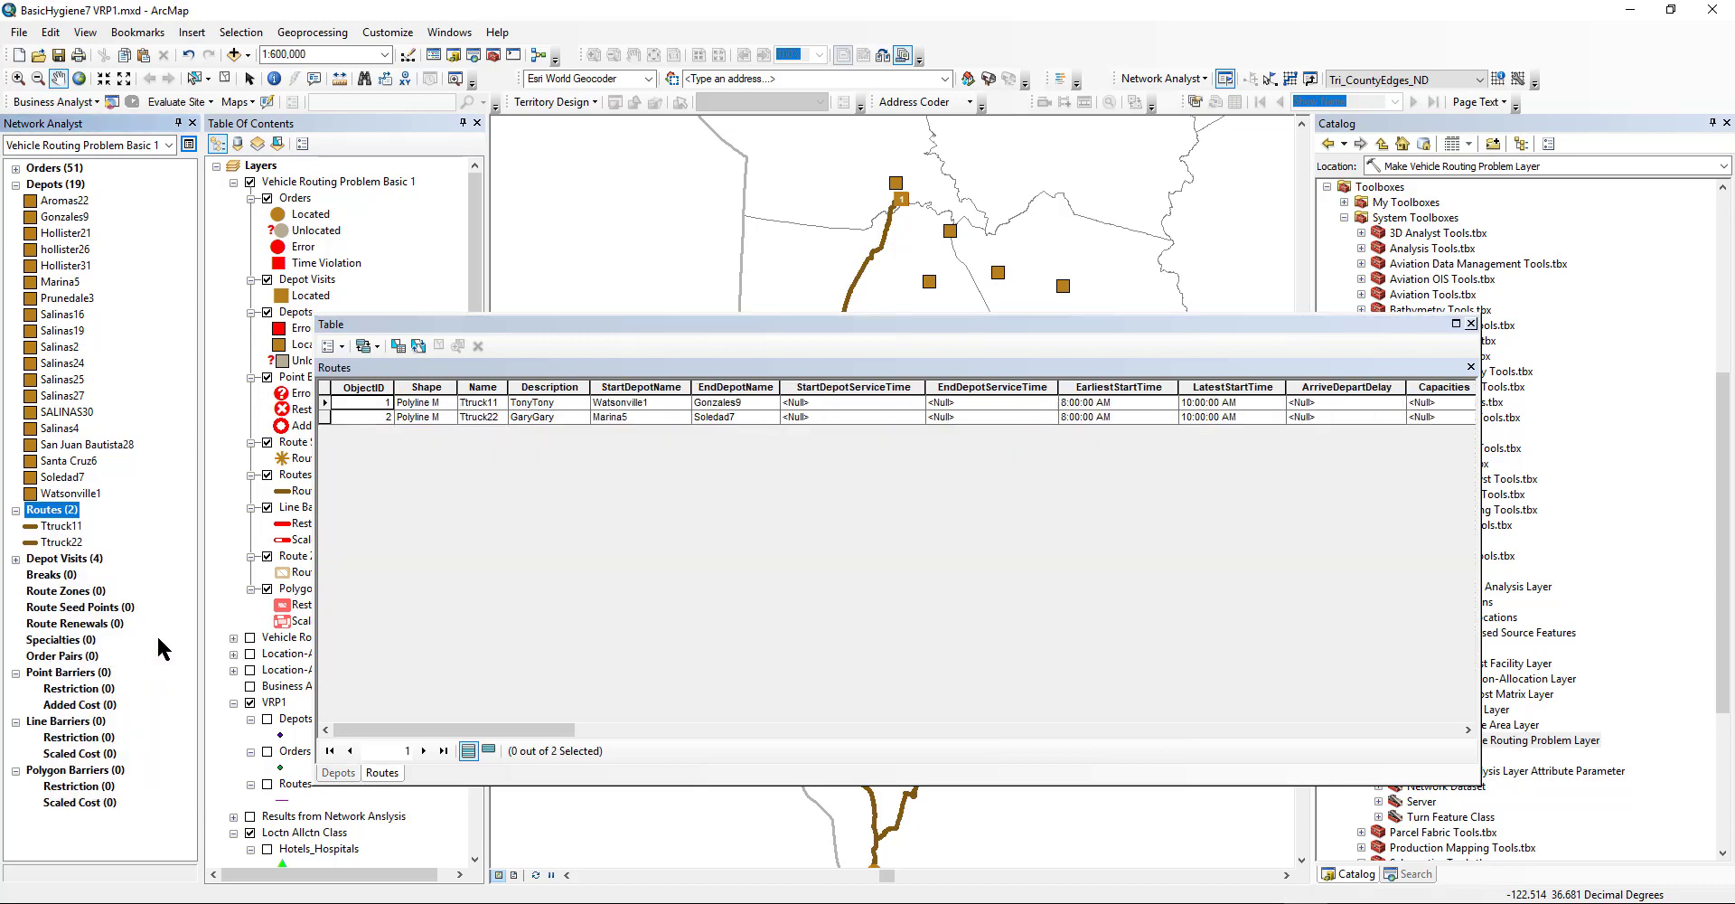
left_click(507, 730)
left_click_drag(508, 730, 593, 734)
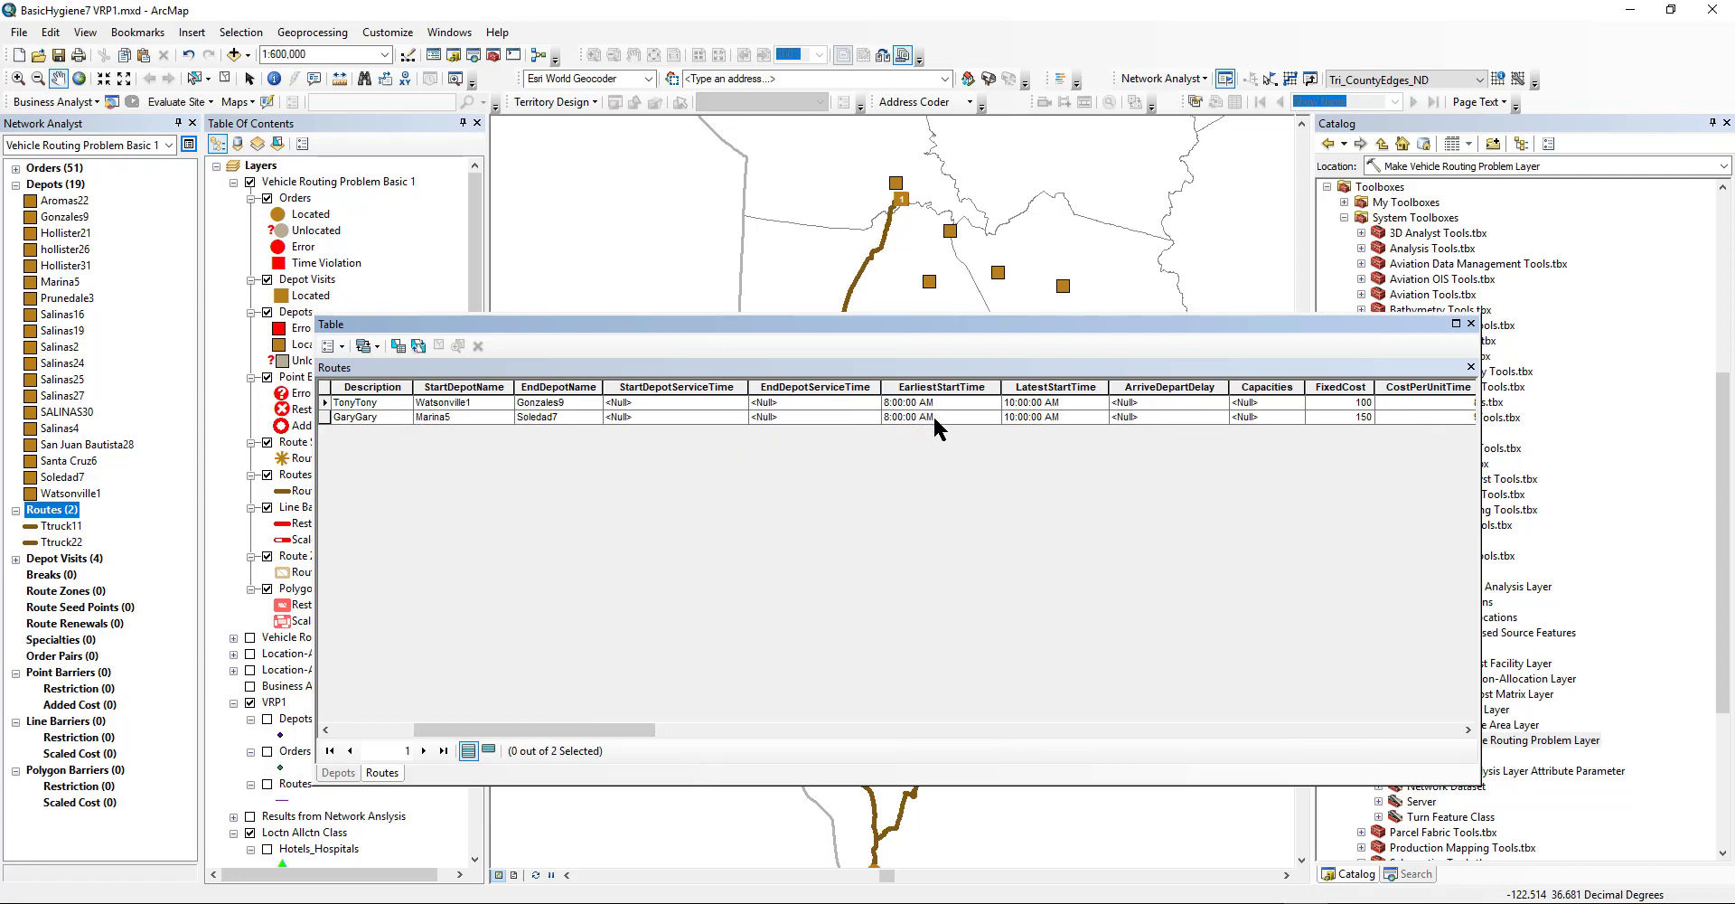
left_click_drag(645, 731, 726, 731)
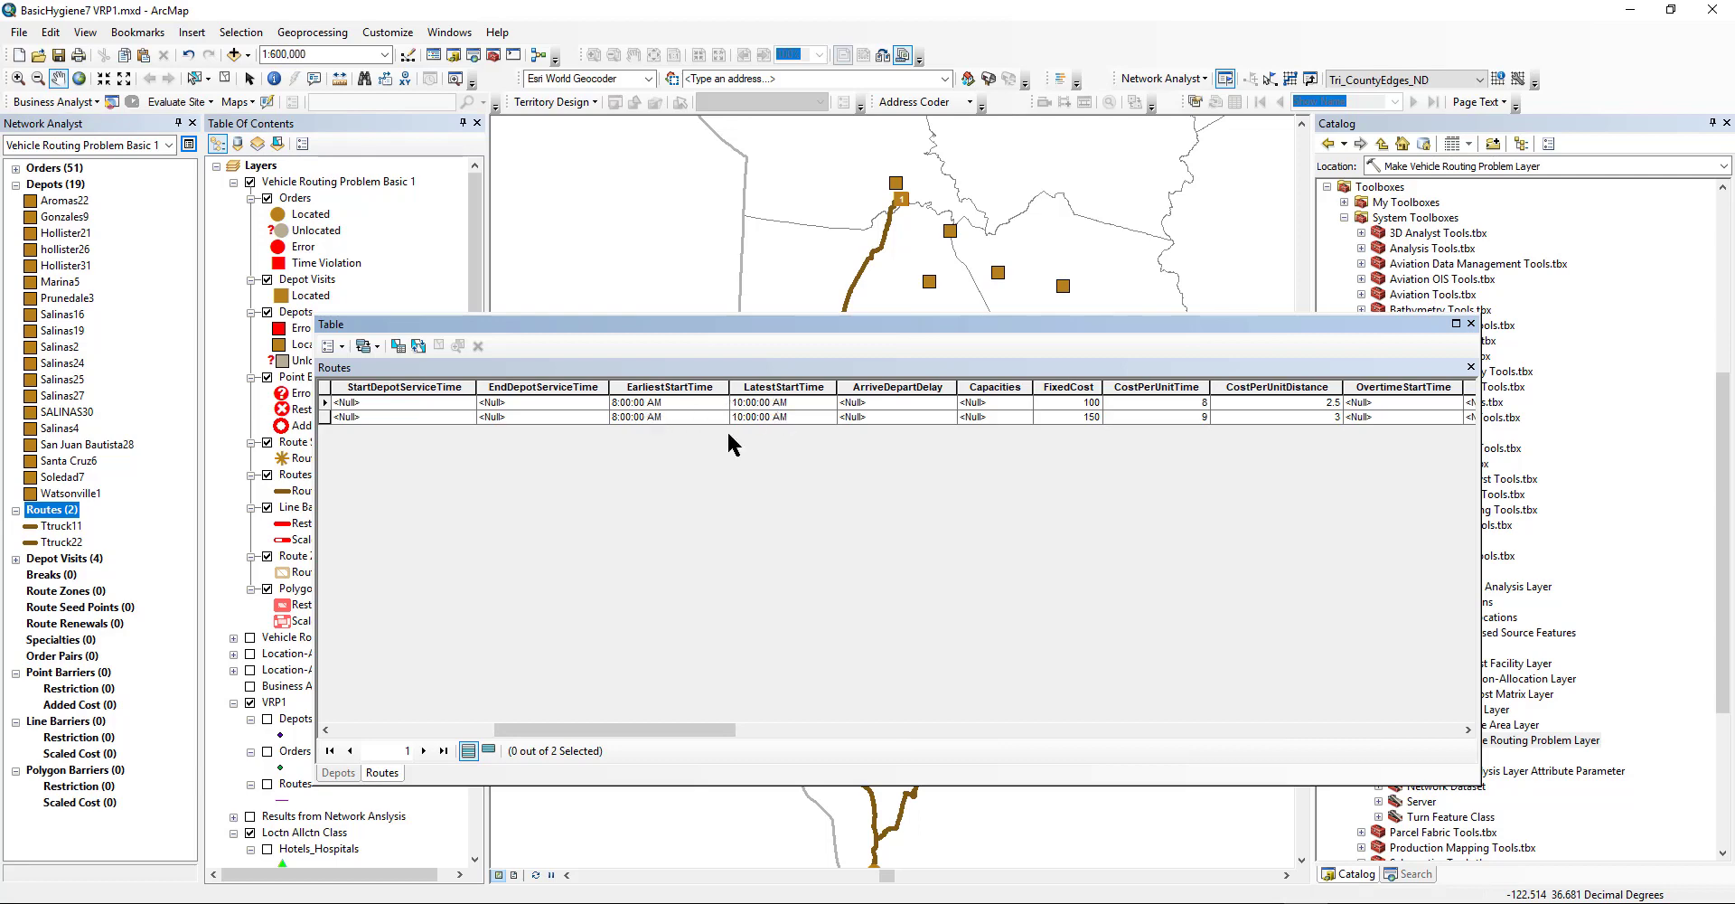
left_click_drag(647, 729, 729, 729)
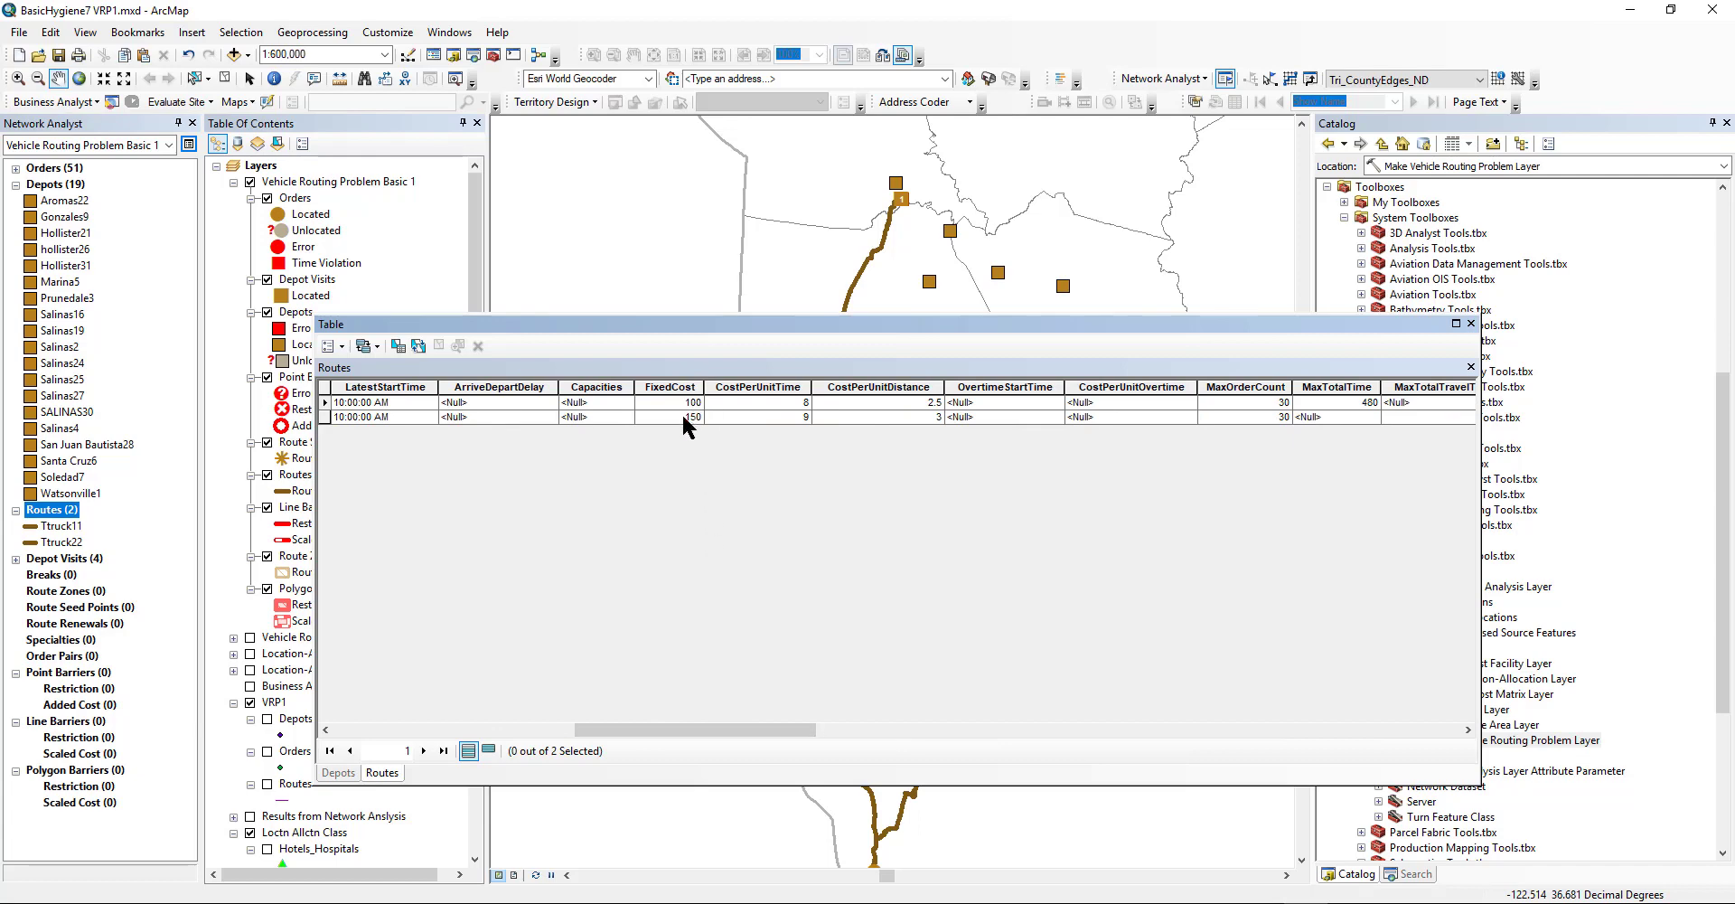
Select the Ttruck11 record and compare both routes' order limits, time limits, order counts, and cost fields.
left_click_drag(728, 729, 892, 730)
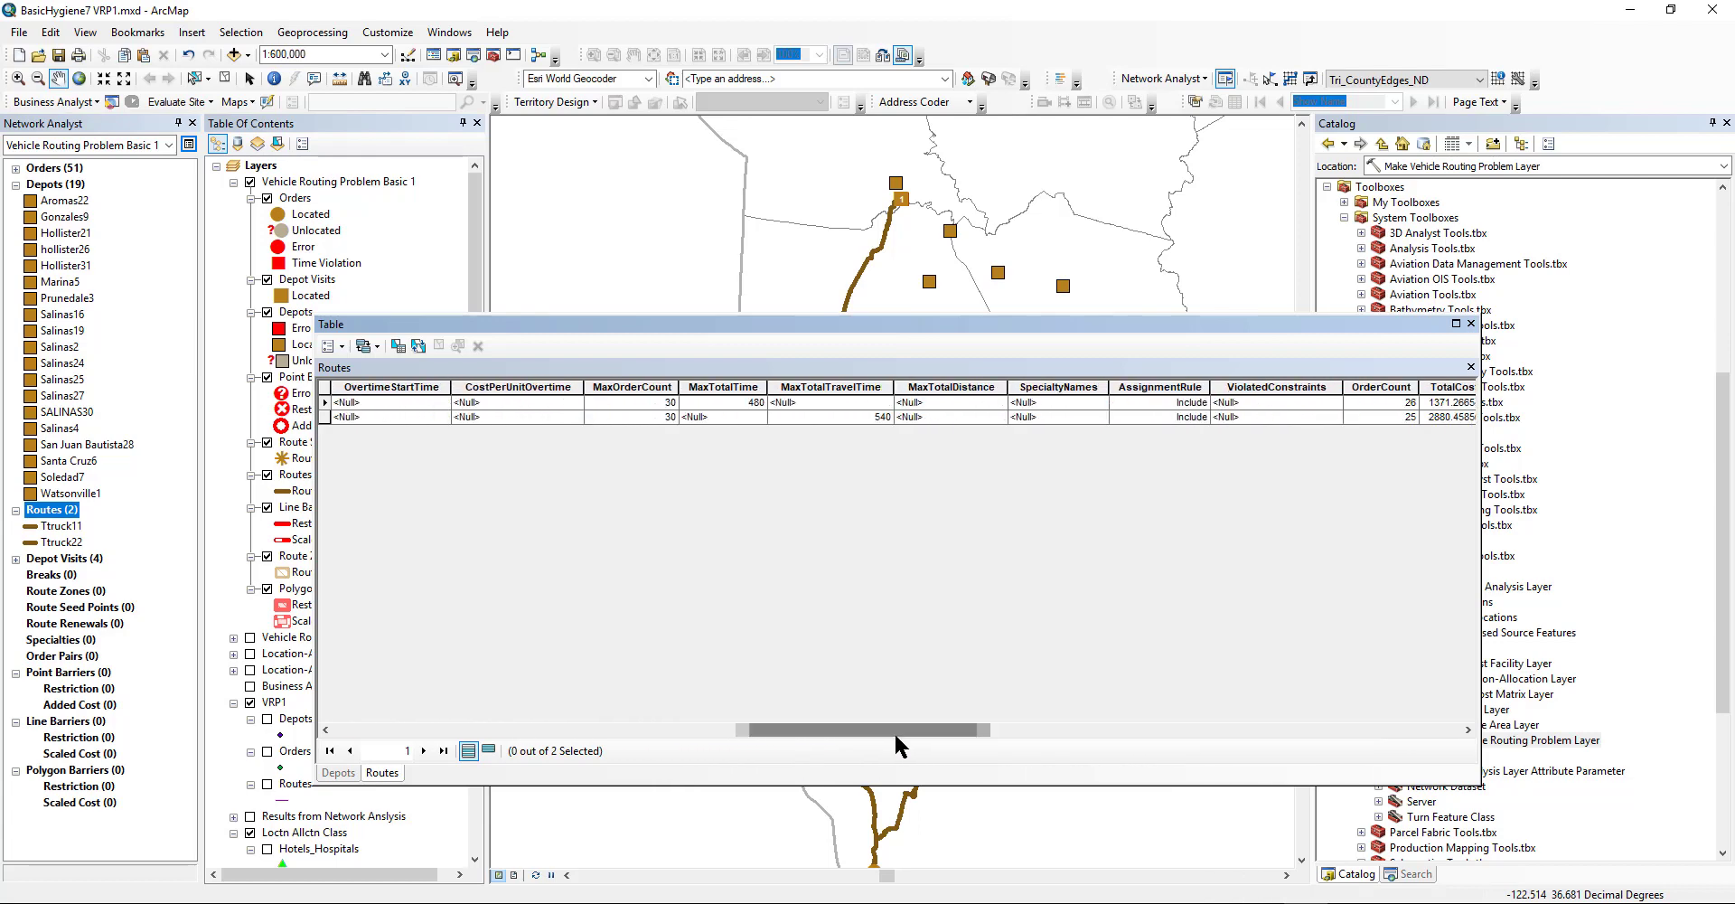
left_click(652, 403)
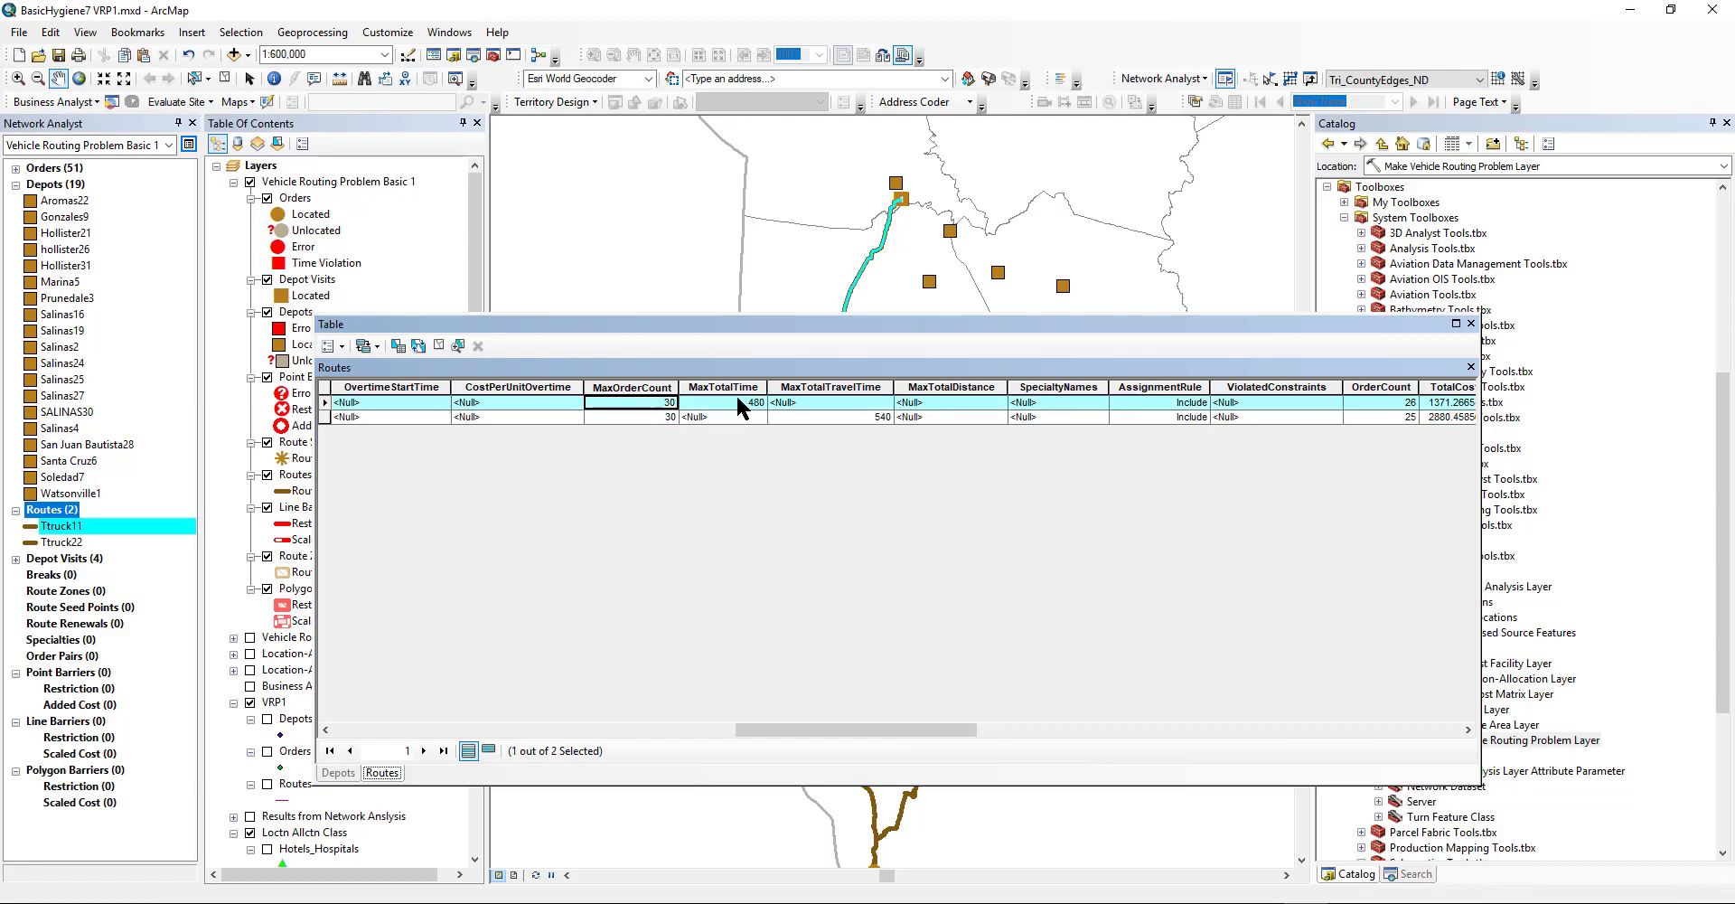
left_click(860, 421)
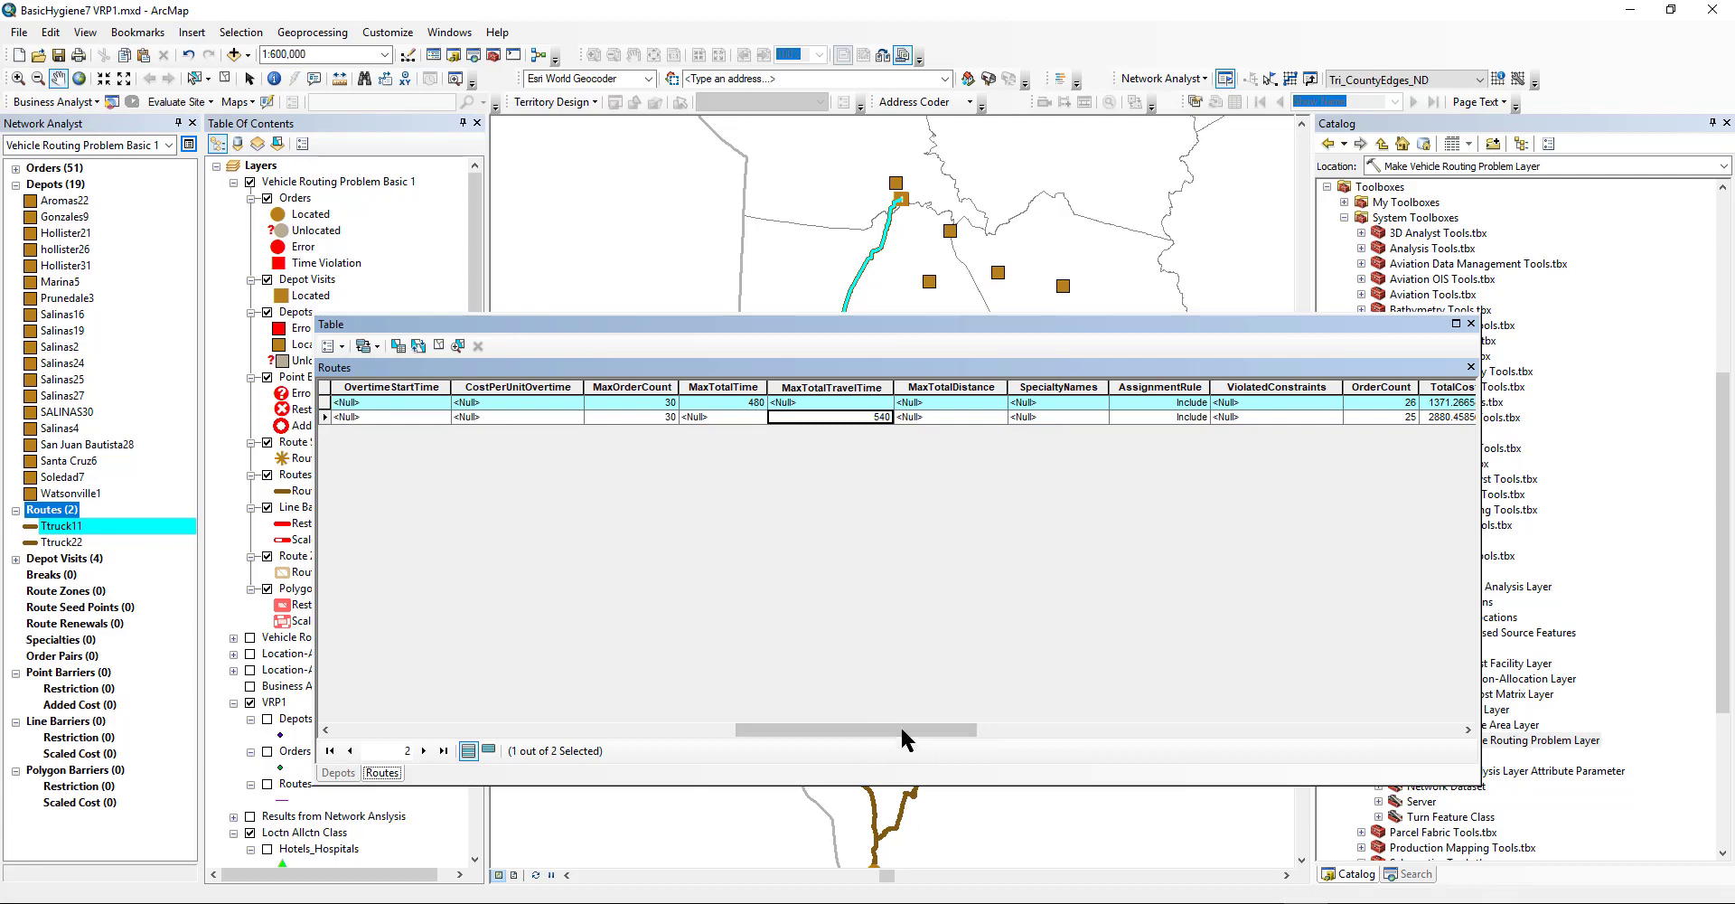
left_click_drag(902, 730, 1071, 735)
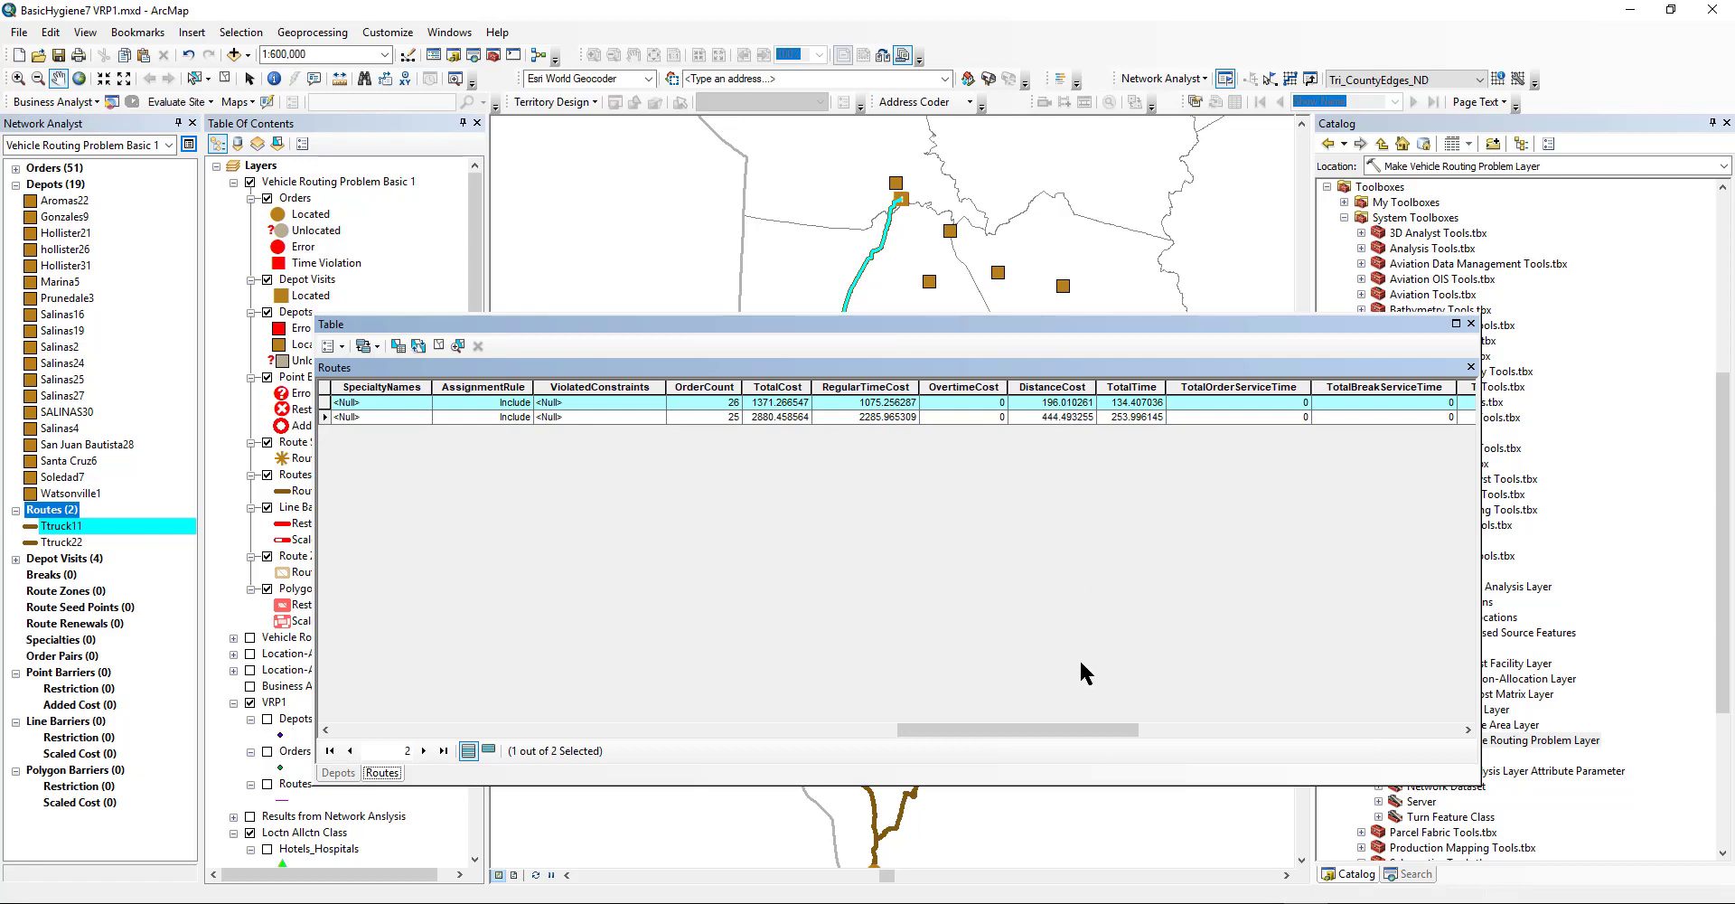
left_click_drag(1077, 728, 1164, 728)
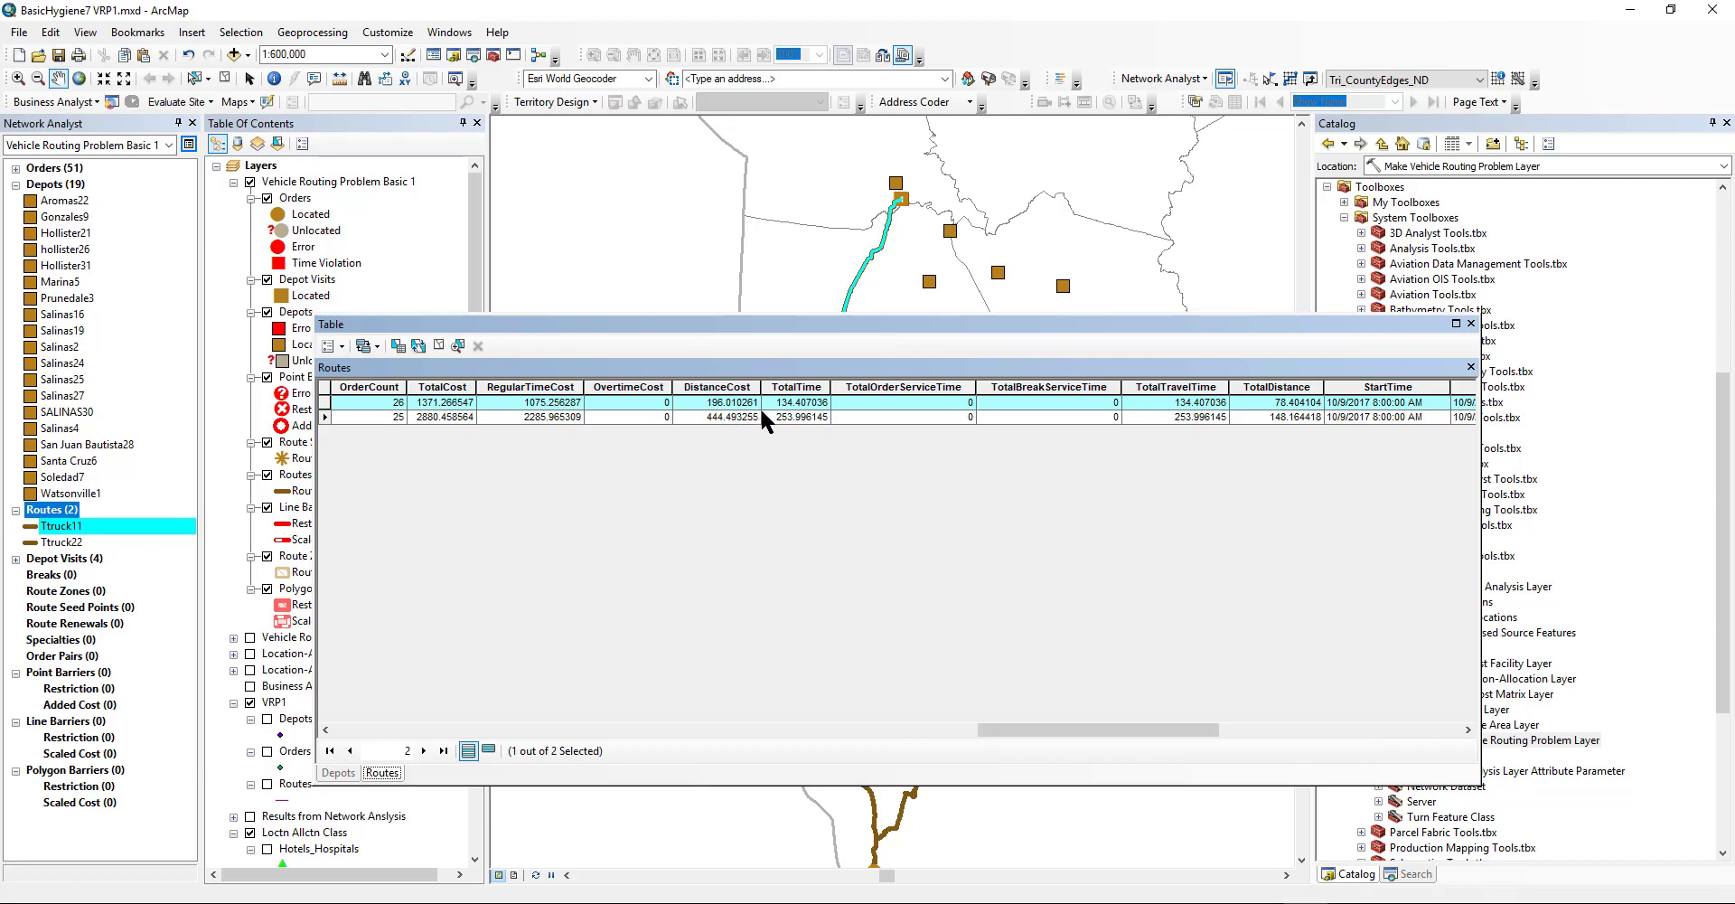
Examine the routes' travel time, total distance, start and end times, wait time, and violation time fields.
left_click_drag(1091, 725, 1252, 728)
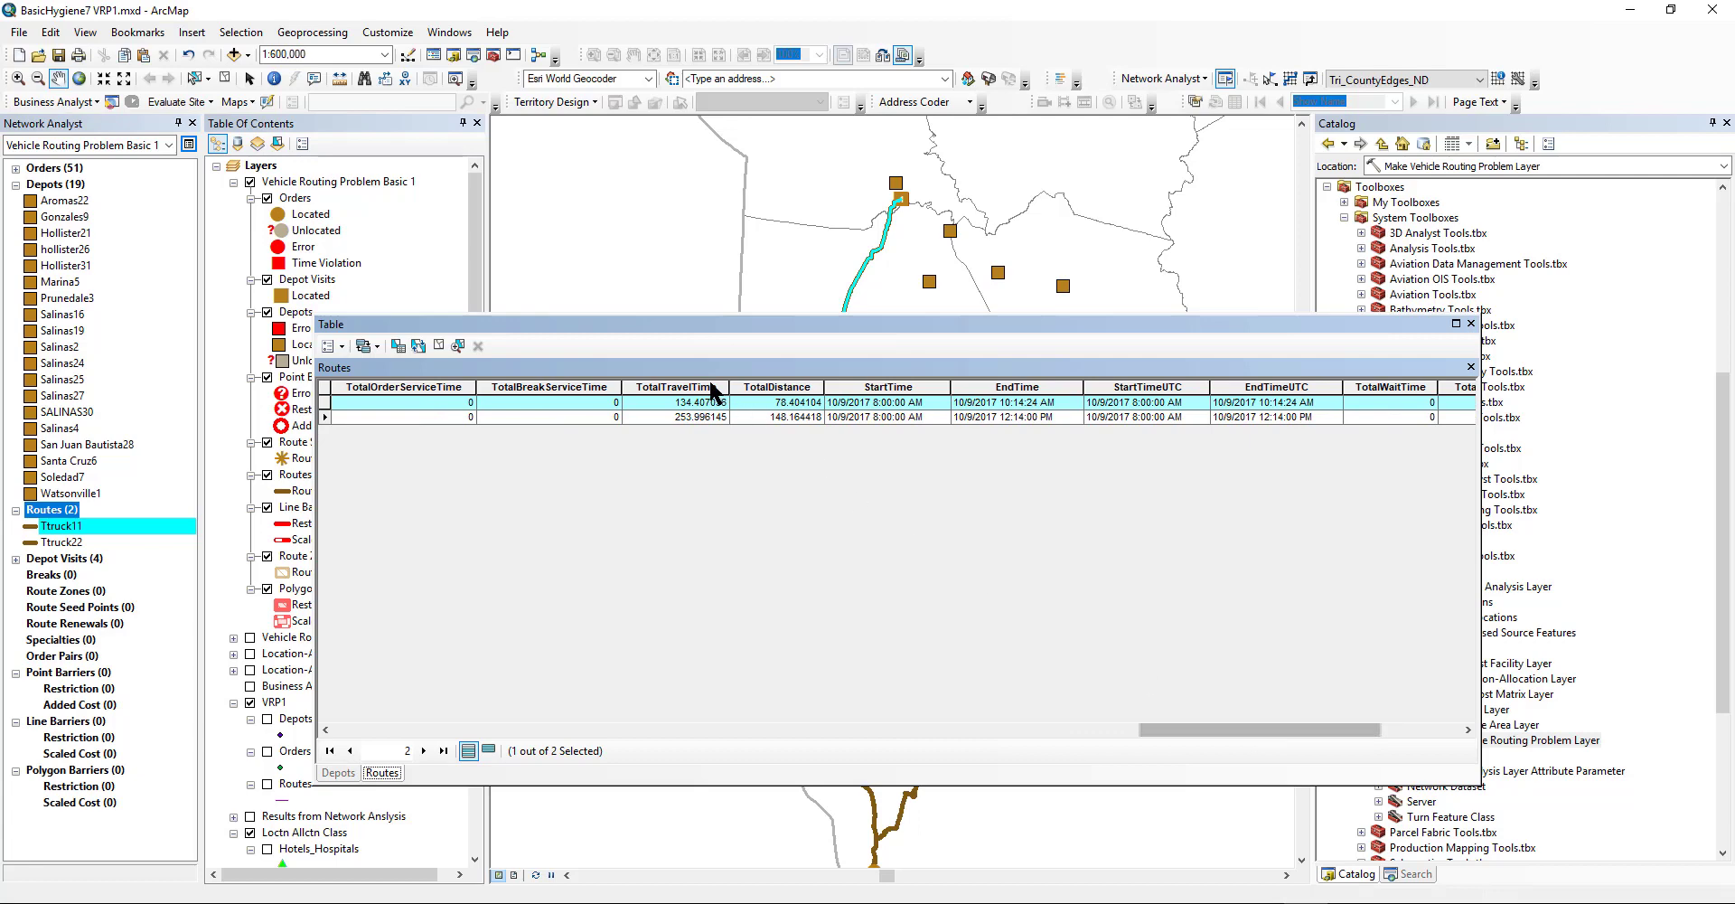
left_click(793, 387)
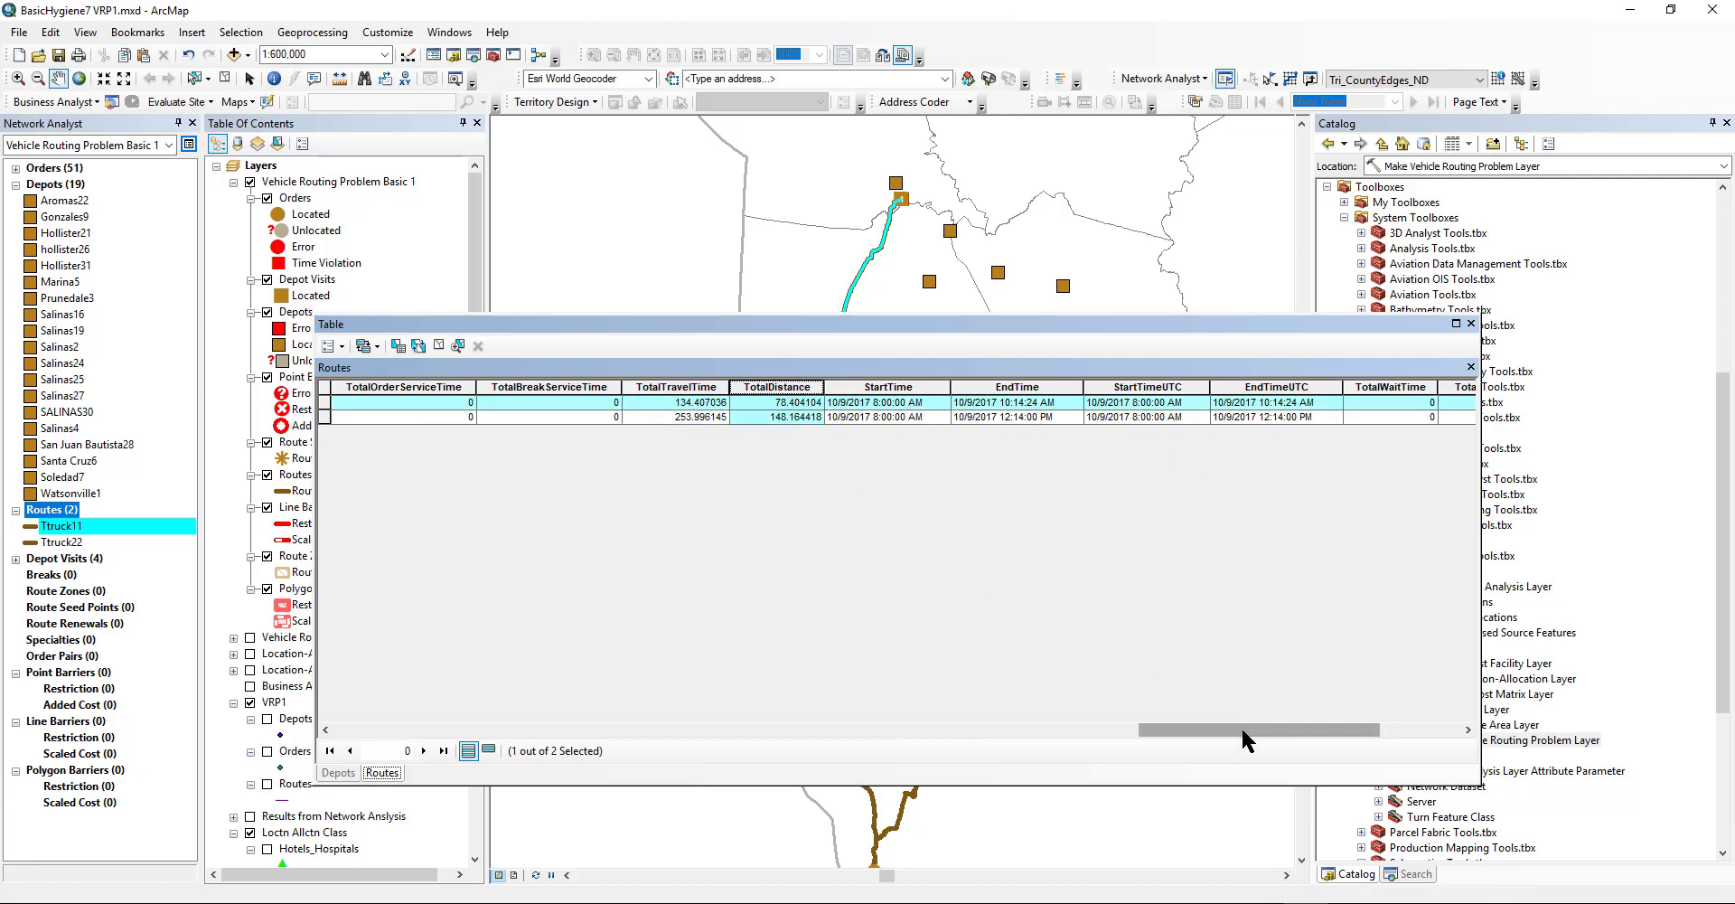
left_click_drag(1251, 723, 1356, 741)
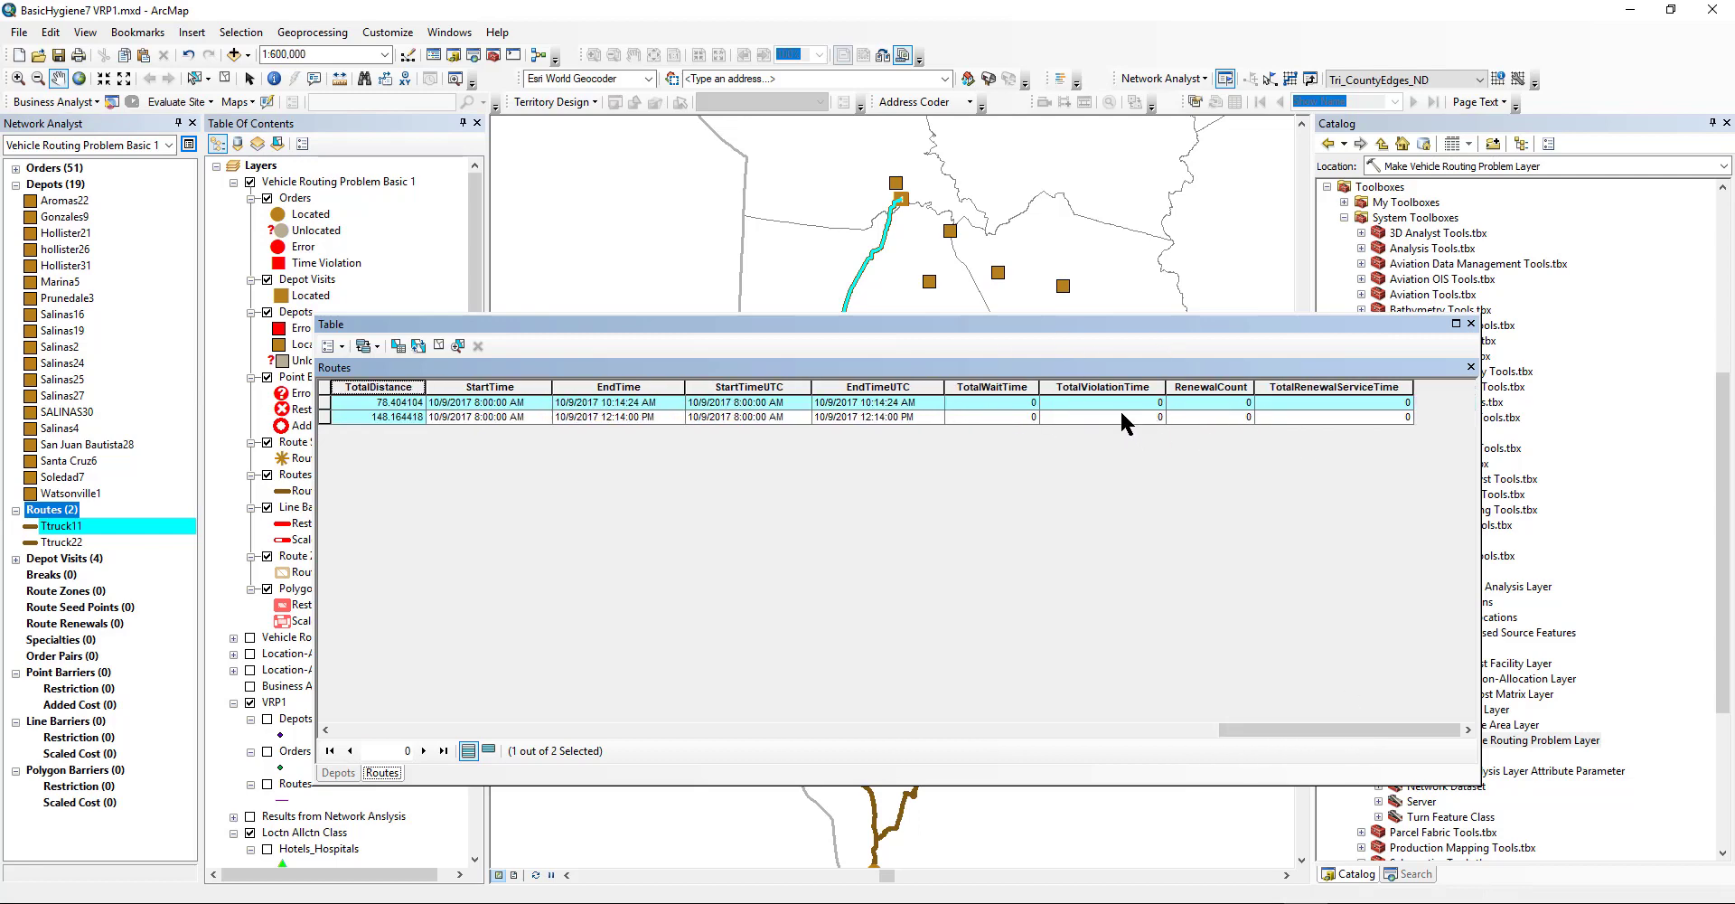
Close the Routes attribute table and clear the selected features on the map.
left_click(1470, 324)
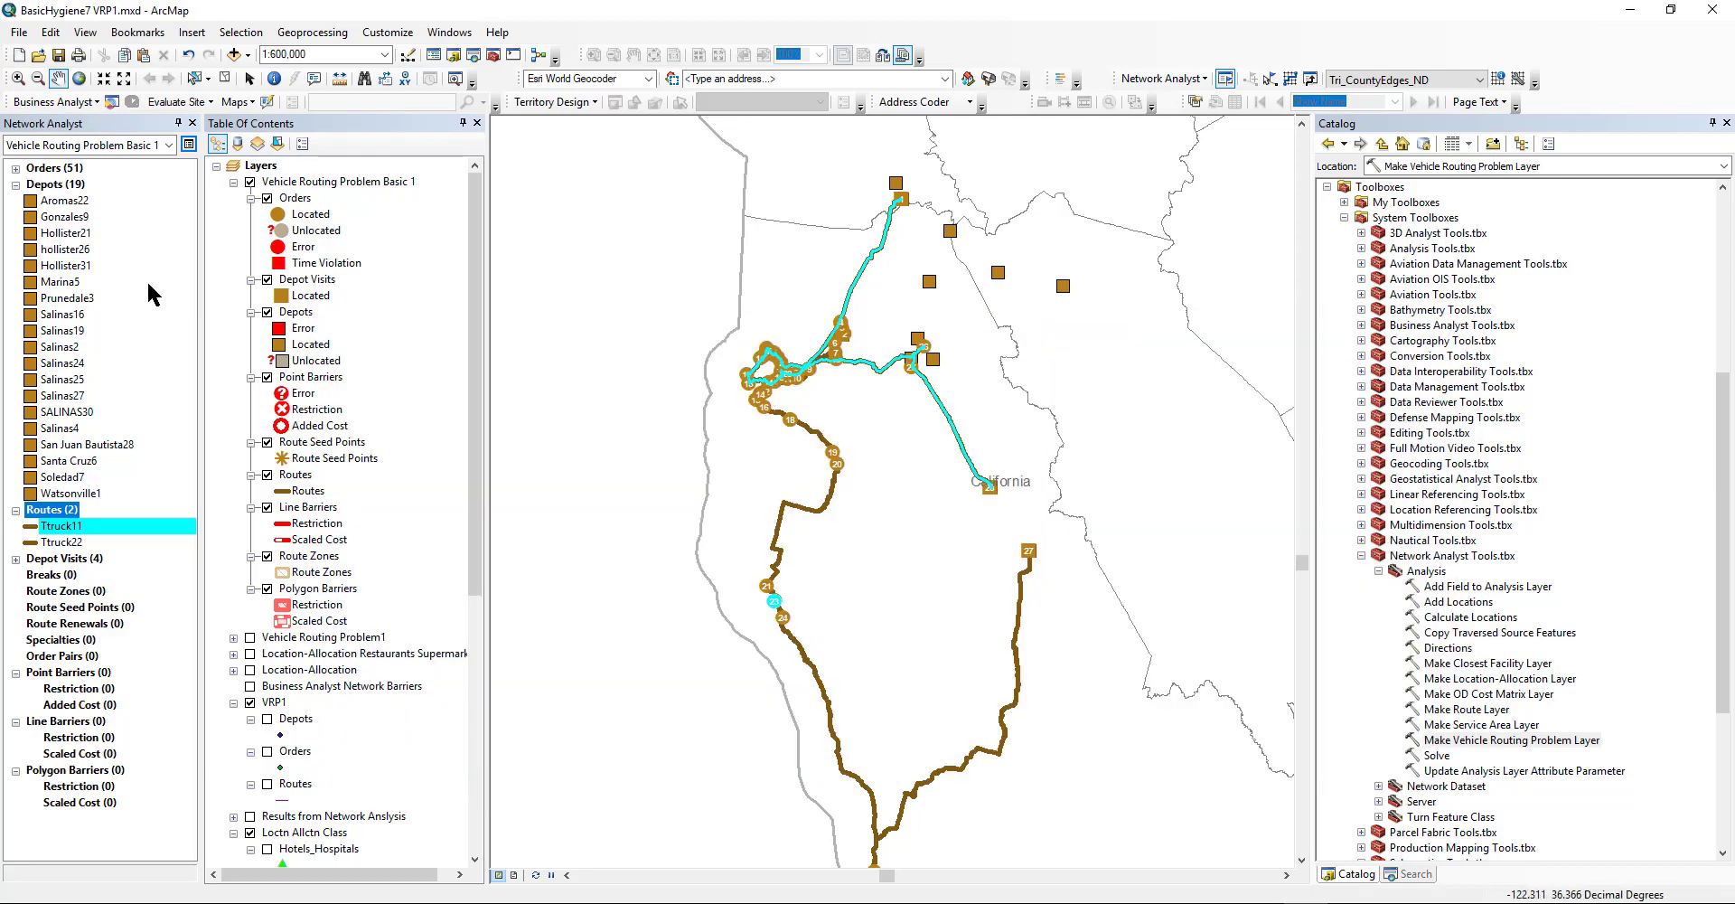
left_click(230, 32)
left_click(253, 180)
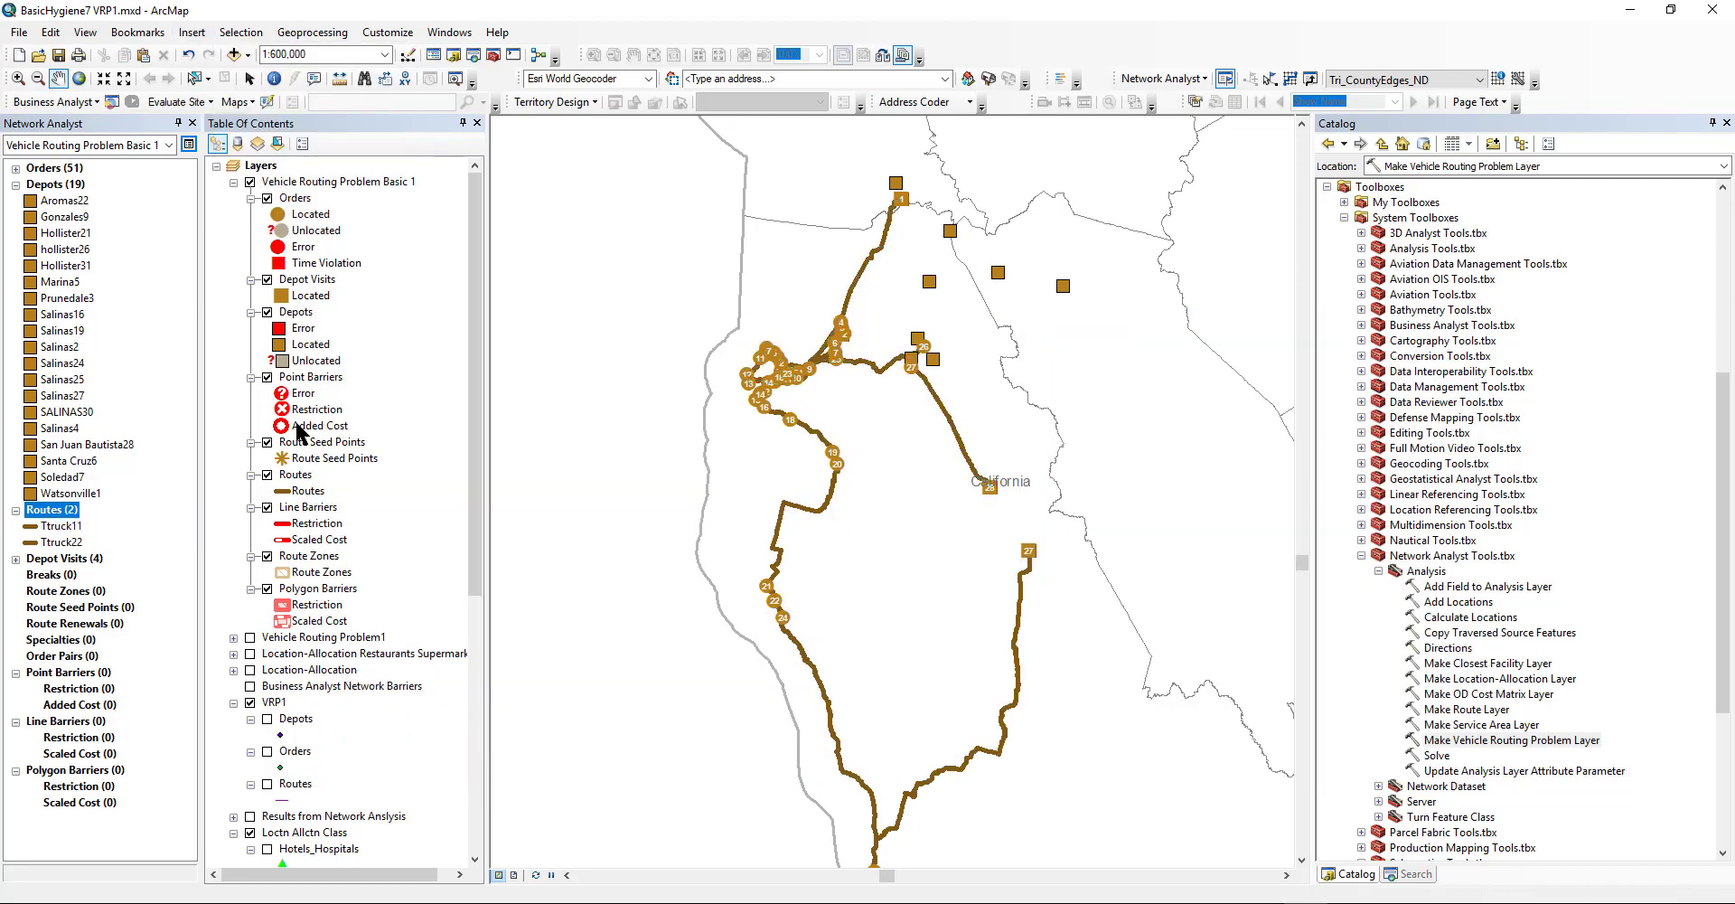
Start exporting all Orders features and create a folder named VRP2 inside the VRP1 output folder.
right_click(53, 172)
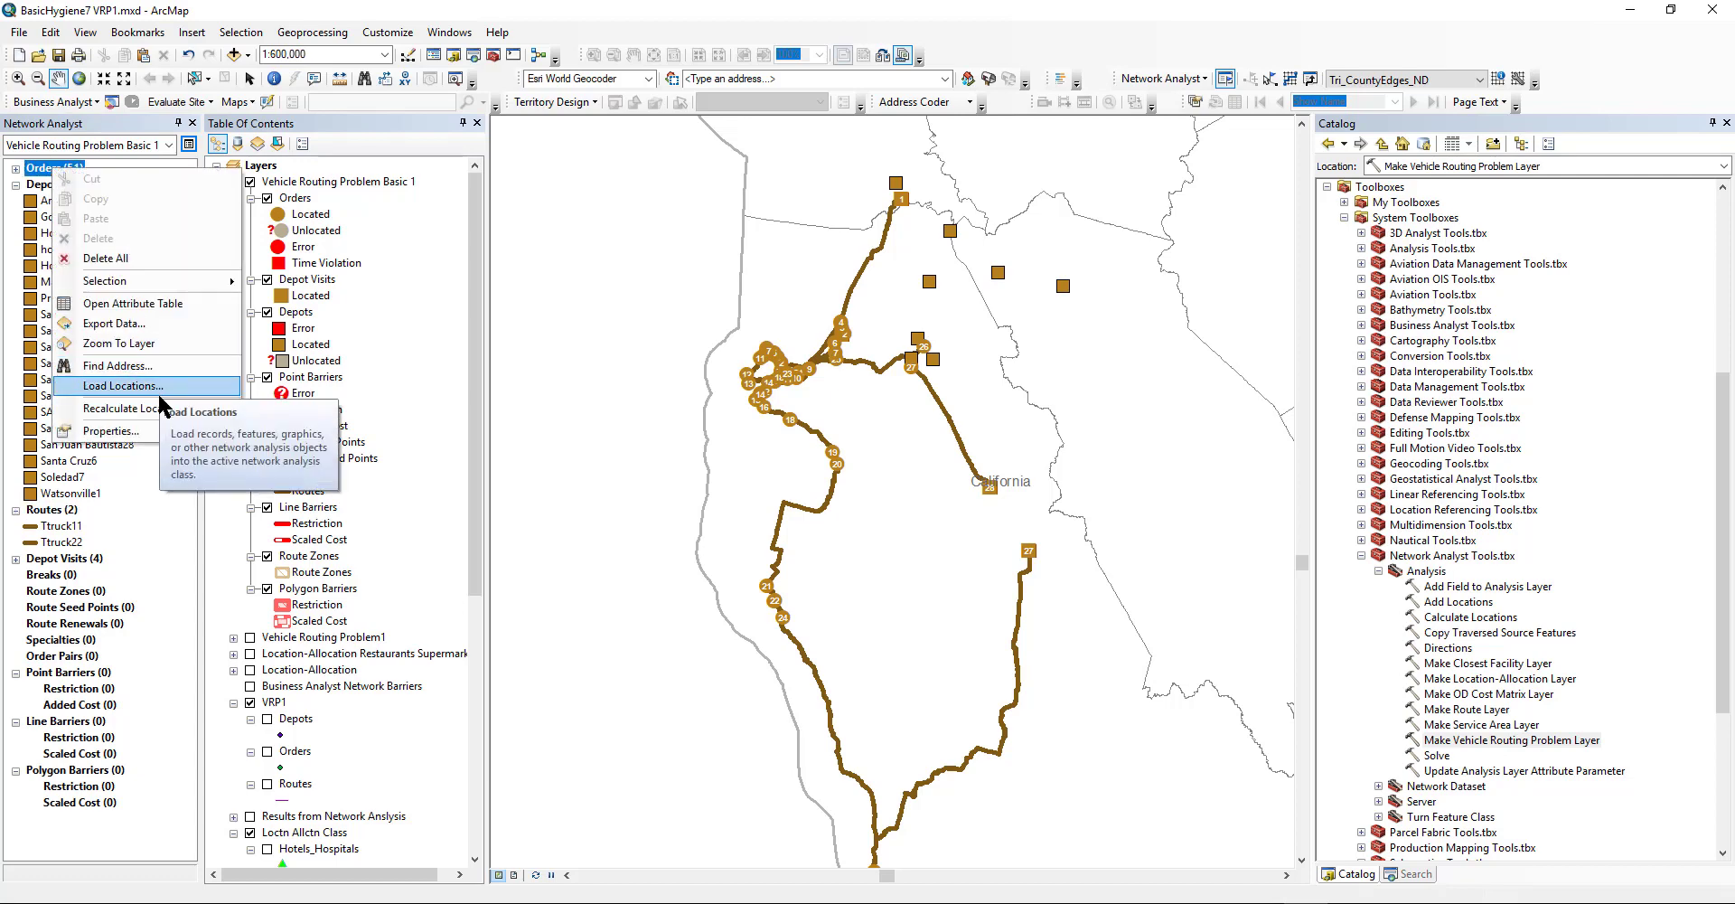
left_click(154, 341)
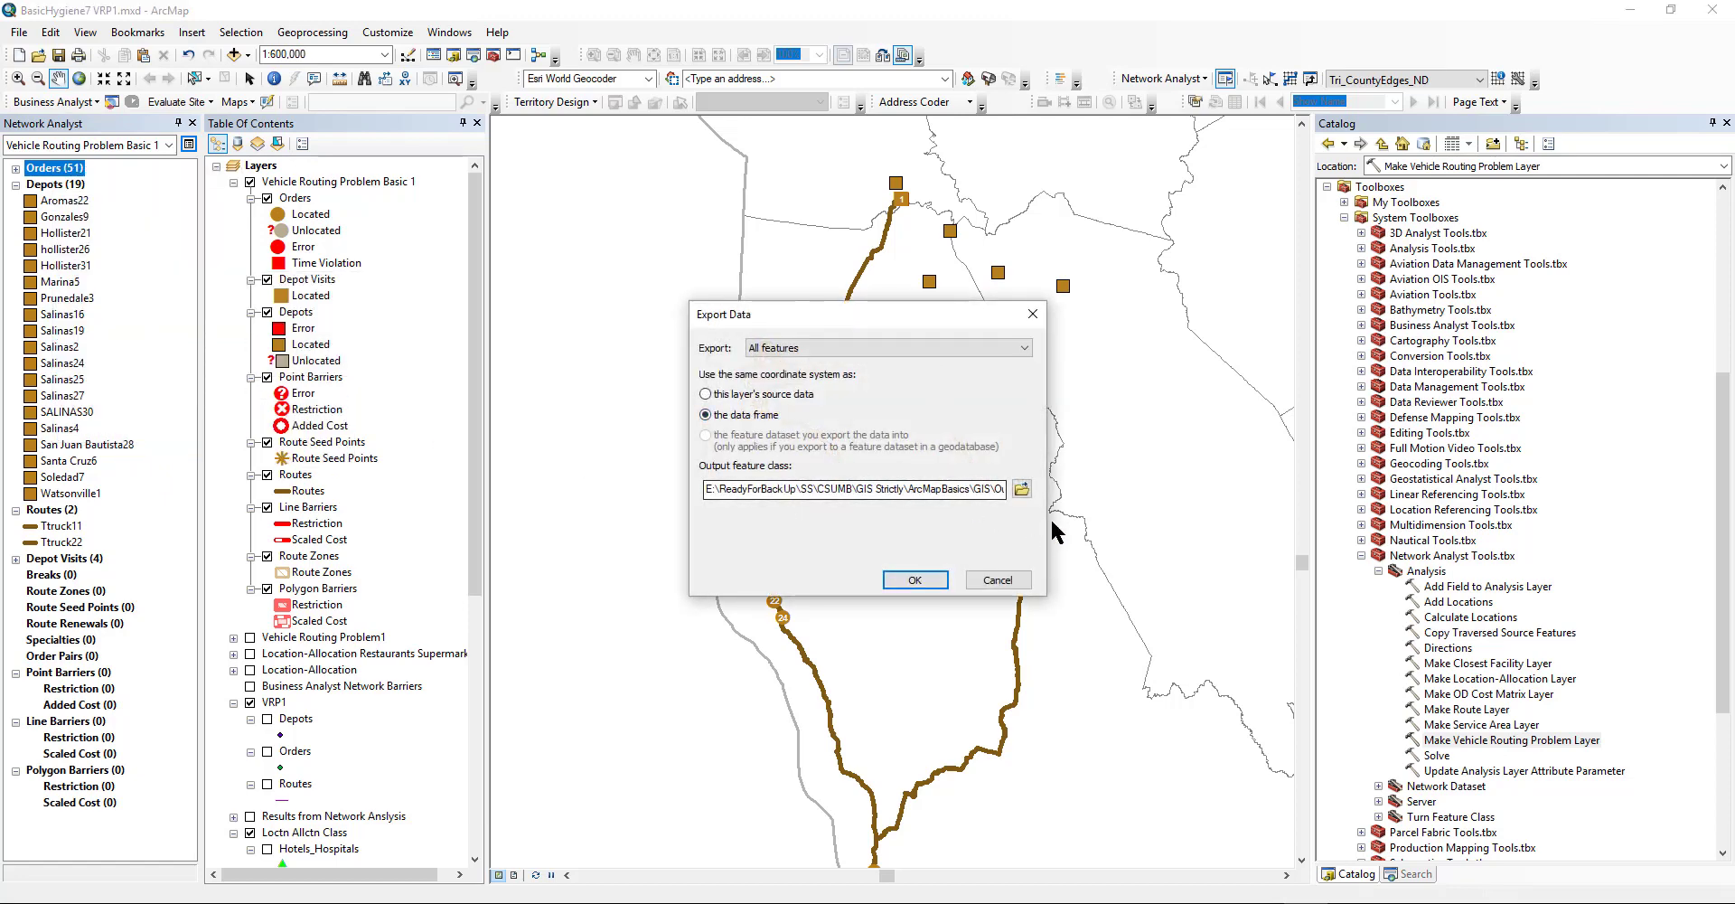
left_click(1021, 488)
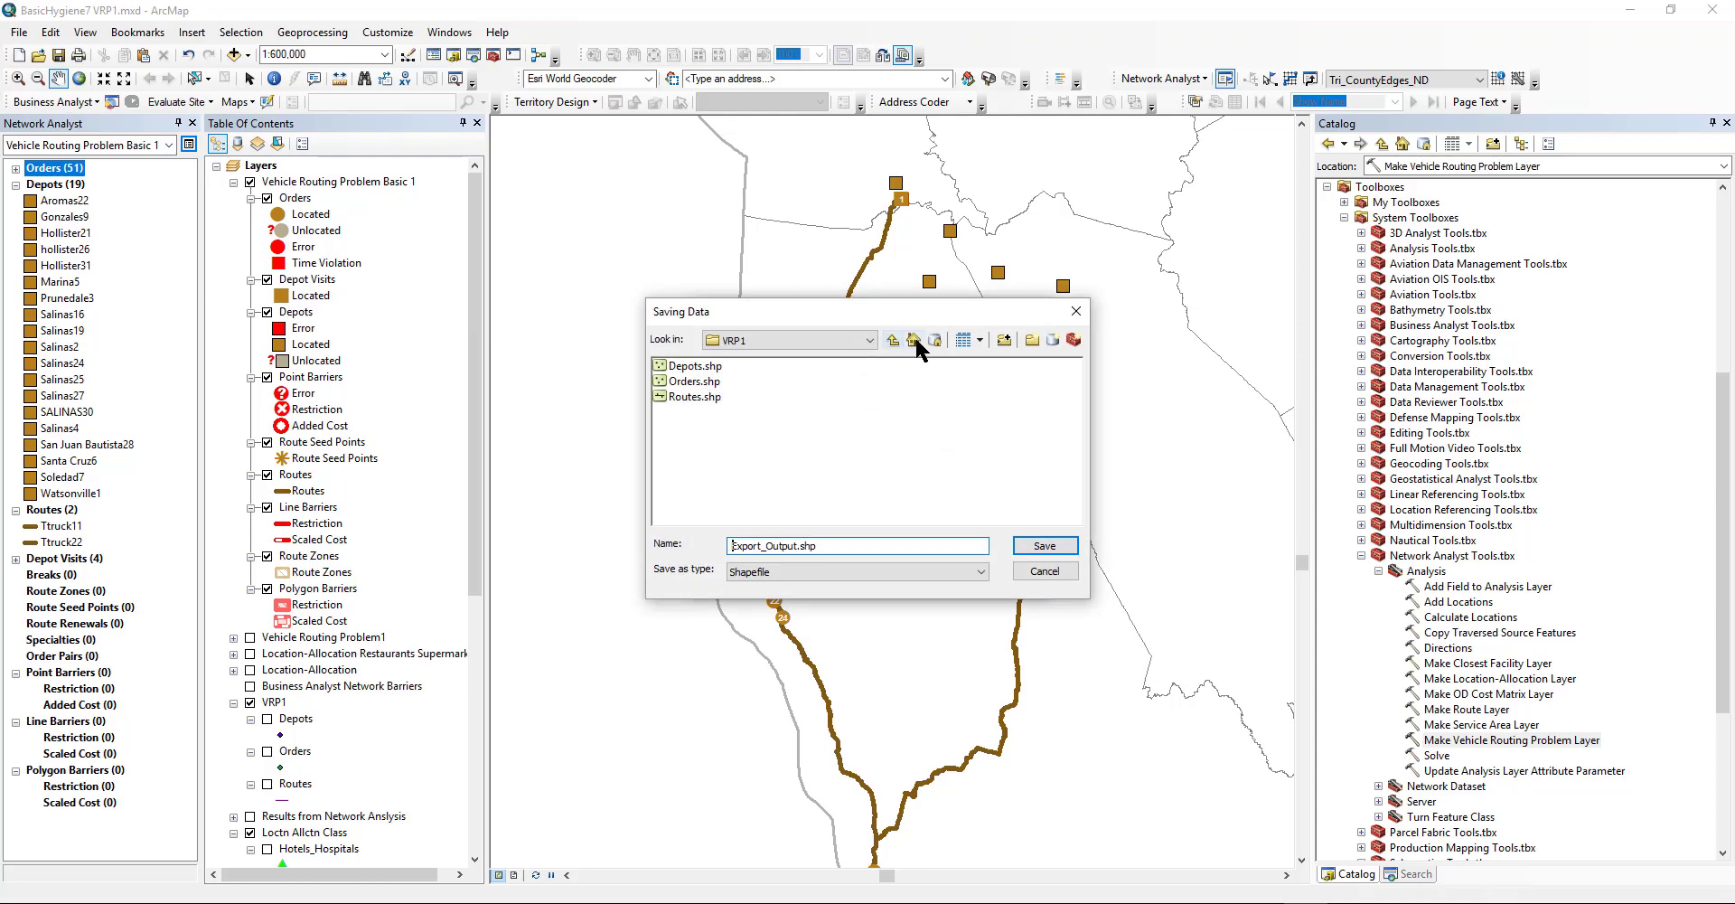
left_click(915, 341)
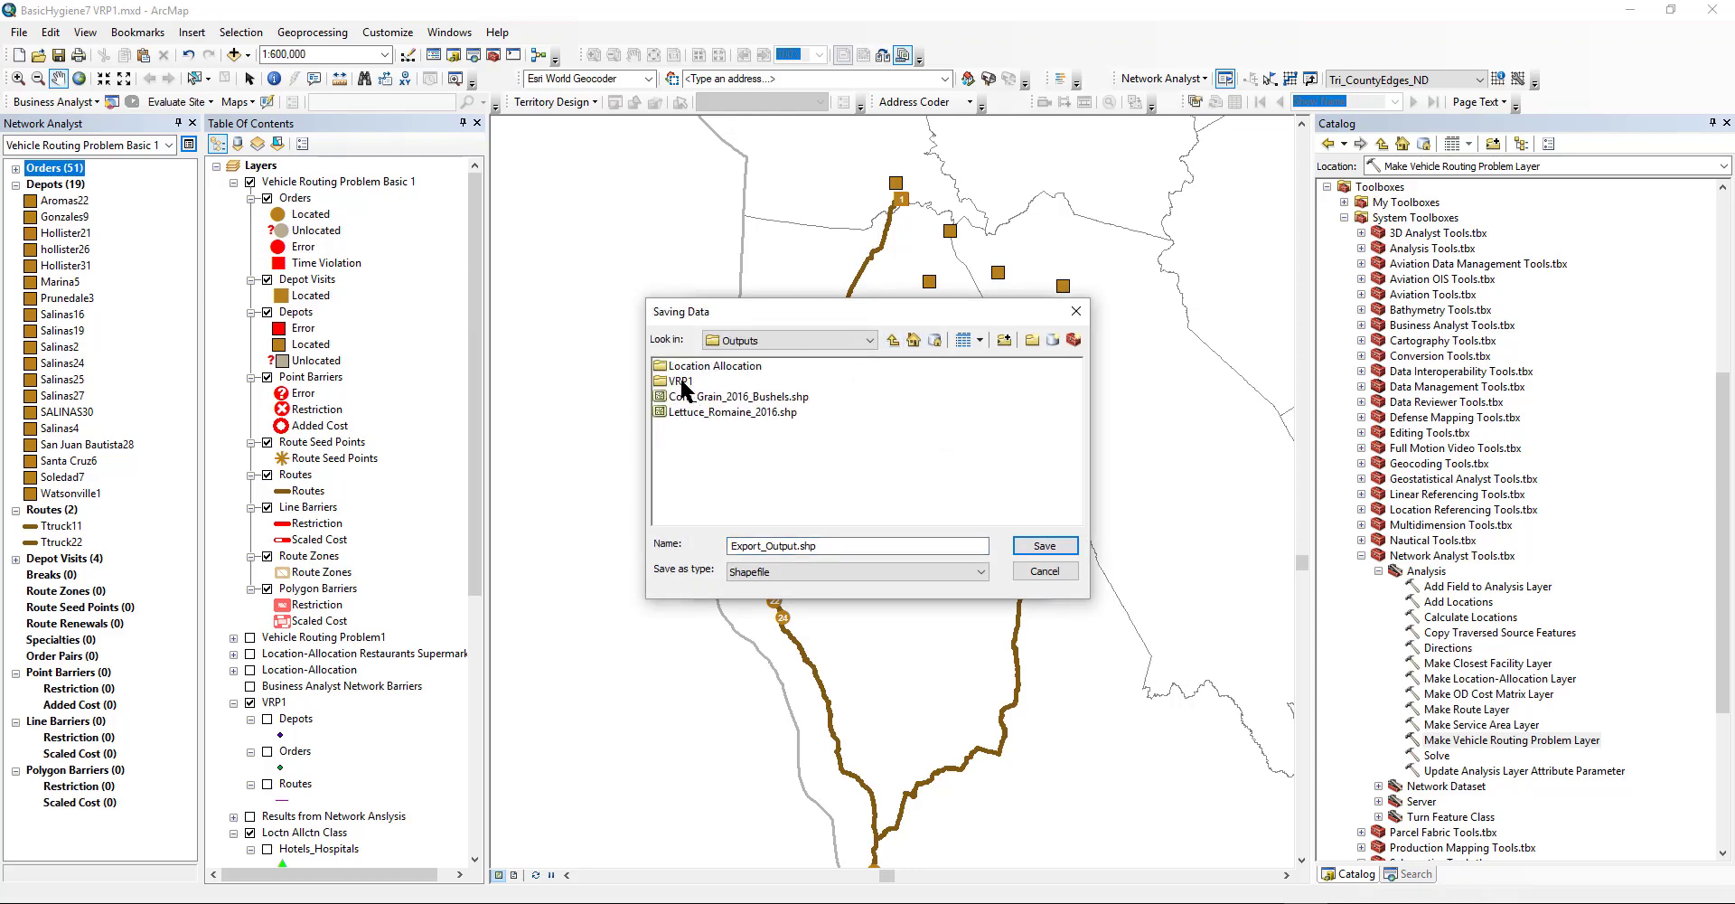
left_click(684, 383)
left_click(1032, 338)
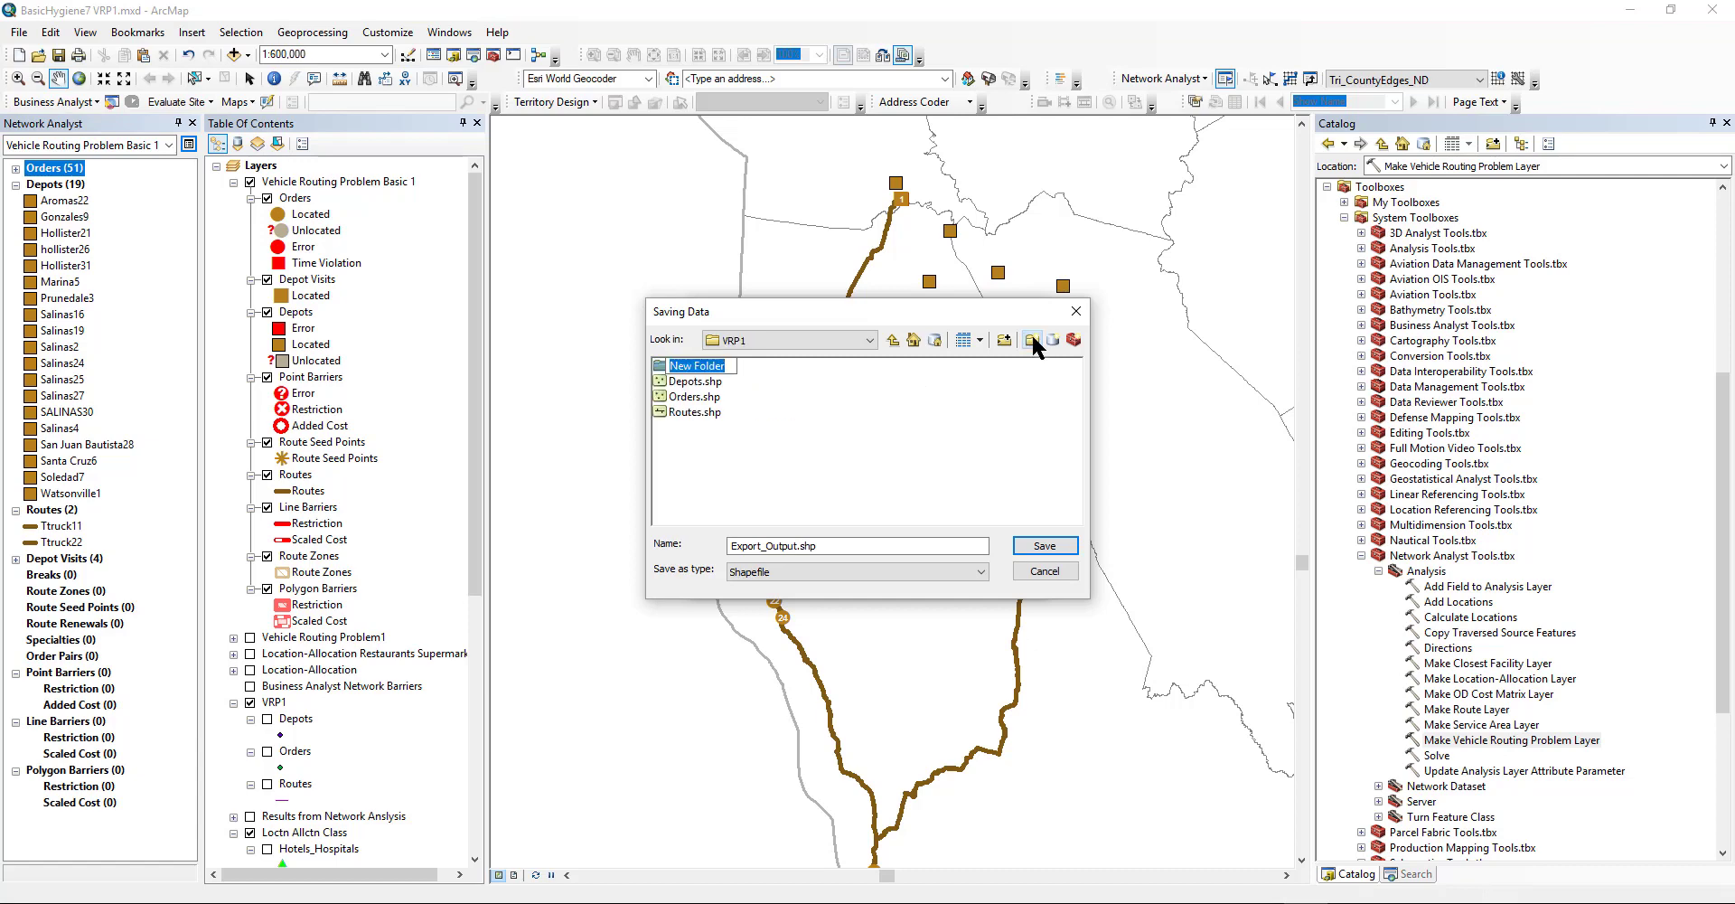
type("VRP2")
key("Return")
Create a folder named VRP2 directly in the Outputs folder and check the contents of VRP1.
left_click(894, 341)
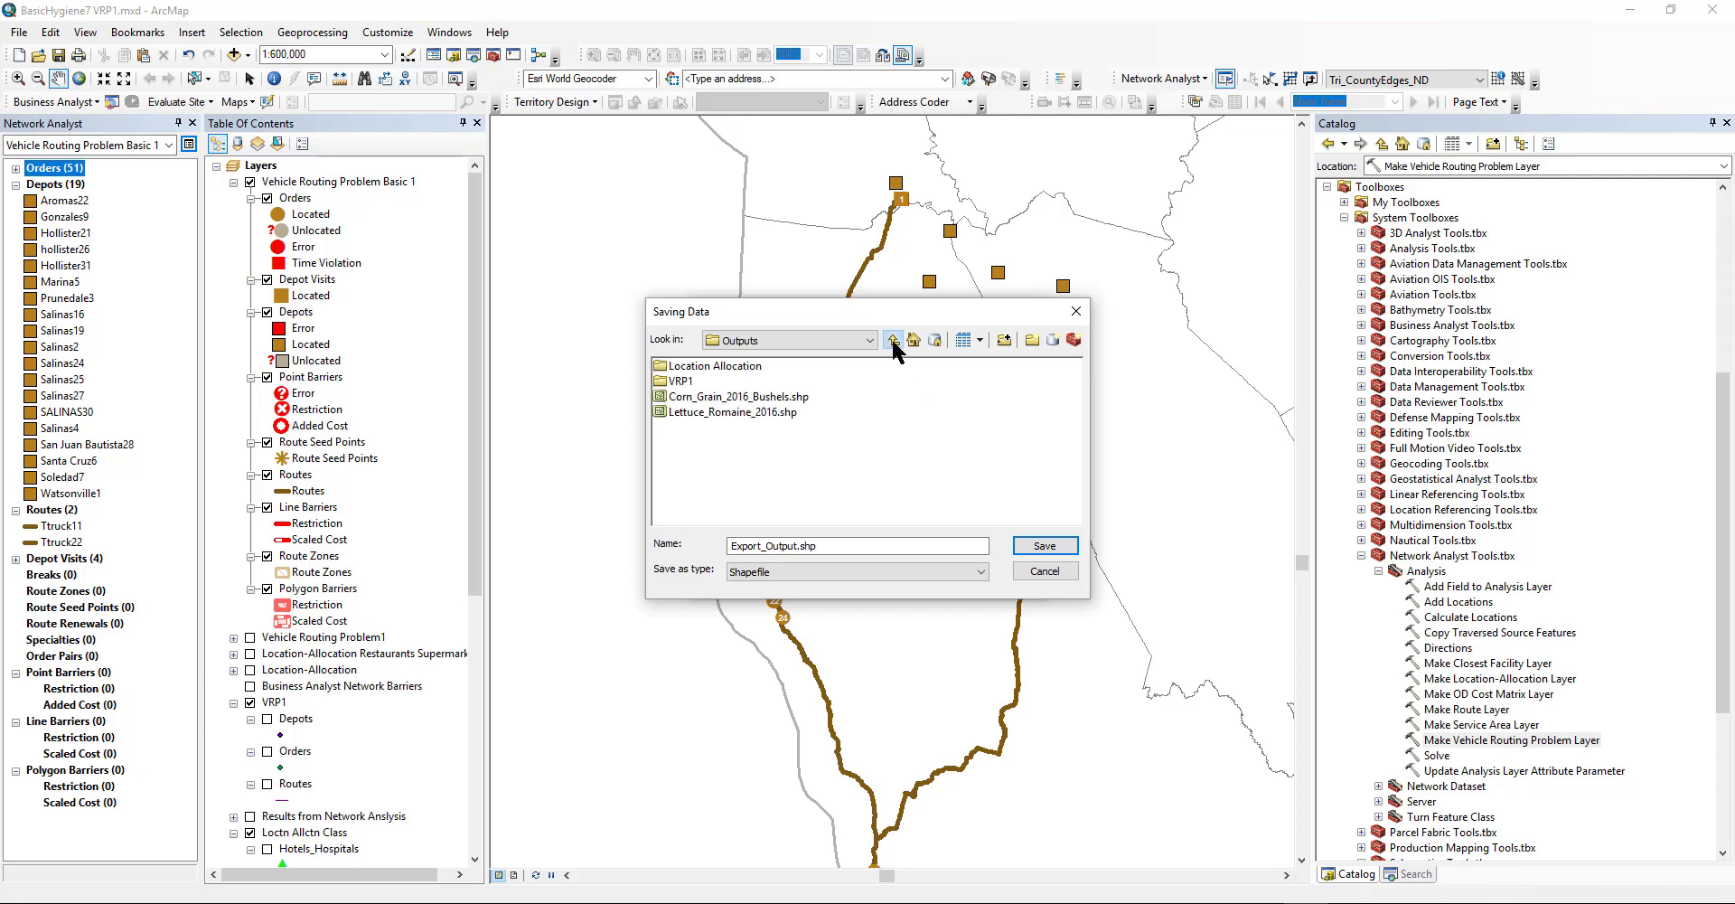
left_click(1034, 337)
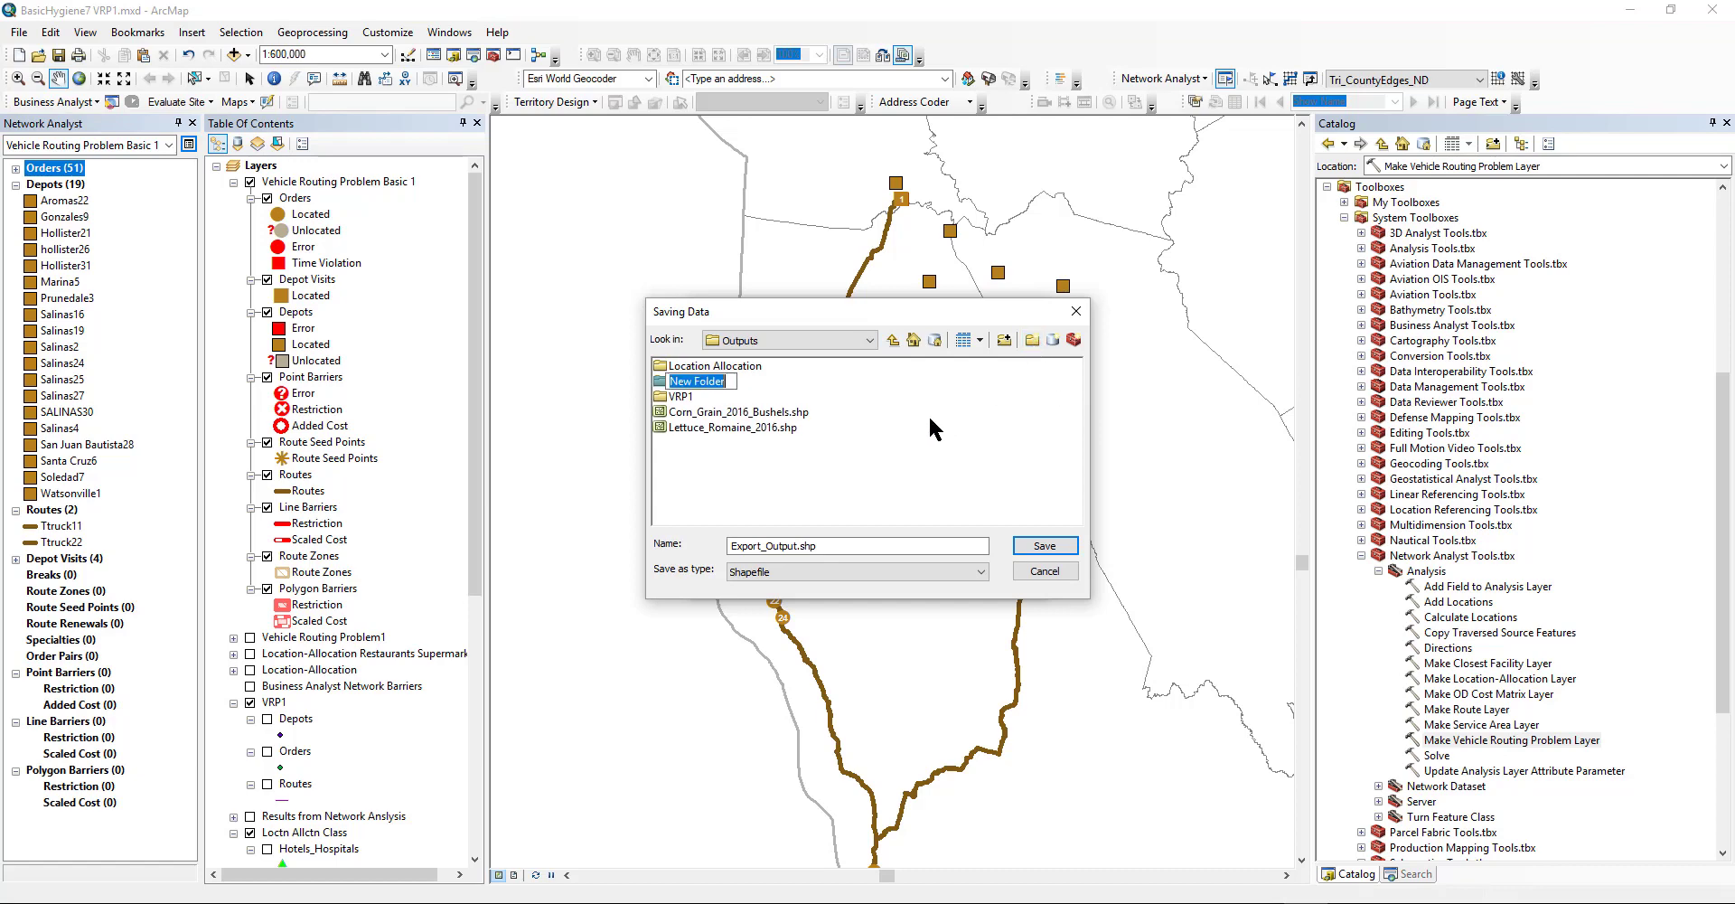
type("VRP2")
key("Return")
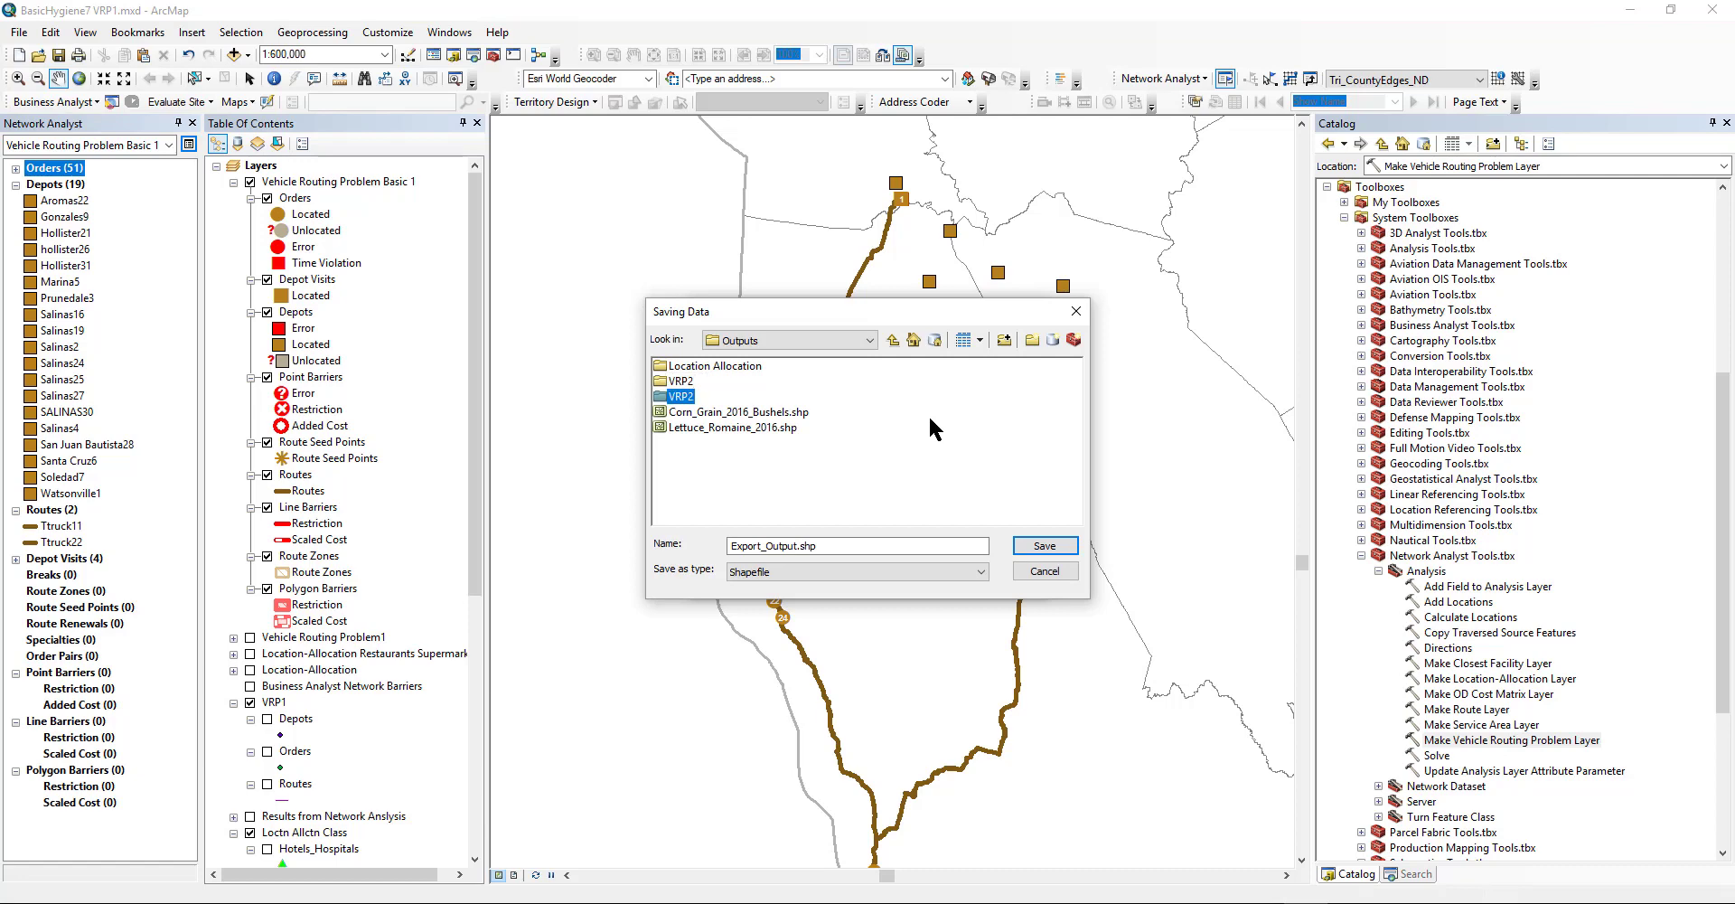
left_click(689, 383)
double_click(690, 383)
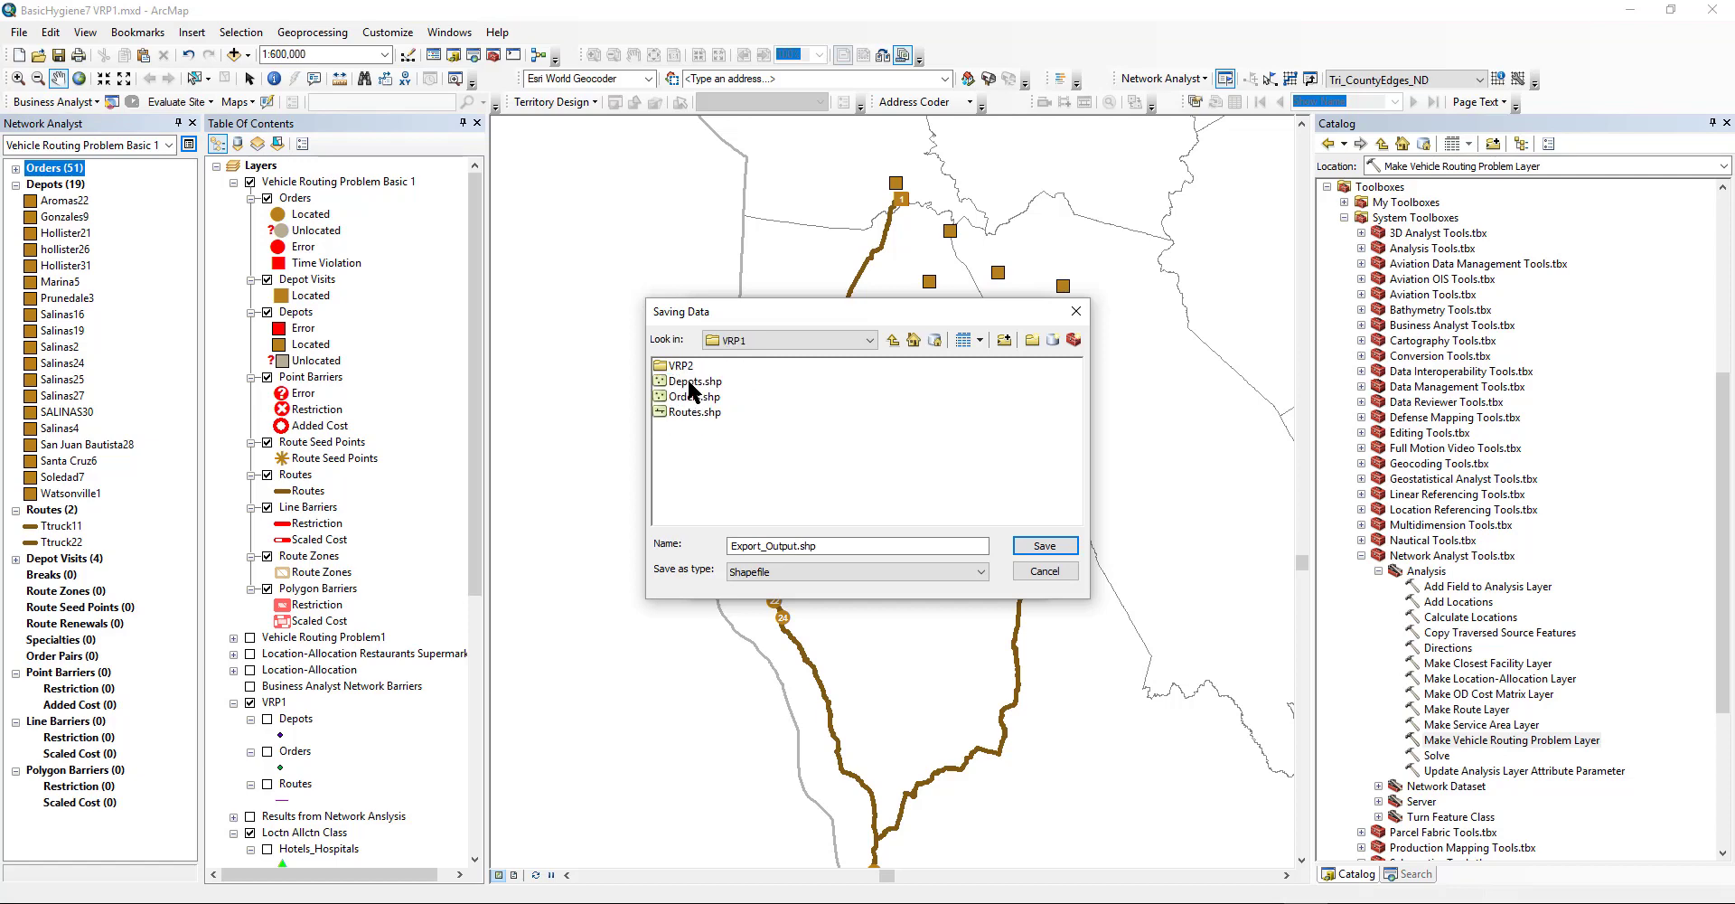
left_click(892, 338)
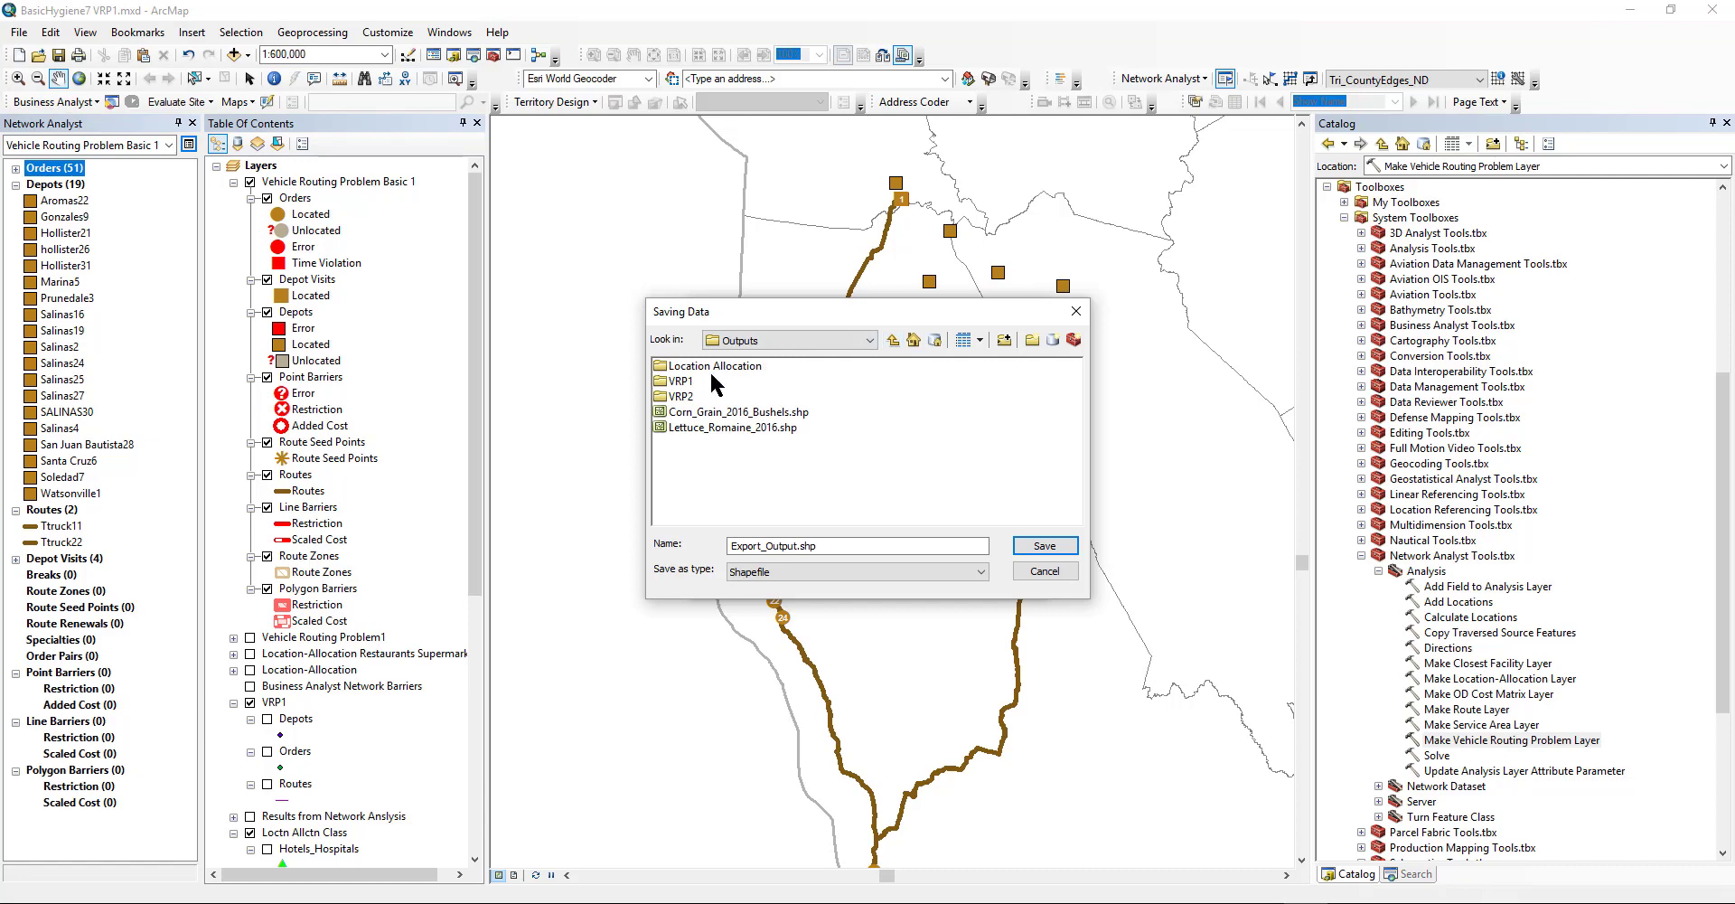
Export the Orders features to the VRP2 folder in Outputs as the shapefile Orders1 and add it to the map.
left_click(678, 398)
double_click(682, 398)
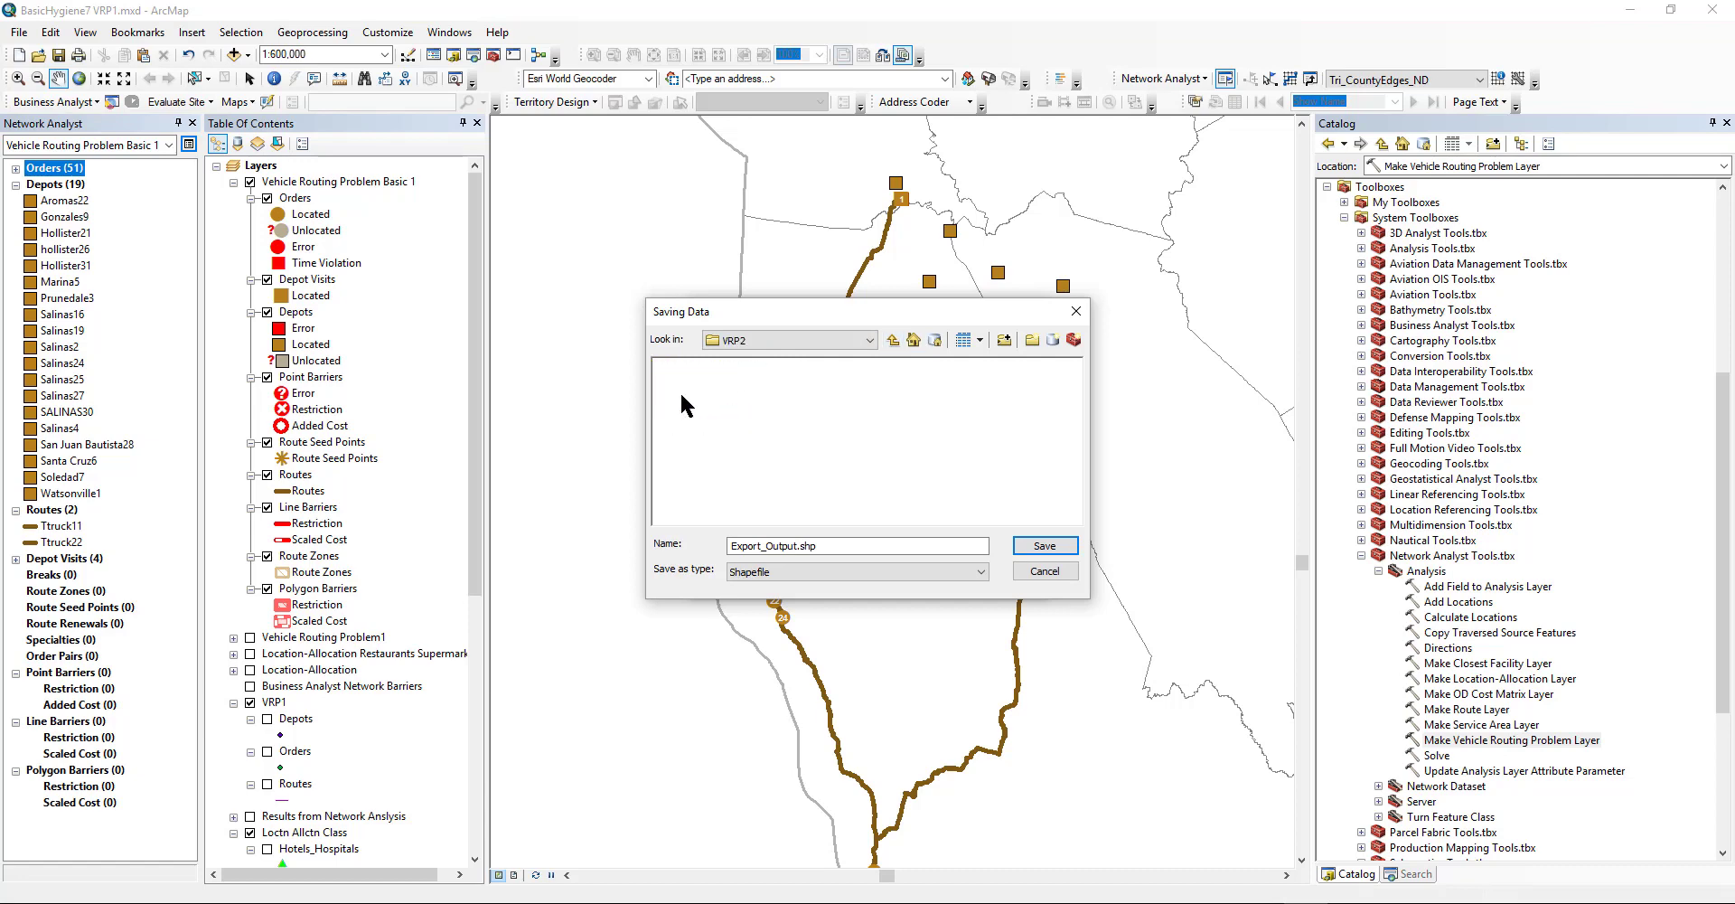
double_click(822, 548)
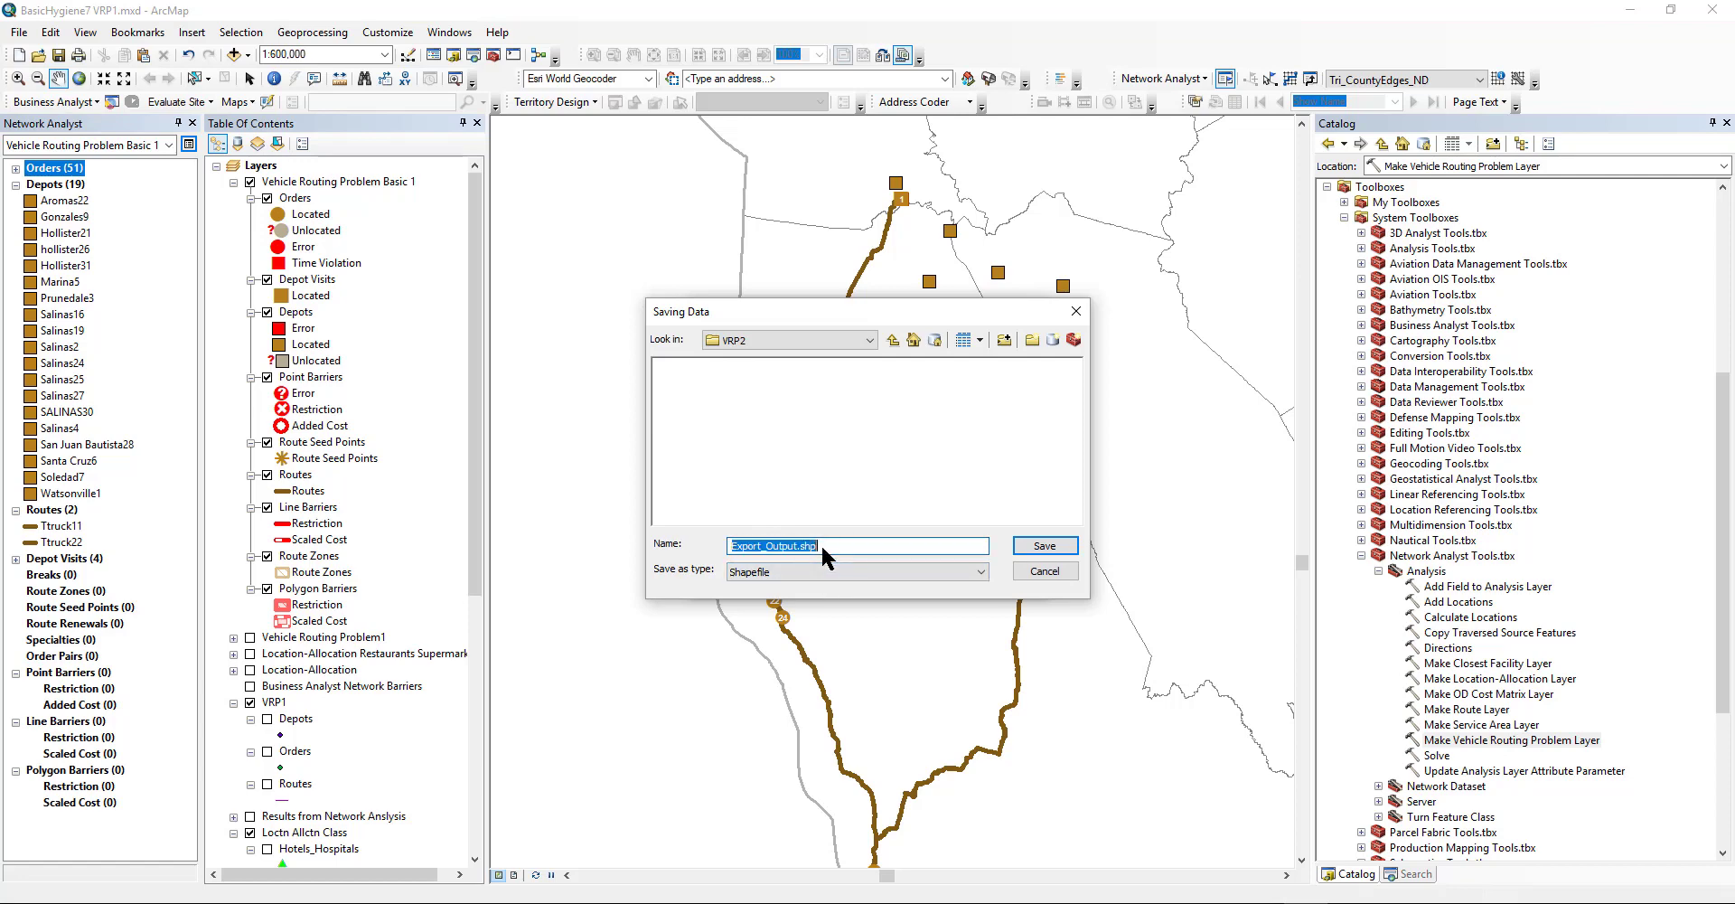
type("Orders1")
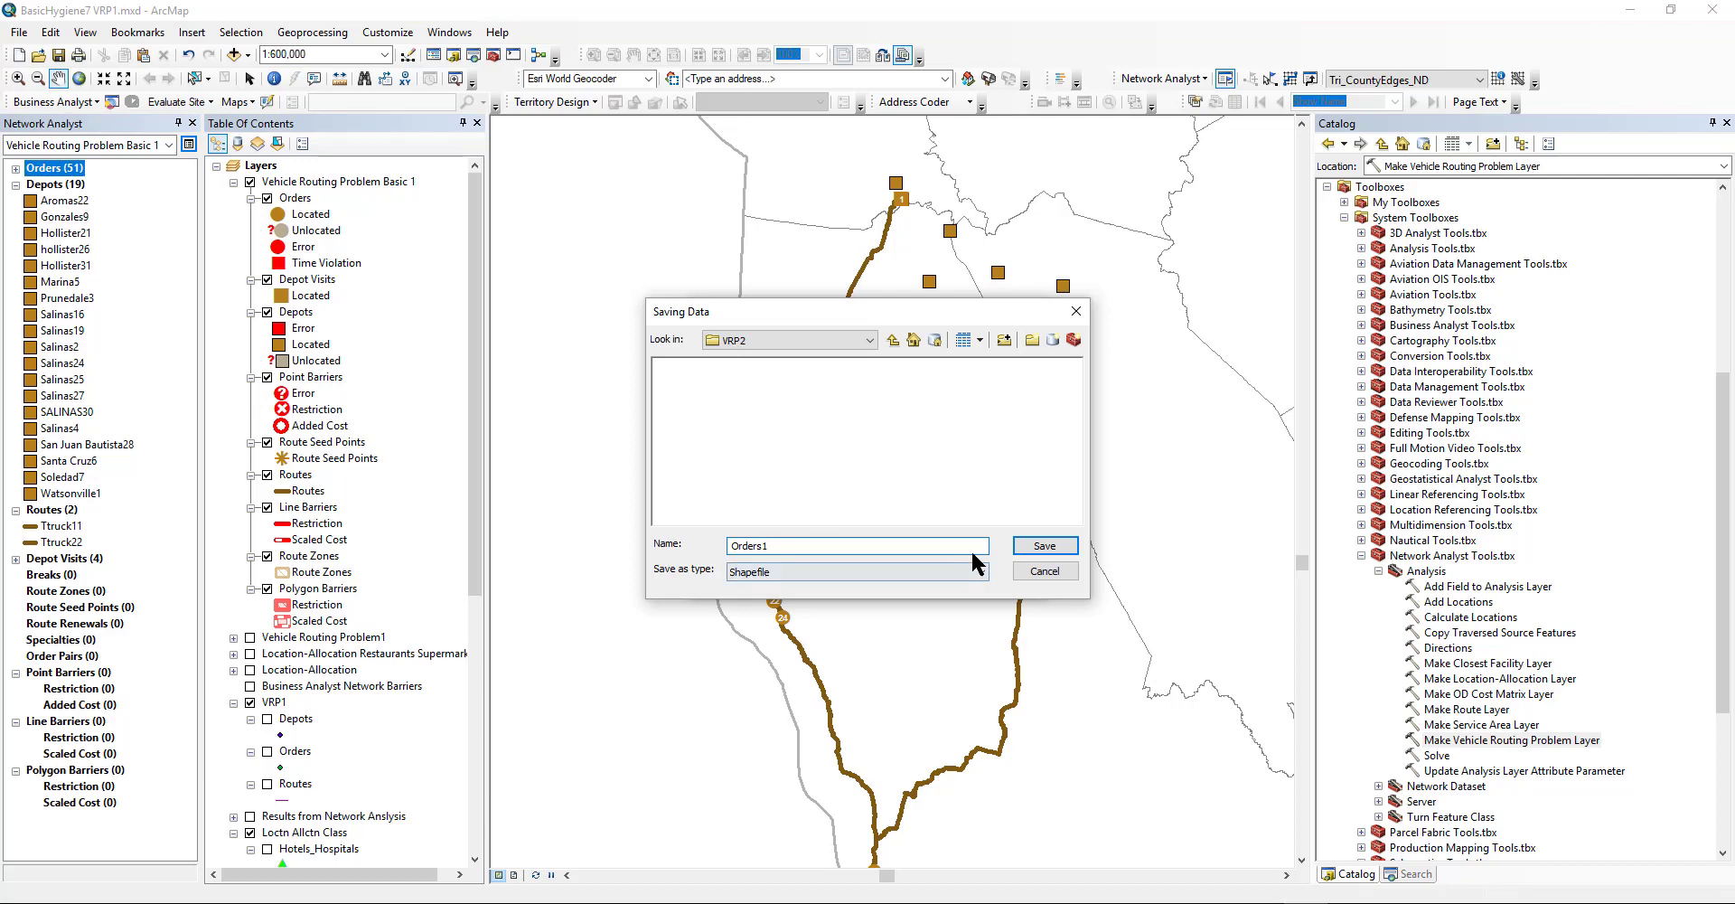
left_click(1044, 547)
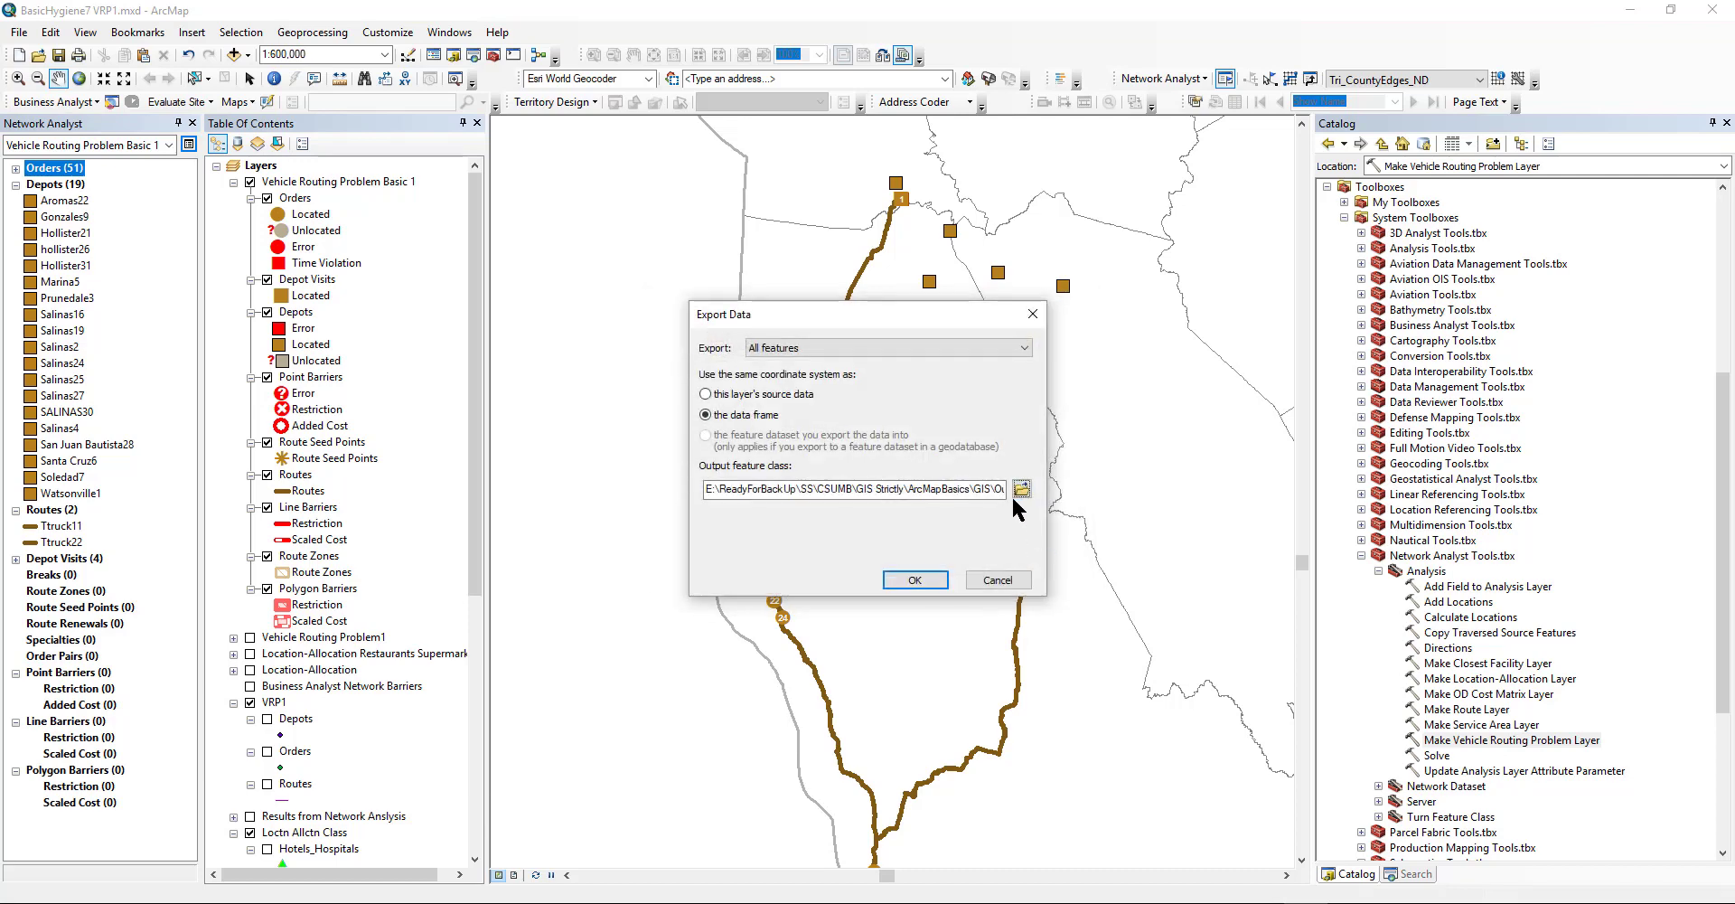
left_click(1021, 489)
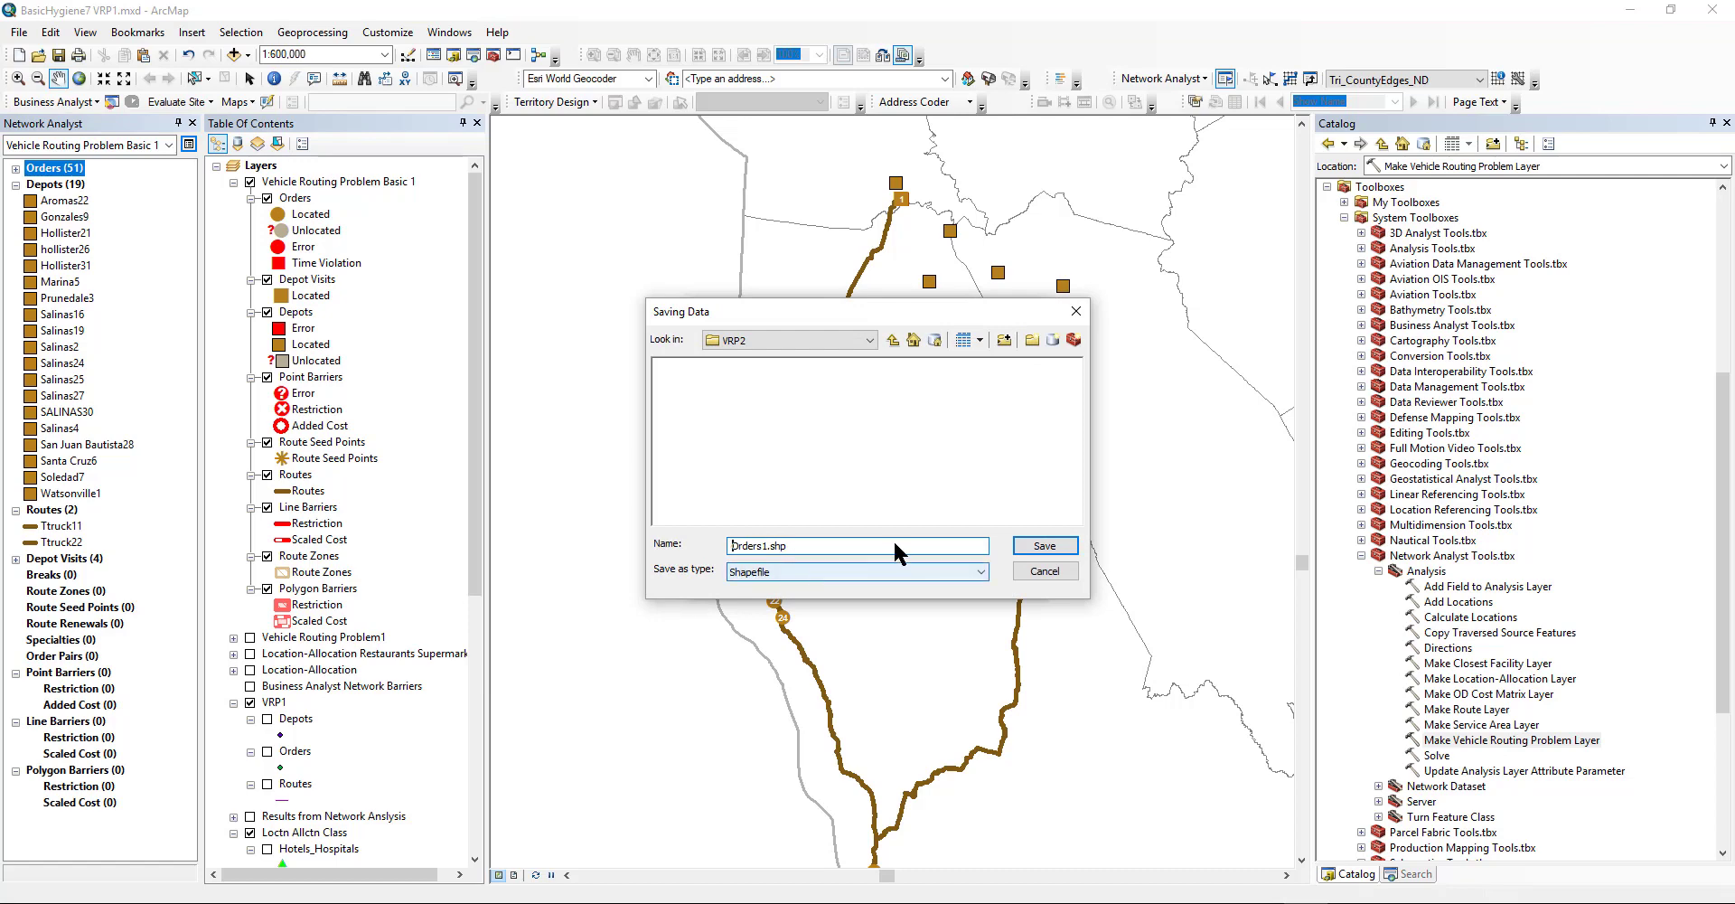
left_click(1039, 545)
left_click(907, 581)
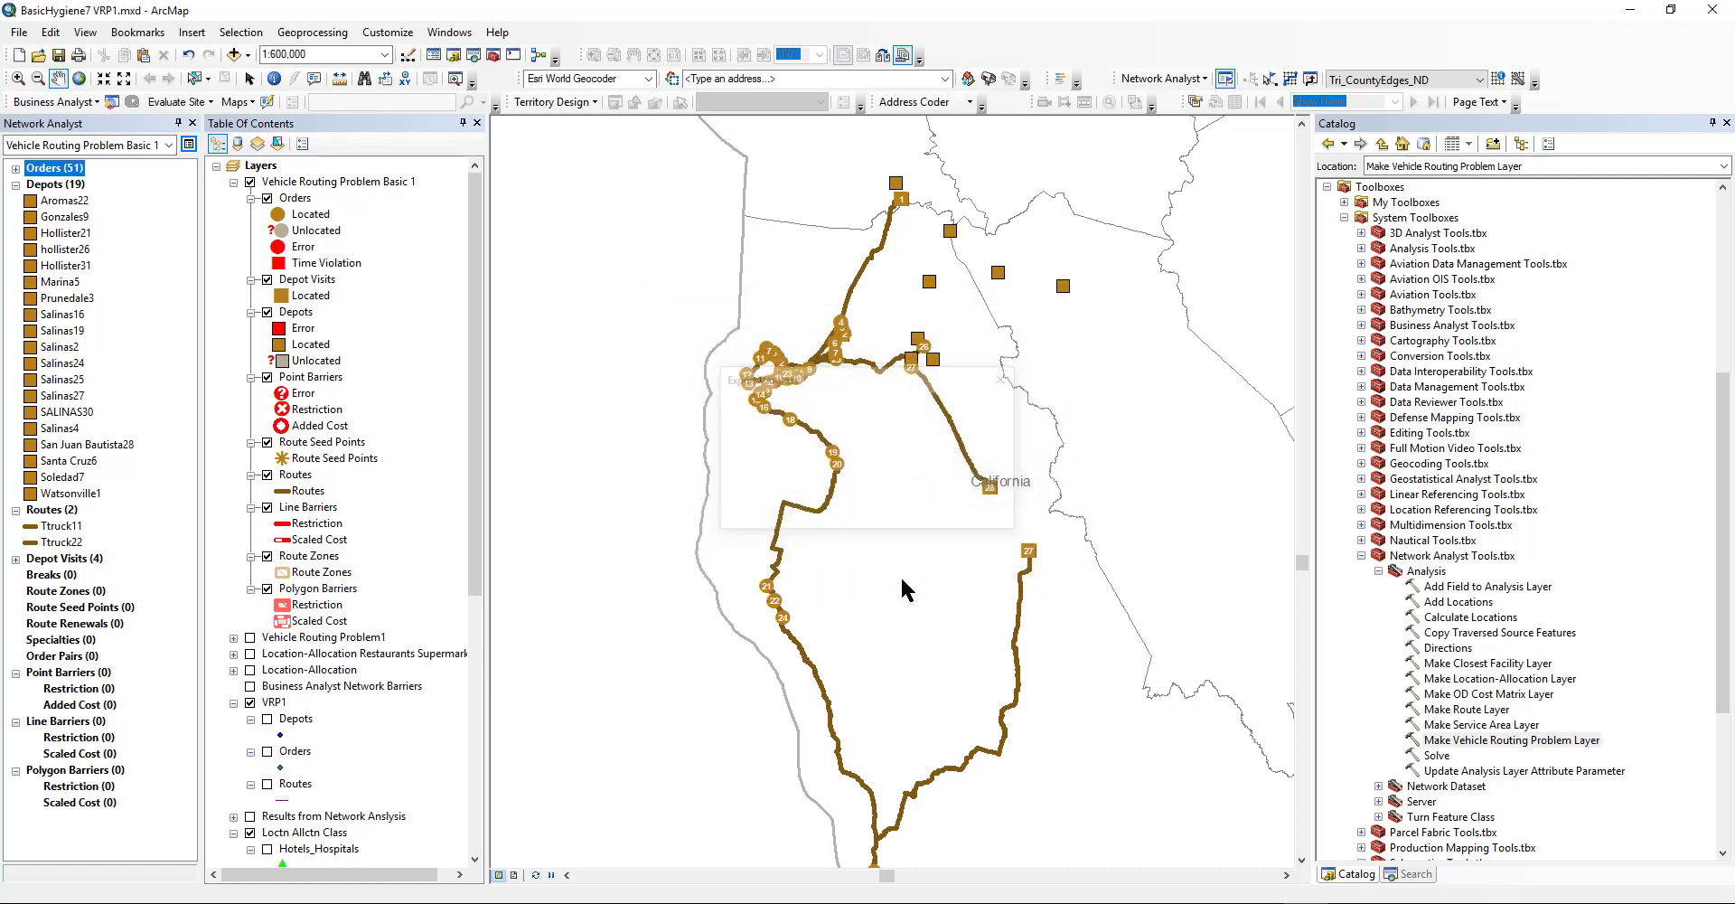
left_click(918, 527)
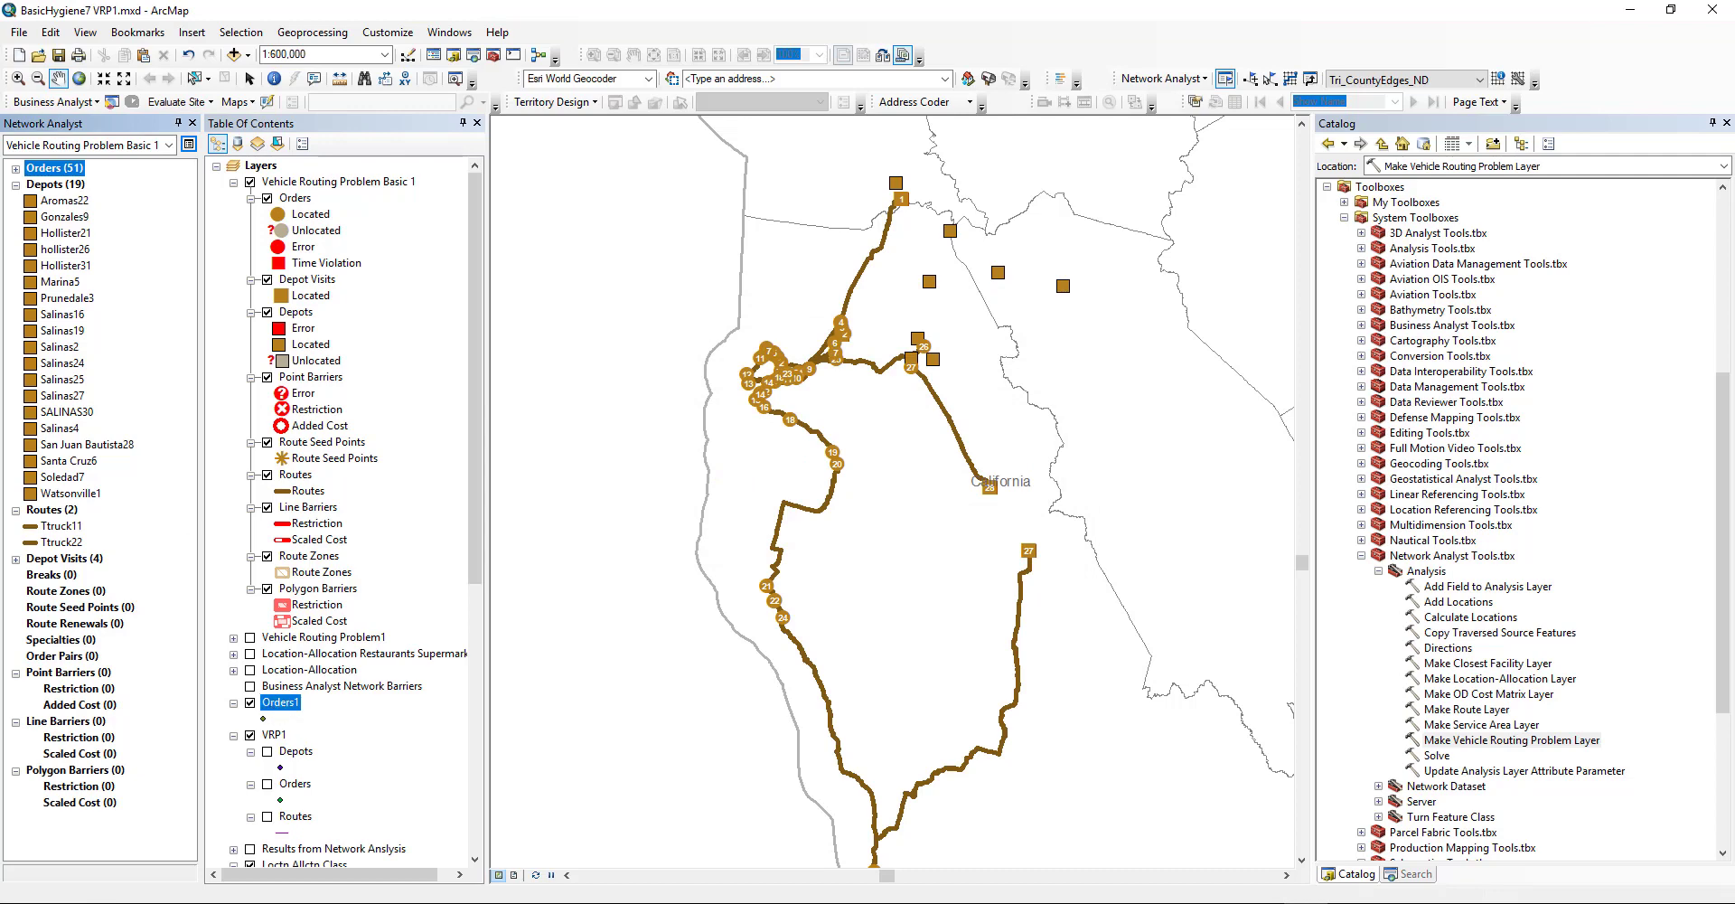
Export all Depots features with the data frame's coordinate system to the VRP2 folder as shapefile Depots1 and add it to the map.
right_click(40, 186)
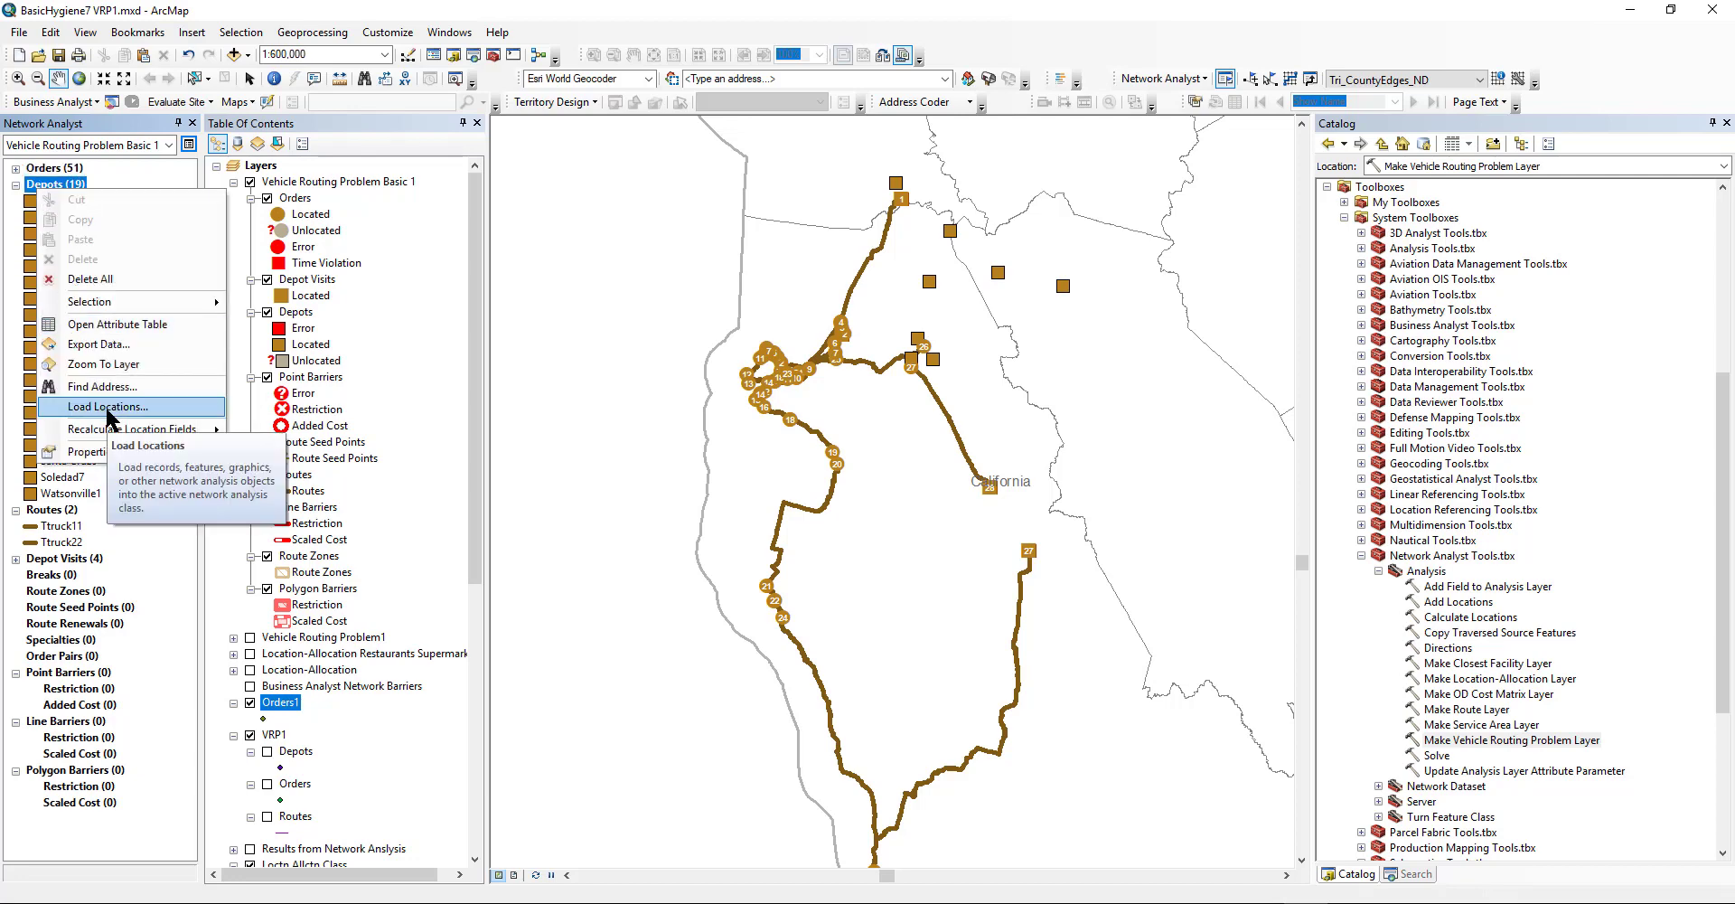
left_click(128, 344)
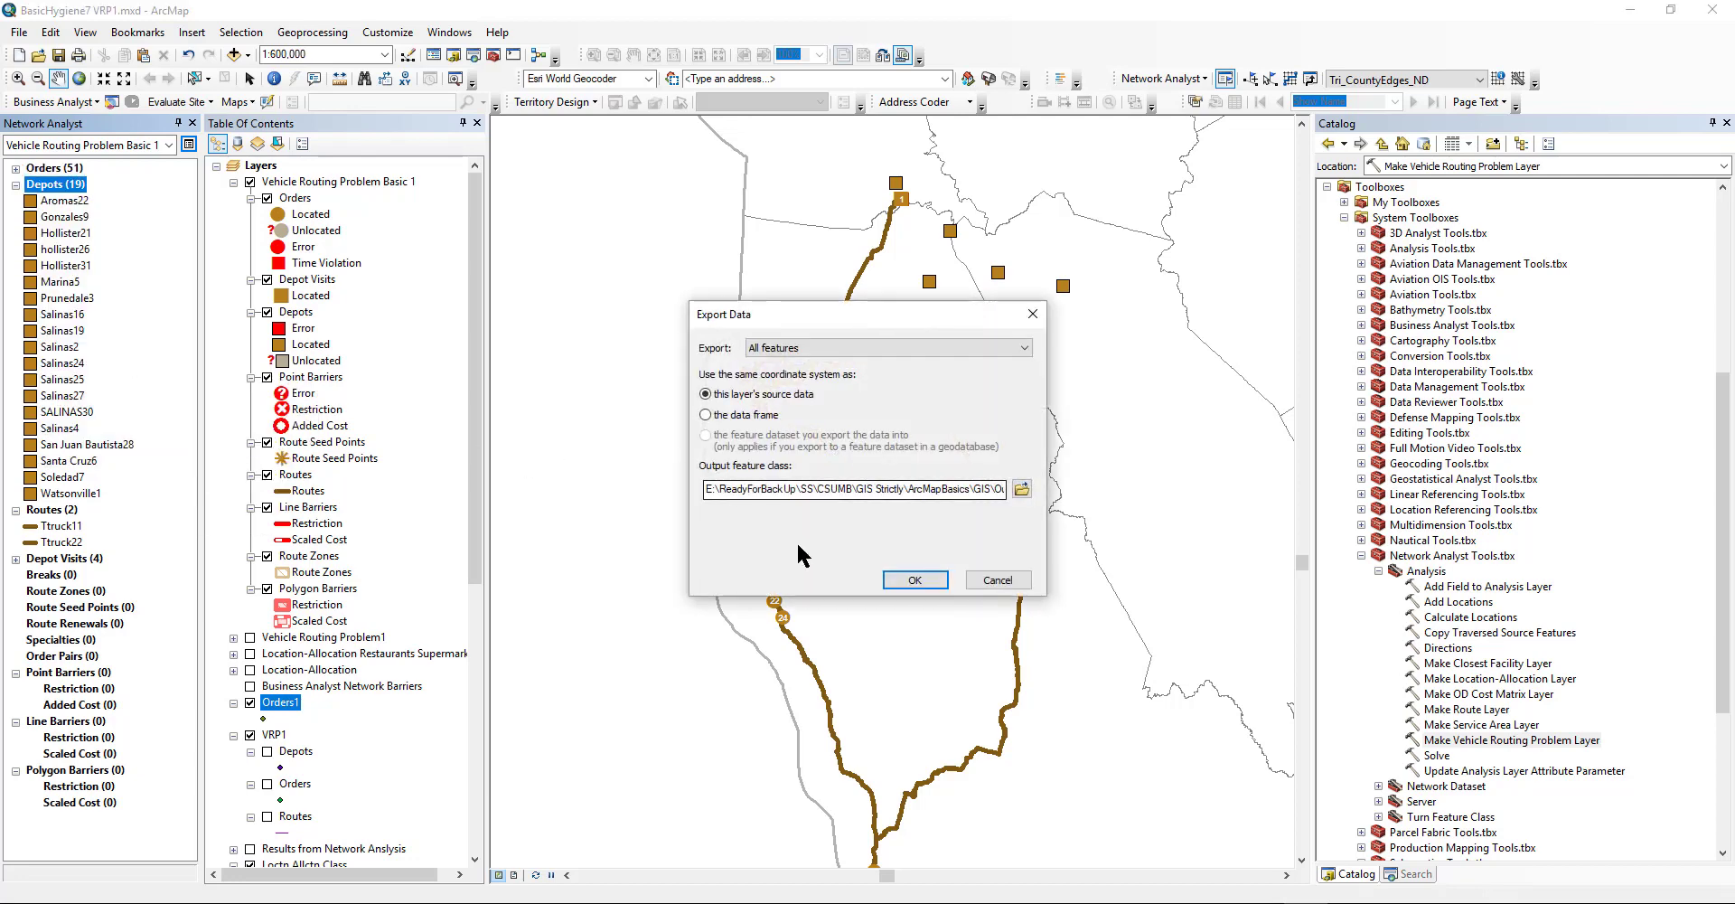
left_click(747, 415)
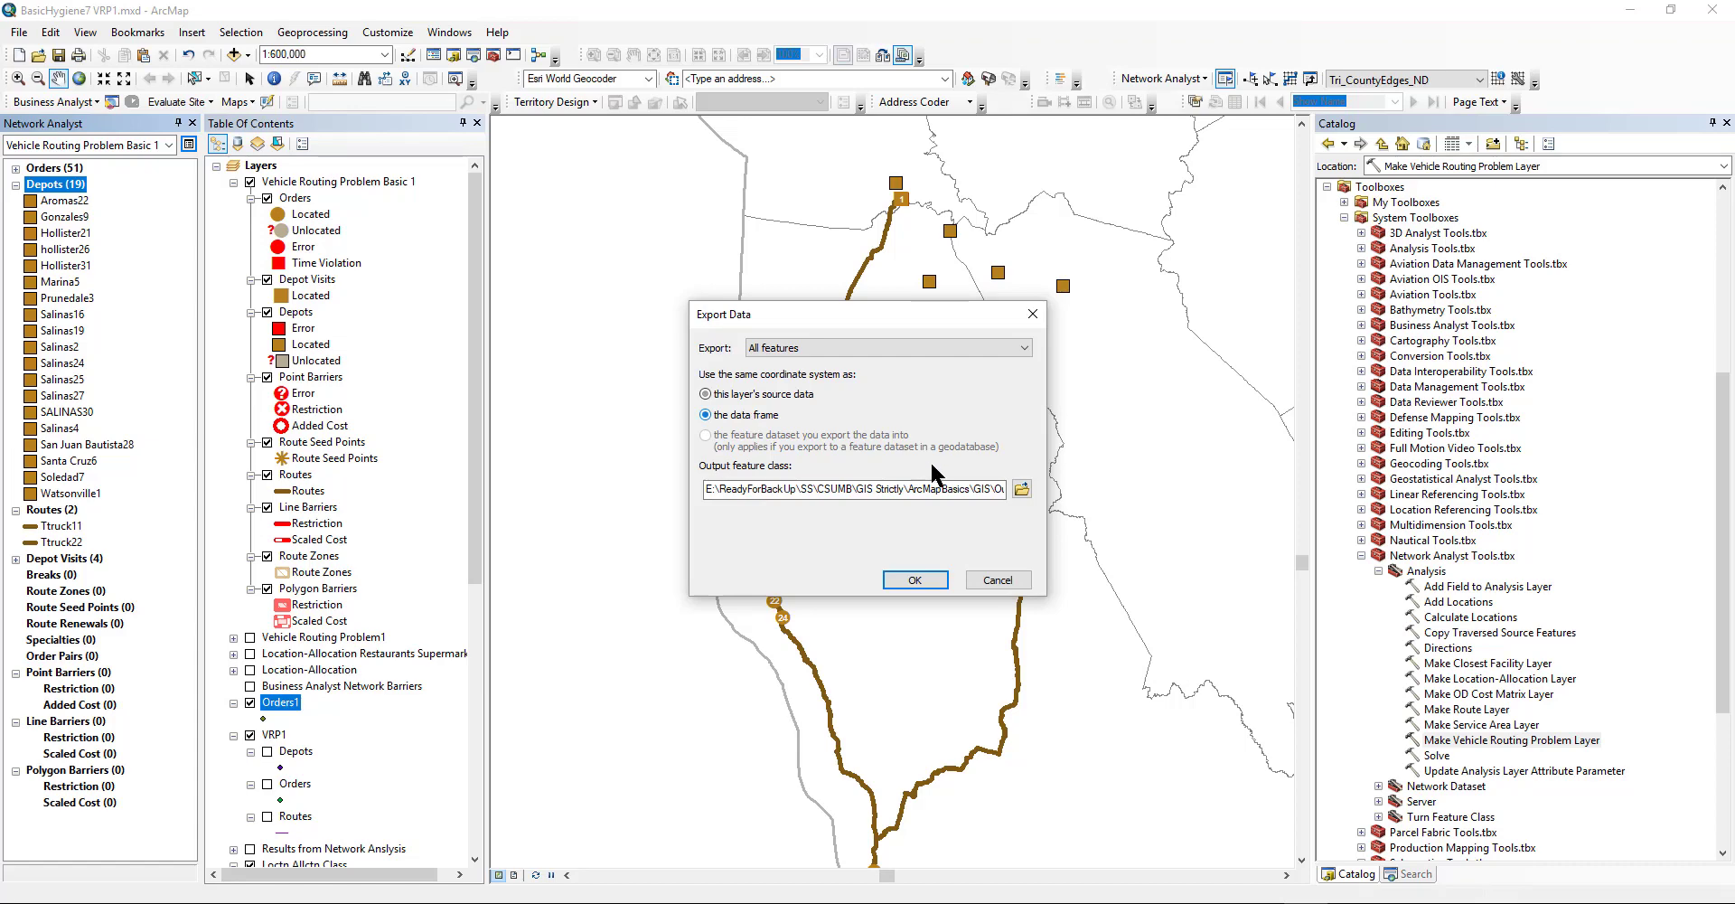
left_click(1022, 489)
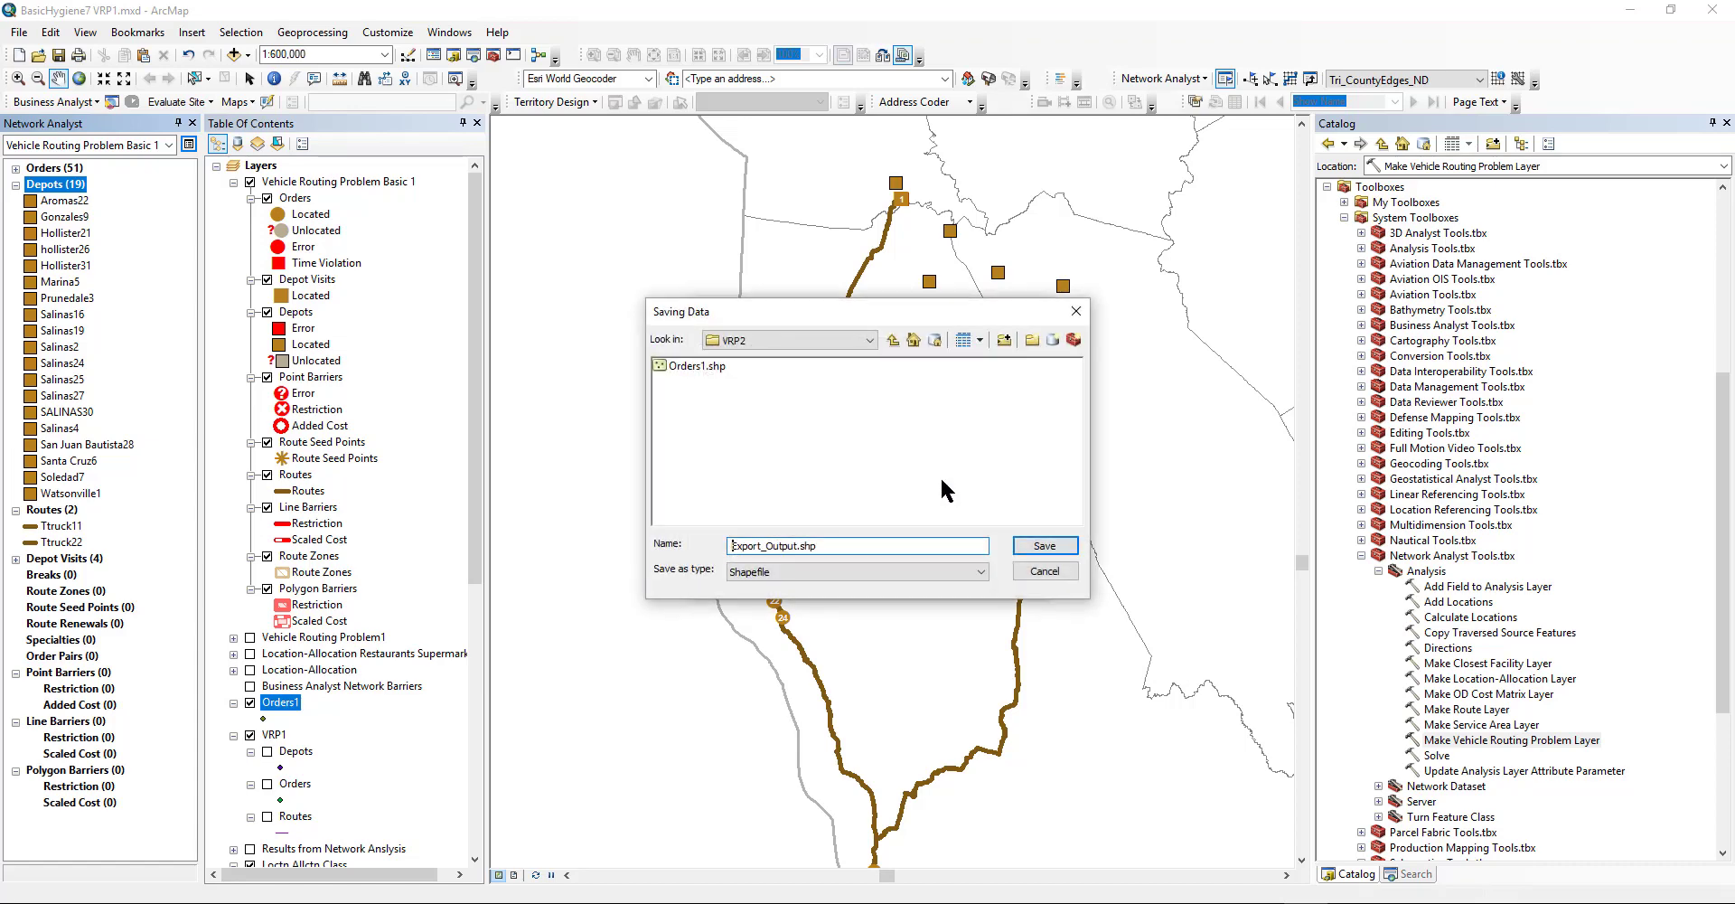
double_click(799, 547)
type("Depots1")
left_click(1072, 545)
left_click(909, 575)
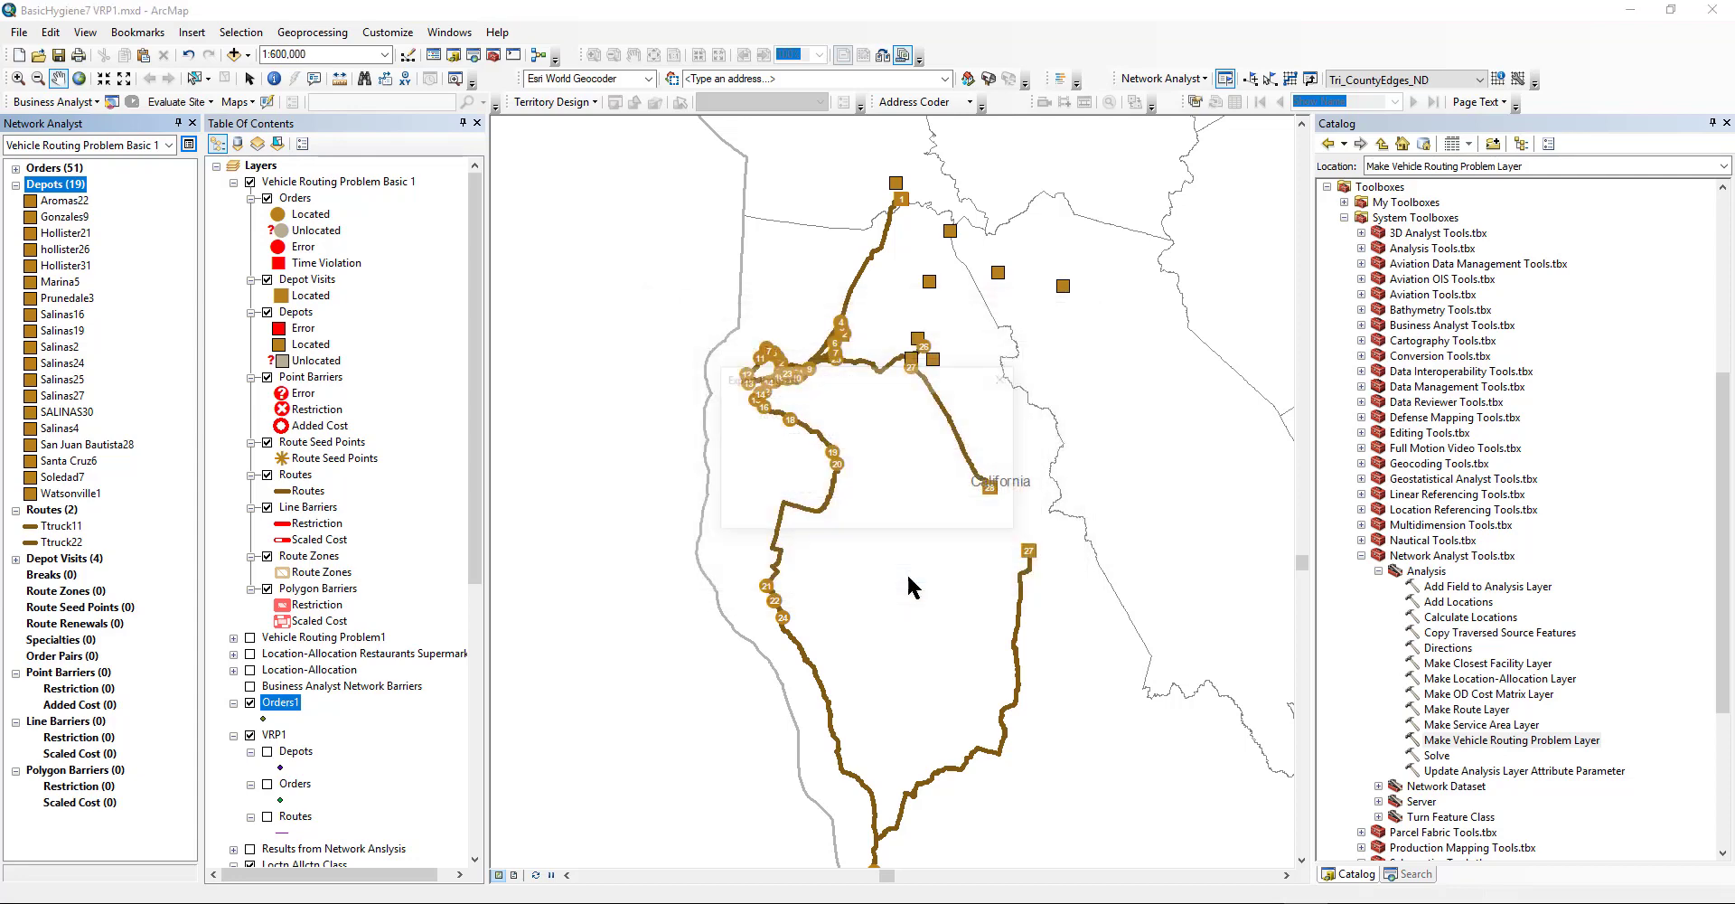
left_click(916, 532)
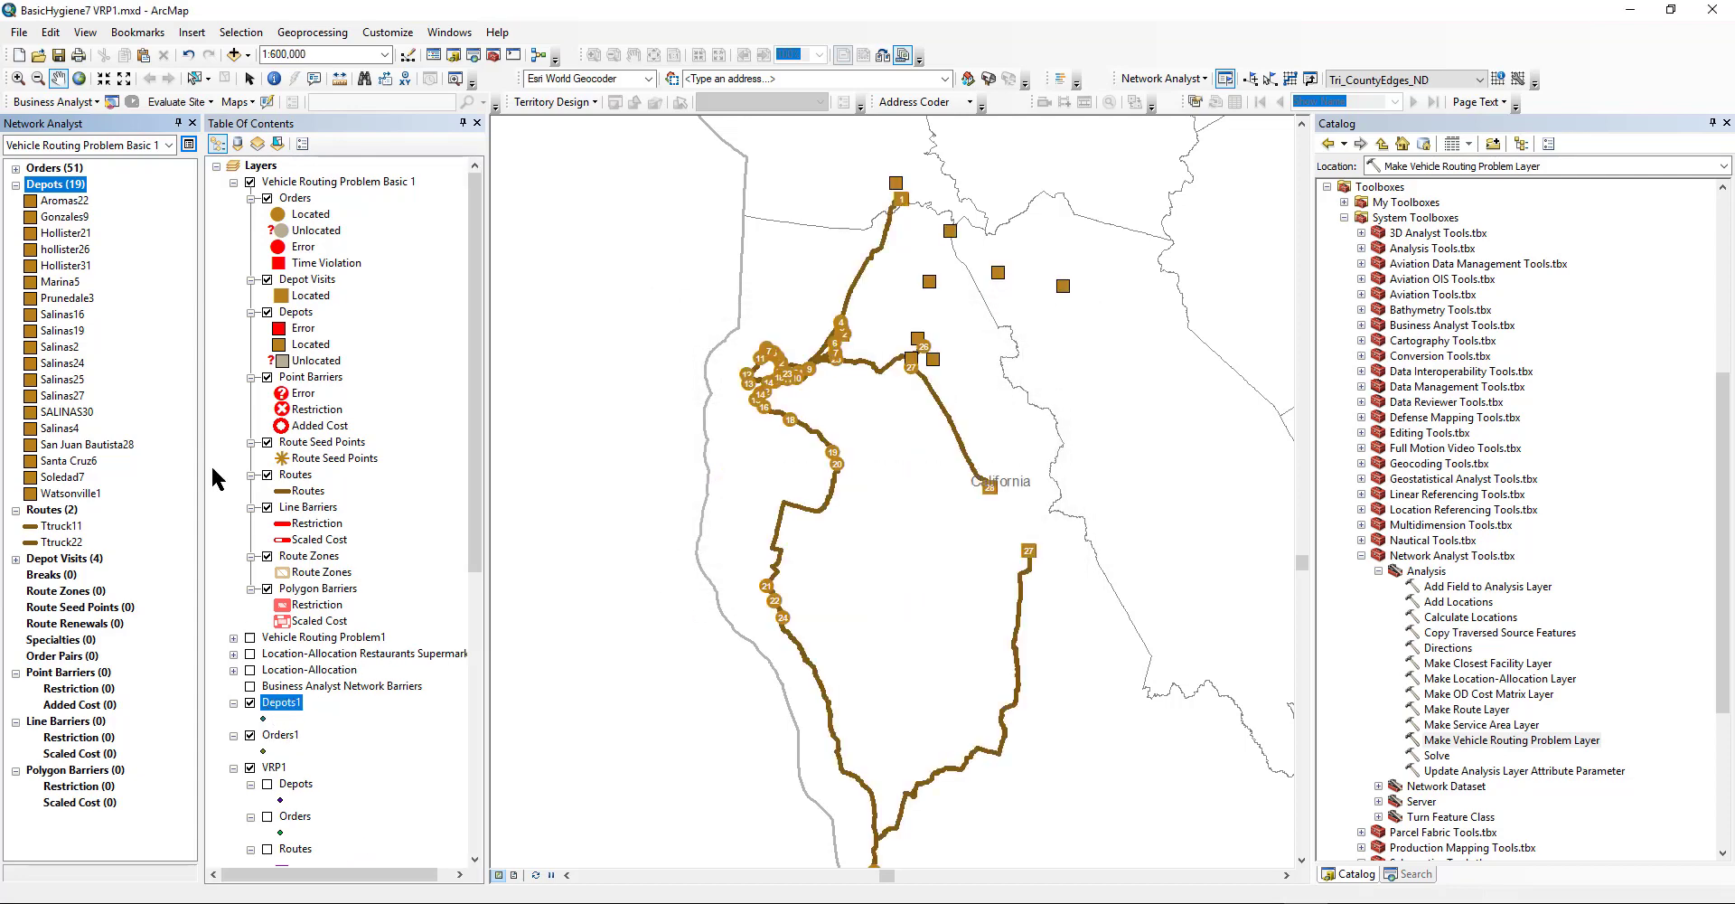
Export all Routes features with the data frame's coordinate system to the VRP2 folder as shapefile Routes1 and add it to the map.
right_click(36, 510)
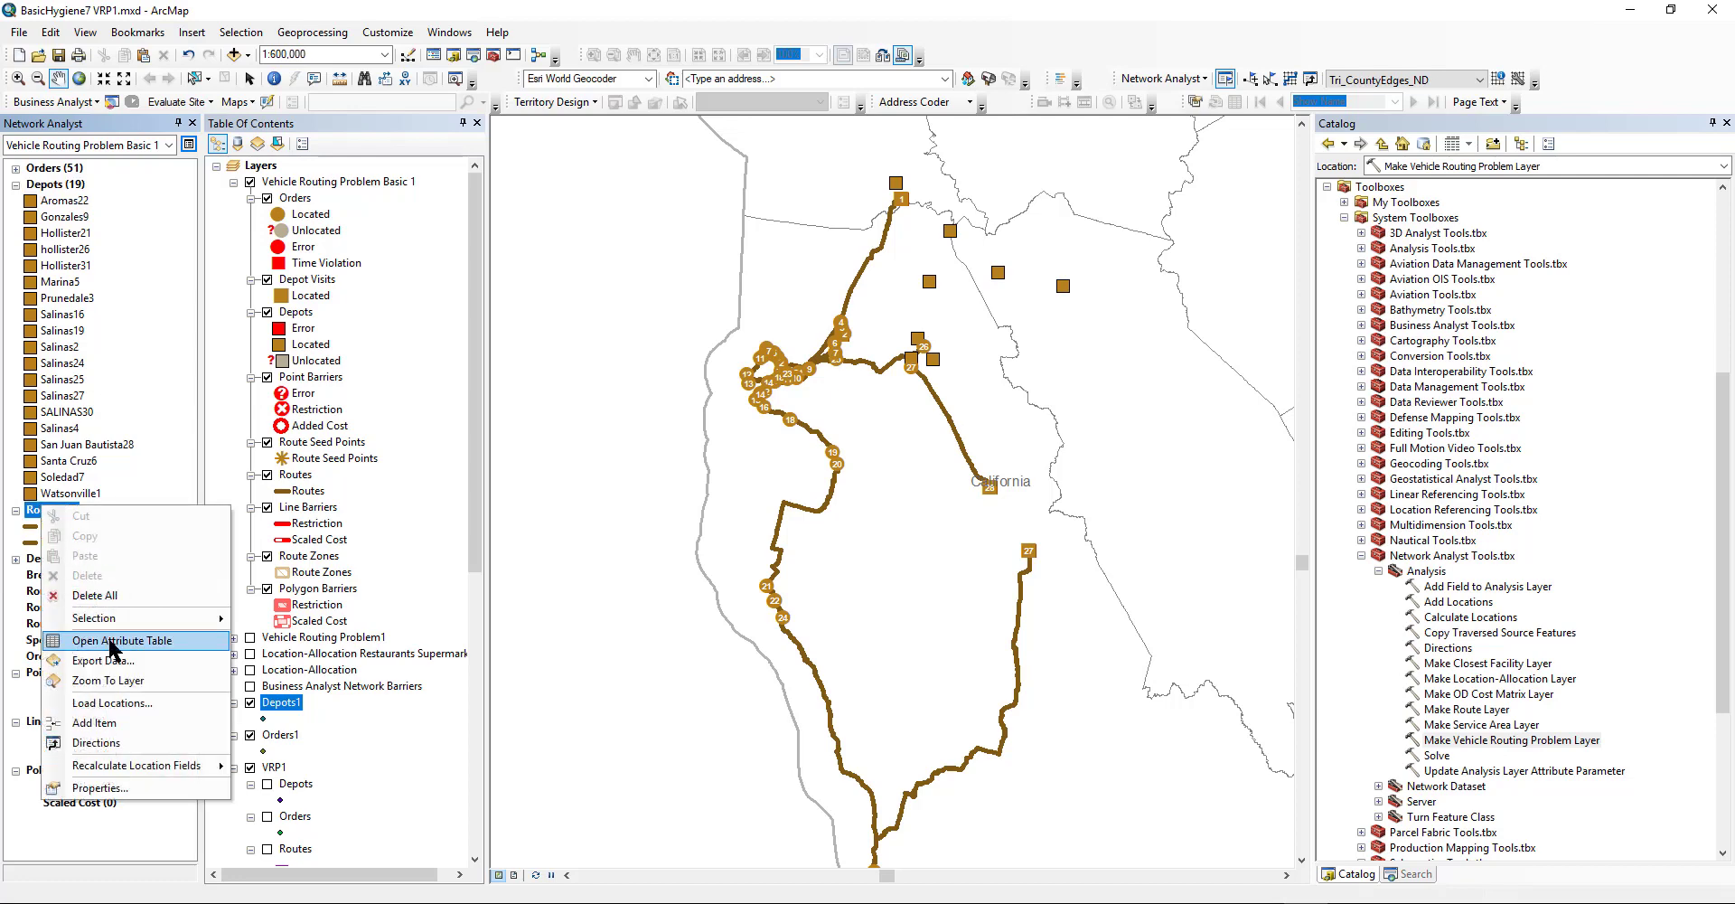
left_click(101, 659)
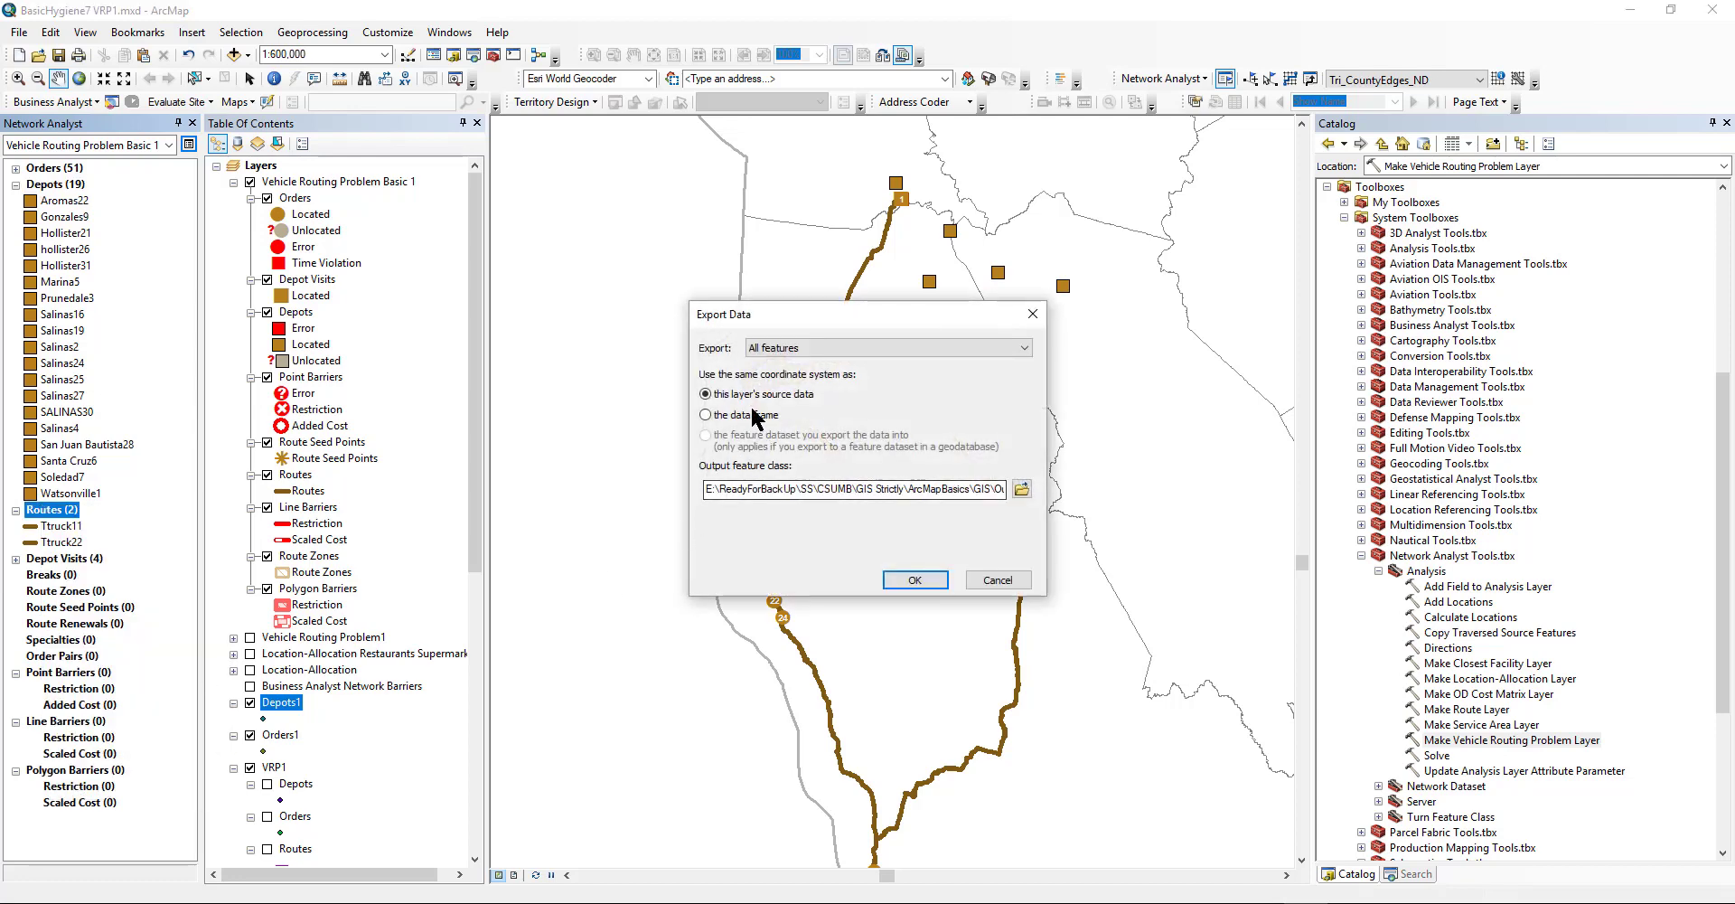
left_click(1021, 488)
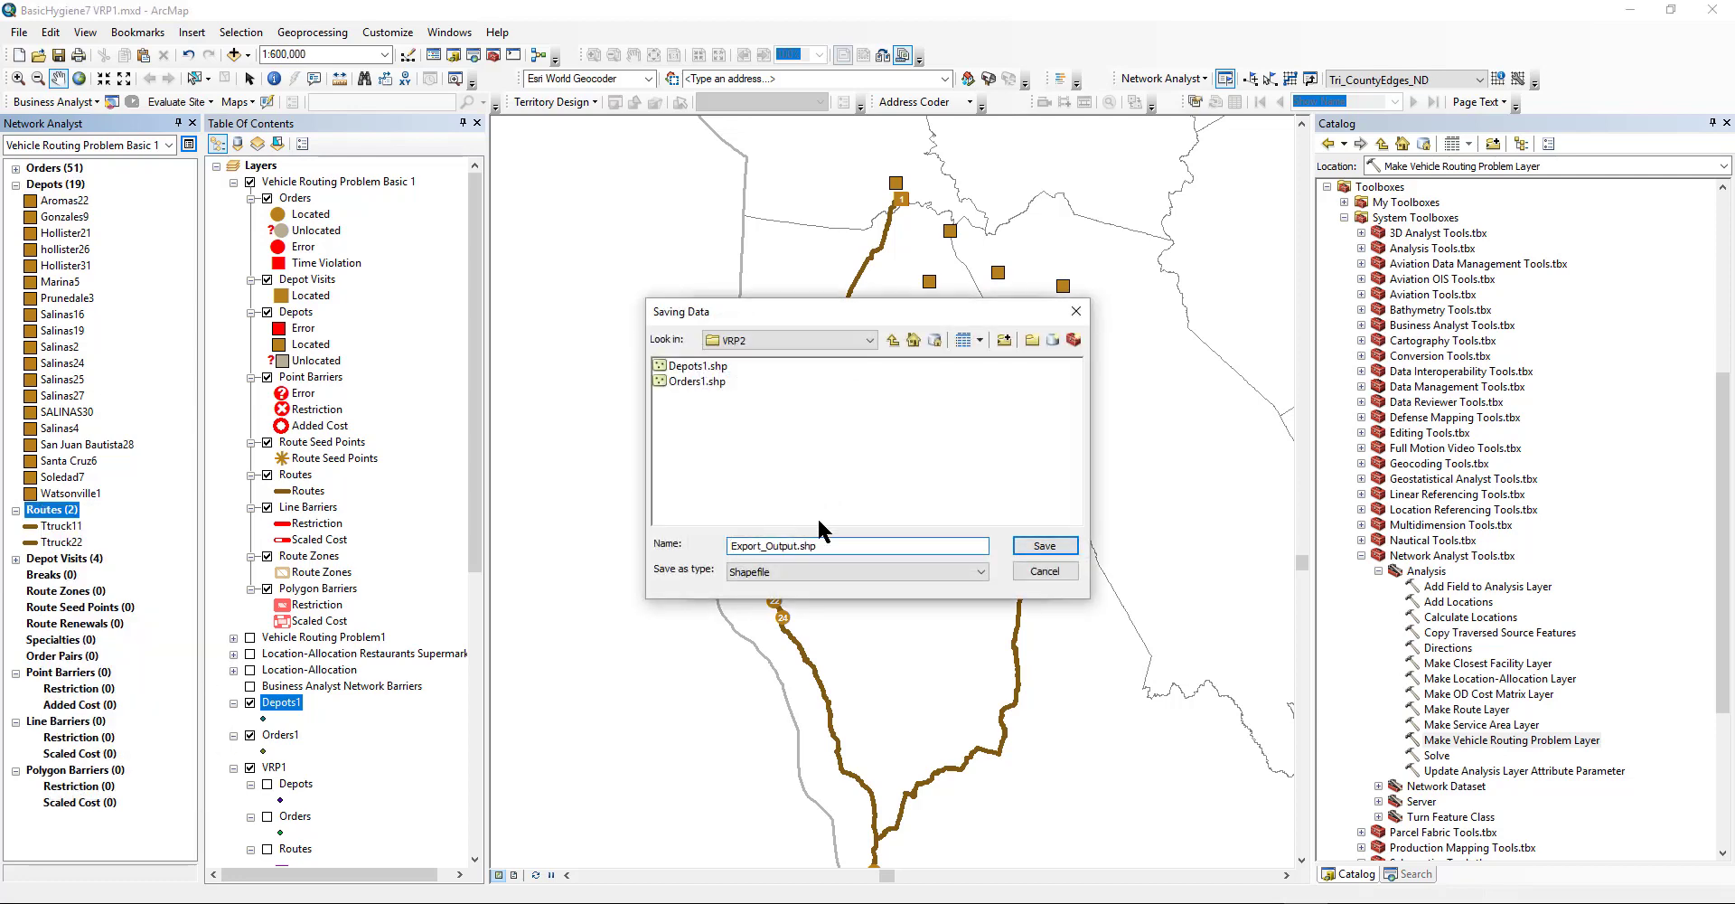
double_click(832, 541)
type("Routes1")
left_click(1044, 546)
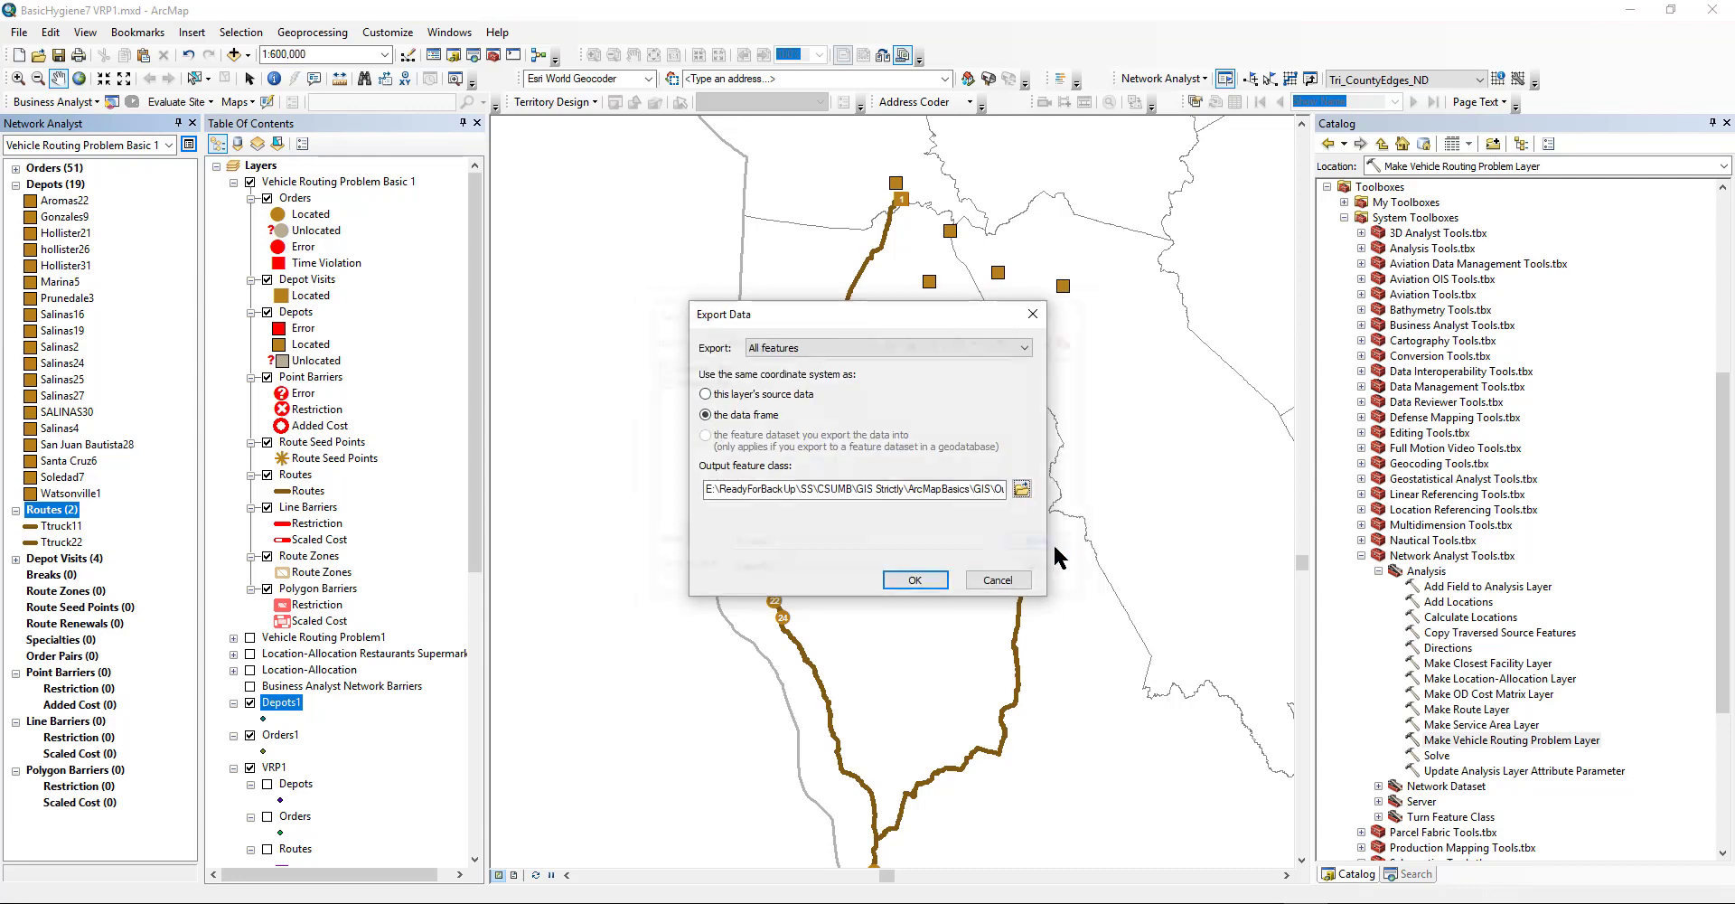
left_click(913, 576)
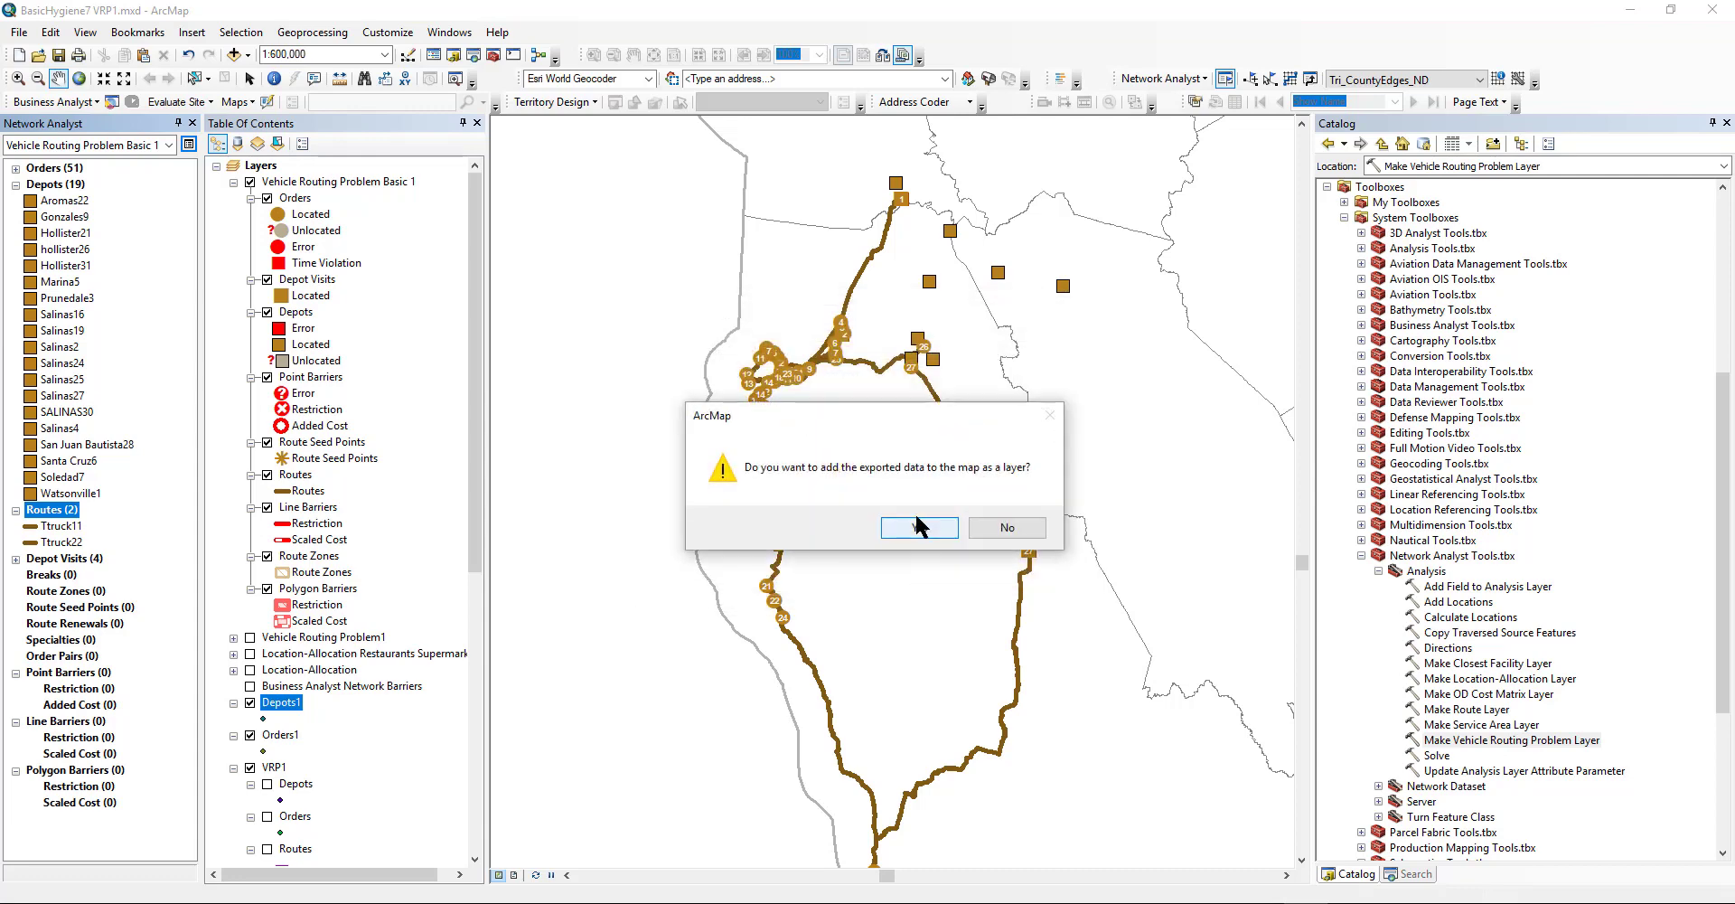
left_click(919, 527)
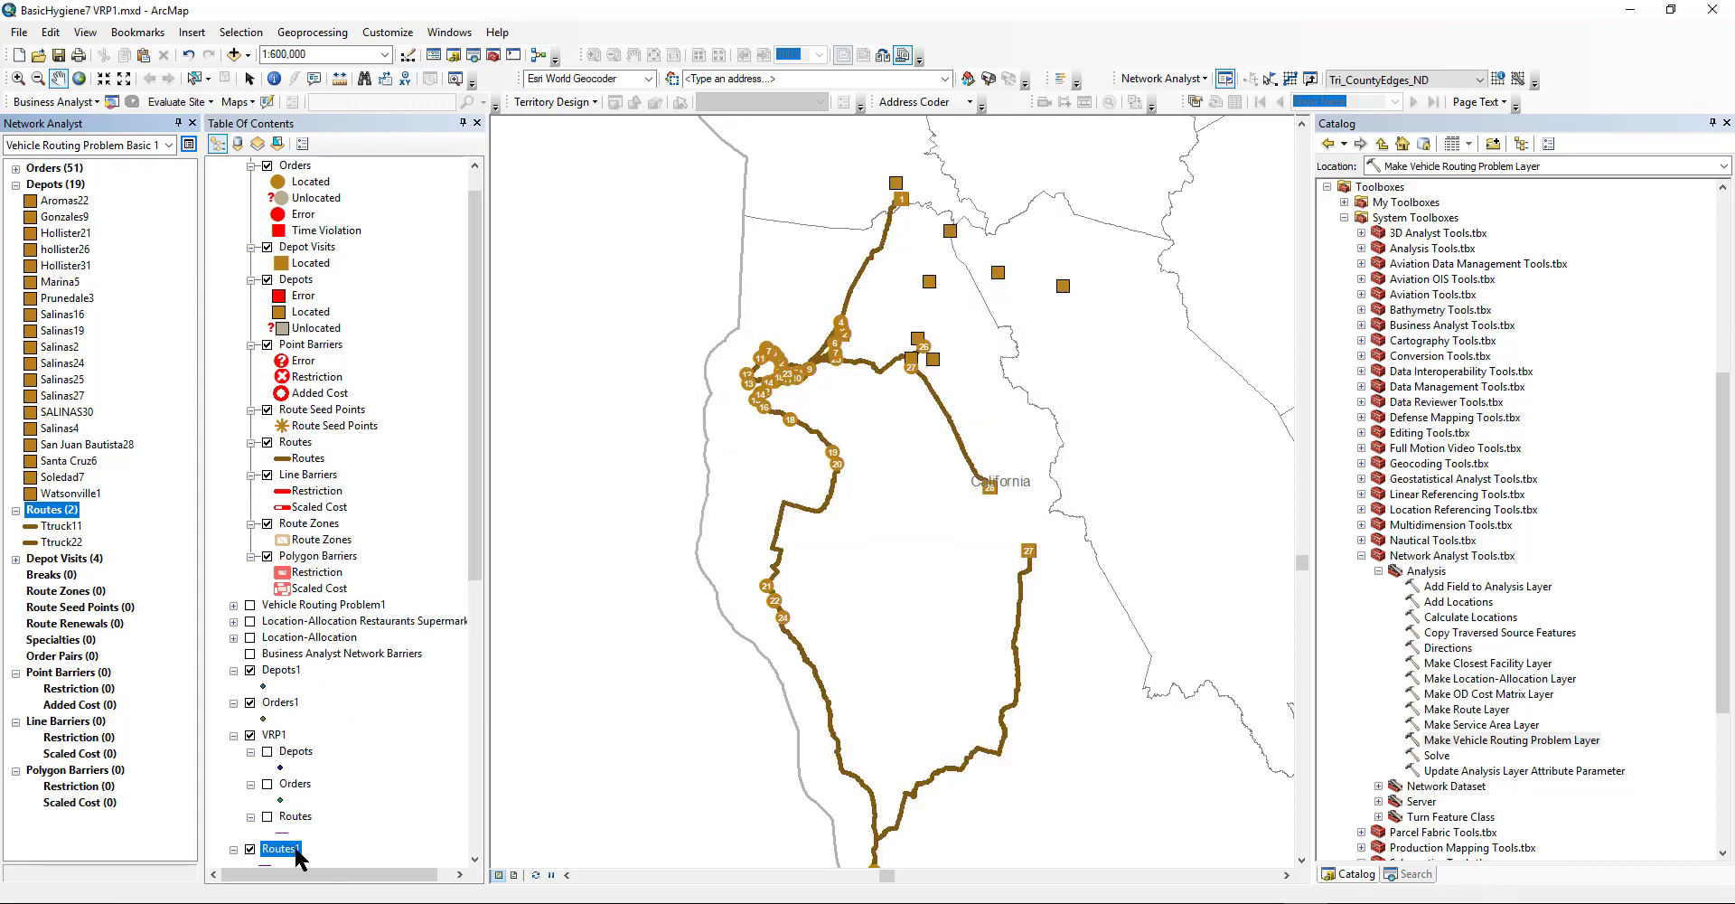
Move Routes1 directly below Orders1, group it with Orders1 and Depots1, and name the group layer Demo 2.
left_click_drag(290, 844, 298, 729)
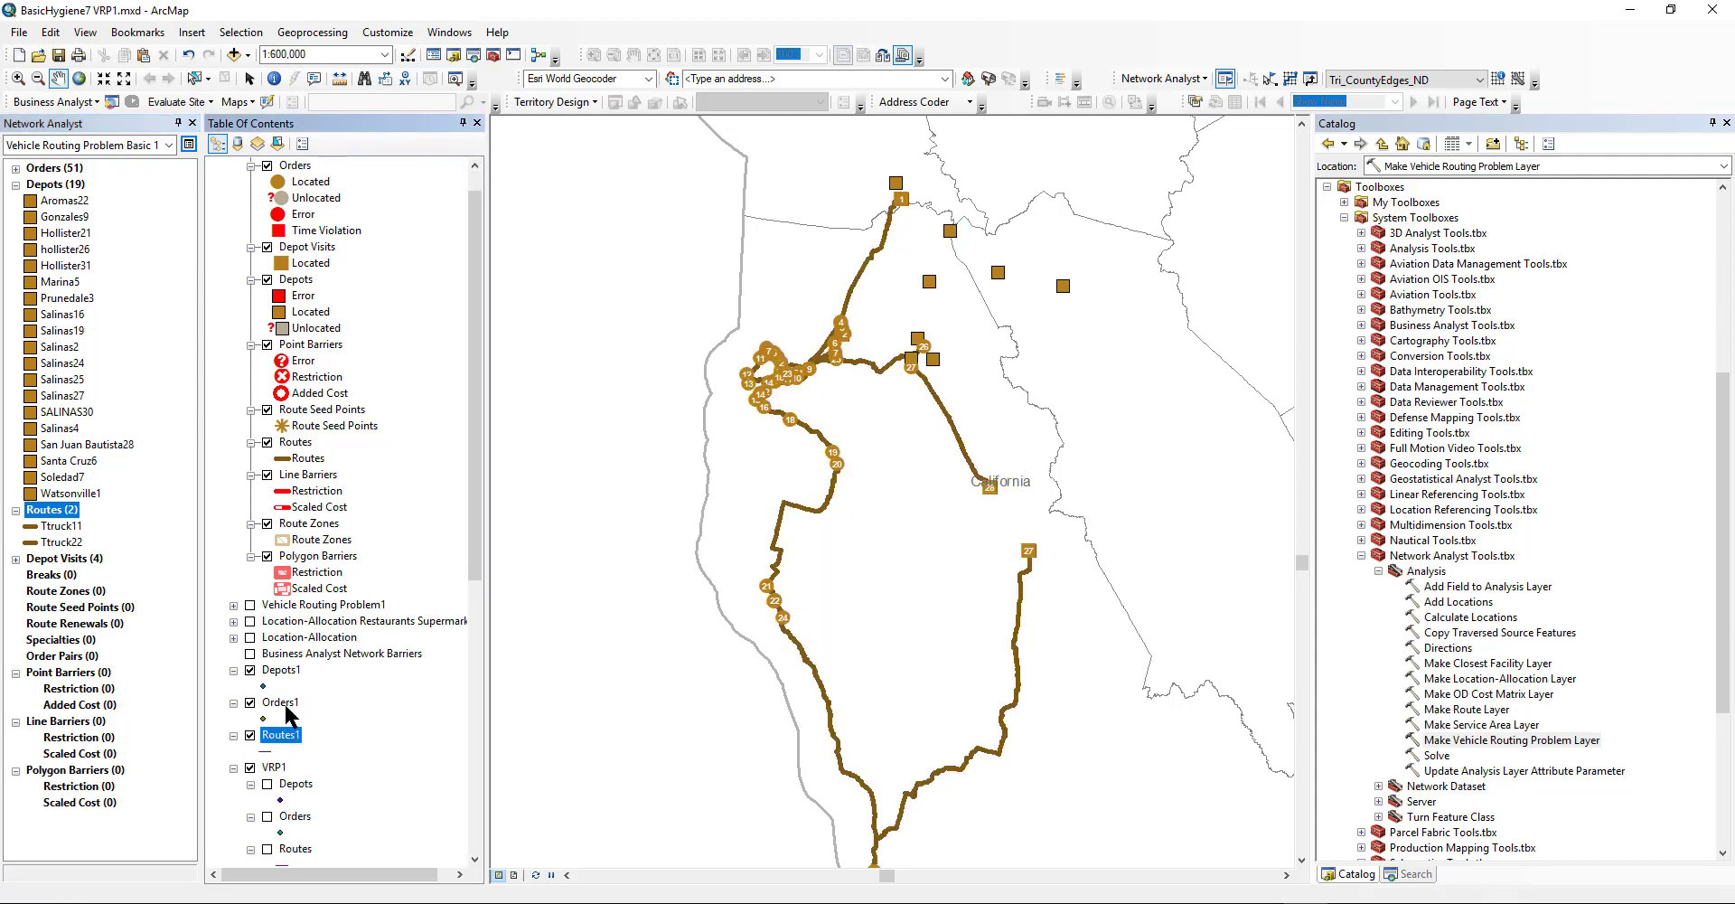
left_click(287, 704, "ctrl")
left_click(287, 672, "ctrl")
right_click(286, 674)
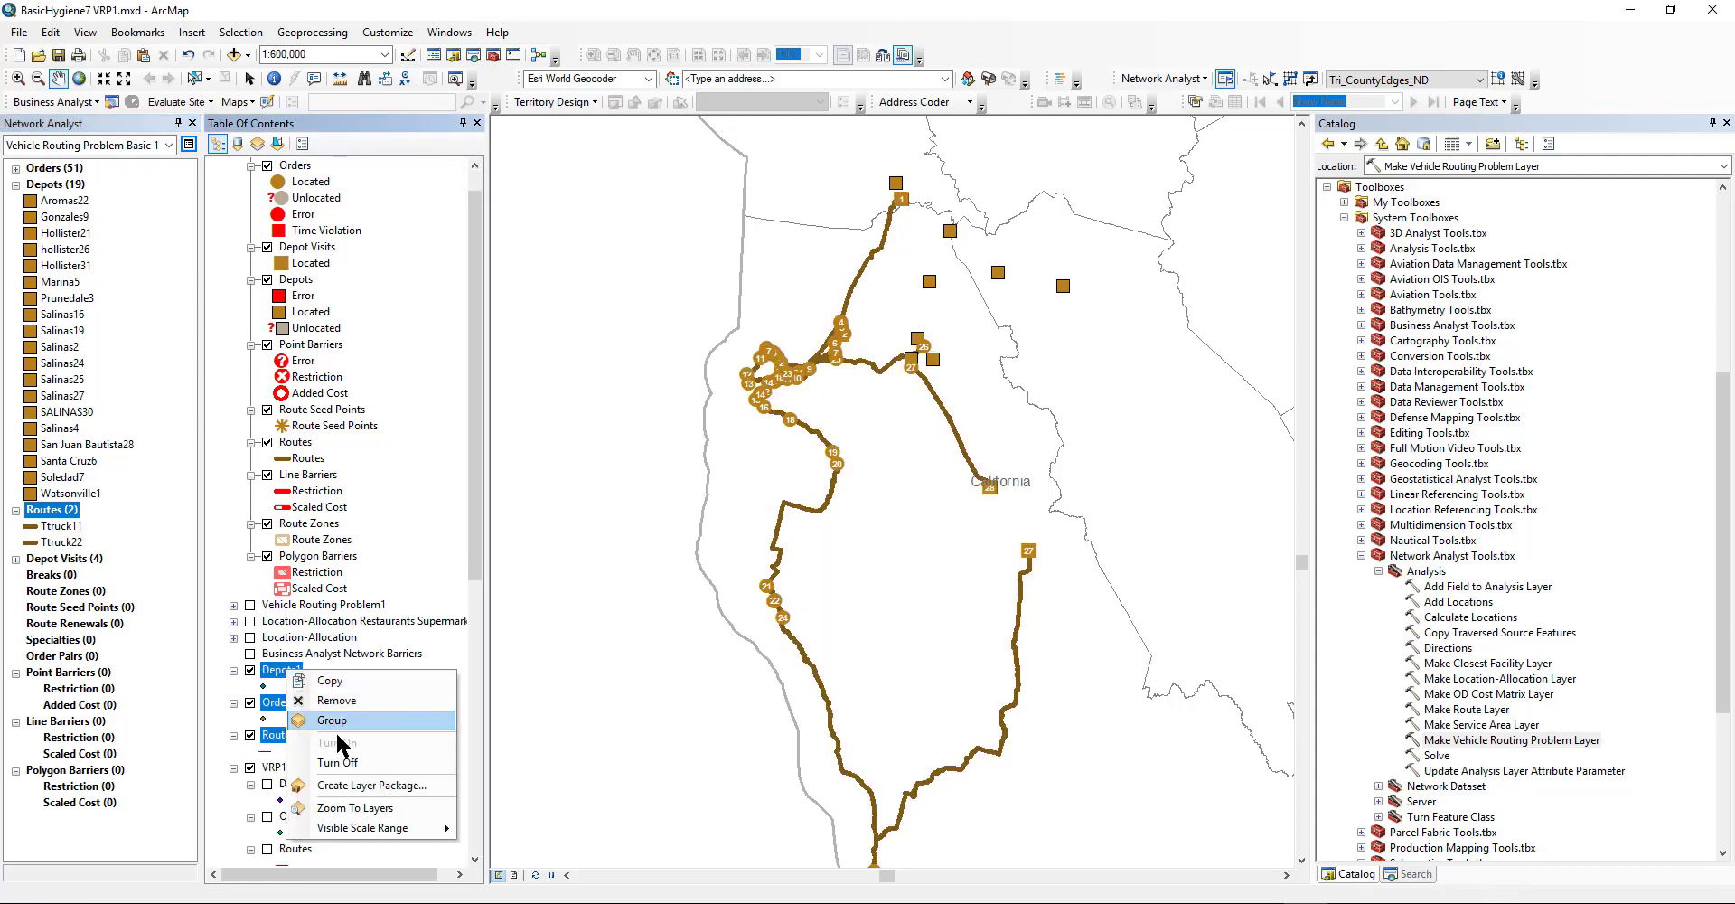
left_click(339, 725)
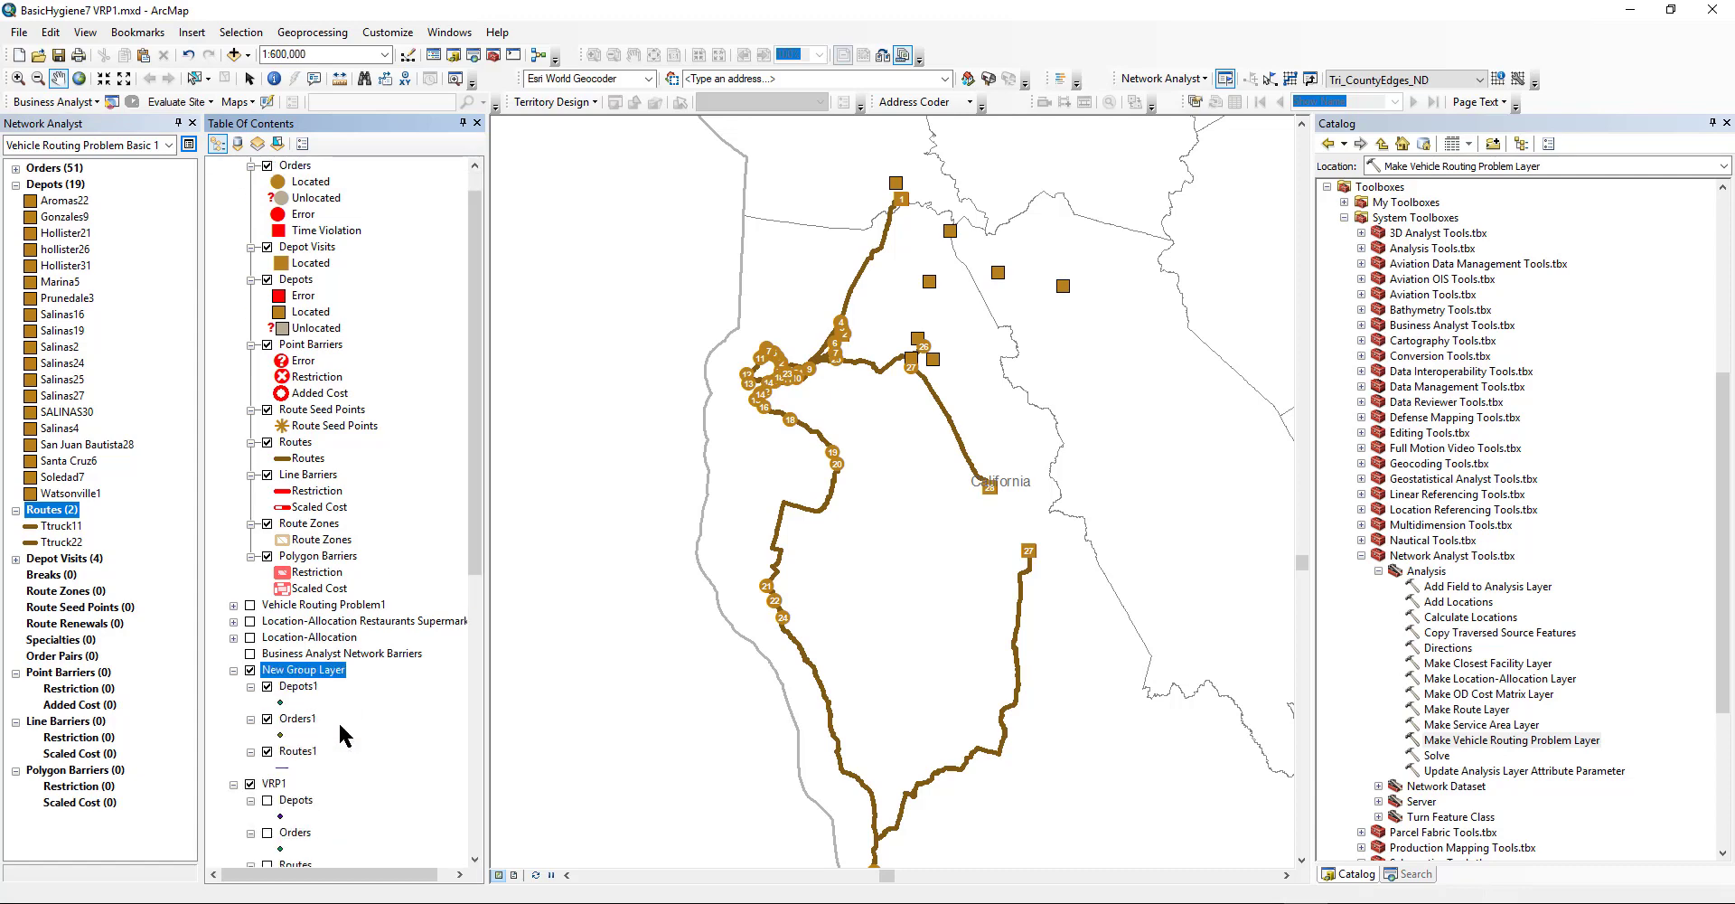
key("F2")
type("Demo 2")
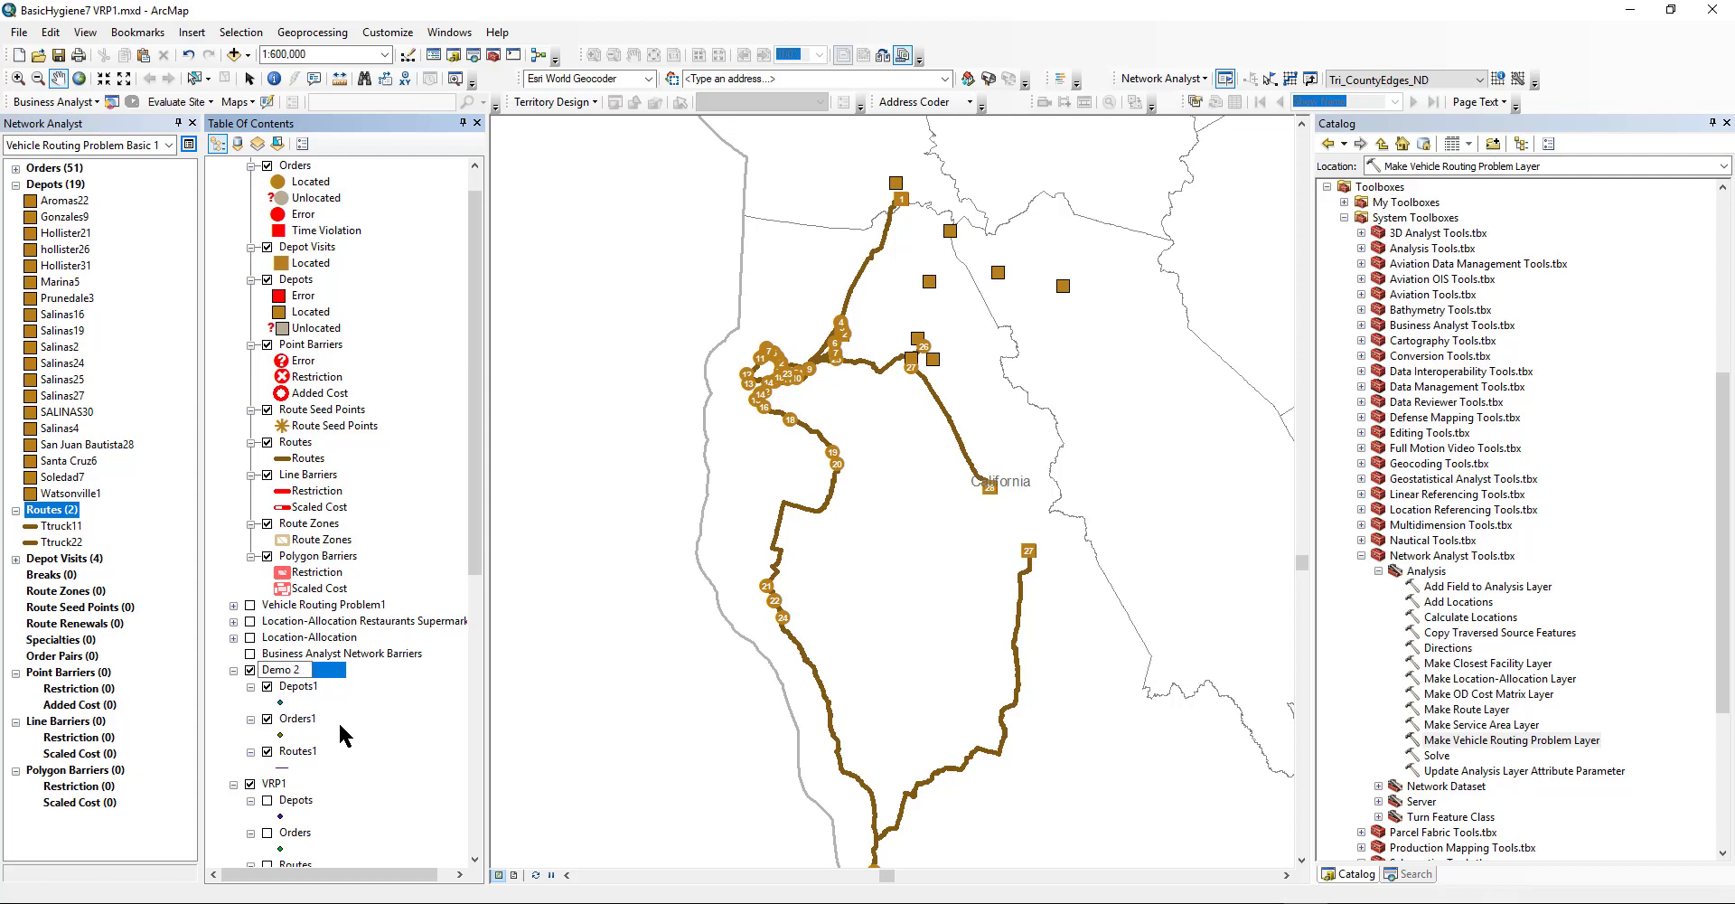
key("Return")
Examine the attribute table of the exported Routes1 layer in the Demo 2 group and close it.
left_click(297, 689)
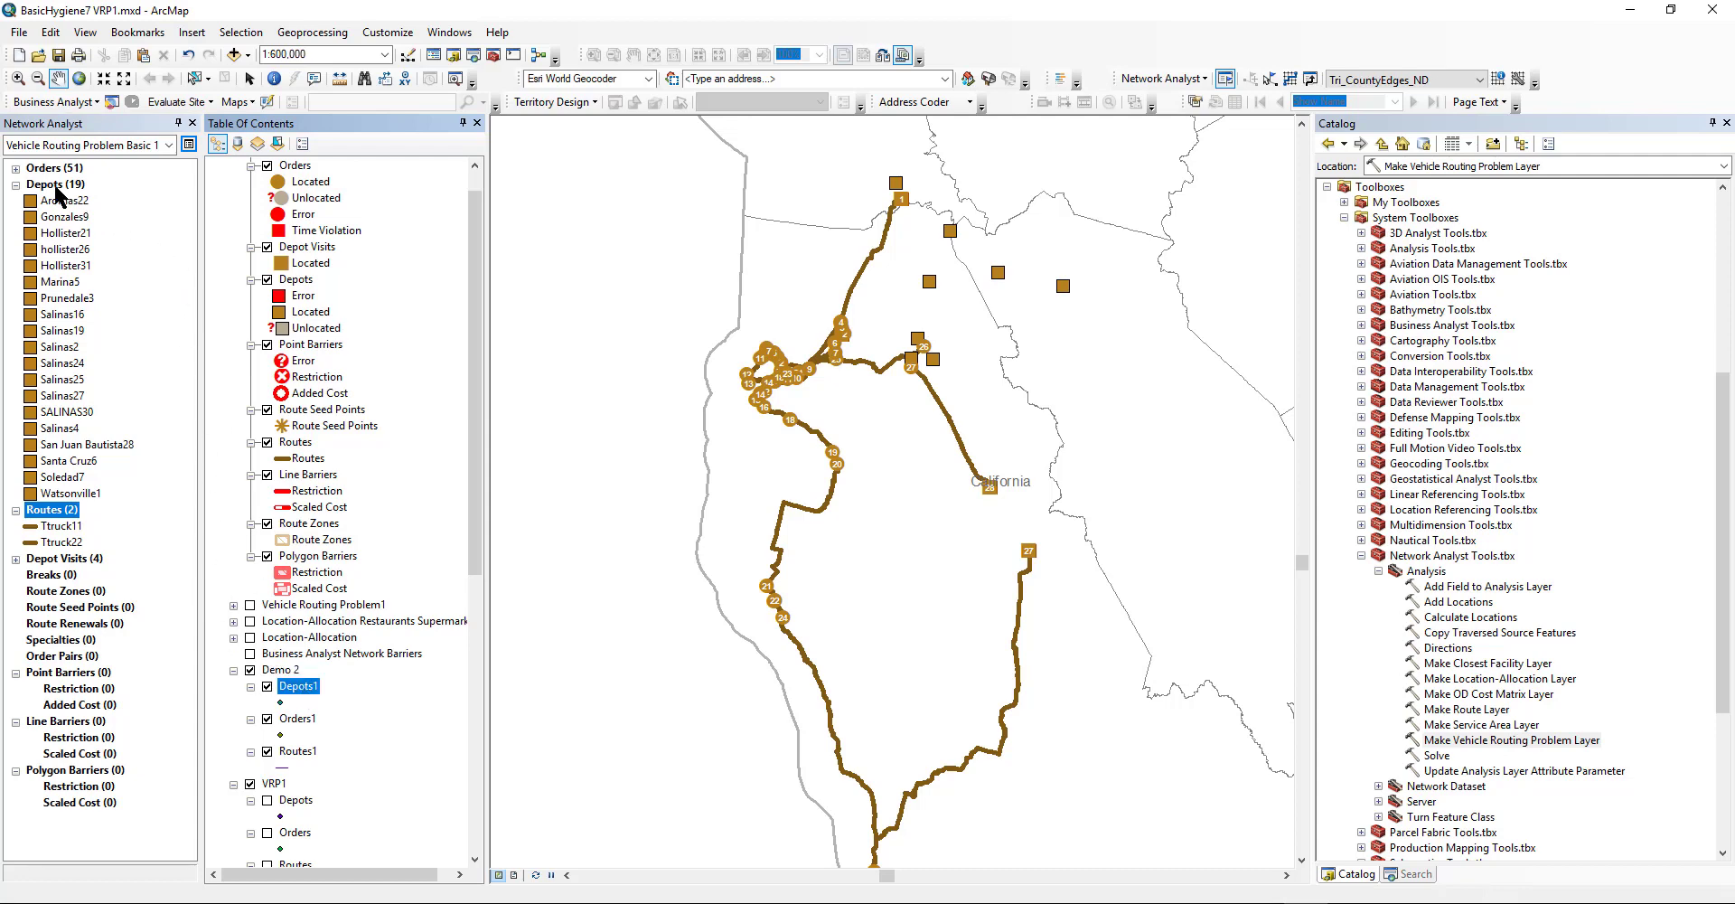
left_click(298, 718, "ctrl")
left_click(299, 721)
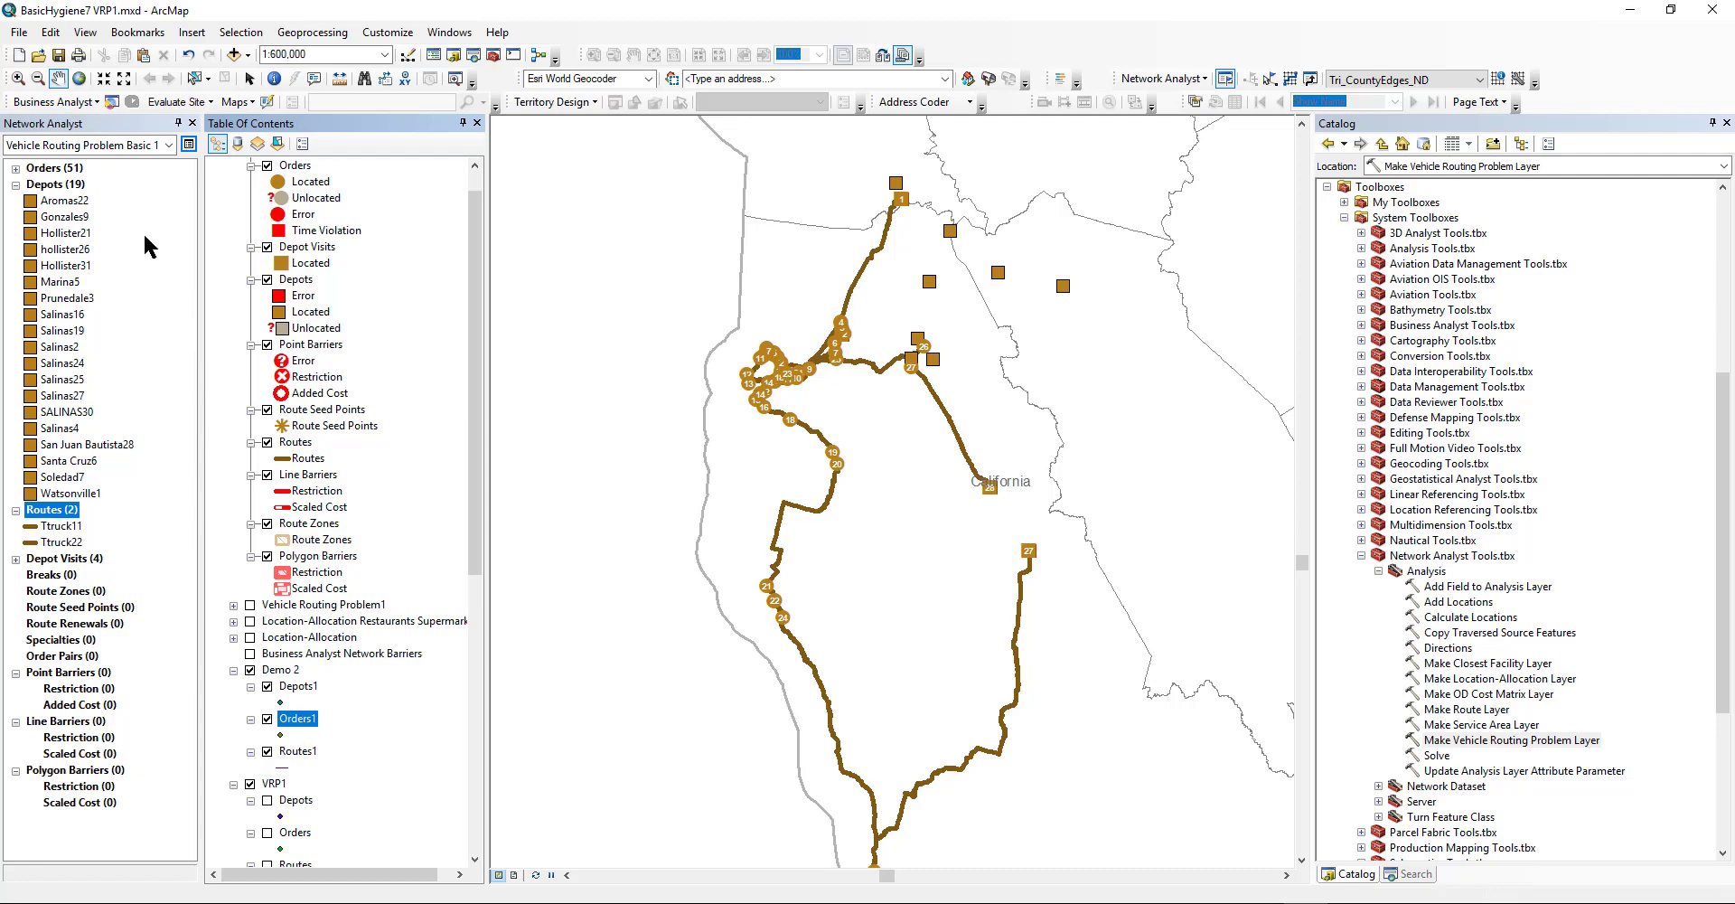
right_click(295, 752)
left_click(361, 420)
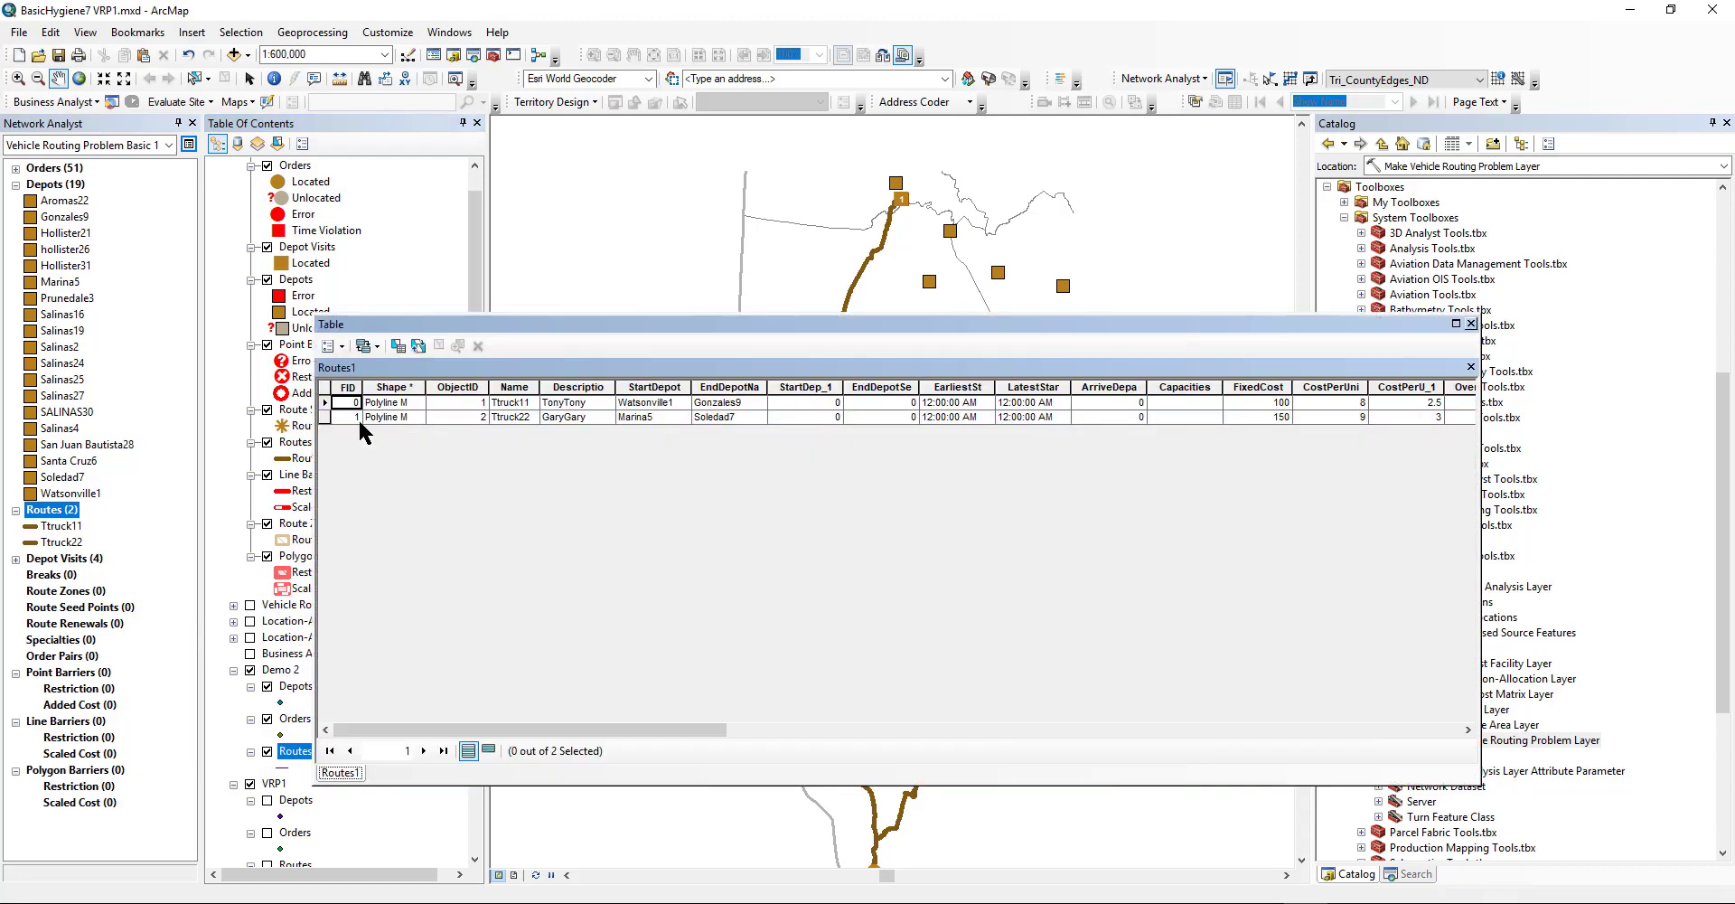
mouse_move(653, 727)
left_mouse_down()
mouse_move(1431, 723)
mouse_move(633, 736)
left_mouse_up()
left_click(1471, 324)
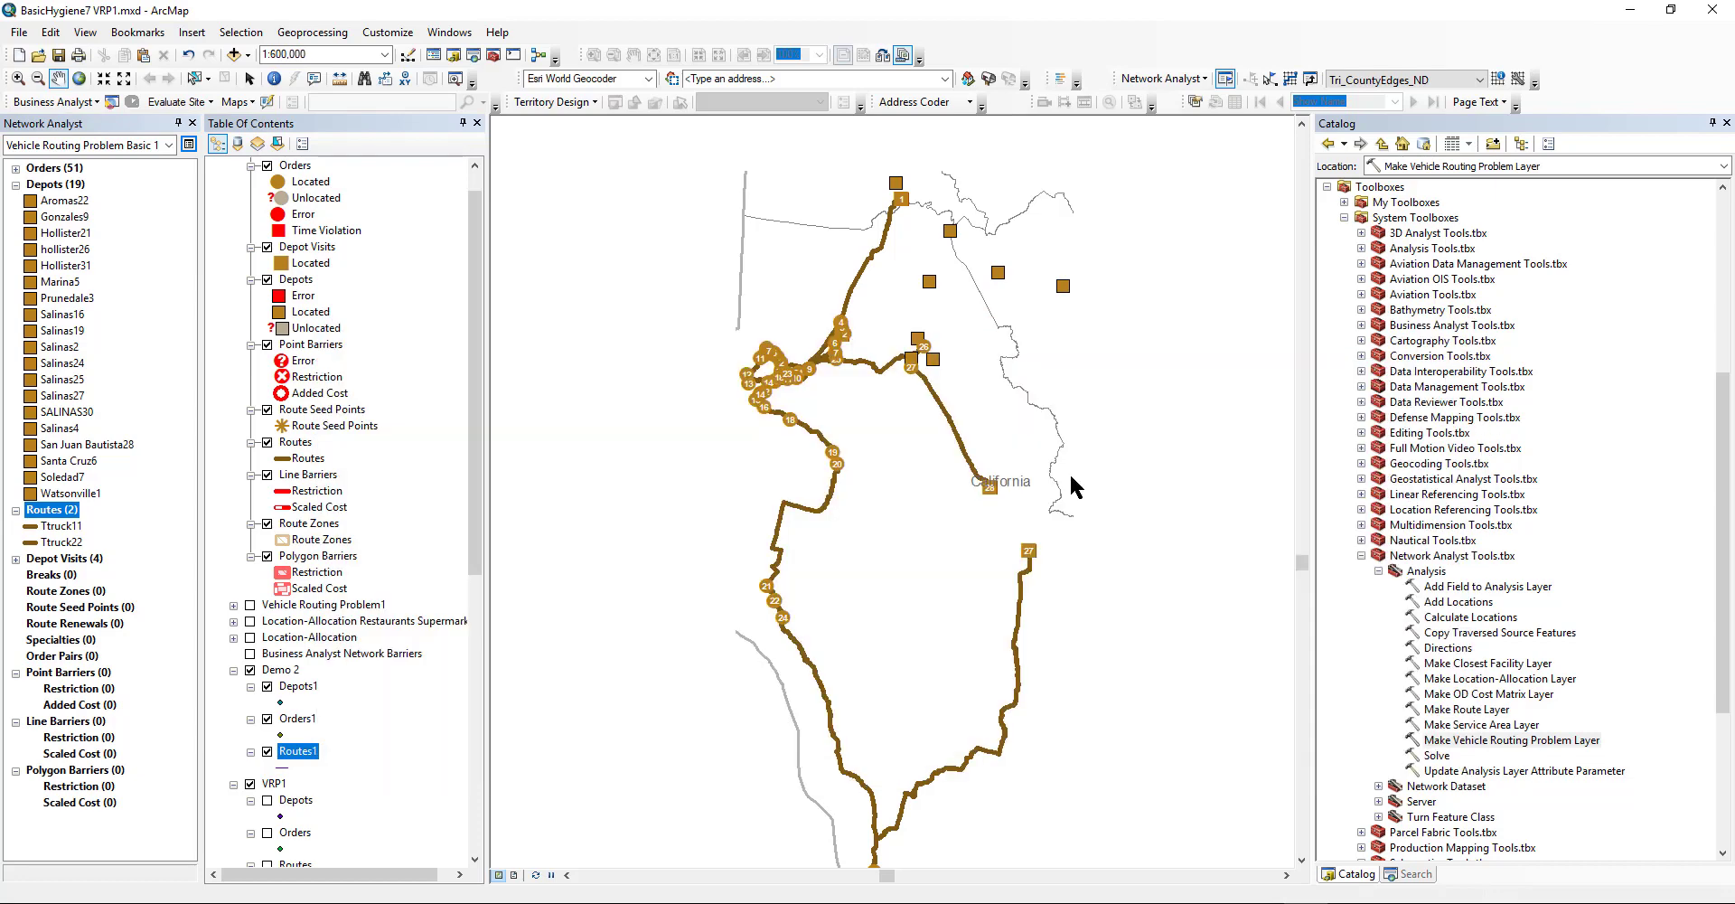
Set the CostPerUnitDistance of the Ttruck11 route to 5 in its properties.
left_click(189, 144)
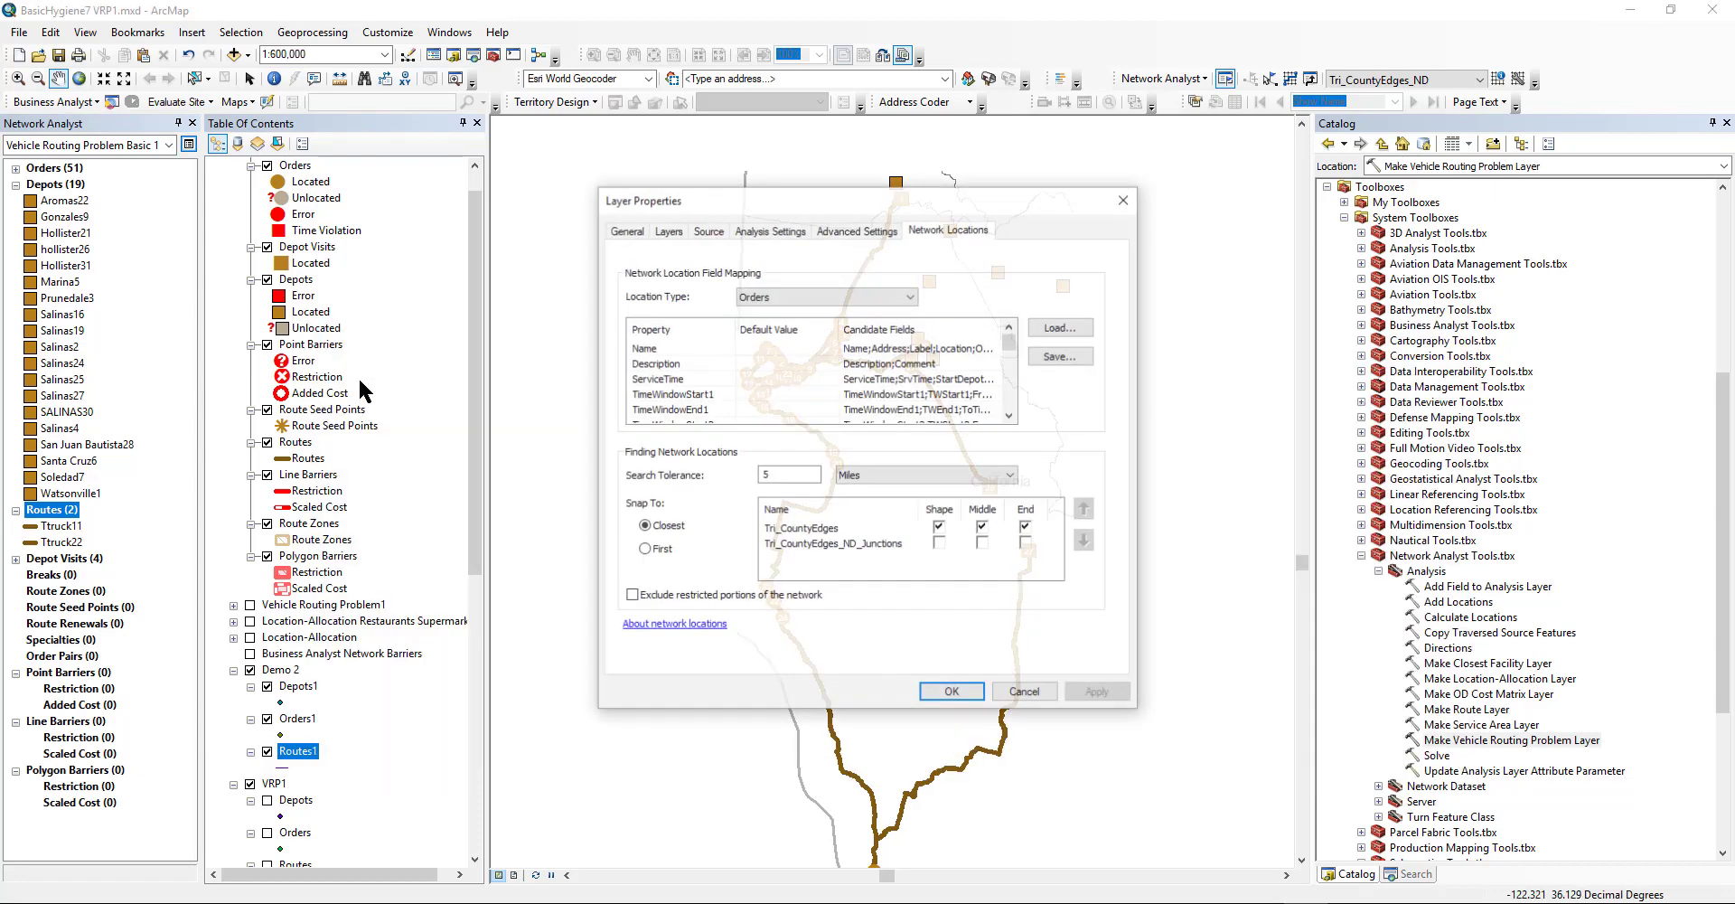
left_click(1036, 695)
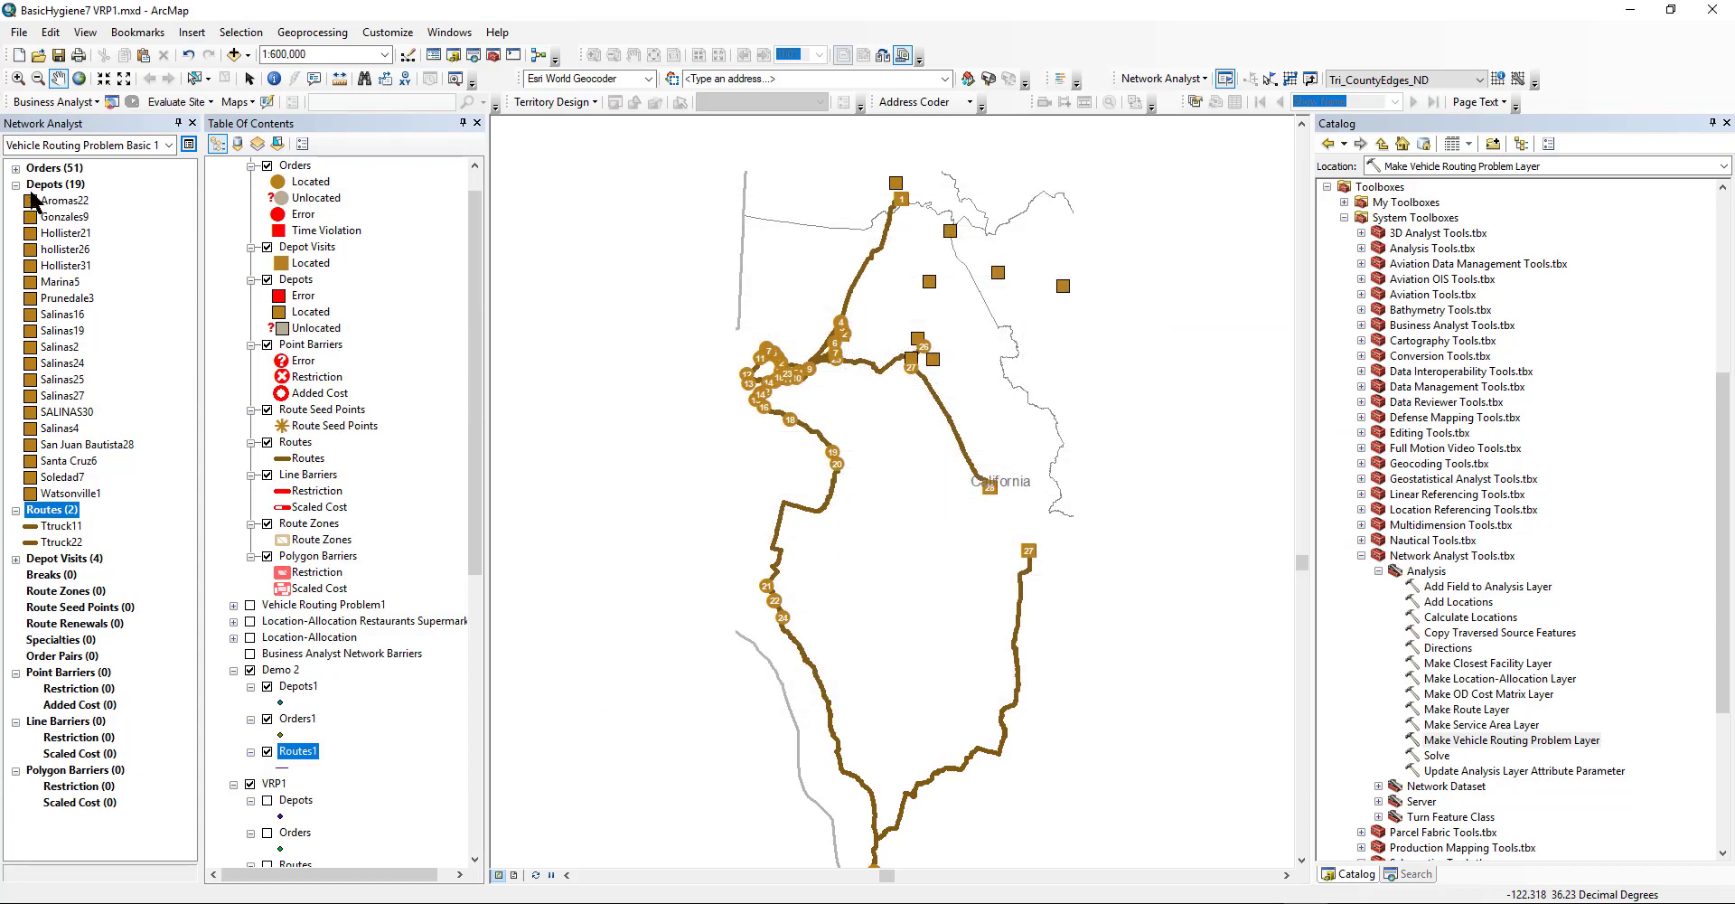
left_click(47, 530)
right_click(47, 528)
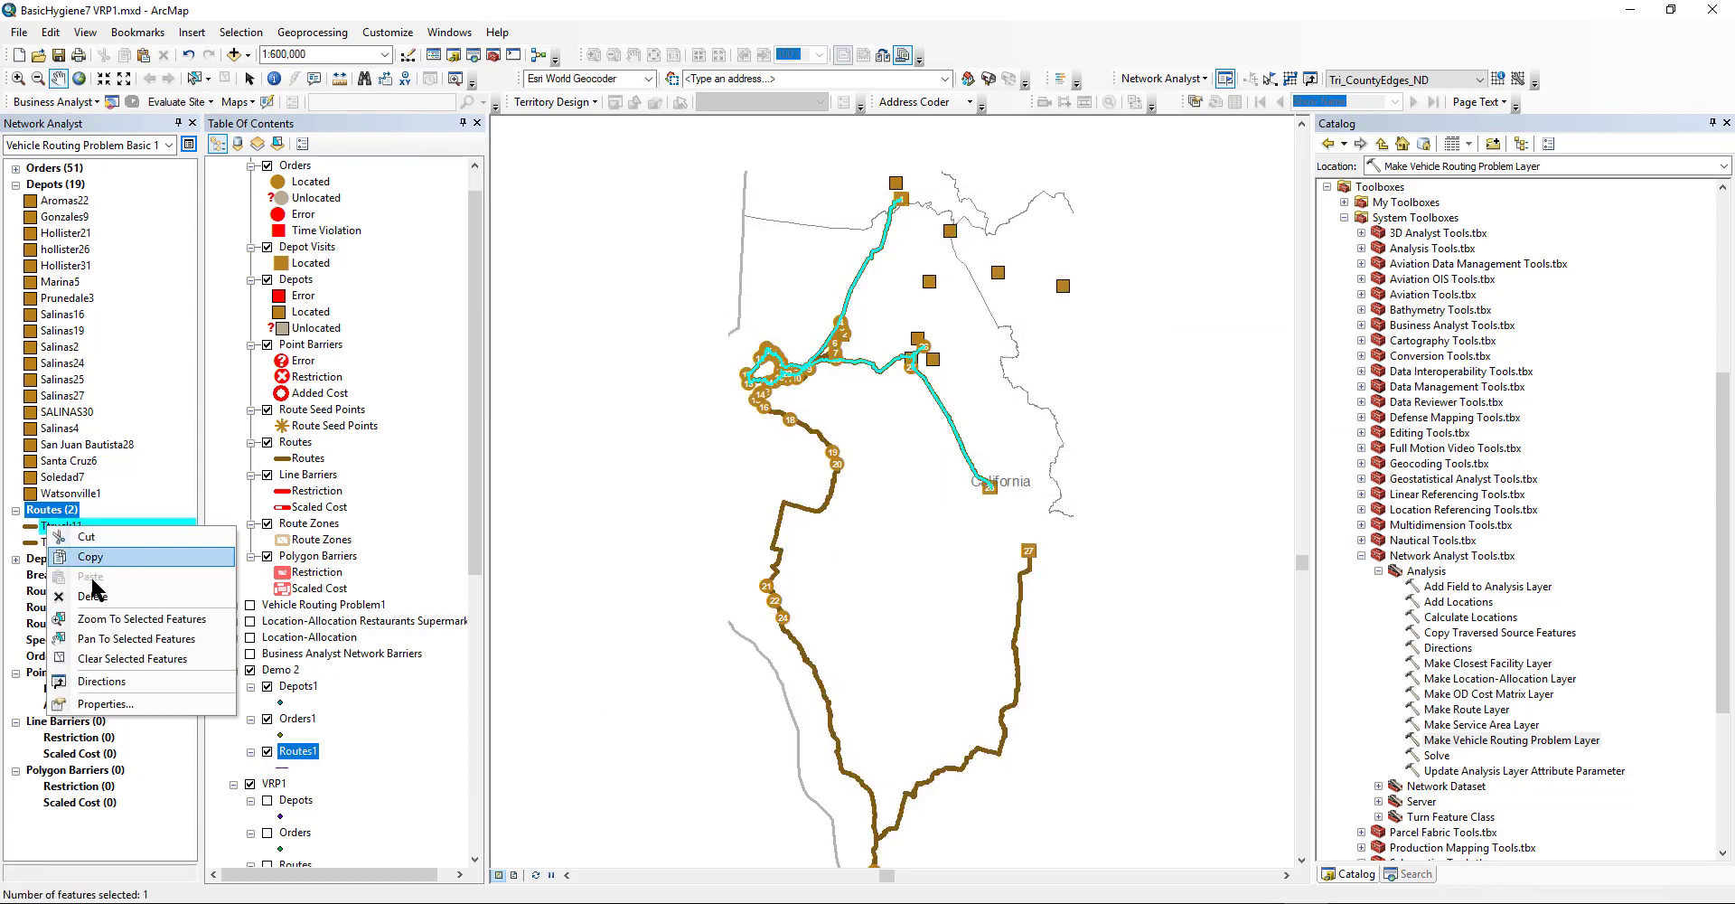
left_click(101, 703)
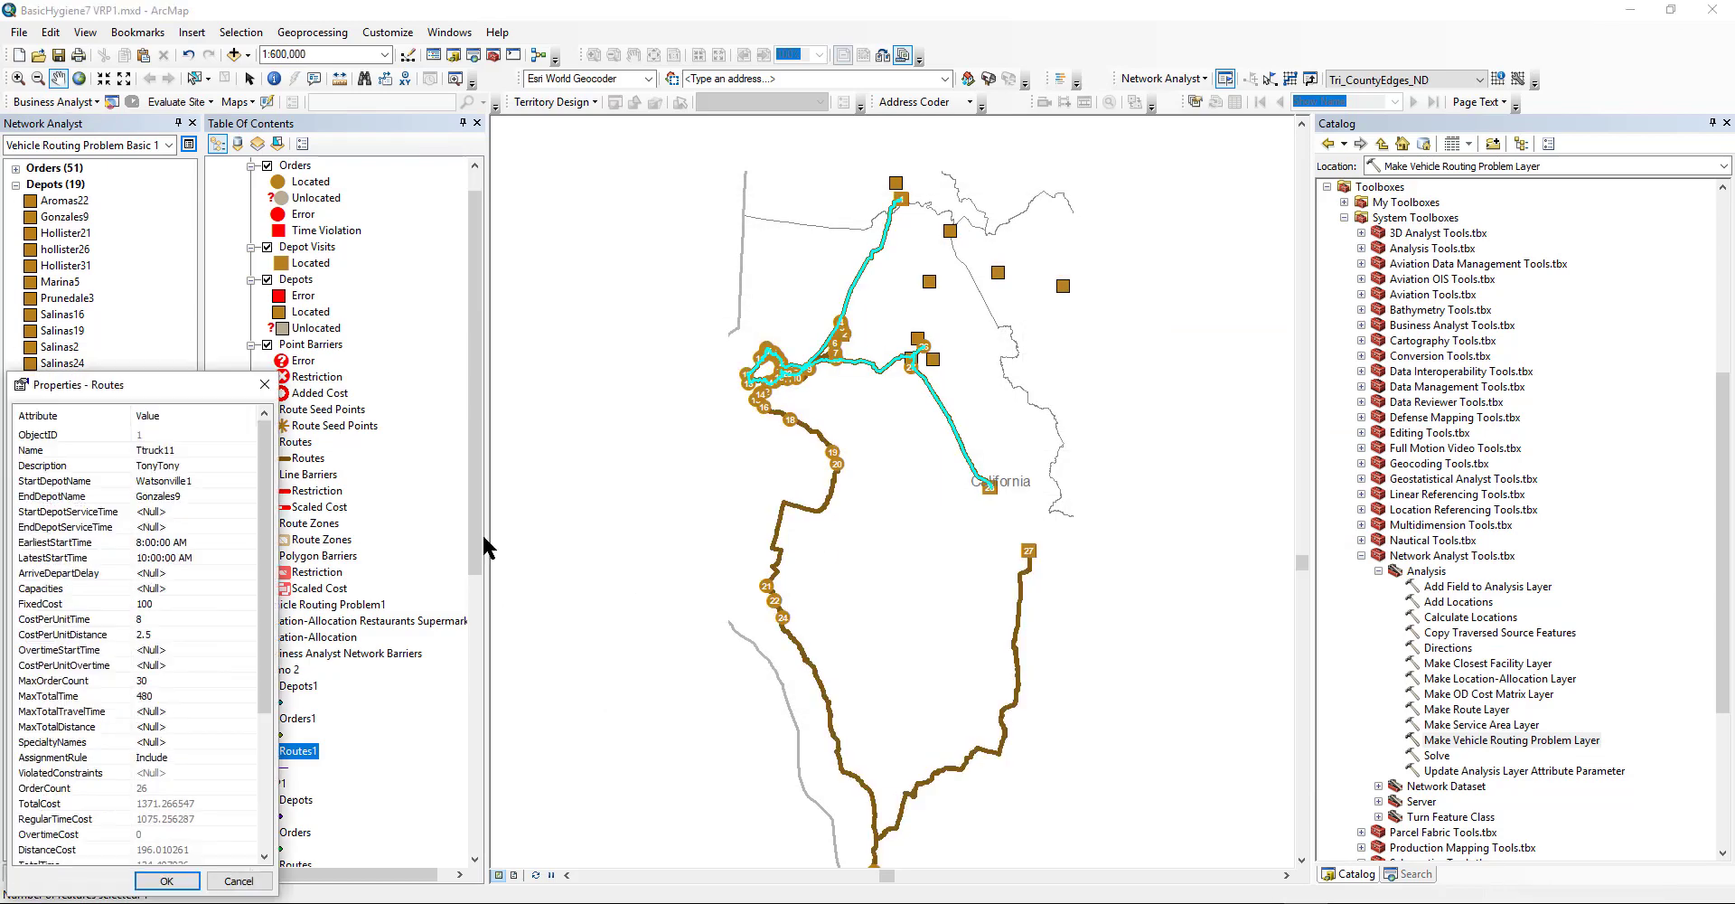
left_click(172, 635)
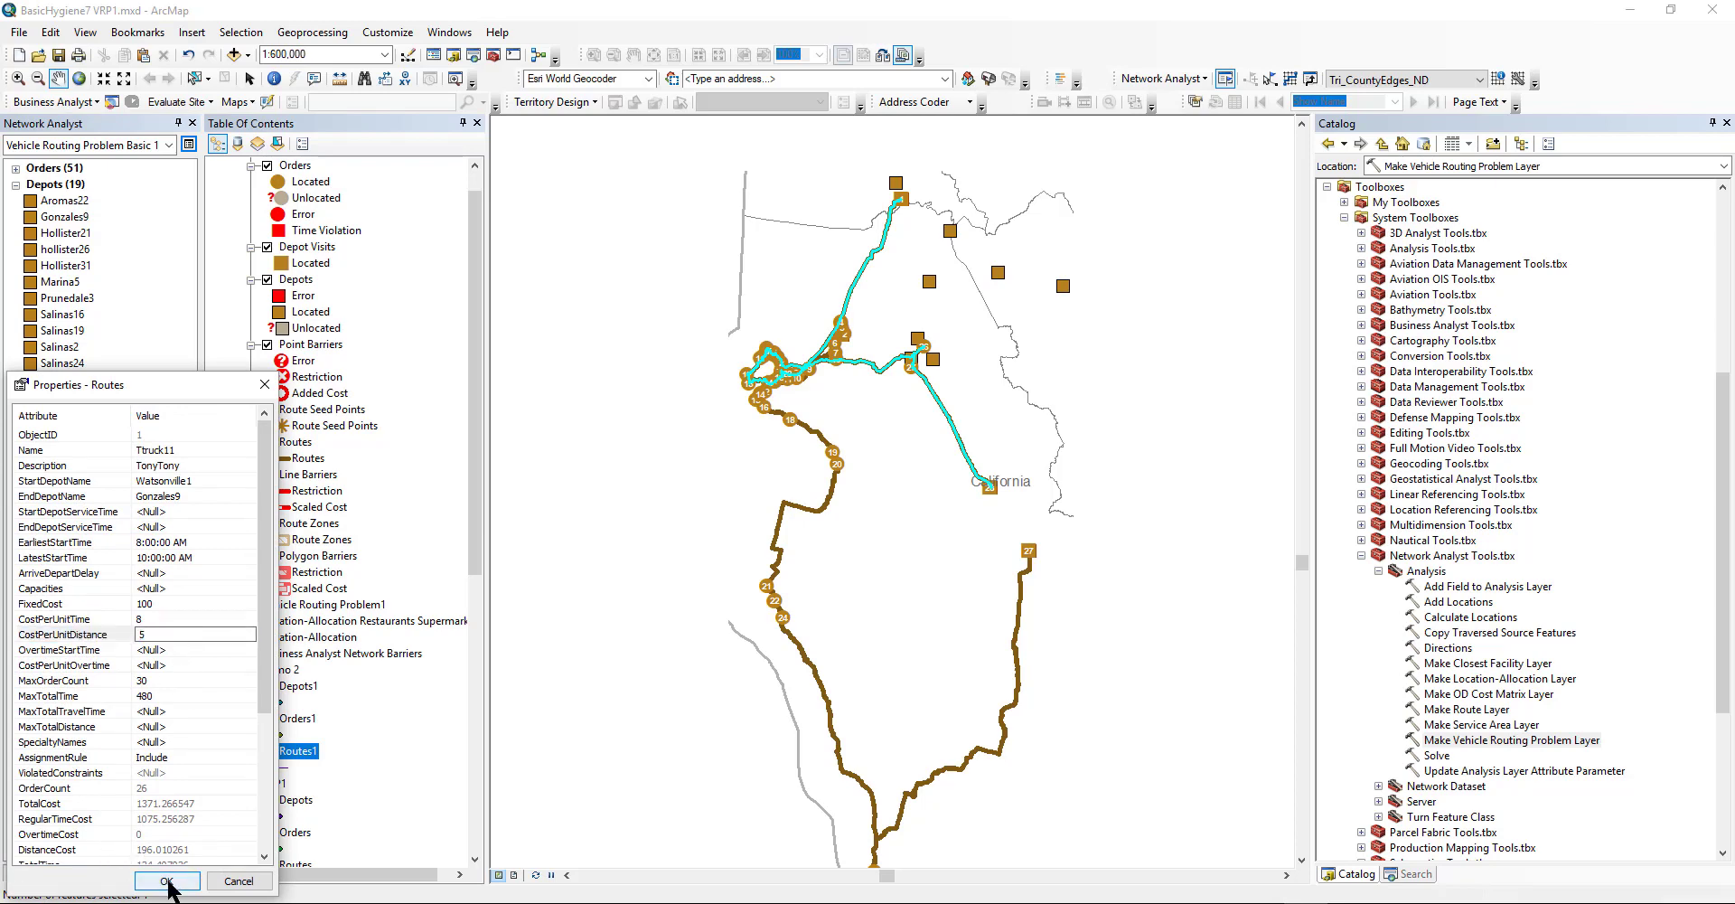
left_click(165, 881)
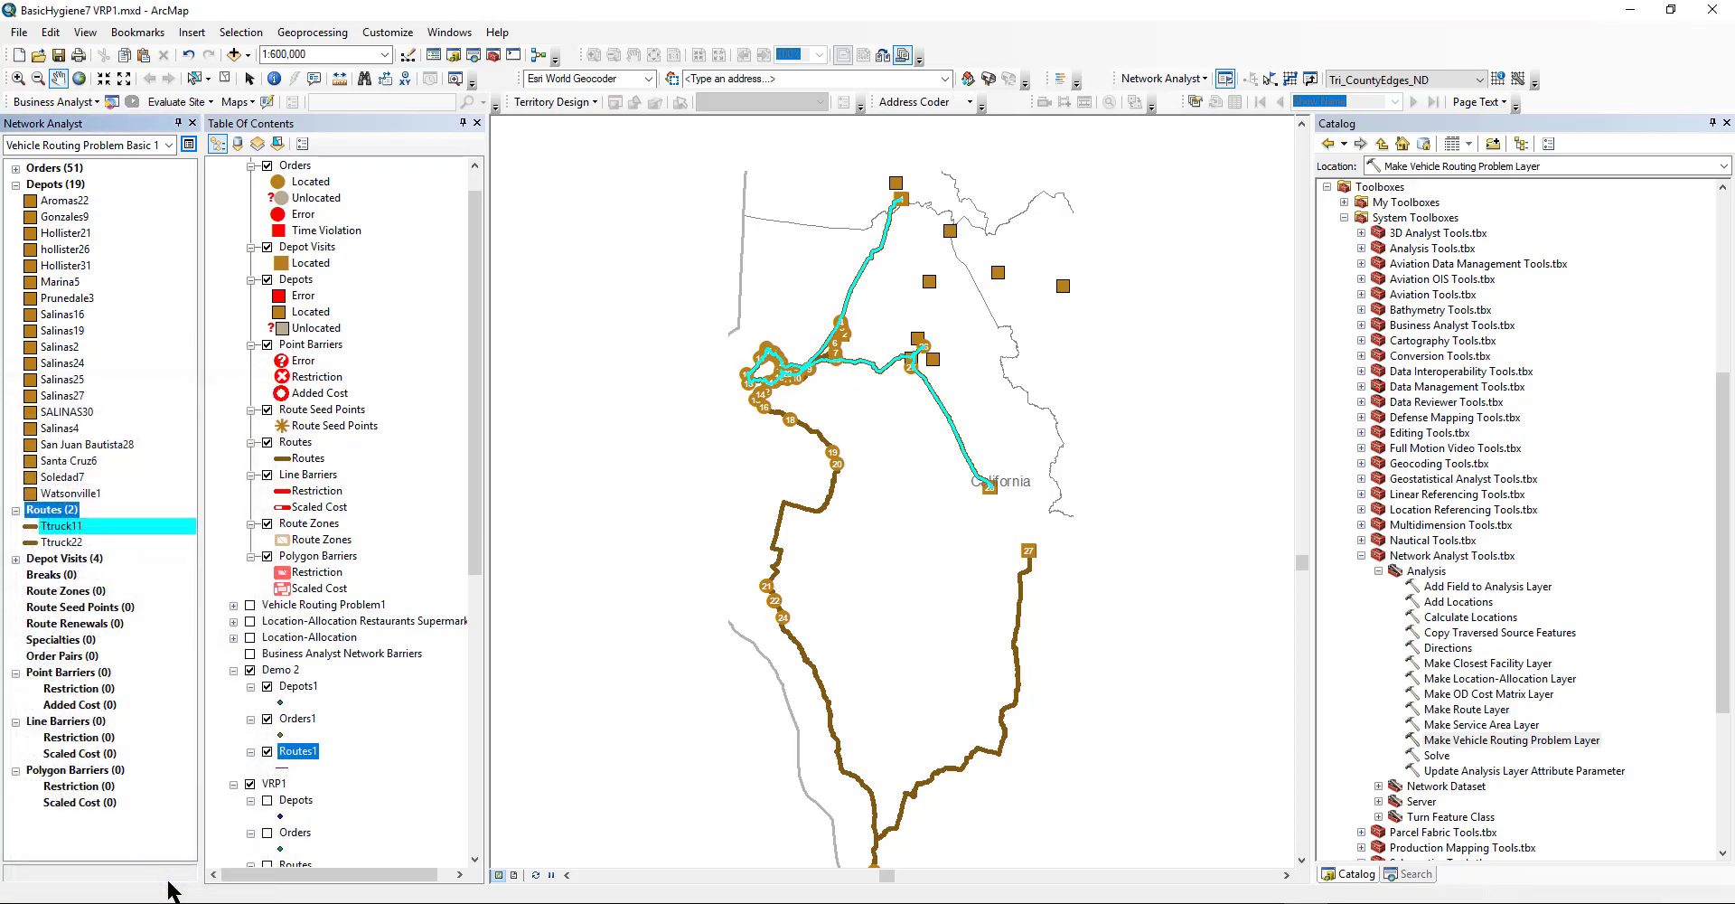
Clear the selected features and solve the vehicle routing problem again.
left_click(238, 32)
left_click(298, 177)
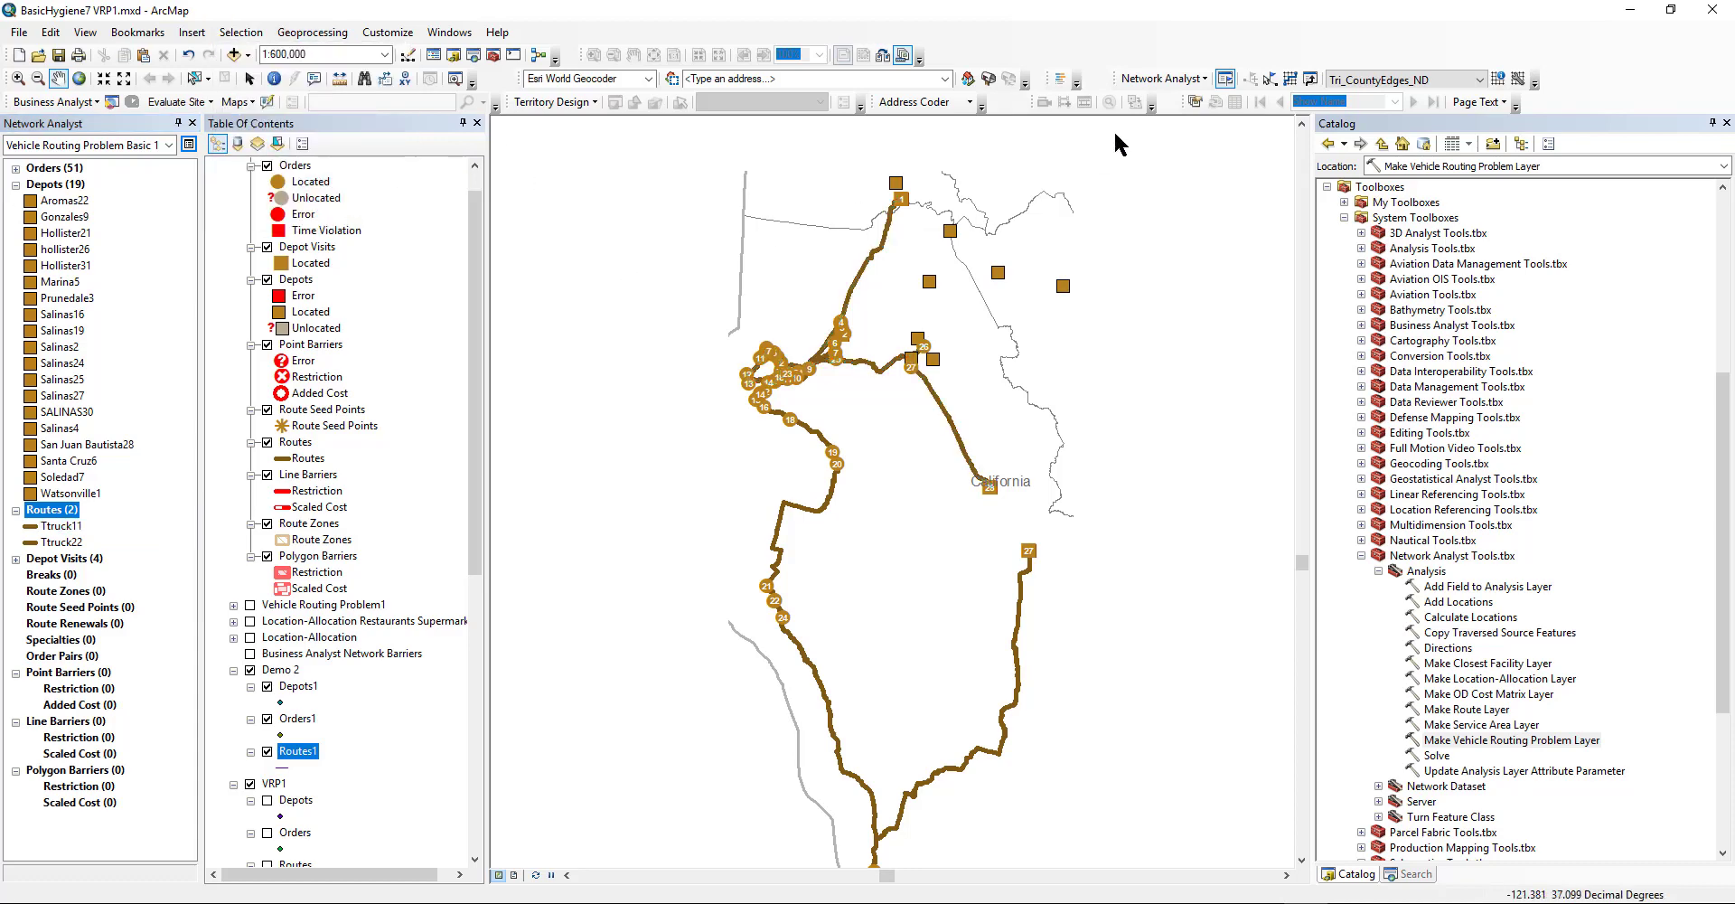
left_click(1290, 80)
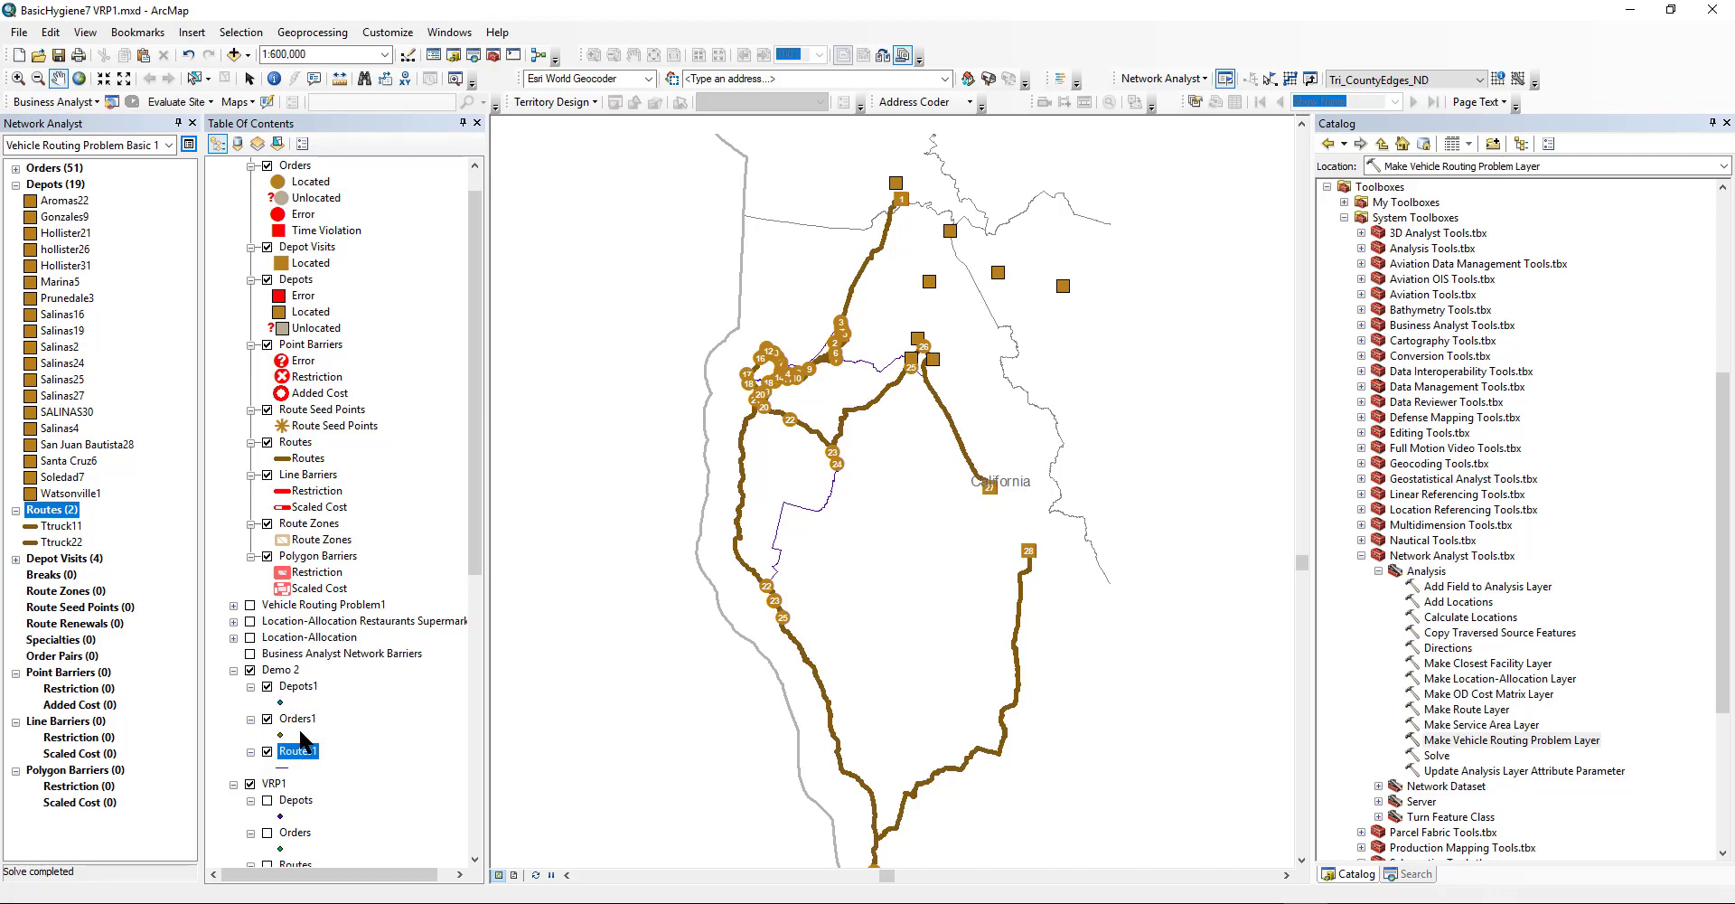
Compare the attribute table of the re-solved Routes with that of the exported Routes1 layer, and close the tables.
right_click(52, 508)
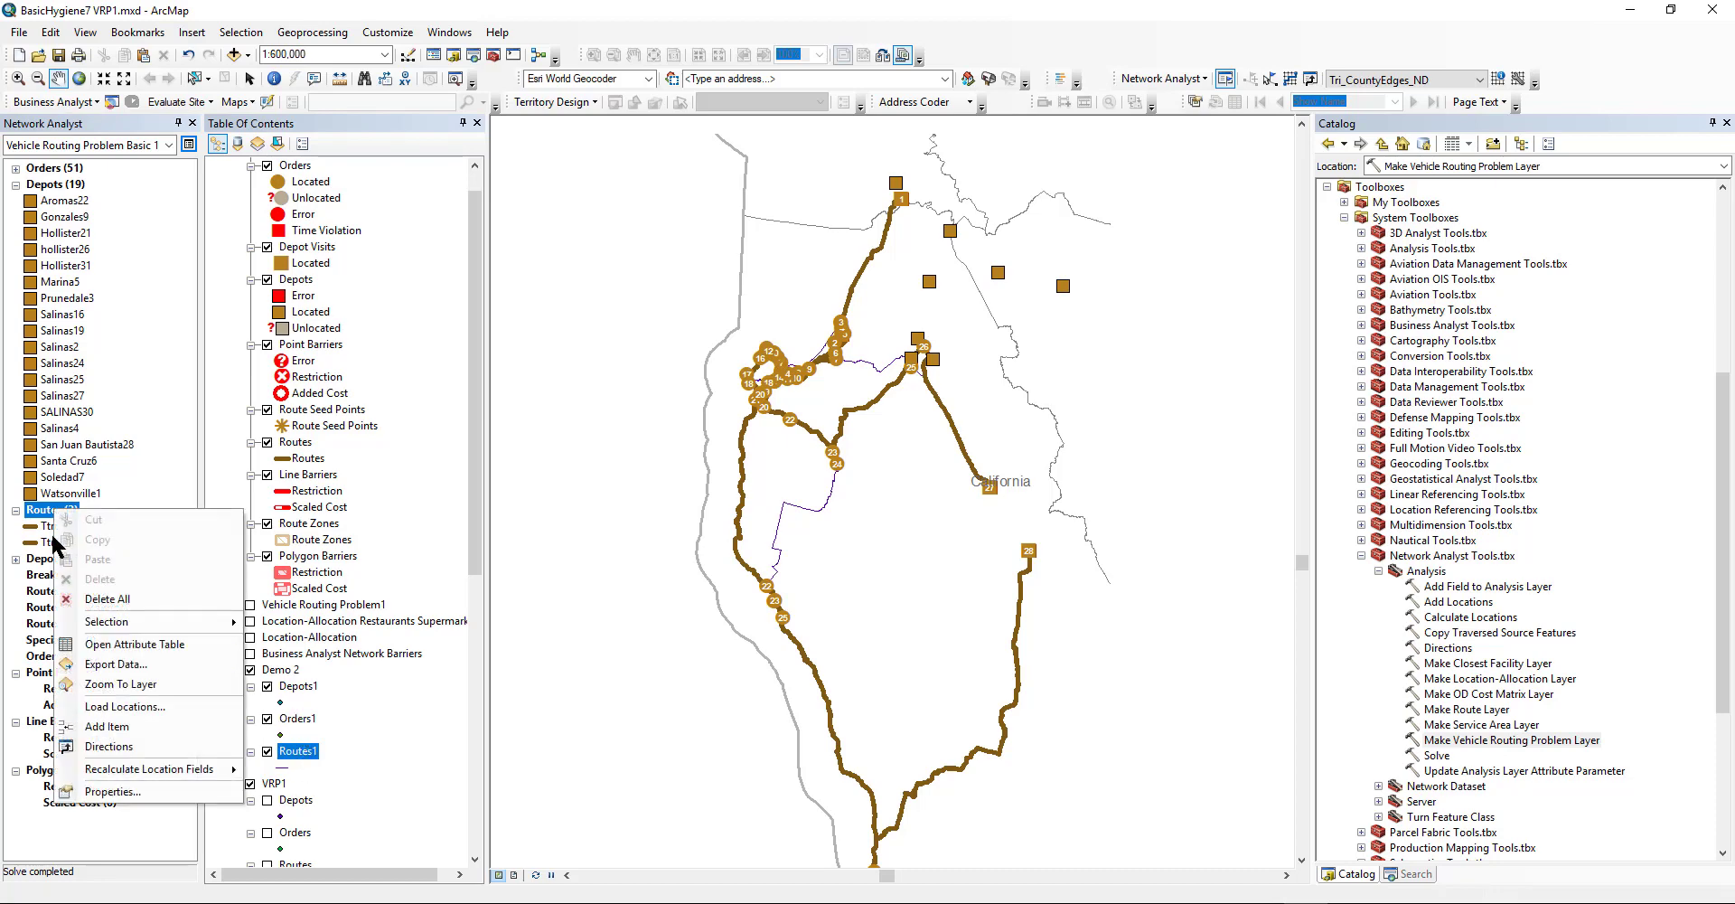
left_click(89, 645)
left_click_drag(801, 328, 679, 187)
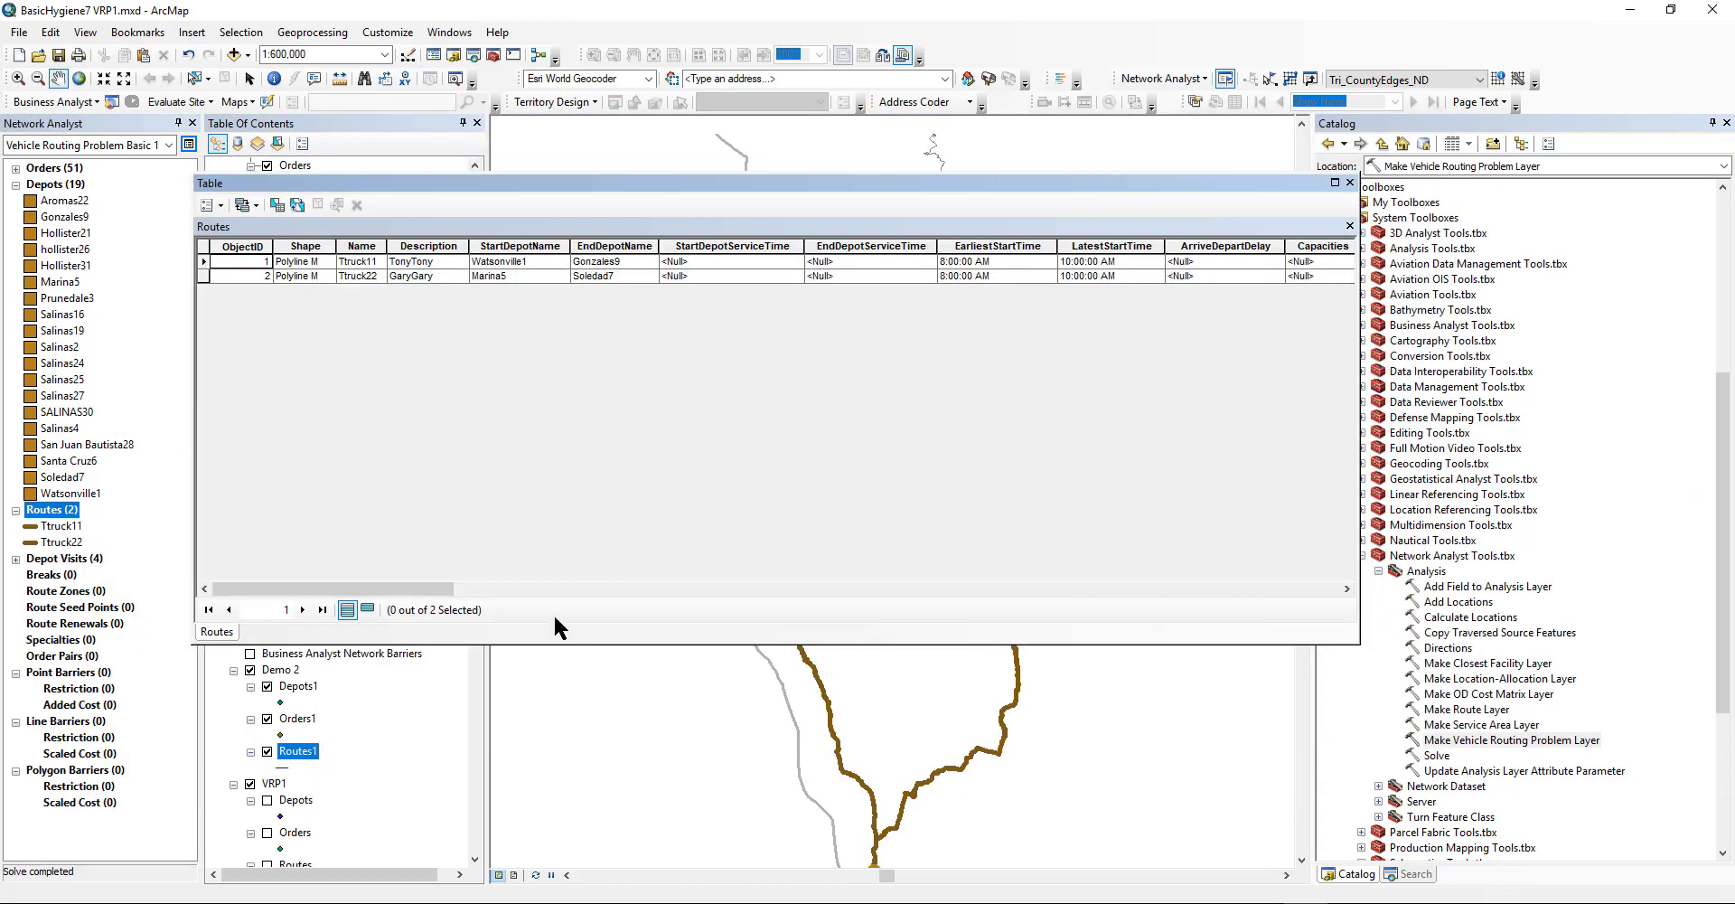
right_click(289, 743)
left_click(371, 412)
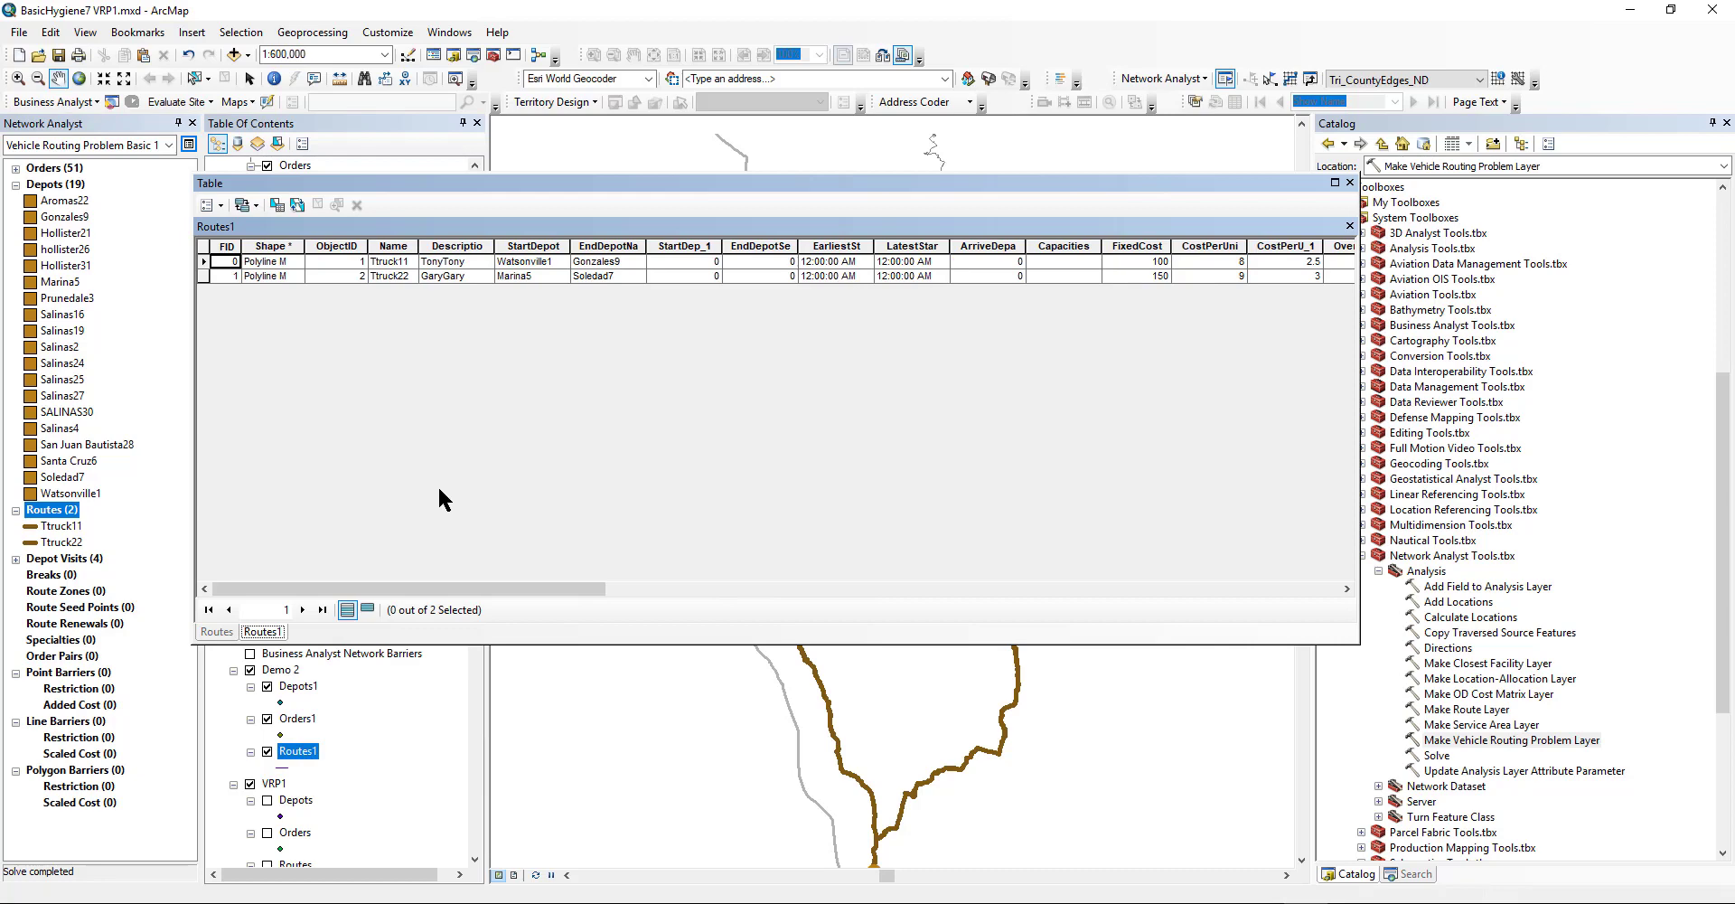
left_click(218, 630)
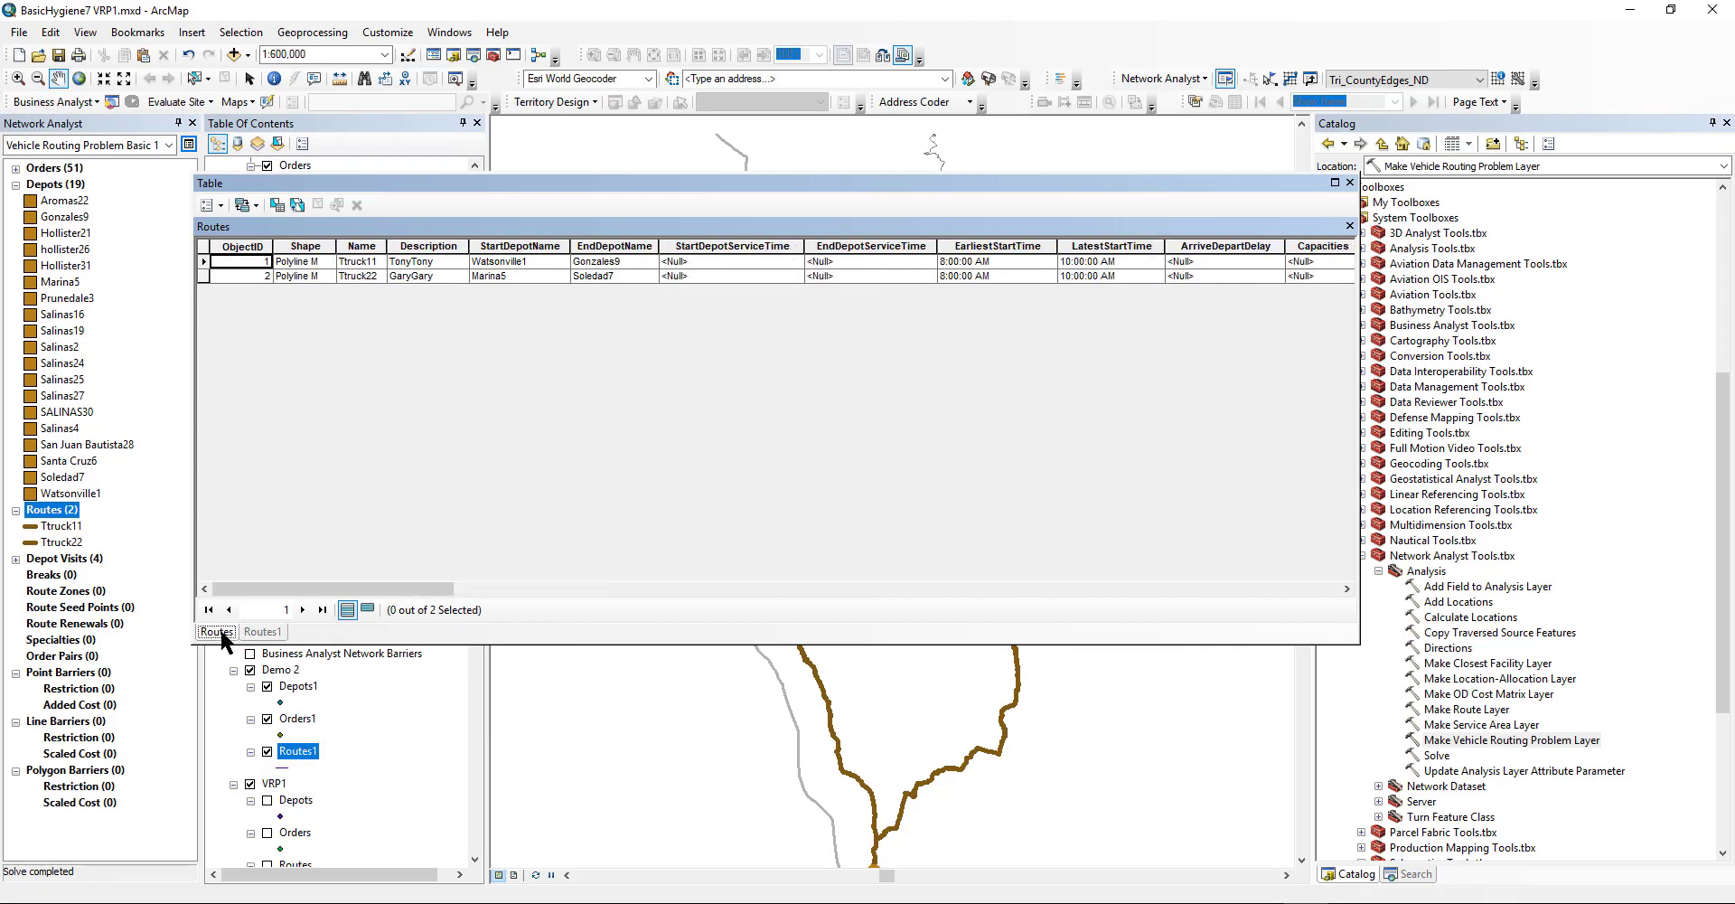
left_click(264, 631)
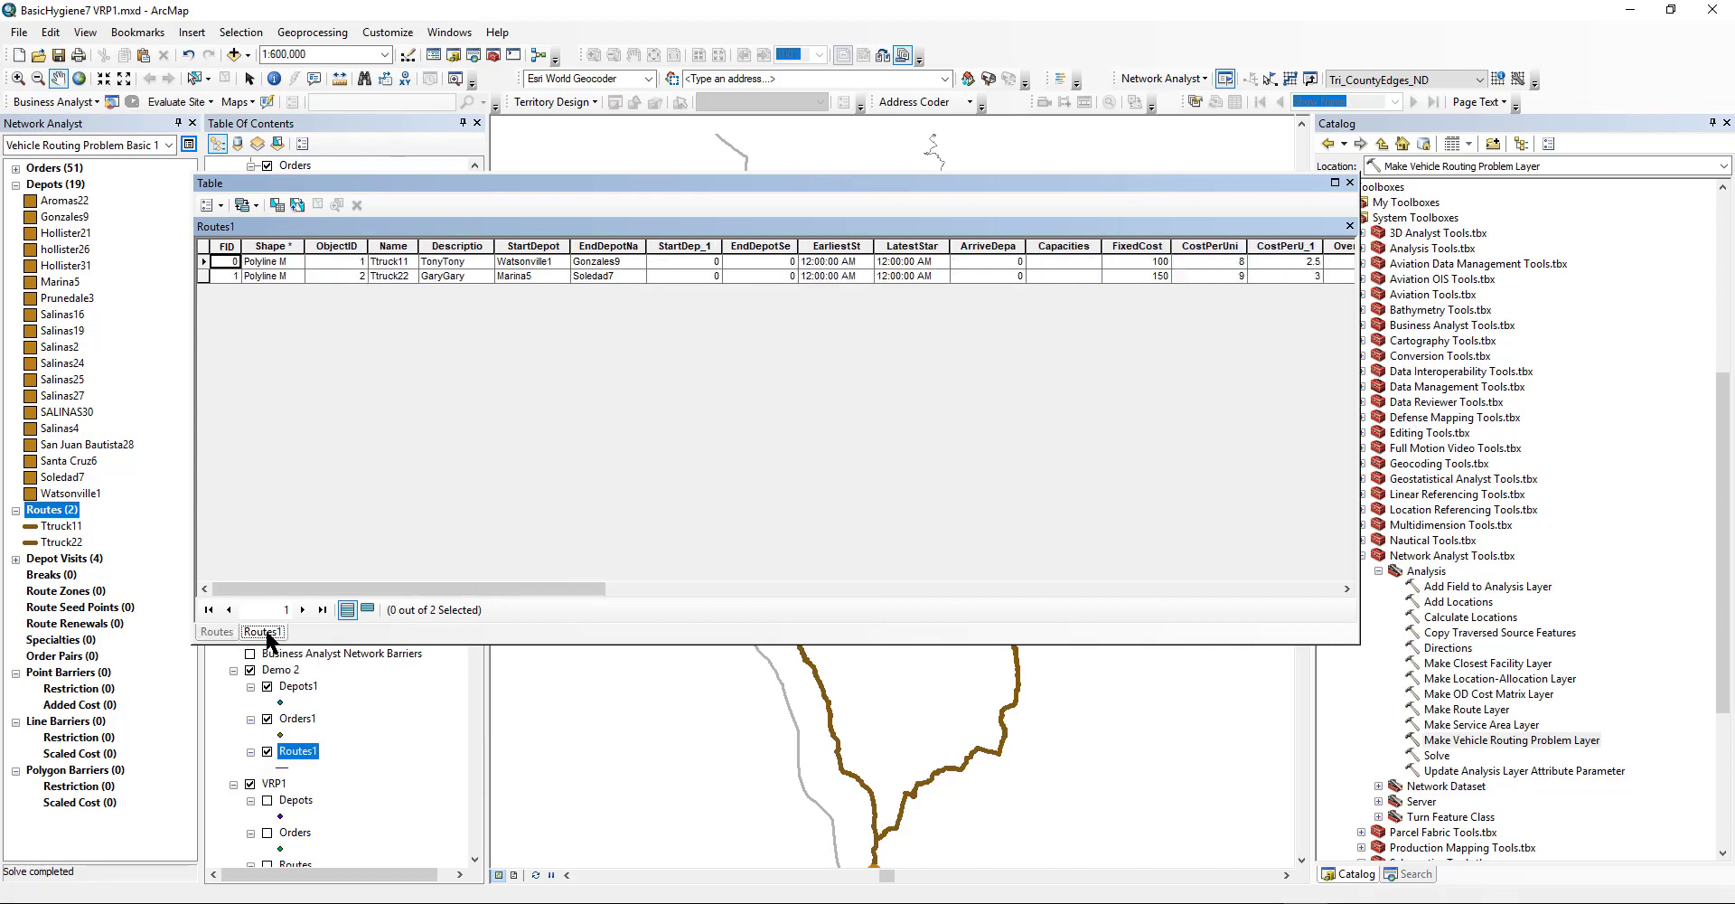
left_click(1350, 183)
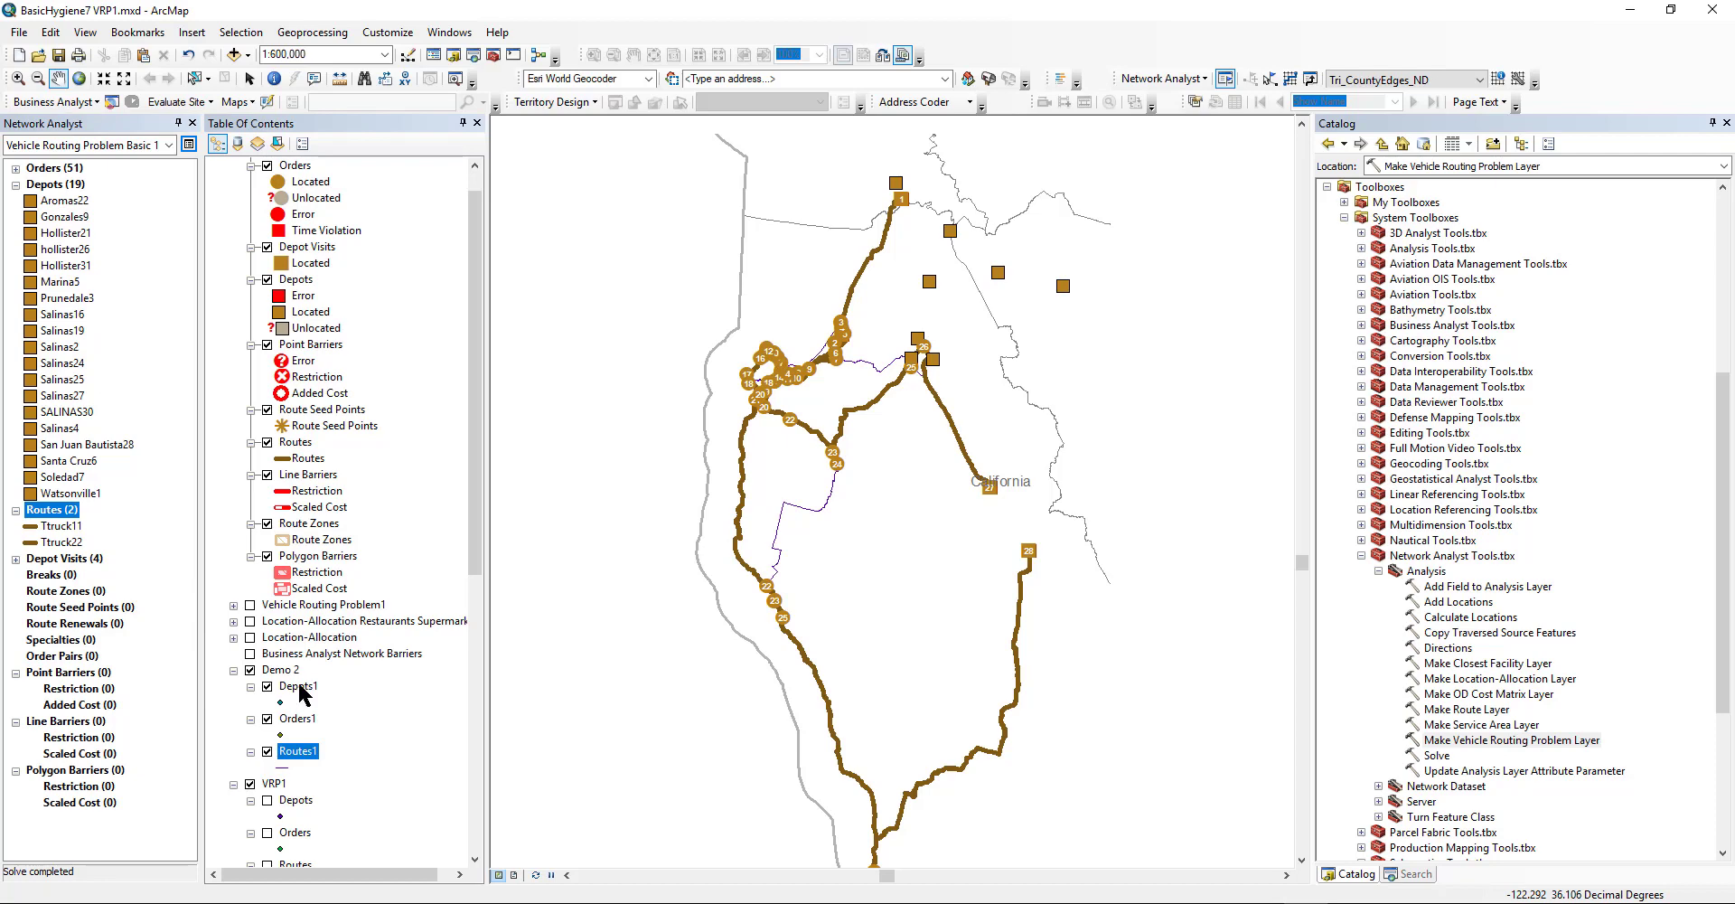
scroll(283, 644, "down", 6)
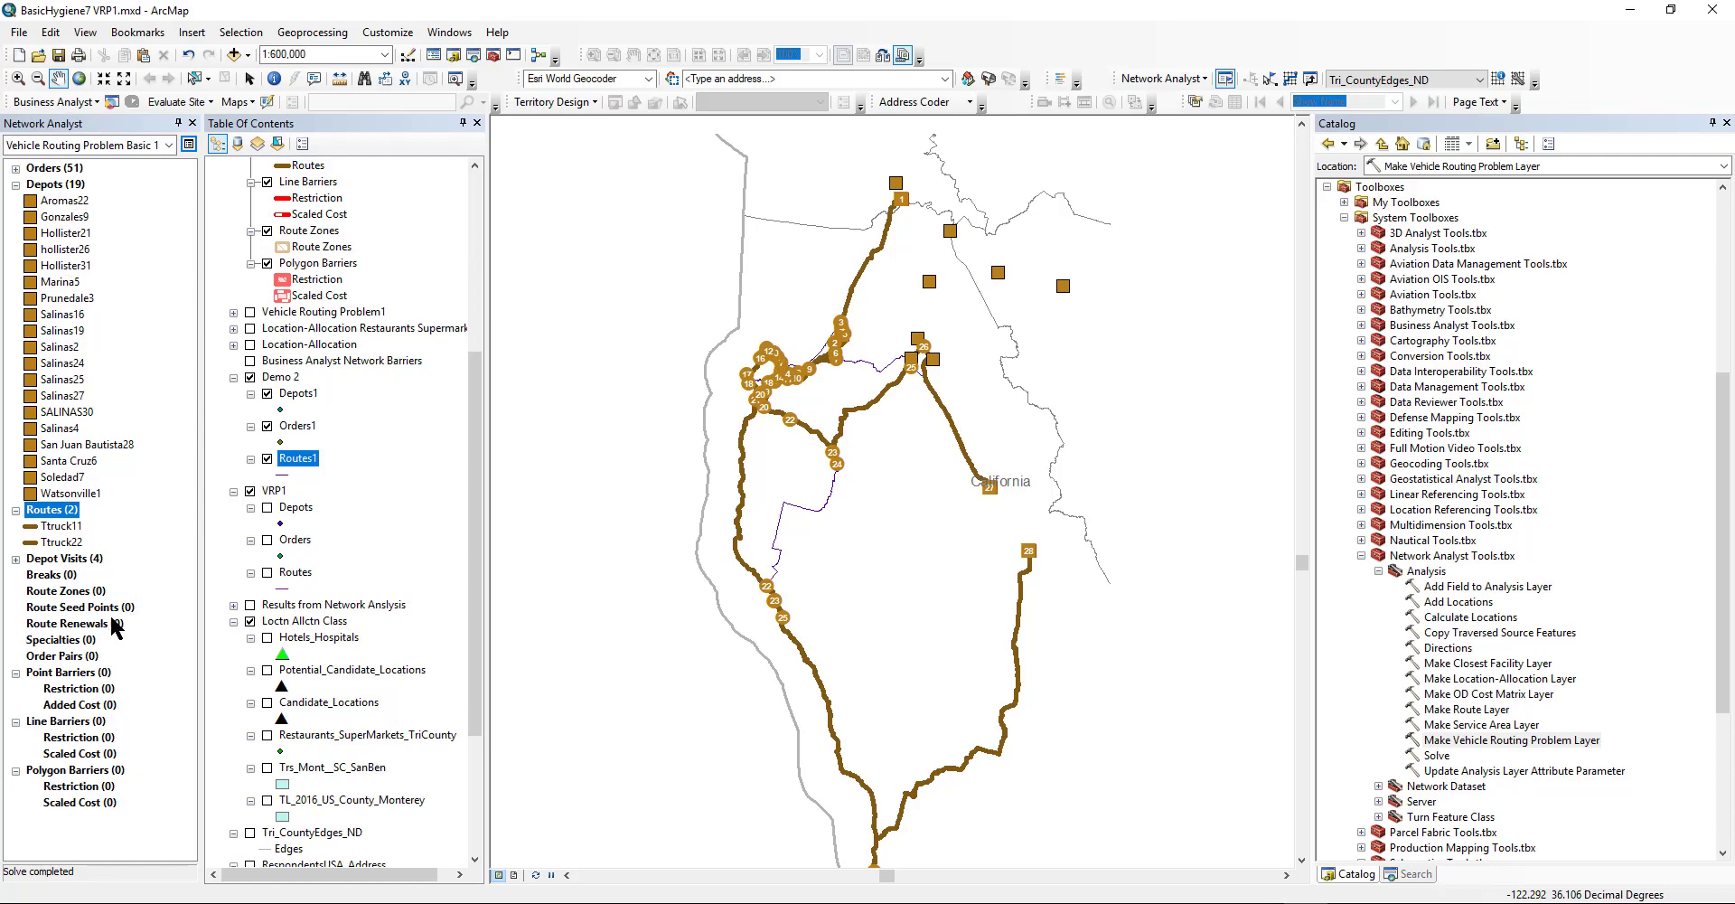
right_click(53, 172)
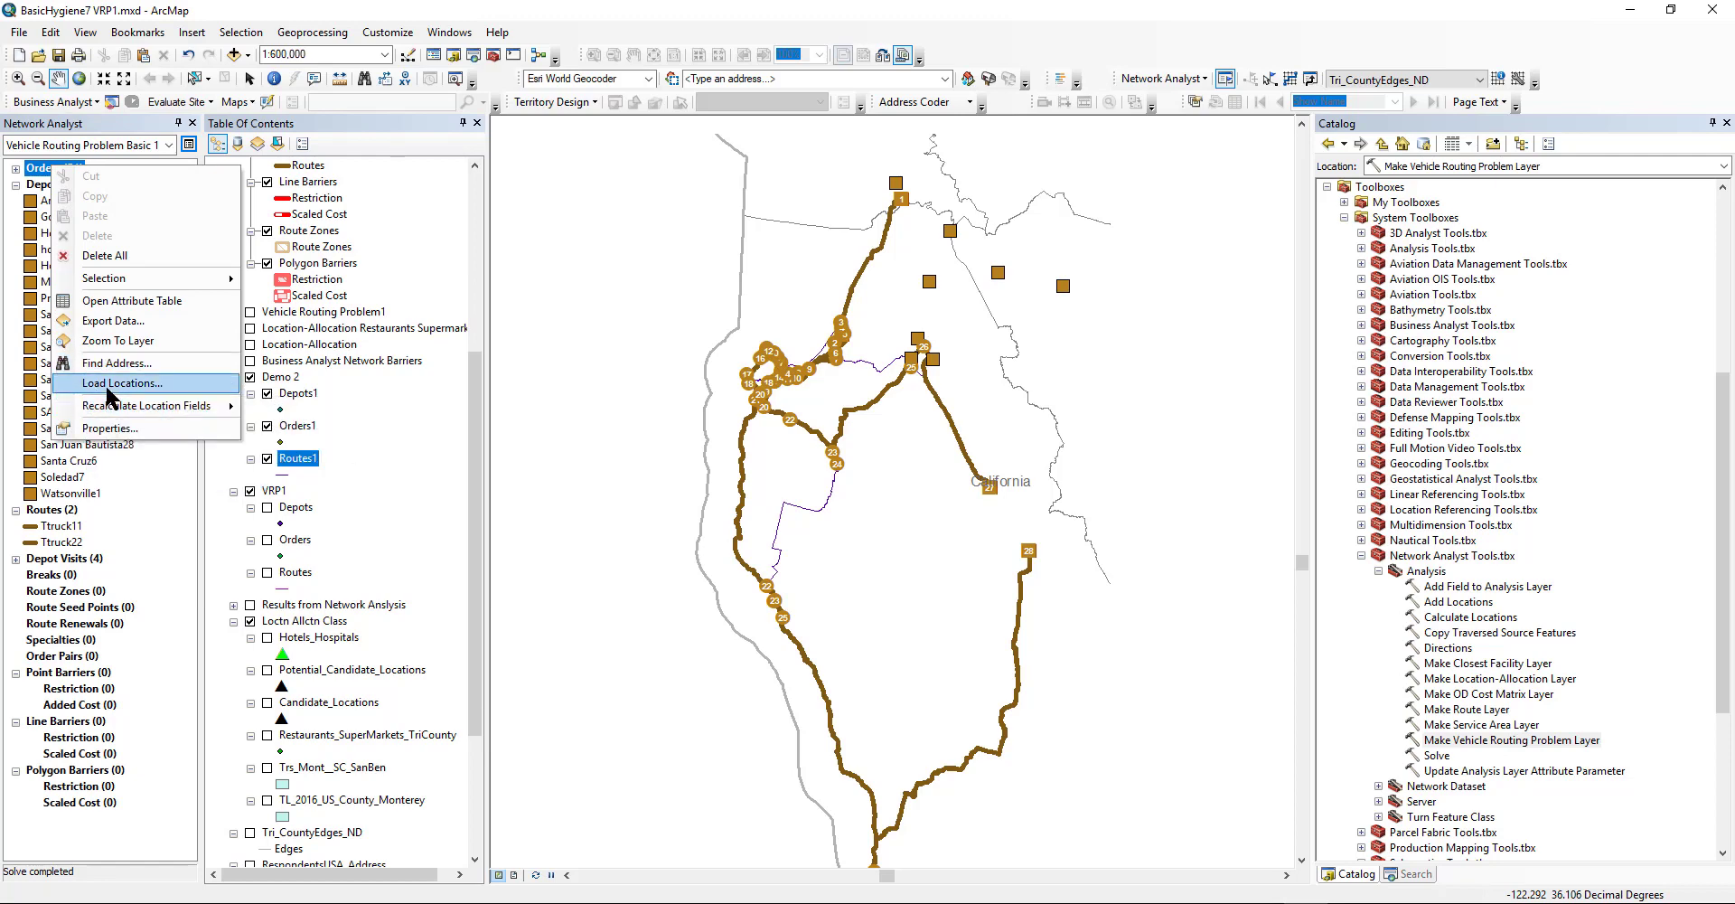
left_click(422, 129)
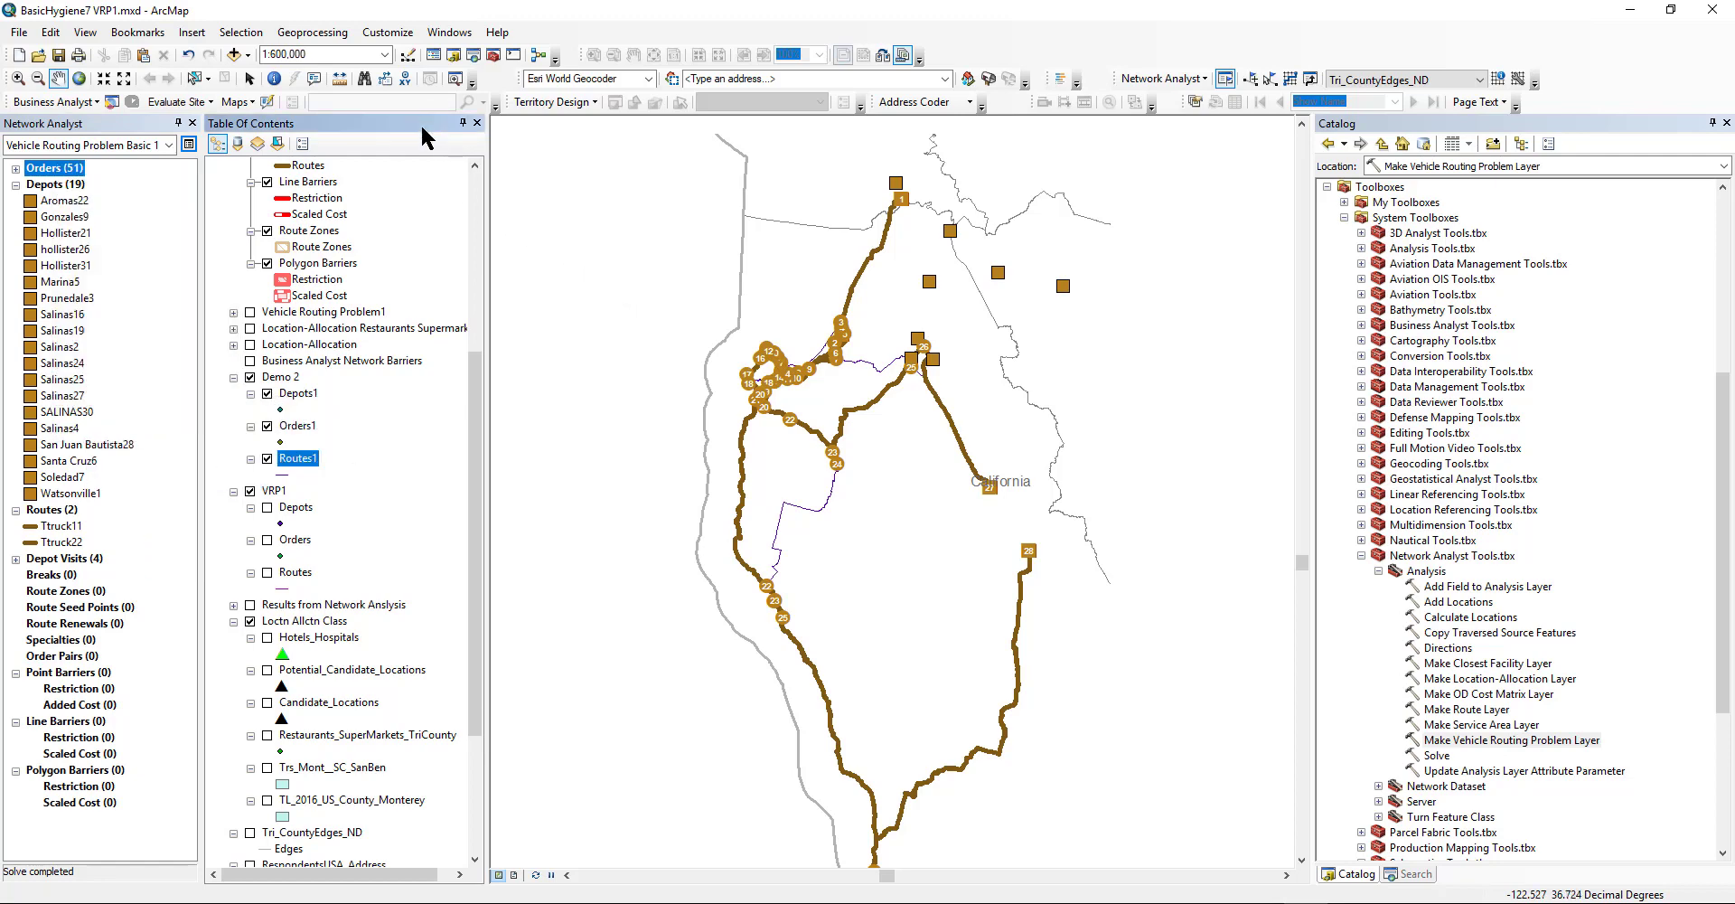